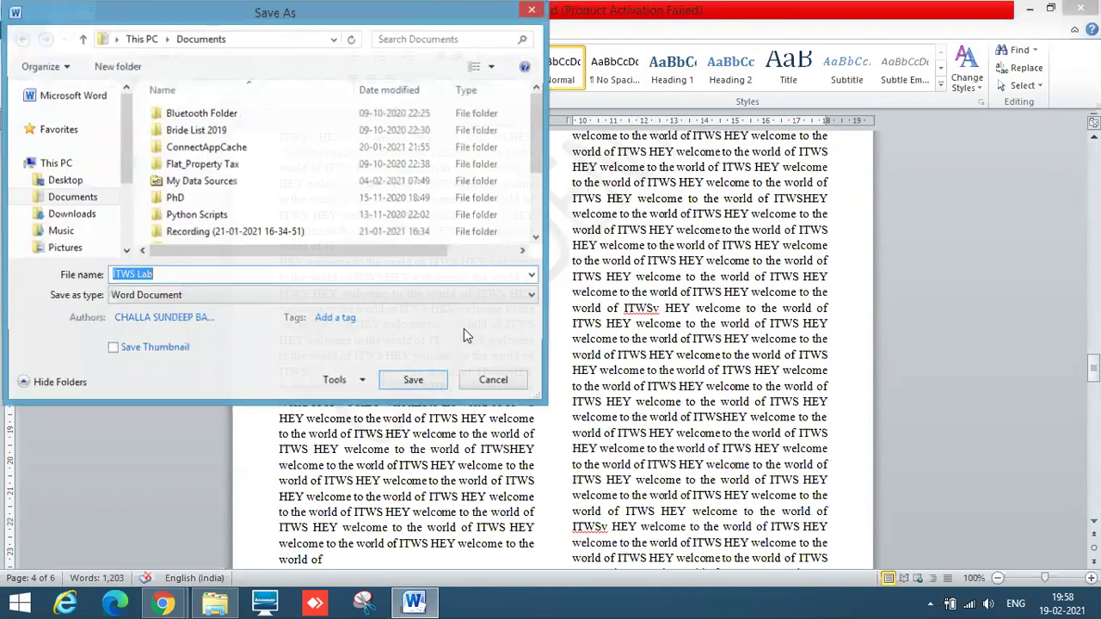
# Save the Word document to the Desktop under the name ITWS Lab
pyautogui.click(77, 181)
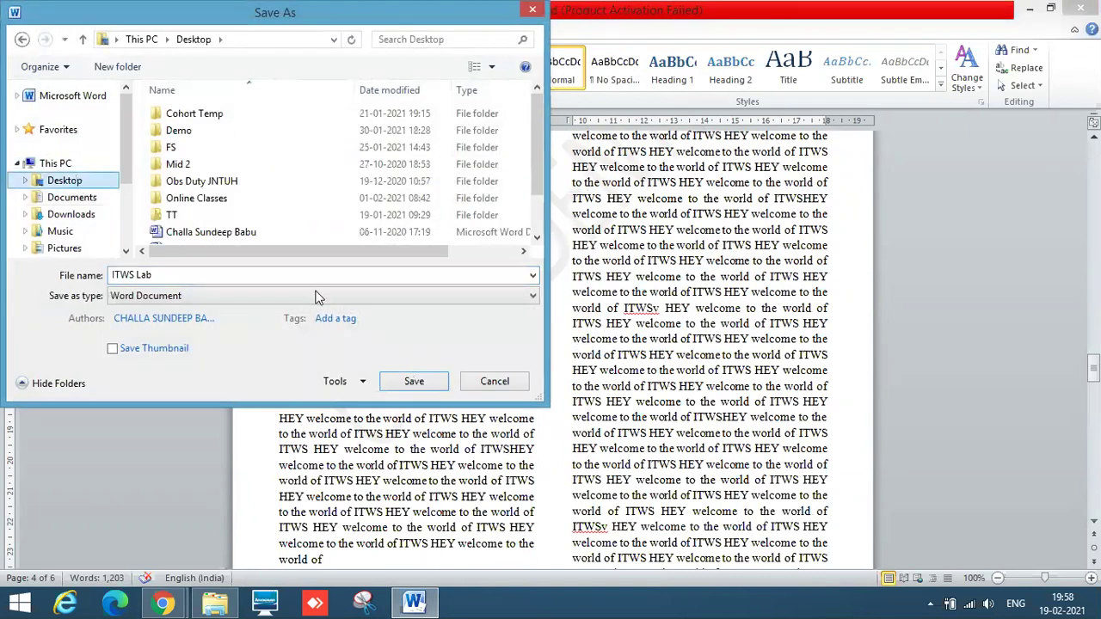
pyautogui.click(413, 383)
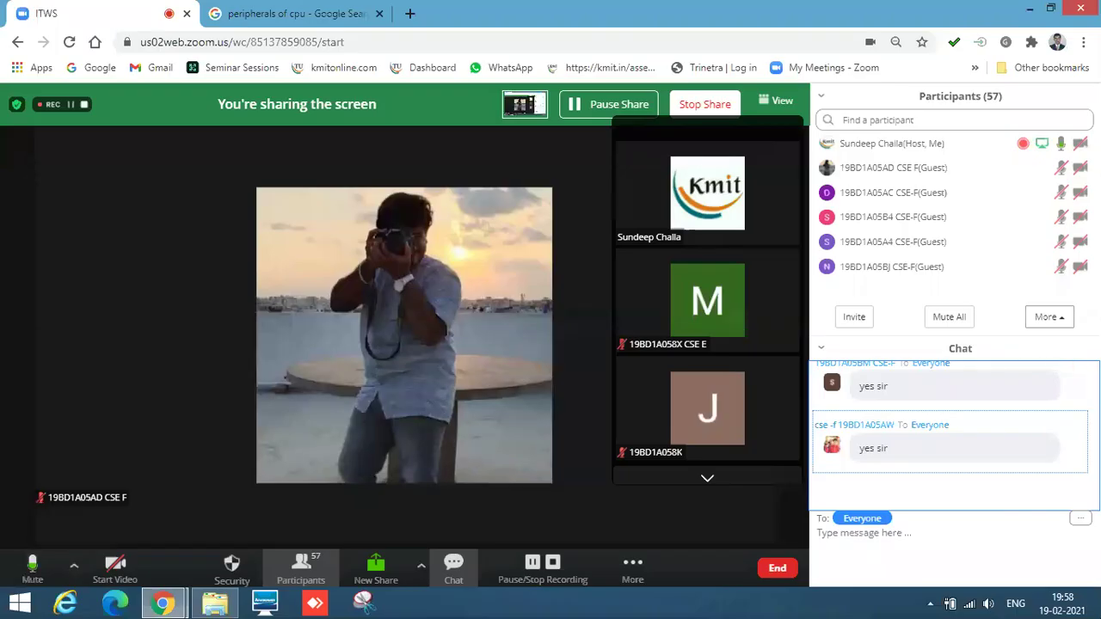
# Search the computer for excel, launch Microsoft Excel 2010 and dismiss its activation wizard
pyautogui.moveTo(1099, 594)
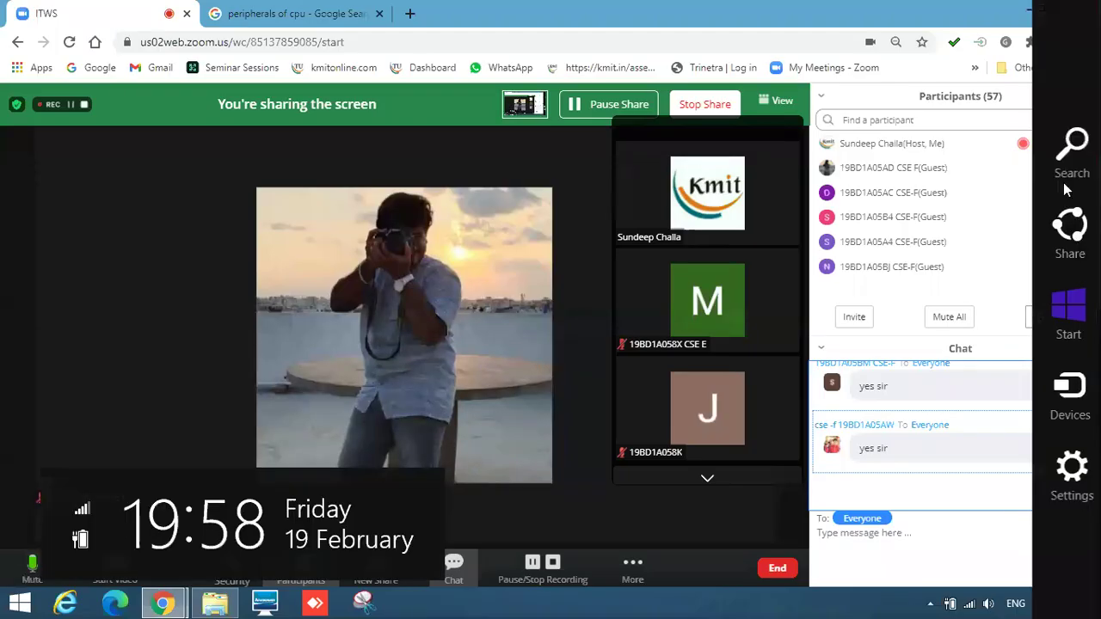
pyautogui.click(1072, 150)
pyautogui.write('excel')
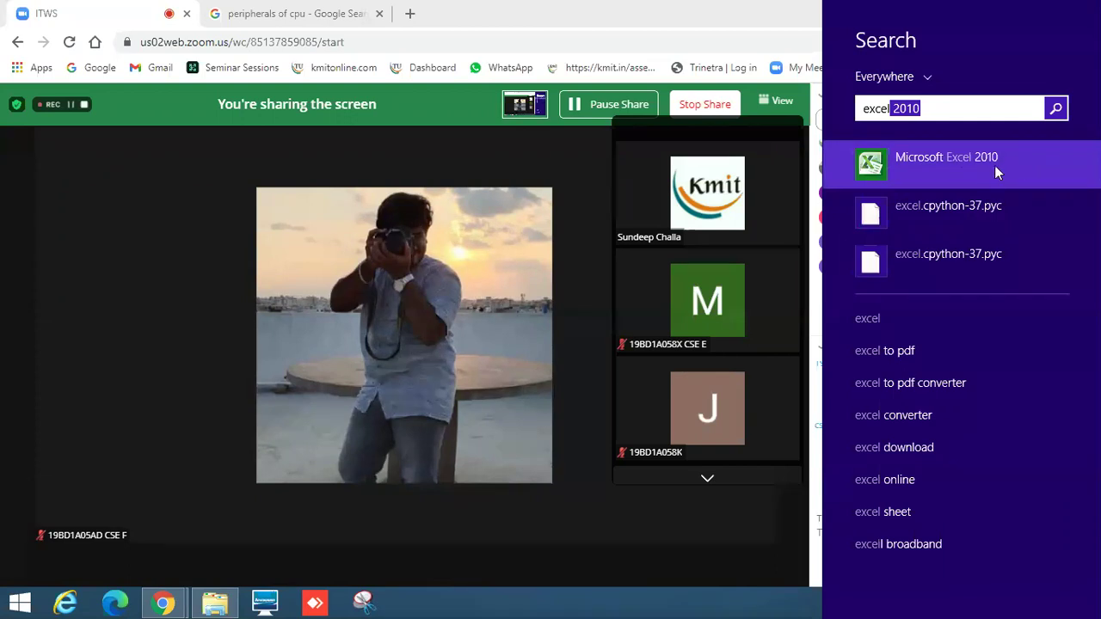
pyautogui.click(956, 187)
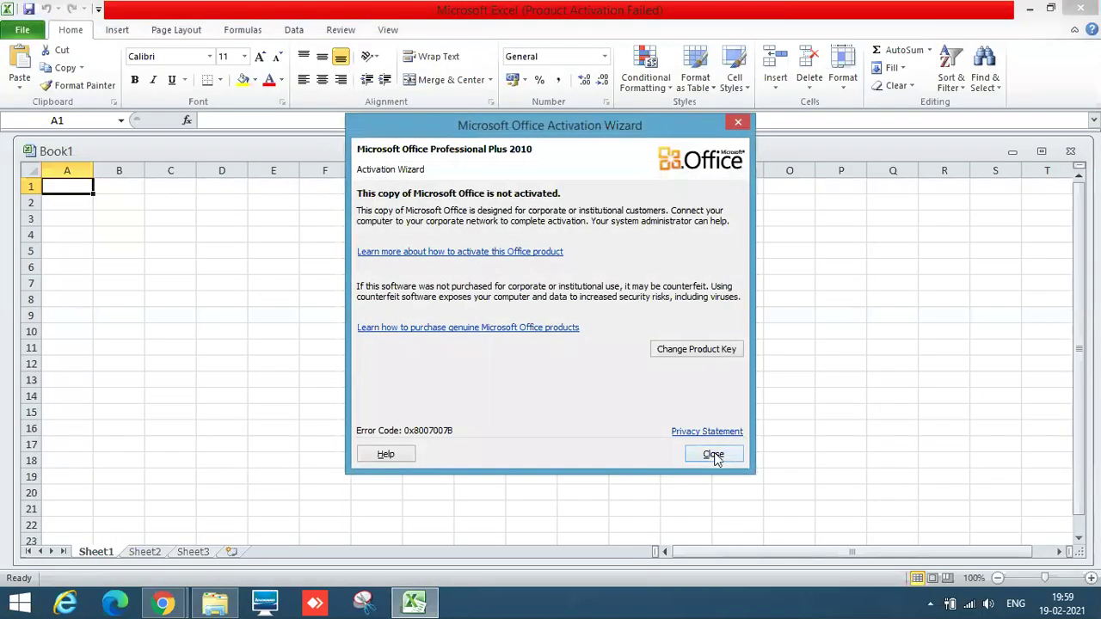
pyautogui.click(713, 454)
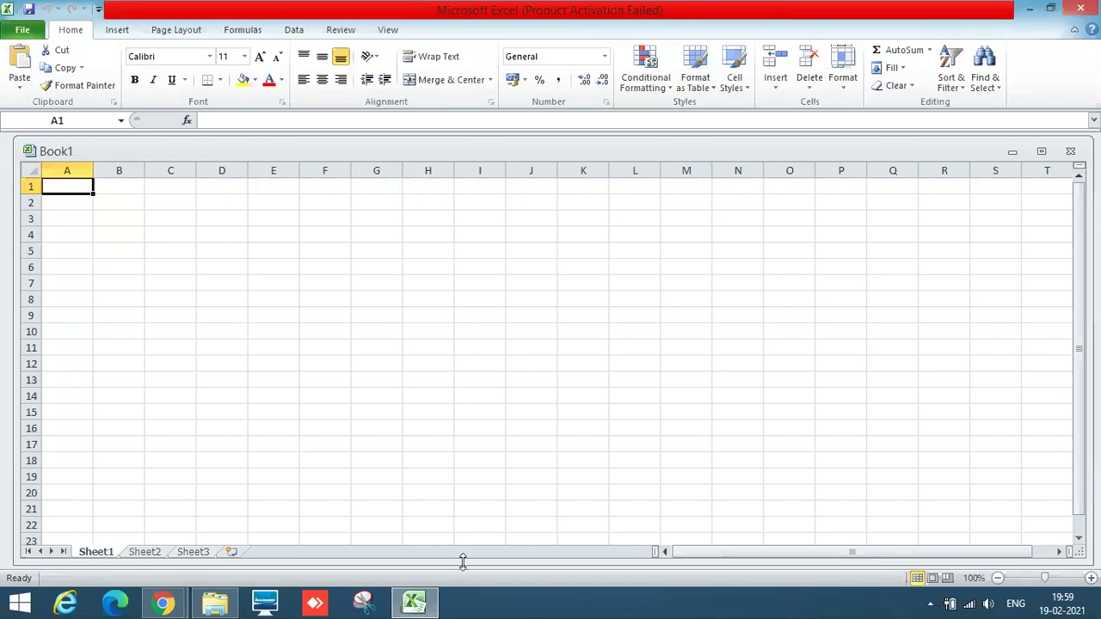
pyautogui.click(414, 604)
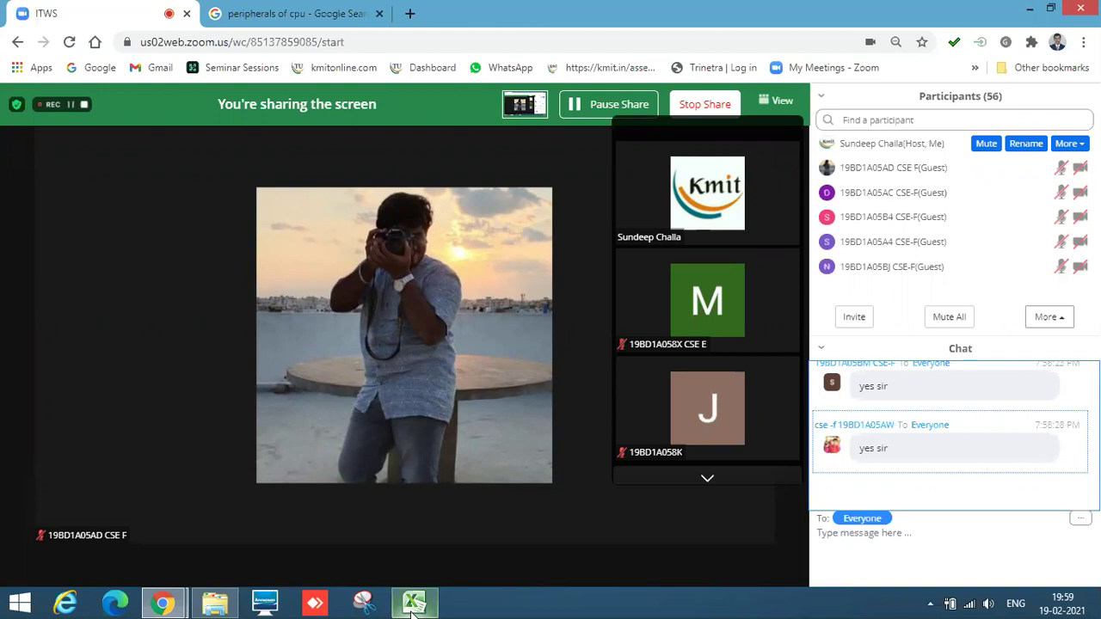
pyautogui.click(414, 605)
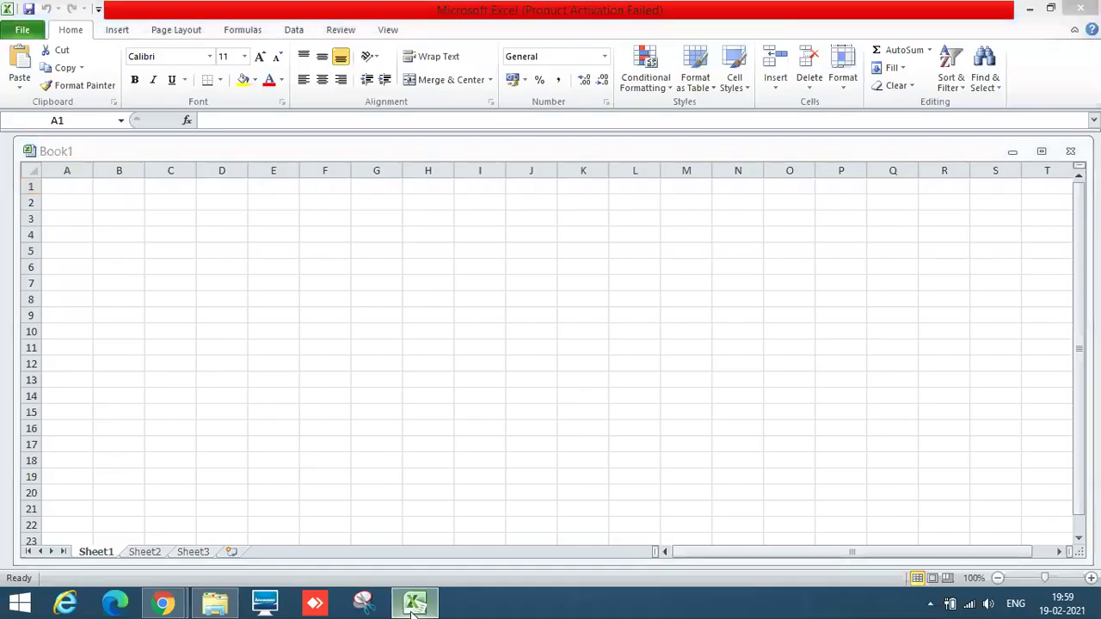
pyautogui.click(413, 604)
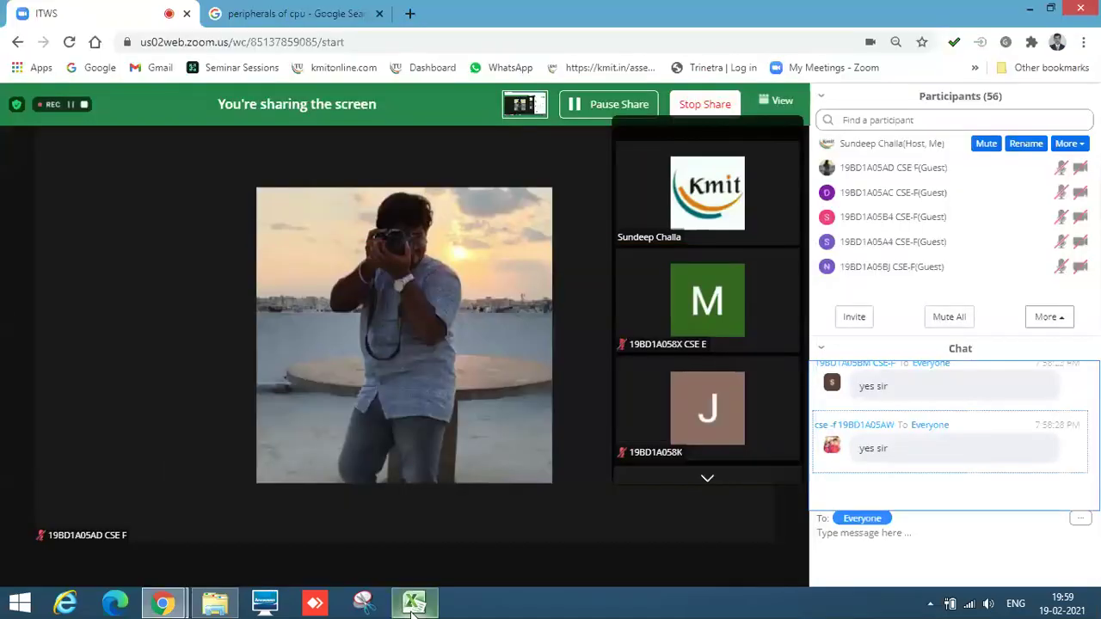
pyautogui.click(414, 605)
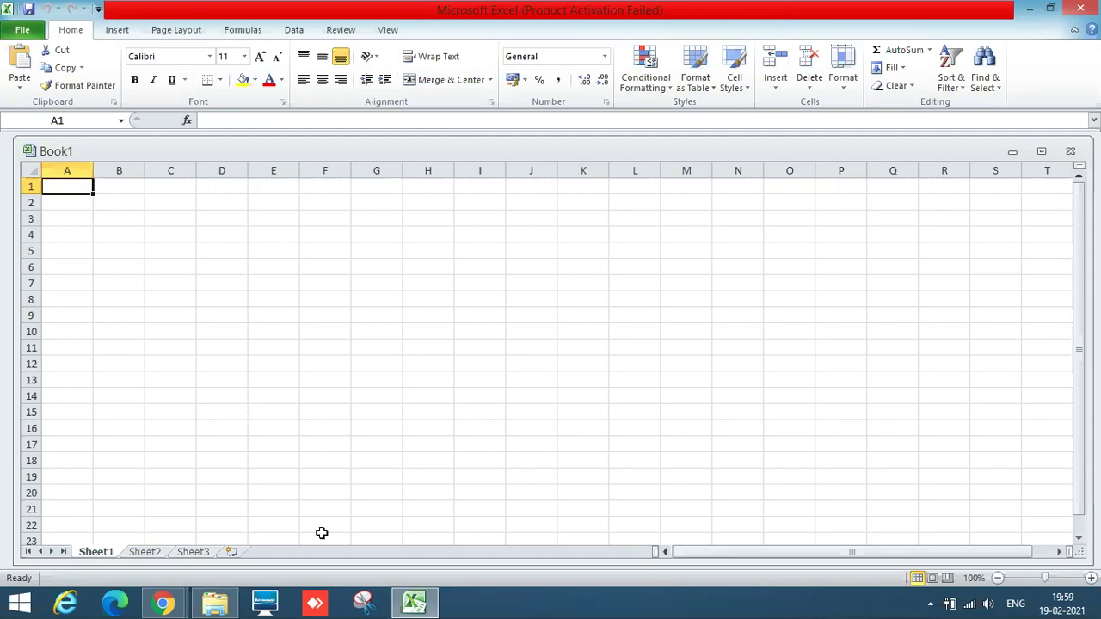
pyautogui.click(421, 607)
pyautogui.click(421, 606)
# Enter the header Roll Number in cell A1 and widen column A to fit it
pyautogui.write('R')
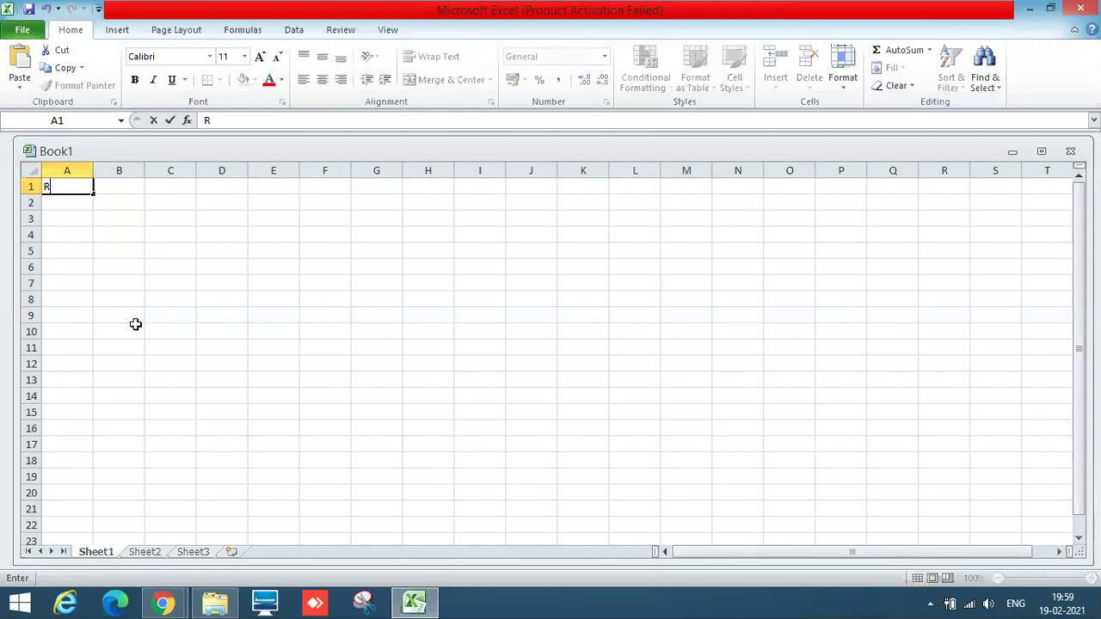
pyautogui.write('oll Number')
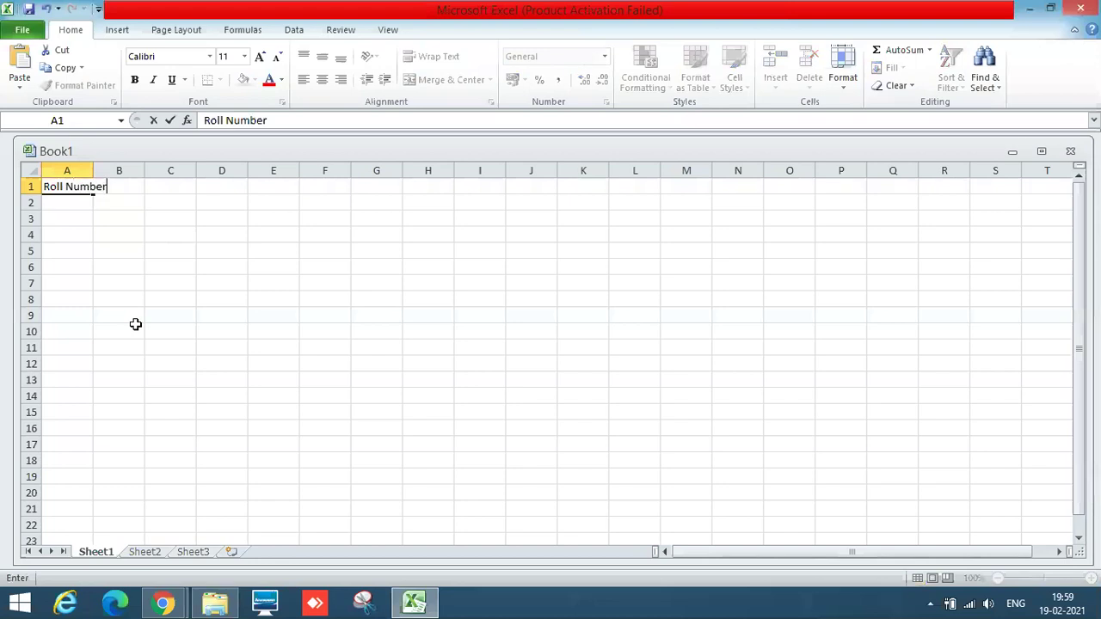
pyautogui.click(131, 315)
pyautogui.moveTo(92, 167); pyautogui.dragTo(111, 169)
# Enter the headers Email Id, Marks 1 and Marks2 in cells B1 to D1
pyautogui.click(135, 186)
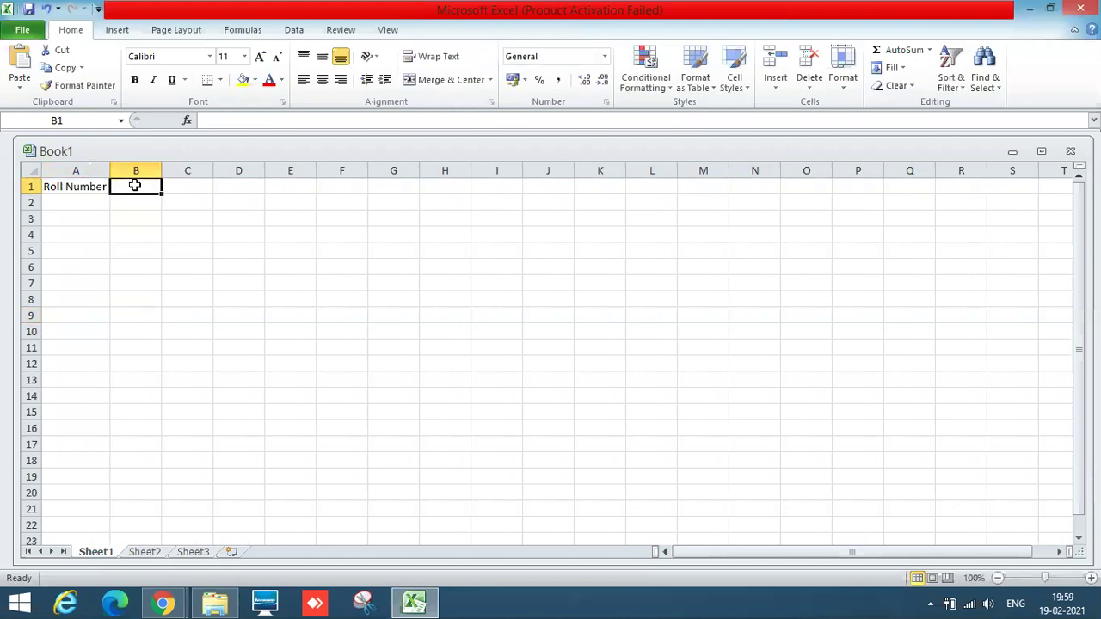
pyautogui.write('Ema')
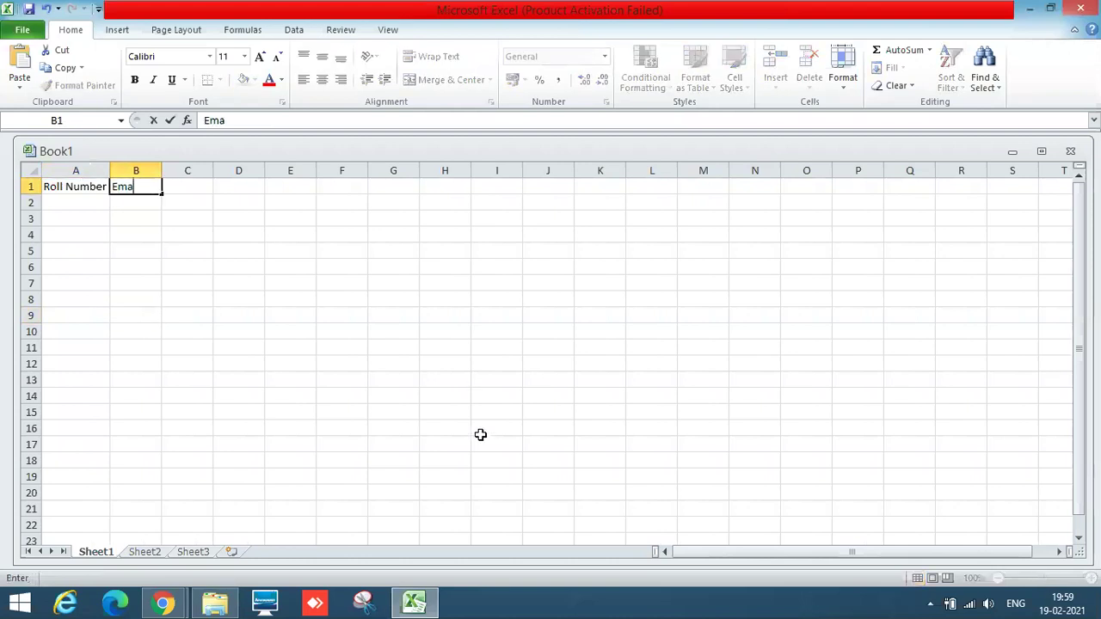
pyautogui.write('il Id')
pyautogui.press('Tab')
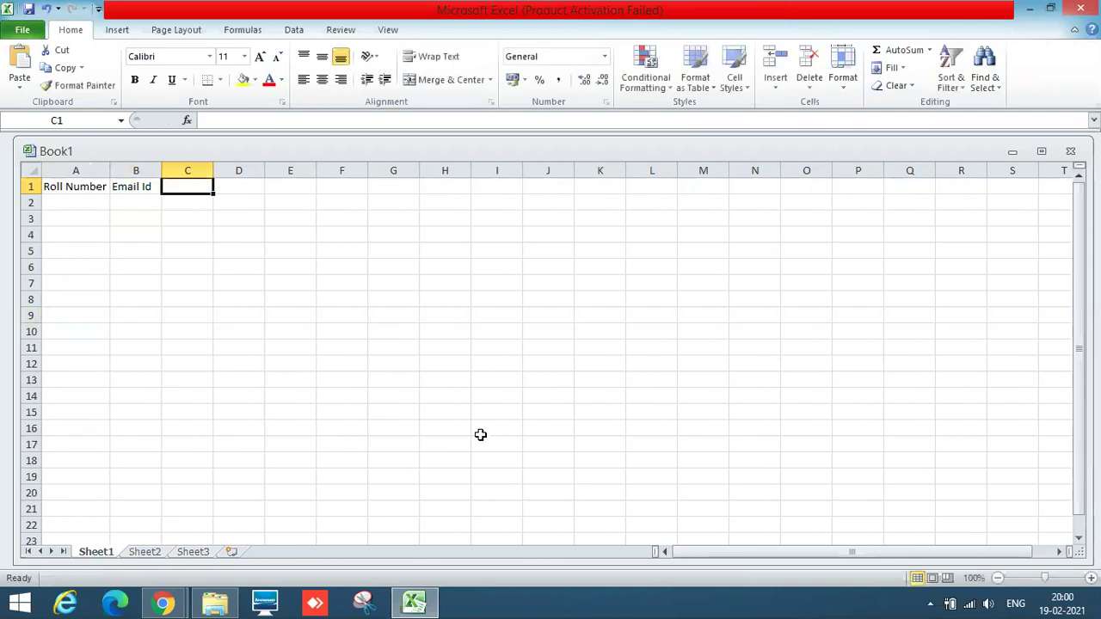
pyautogui.write('Marks 1')
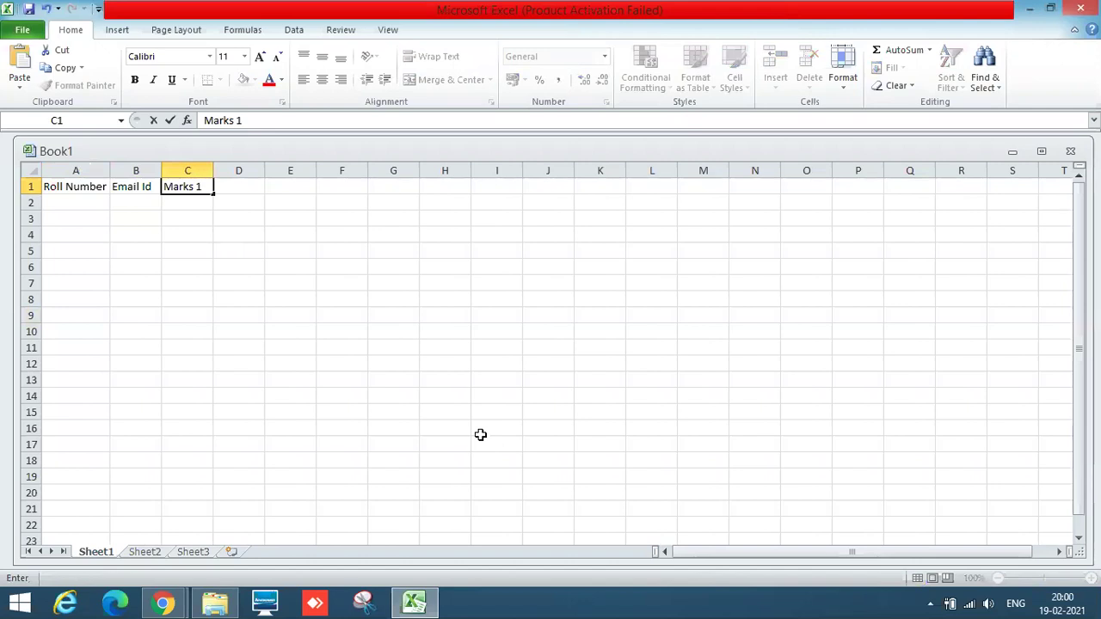
pyautogui.press('Tab')
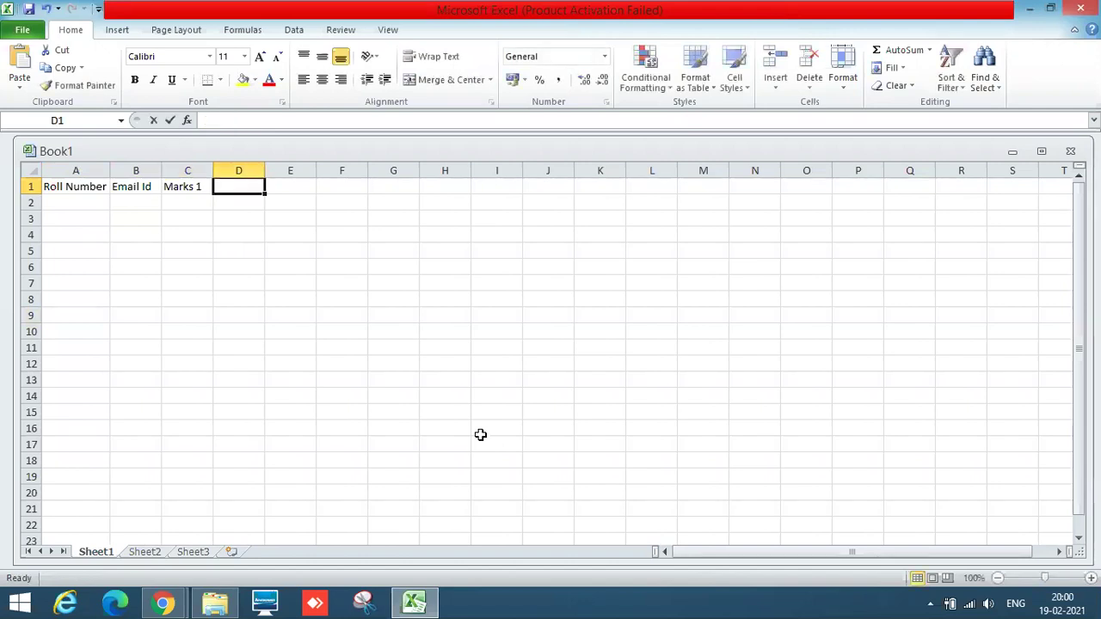
pyautogui.write('Marks2')
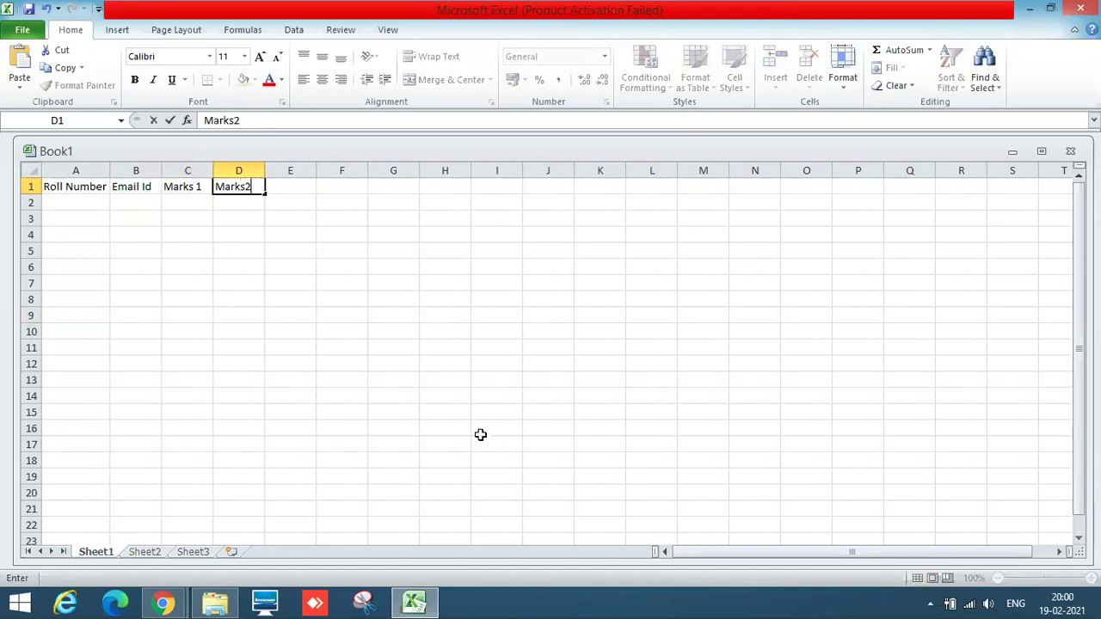
pyautogui.press('Tab')
# Remove the space from the header in cell C1 so that it reads Marks1
pyautogui.press('Left')
pyautogui.press('Left')
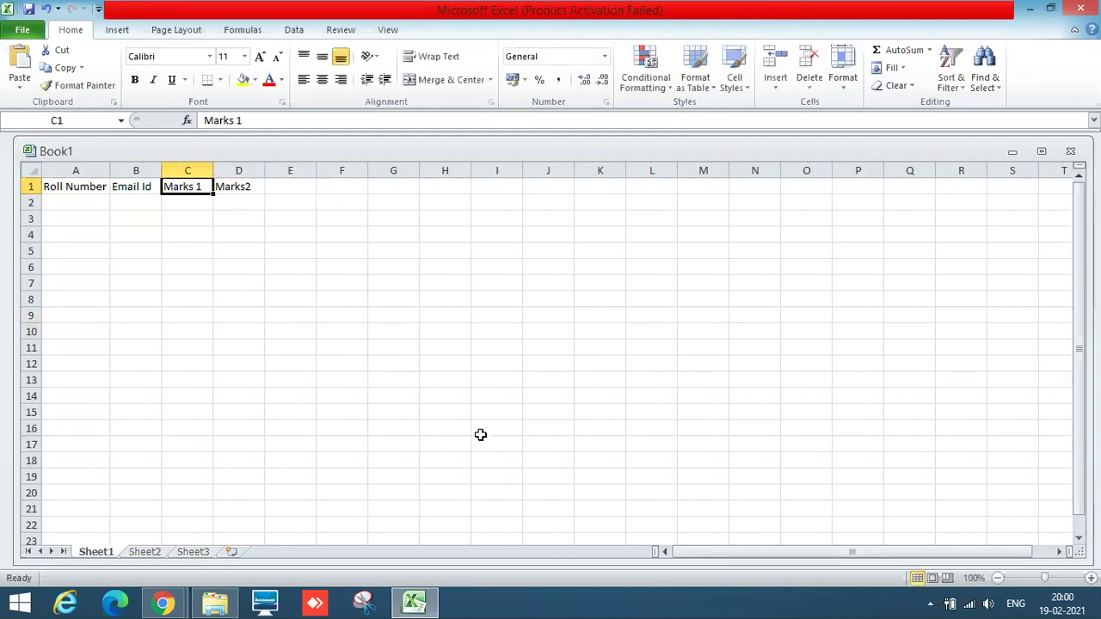
pyautogui.click(239, 121)
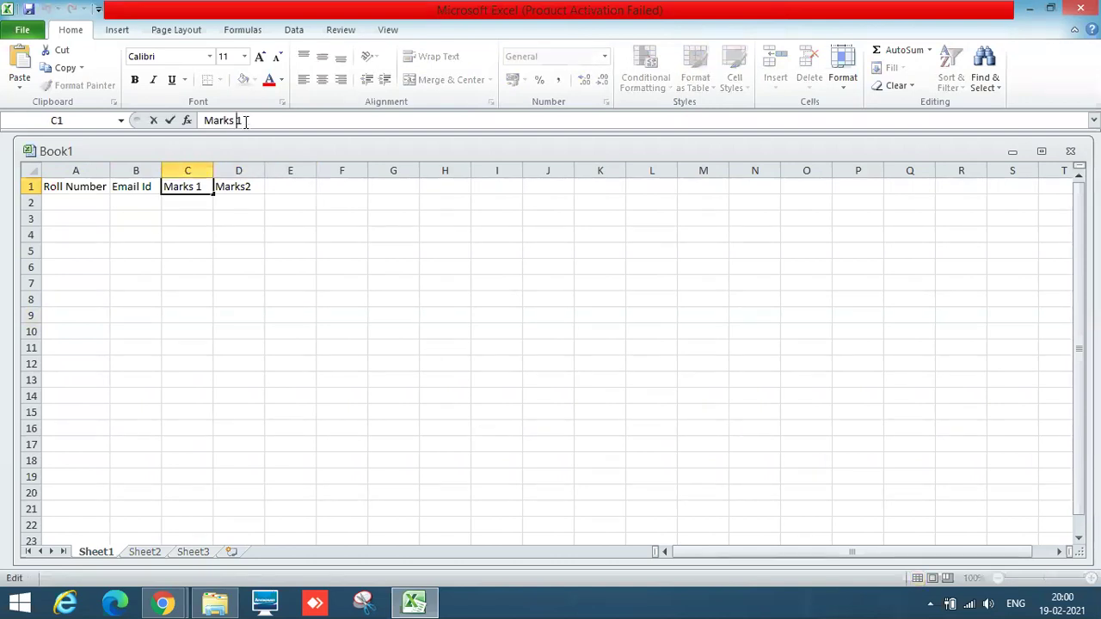
pyautogui.press('BackSpace')
# Enter the headers Marks3 in cell E1 and Marks4 in cell F1
pyautogui.click(295, 184)
pyautogui.write('Marks3')
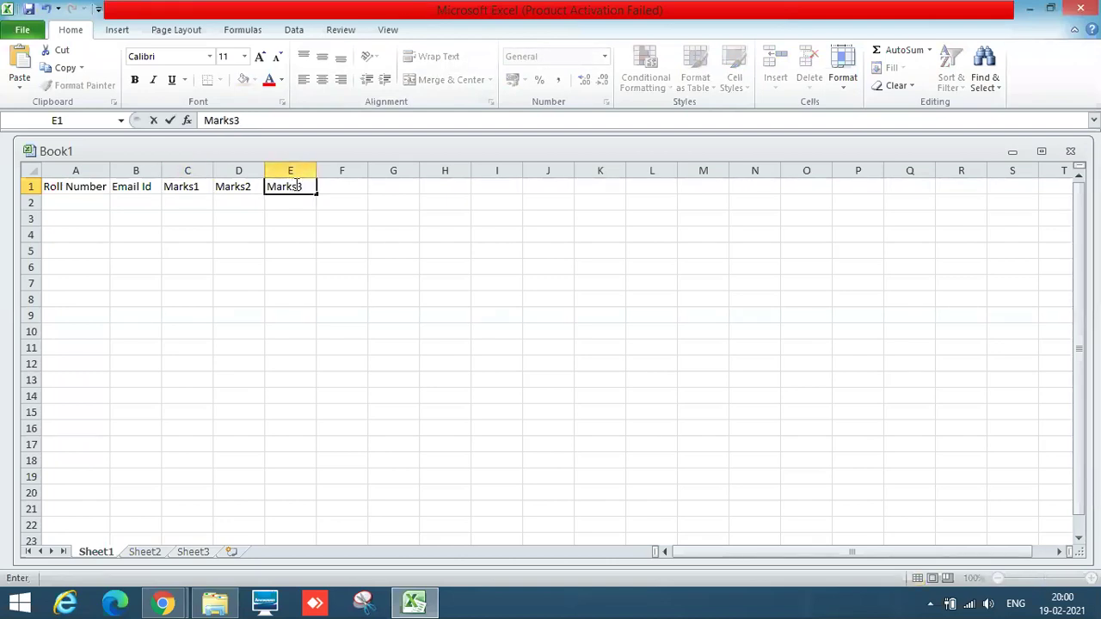
pyautogui.press('Tab')
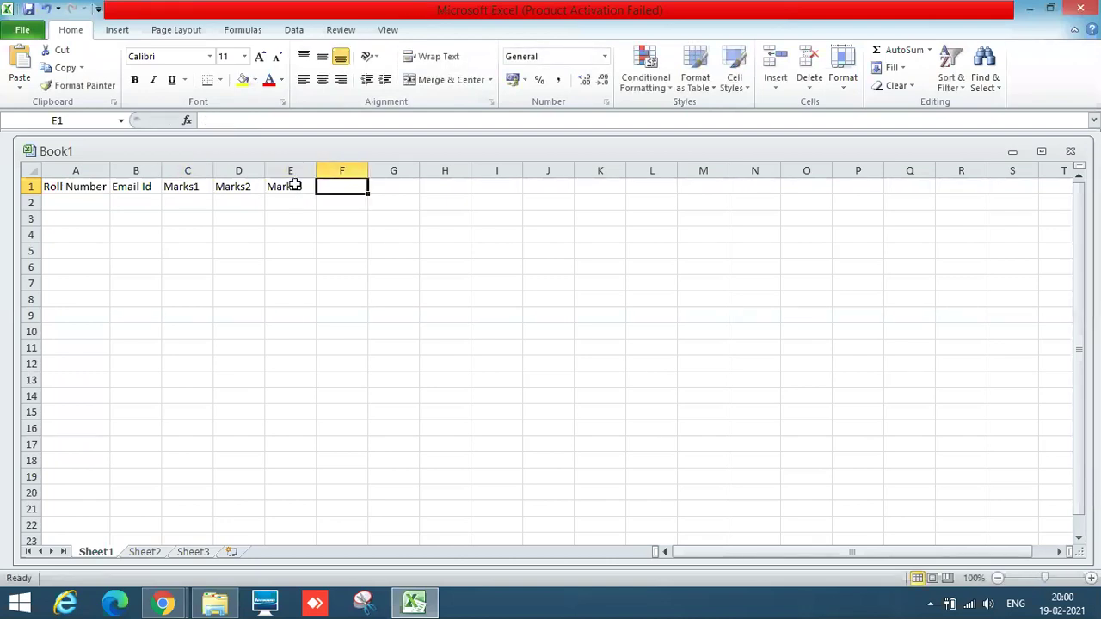
pyautogui.write('Marks4')
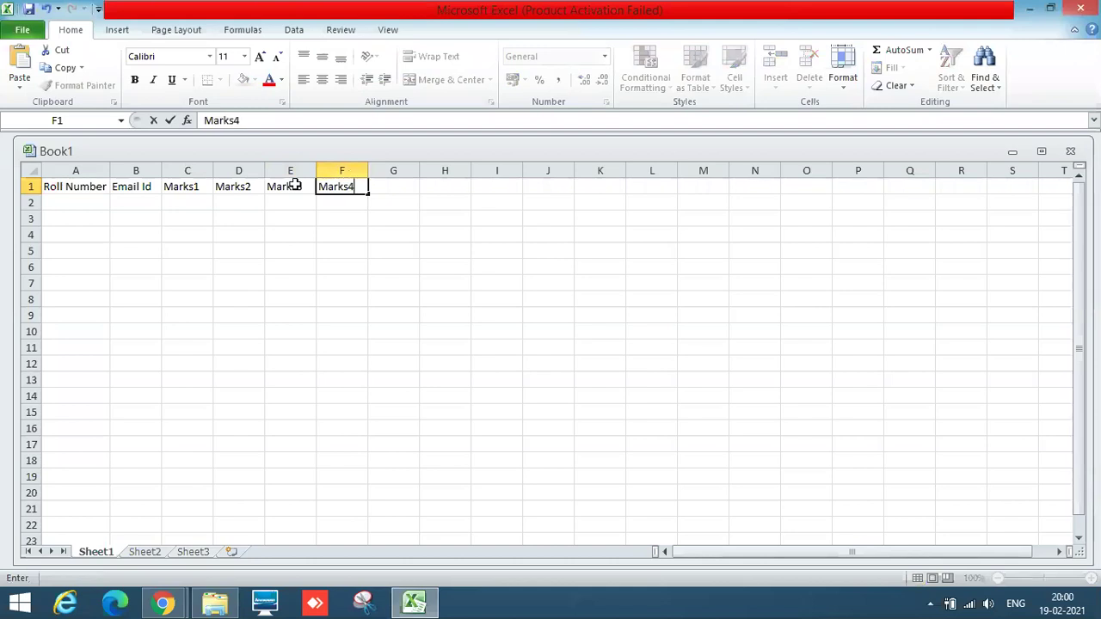
pyautogui.press('Tab')
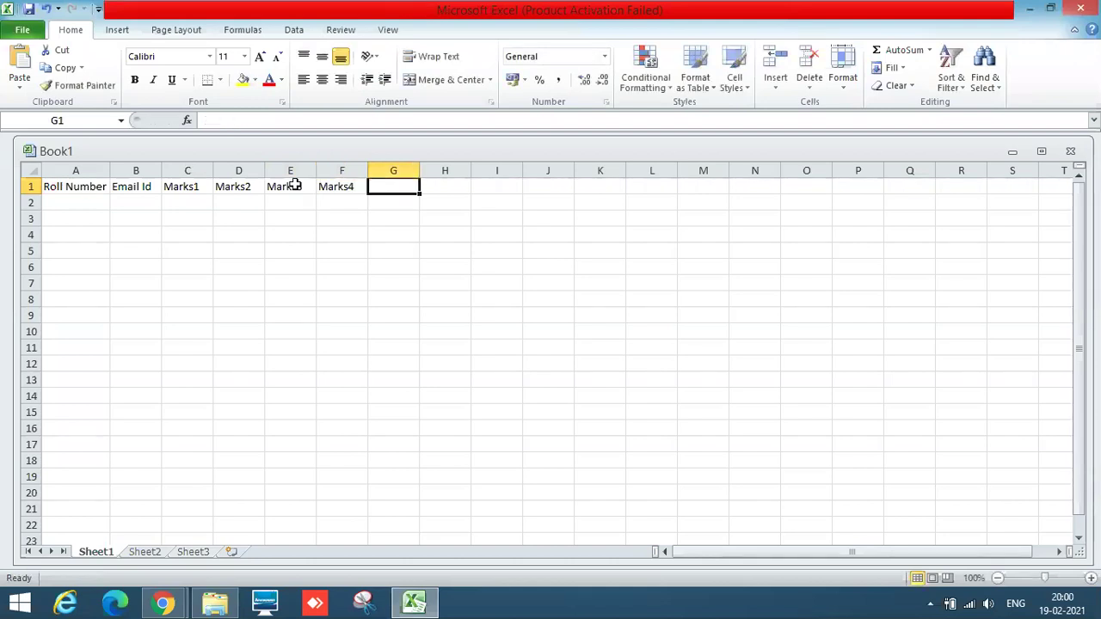
# Enter the headers Sum, Average and Count in cells G1 to I1
pyautogui.write('Sum')
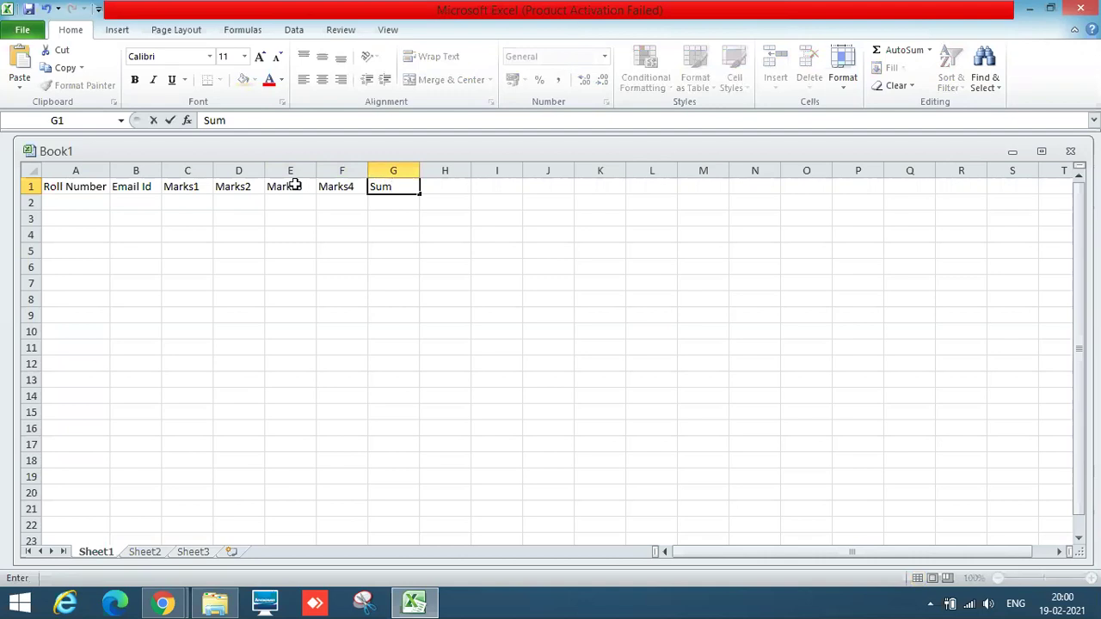
pyautogui.press('Tab')
pyautogui.write('A')
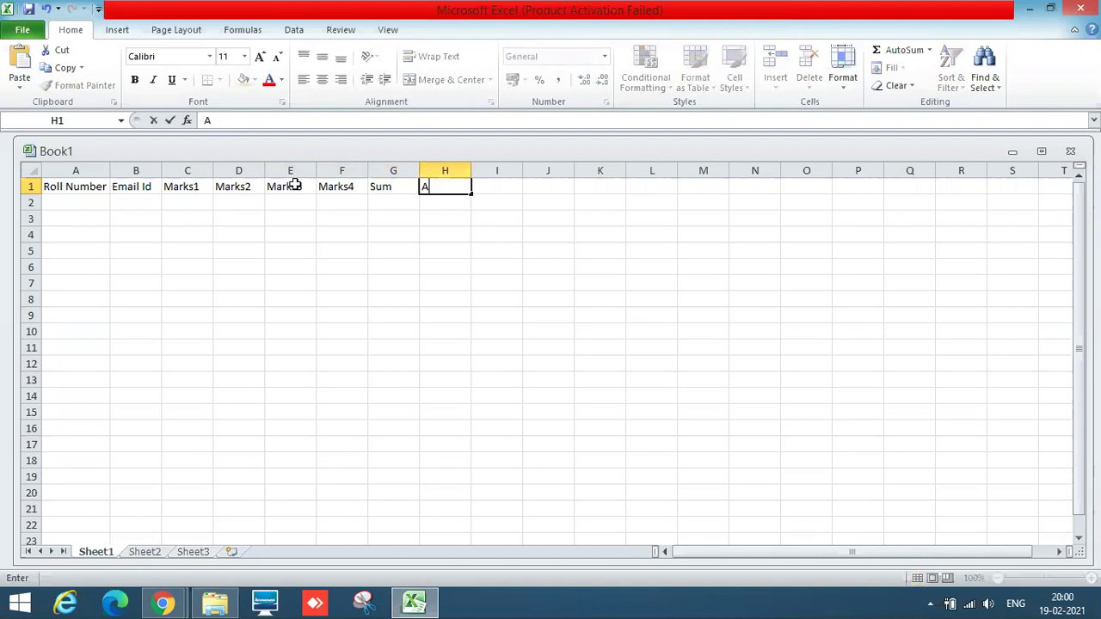
pyautogui.write('verage')
pyautogui.press('Tab')
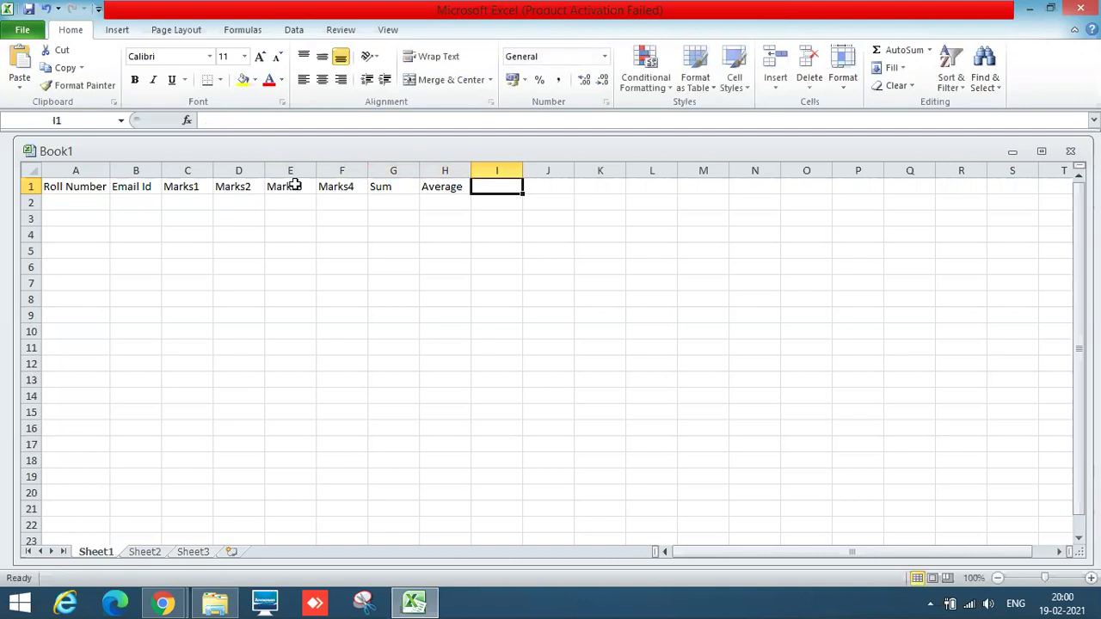
pyautogui.write('Count')
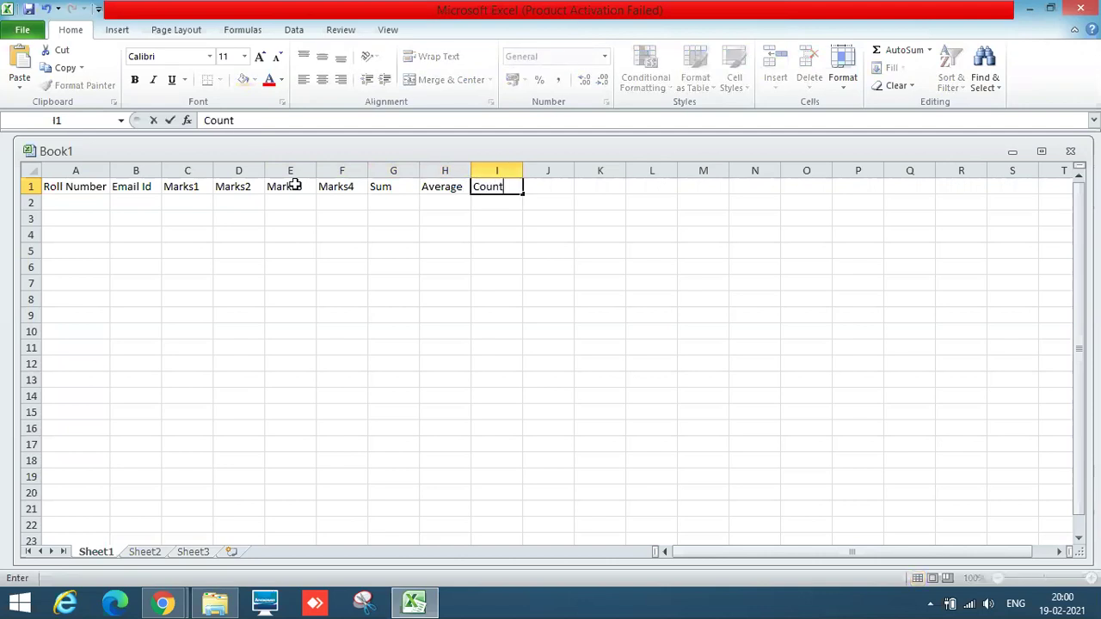
pyautogui.press('Return')
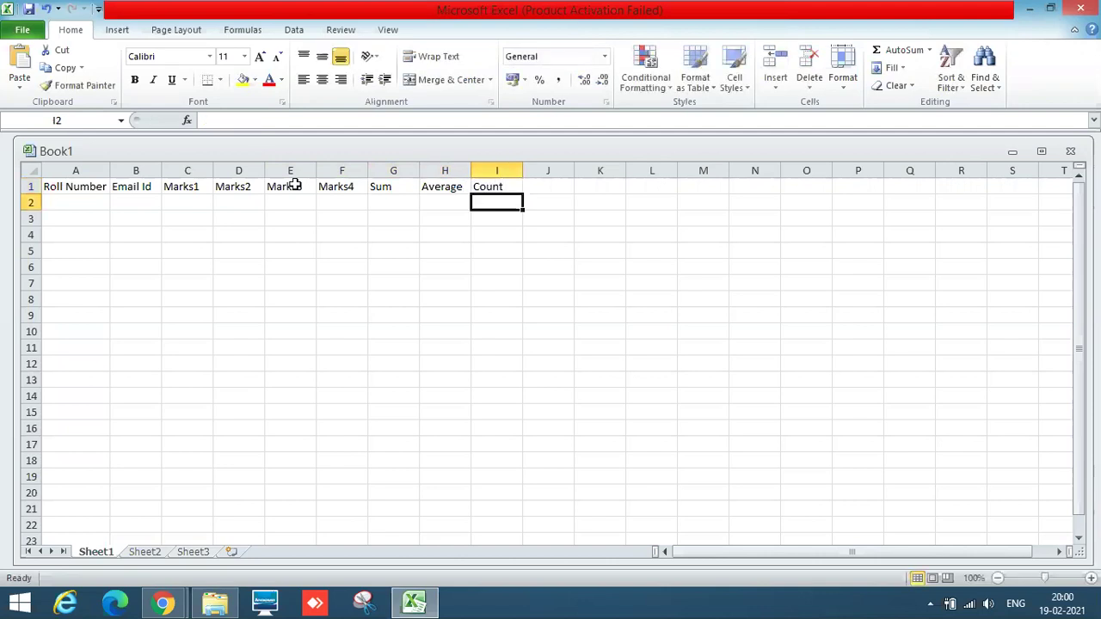
pyautogui.press('Left')
pyautogui.press('Left')
pyautogui.press('Left')
pyautogui.press('Left')
pyautogui.press('Left')
pyautogui.press('Left')
pyautogui.press('Left')
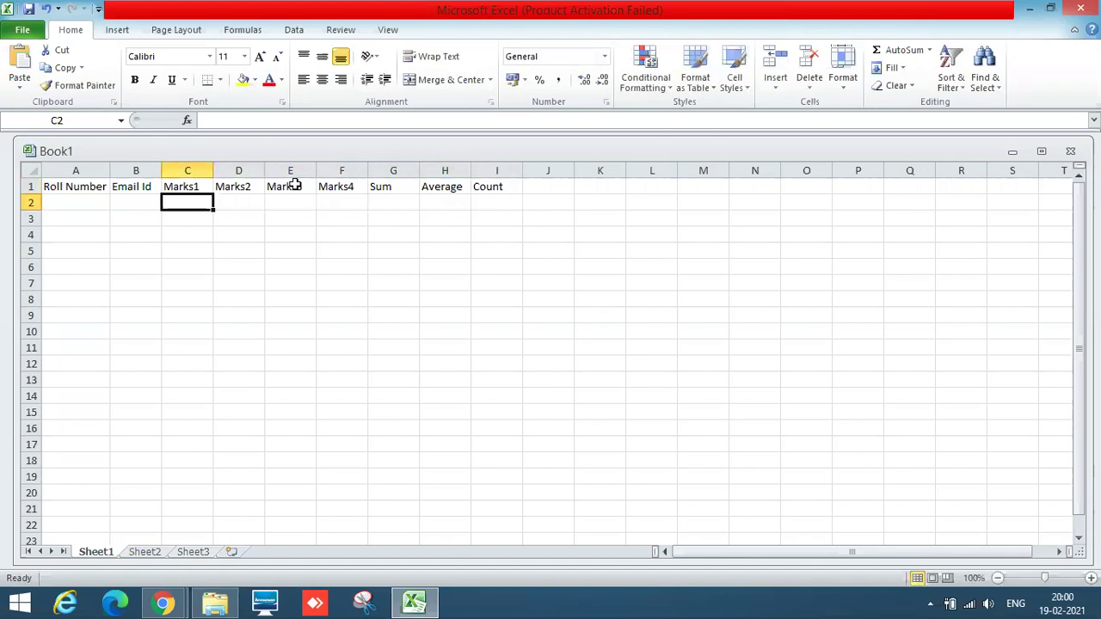
pyautogui.press('Left')
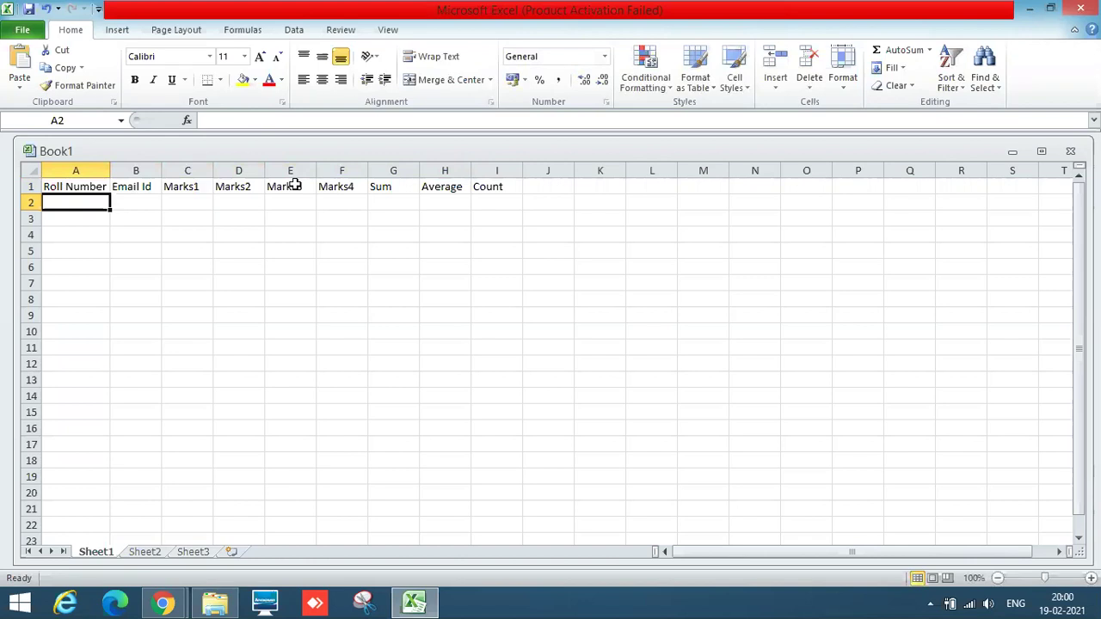
# Enter the headers Upper in cell J1 and Lower in cell K1
pyautogui.click(540, 187)
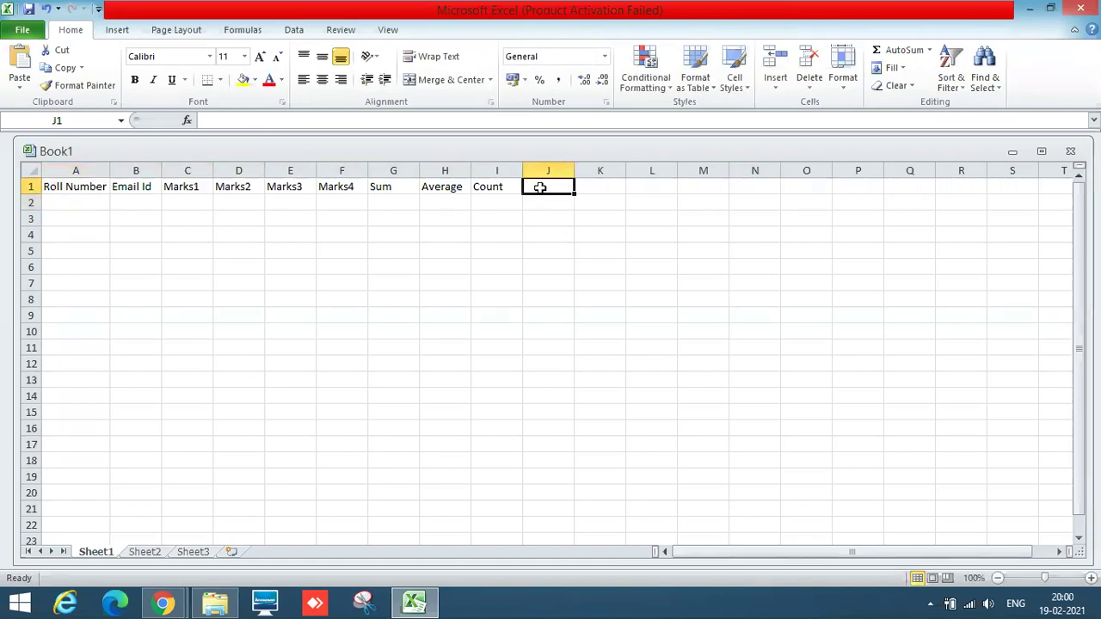
pyautogui.write('Upper')
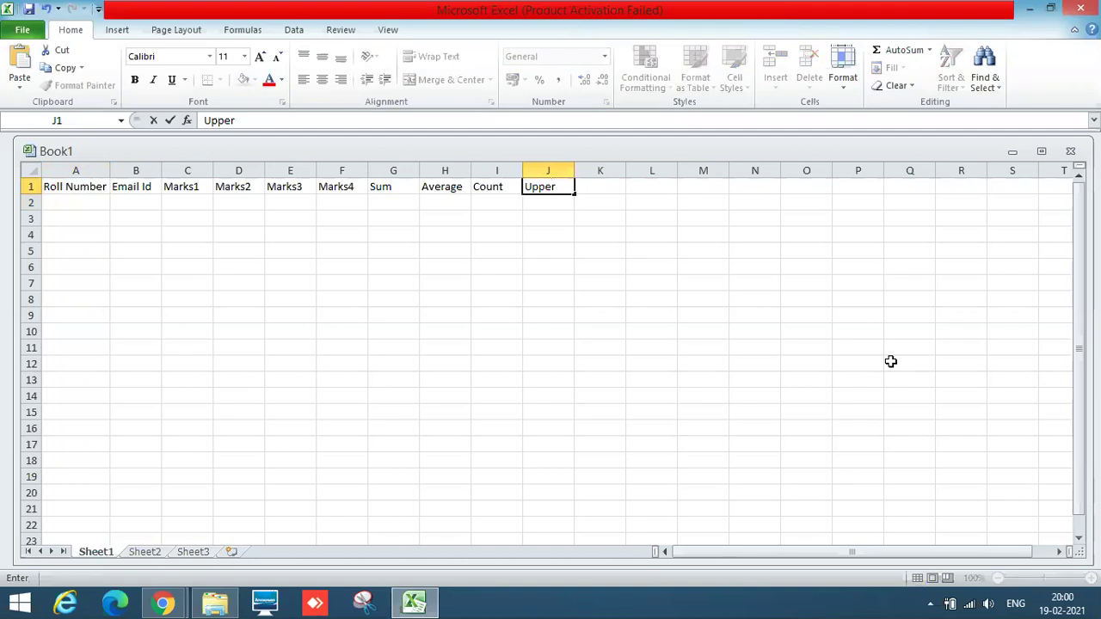
pyautogui.press('Tab')
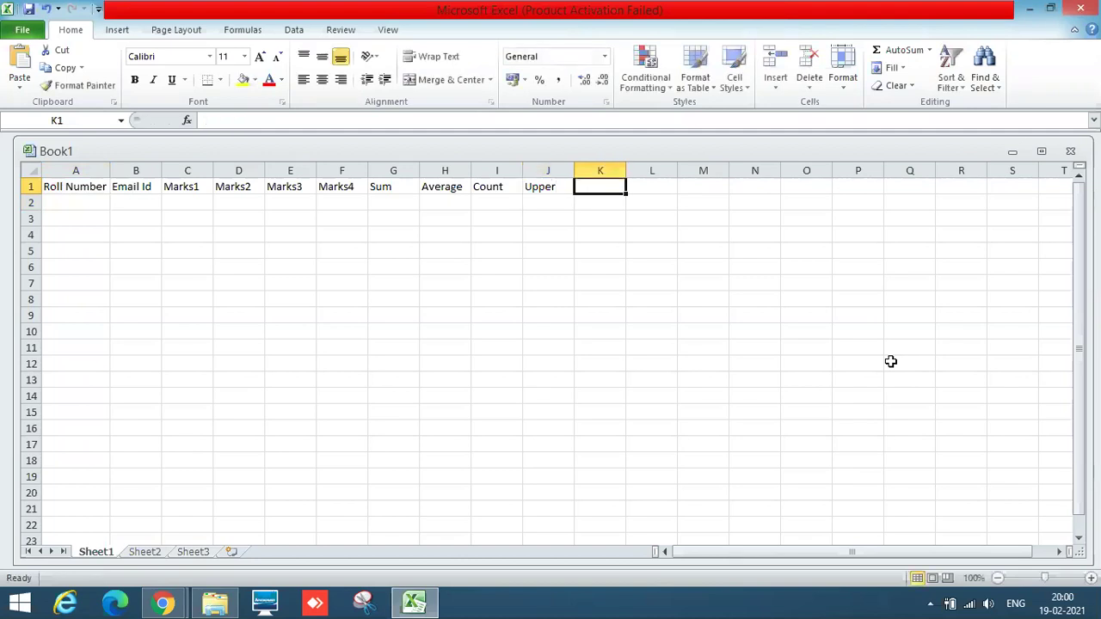
pyautogui.write('Lower')
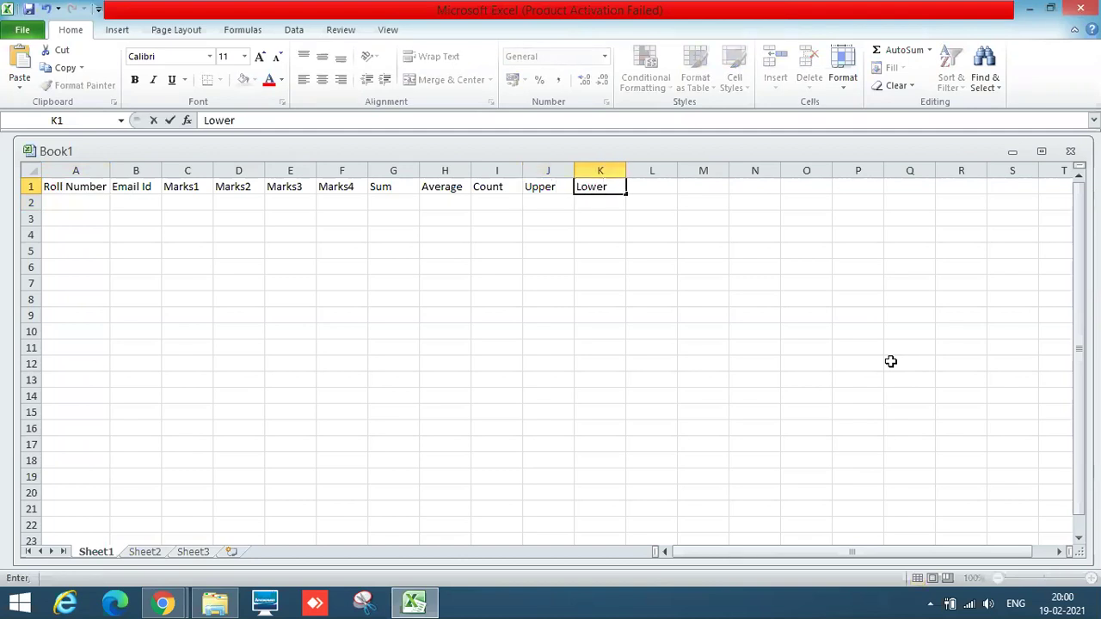
pyautogui.press('Return')
# Enter the first student's roll number in cell A2
pyautogui.press('Left')
pyautogui.press('Left')
pyautogui.press('Left')
pyautogui.press('Left')
pyautogui.press('Left')
pyautogui.press('Left')
pyautogui.press('Left')
pyautogui.press('Left')
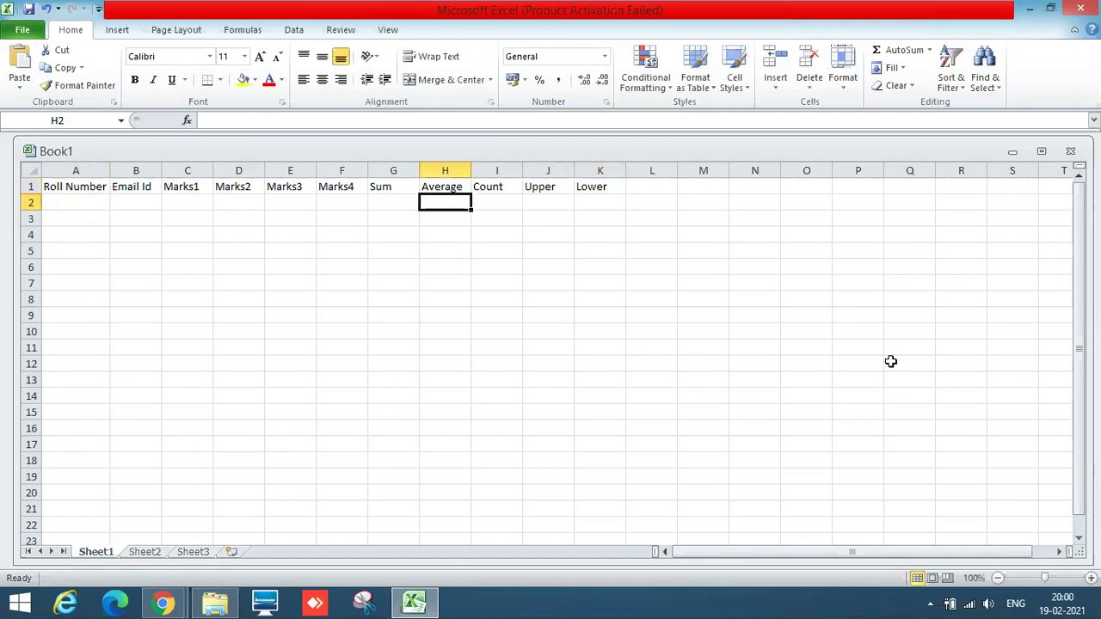
pyautogui.press('Left')
pyautogui.press('Left')
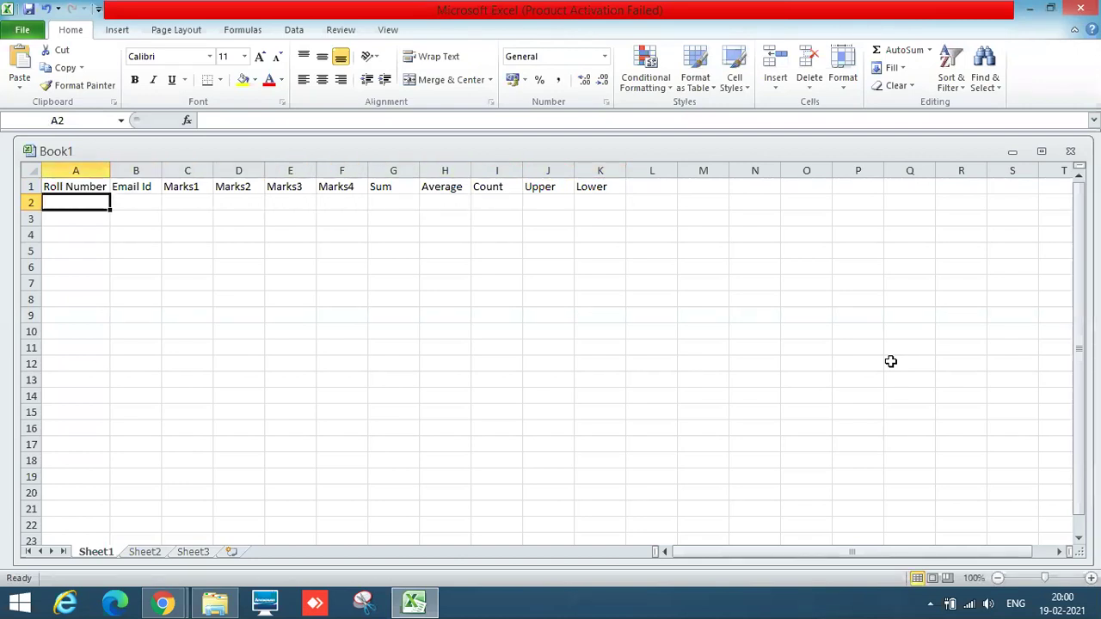
pyautogui.write('19bd')
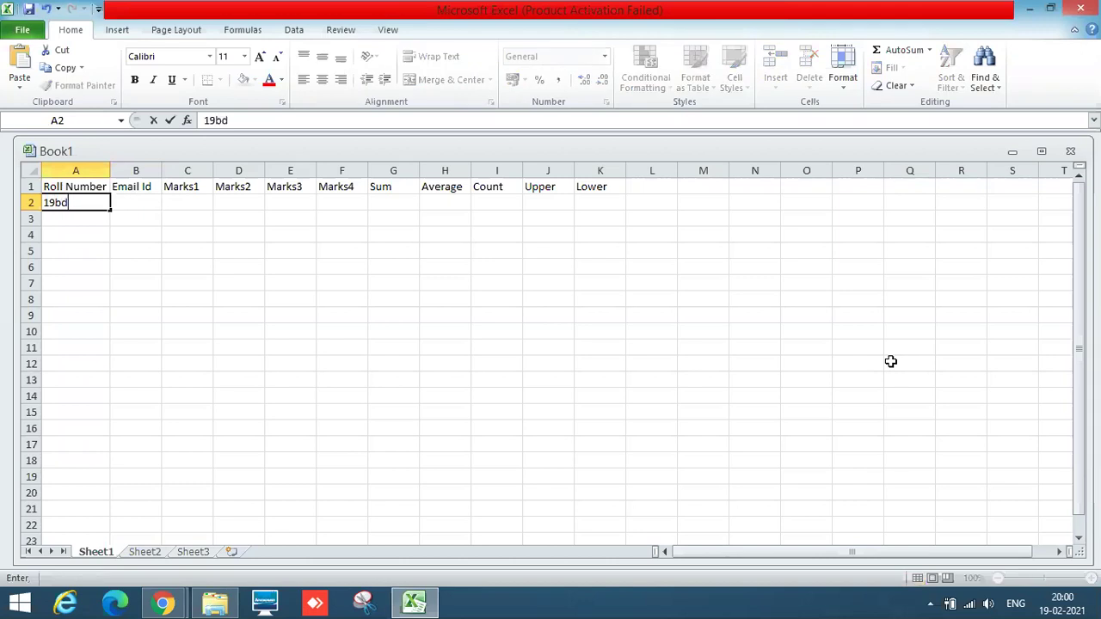
pyautogui.write('1a0501')
pyautogui.press('Return')
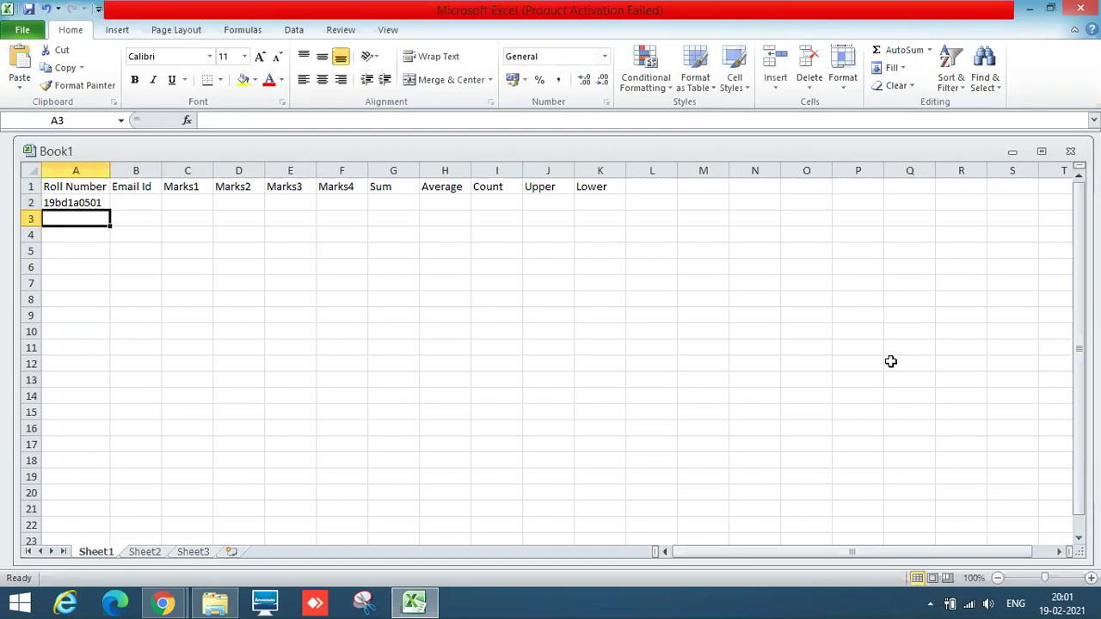
# Fill the roll number series from A2 down to A11 and widen the Email Id column
pyautogui.press('Up')
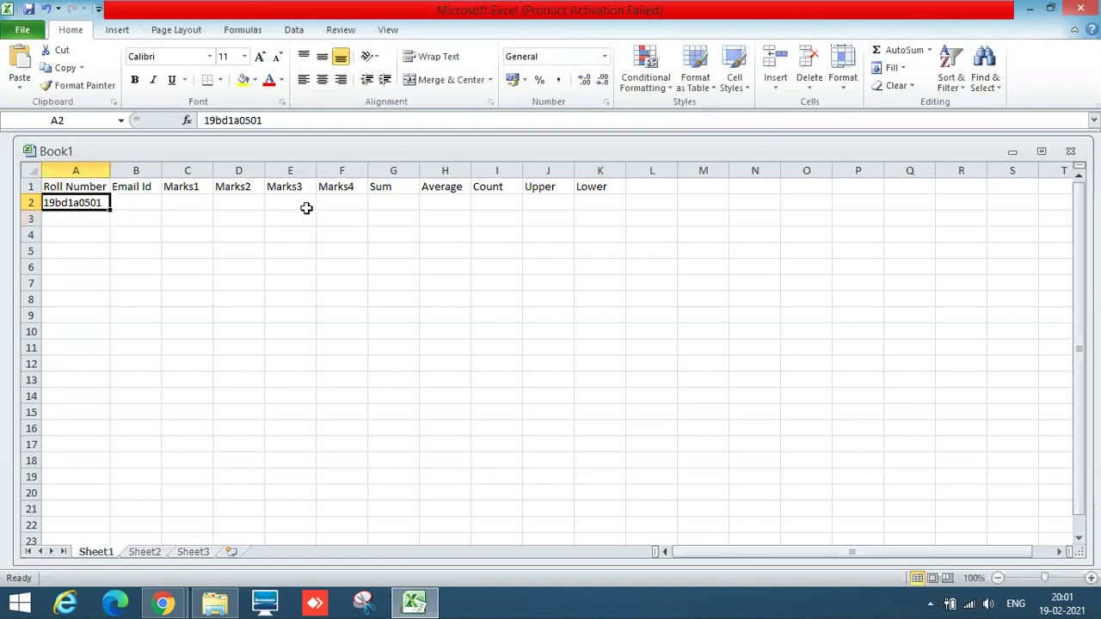
pyautogui.moveTo(110, 210); pyautogui.dragTo(112, 354)
pyautogui.click(234, 359)
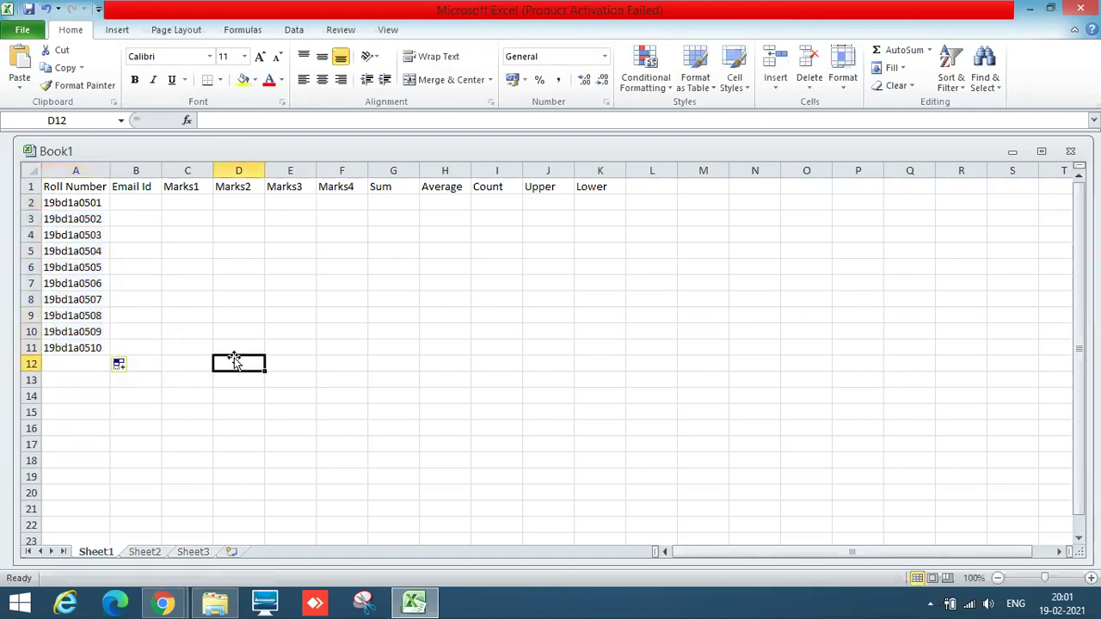
pyautogui.click(160, 172)
pyautogui.moveTo(158, 169); pyautogui.dragTo(241, 172)
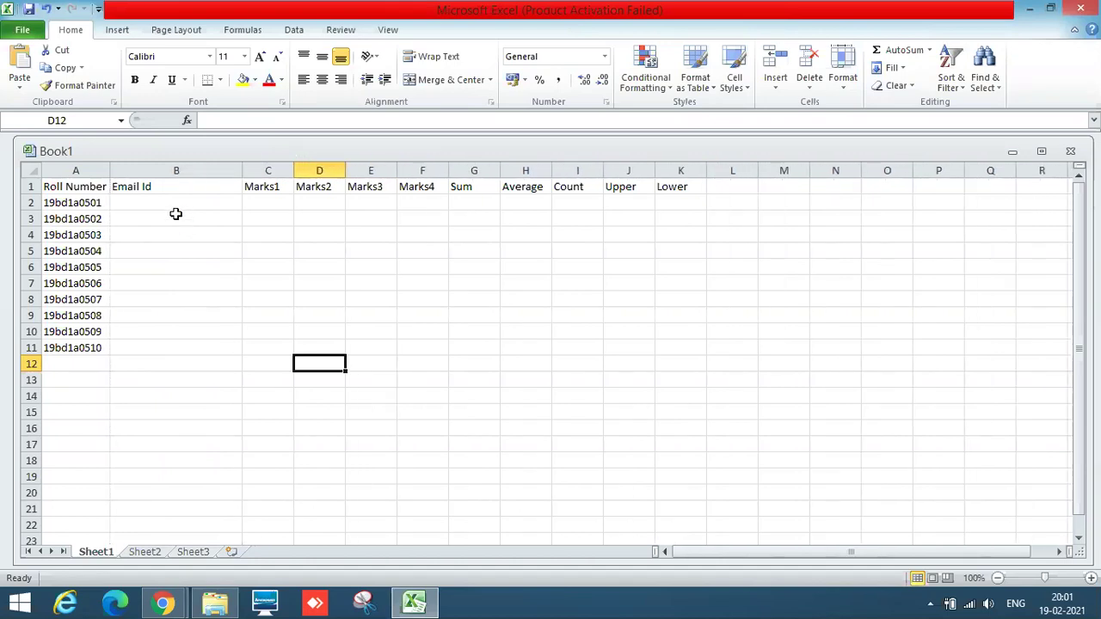
pyautogui.click(172, 205)
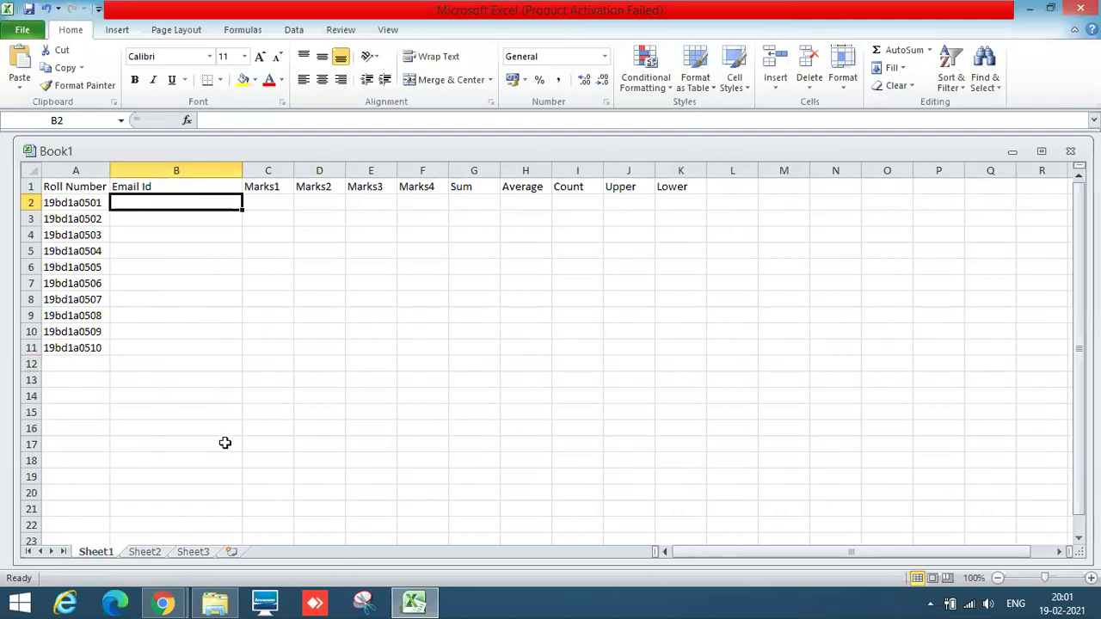
pyautogui.write('=(')
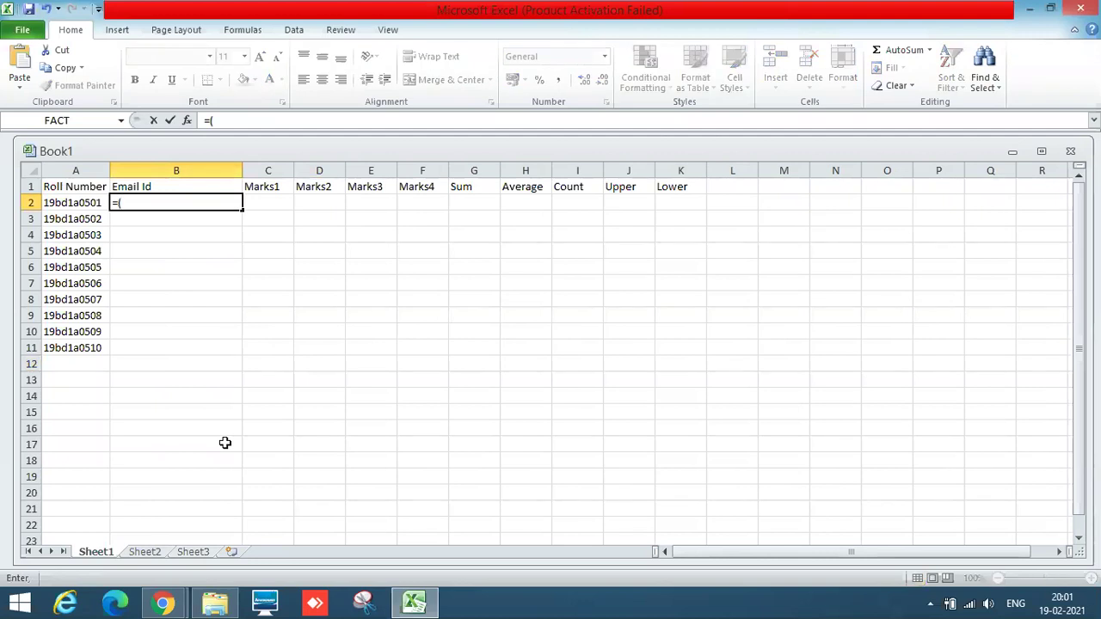
pyautogui.write('A2')
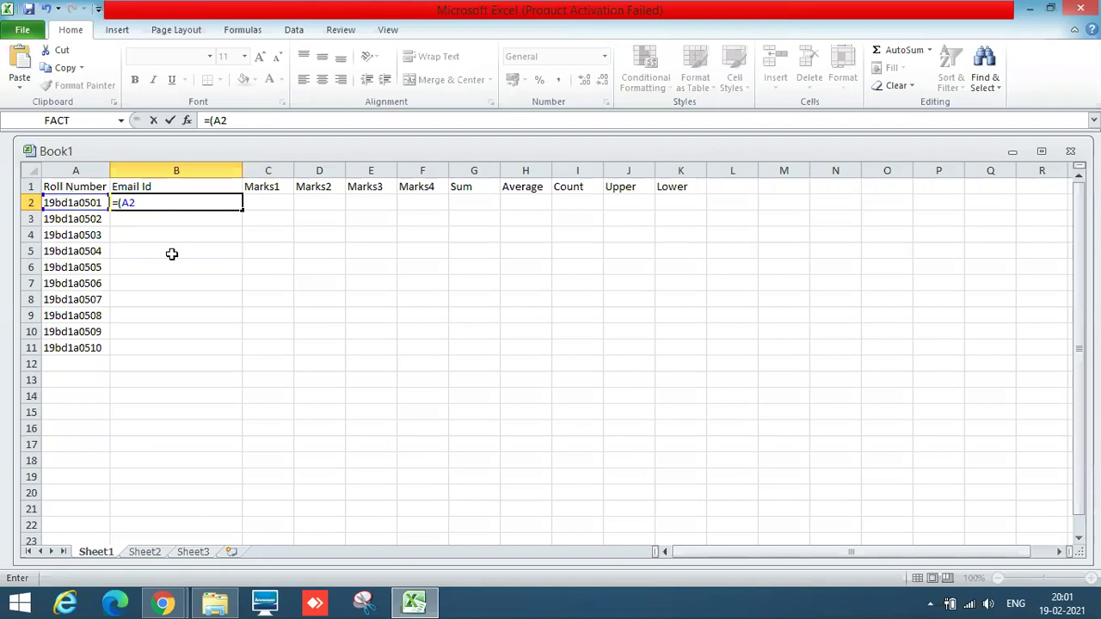
pyautogui.press('BackSpace')
pyautogui.press('BackSpace')
pyautogui.press('Escape')
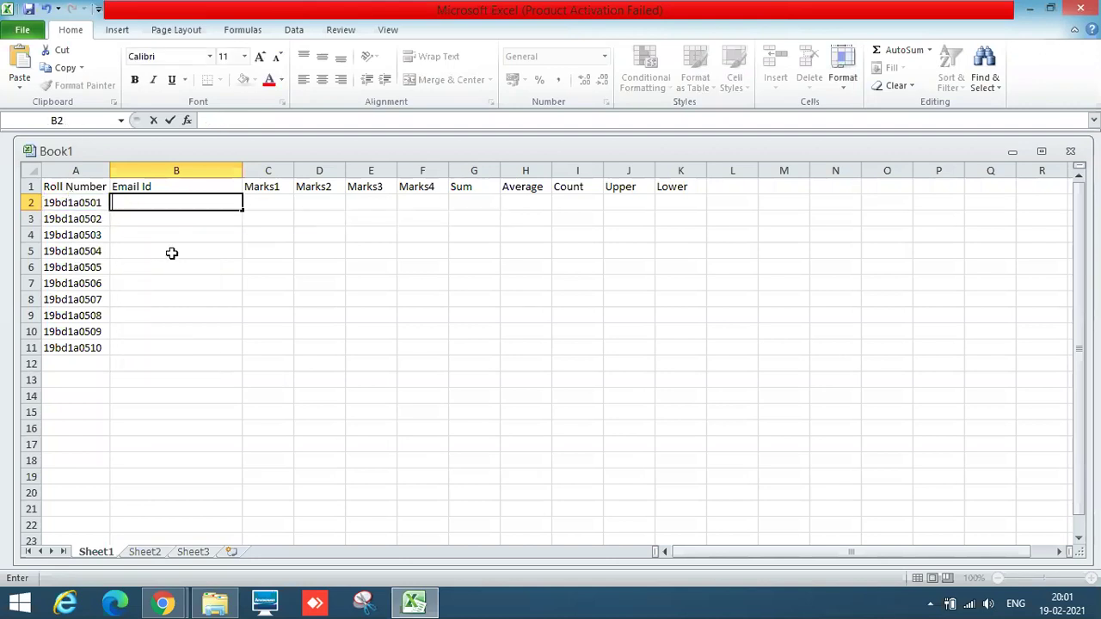
pyautogui.click(119, 266)
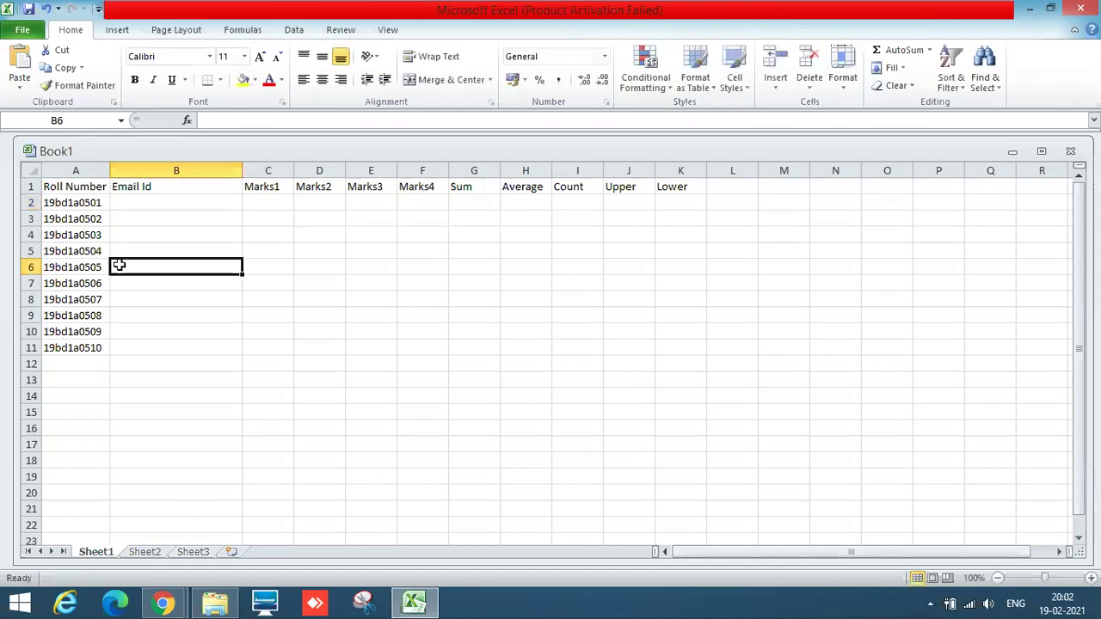
pyautogui.click(69, 203)
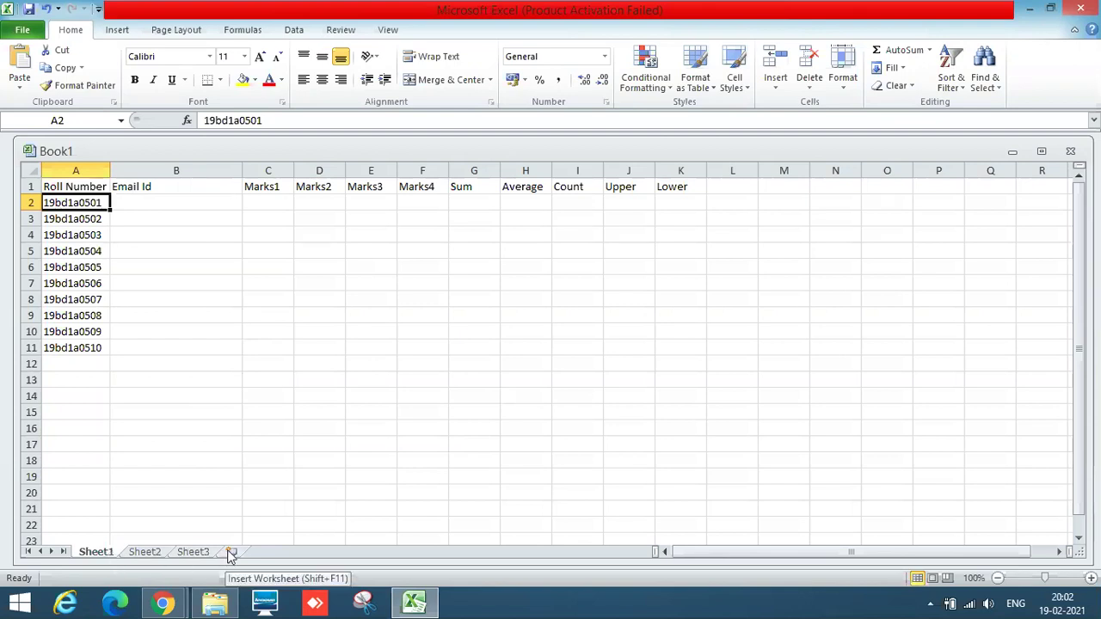
# Enter the formula +(A2 in cell B2 and decline the proposed correction
pyautogui.click(172, 206)
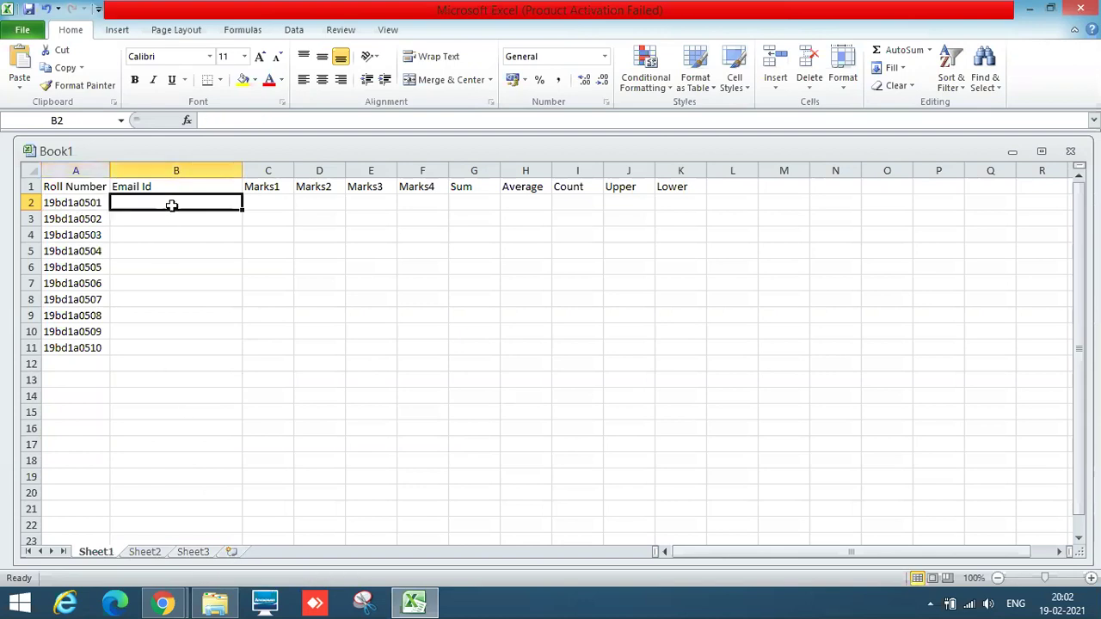
pyautogui.write('+')
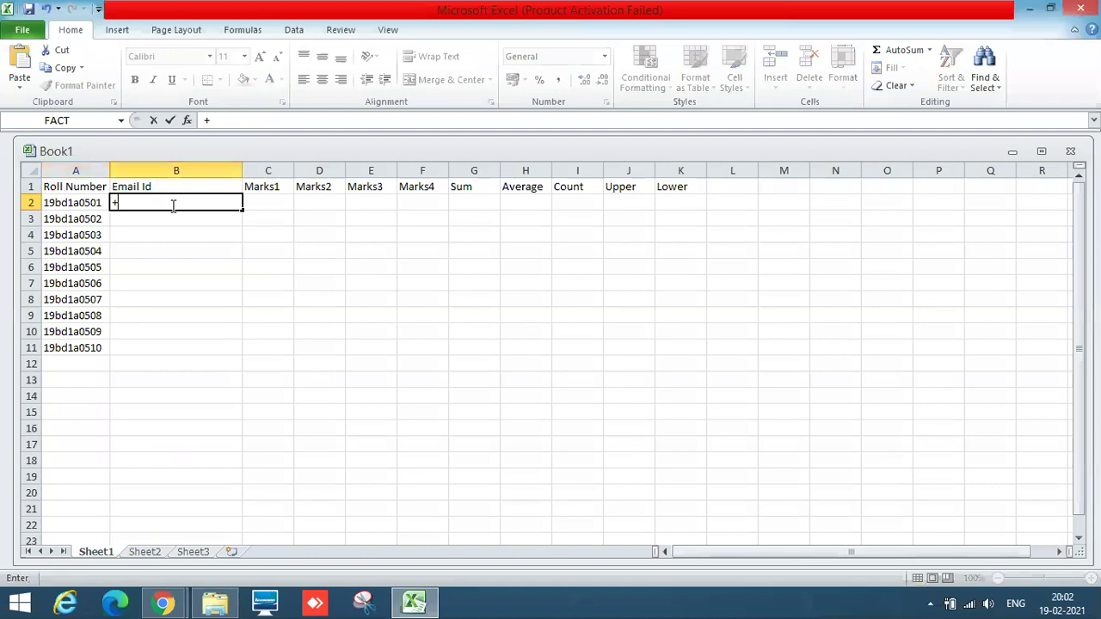
pyautogui.write('(A2')
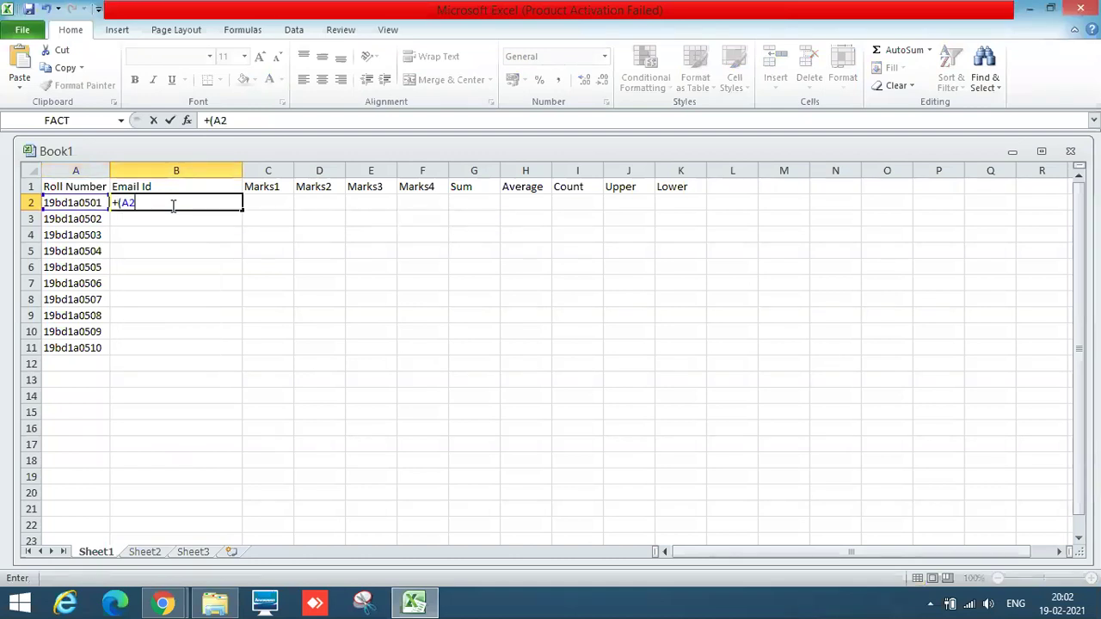
pyautogui.press('Return')
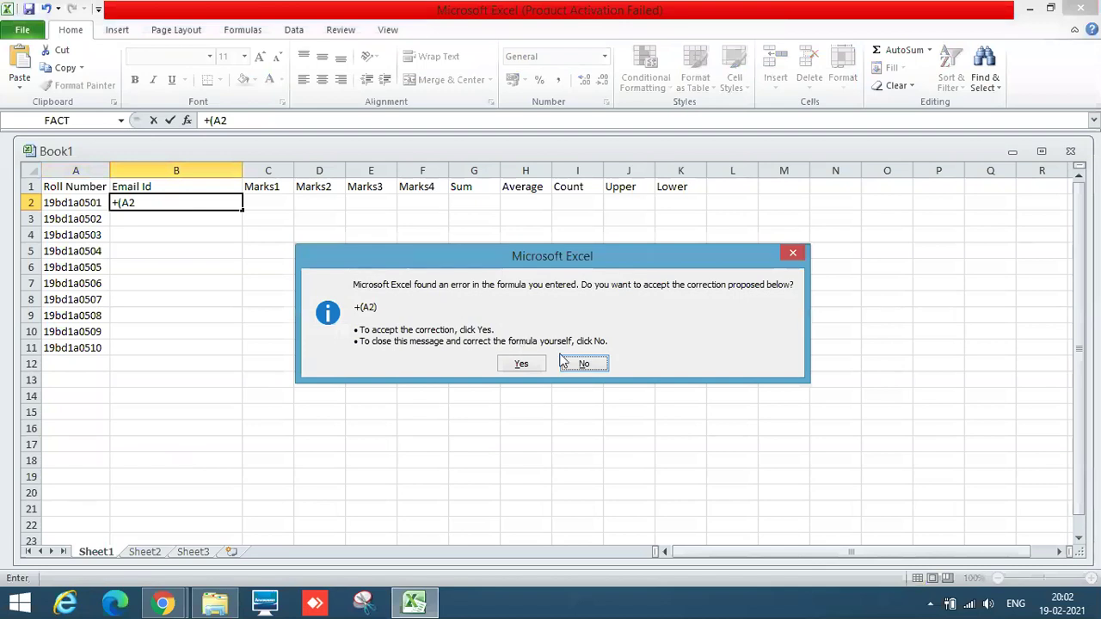
pyautogui.click(570, 366)
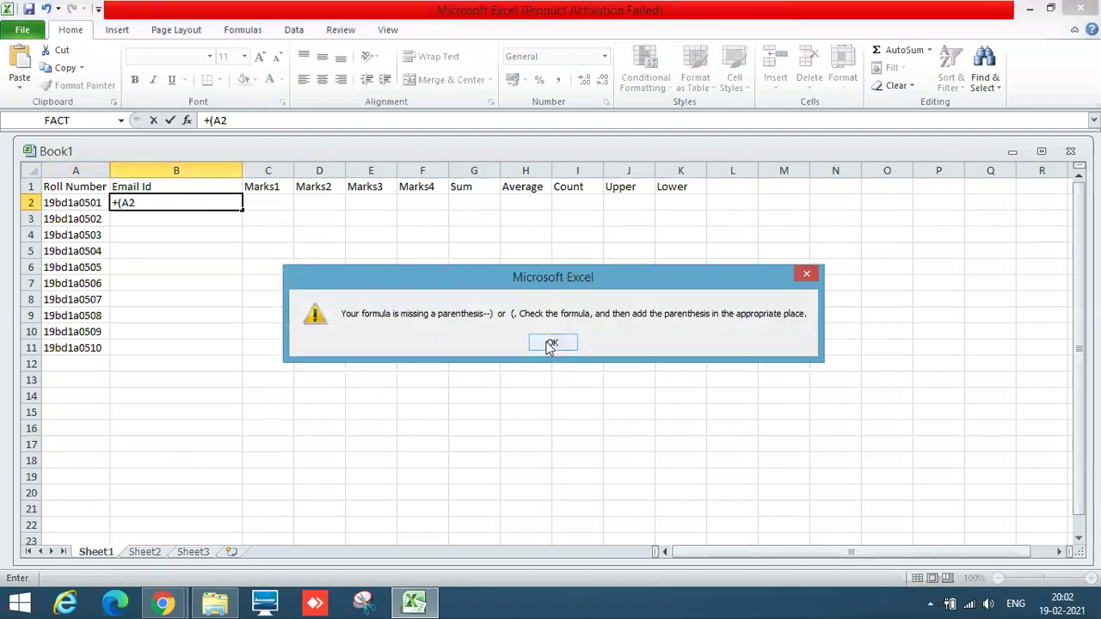
pyautogui.click(552, 343)
pyautogui.press('Left')
pyautogui.press('BackSpace')
pyautogui.write('=')
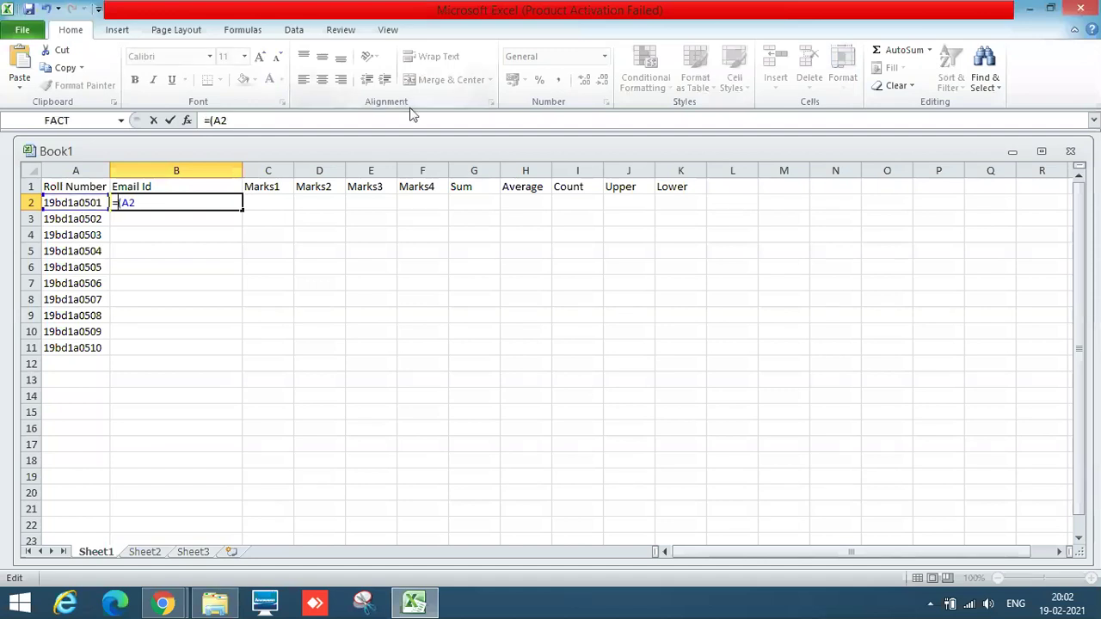
pyautogui.press('End')
pyautogui.write('&"@gmail.co')
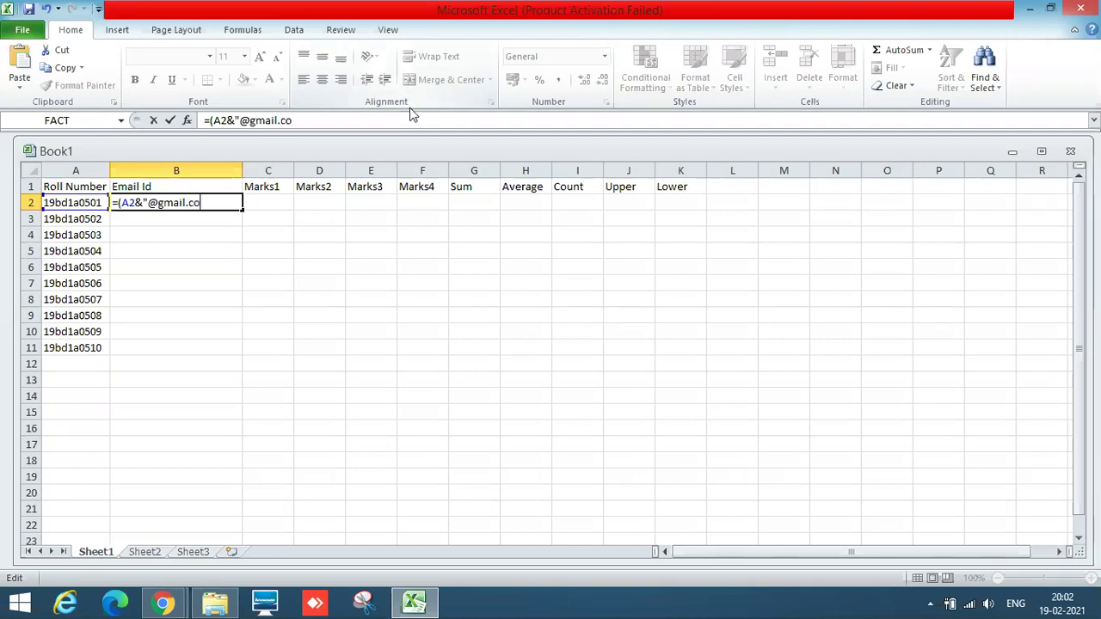
pyautogui.write('m")')
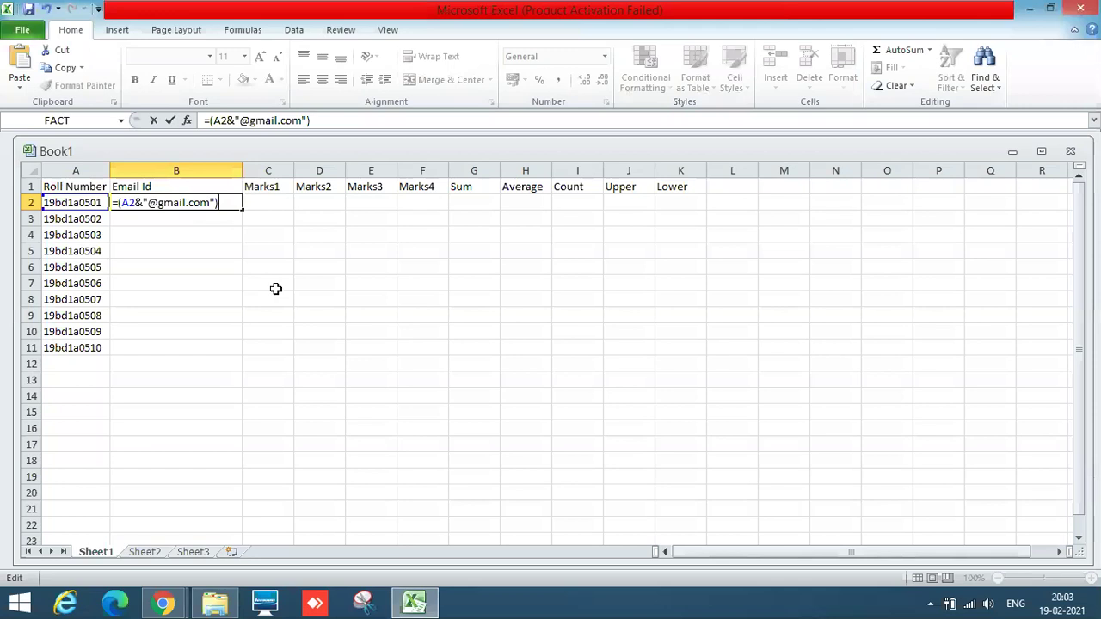
pyautogui.press('Return')
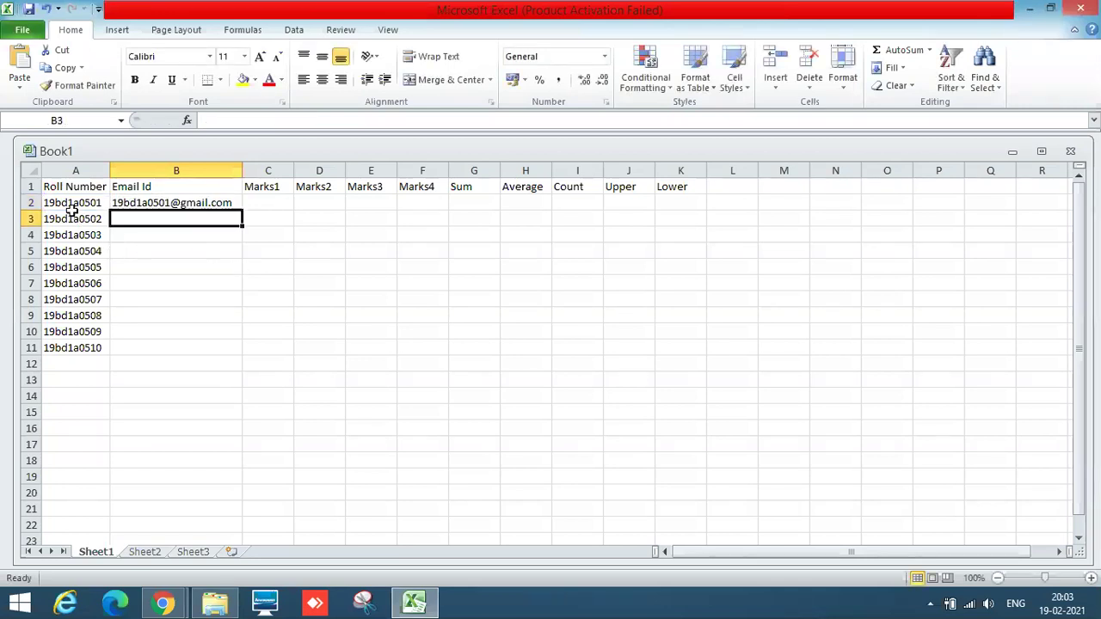
# Fill the email formula from cell B2 down to B11
pyautogui.click(234, 205)
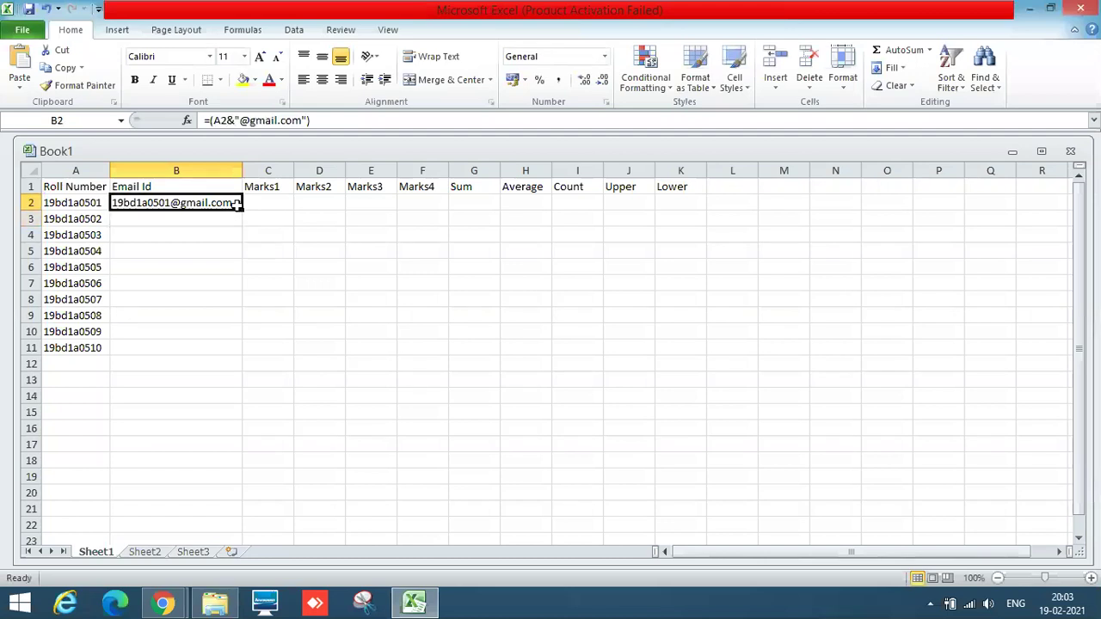
pyautogui.moveTo(244, 211); pyautogui.dragTo(236, 349)
pyautogui.click(292, 363)
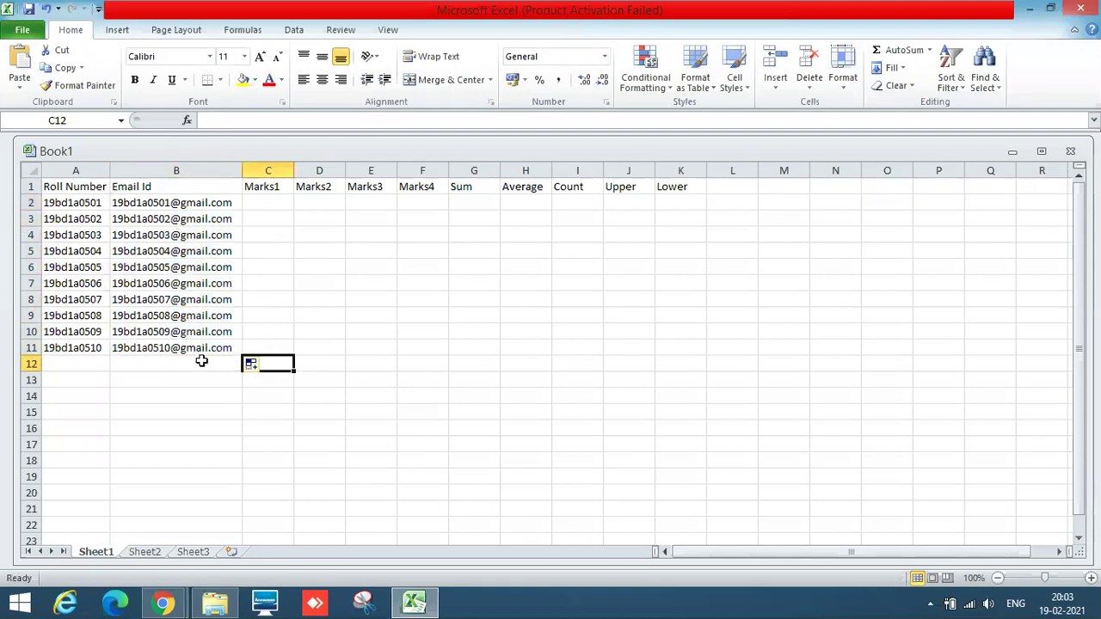
# Center the marks cells C2 to F11 horizontally
pyautogui.click(271, 202)
pyautogui.hotkey('shift', 'Right')
pyautogui.hotkey('shift', 'Right')
pyautogui.hotkey('shift', 'Right')
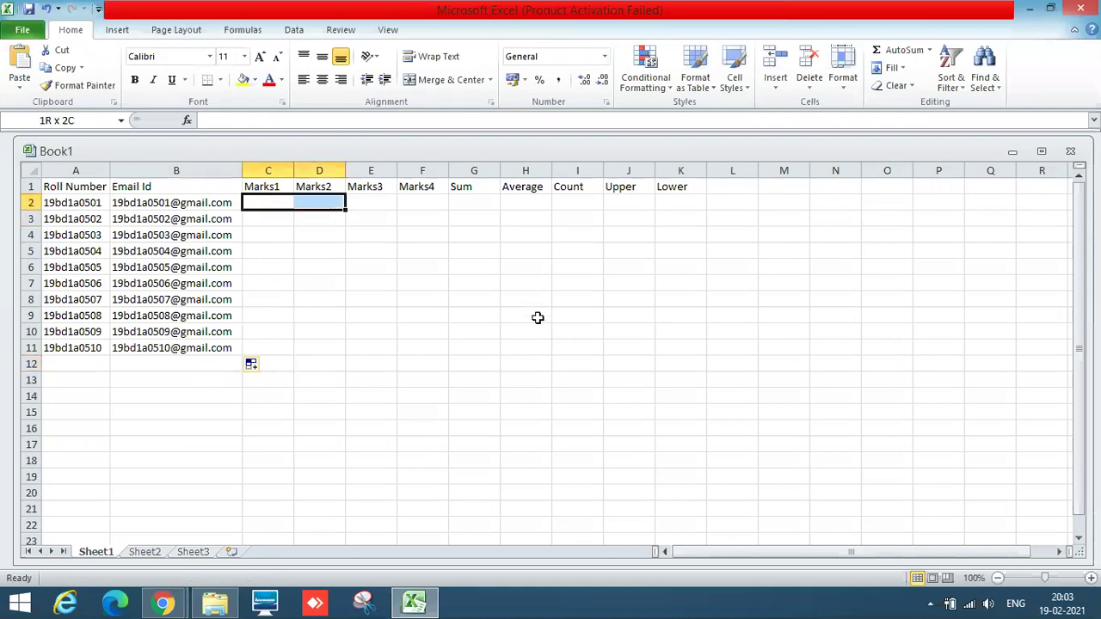
pyautogui.hotkey('shift', 'Down')
pyautogui.hotkey('shift', 'Down')
pyautogui.hotkey('shift', 'Down')
pyautogui.hotkey('shift', 'Down')
pyautogui.hotkey('shift', 'Down')
pyautogui.hotkey('shift', 'Down')
pyautogui.hotkey('shift', 'Down')
pyautogui.hotkey('shift', 'Down')
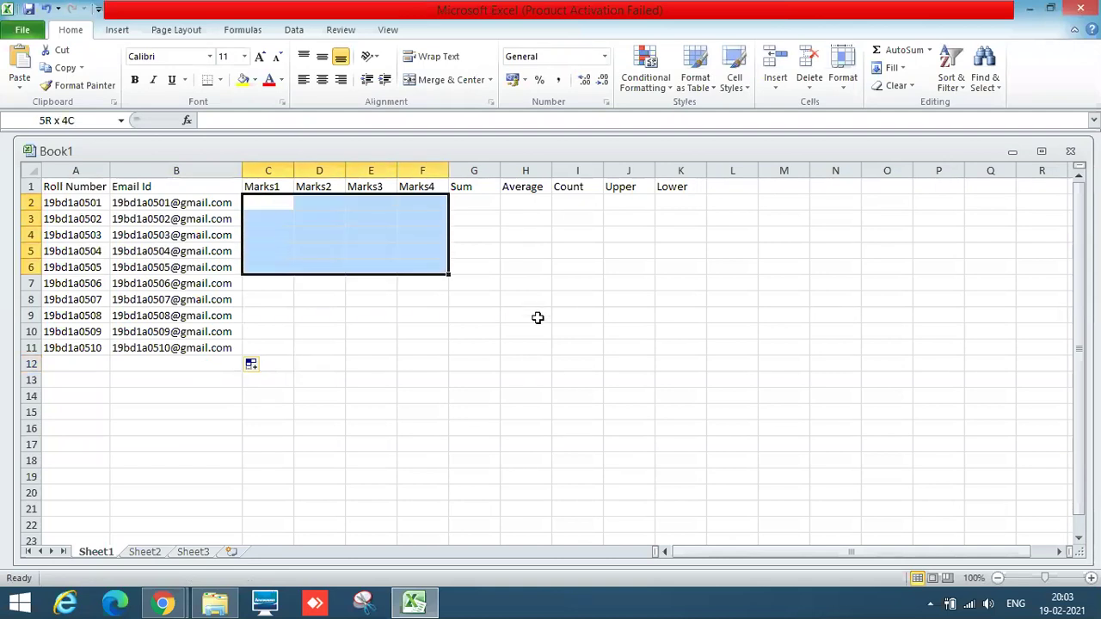
pyautogui.hotkey('shift', 'Down')
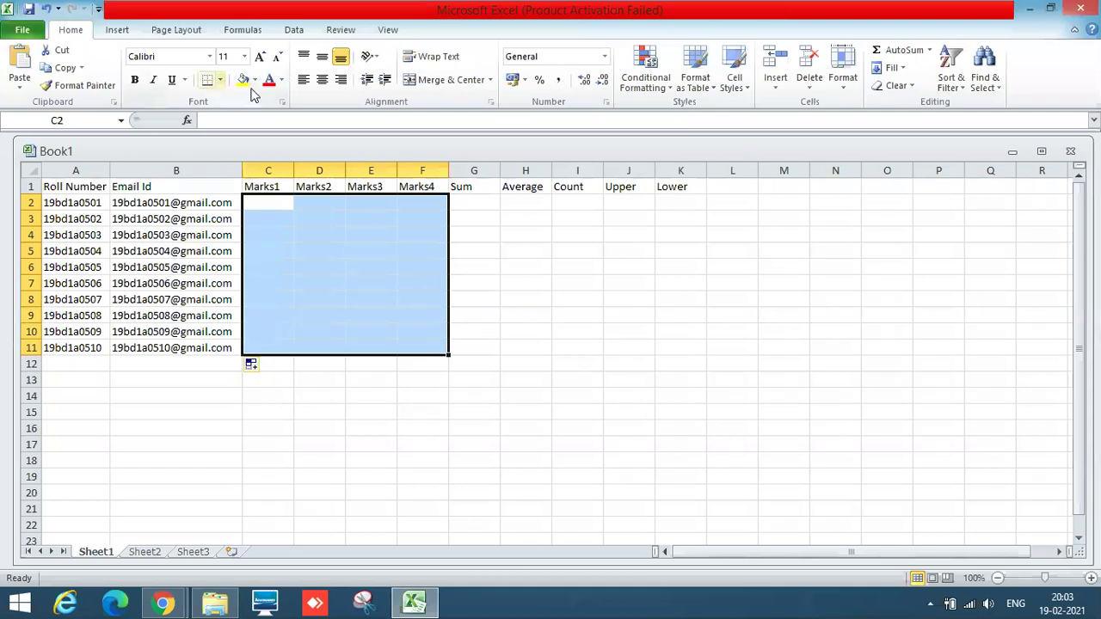
pyautogui.click(321, 80)
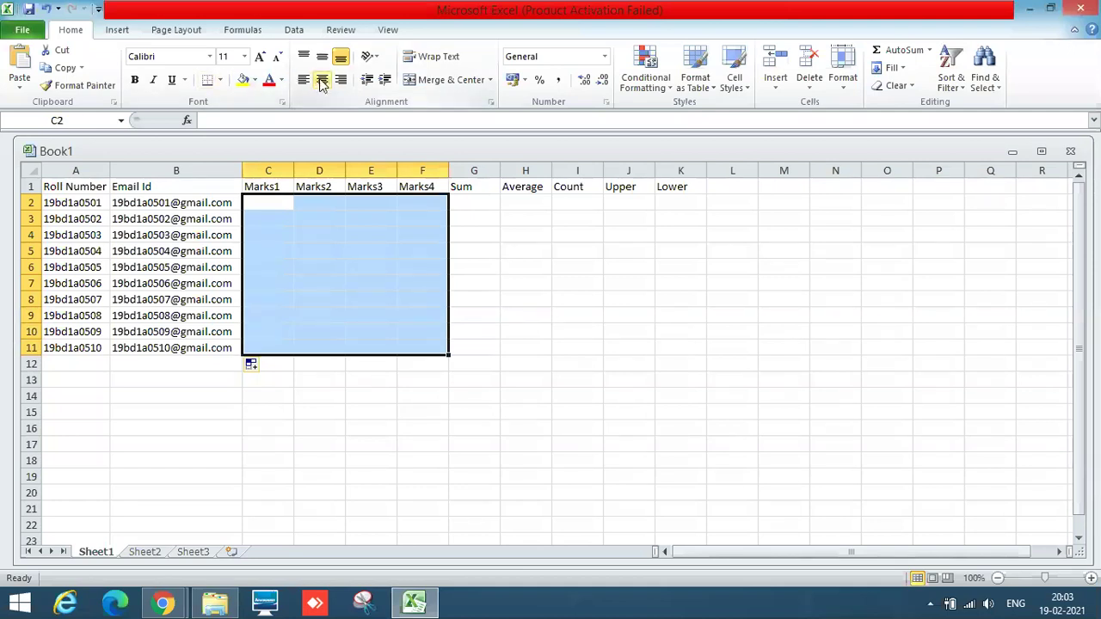
# Enter the first student's marks 45, 35, 55 and 75 in cells C2 to F2
pyautogui.click(280, 203)
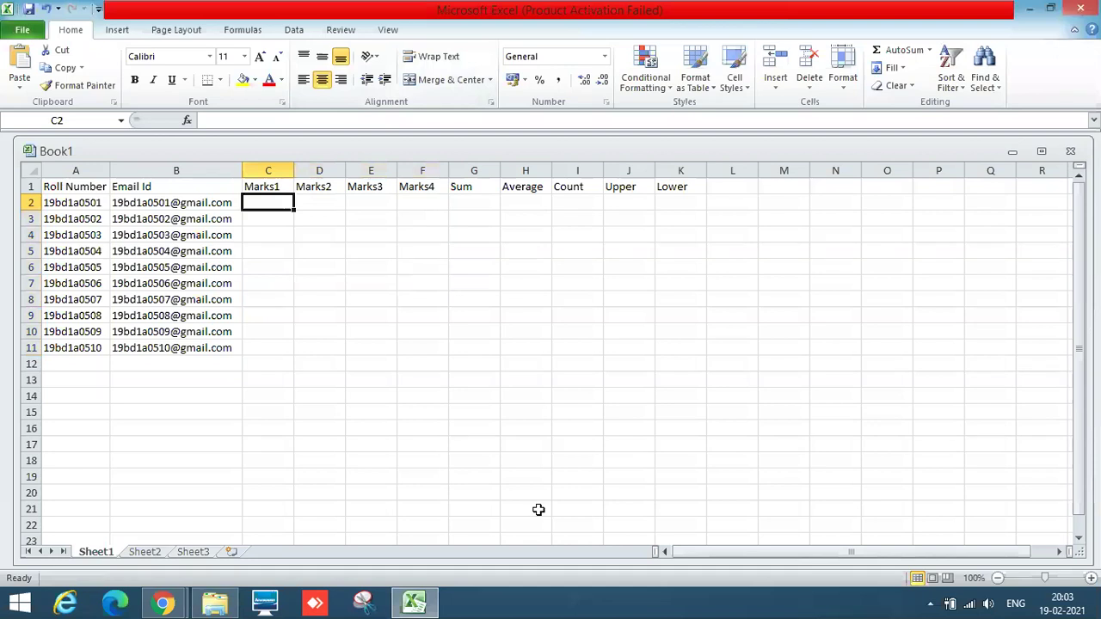
pyautogui.write('45')
pyautogui.press('Tab')
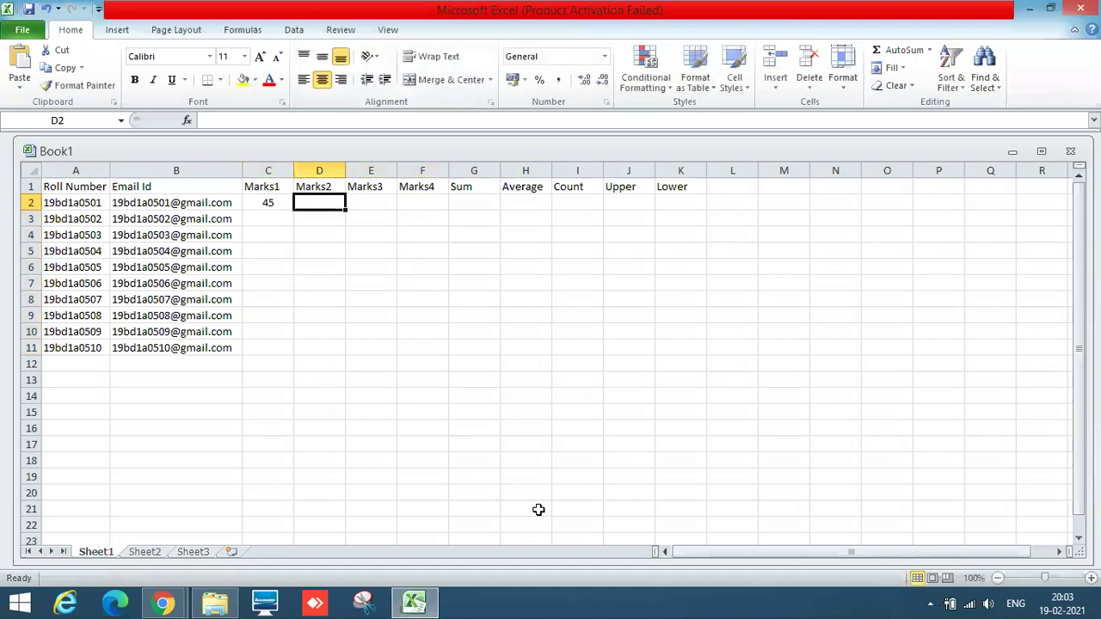
pyautogui.write('35')
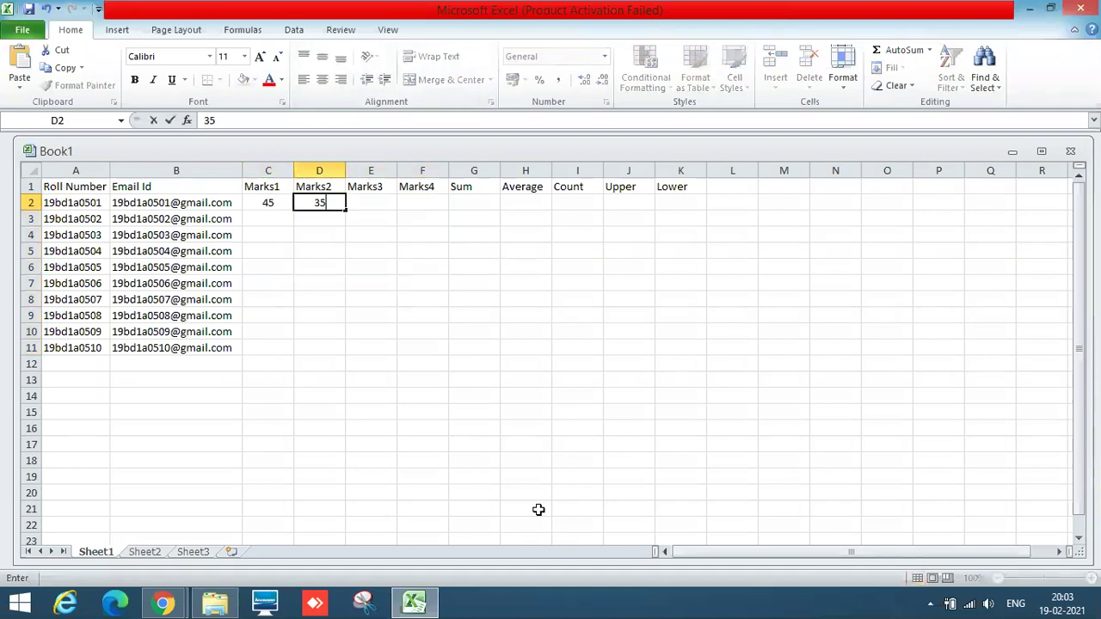
pyautogui.press('Tab')
pyautogui.write('55')
pyautogui.press('Tab')
pyautogui.write('75')
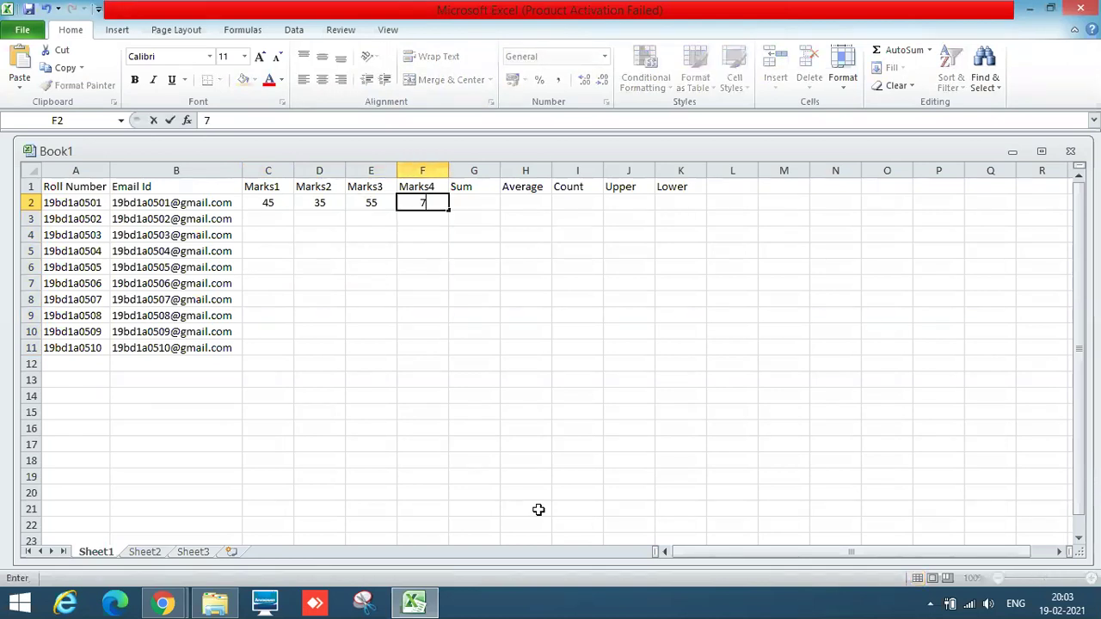
pyautogui.press('Down')
# Copy the marks in C2 to F2 into rows 3 to 6 of the same columns
pyautogui.press('Left')
pyautogui.press('Left')
pyautogui.press('Left')
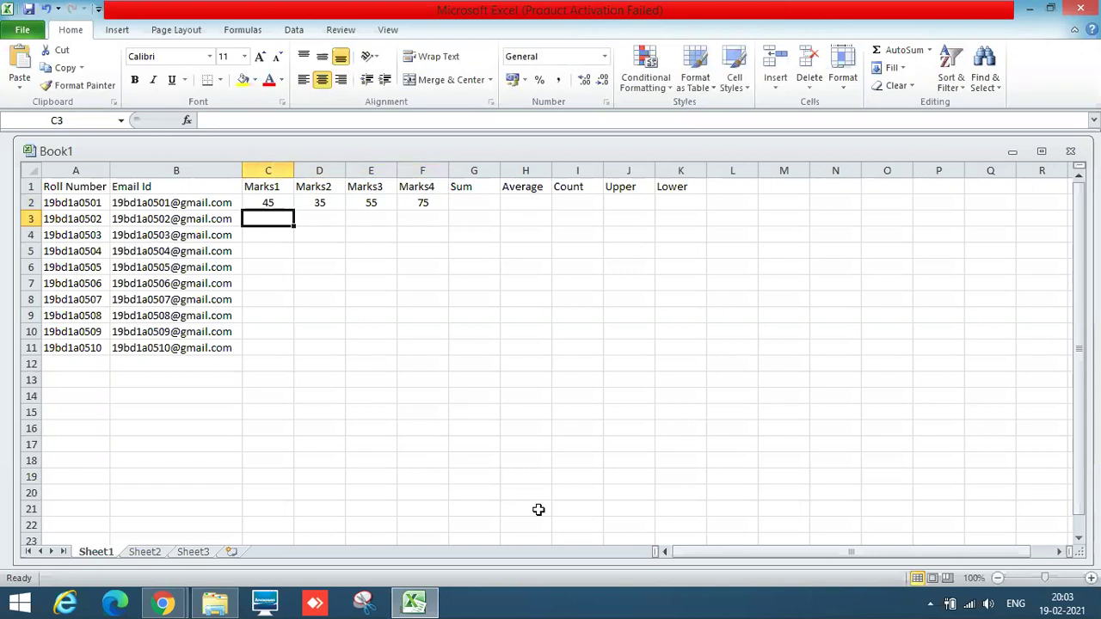
pyautogui.press('Up')
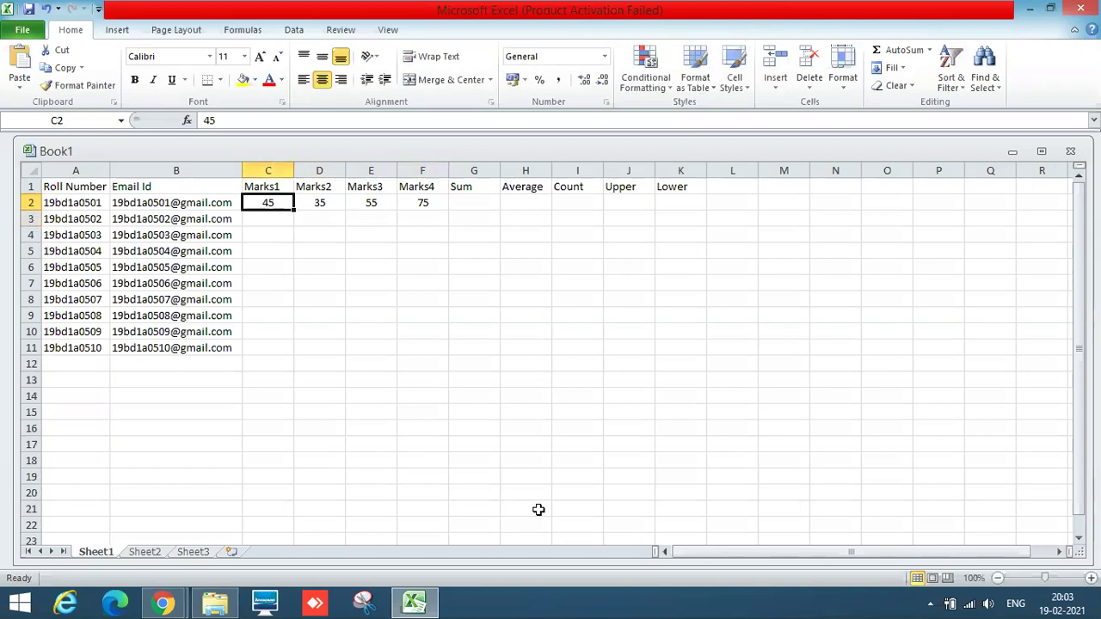
pyautogui.hotkey('shift', 'Right')
pyautogui.hotkey('shift', 'Right')
pyautogui.hotkey('shift', 'Right')
pyautogui.hotkey('ctrl', 'c')
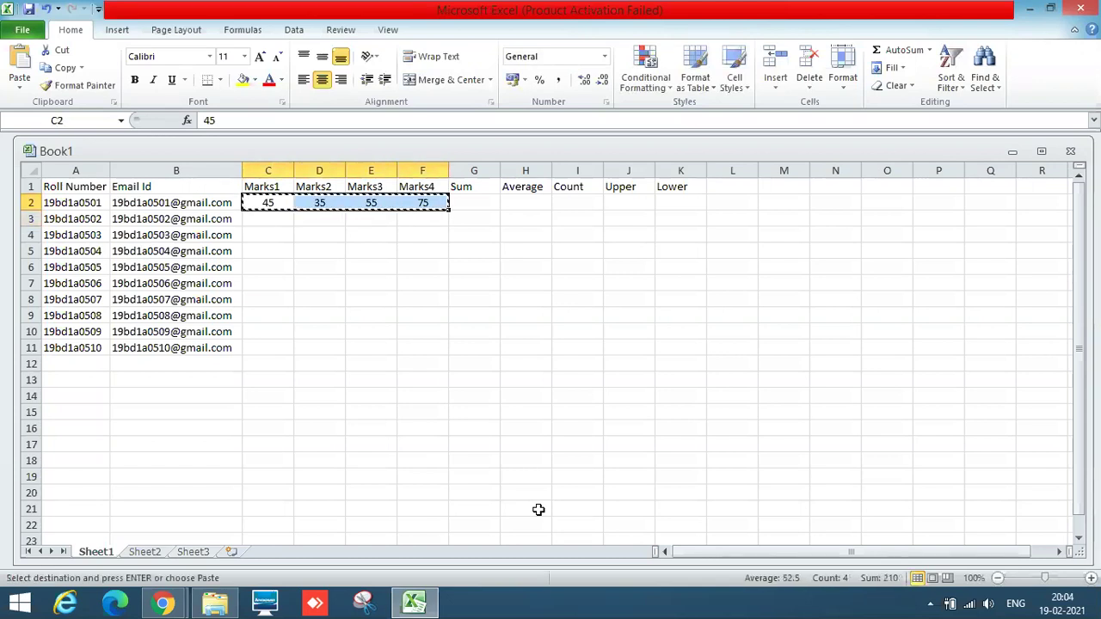
pyautogui.press('Down')
pyautogui.hotkey('shift', 'Right')
pyautogui.hotkey('shift', 'Right')
pyautogui.hotkey('shift', 'Right')
pyautogui.hotkey('shift', 'Down')
pyautogui.hotkey('shift', 'Down')
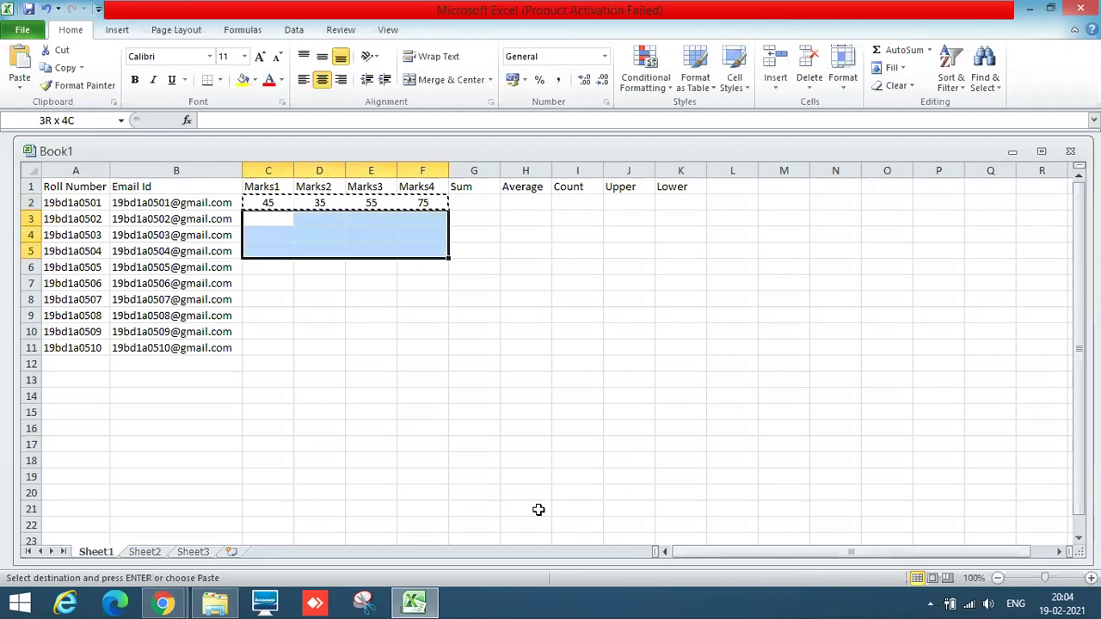
pyautogui.hotkey('shift', 'Down')
pyautogui.hotkey('ctrl', 'v')
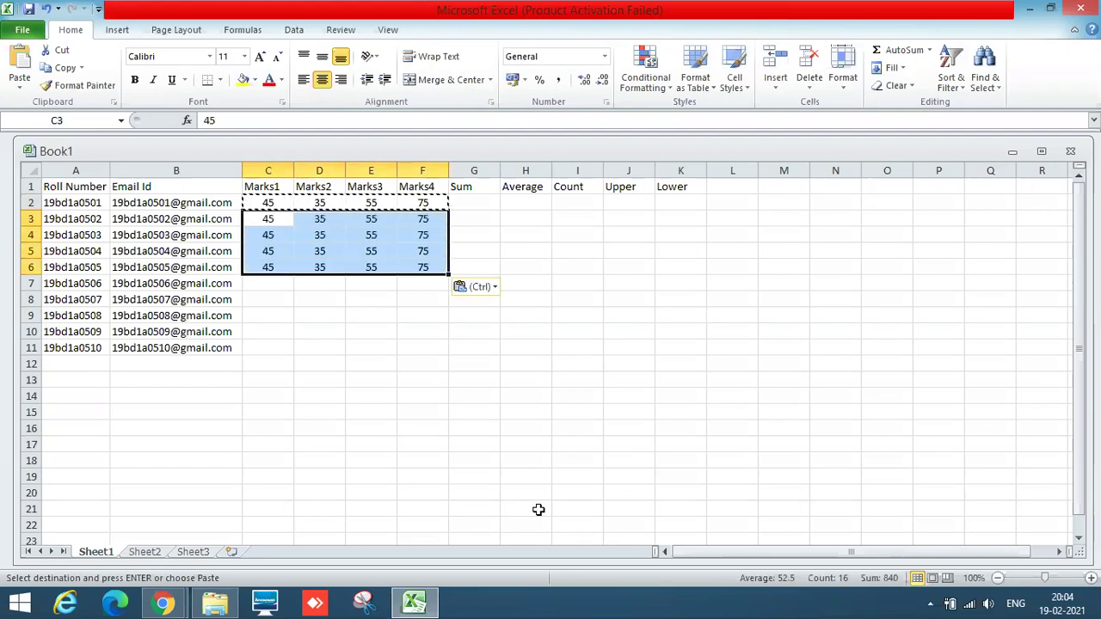
# Change the second student's marks to 55 in C3, 65 in E3 and 85 in F3
pyautogui.click(281, 222)
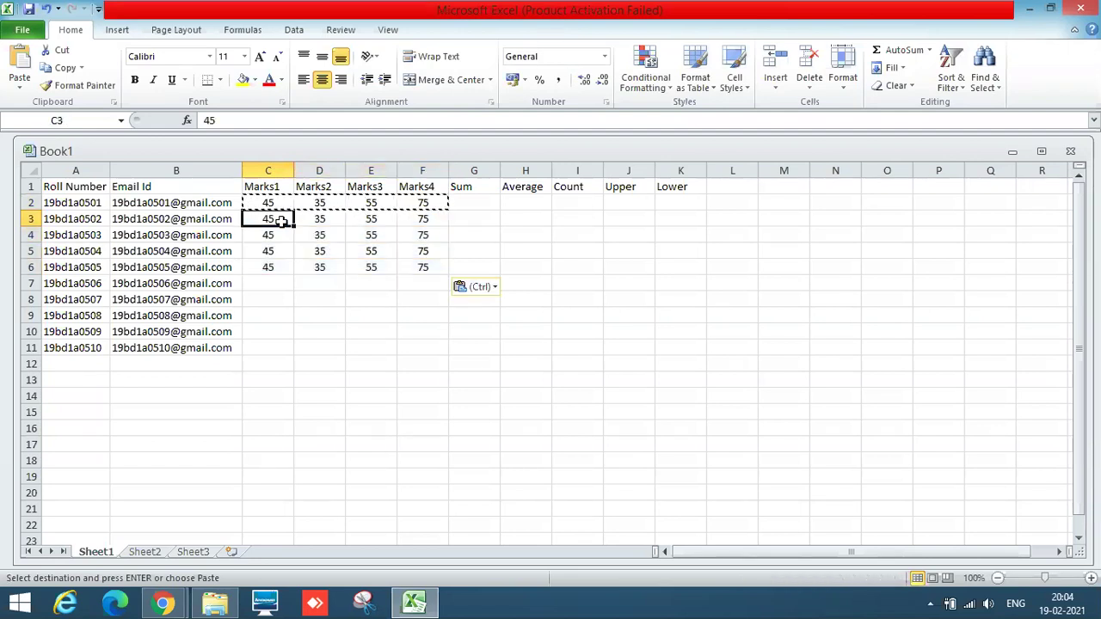
pyautogui.press('Escape')
pyautogui.write('55')
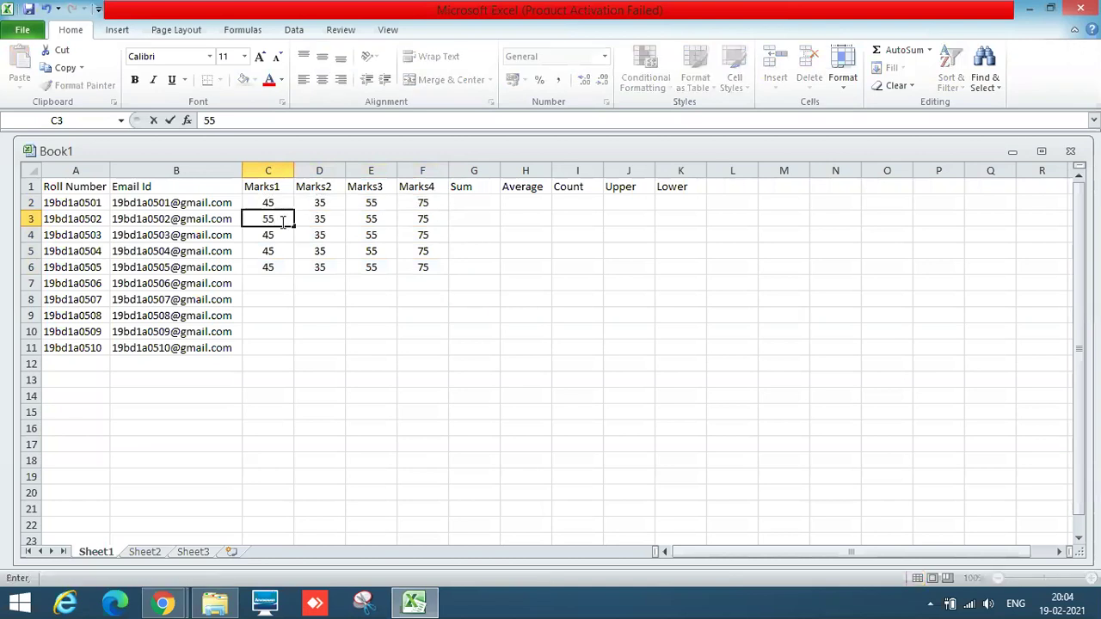
pyautogui.press('Tab')
pyautogui.press('Tab')
pyautogui.write('65')
pyautogui.press('Tab')
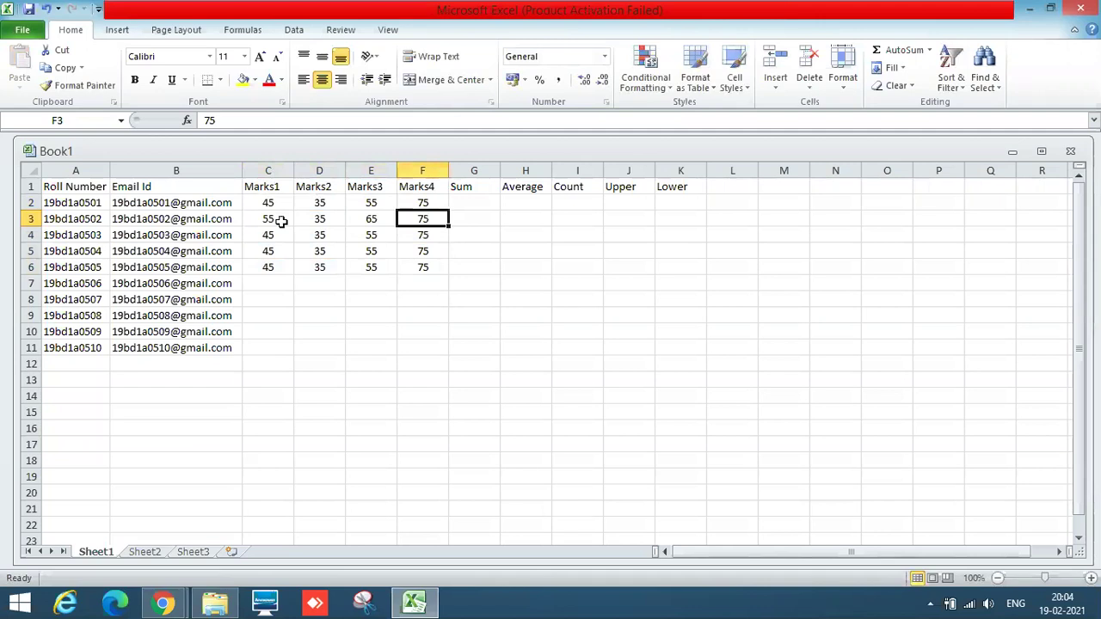
pyautogui.write('80')
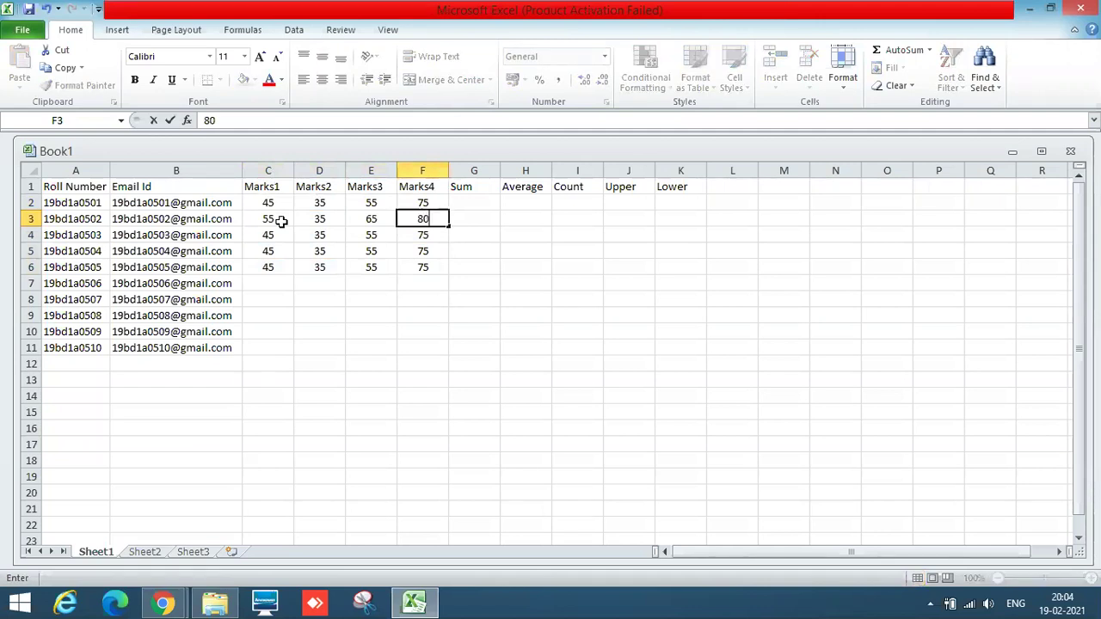
pyautogui.press('BackSpace')
pyautogui.write('5')
pyautogui.press('Return')
# Change the third student's marks to 25 in D4, 50 in E4 and 40 in C4
pyautogui.press('Left')
pyautogui.press('Left')
pyautogui.write('25')
pyautogui.press('Tab')
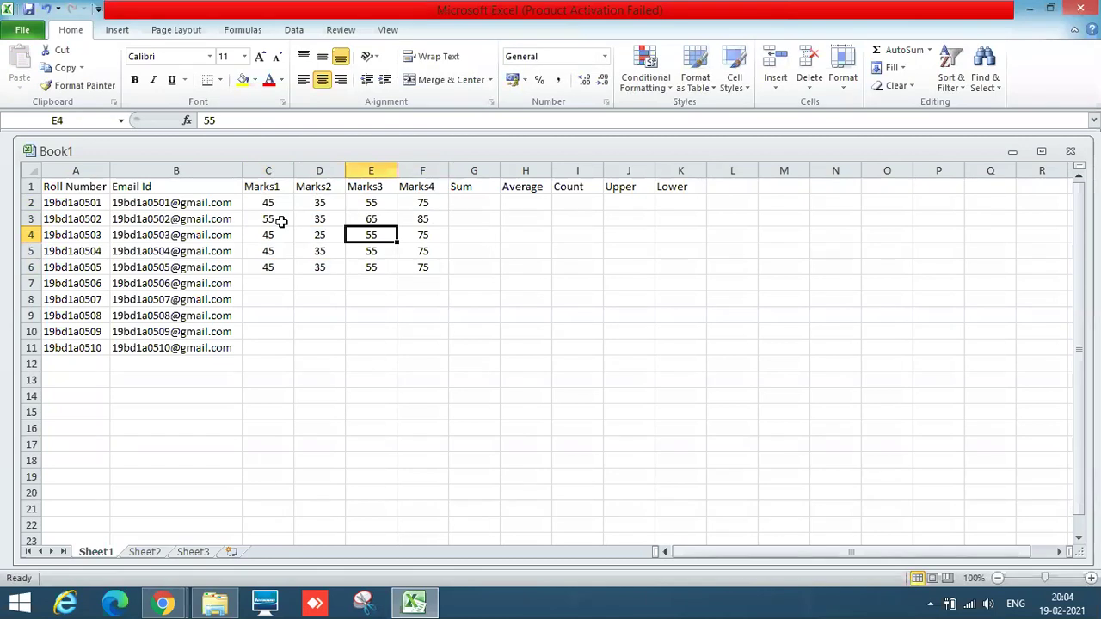
pyautogui.write('50')
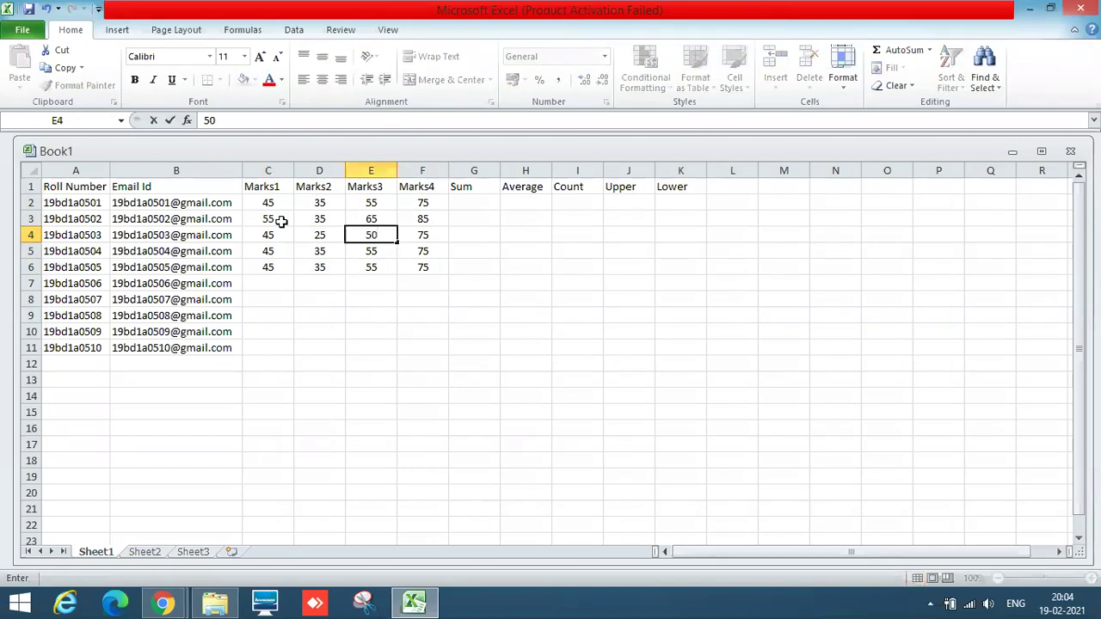
pyautogui.press('Left')
pyautogui.press('Left')
pyautogui.write('40')
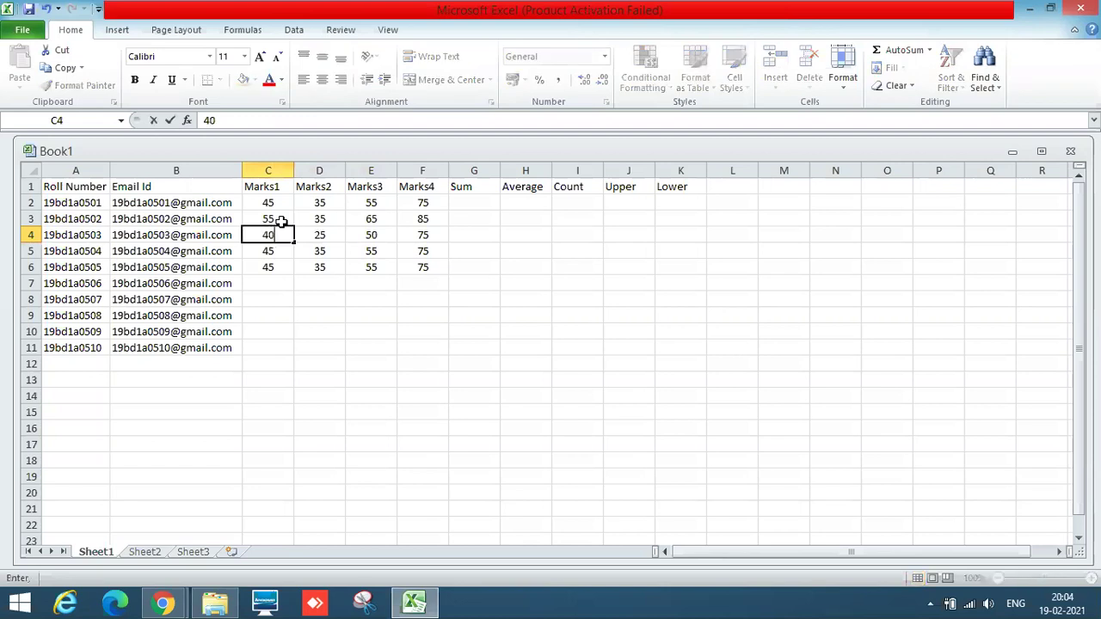
pyautogui.press('Return')
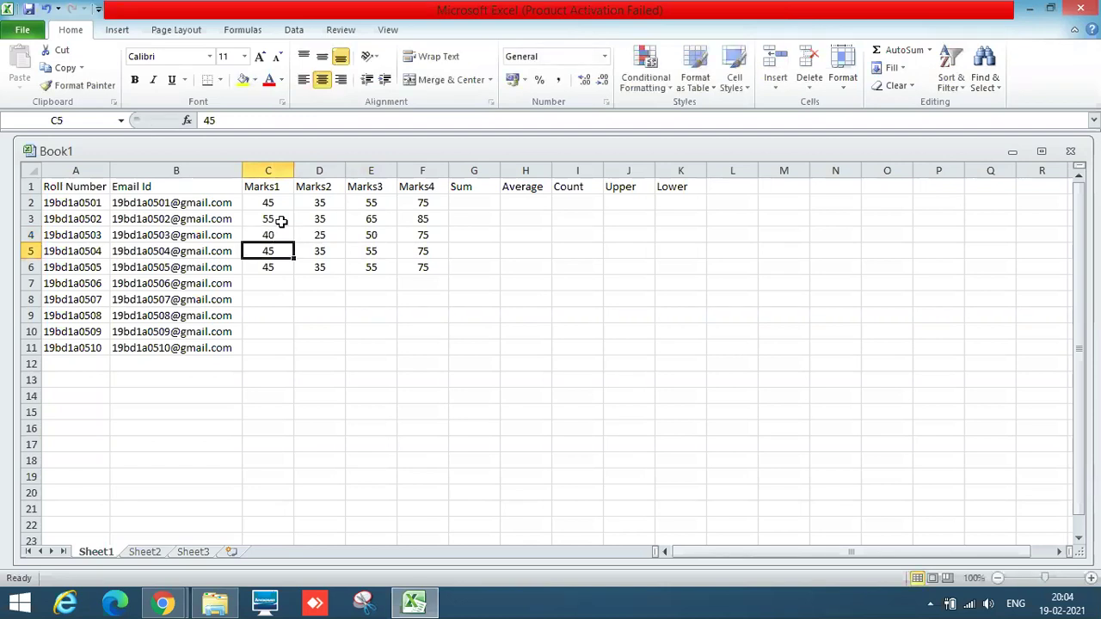
# Change the fourth student's marks to 50 in C5, 35 in E5 and 50 in F5
pyautogui.write('50')
pyautogui.press('Right')
pyautogui.press('Right')
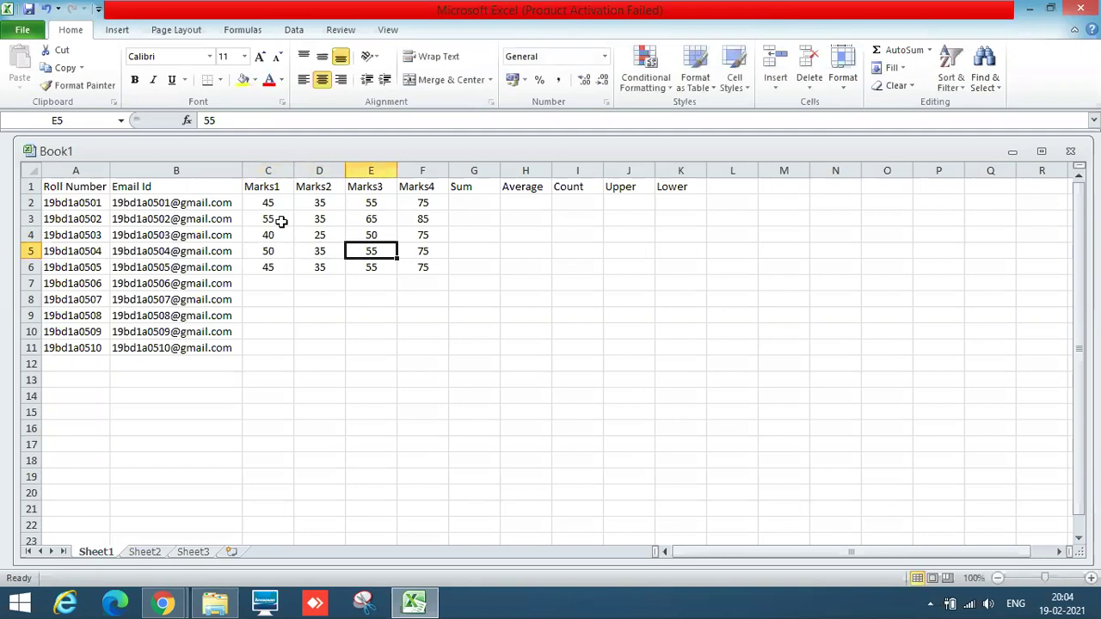
pyautogui.write('35')
pyautogui.press('Right')
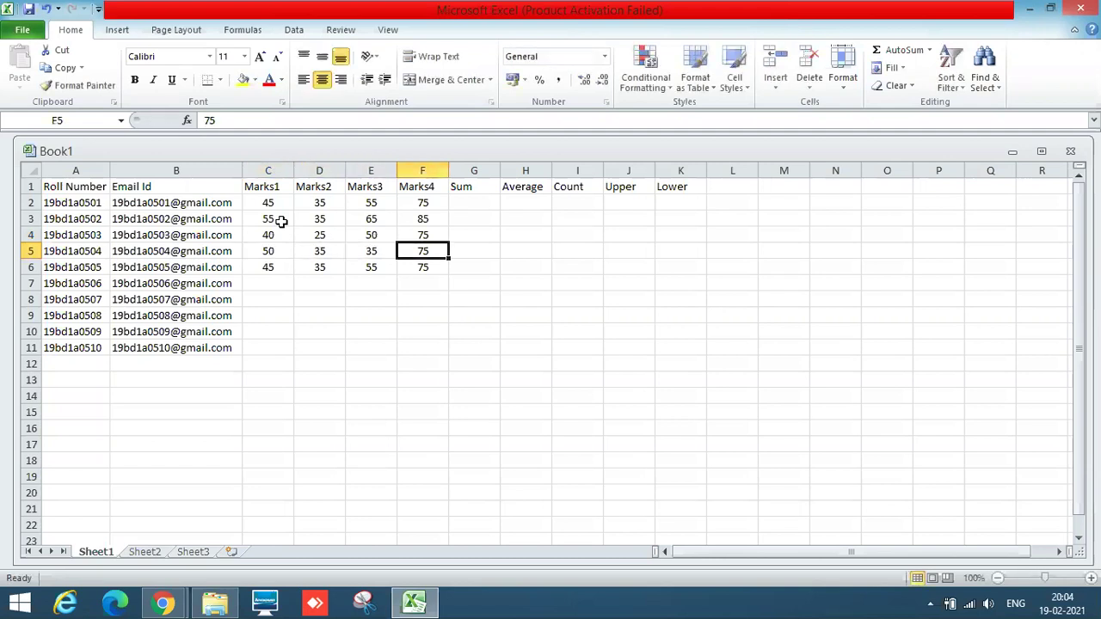
pyautogui.write('5')
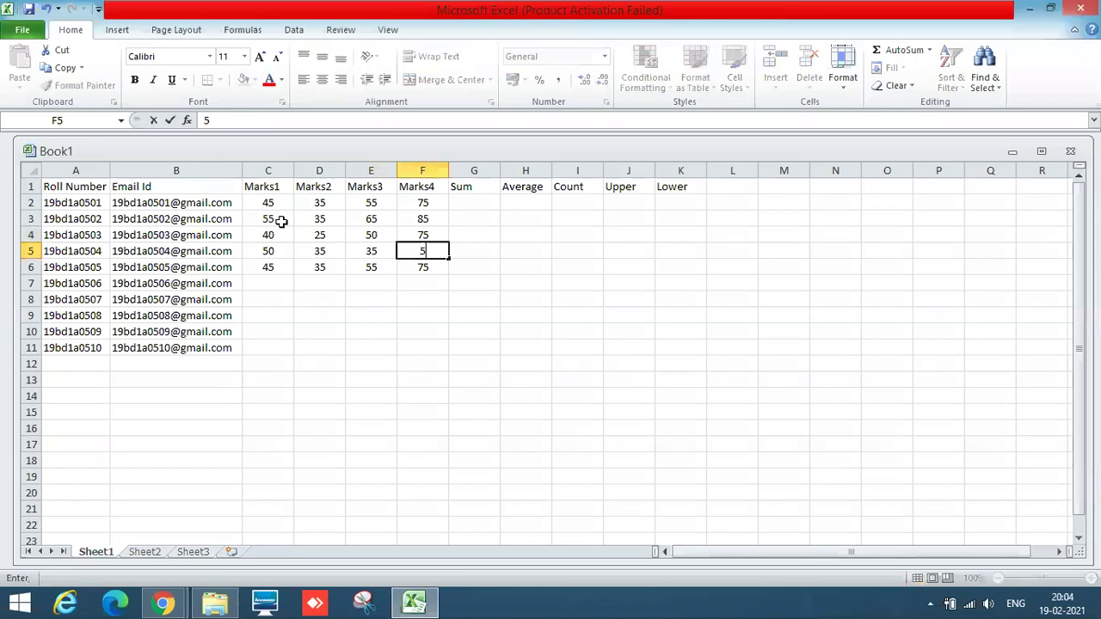
pyautogui.write('0')
pyautogui.press('Return')
# Change the fifth student's marks to 15 in D6 and 50 in F6
pyautogui.press('Left')
pyautogui.press('Left')
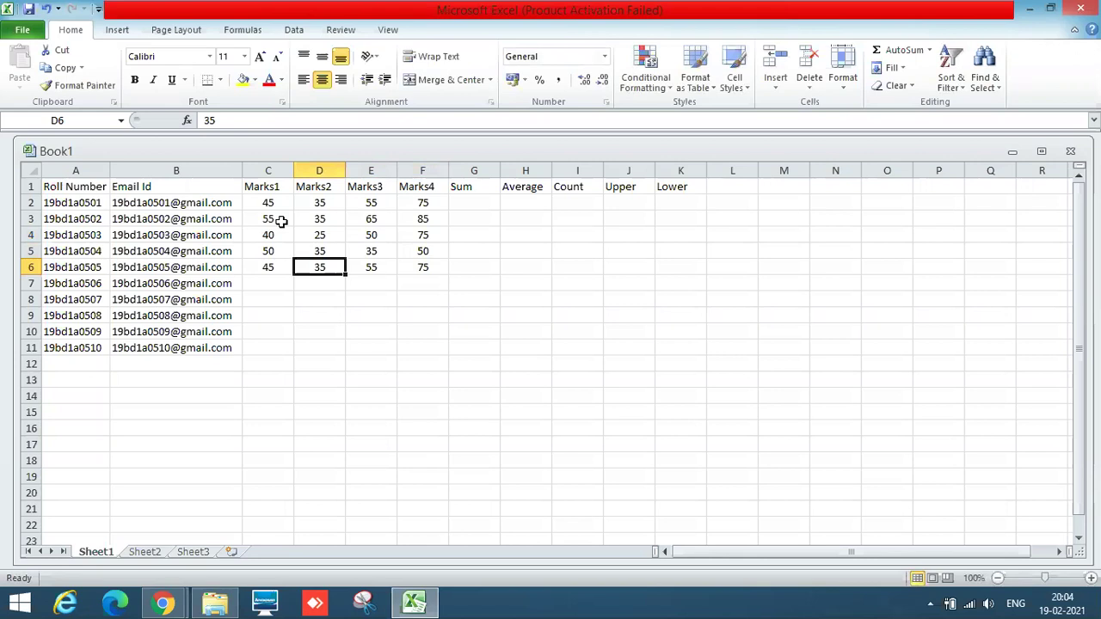
pyautogui.write('15')
pyautogui.press('Right')
pyautogui.press('Right')
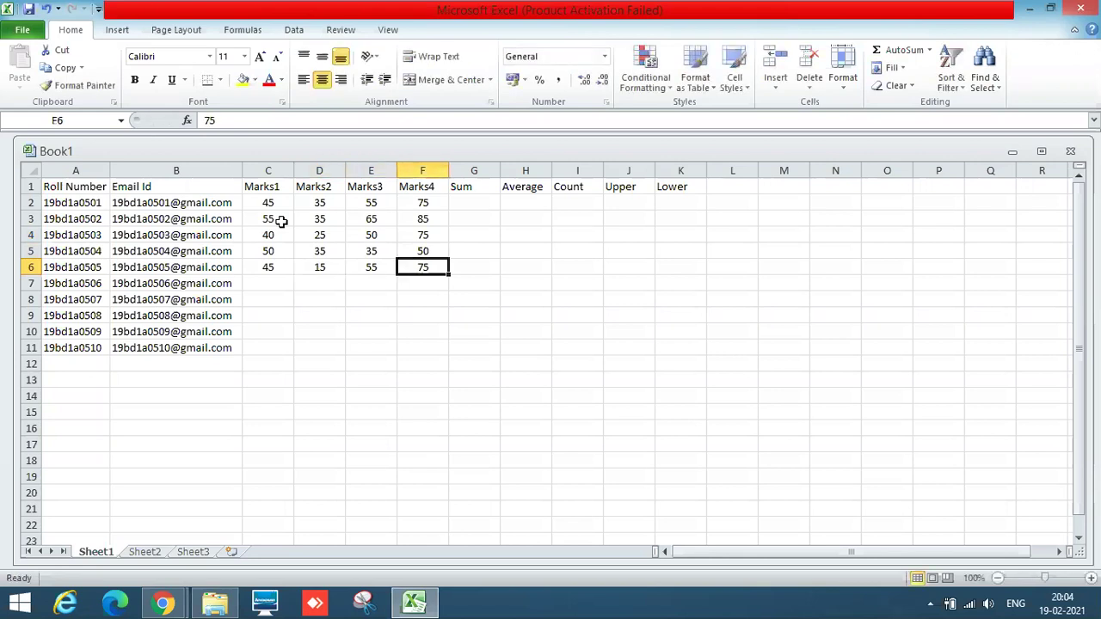
pyautogui.write('50')
pyautogui.press('Right')
# Total the first student's marks C2 to F2 in cell G2 with the AutoSum Sum function
pyautogui.press('Left')
pyautogui.press('Left')
pyautogui.press('Left')
pyautogui.press('Left')
pyautogui.press('Up')
pyautogui.press('Up')
pyautogui.press('Up')
pyautogui.press('Up')
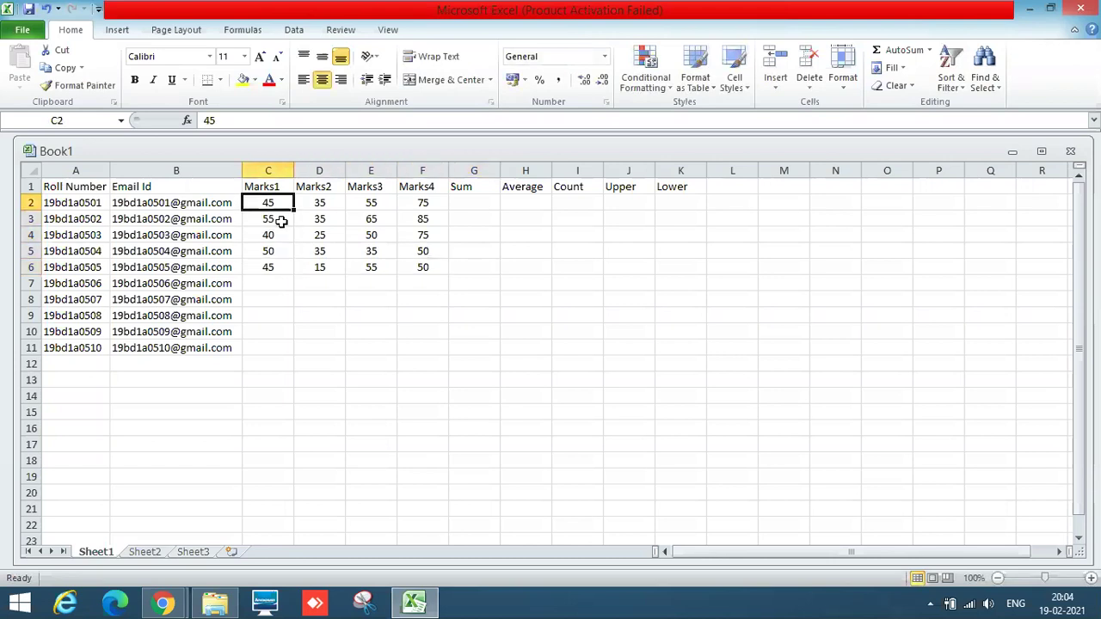
pyautogui.hotkey('shift', 'Right')
pyautogui.hotkey('shift', 'Right')
pyautogui.hotkey('shift', 'Right')
pyautogui.hotkey('shift', 'Right')
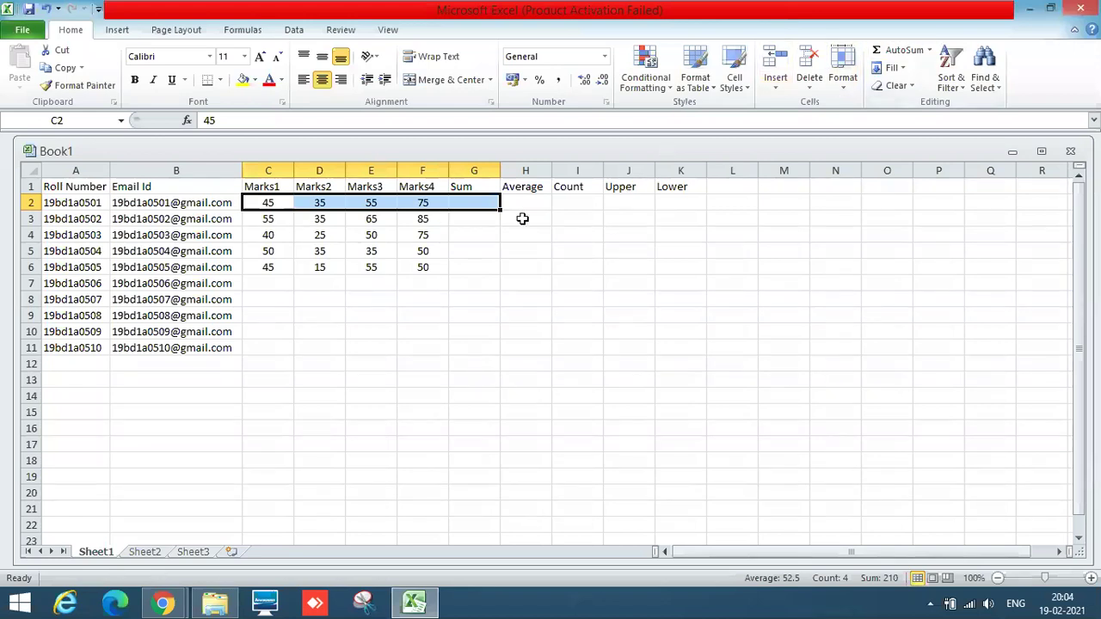
pyautogui.click(930, 53)
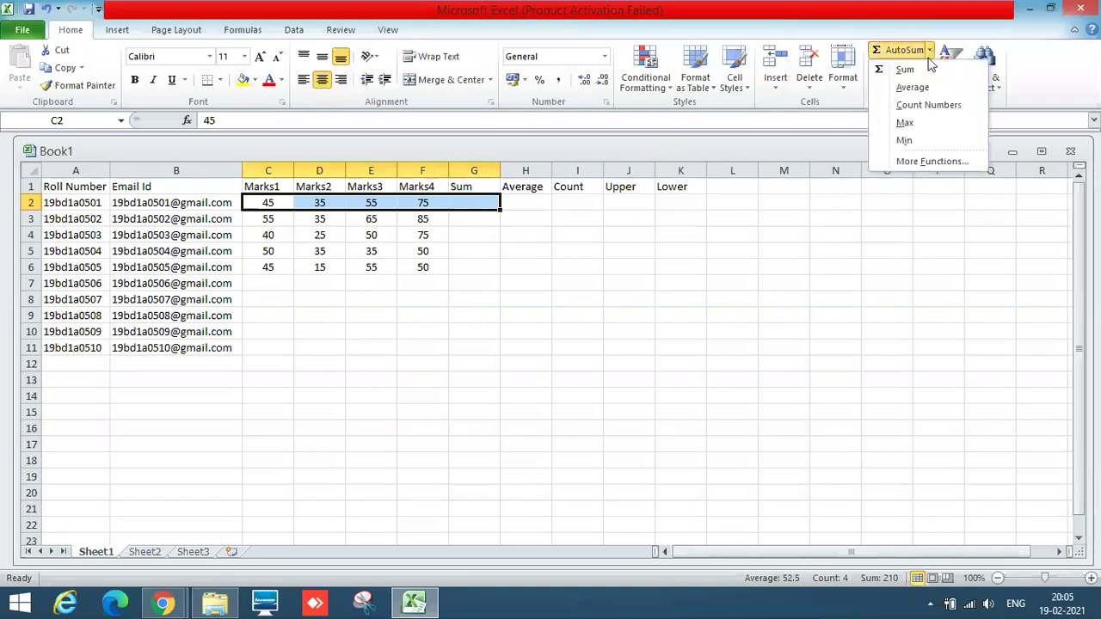
pyautogui.click(922, 72)
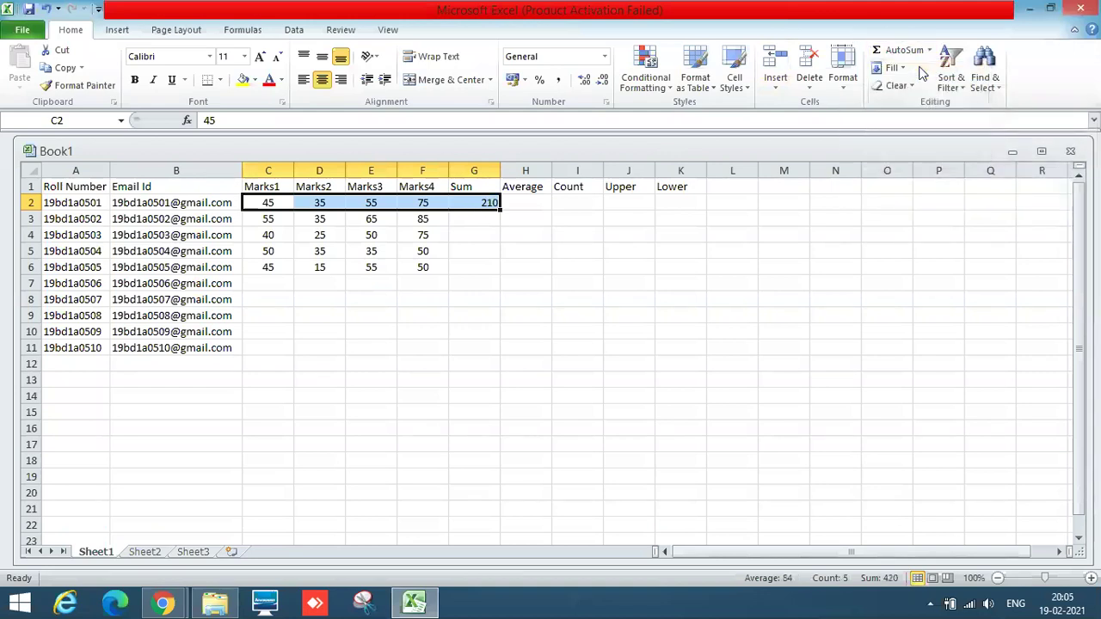
# Check the sum formula in G2 against its marks and fill it down to G6
pyautogui.click(483, 202)
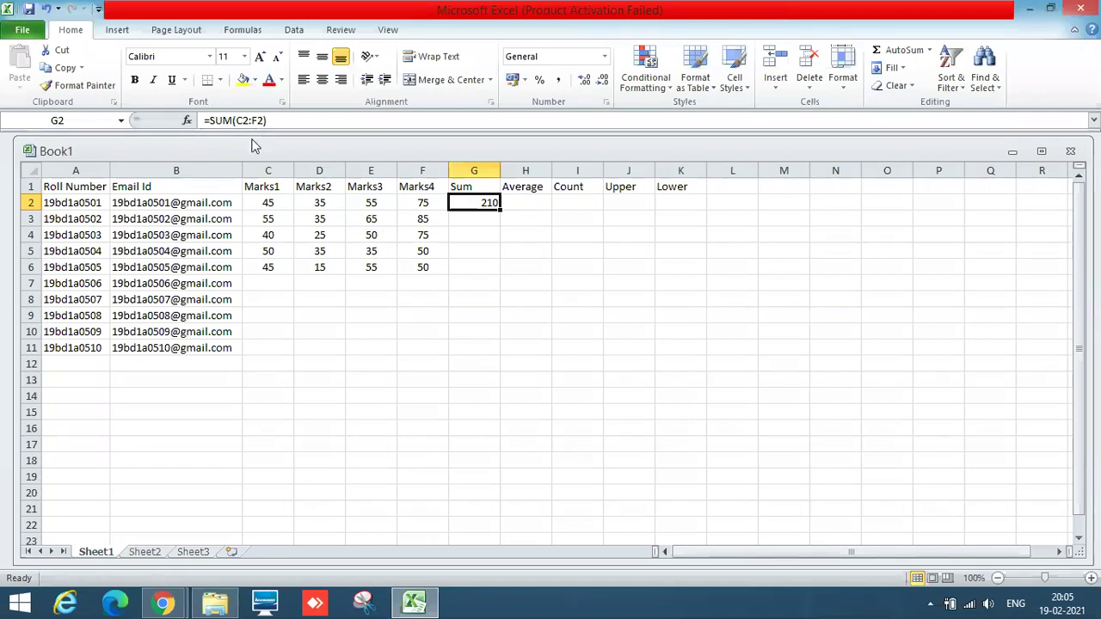
pyautogui.click(257, 203)
pyautogui.hotkey('shift', 'Right')
pyautogui.hotkey('shift', 'Right')
pyautogui.hotkey('shift', 'Right')
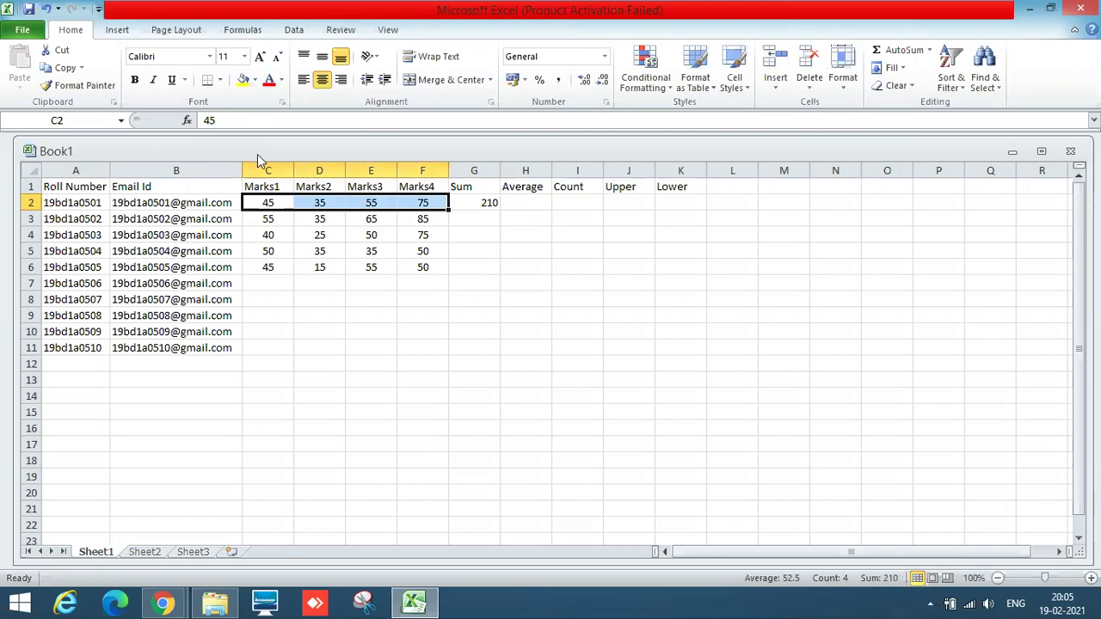
pyautogui.click(489, 203)
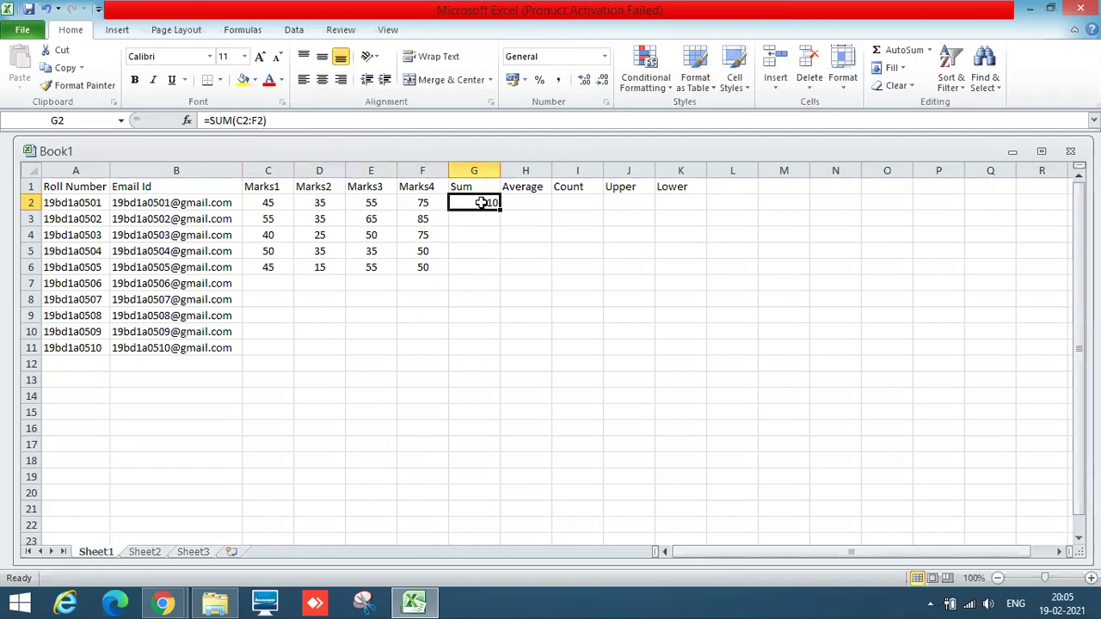
pyautogui.moveTo(500, 209); pyautogui.dragTo(499, 272)
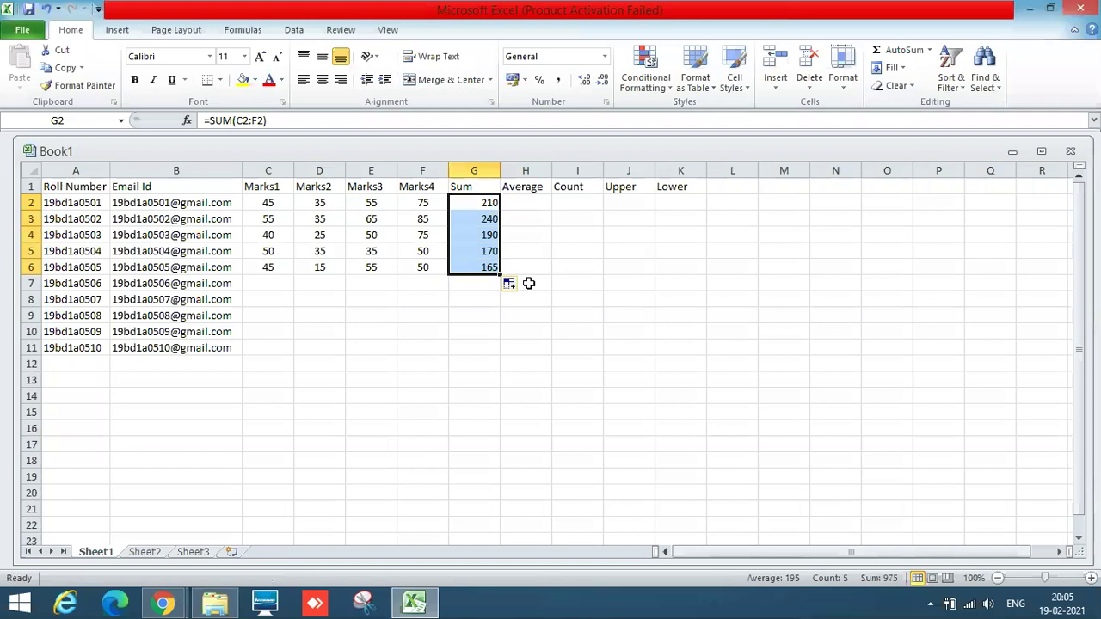
pyautogui.click(549, 299)
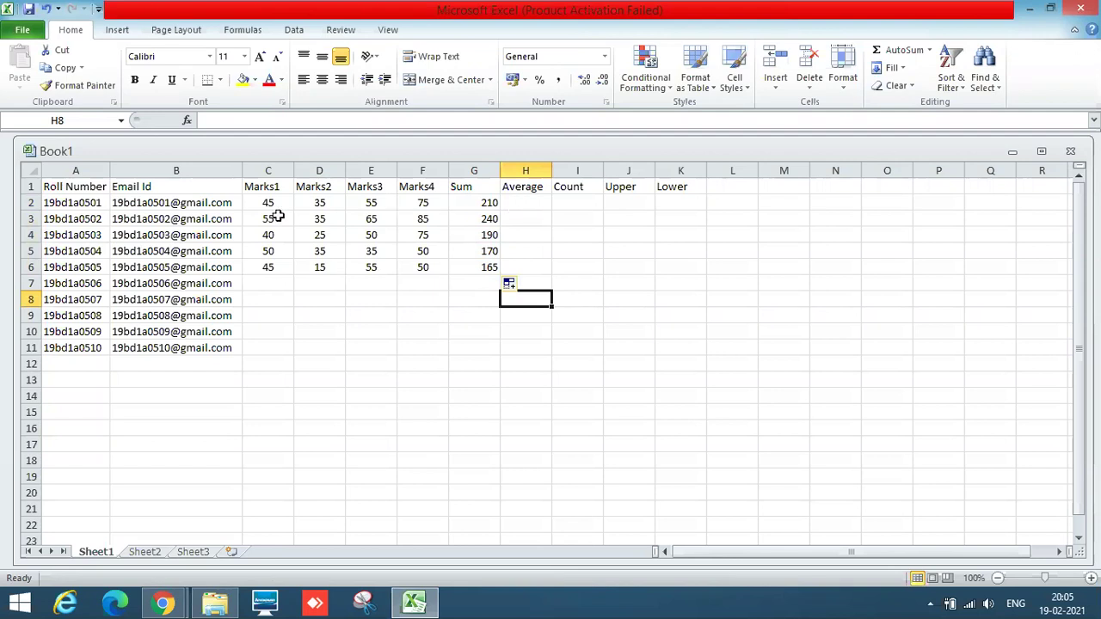
# Average the first student's marks C2 to F2 in cell H2 with the AutoSum Average function
pyautogui.click(543, 201)
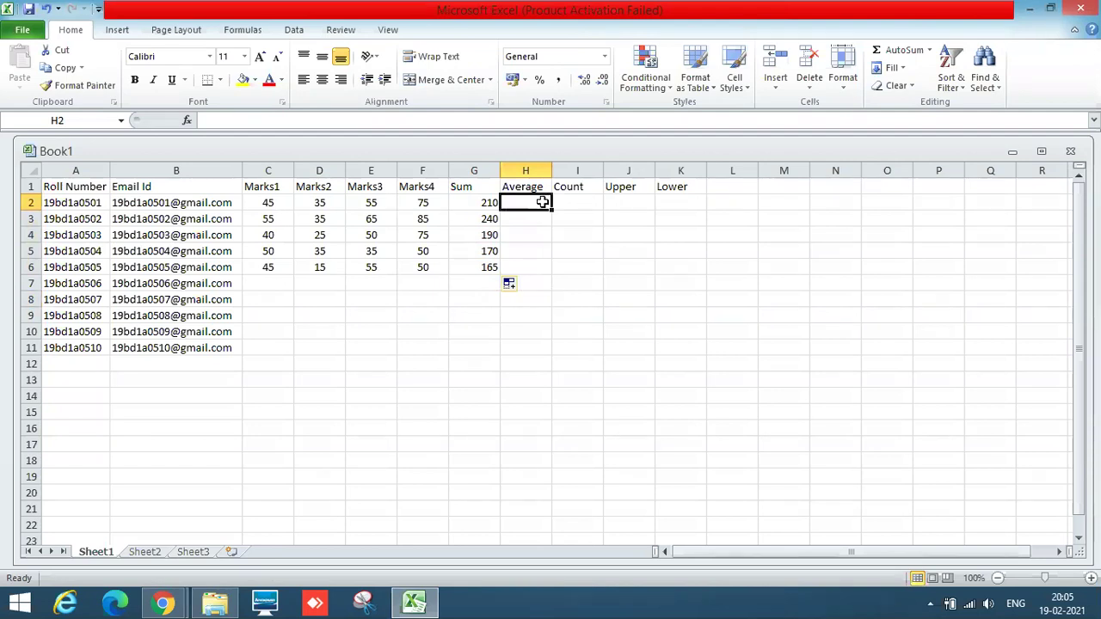
pyautogui.click(931, 50)
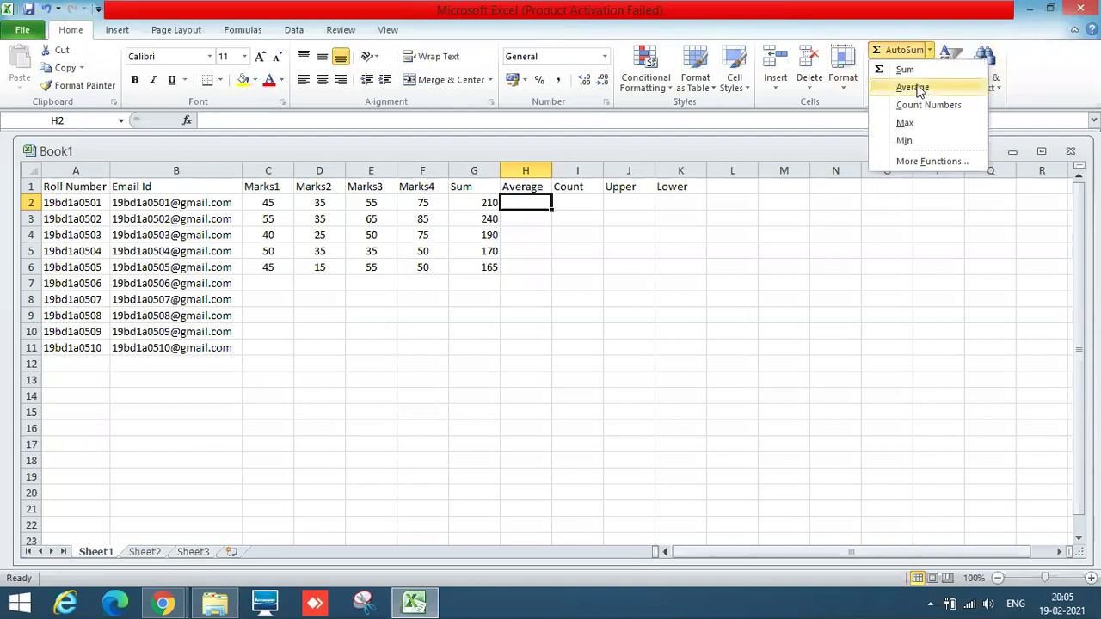
pyautogui.click(914, 88)
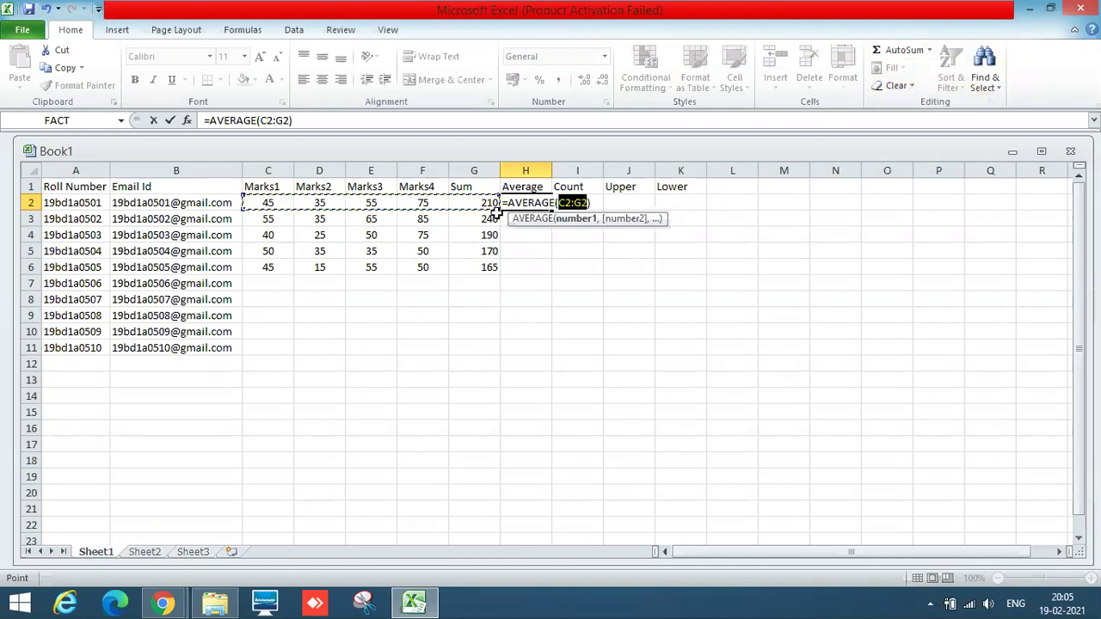
pyautogui.click(291, 120)
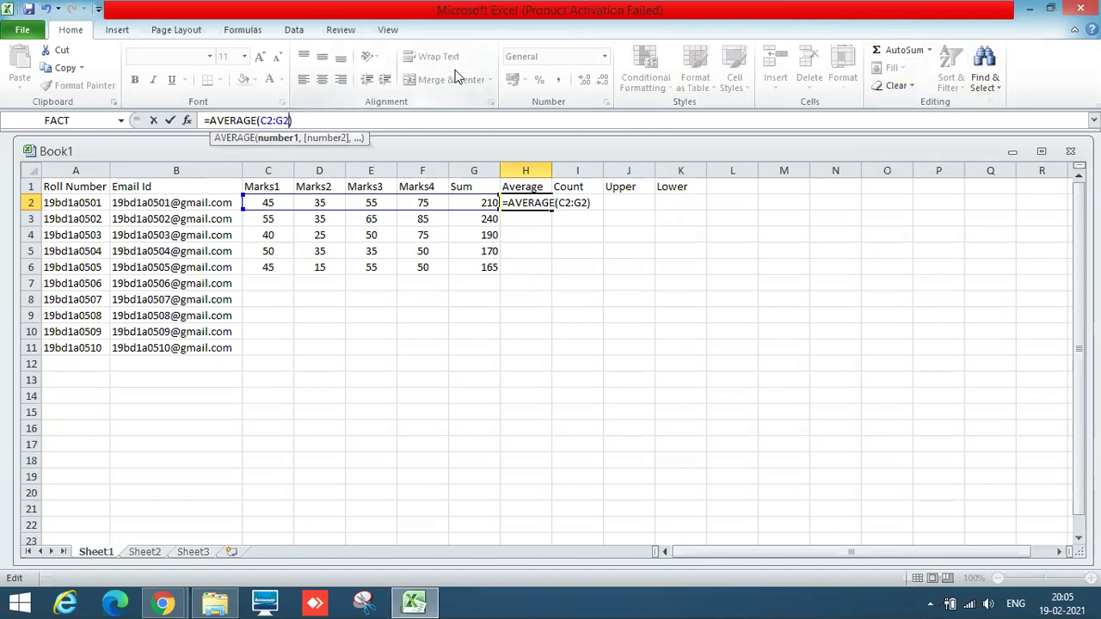
pyautogui.press('Left')
pyautogui.press('Left')
pyautogui.press('BackSpace')
pyautogui.write('f')
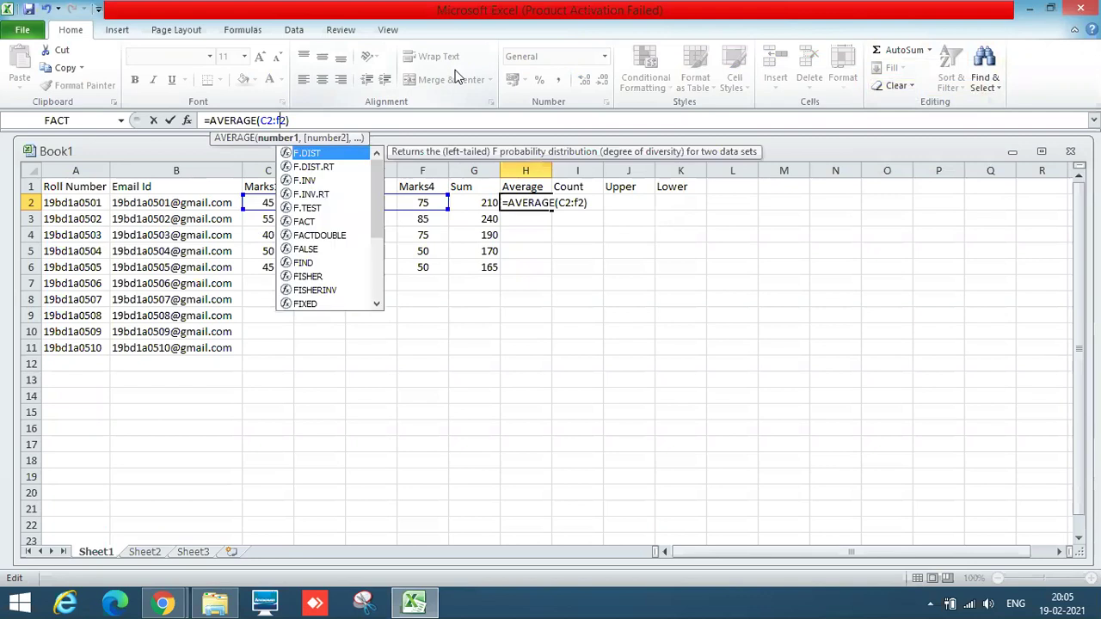
pyautogui.press('BackSpace')
pyautogui.write('F')
pyautogui.press('Return')
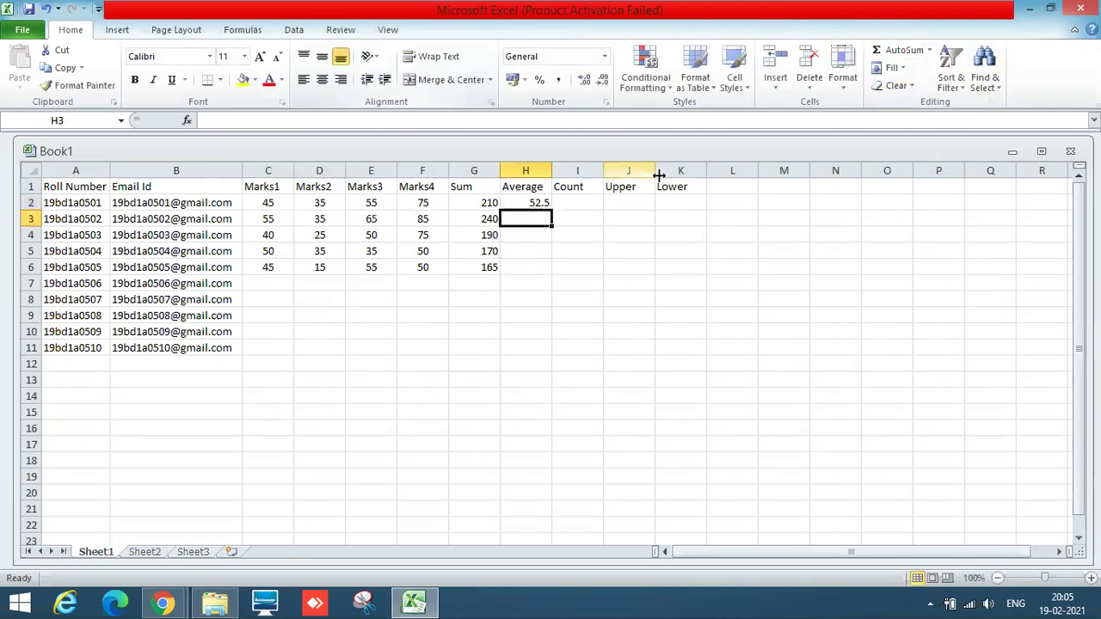
# Fill the average formula from H2 down to H6 and check it against the first student's marks
pyautogui.click(523, 204)
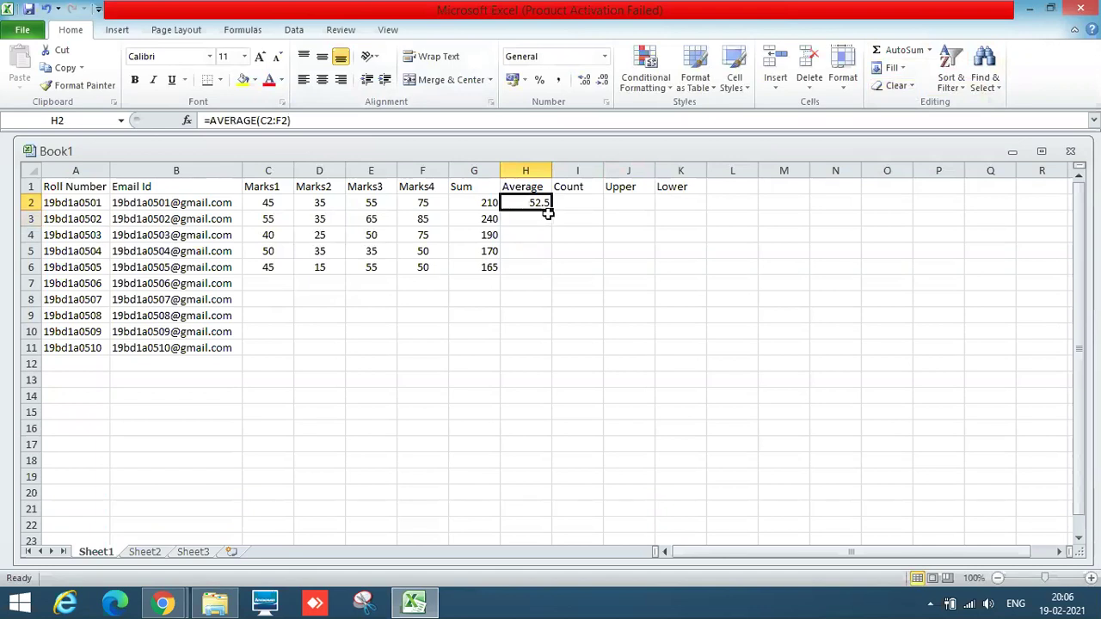
pyautogui.moveTo(552, 211); pyautogui.dragTo(554, 274)
pyautogui.click(628, 312)
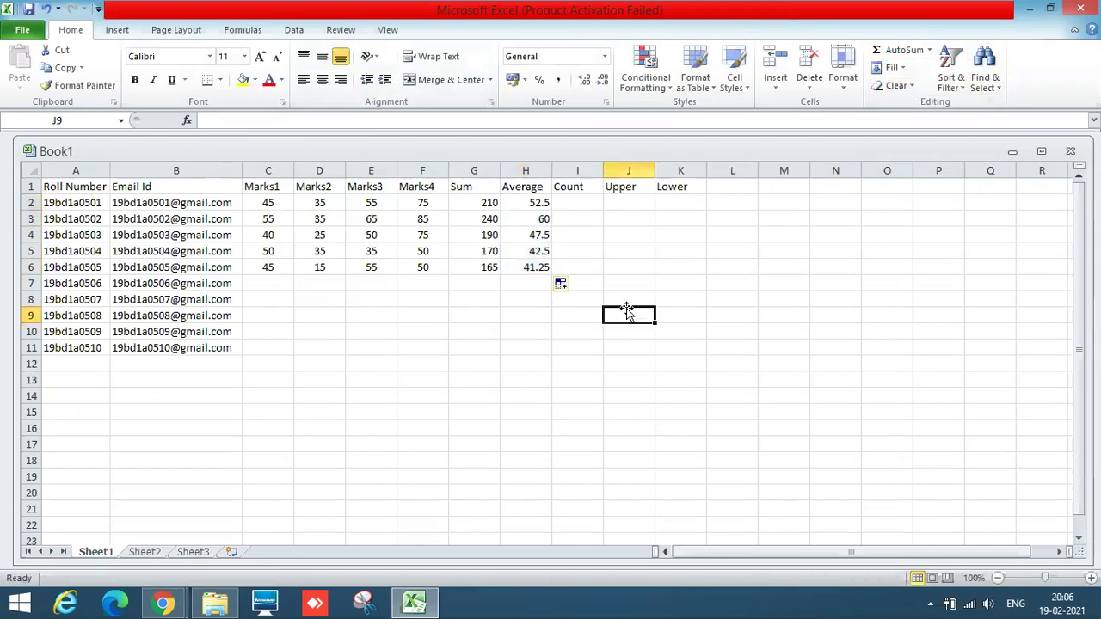
pyautogui.click(539, 203)
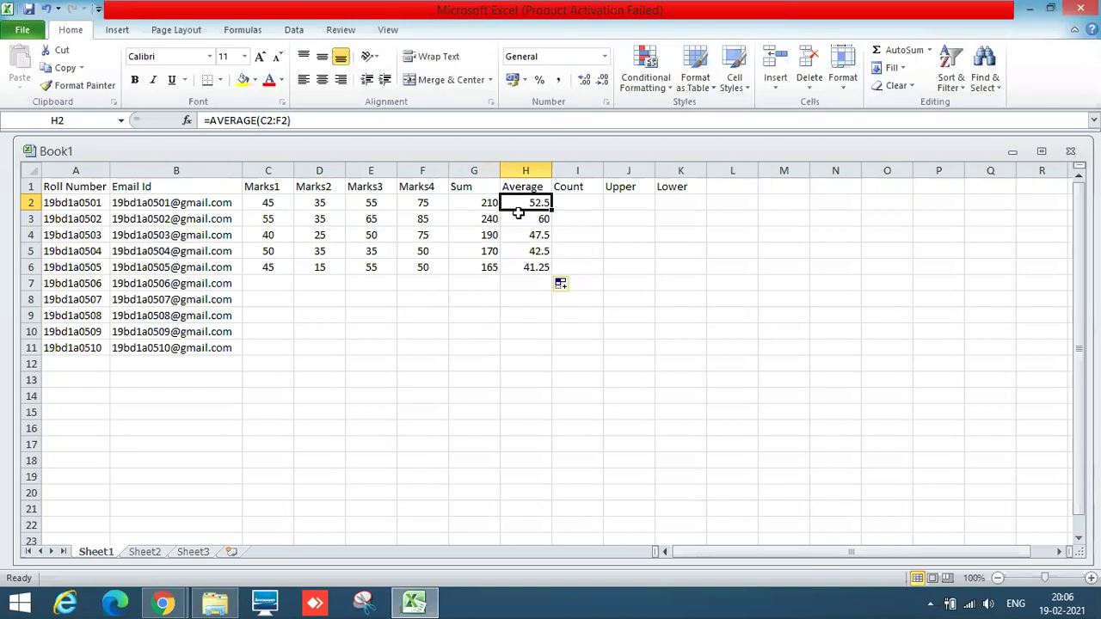
pyautogui.click(266, 202)
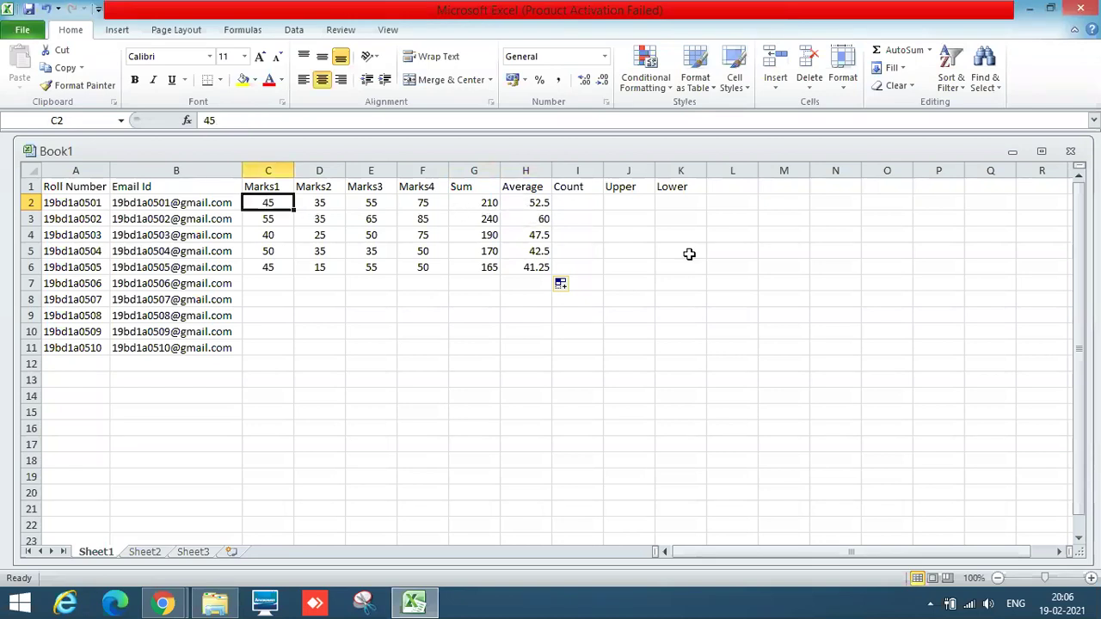
# Count the Marks1 entries in cell I2 with the formula =COUNT(C2:C6)
pyautogui.click(582, 203)
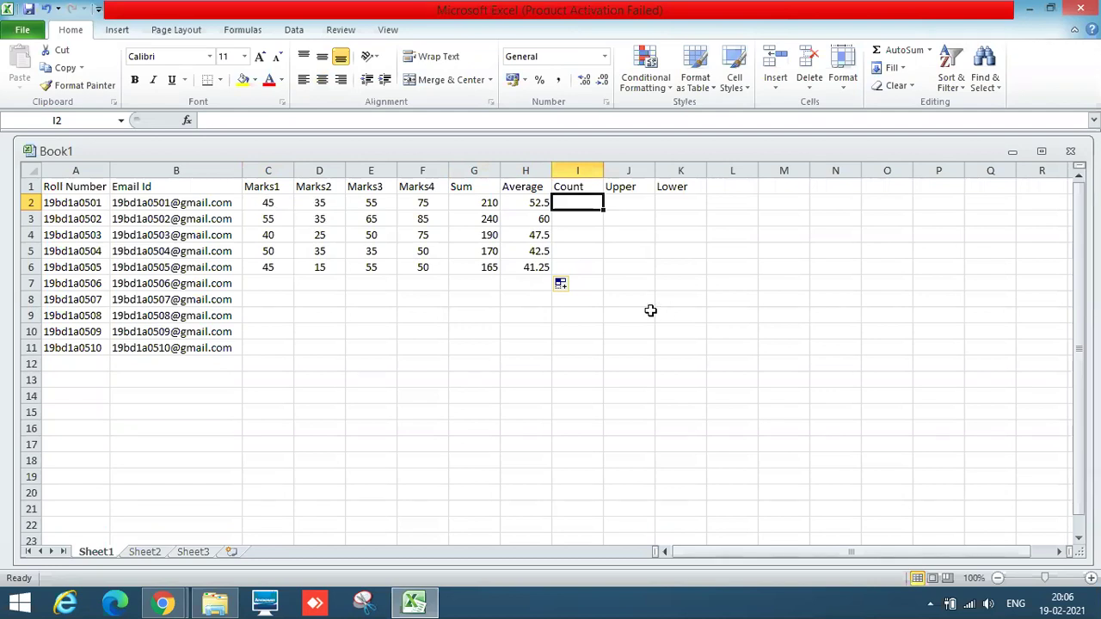
pyautogui.write('=count(')
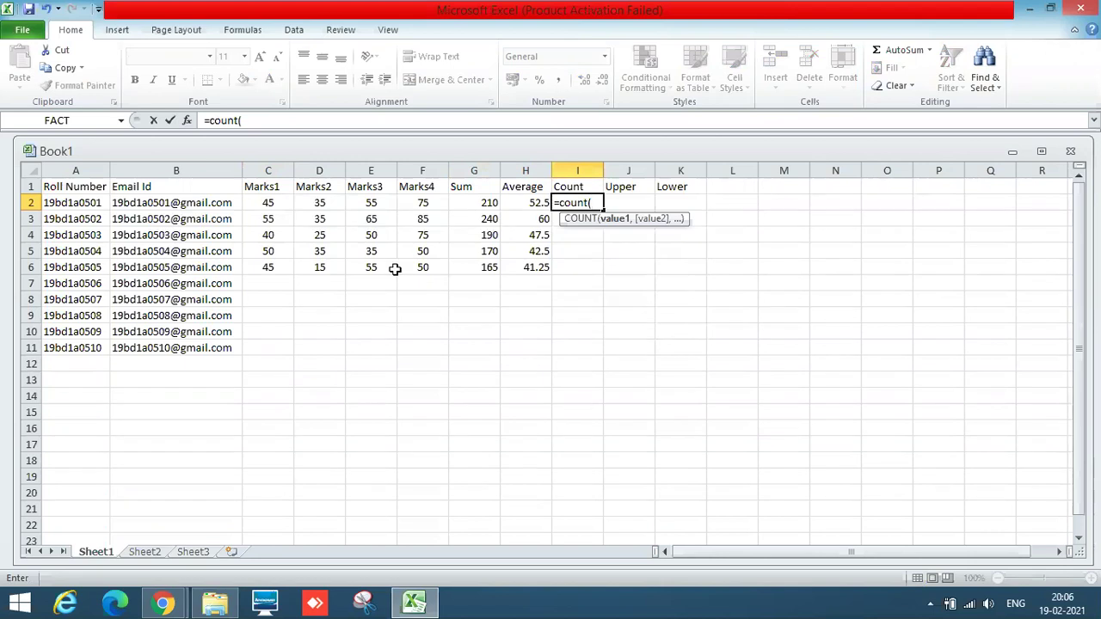
pyautogui.click(271, 202)
pyautogui.hotkey('shift', 'Down')
pyautogui.hotkey('shift', 'Down')
pyautogui.hotkey('shift', 'Down')
pyautogui.hotkey('shift', 'Down')
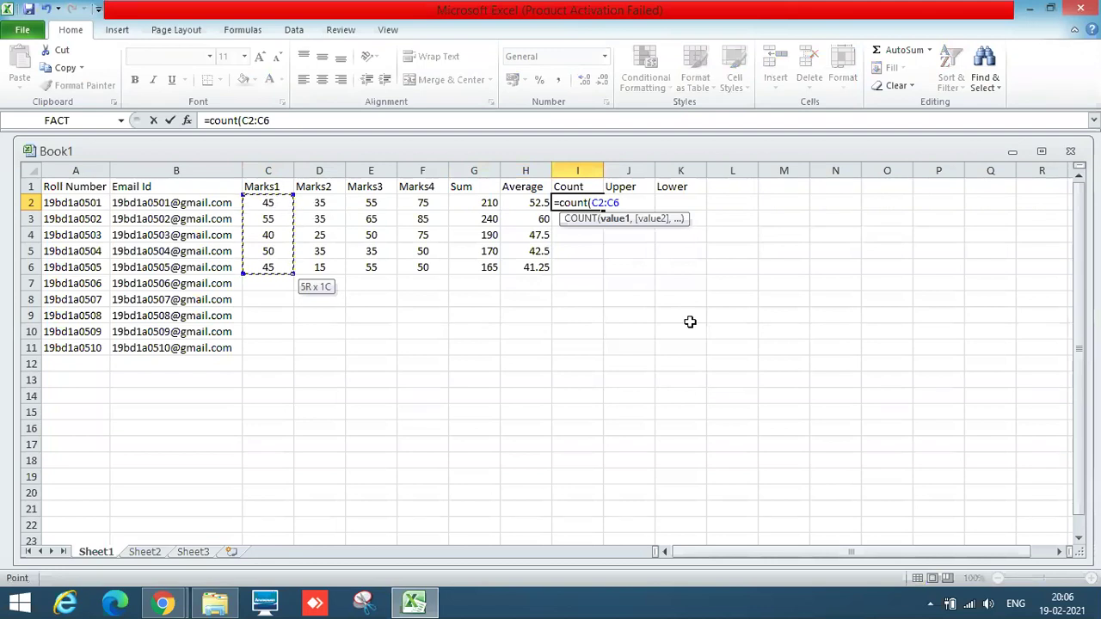
pyautogui.write(')')
pyautogui.press('Return')
pyautogui.press('Up')
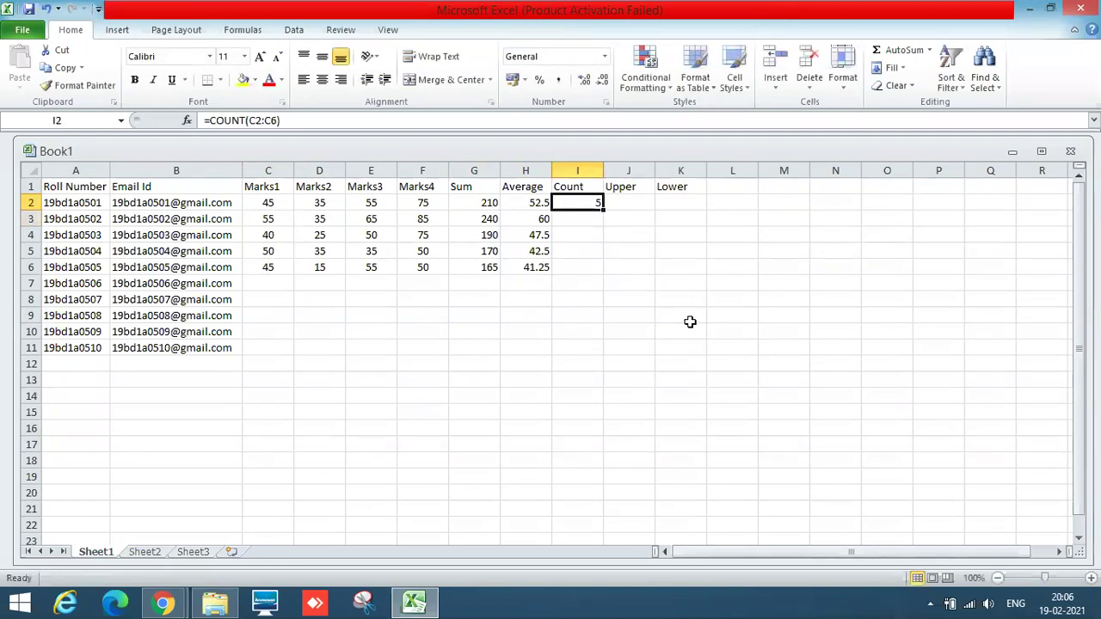
# Select the Marks1 values C2 to C6 and compare their status bar count with the formula result in I2
pyautogui.click(258, 203)
pyautogui.hotkey('shift', 'Down')
pyautogui.hotkey('shift', 'Down')
pyautogui.hotkey('shift', 'Down')
pyautogui.hotkey('shift', 'Down')
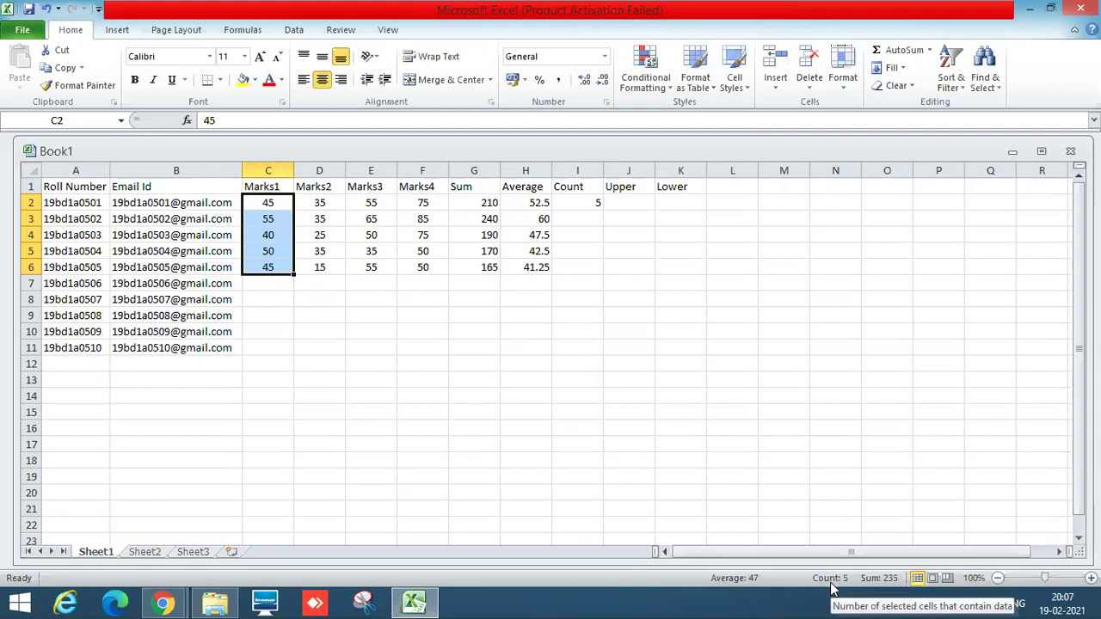
pyautogui.click(585, 201)
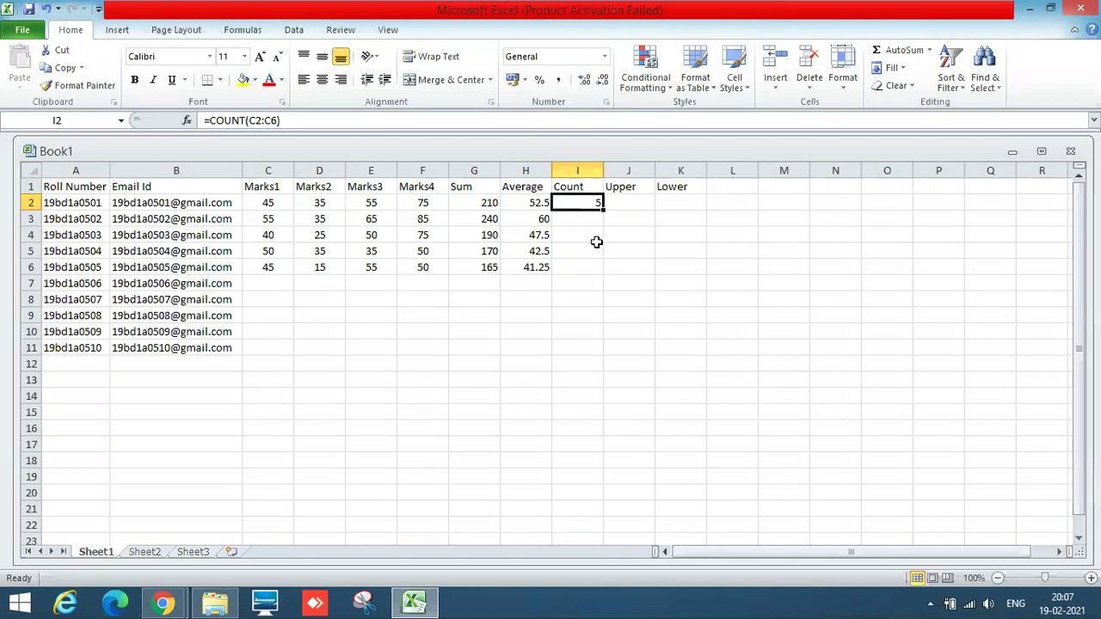
# Enter a count of the fourth student's row in cell I3 with the formula =COUNT(C5:G5)
pyautogui.click(578, 218)
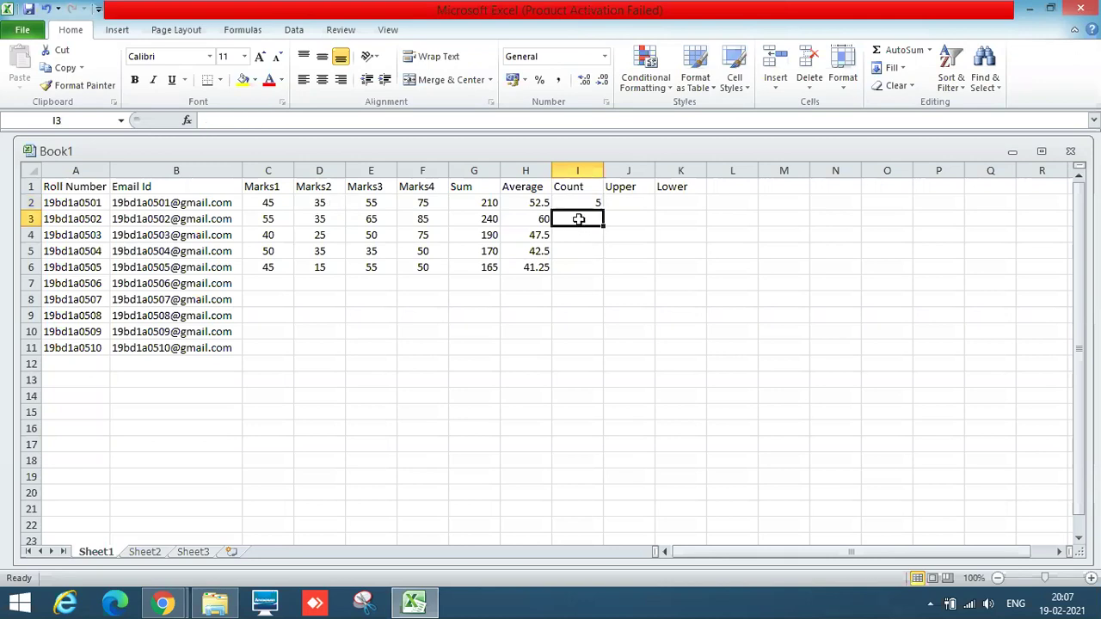
pyautogui.write('=co')
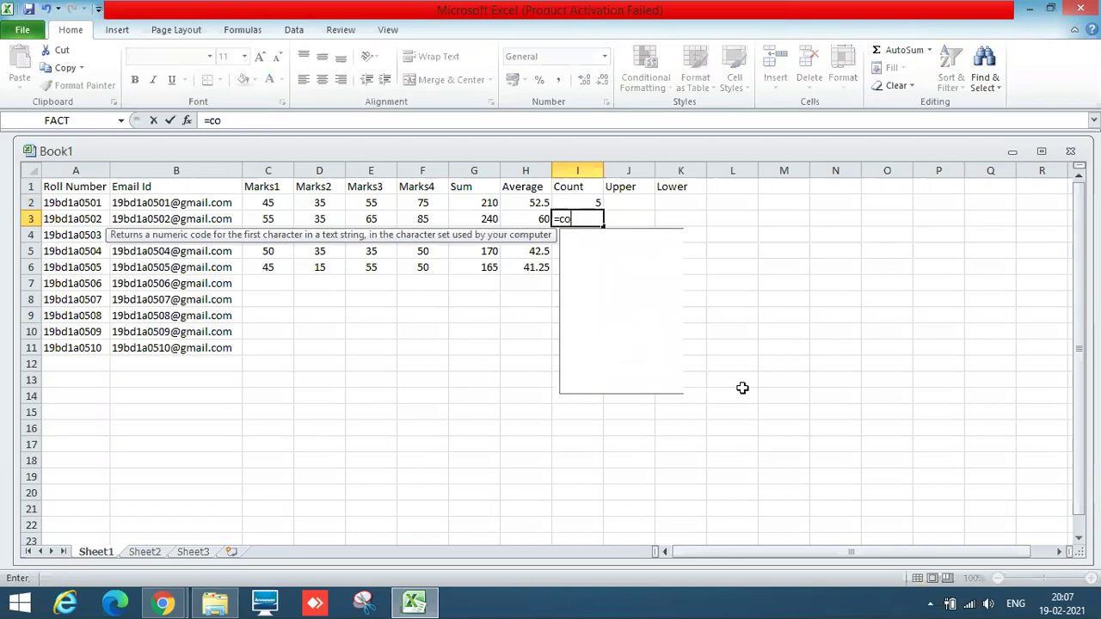
pyautogui.write('unt(')
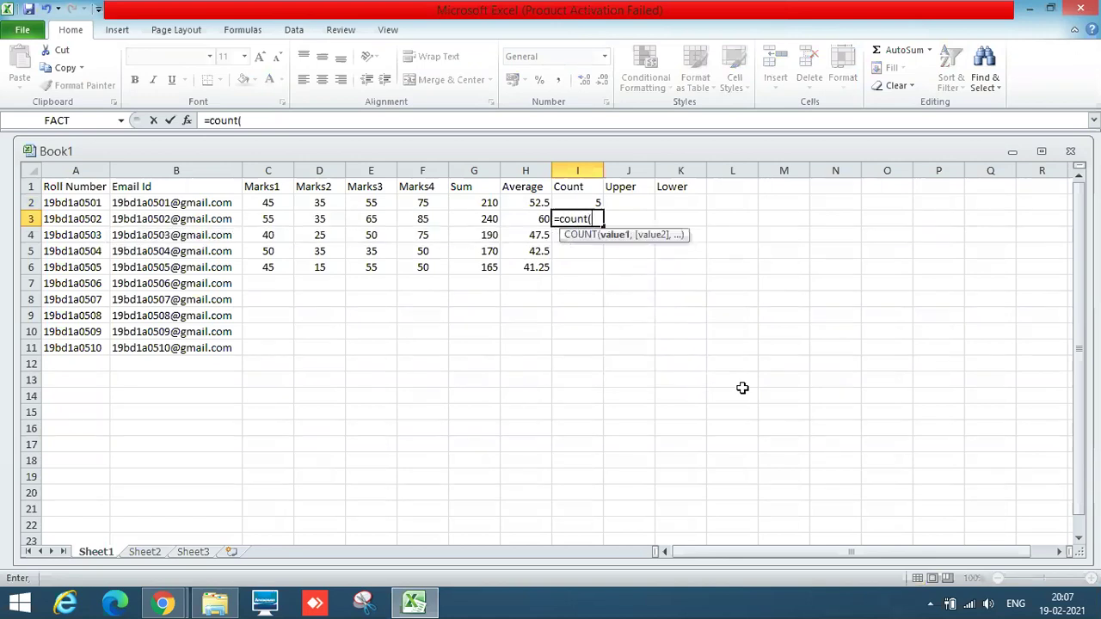
pyautogui.click(267, 251)
pyautogui.hotkey('shift', 'Right')
pyautogui.hotkey('shift', 'Right')
pyautogui.hotkey('shift', 'Right')
pyautogui.hotkey('shift', 'Right')
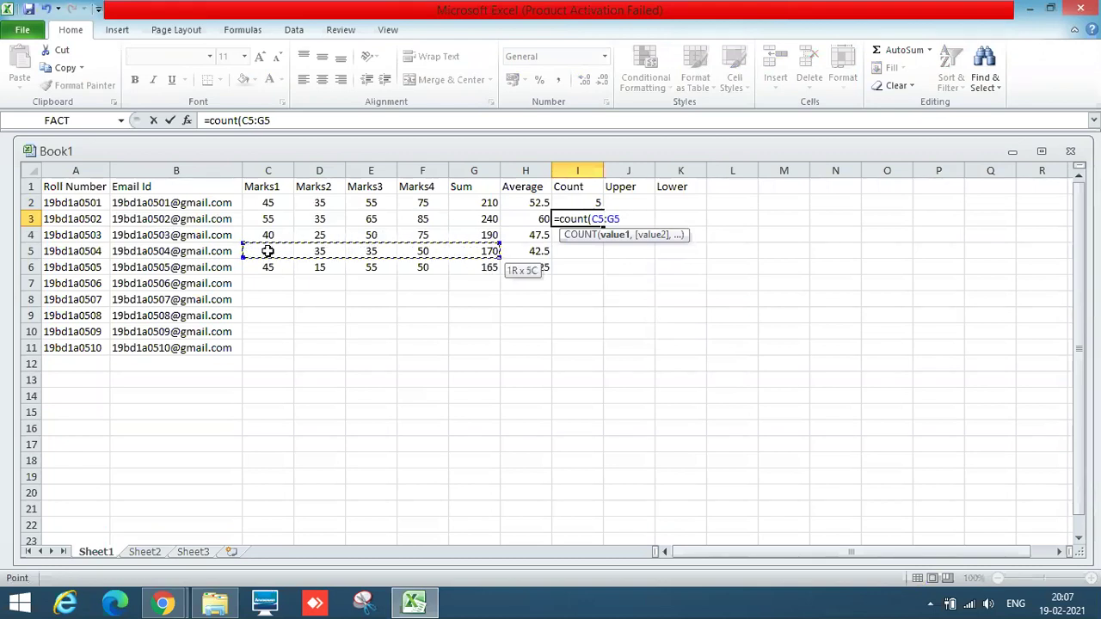
pyautogui.write(')')
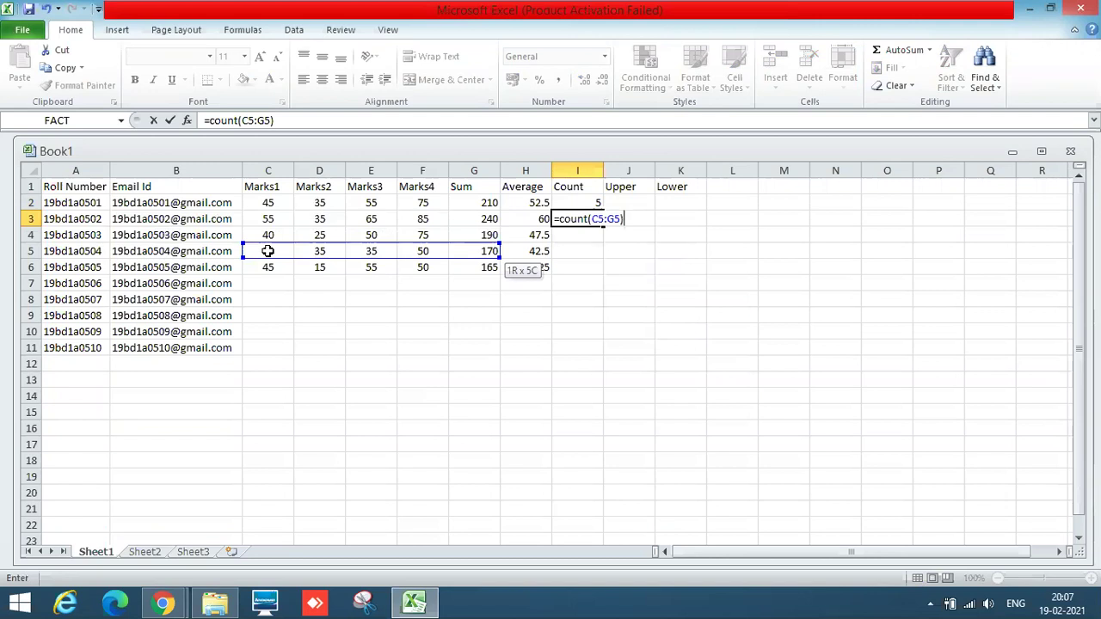
pyautogui.press('Return')
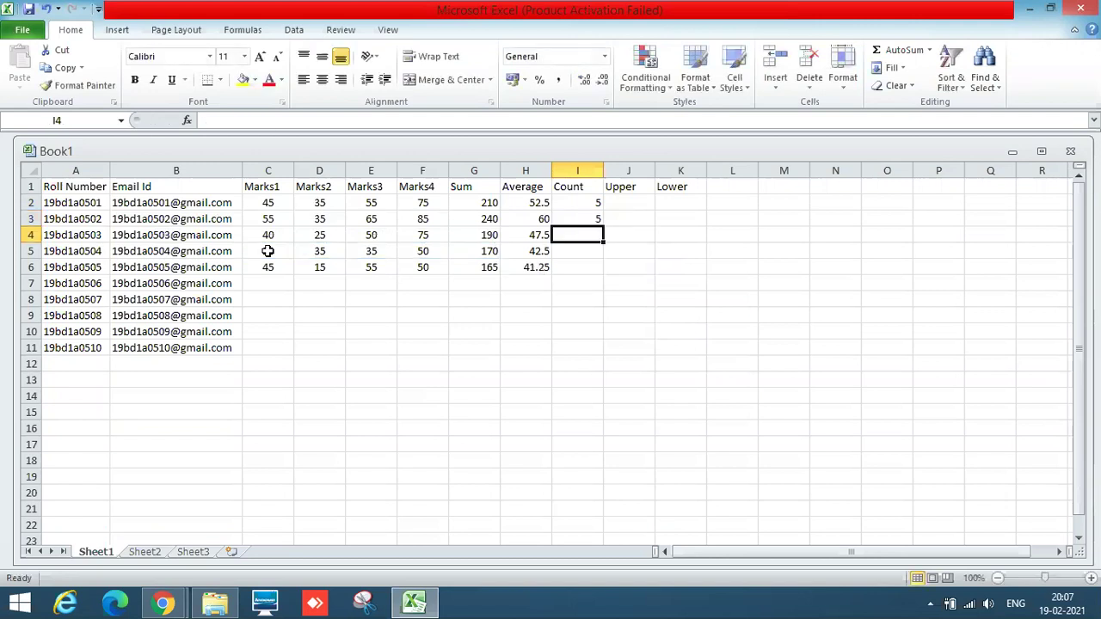
# Correct the count range in I3 to C5:F5 so that it covers only the four marks
pyautogui.press('Up')
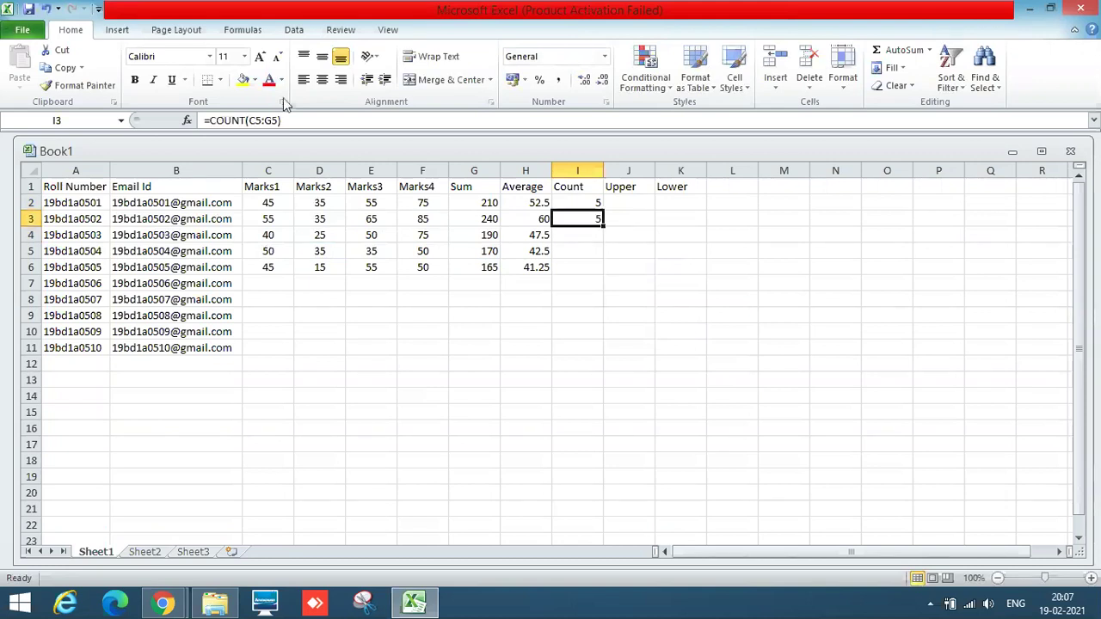
pyautogui.click(271, 120)
pyautogui.press('BackSpace')
pyautogui.write('F')
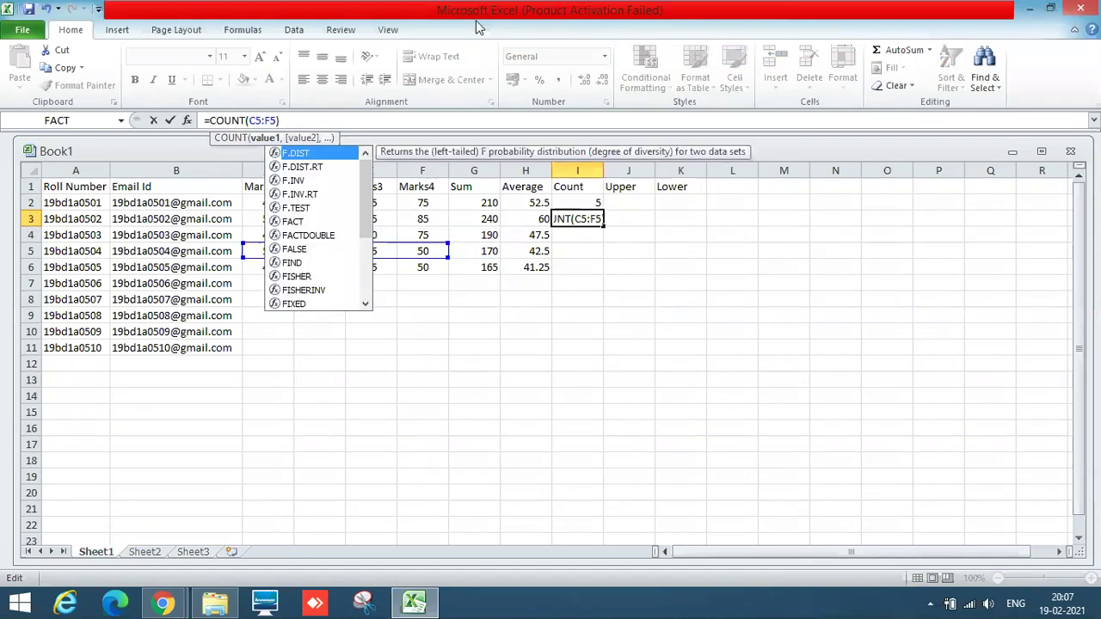
pyautogui.press('Return')
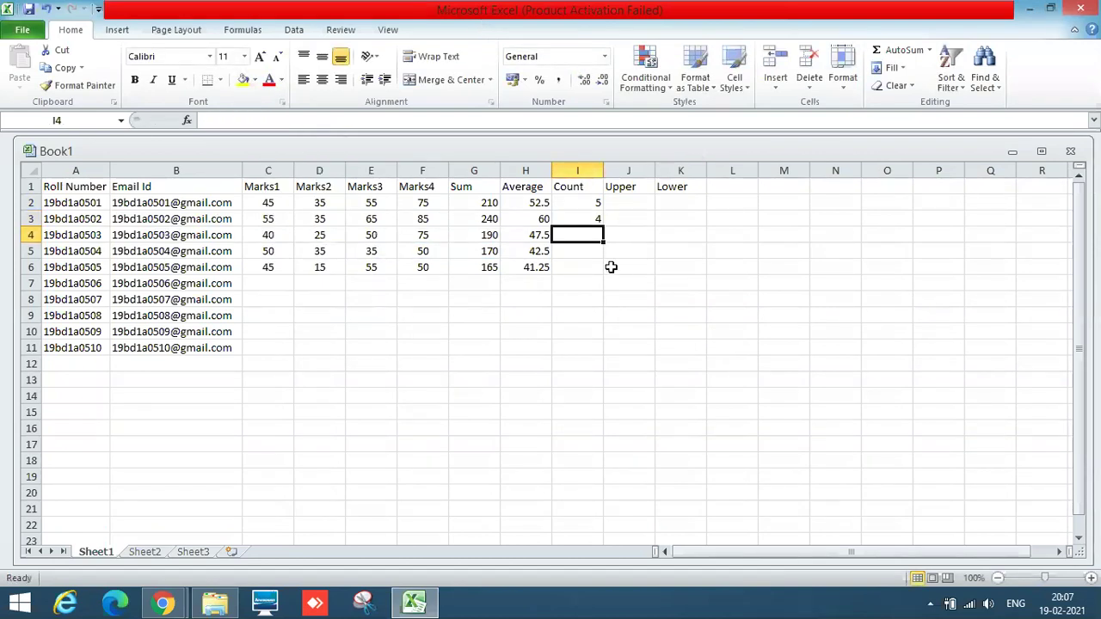
# Check the count formula in I3 against the fourth student's marks in C5 to F5
pyautogui.click(572, 219)
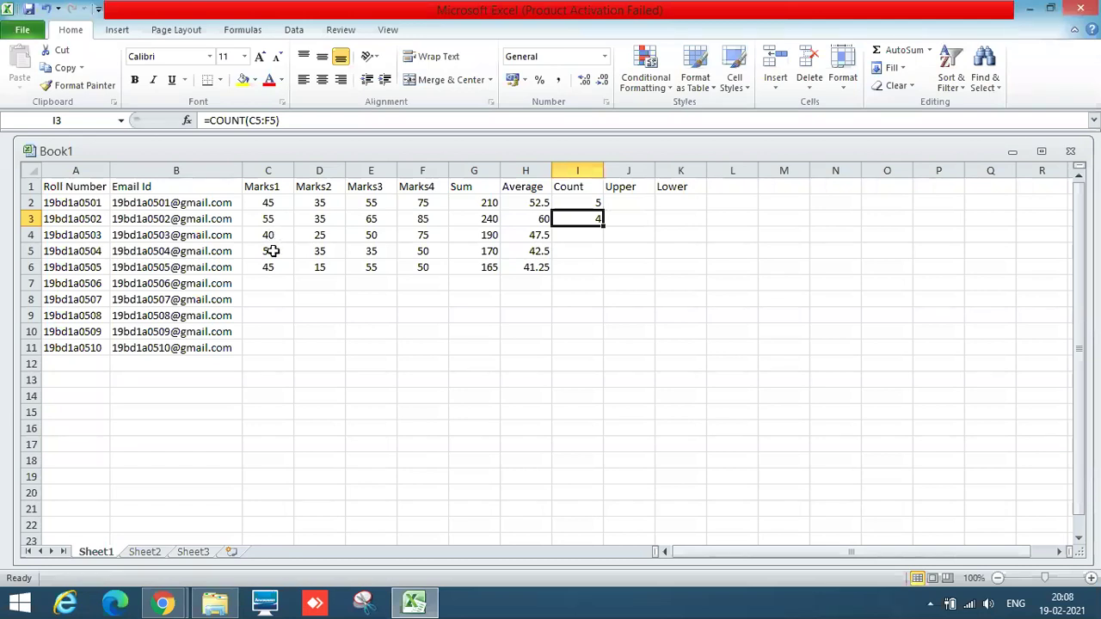
pyautogui.click(272, 250)
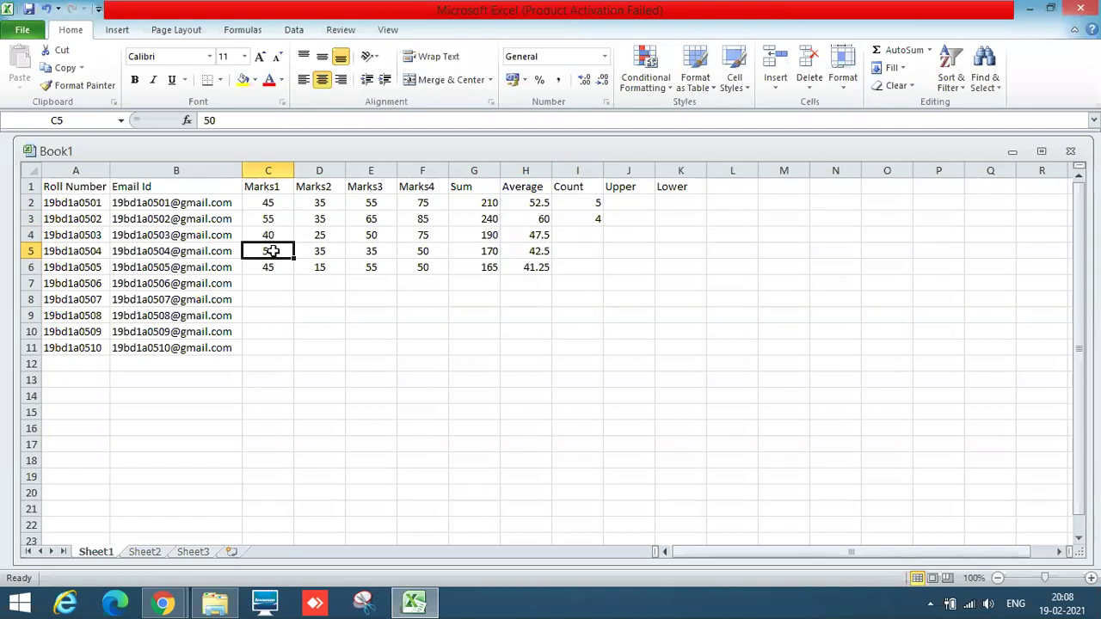
pyautogui.click(428, 252)
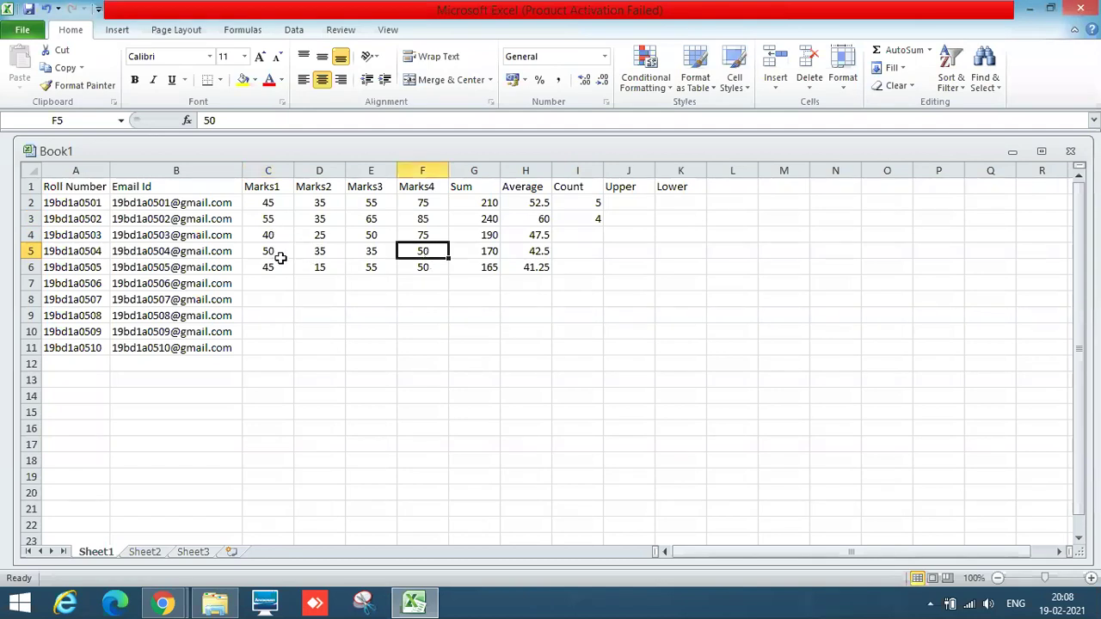
pyautogui.click(594, 216)
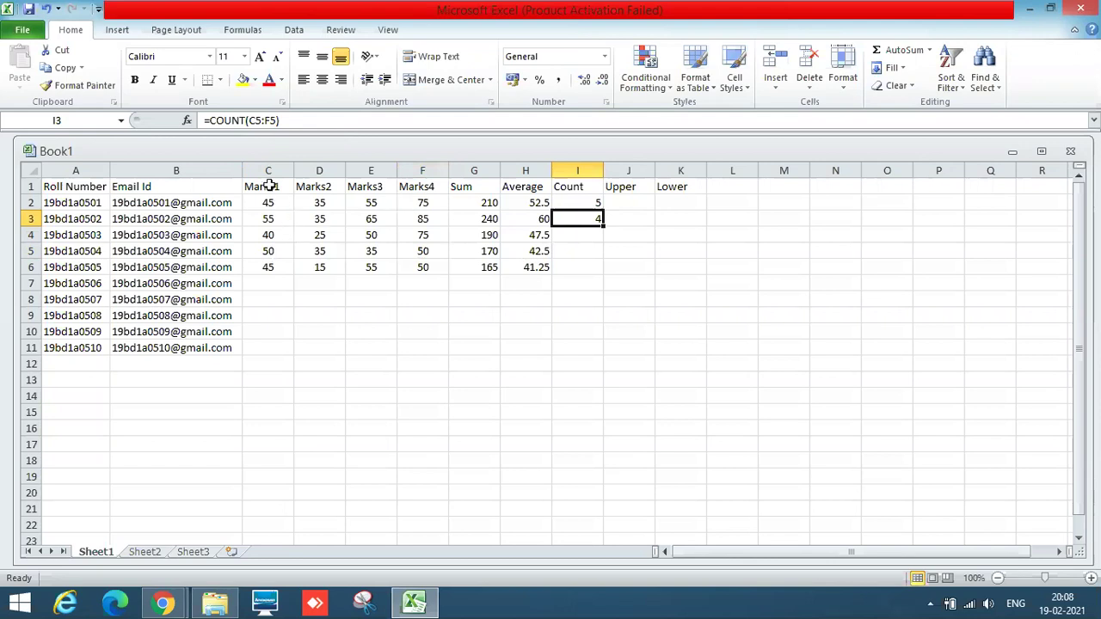
pyautogui.click(272, 251)
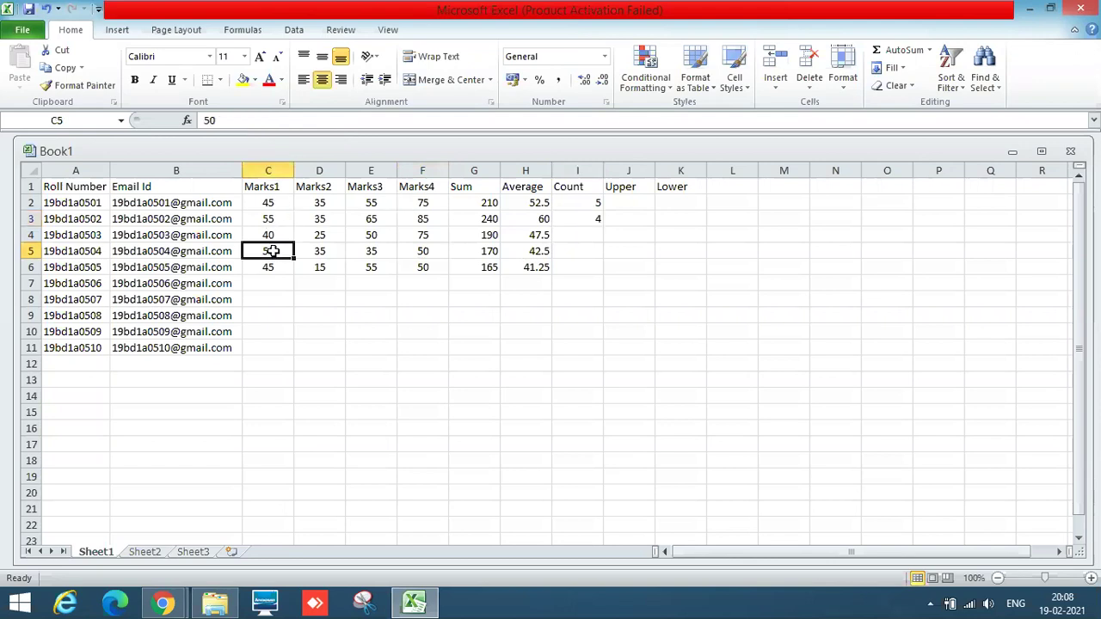
pyautogui.hotkey('shift', 'Right')
pyautogui.hotkey('shift', 'Right')
pyautogui.hotkey('shift', 'Right')
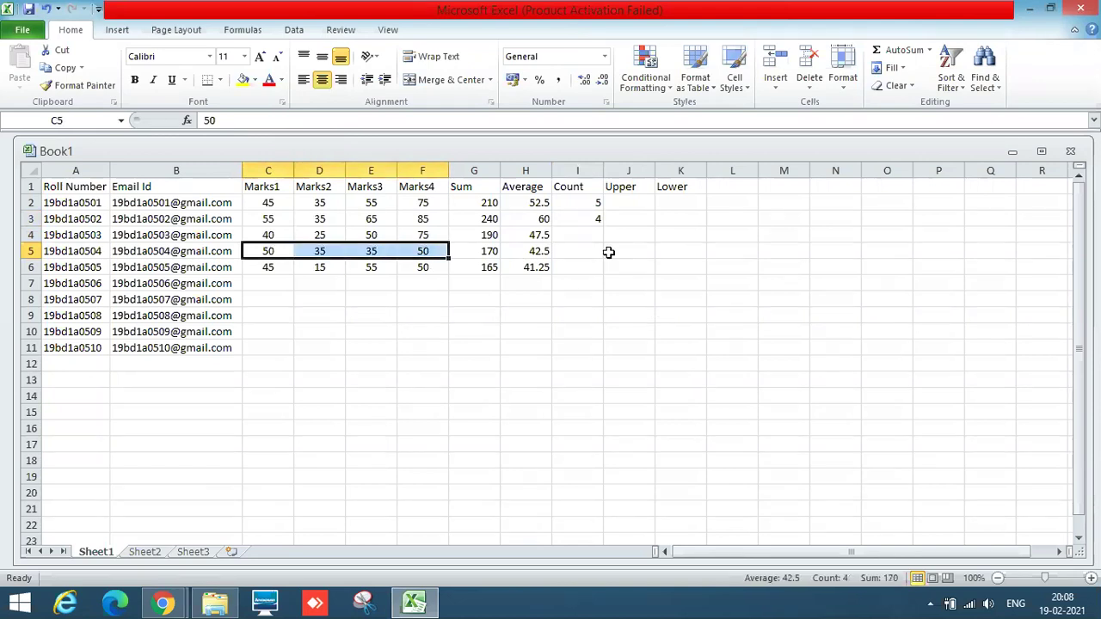
pyautogui.click(589, 220)
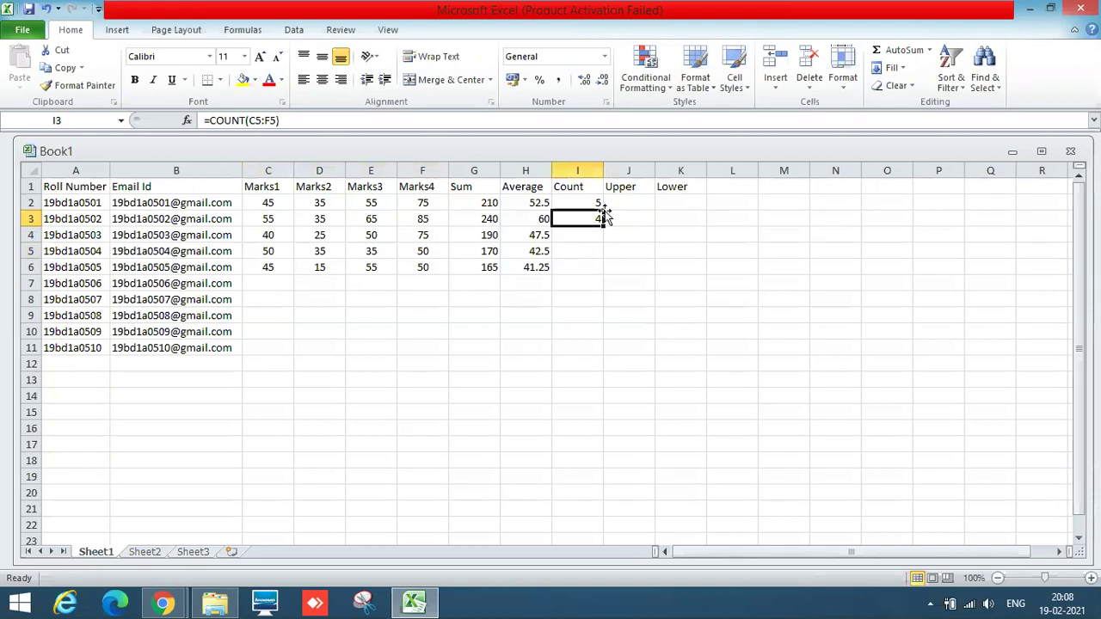
# Convert the first roll number to uppercase in cell J2 with the formula =UPPER(A2)
pyautogui.click(634, 203)
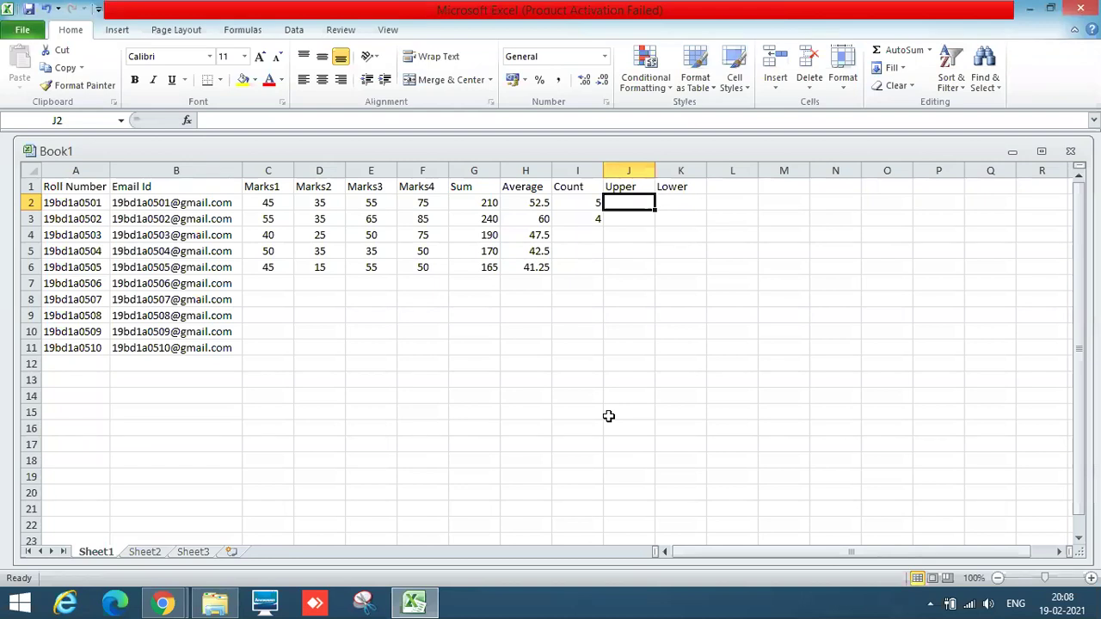
pyautogui.write('=')
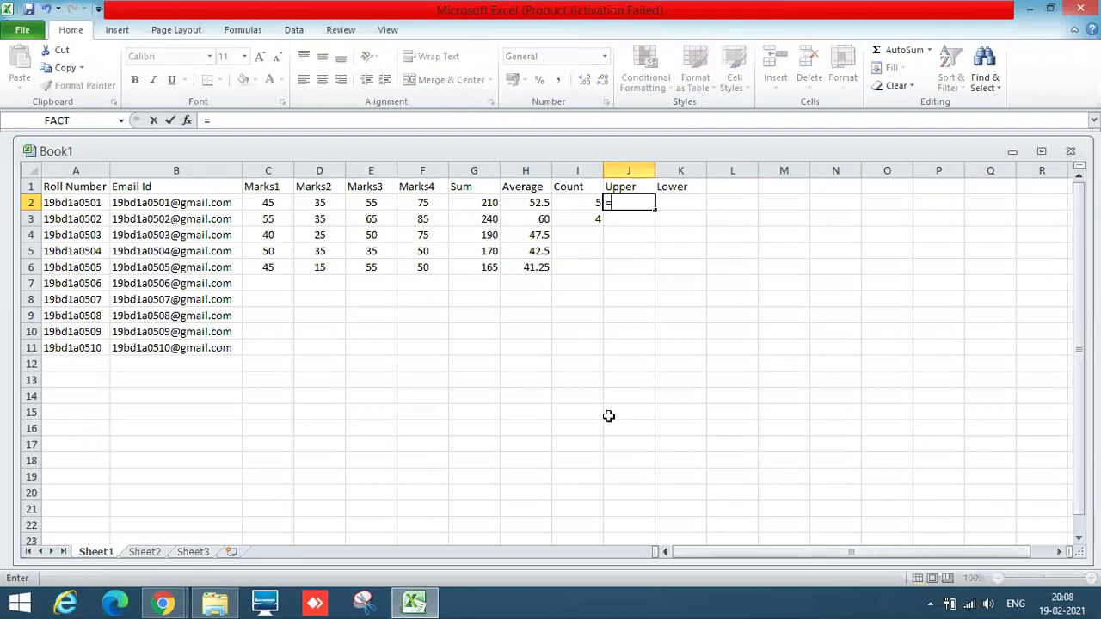
pyautogui.write('UPPER')
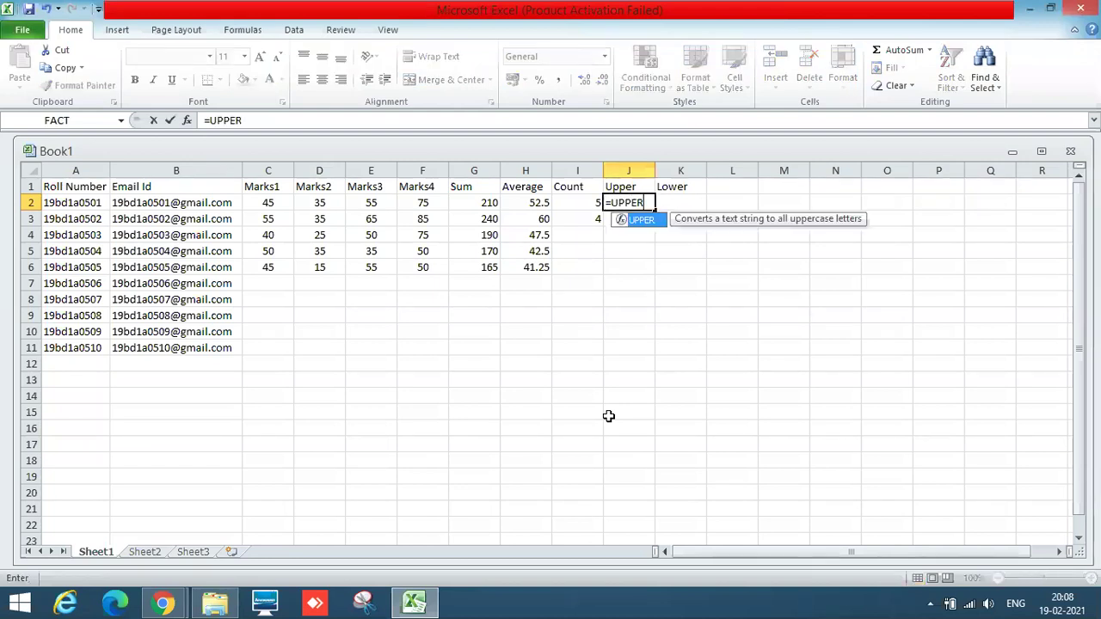
pyautogui.write('(')
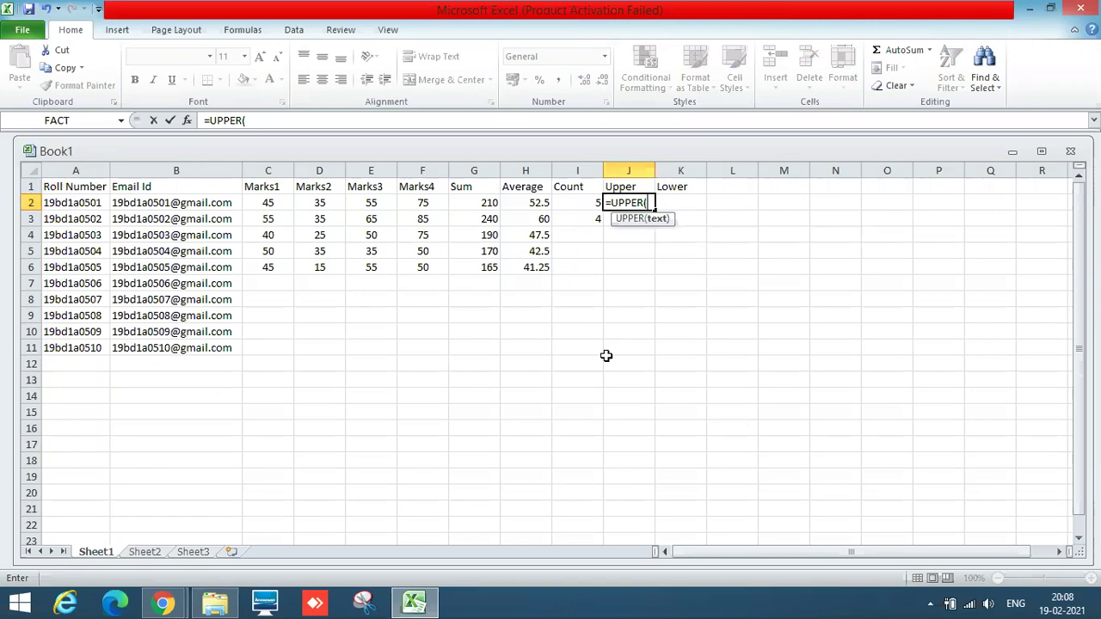
pyautogui.write('A2)')
pyautogui.press('Return')
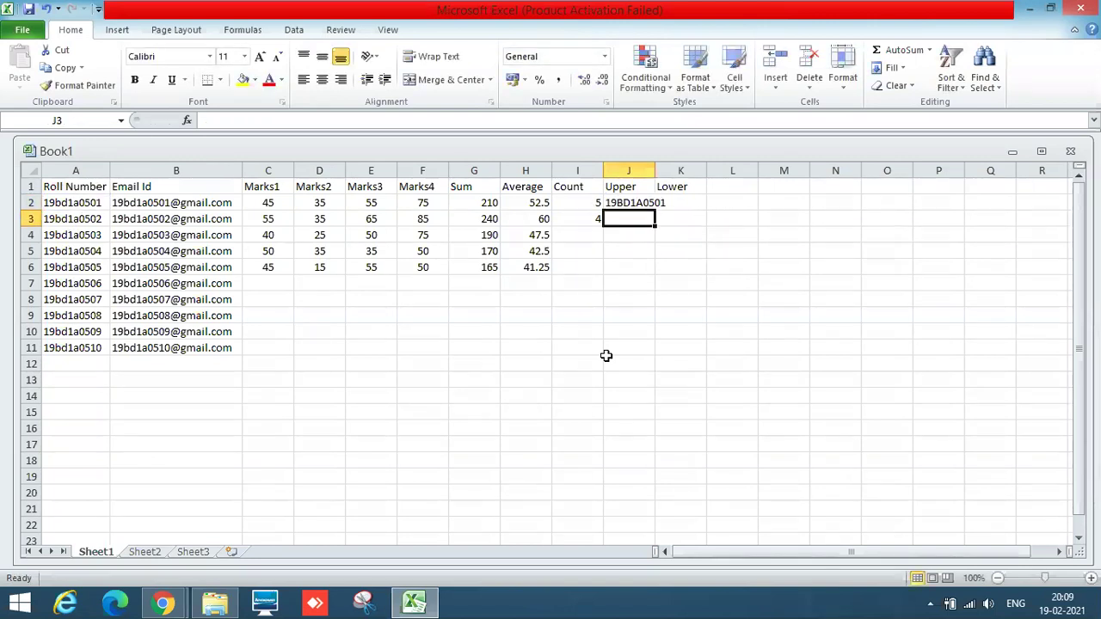
# Autofit the width of column J and fill the uppercase formula down from J2 to J11
pyautogui.doubleClick(655, 171)
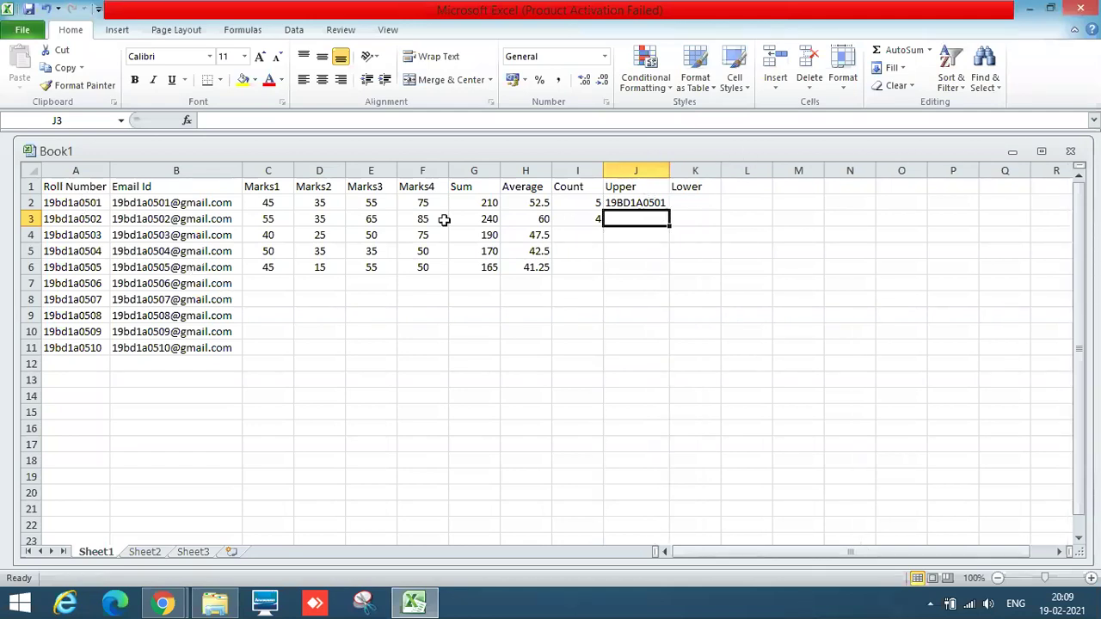
pyautogui.click(656, 200)
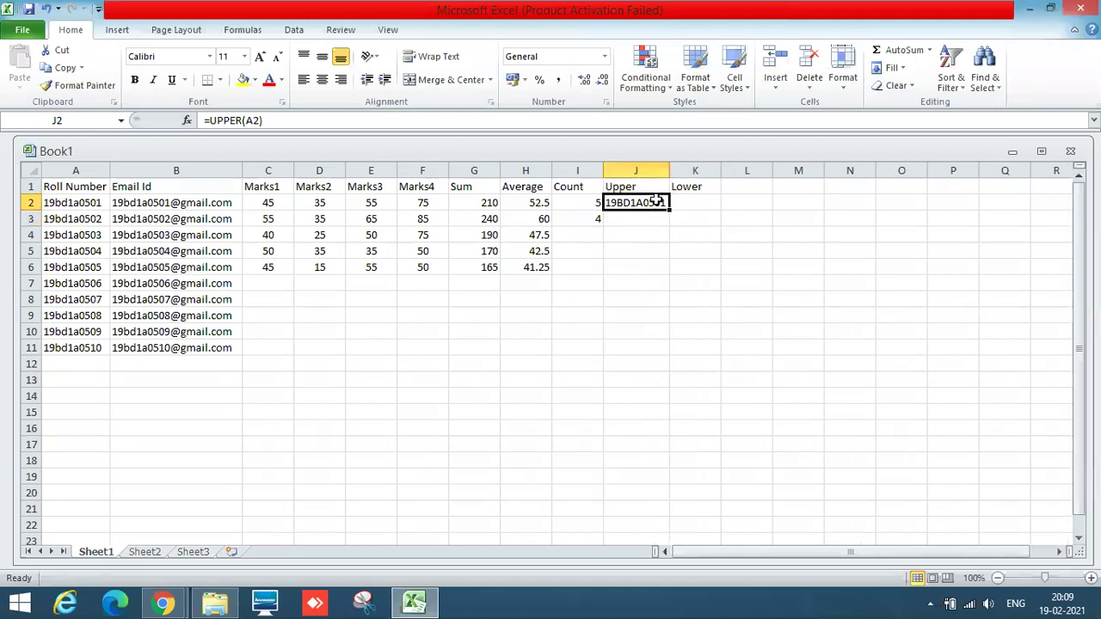
pyautogui.moveTo(670, 210); pyautogui.dragTo(678, 363)
pyautogui.click(745, 354)
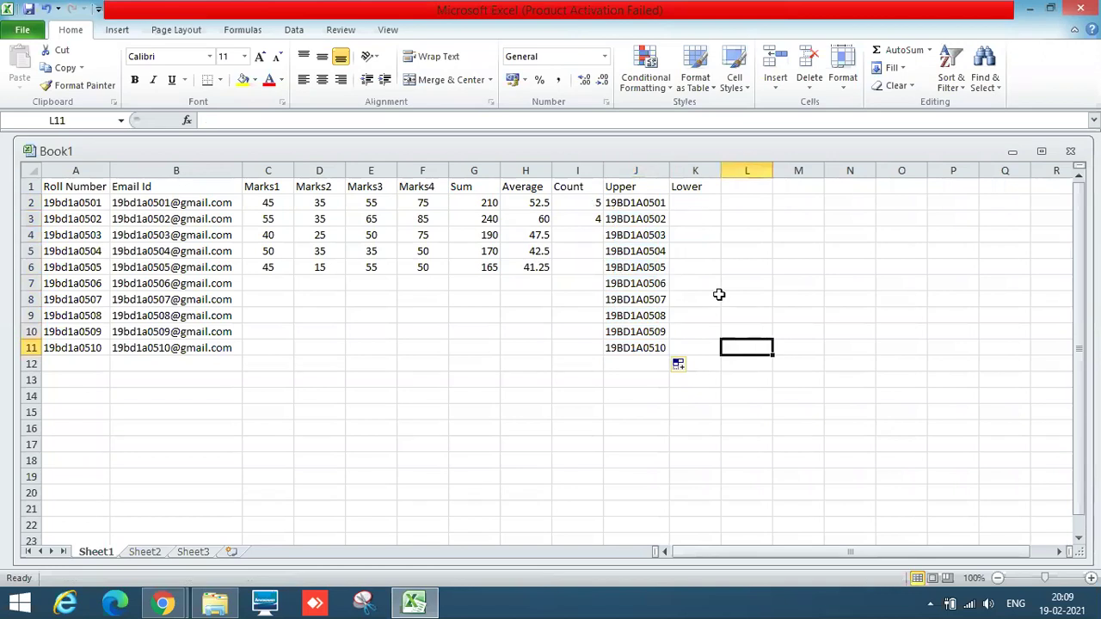
# Convert the uppercase roll number to lowercase in cell K2 with the formula =LOWER(J2)
pyautogui.click(697, 203)
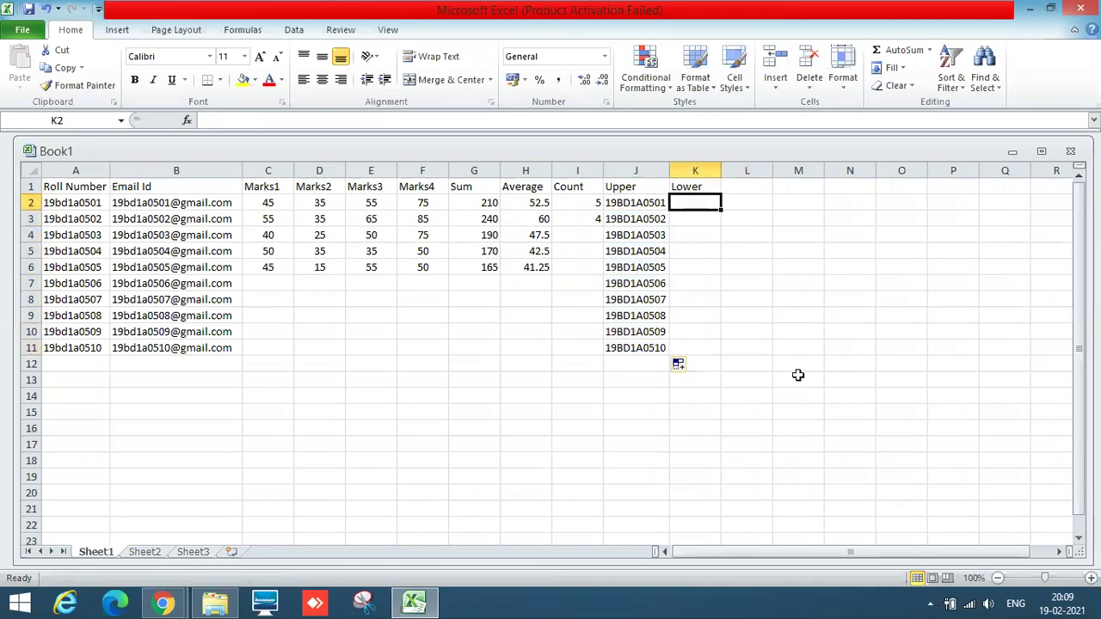
pyautogui.write('=lower')
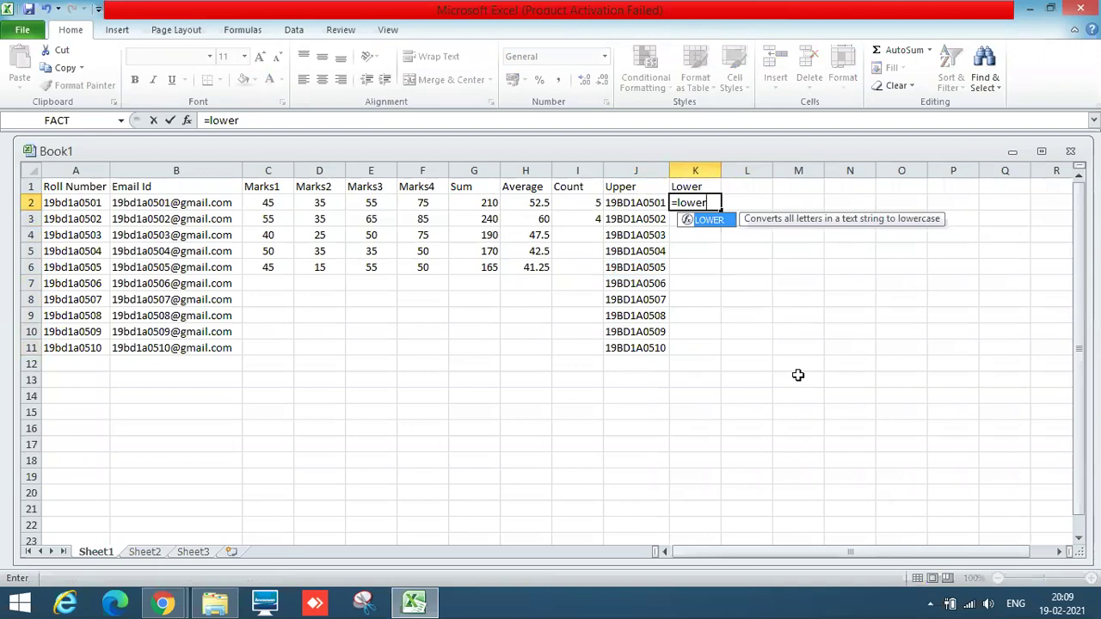
pyautogui.write('(J')
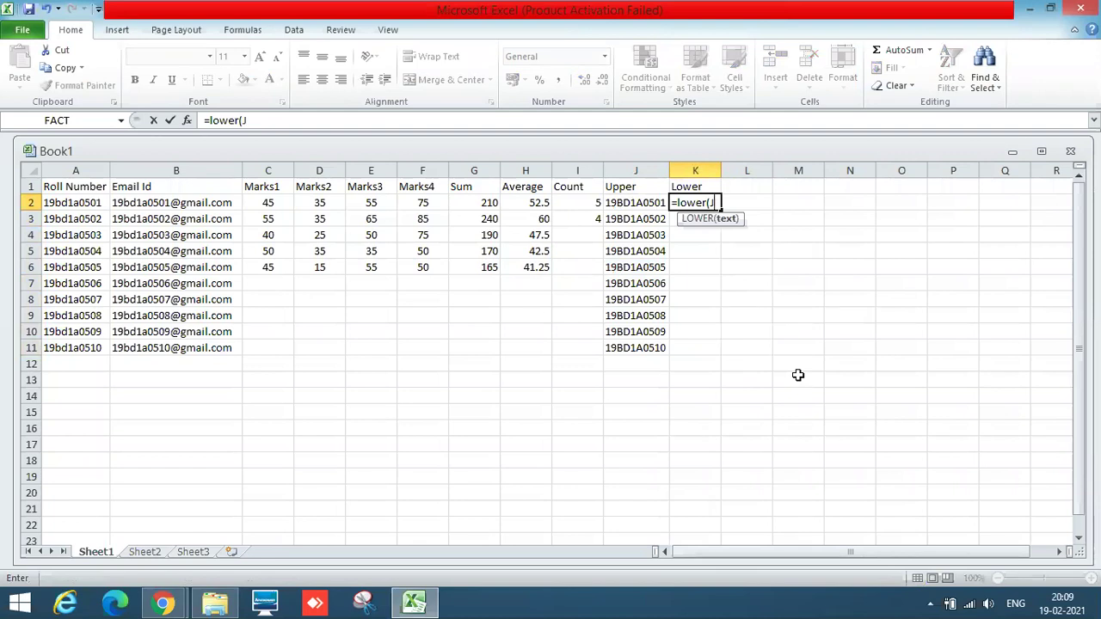
pyautogui.press('Left')
pyautogui.write(')')
pyautogui.press('Return')
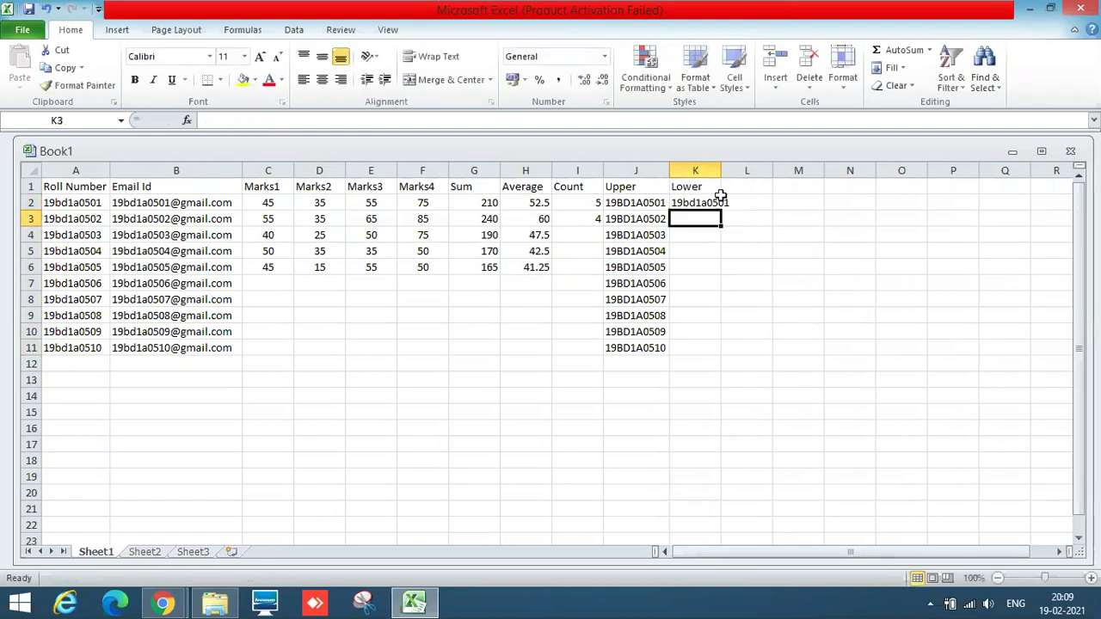
# Autofit the width of column K and fill the lowercase formula down from K2 to K11
pyautogui.doubleClick(722, 168)
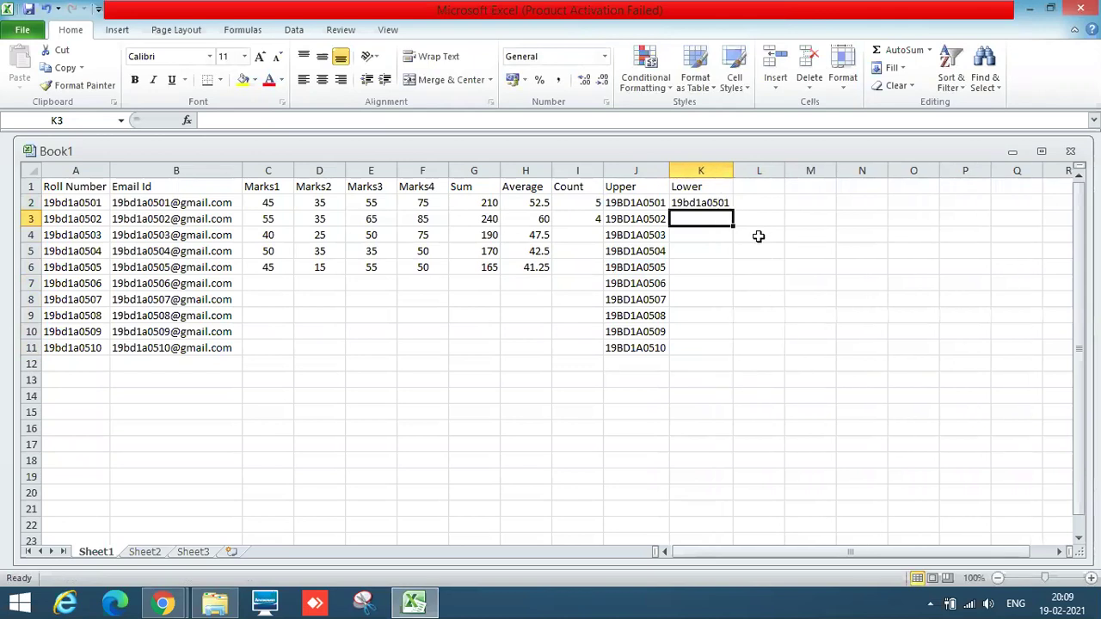
pyautogui.click(725, 203)
pyautogui.moveTo(733, 209); pyautogui.dragTo(745, 352)
pyautogui.click(815, 281)
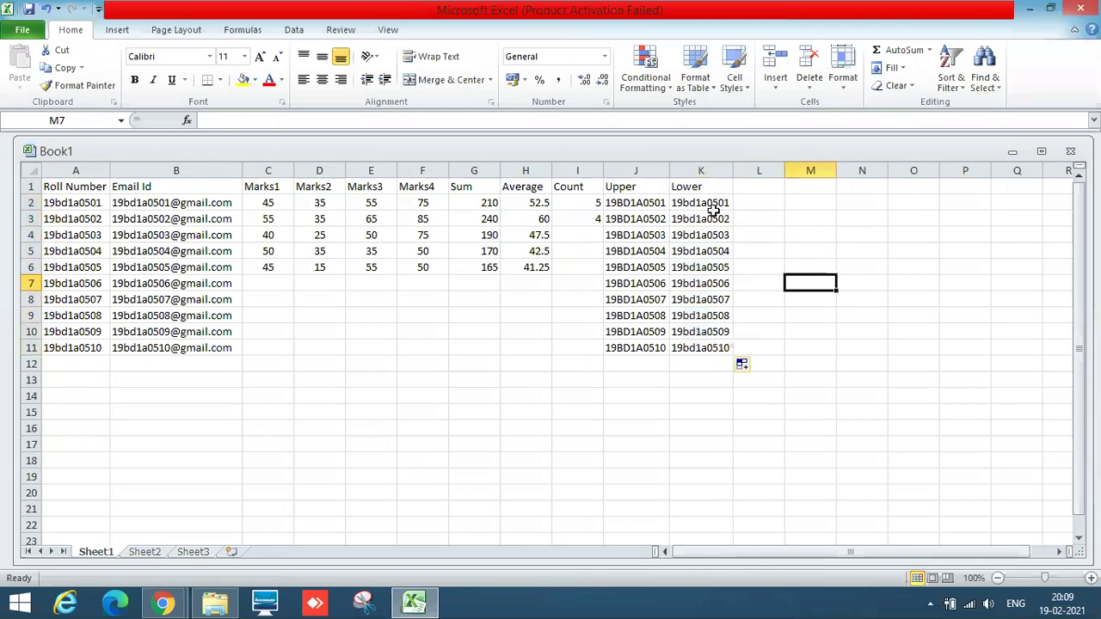
# Review the lower, upper, email ID, sum, average and count formulas in row 2
pyautogui.click(706, 203)
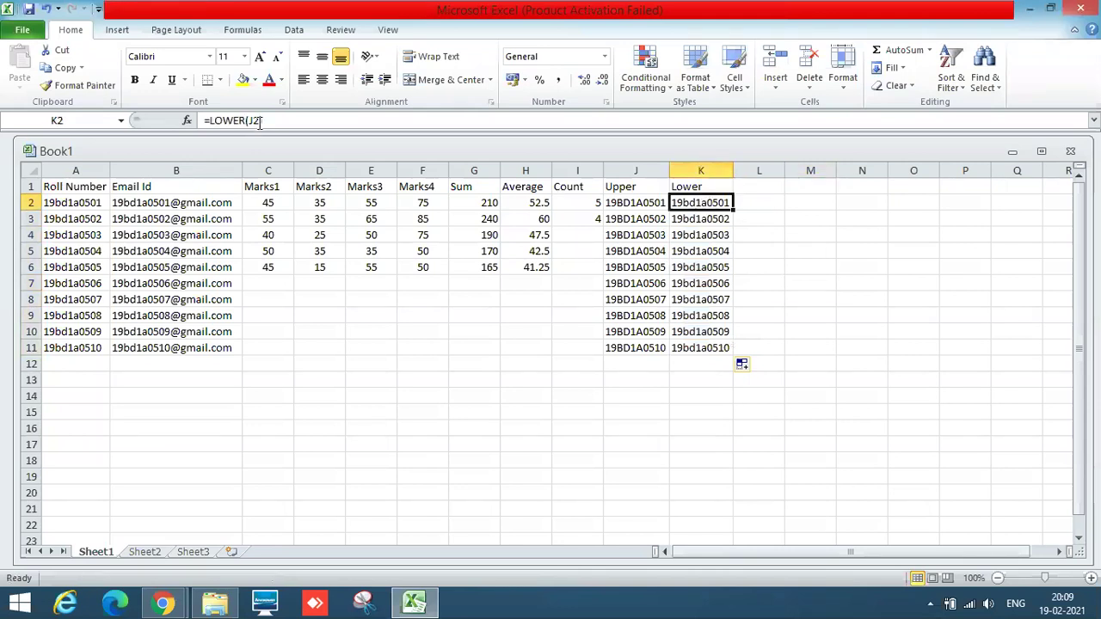
pyautogui.click(645, 204)
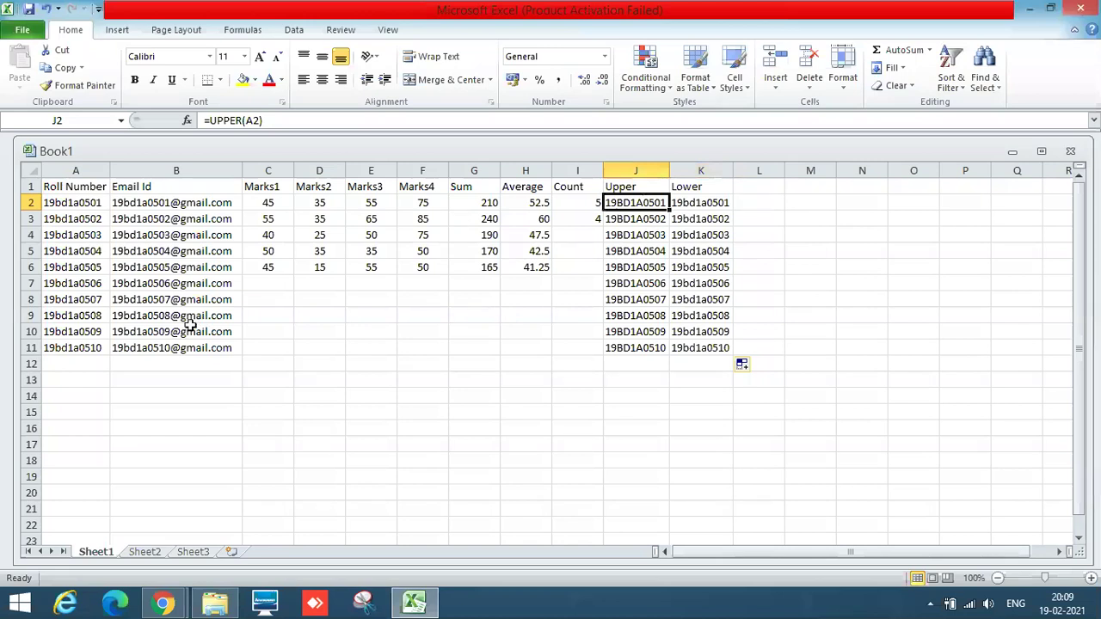
pyautogui.click(182, 203)
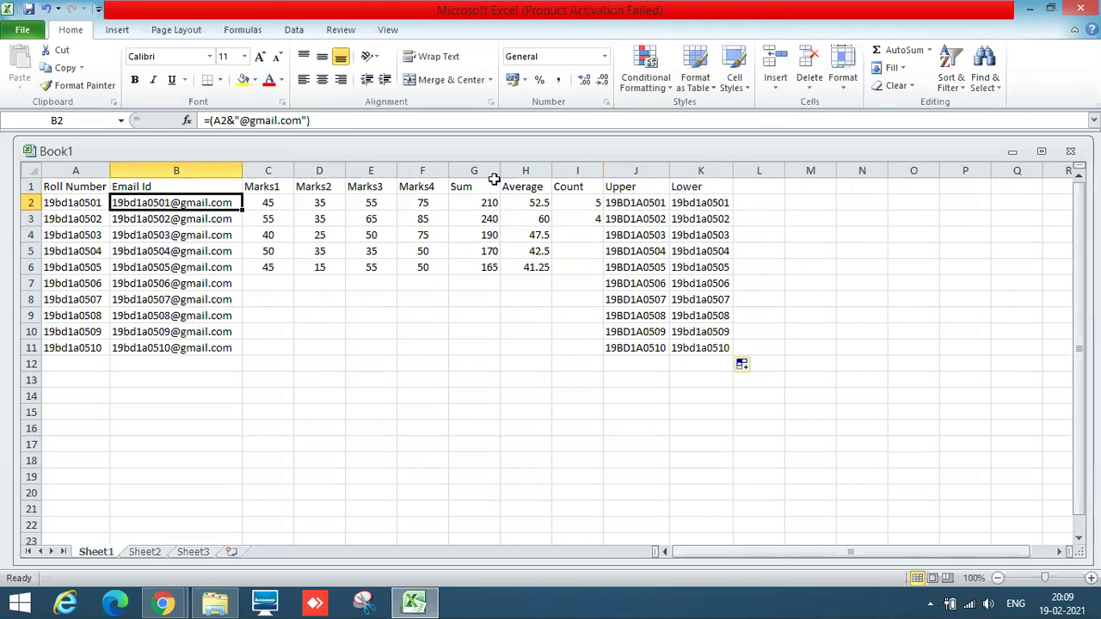
pyautogui.click(480, 203)
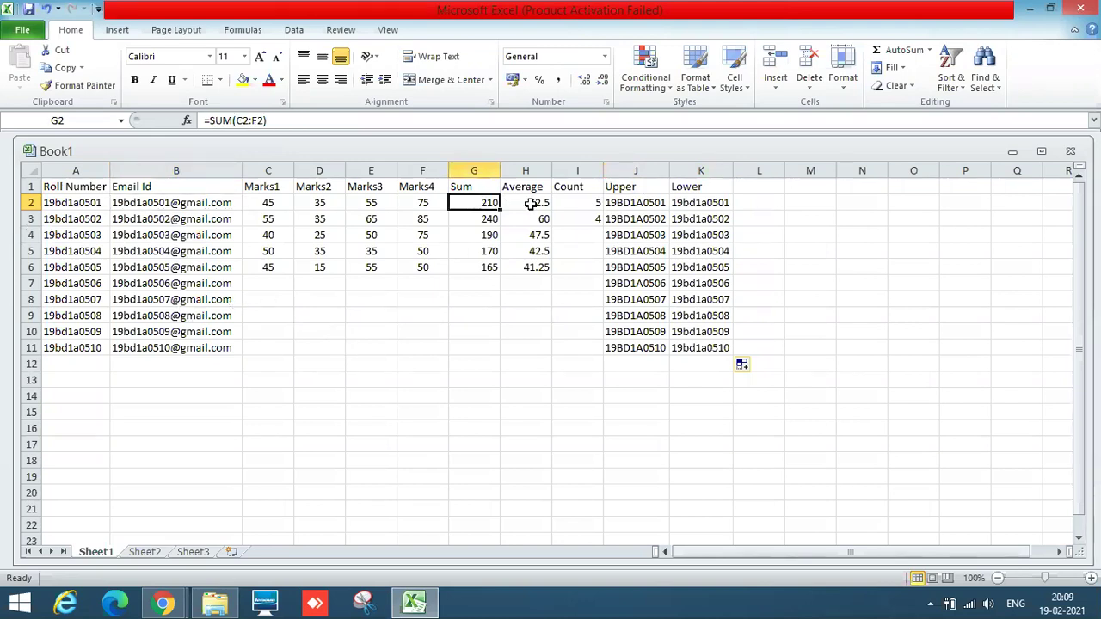
pyautogui.click(531, 203)
pyautogui.click(586, 203)
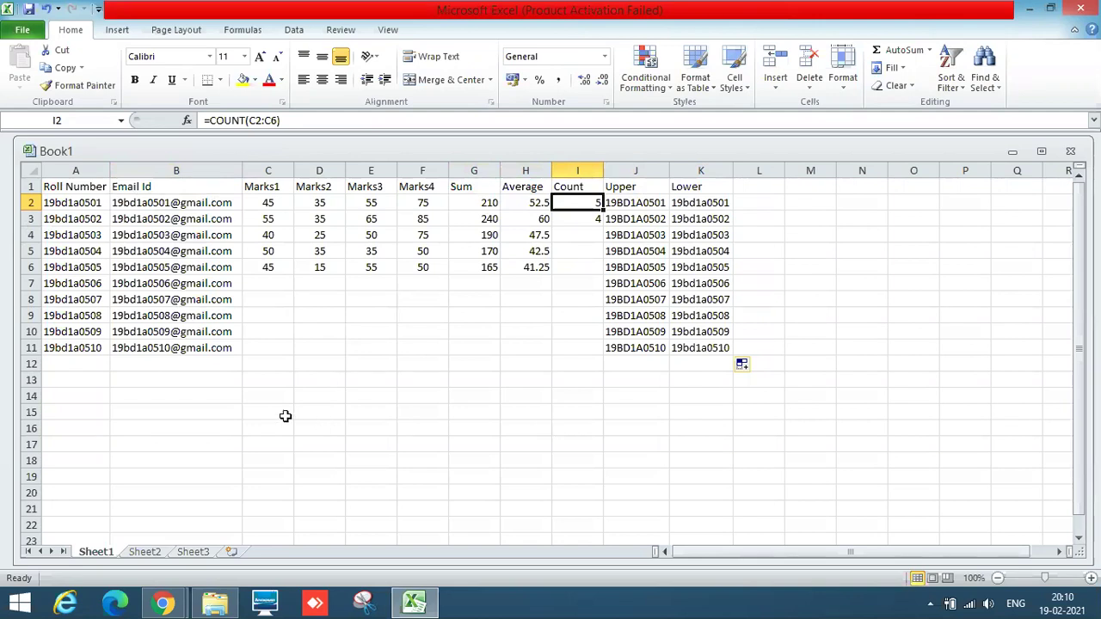
# Enter three first names in cells B2 to B4 of Sheet2, one per row
pyautogui.click(146, 553)
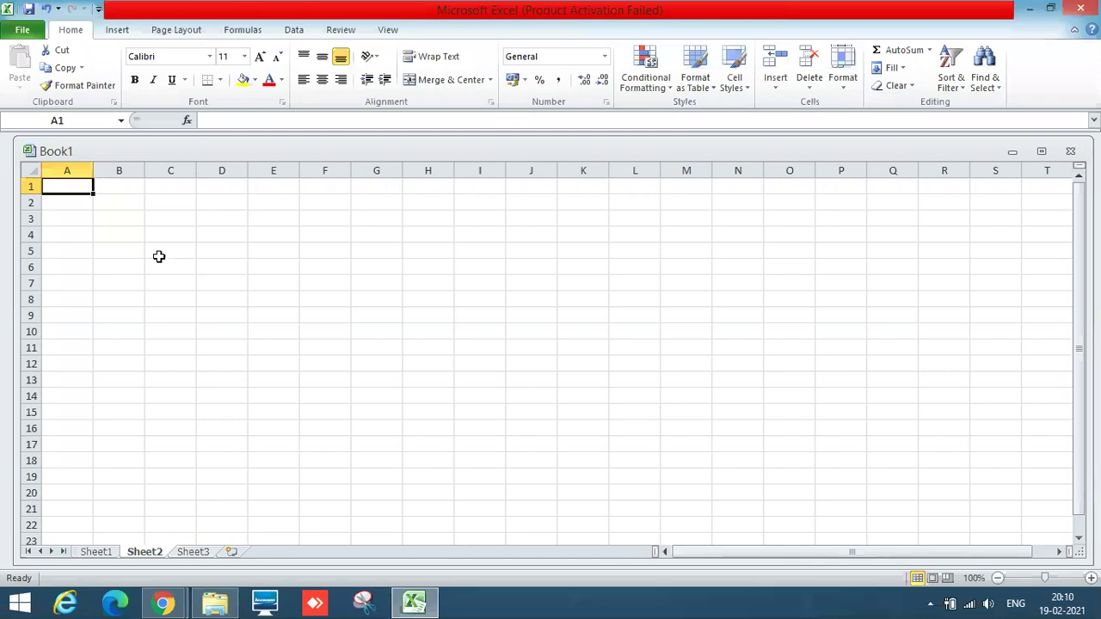
pyautogui.click(132, 202)
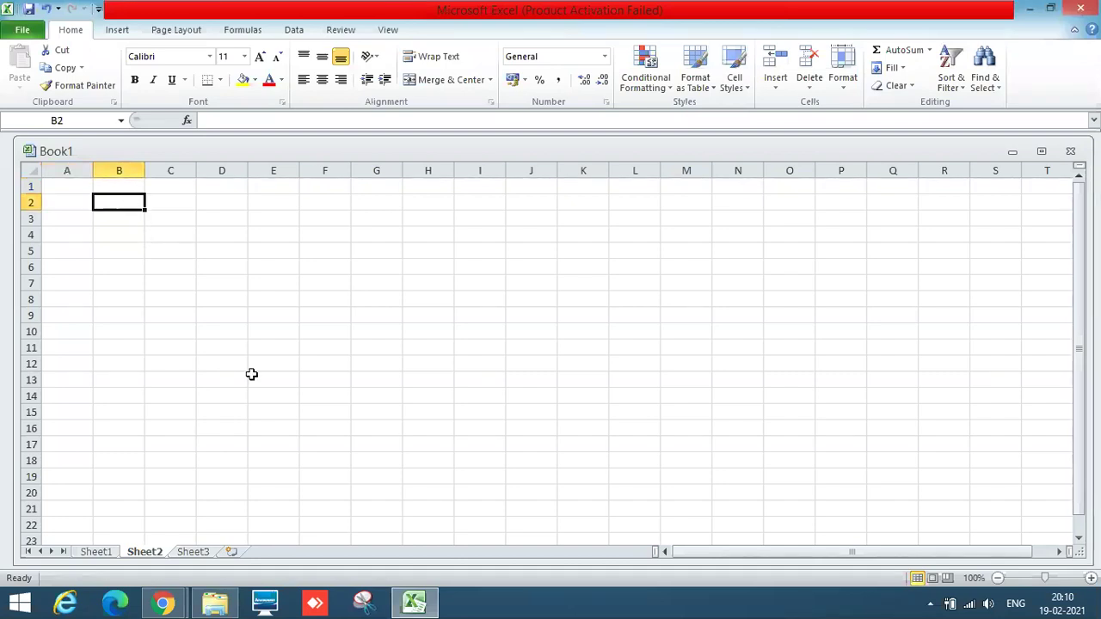
pyautogui.write('Akash')
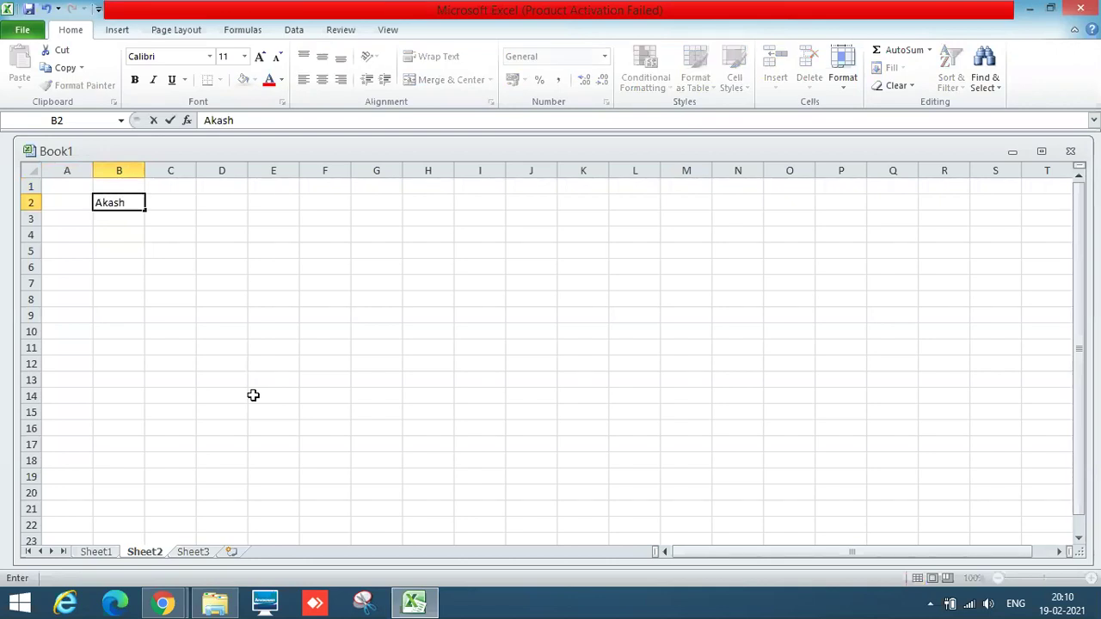
pyautogui.press('Return')
pyautogui.write('A')
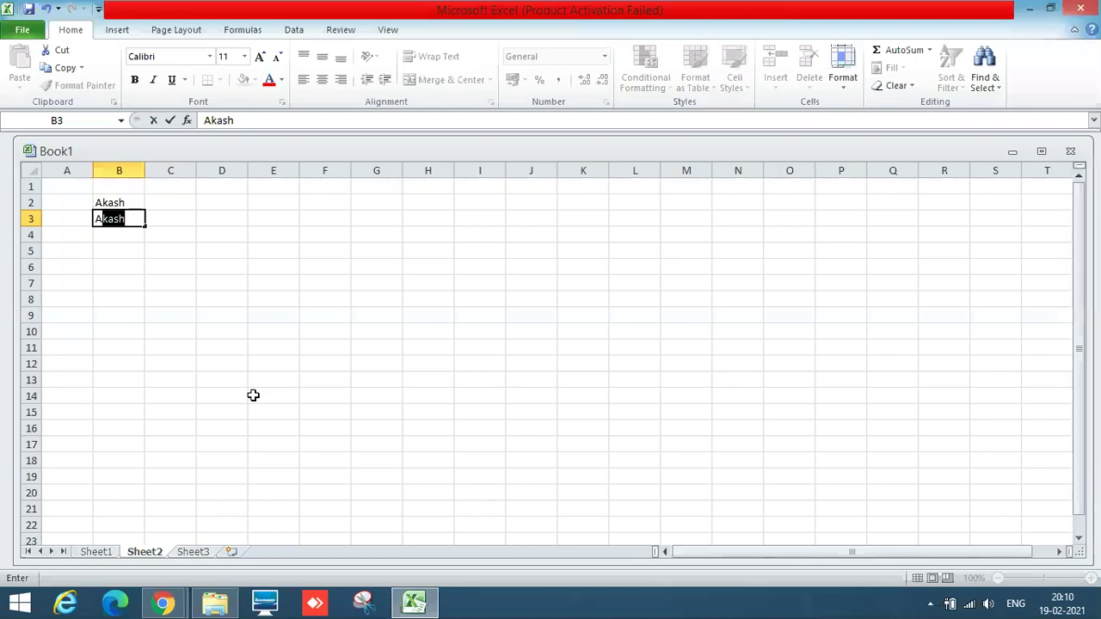
pyautogui.press('BackSpace')
pyautogui.write('mit')
pyautogui.press('Return')
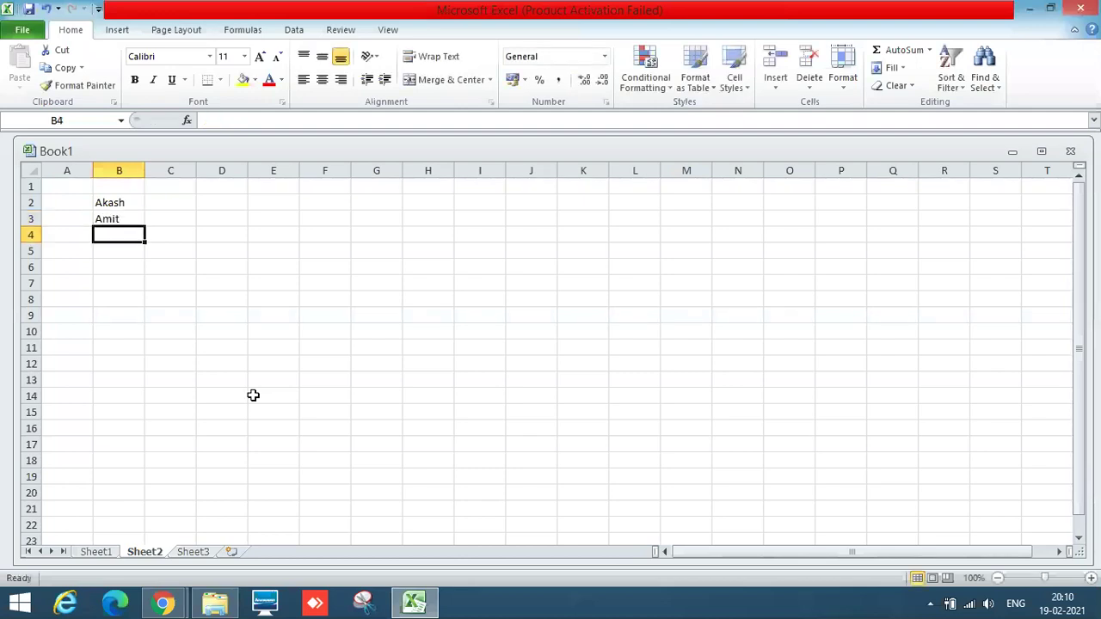
pyautogui.write('C')
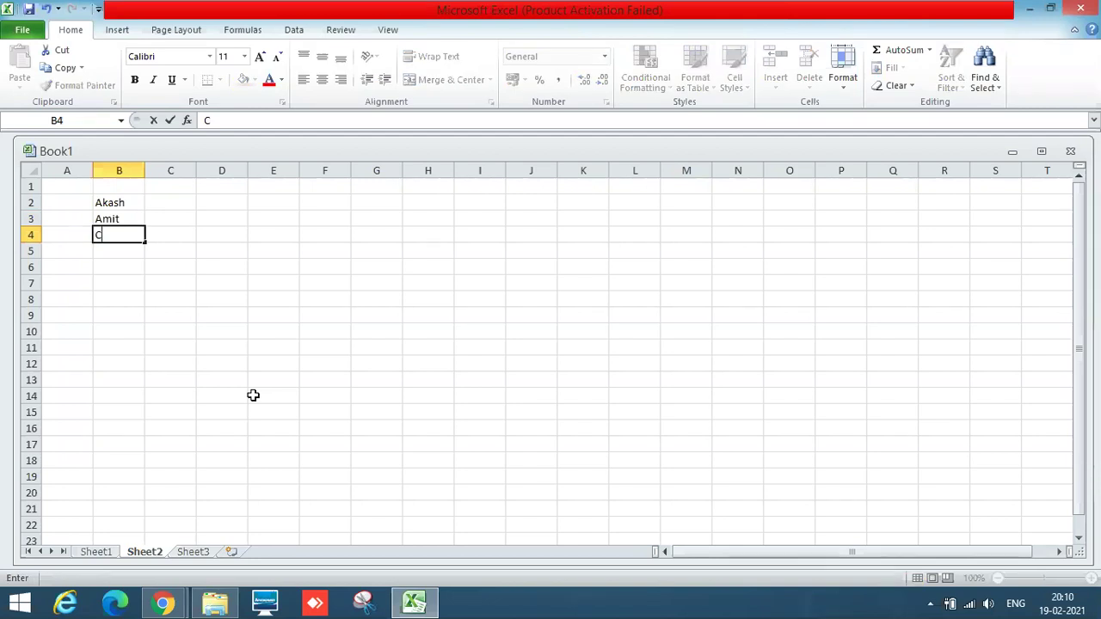
pyautogui.write('hris')
pyautogui.press('Return')
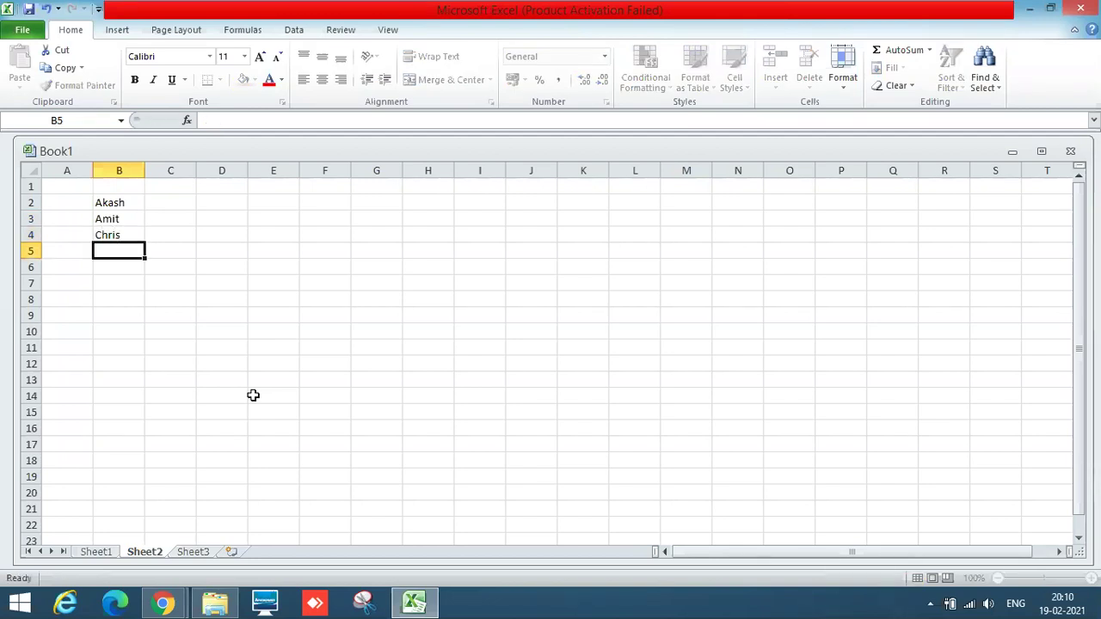
# Add three more first names below the list, in cells B5 to B7
pyautogui.write('R')
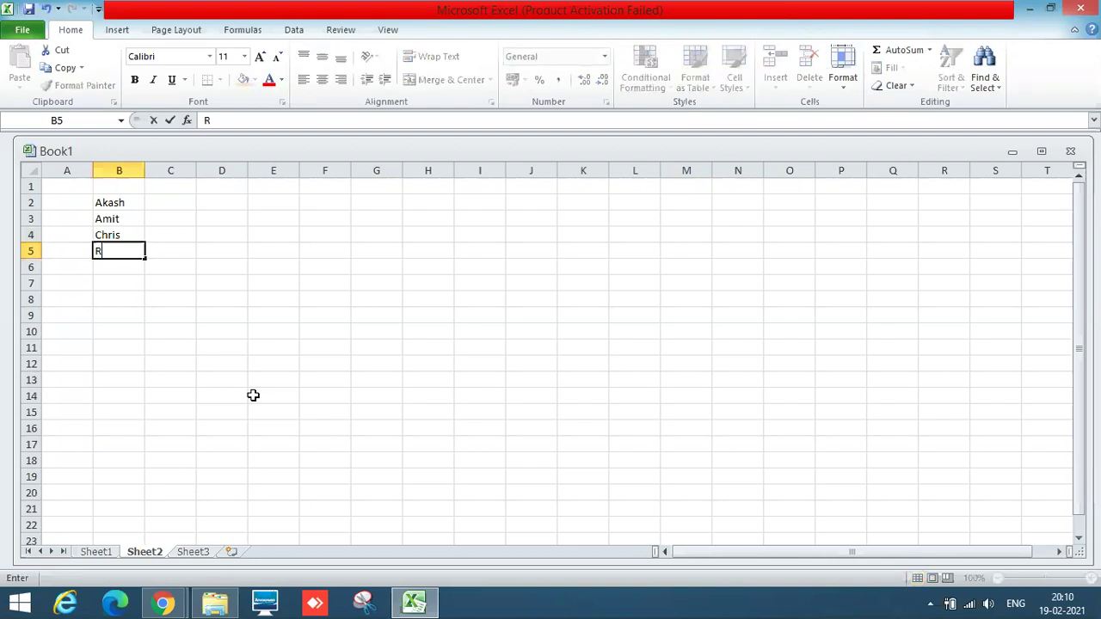
pyautogui.write('ose')
pyautogui.press('Return')
pyautogui.write('Kate')
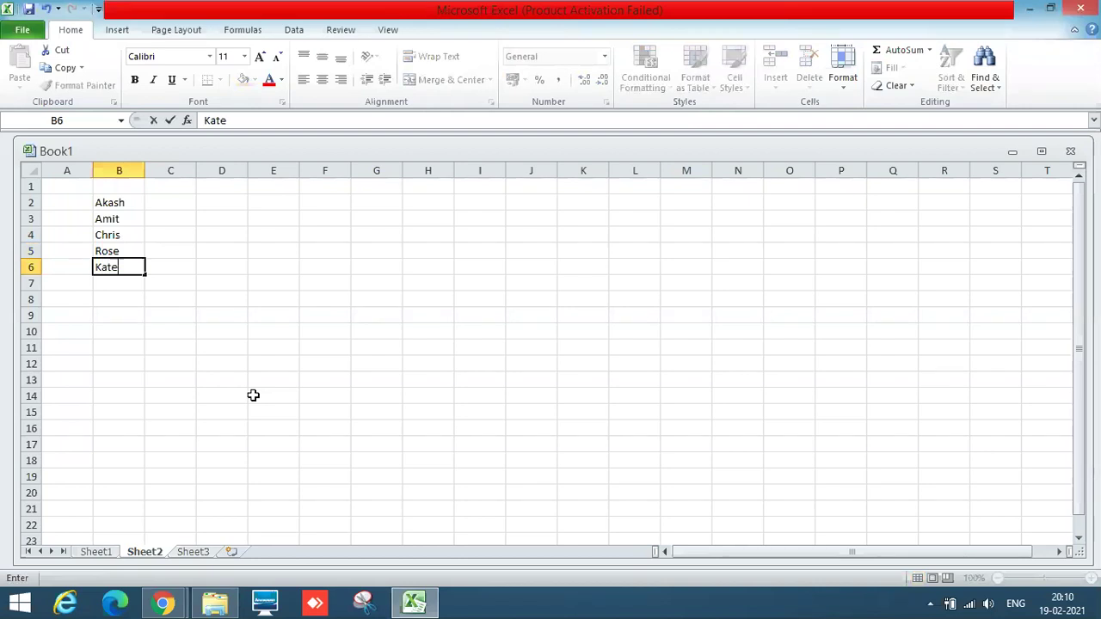
pyautogui.press('Return')
pyautogui.write('M')
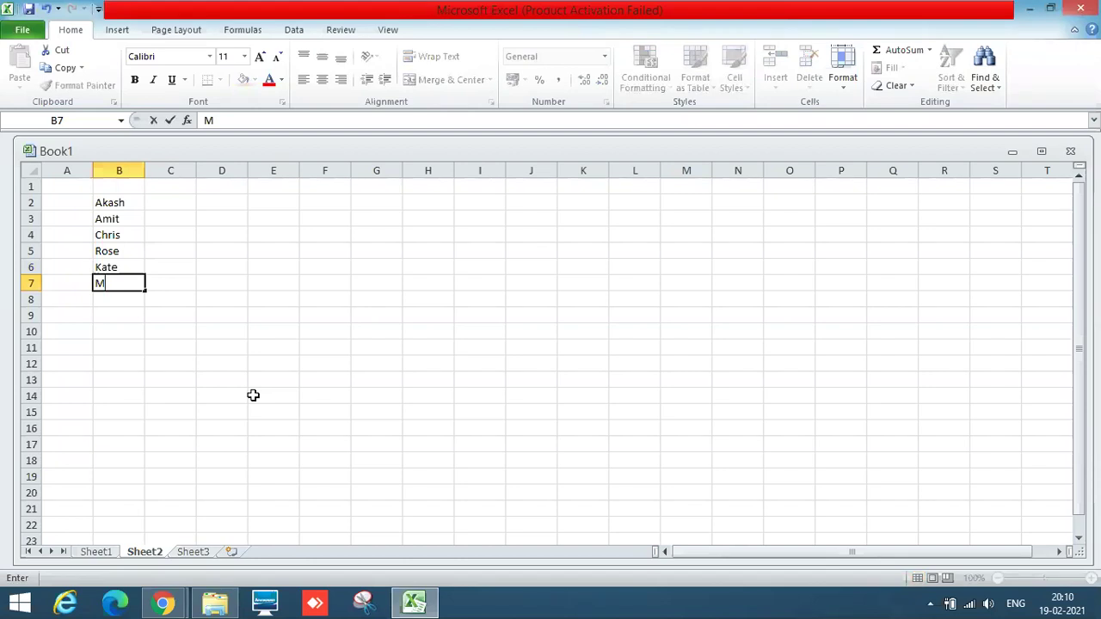
pyautogui.write('amta')
pyautogui.press('Return')
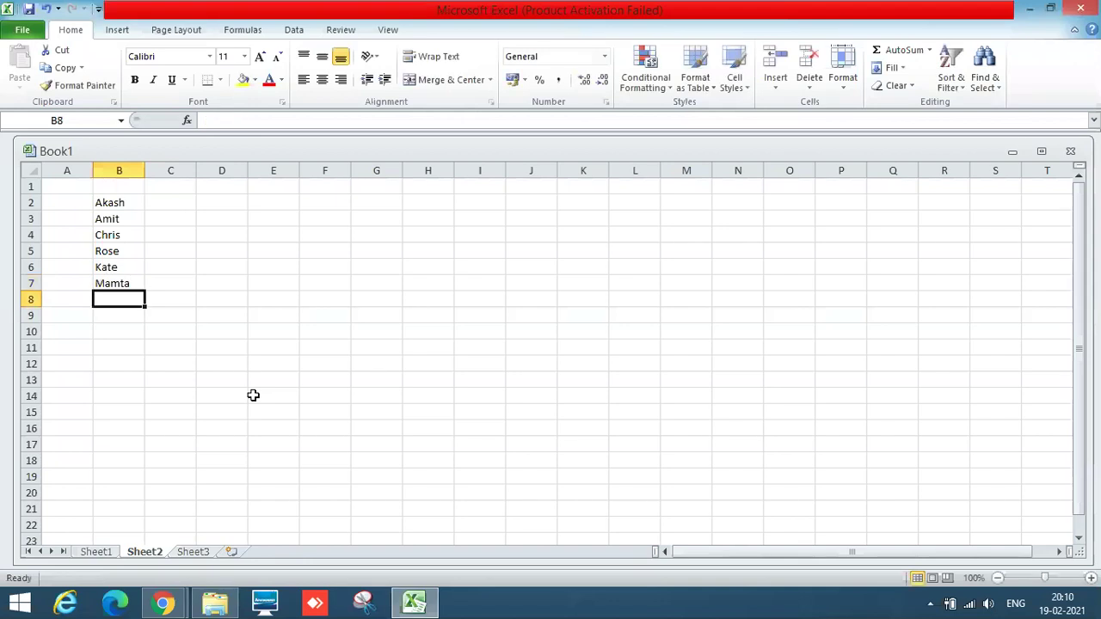
# Sort the list of names in B2 to B7 alphabetically from A to Z
pyautogui.press('Up')
pyautogui.press('Up')
pyautogui.press('Up')
pyautogui.press('Up')
pyautogui.press('Up')
pyautogui.press('Up')
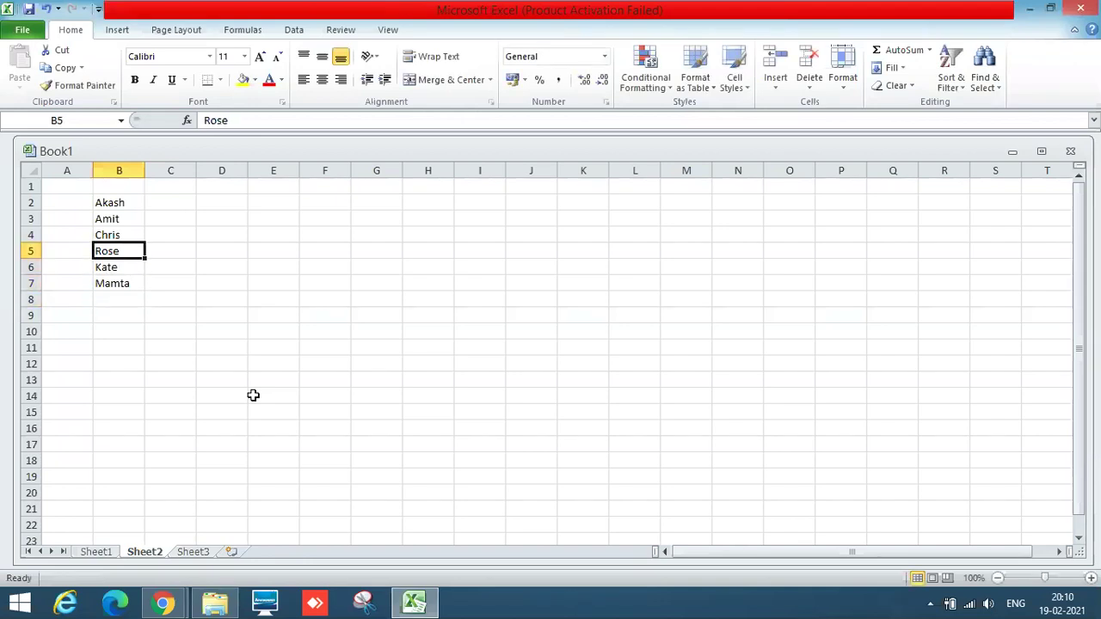
pyautogui.hotkey('shift', 'Down')
pyautogui.hotkey('shift', 'Down')
pyautogui.hotkey('shift', 'Down')
pyautogui.hotkey('shift', 'Down')
pyautogui.hotkey('shift', 'Down')
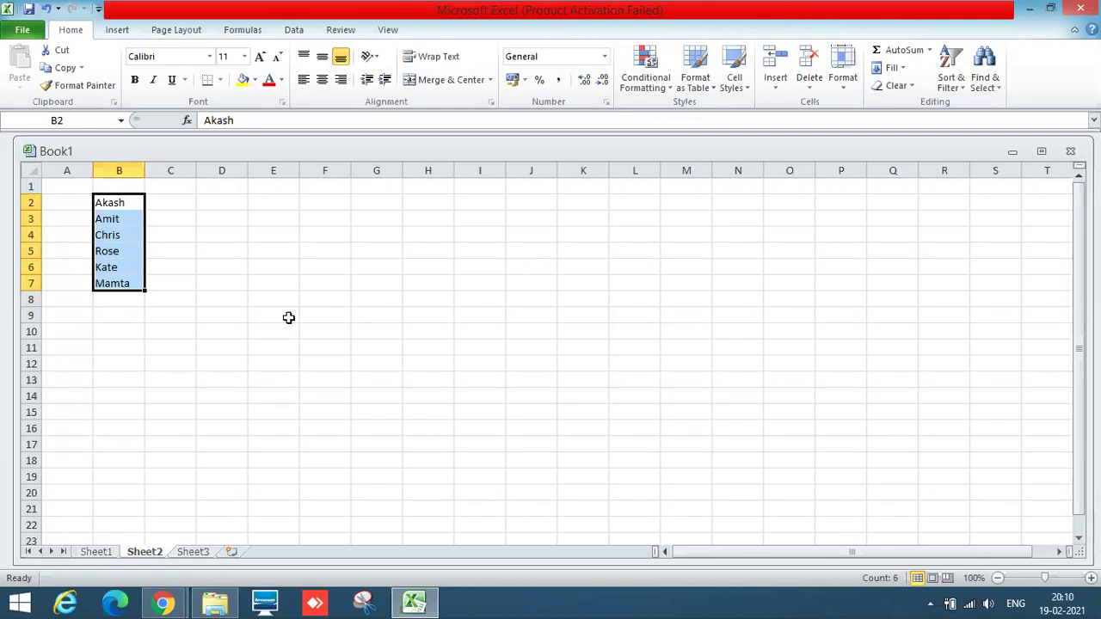
pyautogui.rightClick(118, 249)
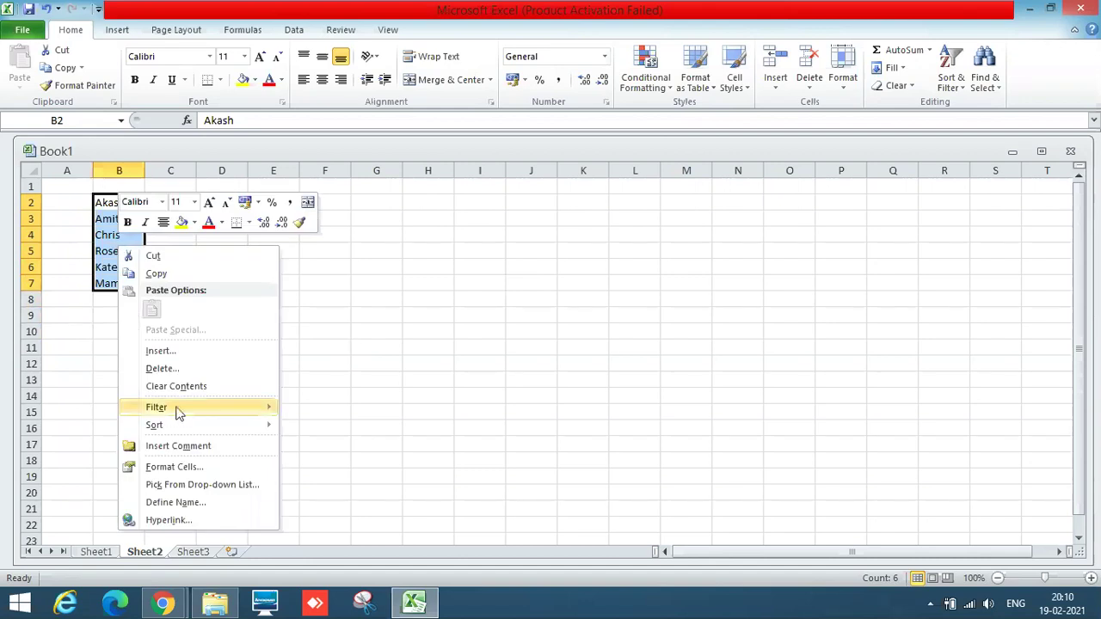
pyautogui.moveTo(178, 432)
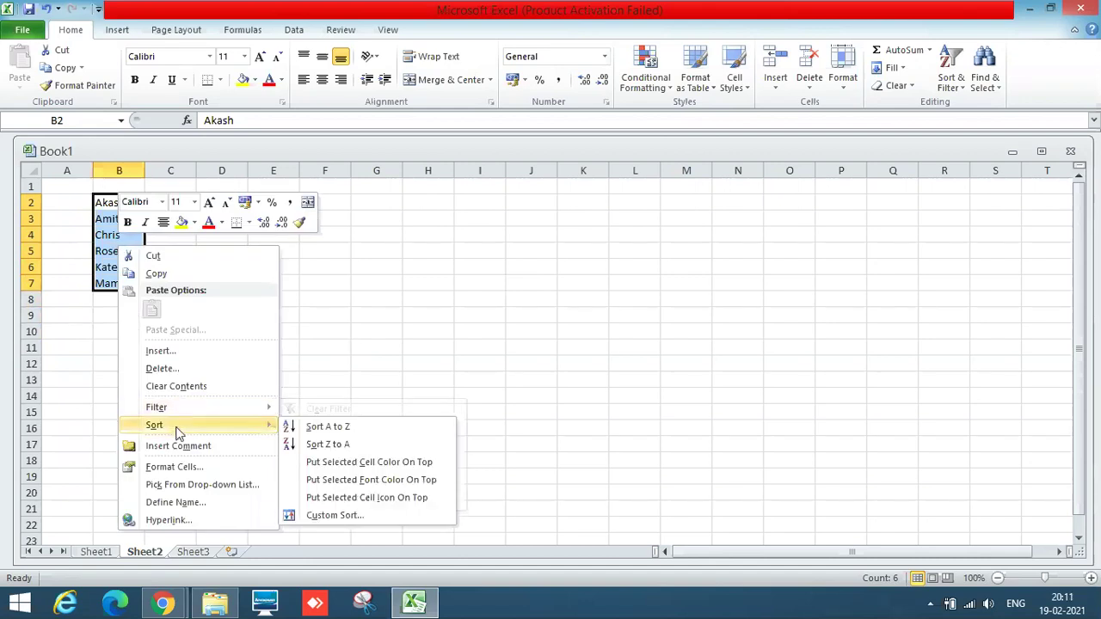
pyautogui.click(339, 428)
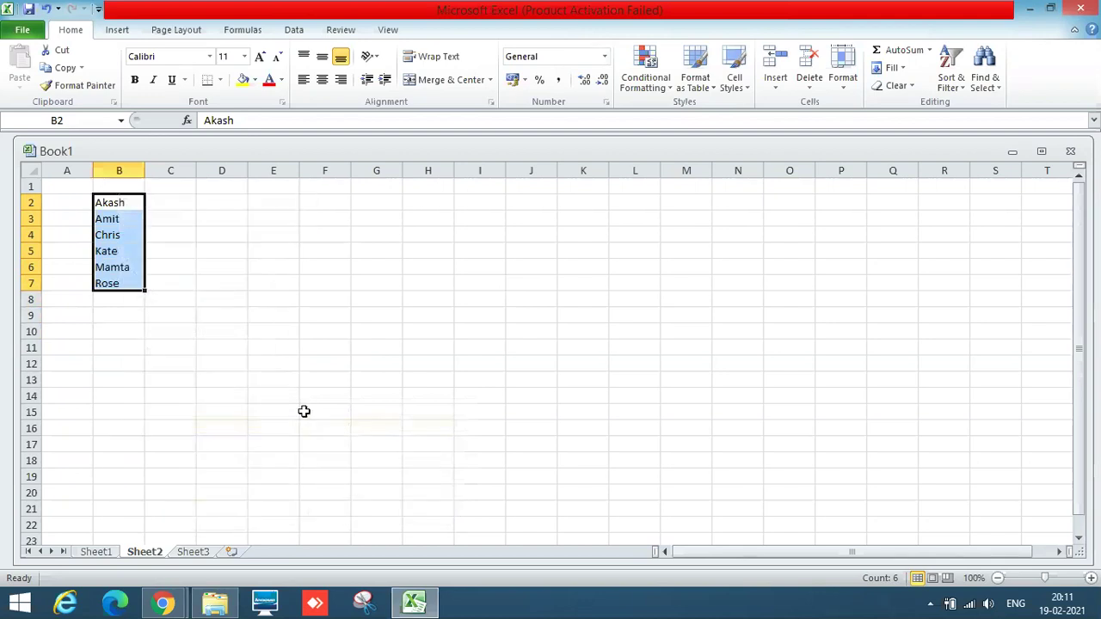
# Sort the names in B2 to B7 in descending order from Z to A
pyautogui.rightClick(128, 204)
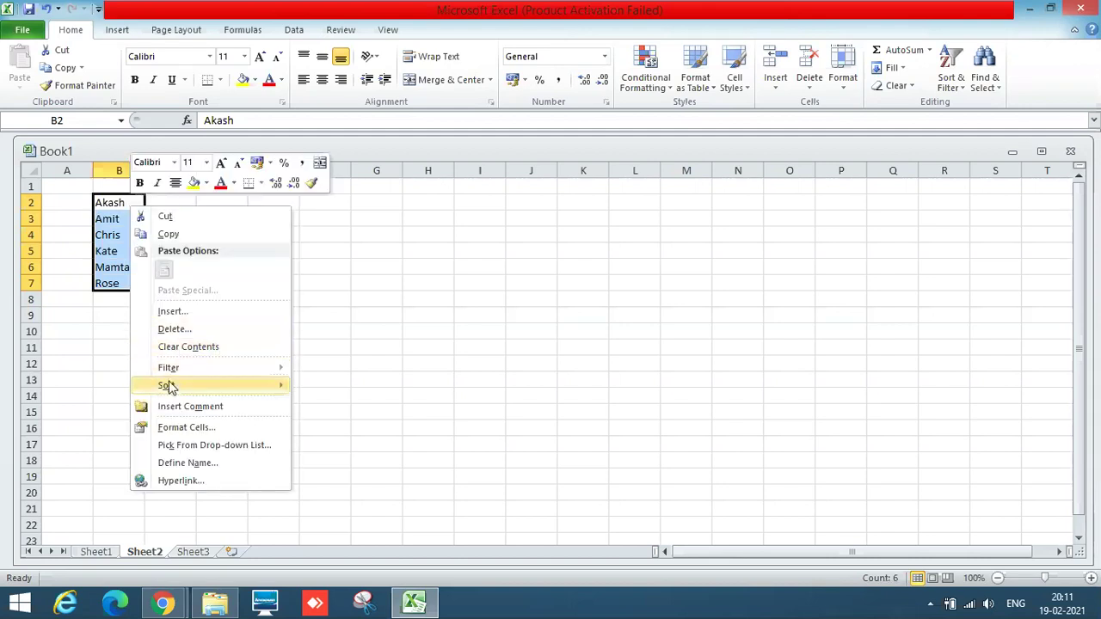
pyautogui.moveTo(168, 389)
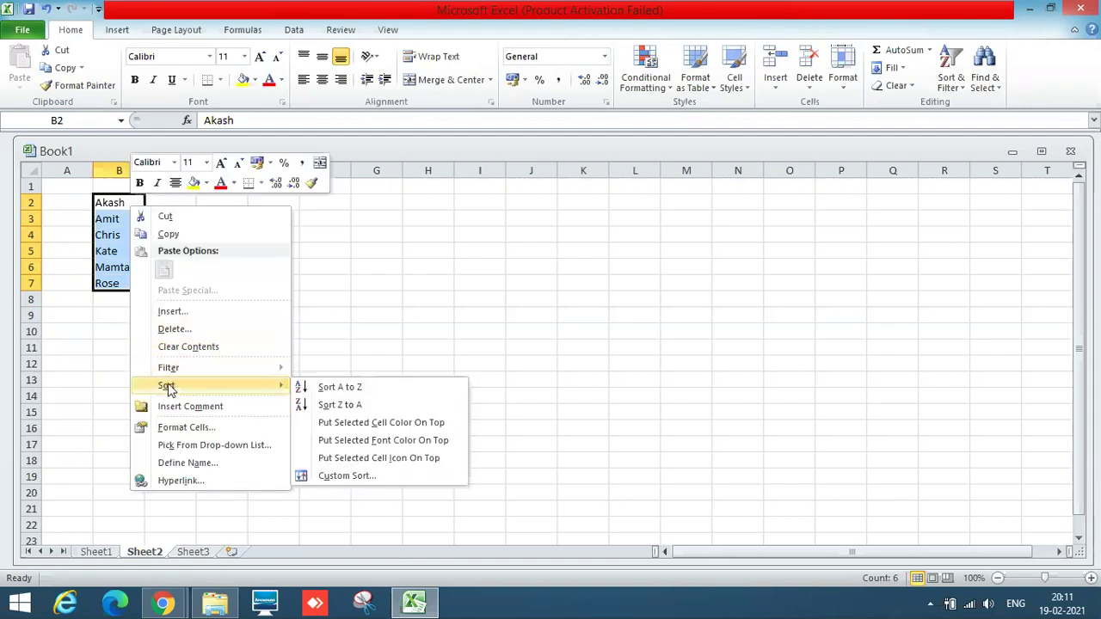
pyautogui.click(344, 404)
pyautogui.click(185, 250)
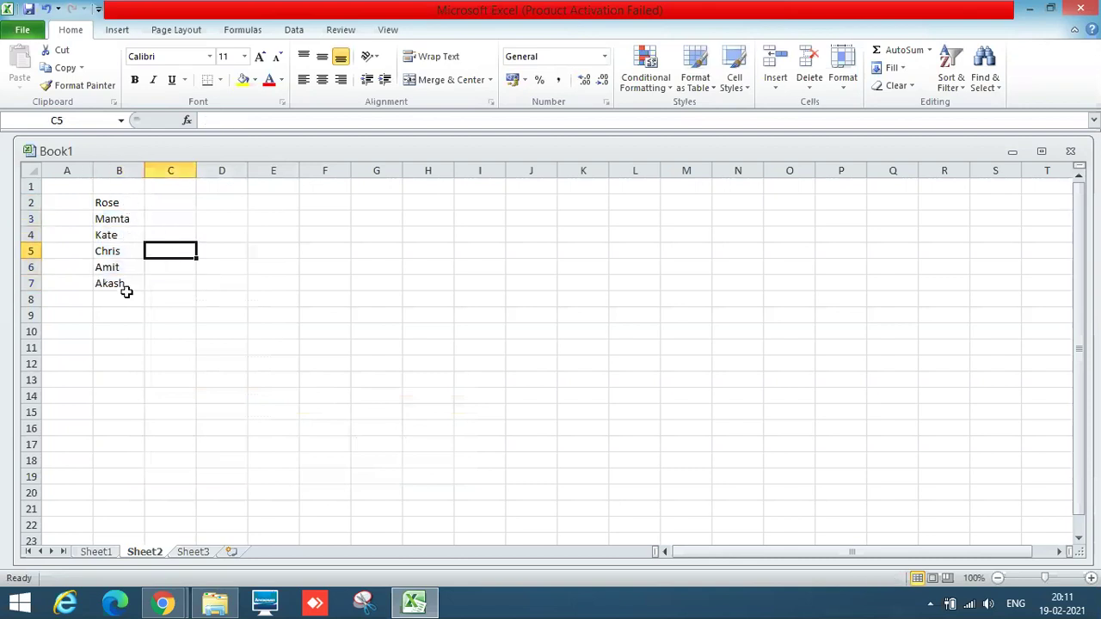
pyautogui.click(127, 203)
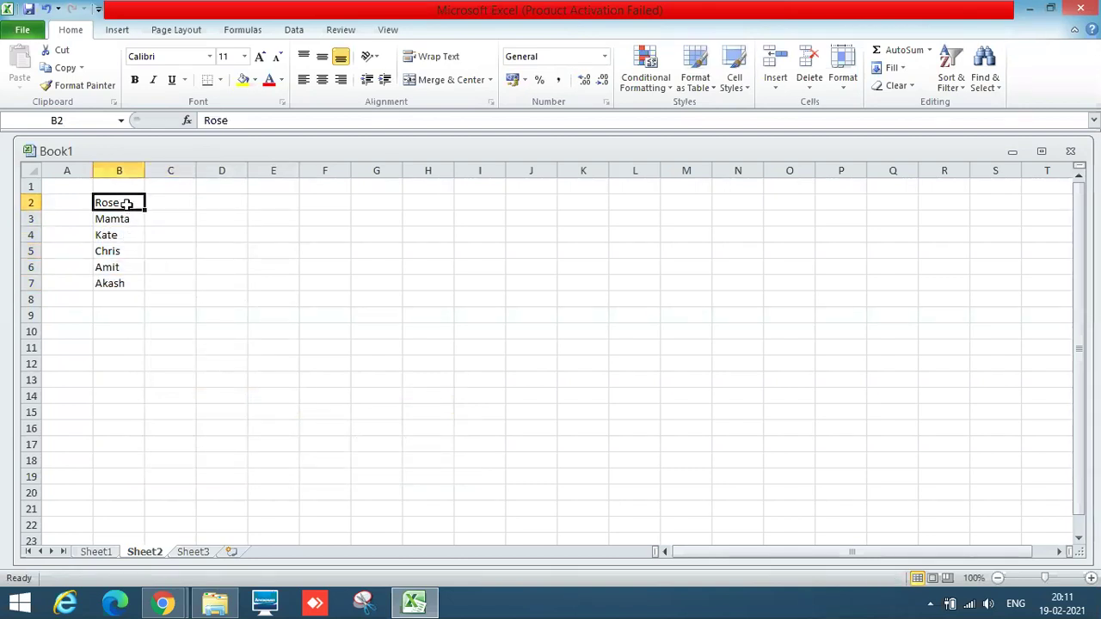
pyautogui.rightClick(127, 203)
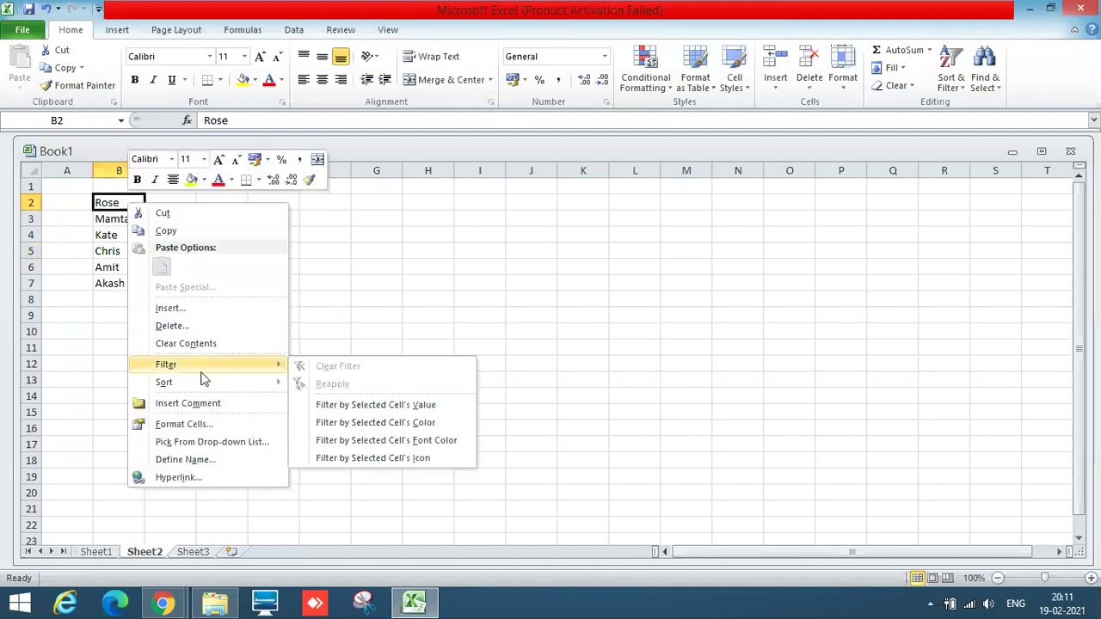
pyautogui.click(369, 283)
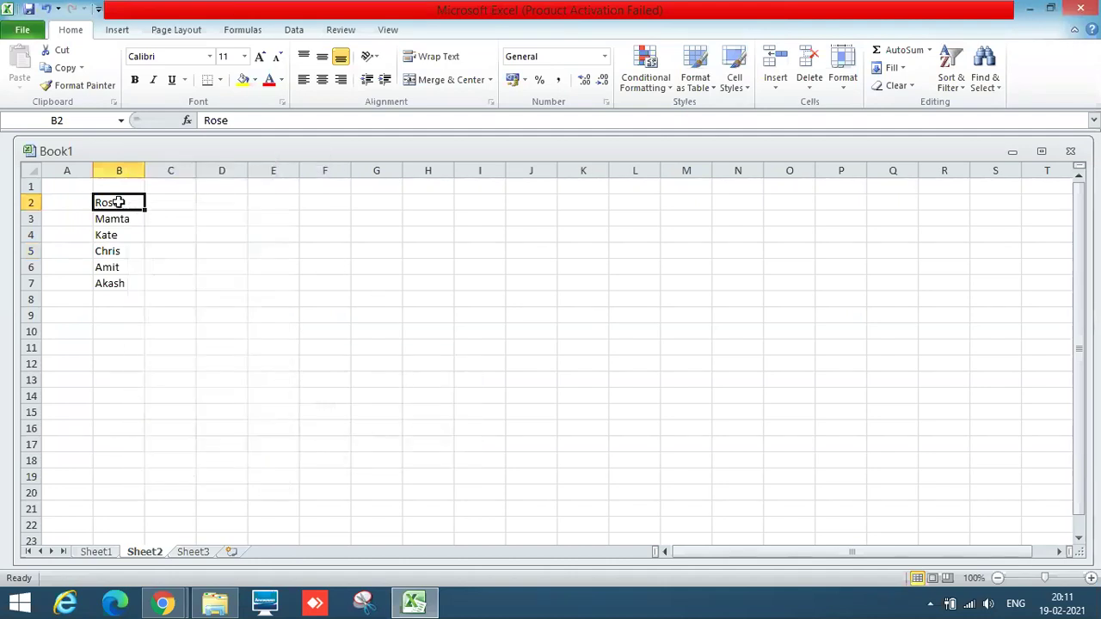
pyautogui.click(121, 219)
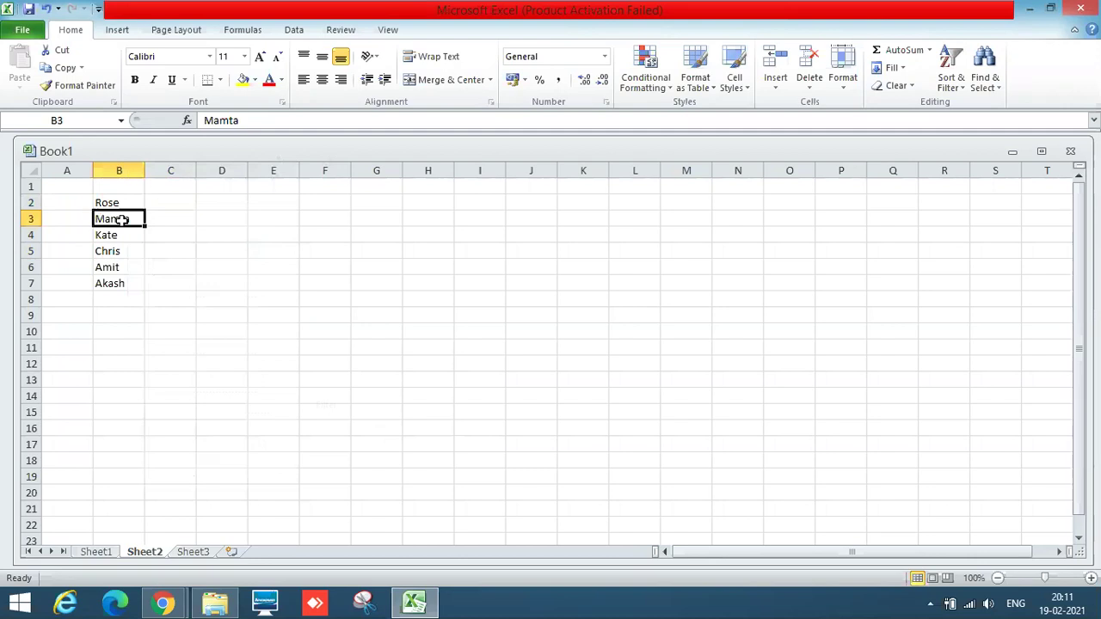
pyautogui.click(178, 203)
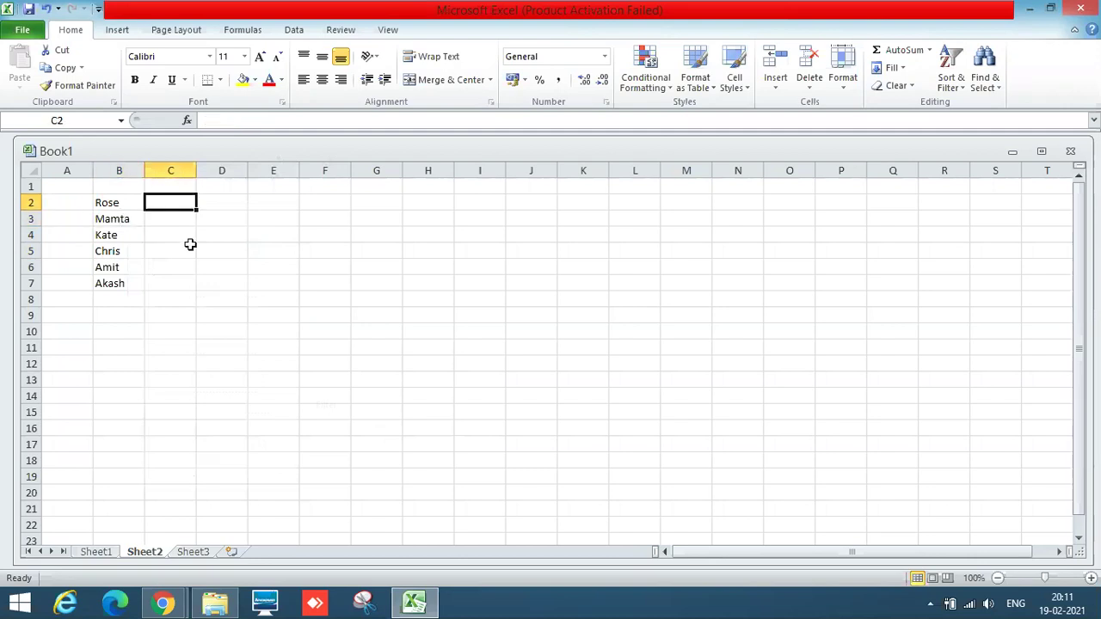
# Add the column headings Name, Dept and Salary in cells B1 to D1 above the name list
pyautogui.click(127, 190)
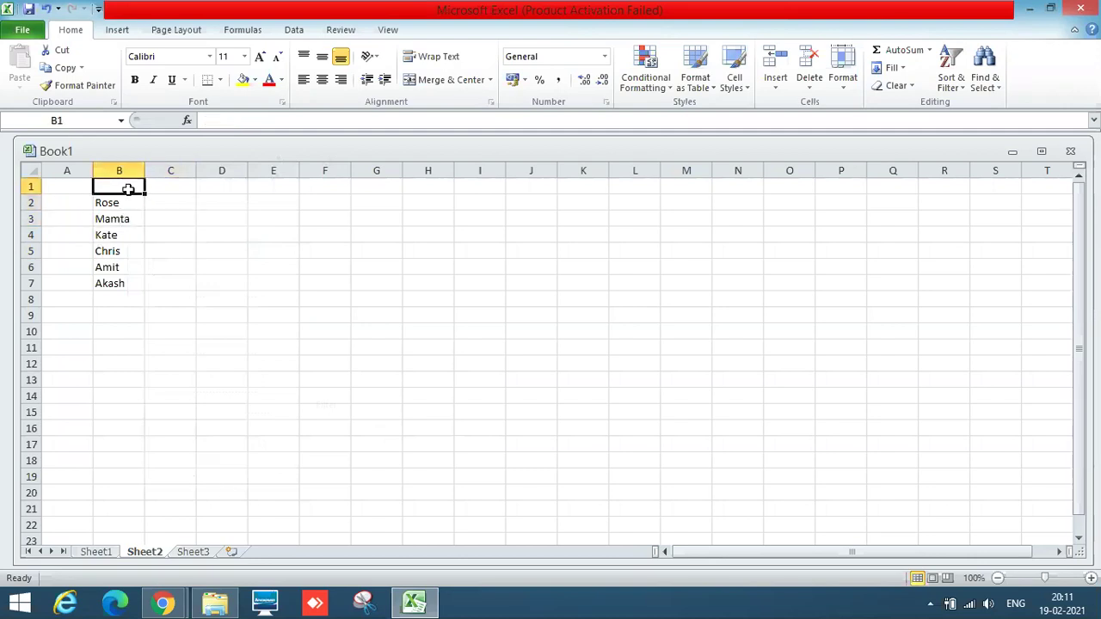
pyautogui.write('Name')
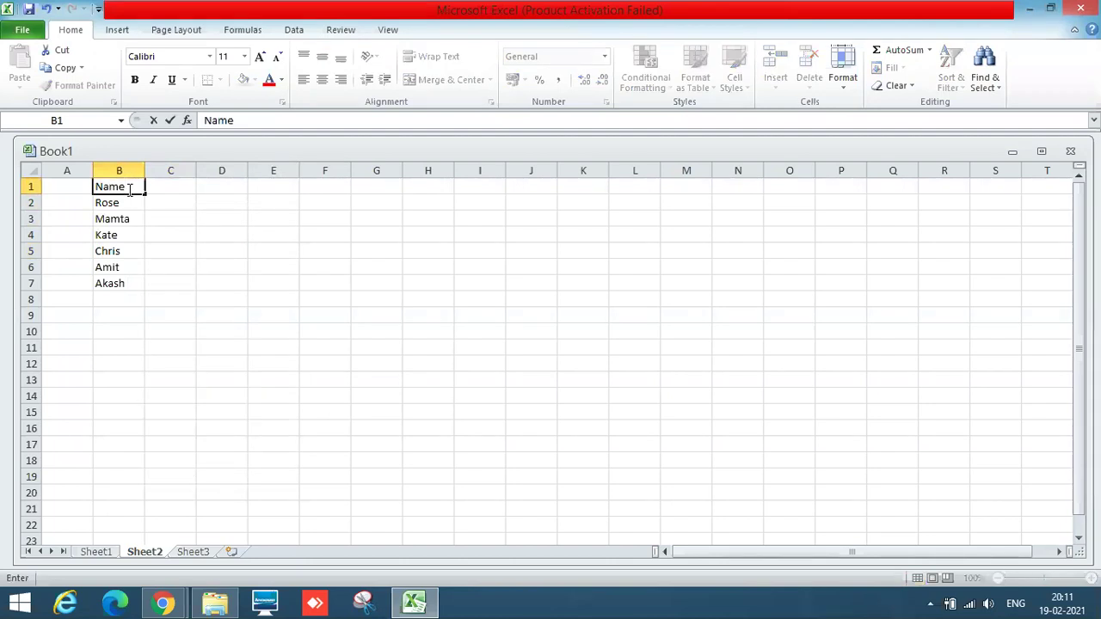
pyautogui.press('Tab')
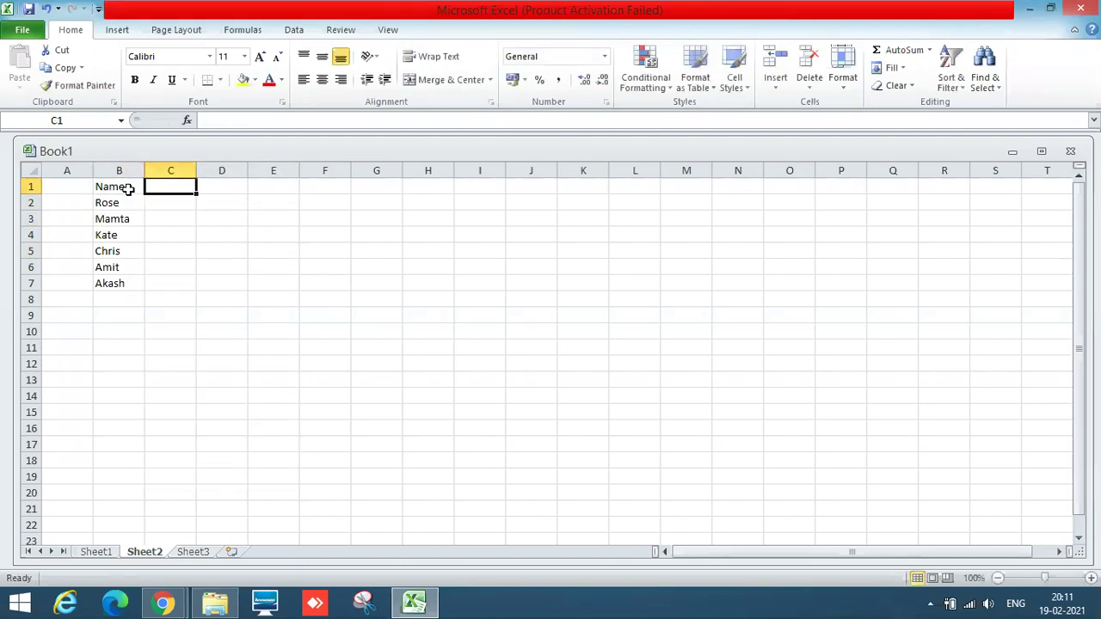
pyautogui.write('Dept')
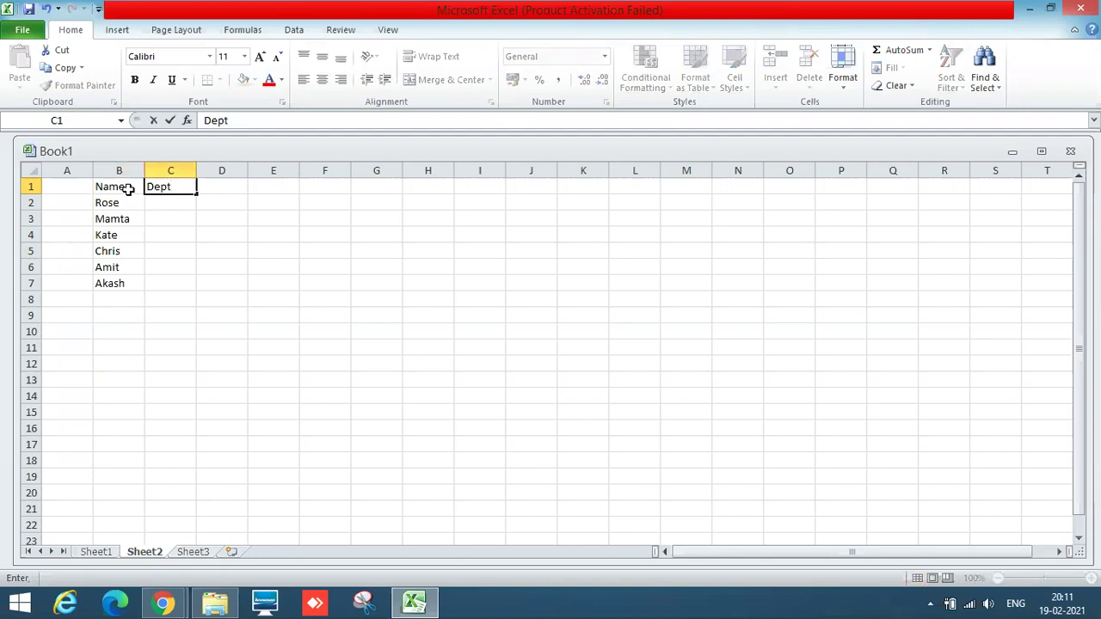
pyautogui.press('Tab')
pyautogui.write('Salary')
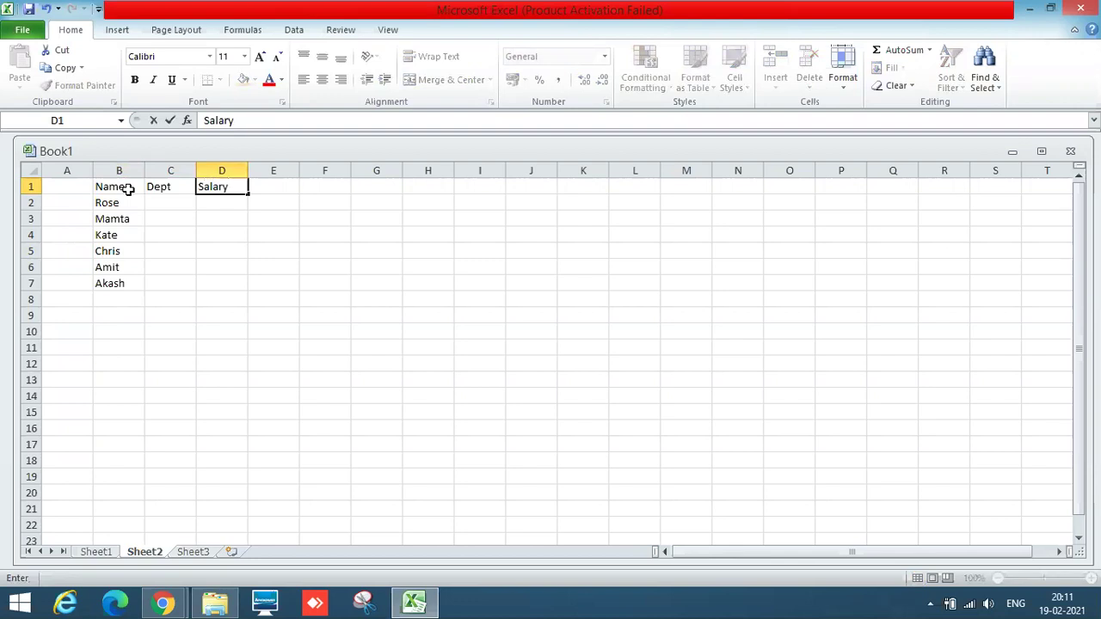
pyautogui.press('Return')
# Enter Accounts as the department in C2 and copy it to C4 and C7
pyautogui.press('Left')
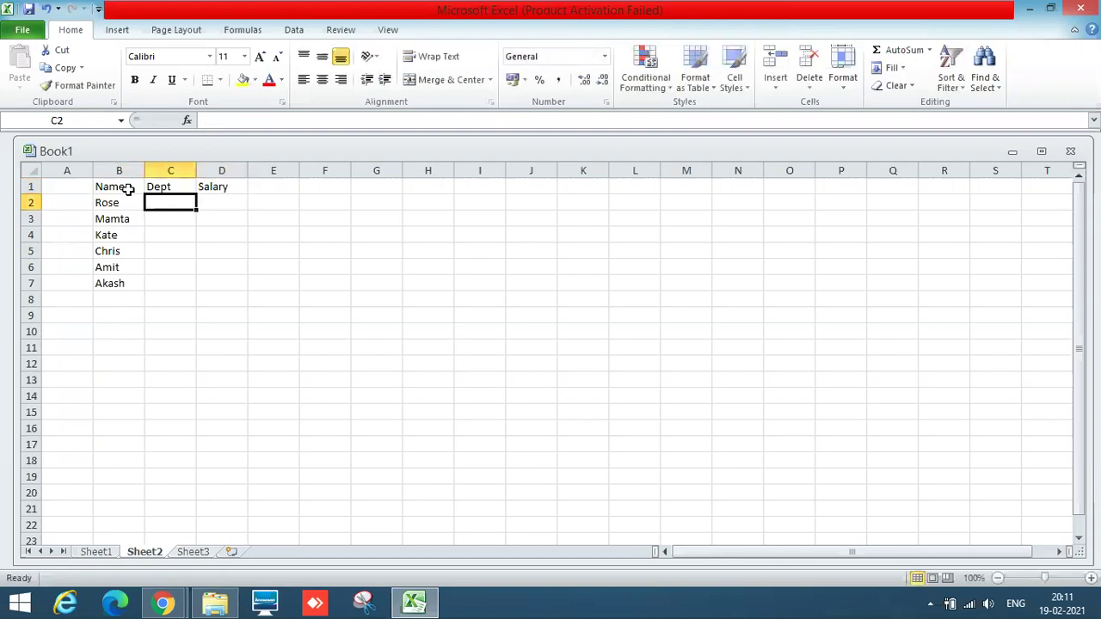
pyautogui.write('Accounts')
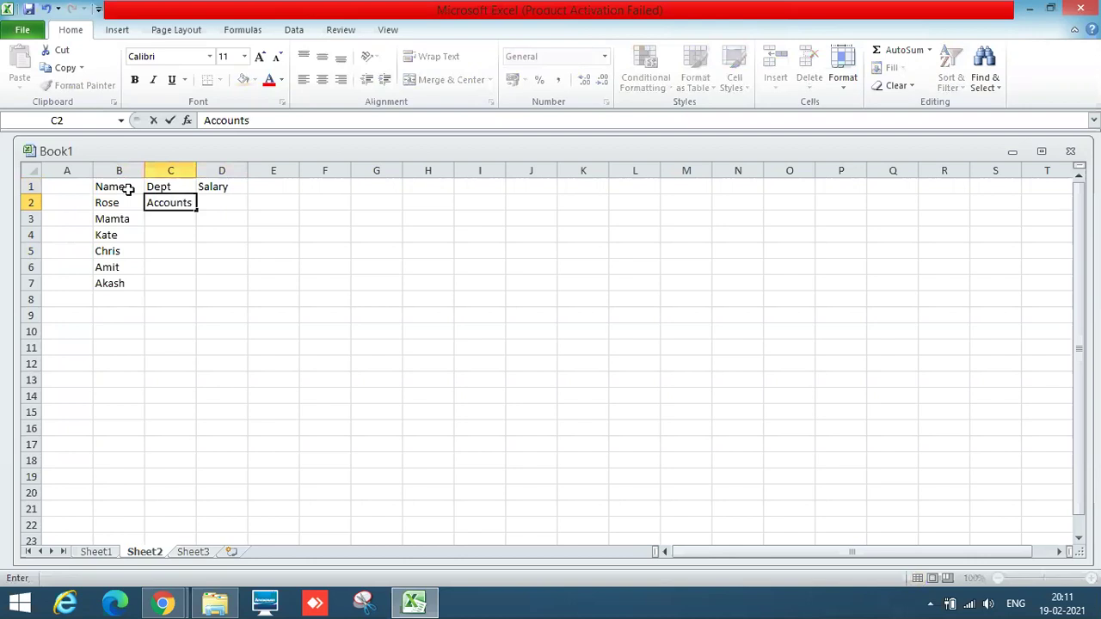
pyautogui.press('Return')
pyautogui.press('Down')
pyautogui.press('Up')
pyautogui.press('Up')
pyautogui.hotkey('ctrl', 'c')
pyautogui.press('Down')
pyautogui.press('Down')
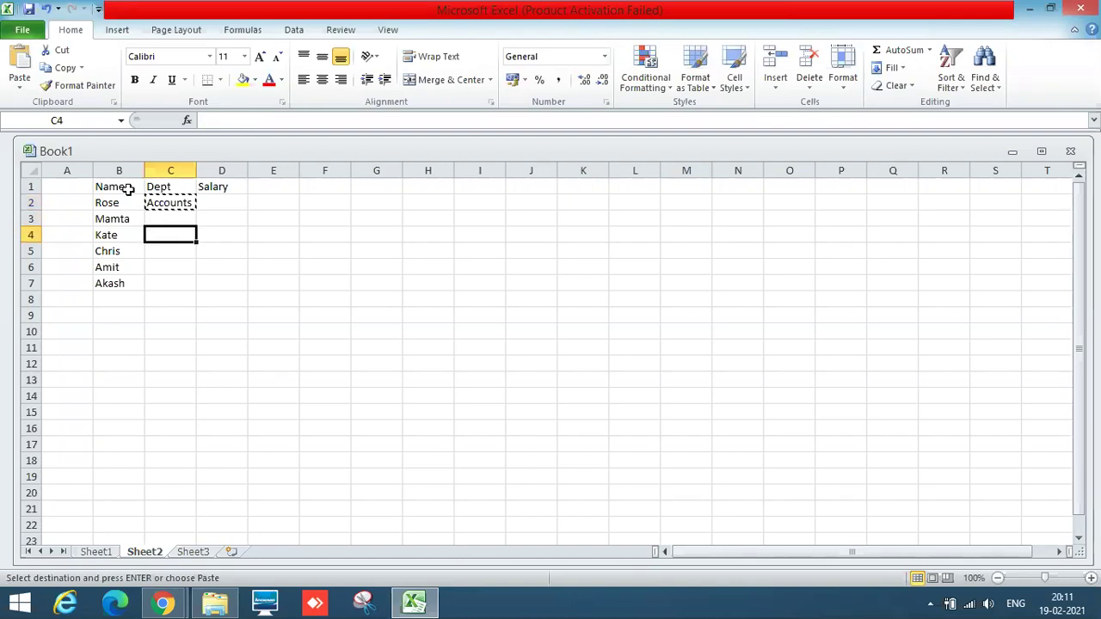
pyautogui.hotkey('ctrl', 'v')
pyautogui.press('Down')
pyautogui.press('Down')
pyautogui.press('Down')
pyautogui.hotkey('ctrl', 'v')
pyautogui.press('Escape')
# Fill the empty Dept cells with Marketing in C3, HR in C5 and Sales in C6
pyautogui.press('Up')
pyautogui.press('Up')
pyautogui.press('Up')
pyautogui.press('Up')
pyautogui.write('M')
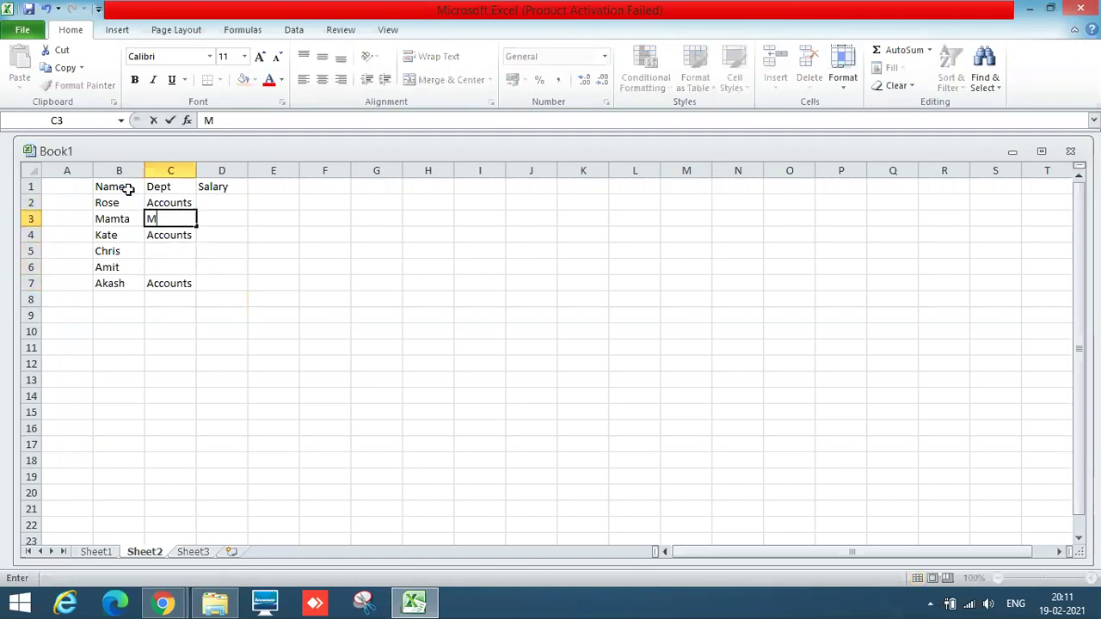
pyautogui.write('arketing')
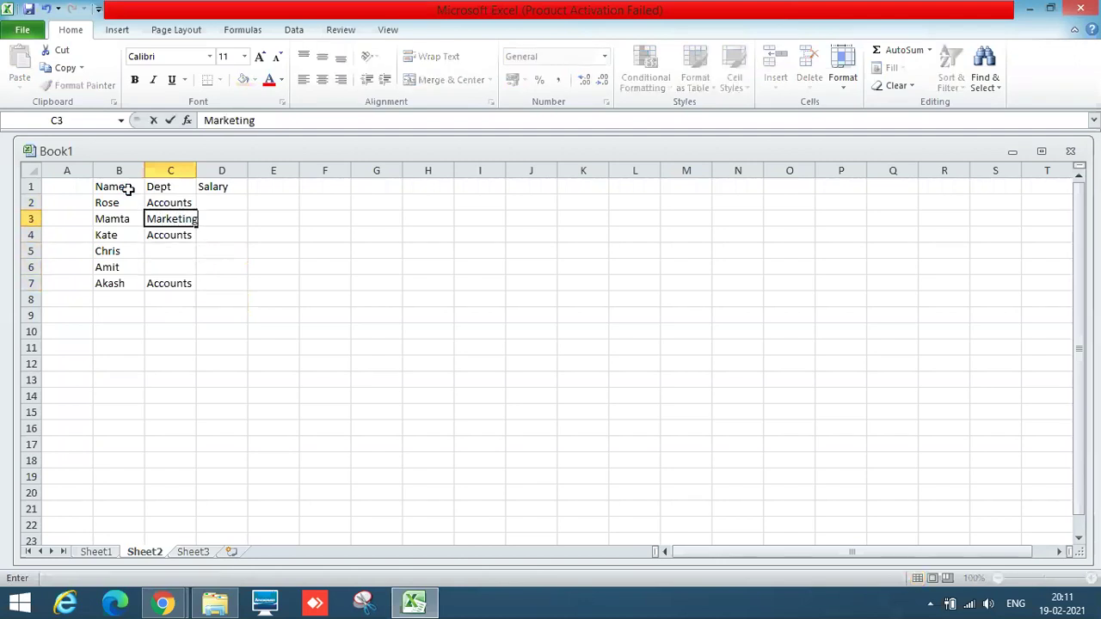
pyautogui.press('Return')
pyautogui.press('Down')
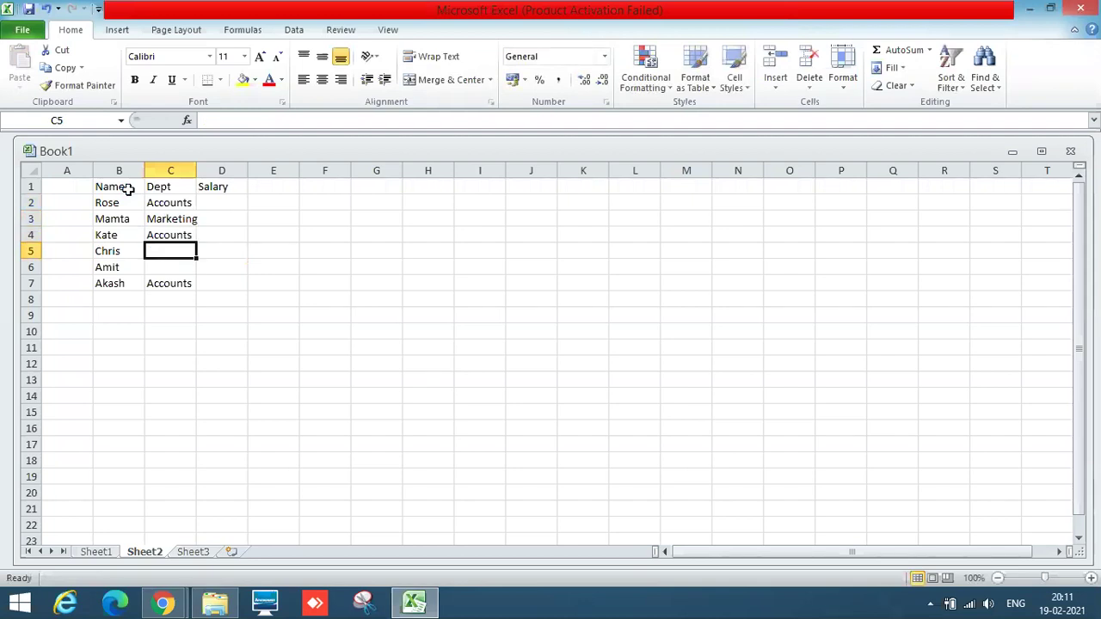
pyautogui.write('HR')
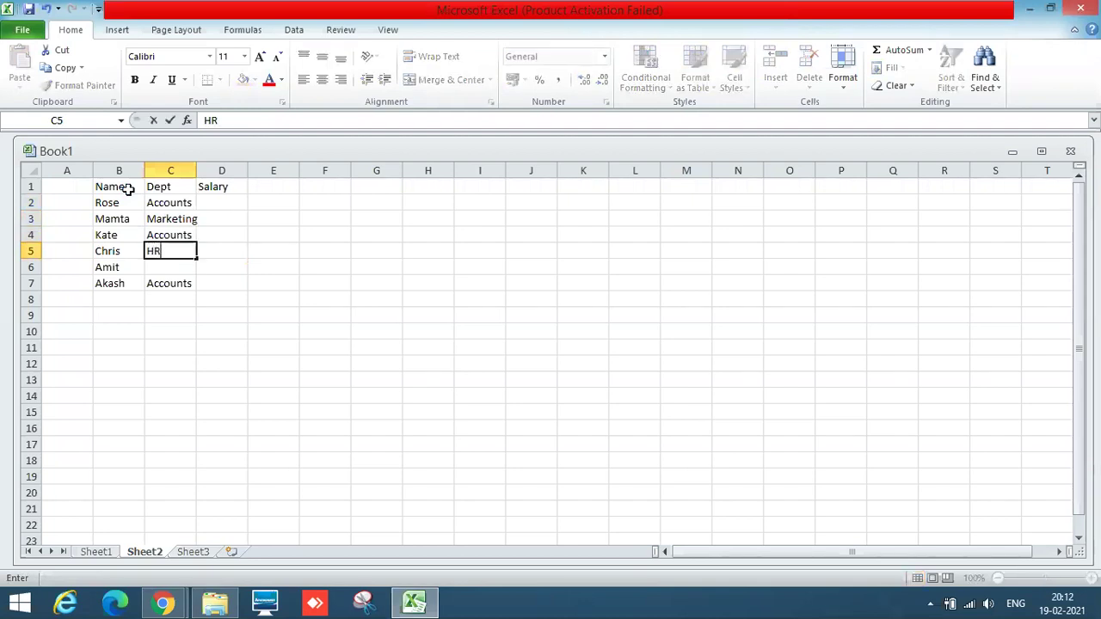
pyautogui.press('Return')
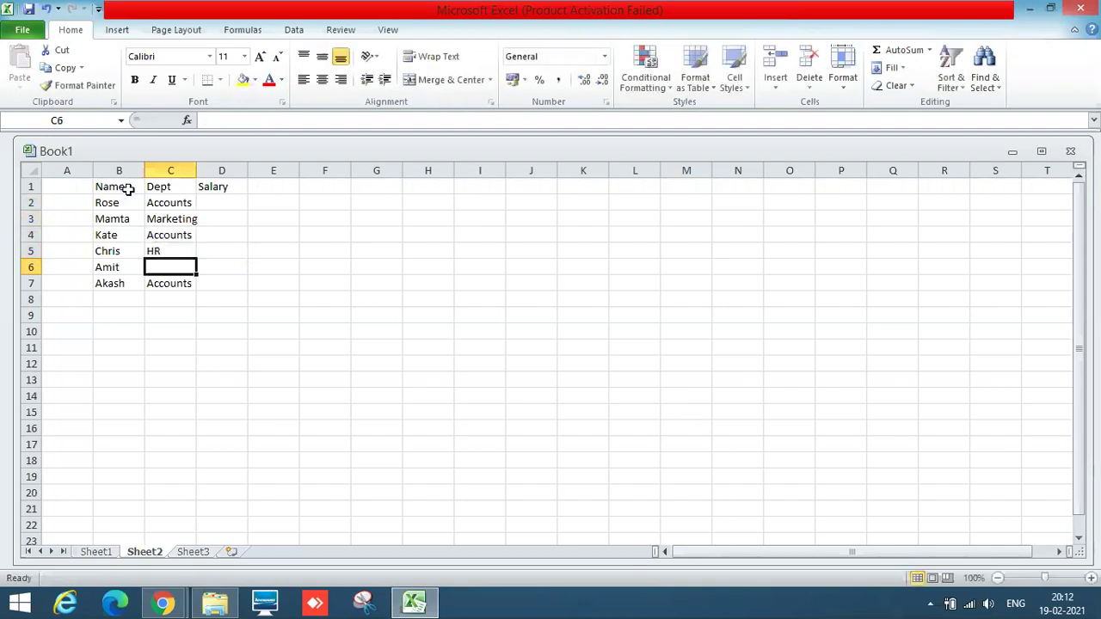
pyautogui.write('Sal')
pyautogui.press('Return')
# Enter the salaries 45000 in D2 and 60000 in D3
pyautogui.press('Up')
pyautogui.press('Up')
pyautogui.press('Up')
pyautogui.press('Up')
pyautogui.press('Up')
pyautogui.press('Right')
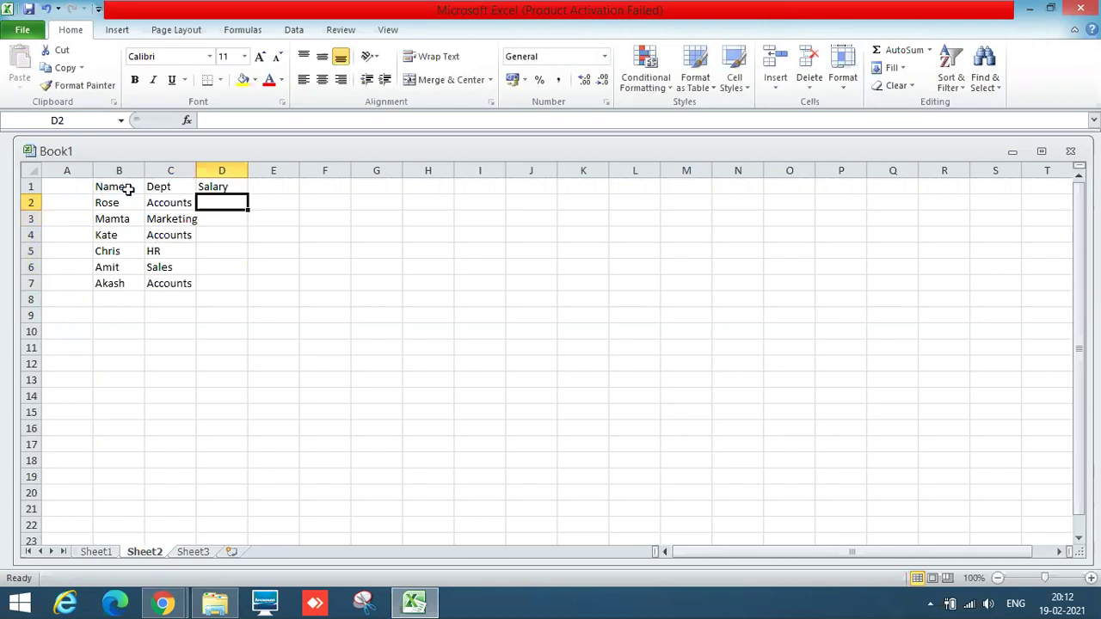
pyautogui.write('45000')
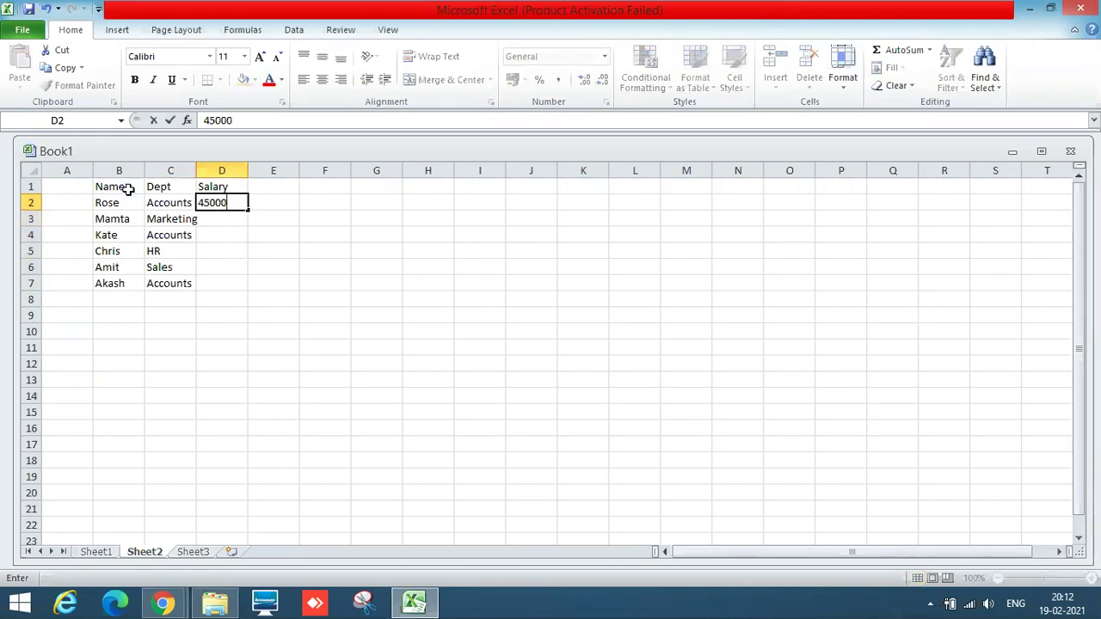
pyautogui.press('Return')
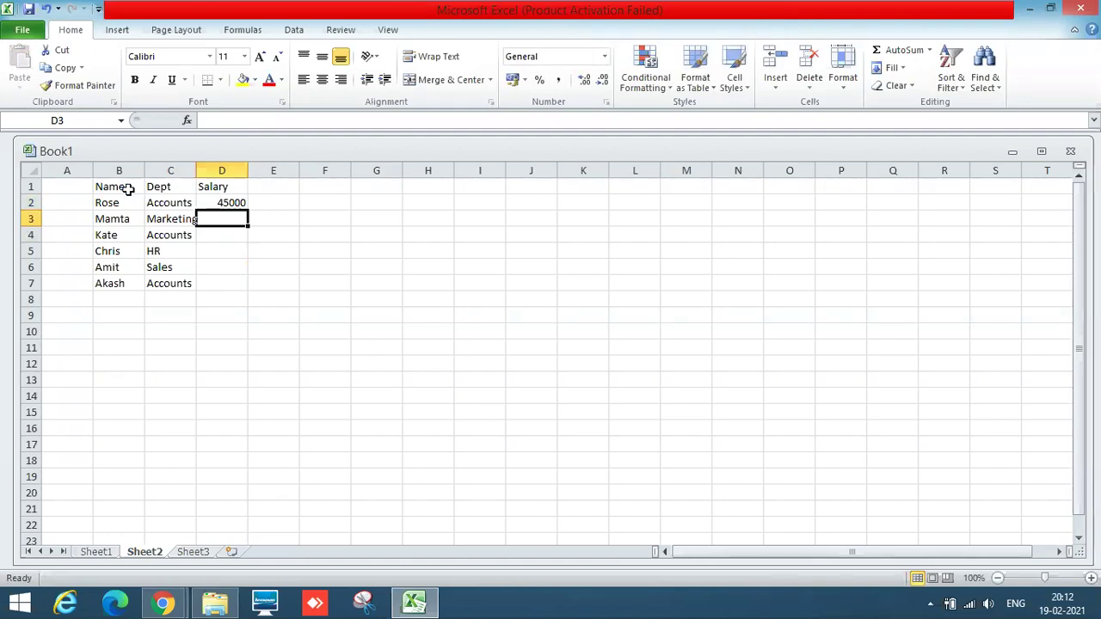
pyautogui.write('60000')
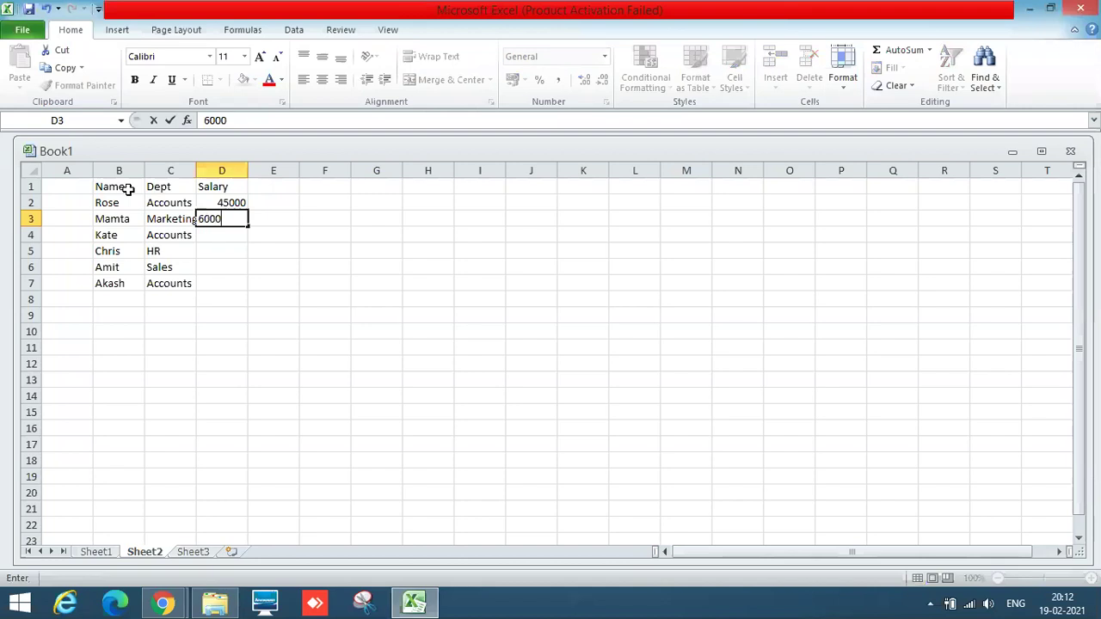
pyautogui.press('Return')
# Copy the 45000 salary from D2 to the other Accounts rows, cells D4 and D7
pyautogui.press('Up')
pyautogui.press('Up')
pyautogui.hotkey('ctrl', 'c')
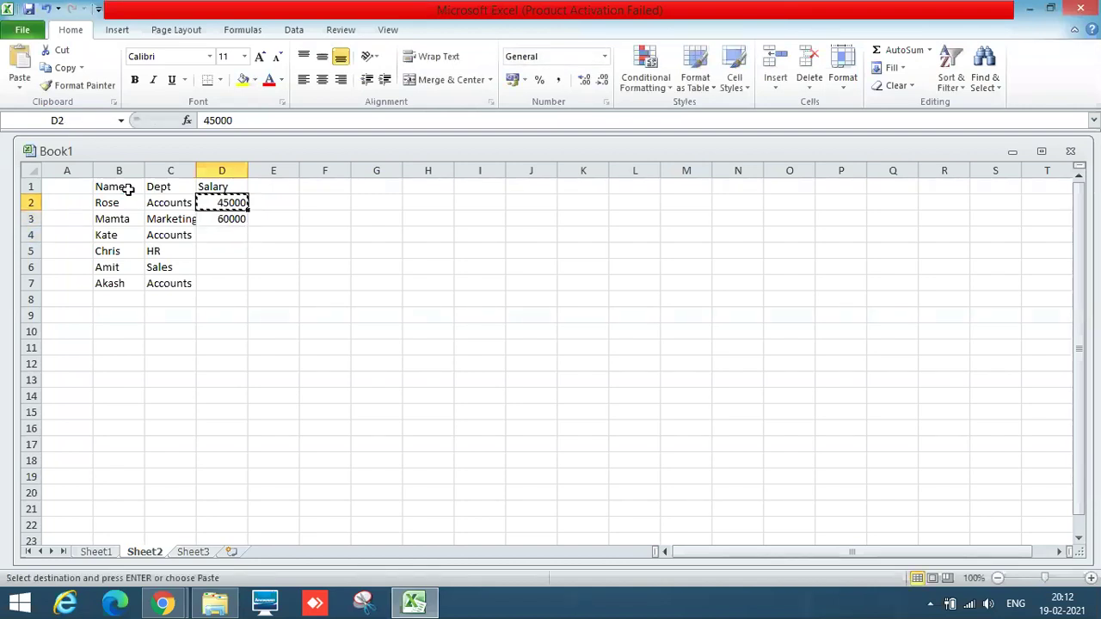
pyautogui.press('Down')
pyautogui.press('Down')
pyautogui.hotkey('ctrl', 'v')
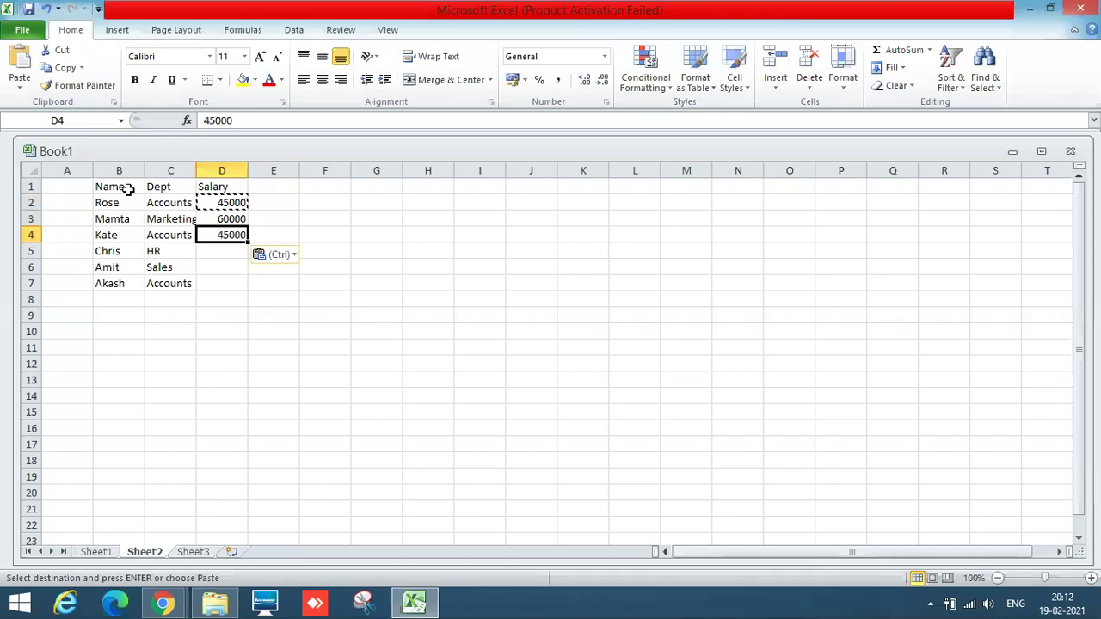
pyautogui.press('Down')
pyautogui.press('Right')
pyautogui.press('Right')
pyautogui.press('Left')
pyautogui.press('Left')
pyautogui.press('Down')
pyautogui.press('Down')
pyautogui.hotkey('ctrl', 'v')
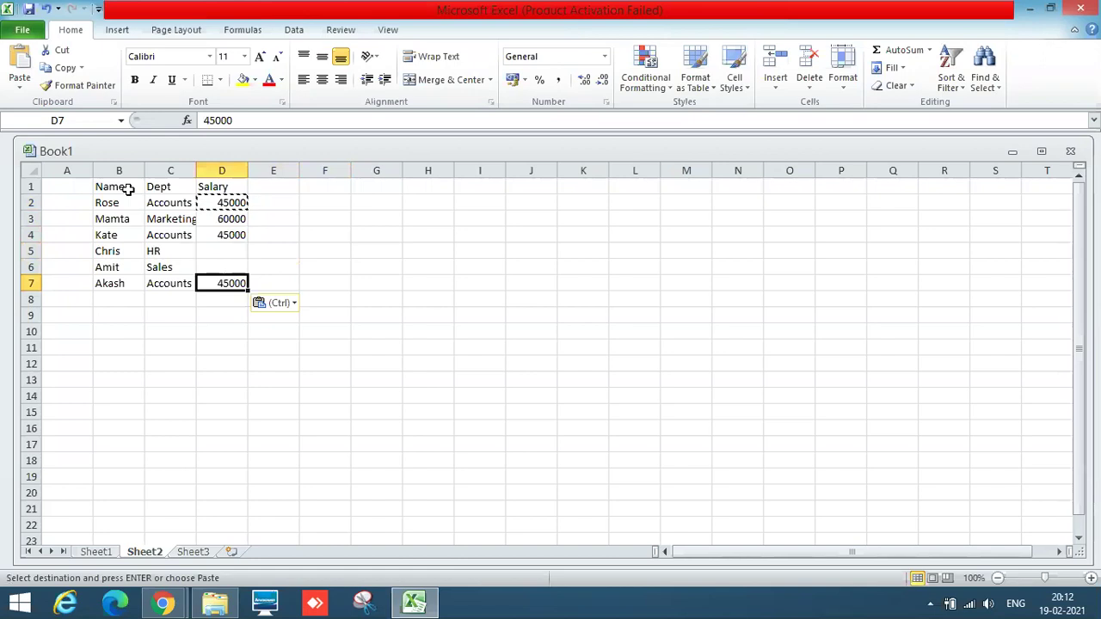
# Enter the remaining salaries, 90000 in D5 for HR and 35000 in D6 for Sales
pyautogui.press('Up')
pyautogui.press('Up')
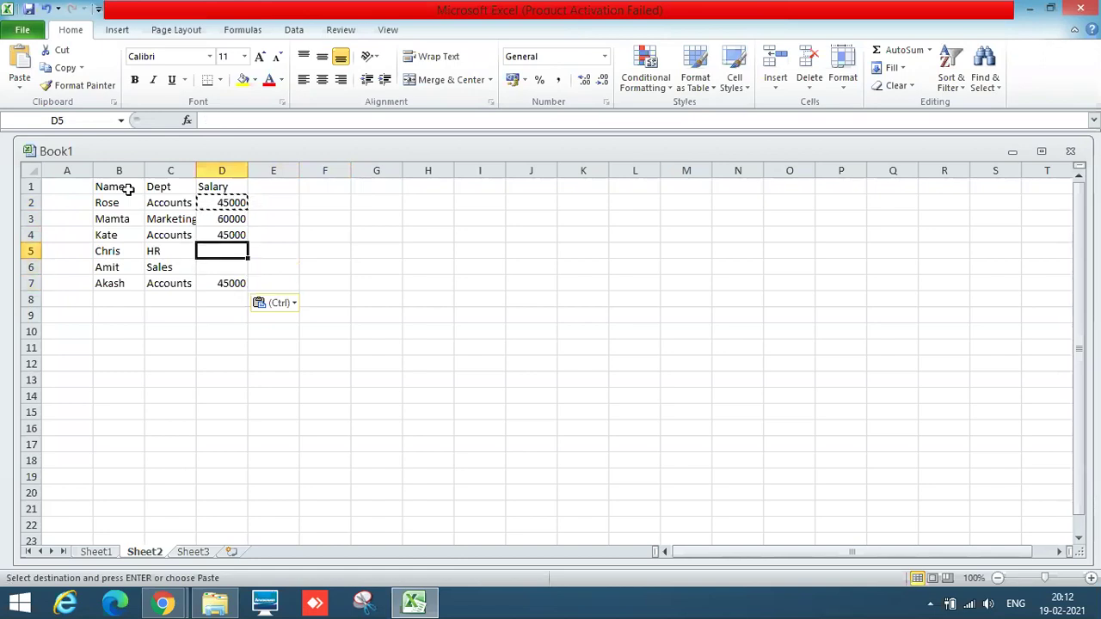
pyautogui.write('900')
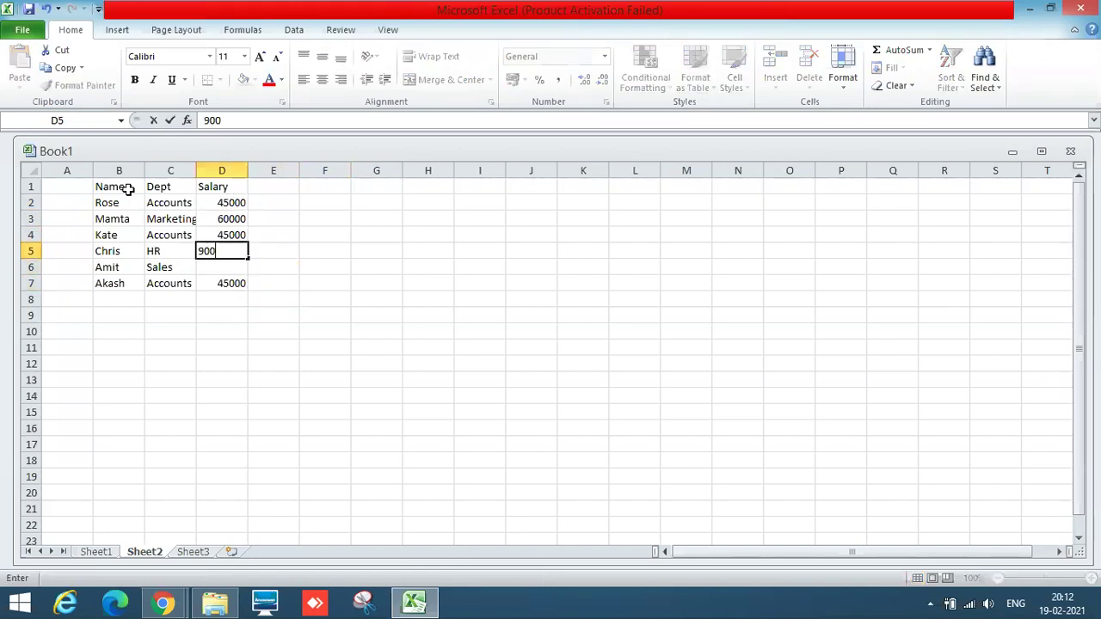
pyautogui.write('00')
pyautogui.press('Return')
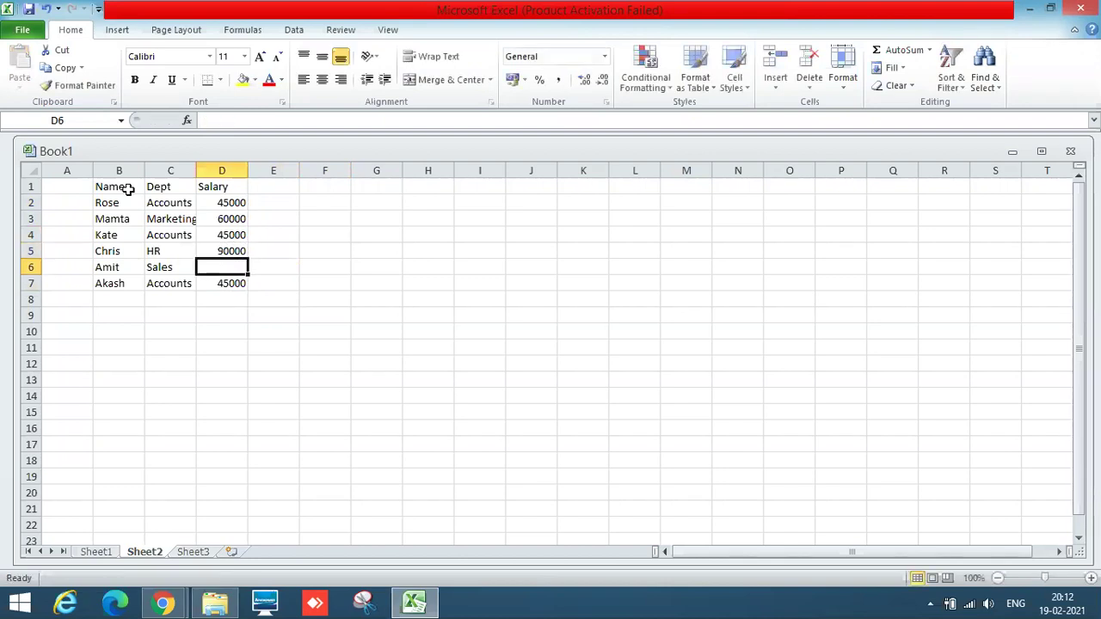
pyautogui.write('35000')
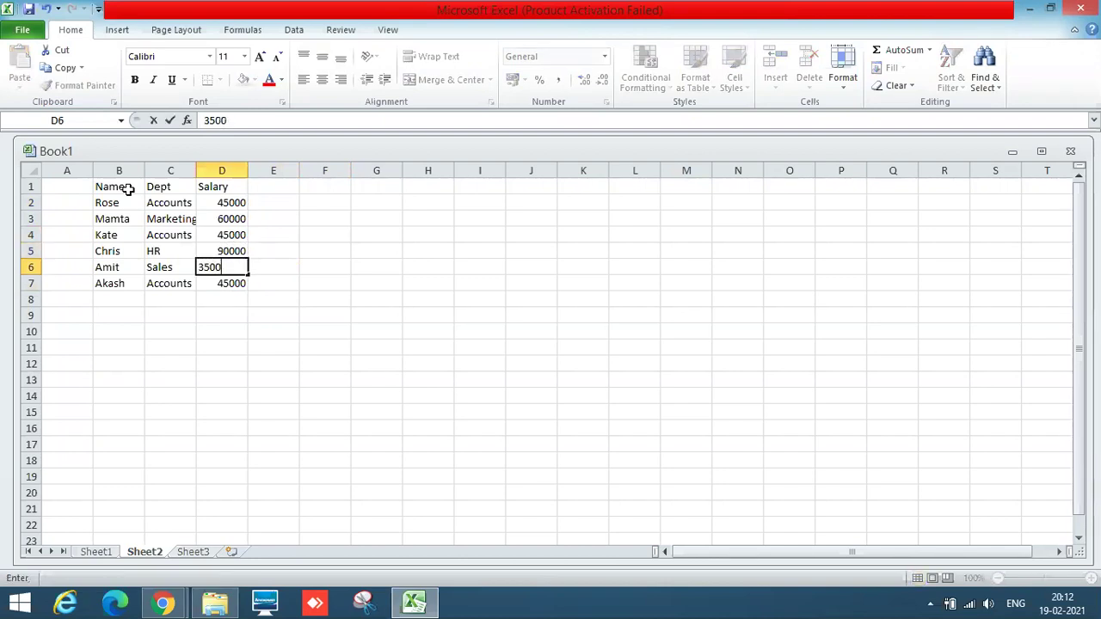
pyautogui.press('Return')
# Highlight the Accounts cells C2 and C4 with a yellow fill
pyautogui.press('Up')
pyautogui.press('Up')
pyautogui.press('Up')
pyautogui.press('Up')
pyautogui.press('Left')
pyautogui.press('Up')
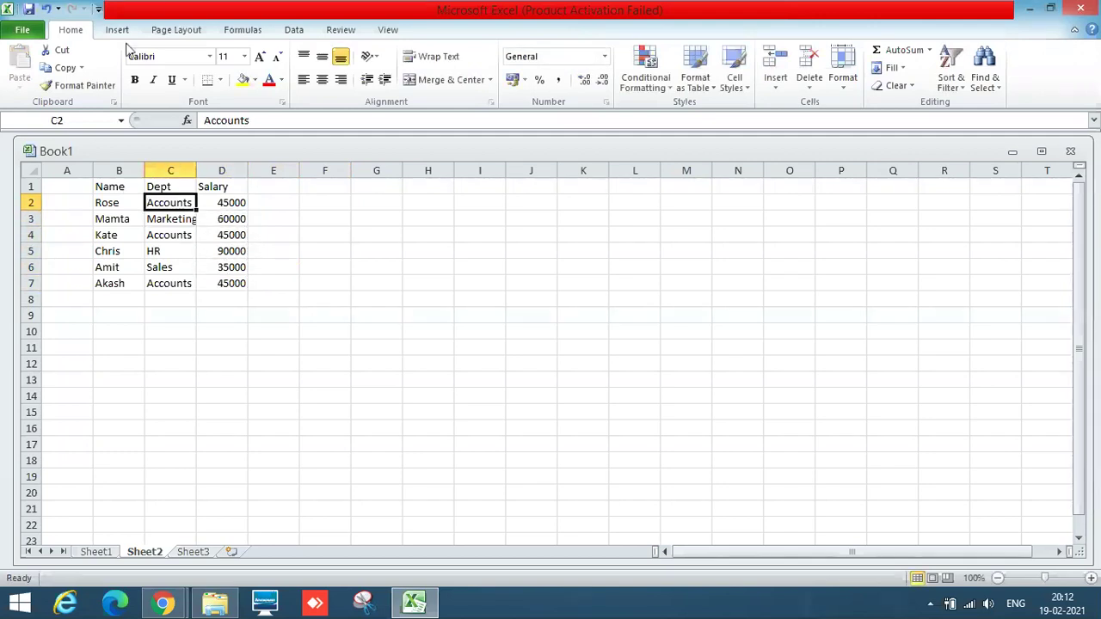
pyautogui.click(245, 82)
pyautogui.click(169, 239)
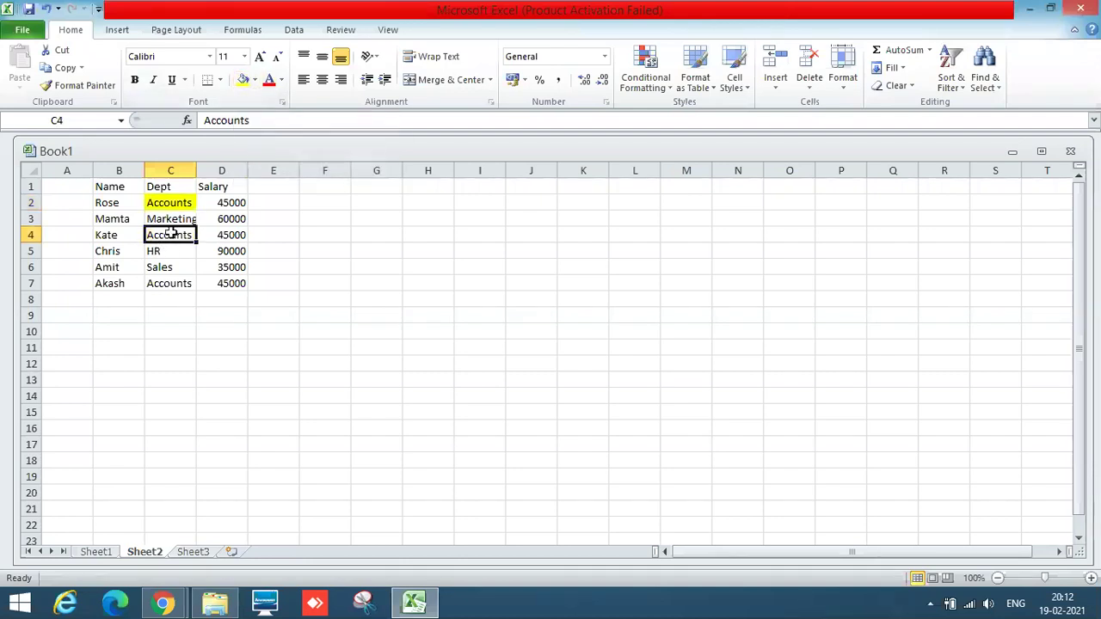
pyautogui.click(245, 83)
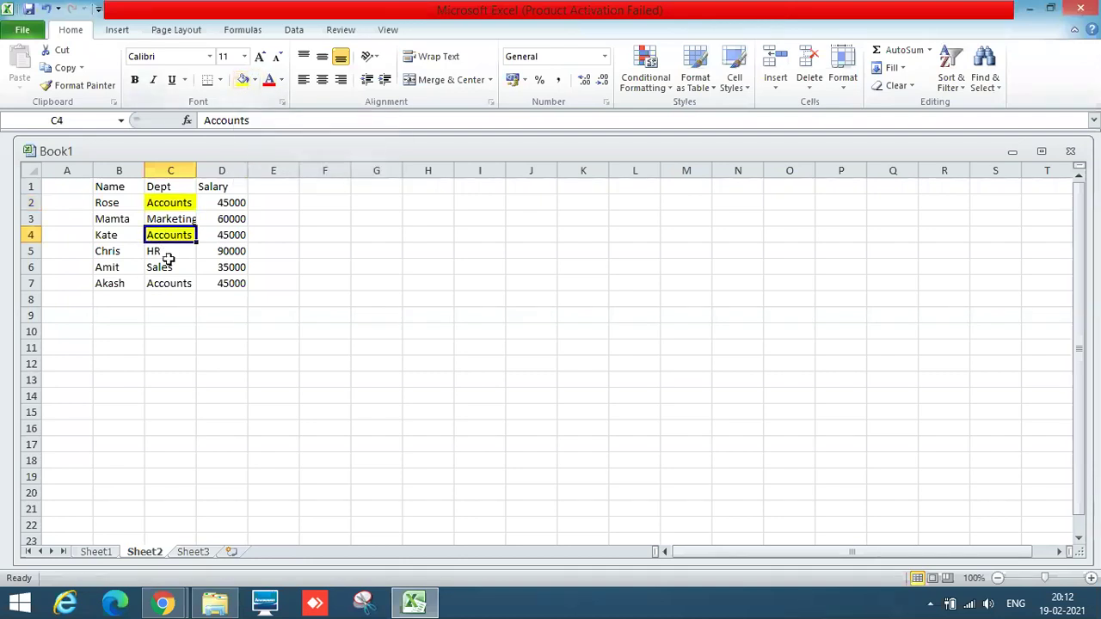
# Fill the Accounts cell C7 with yellow and colour the Marketing and HR text in C3 and C5 red
pyautogui.click(170, 284)
pyautogui.click(244, 80)
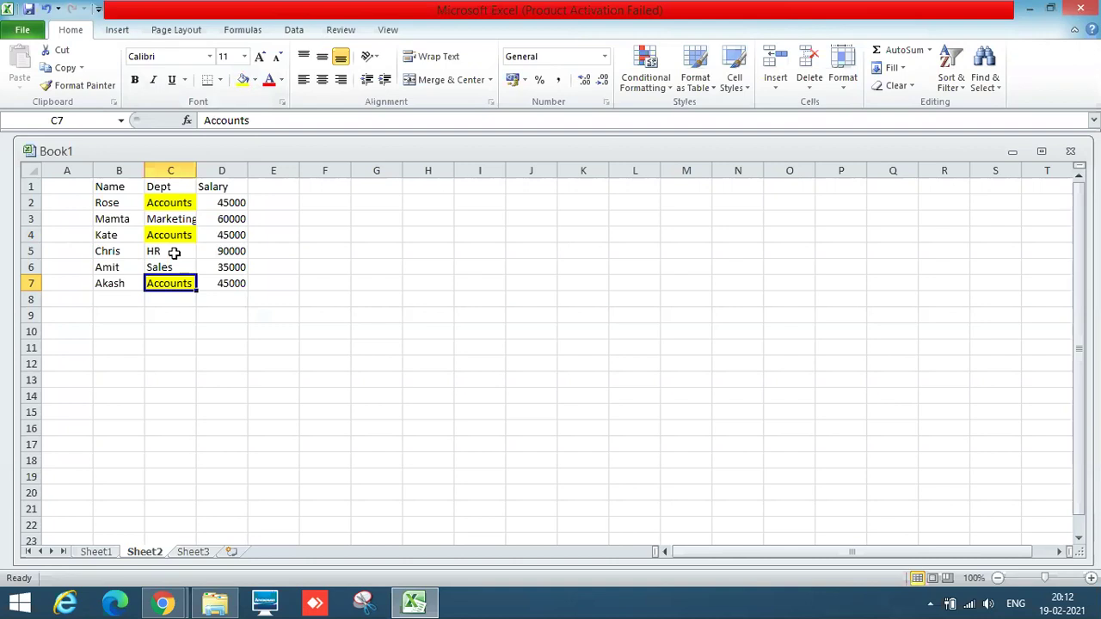
pyautogui.click(173, 220)
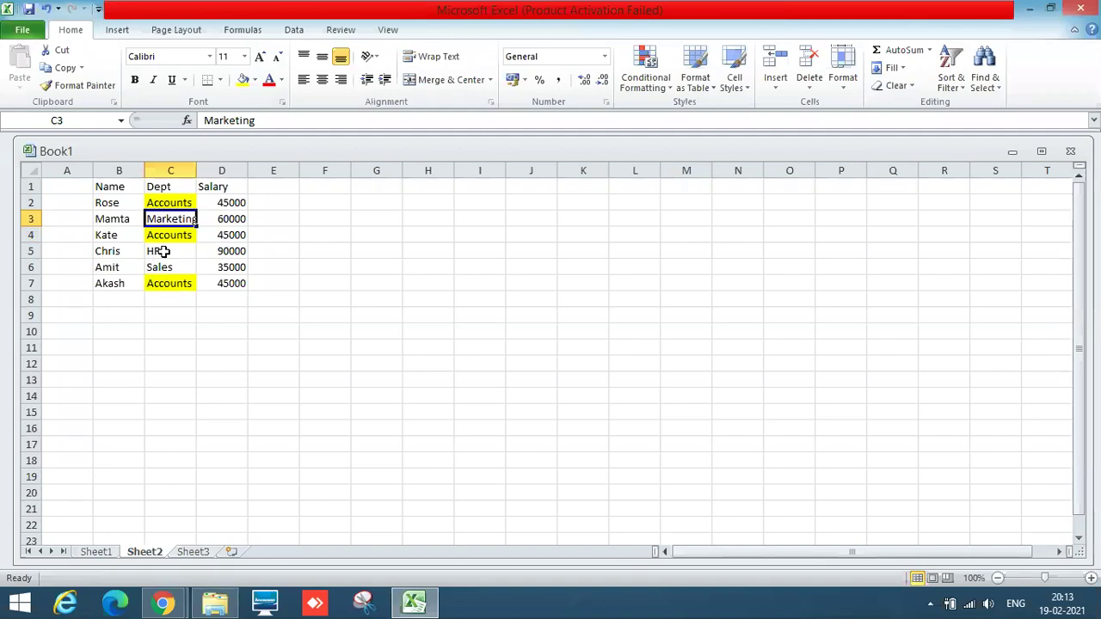
pyautogui.click(269, 82)
pyautogui.click(166, 252)
pyautogui.click(270, 86)
pyautogui.click(350, 399)
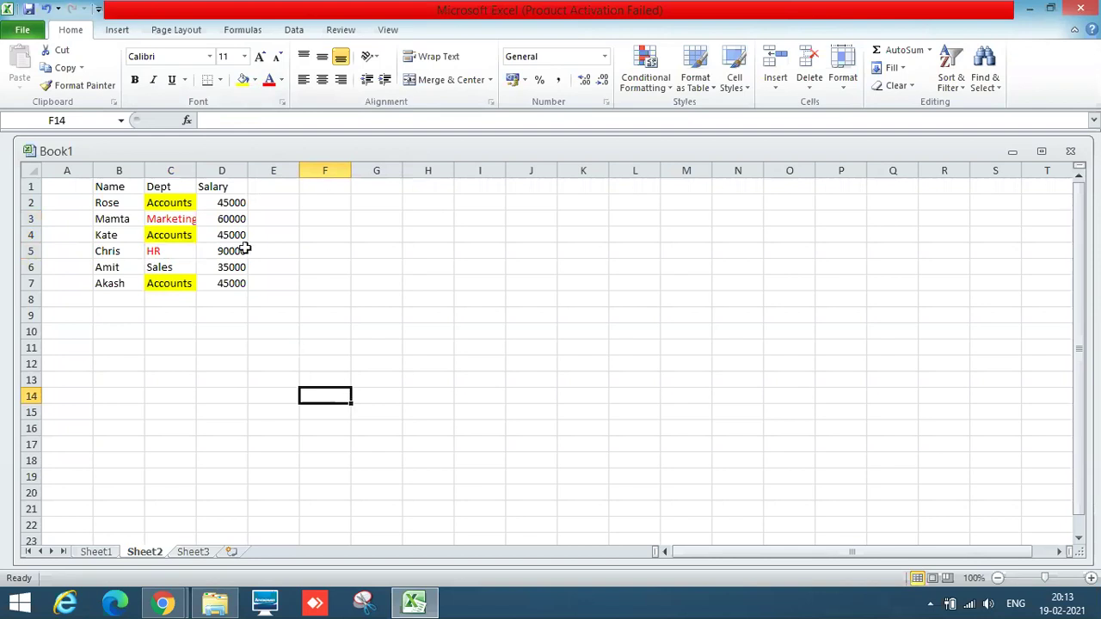
# Filter the table by the value of cell C2 so only the Accounts rows show
pyautogui.click(182, 201)
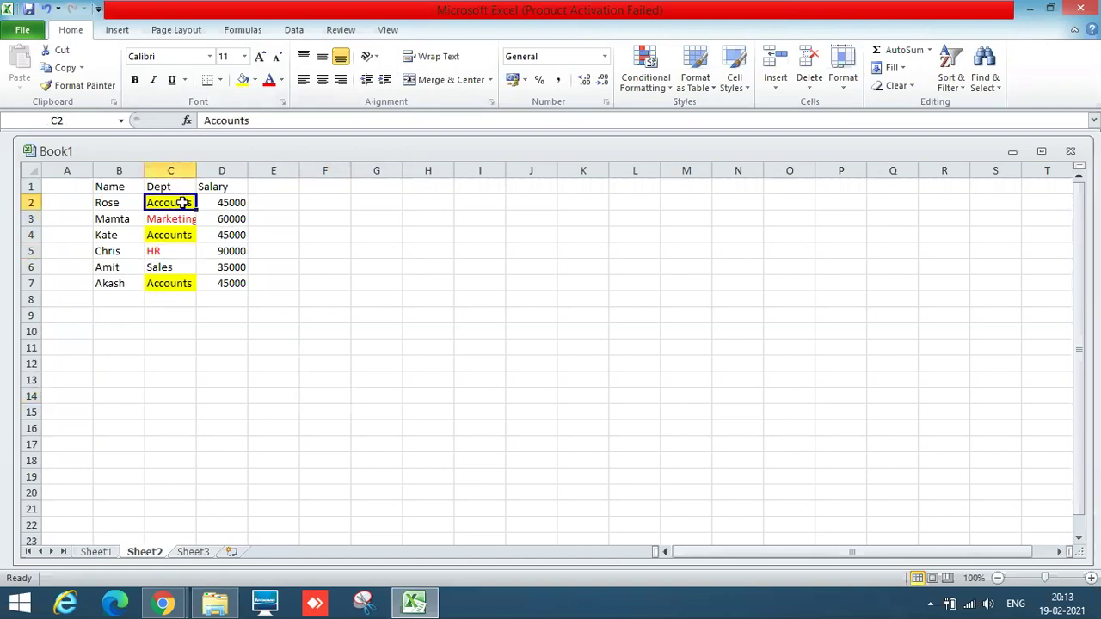
pyautogui.rightClick(182, 202)
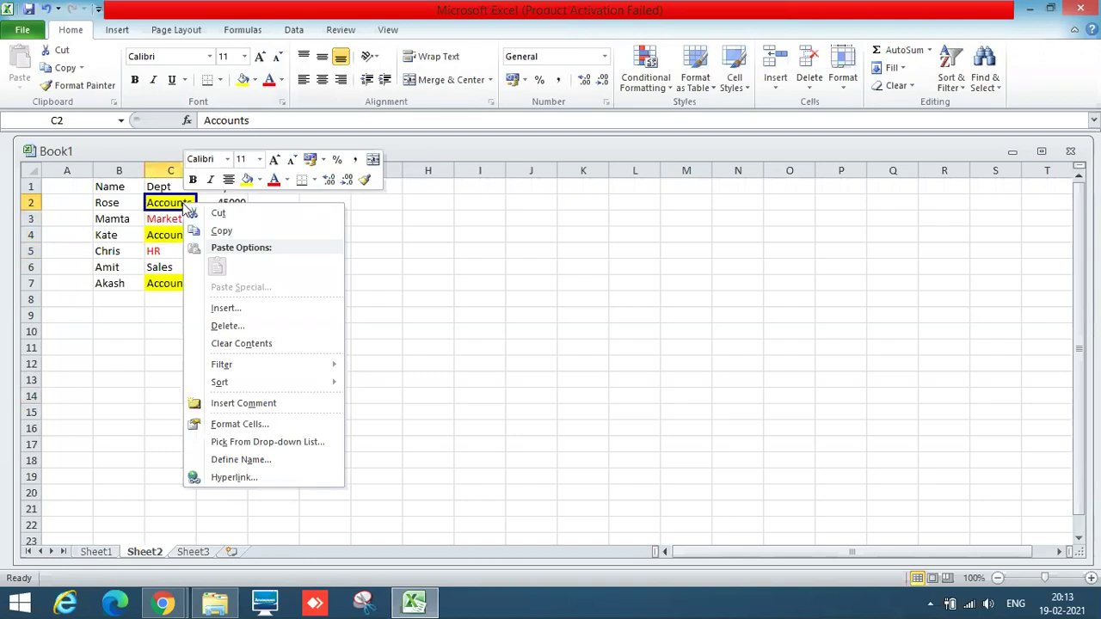
pyautogui.moveTo(241, 368)
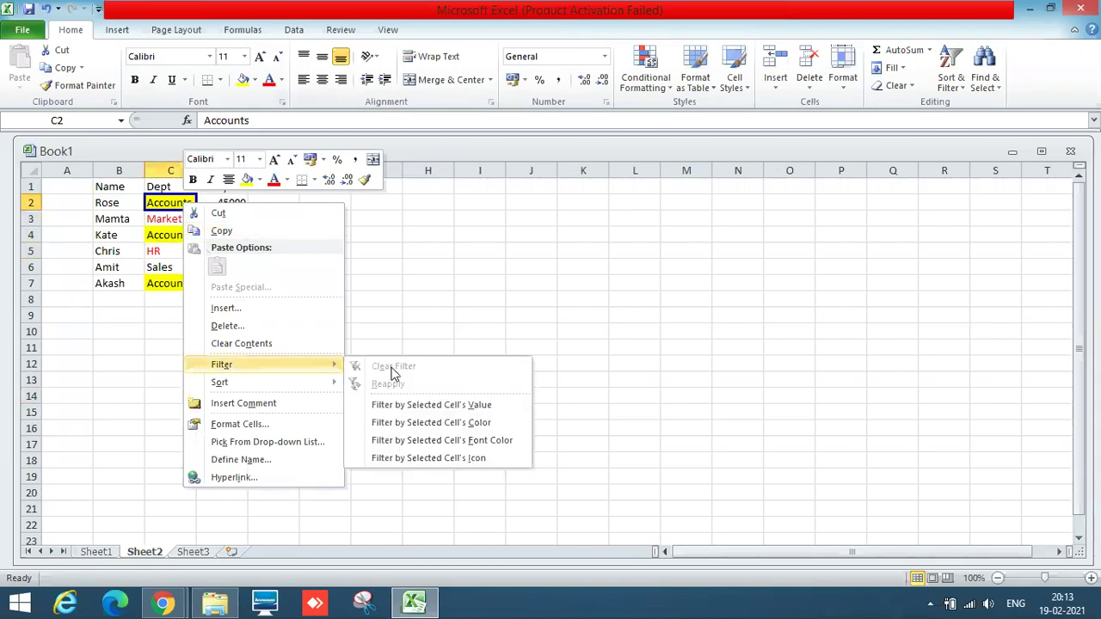
pyautogui.click(396, 410)
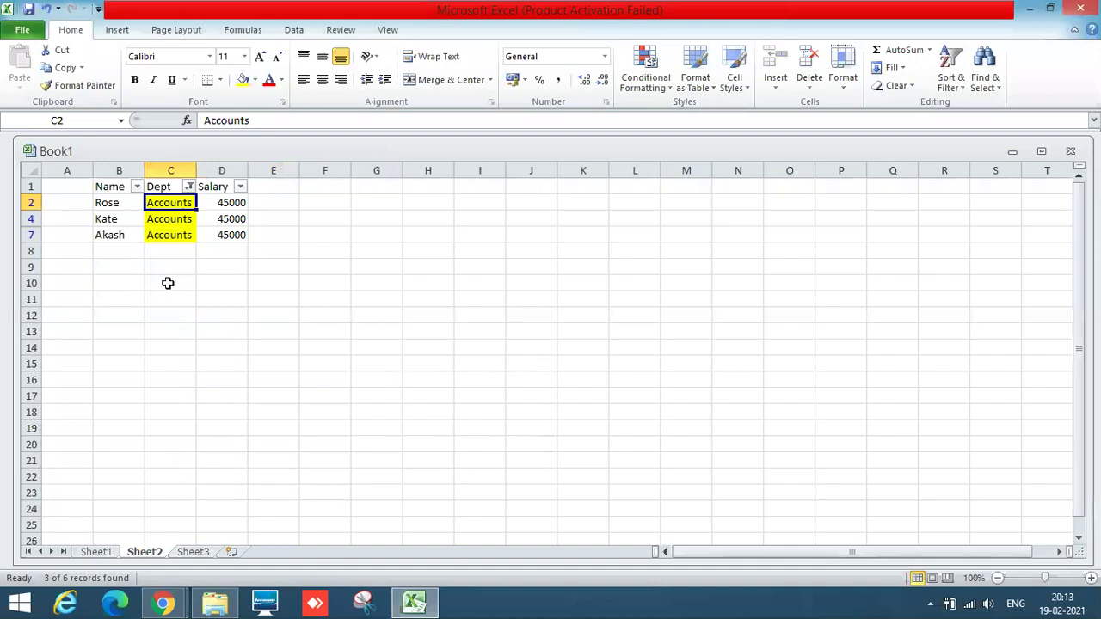
# Add Marketing to the departments shown by the Dept filter and widen column C to fit its contents
pyautogui.click(188, 186)
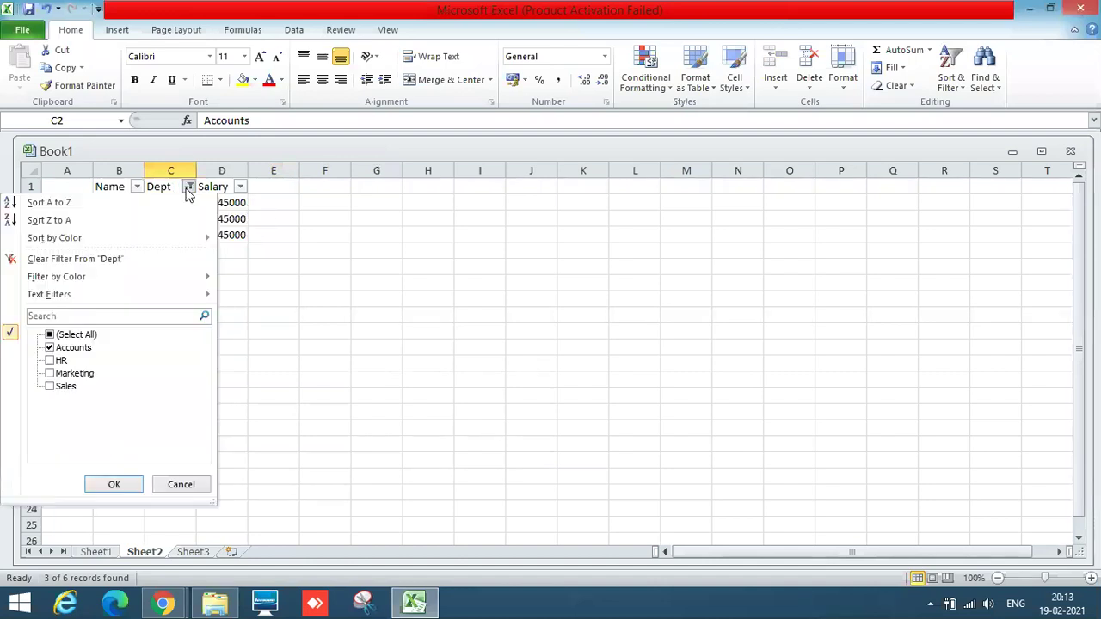
pyautogui.click(50, 349)
pyautogui.click(50, 348)
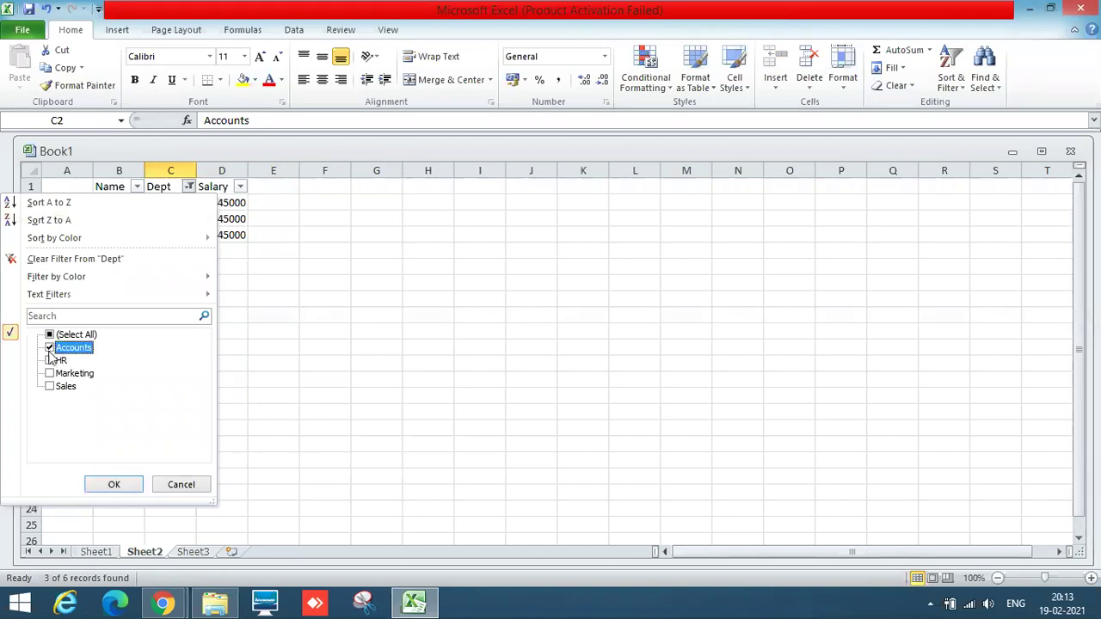
pyautogui.click(49, 373)
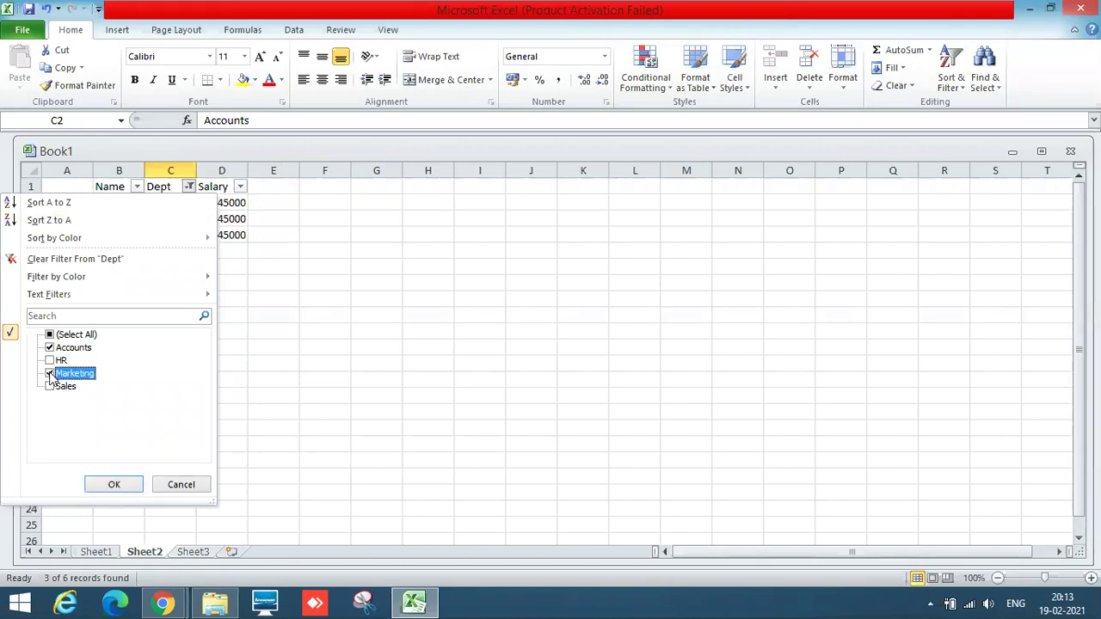
pyautogui.click(113, 487)
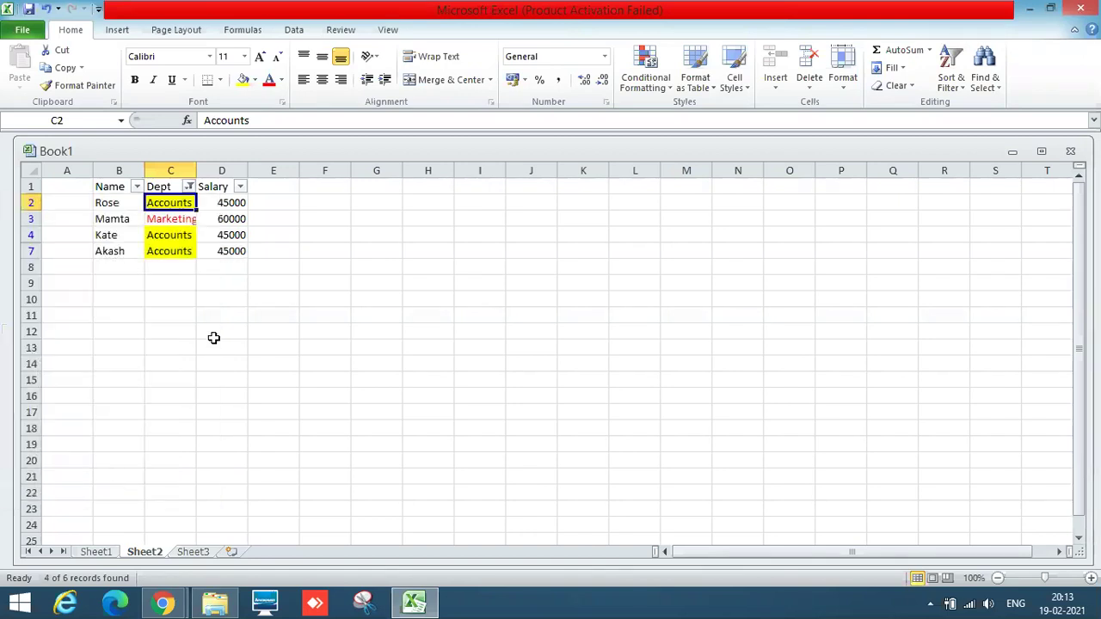
pyautogui.doubleClick(197, 169)
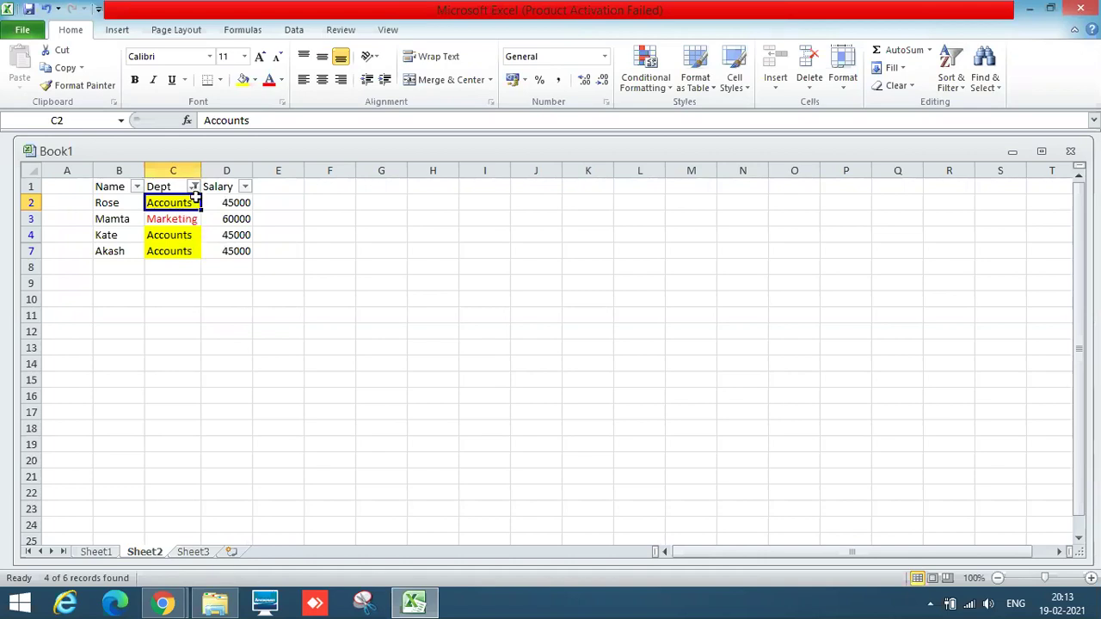
# Change the Dept filter to show Accounts and Sales, leaving out Marketing
pyautogui.click(194, 187)
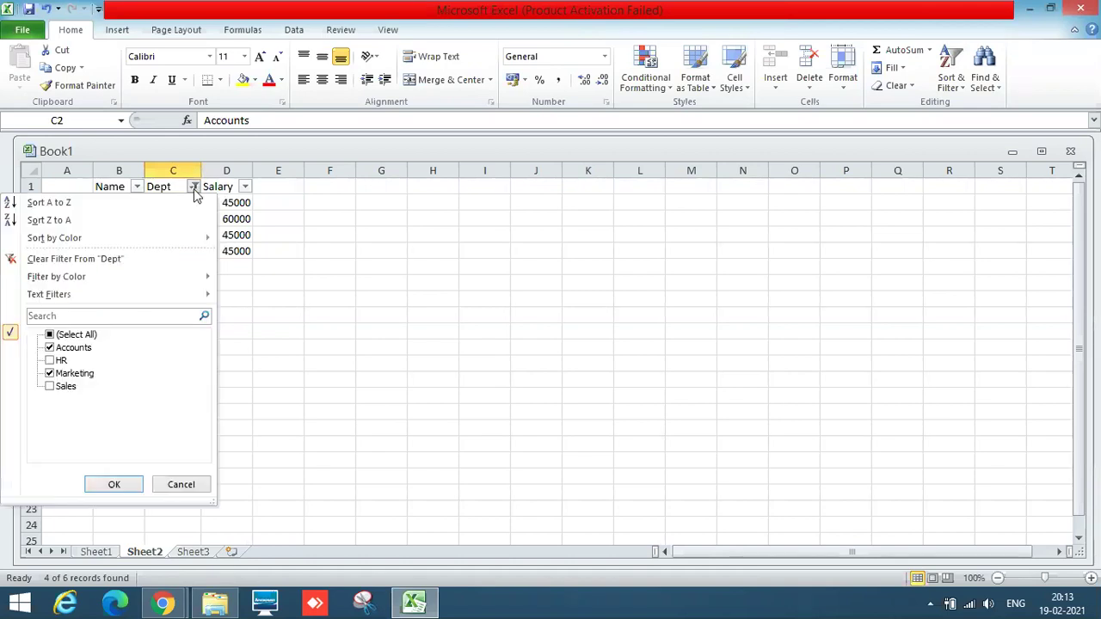
pyautogui.click(58, 375)
pyautogui.click(52, 388)
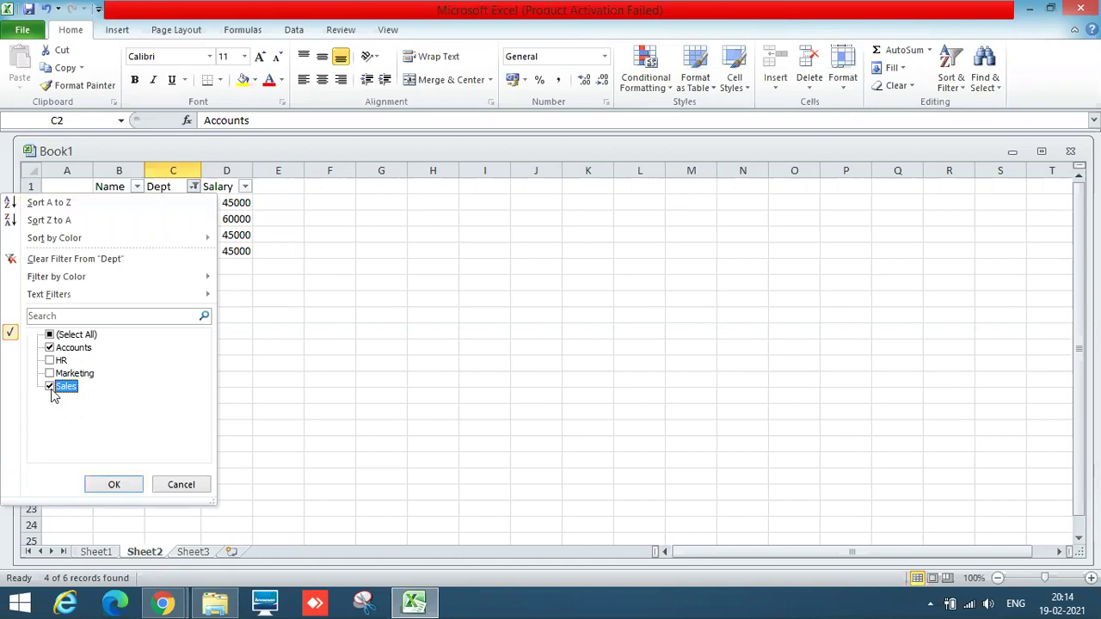
pyautogui.click(112, 486)
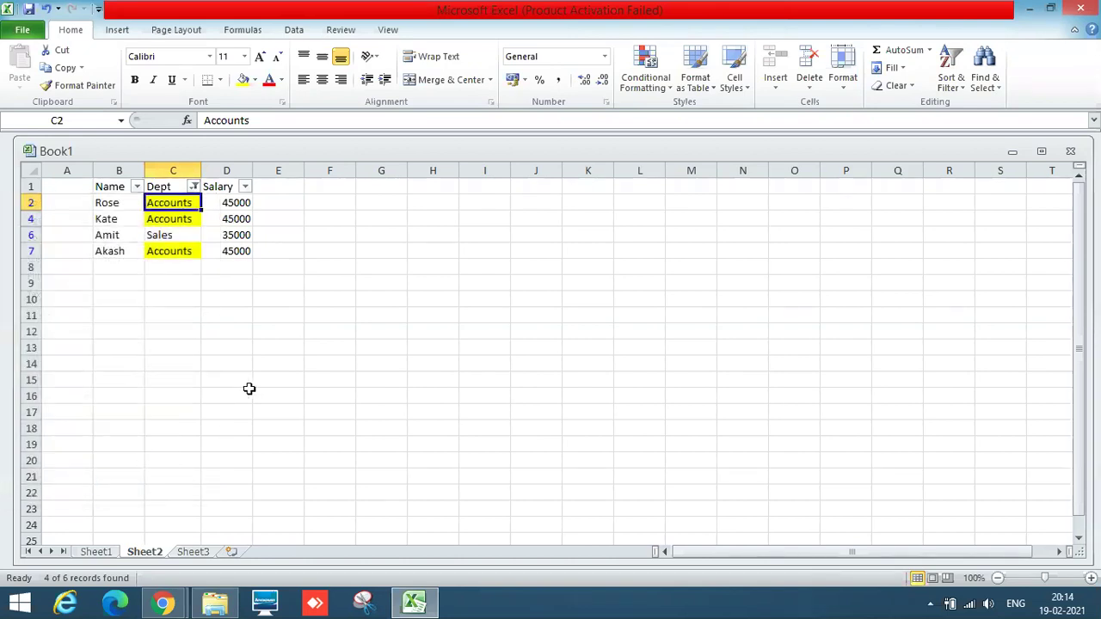
# Change the Dept filter to show Marketing and Sales, leaving out Accounts
pyautogui.click(194, 186)
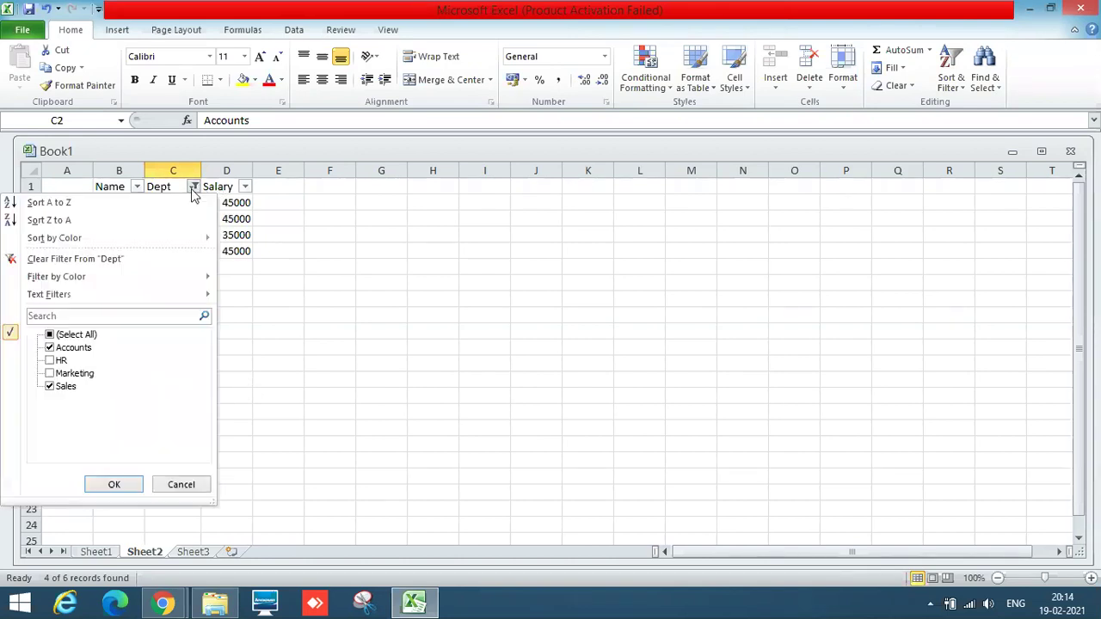
pyautogui.click(49, 348)
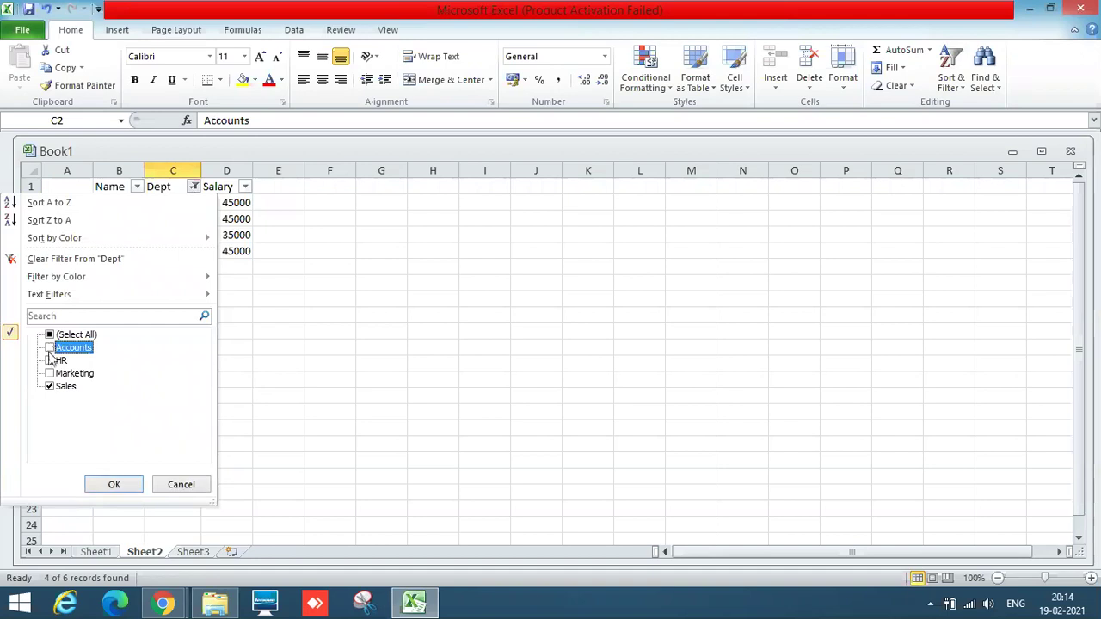
pyautogui.click(50, 373)
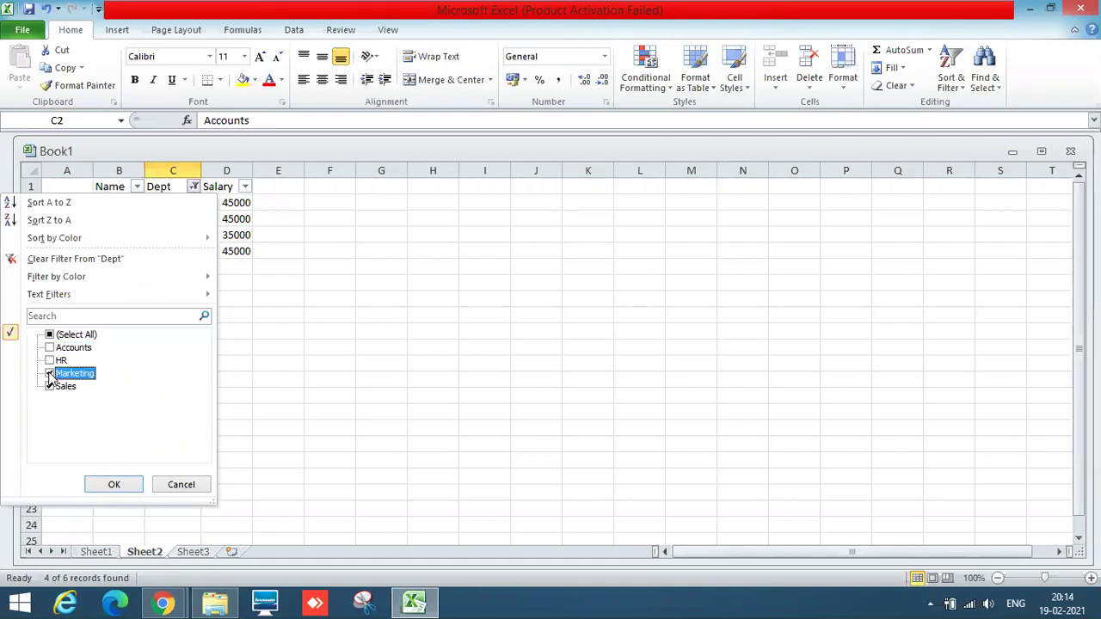
pyautogui.click(113, 486)
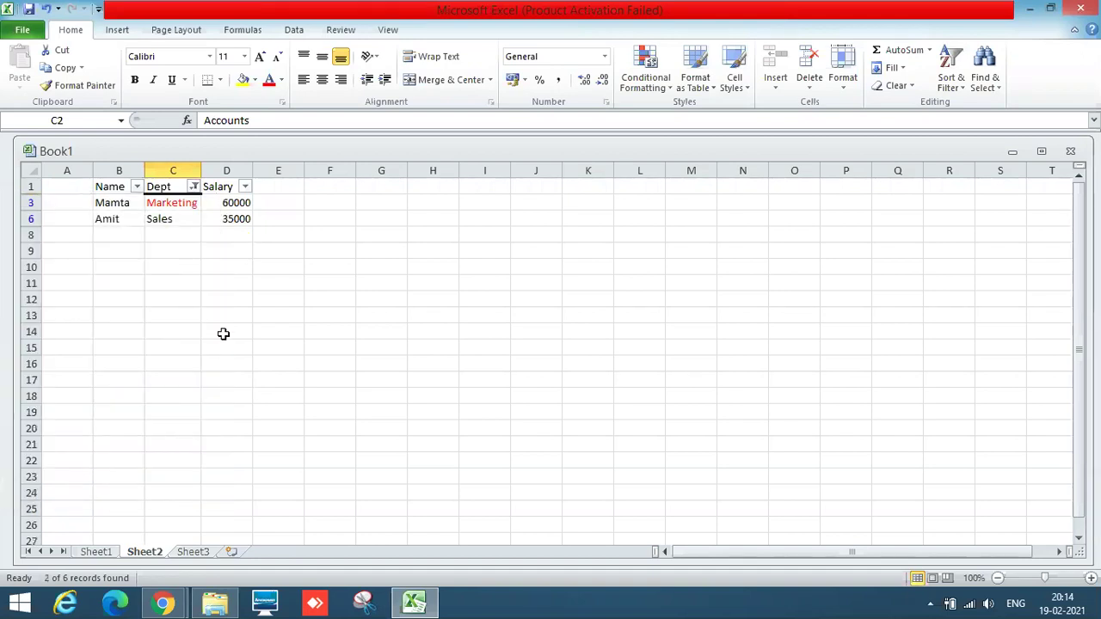
# Reapply the current Dept filter to the table without changing the selected departments
pyautogui.click(194, 187)
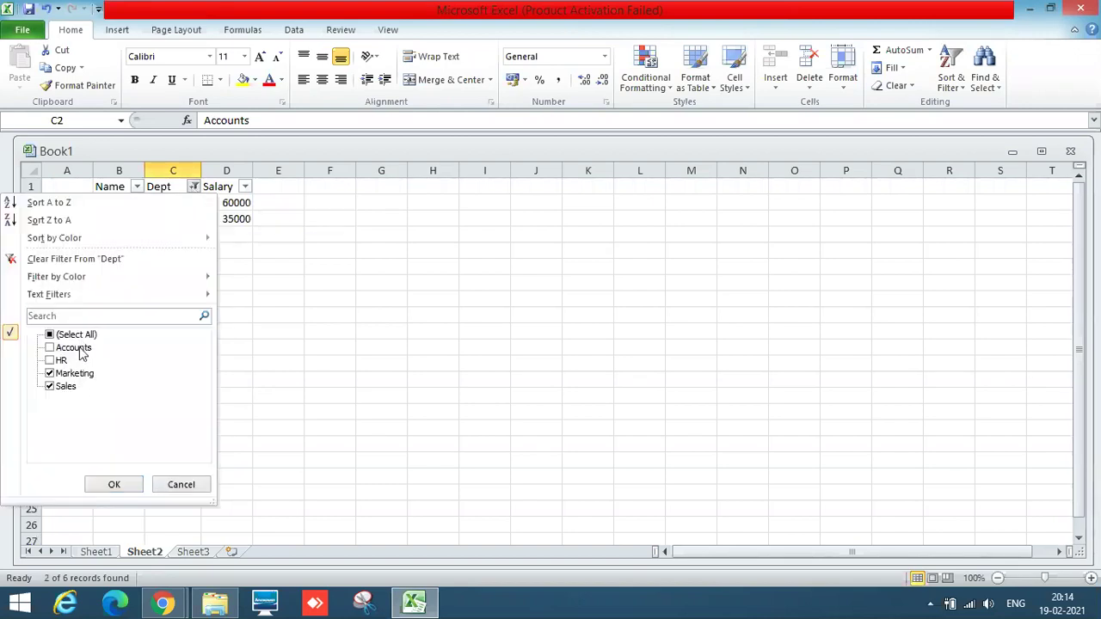
pyautogui.click(172, 482)
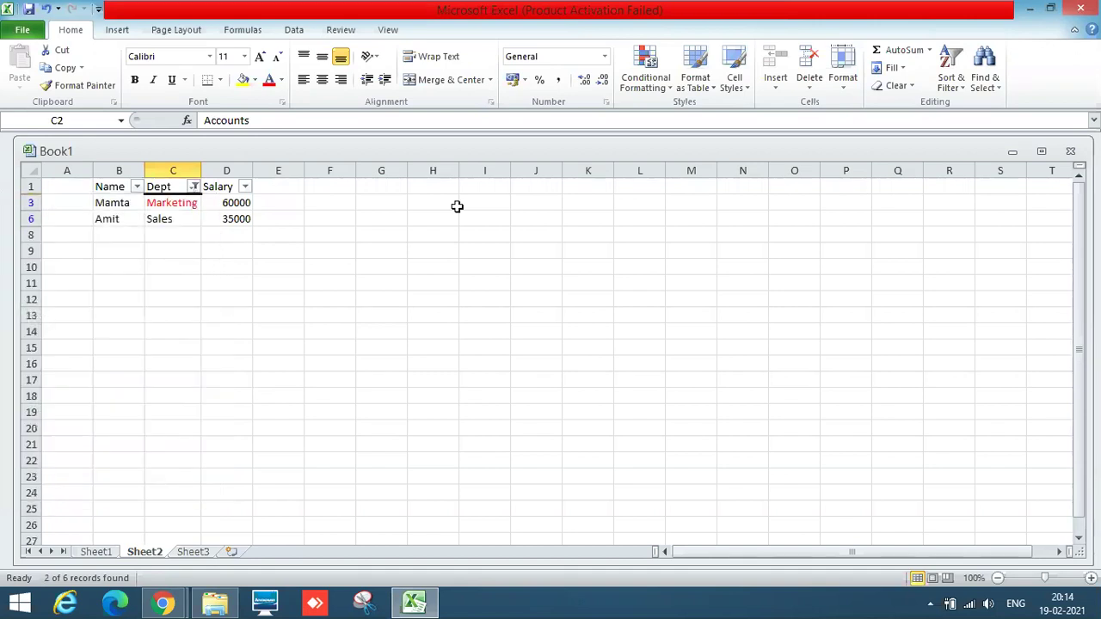
pyautogui.click(117, 31)
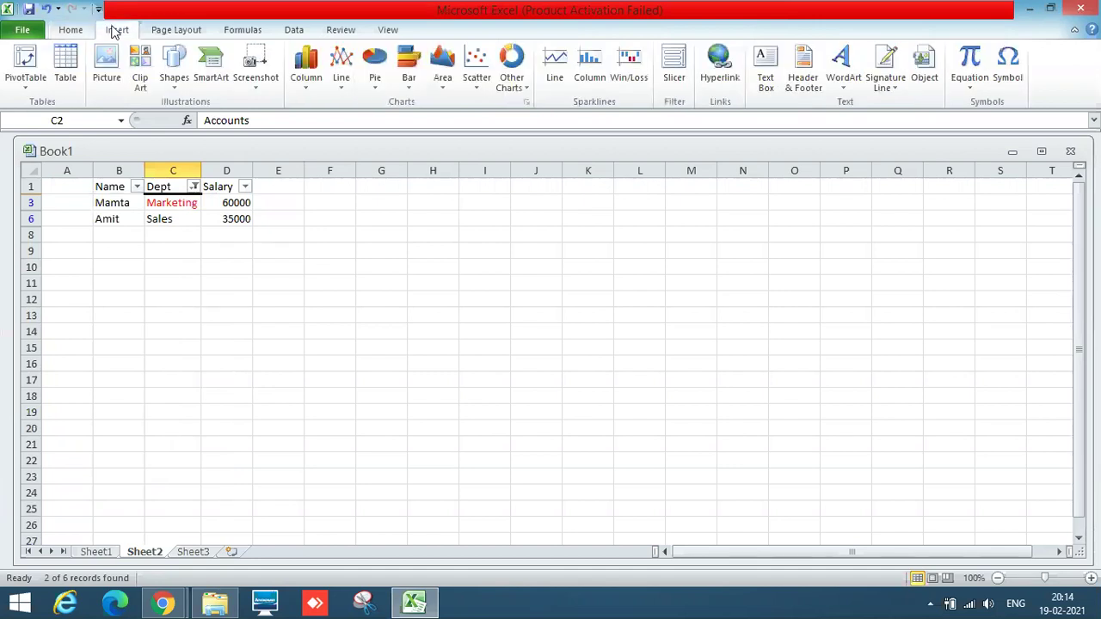
pyautogui.click(71, 33)
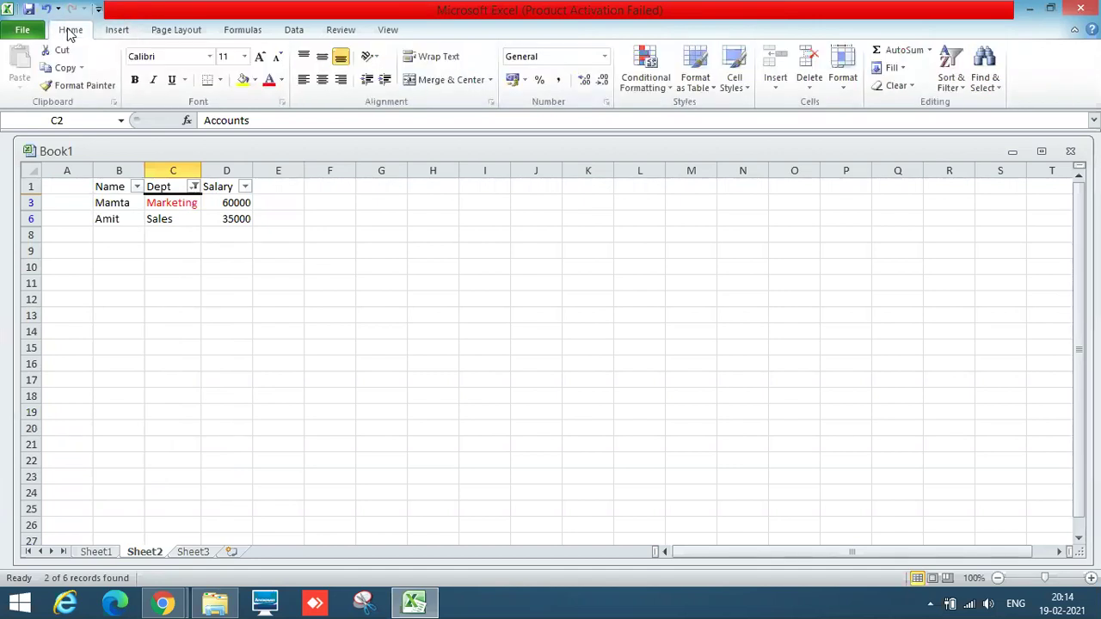
pyautogui.click(951, 83)
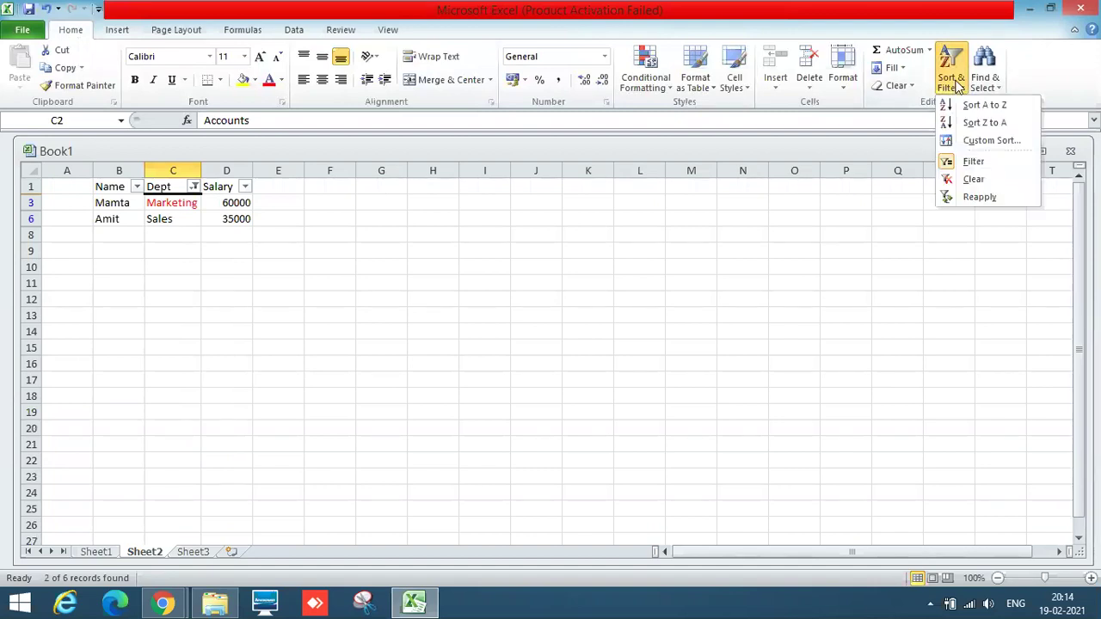
pyautogui.click(973, 198)
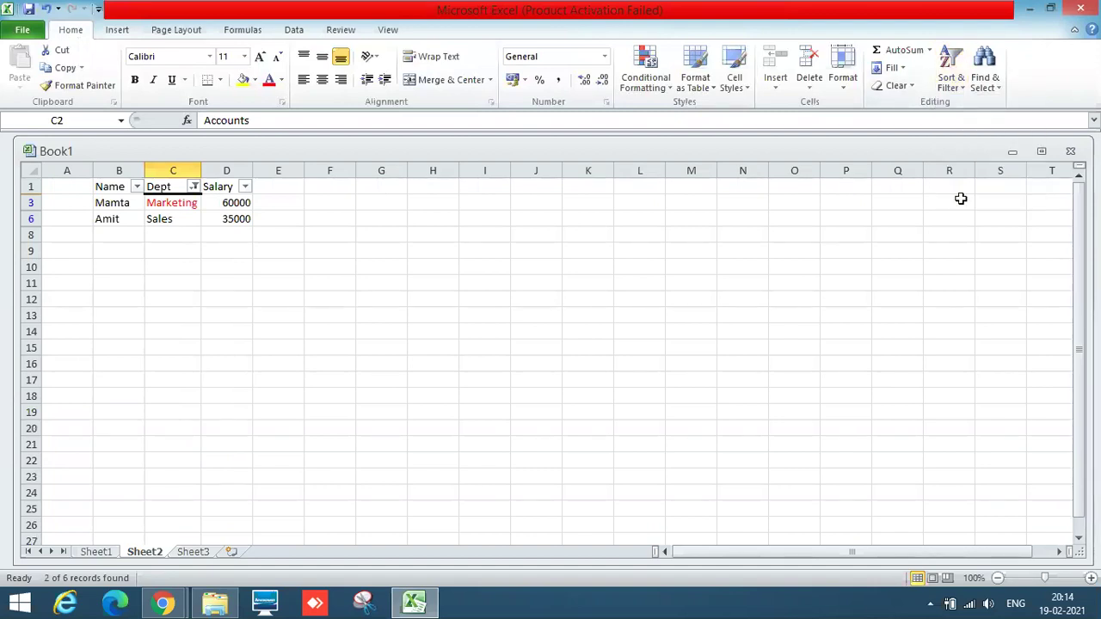
# Select all departments in the Dept filter so every row of the table shows
pyautogui.click(195, 187)
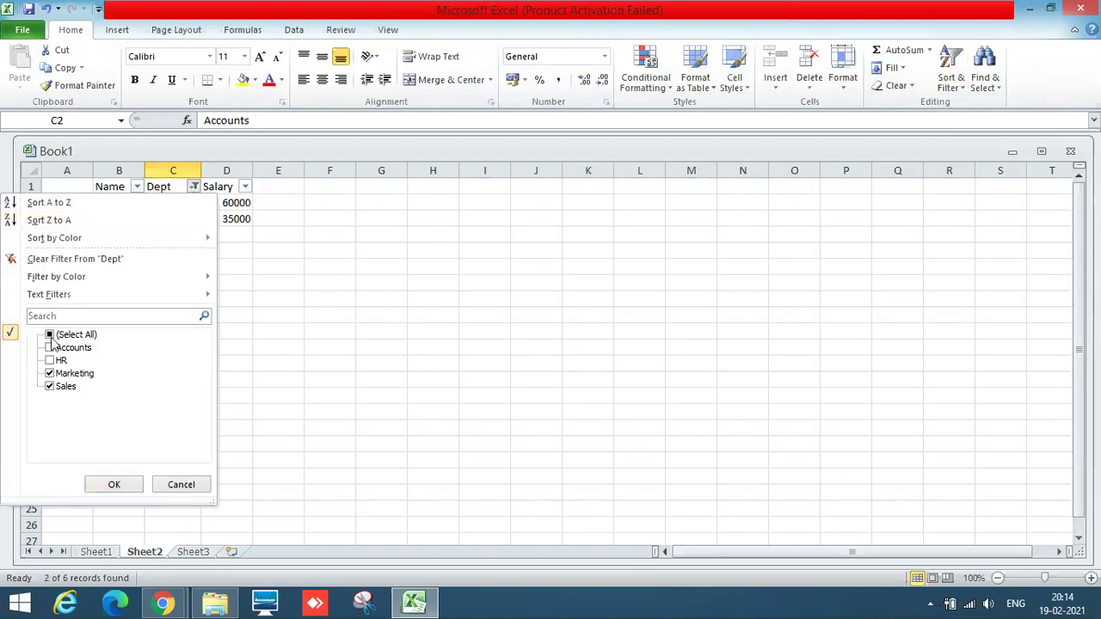
pyautogui.click(50, 336)
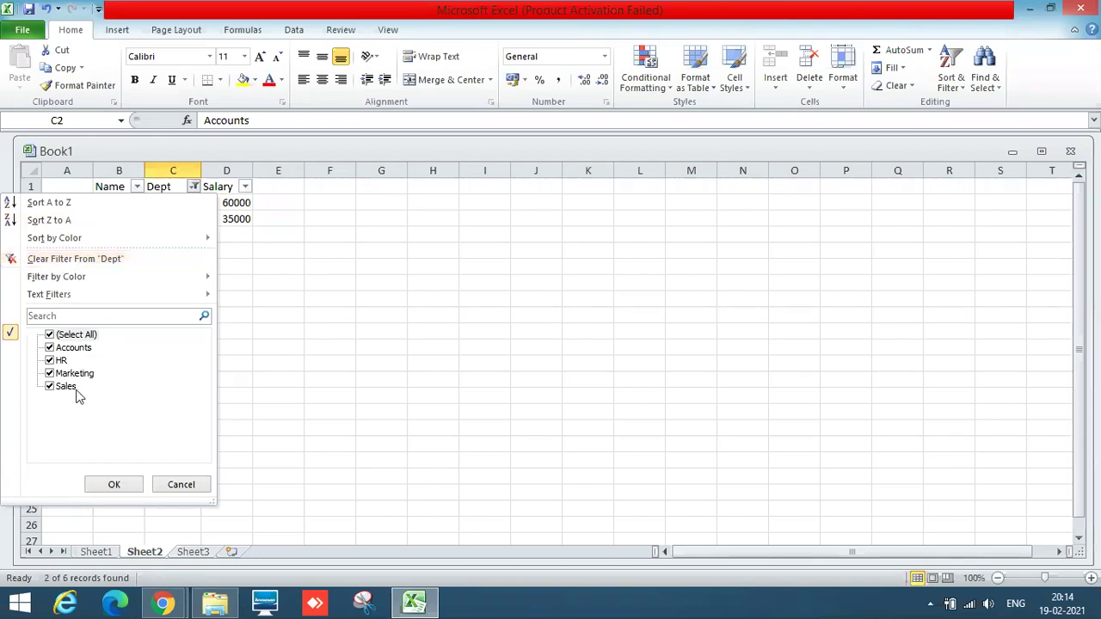
pyautogui.click(112, 485)
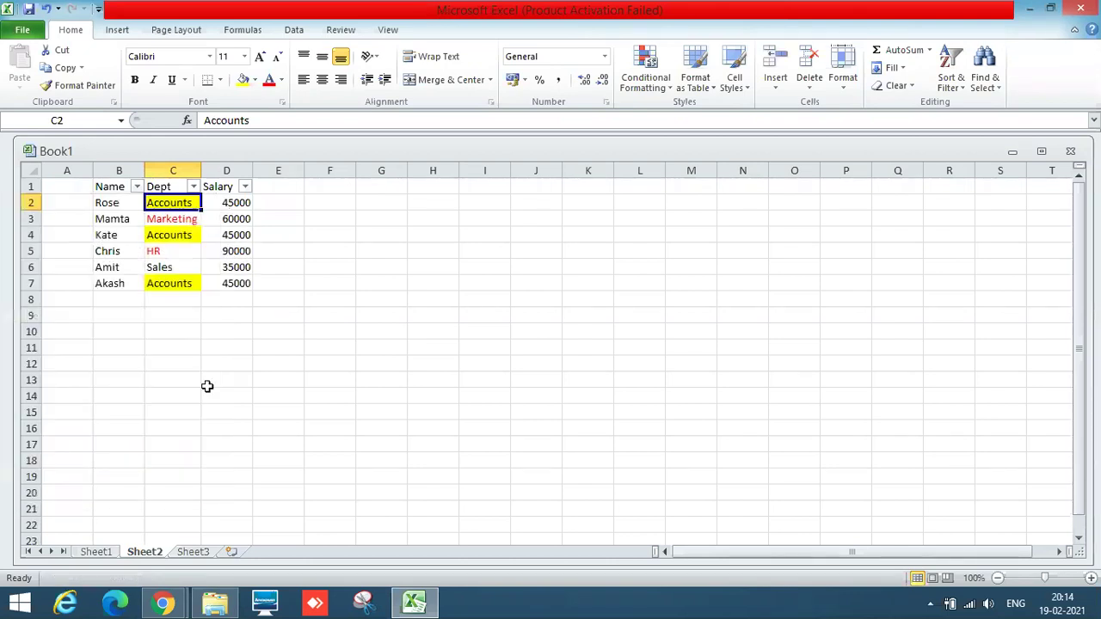
pyautogui.click(235, 370)
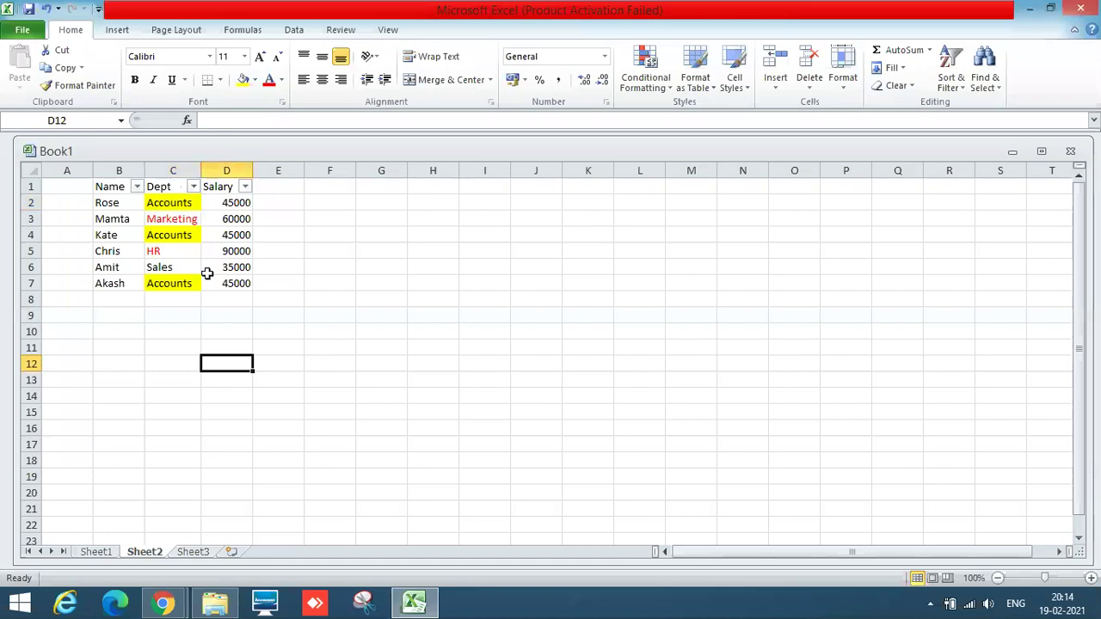
# Filter the Dept column by the cell colour of the Marketing cell C3
pyautogui.click(166, 204)
pyautogui.click(164, 219)
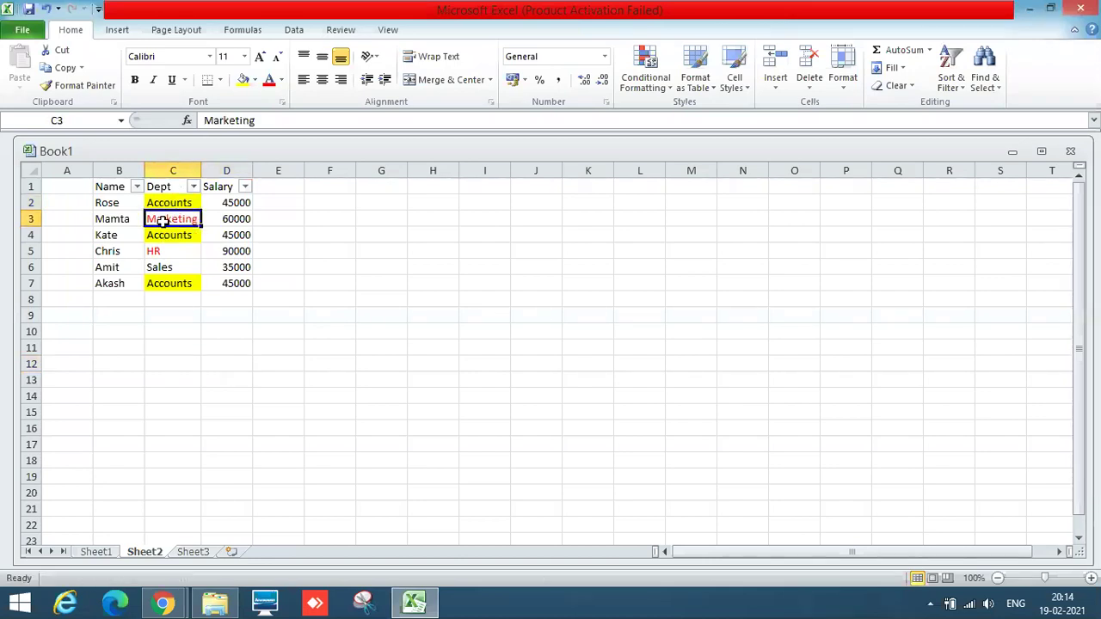
pyautogui.rightClick(162, 221)
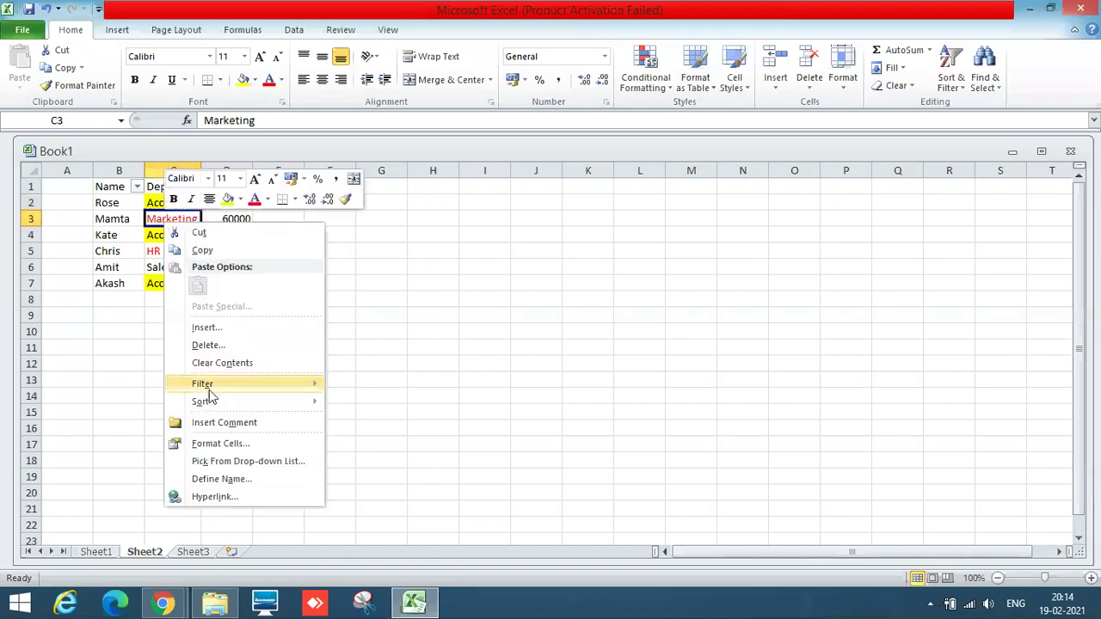
pyautogui.moveTo(209, 387)
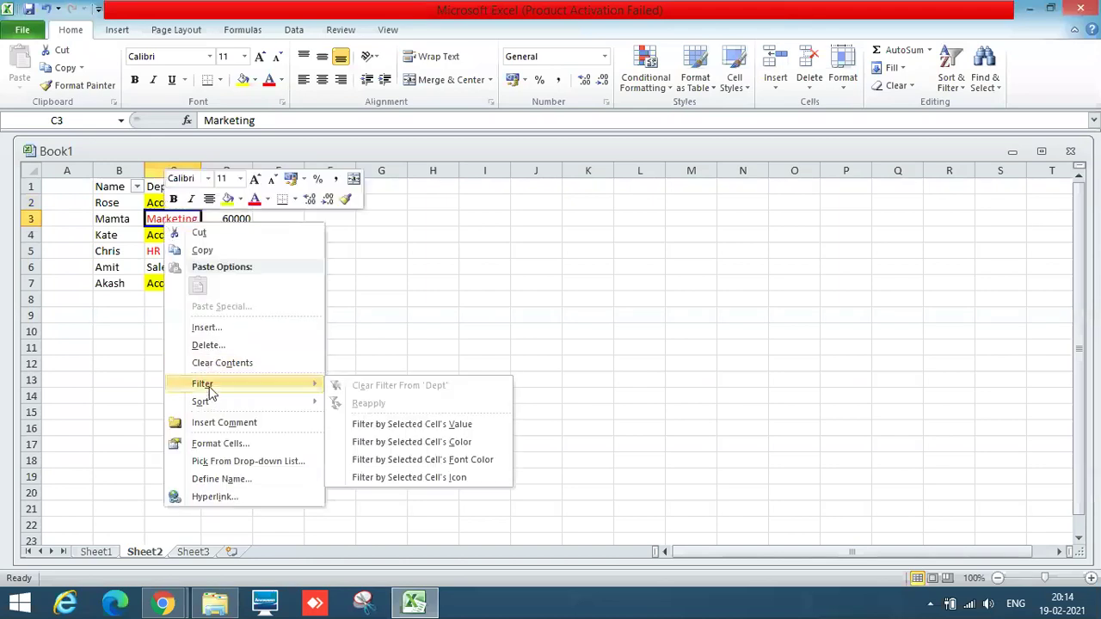
pyautogui.click(400, 444)
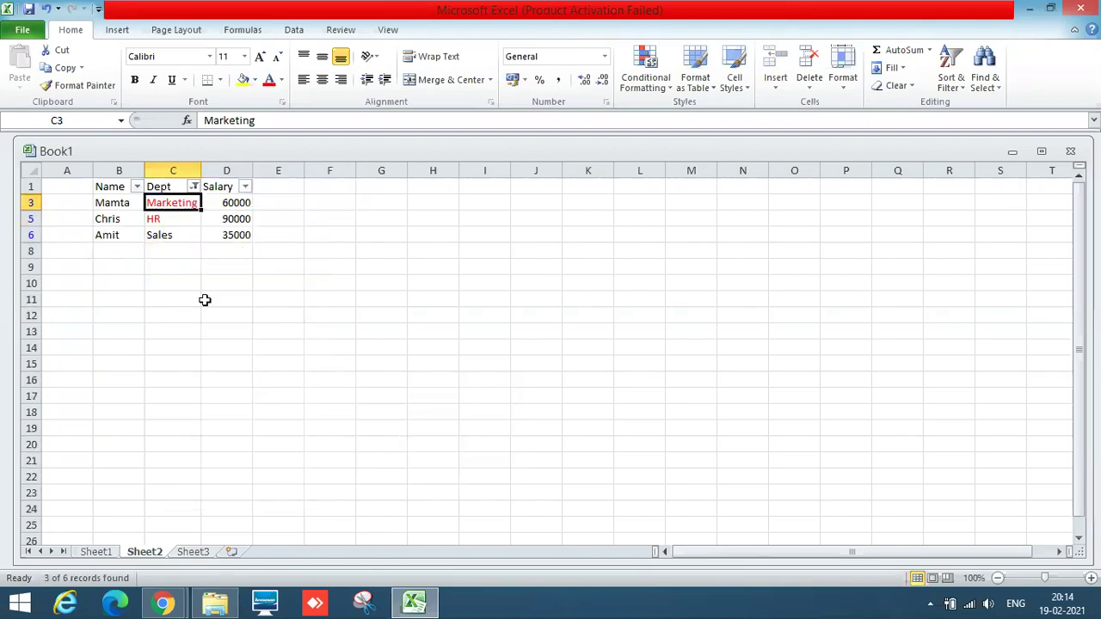
# Filter the Dept column by the font colour of the Marketing cell C3
pyautogui.rightClick(179, 204)
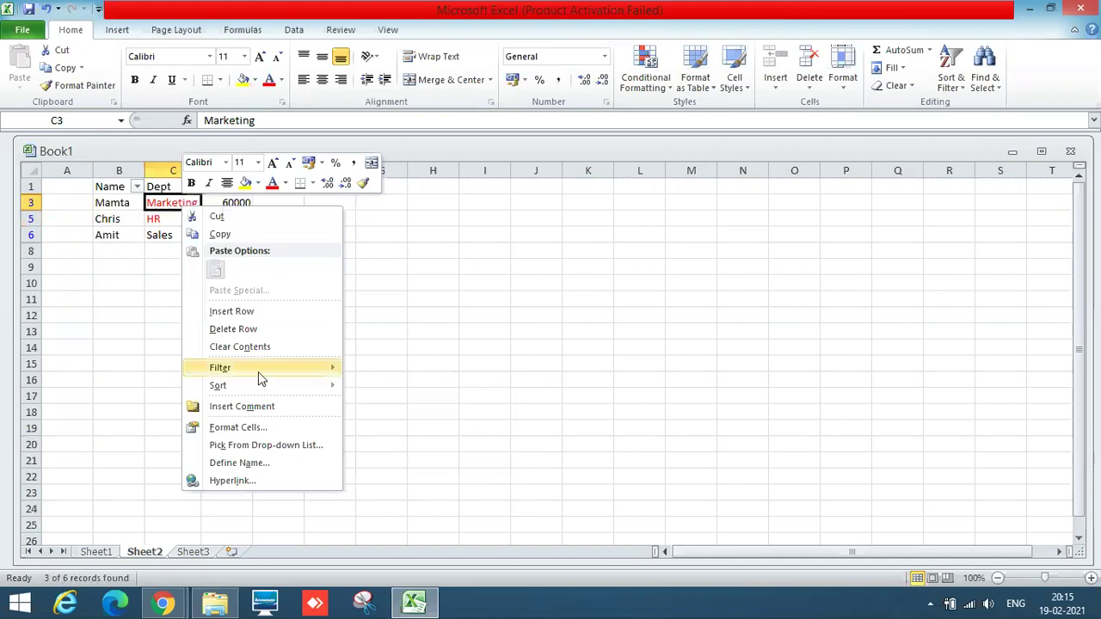
pyautogui.moveTo(247, 367)
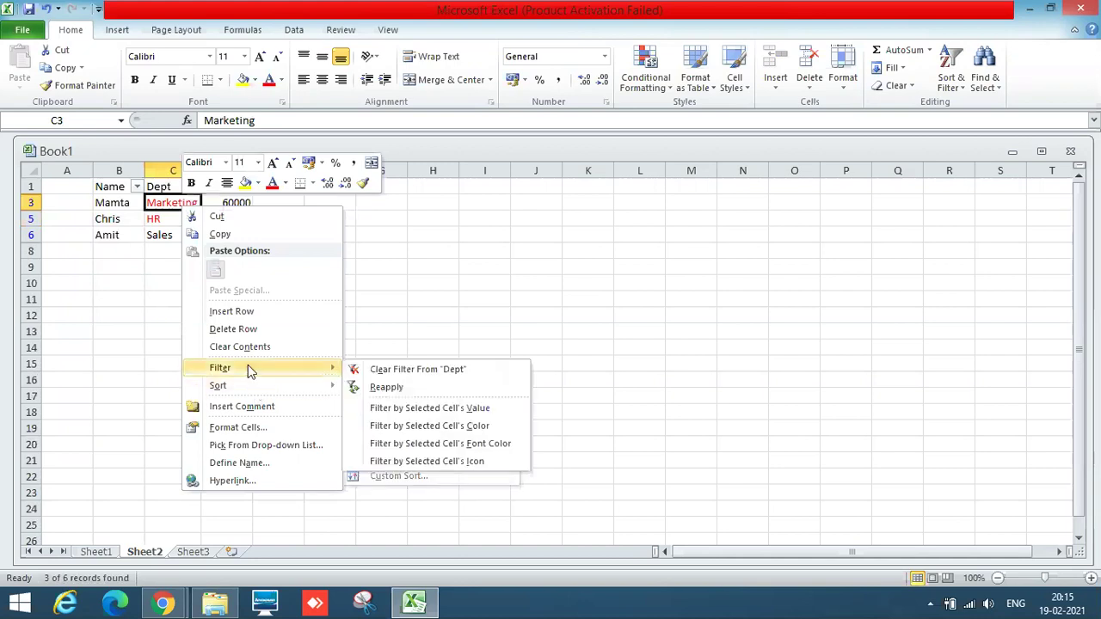
pyautogui.click(428, 444)
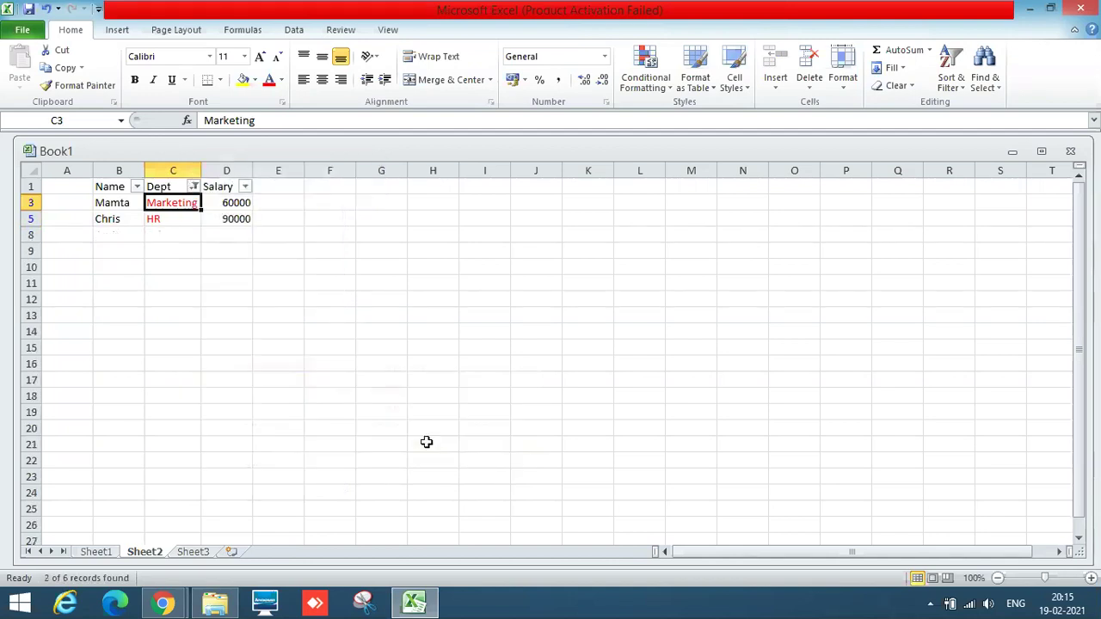
# Select all departments in the Dept filter to bring back every row of the table
pyautogui.click(193, 187)
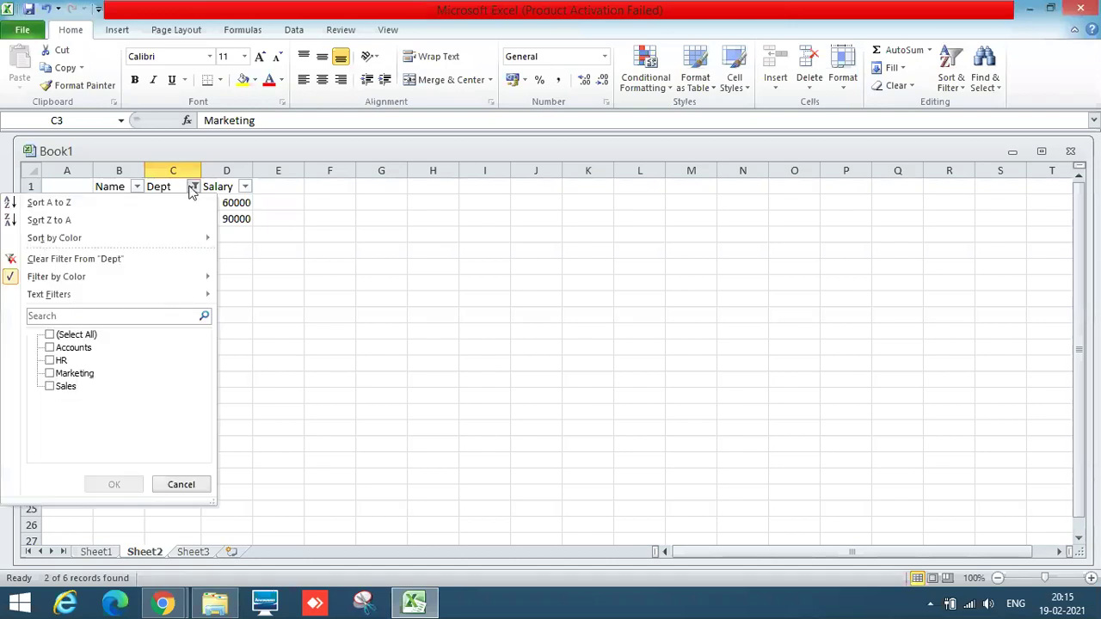
pyautogui.click(49, 335)
pyautogui.click(111, 485)
pyautogui.click(296, 391)
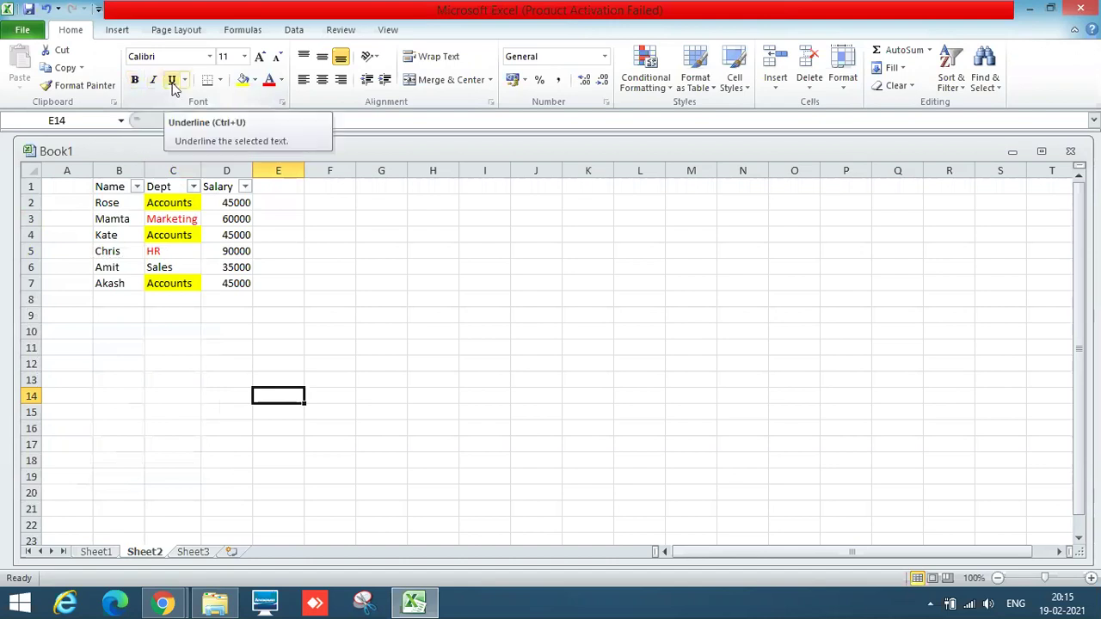
pyautogui.click(211, 57)
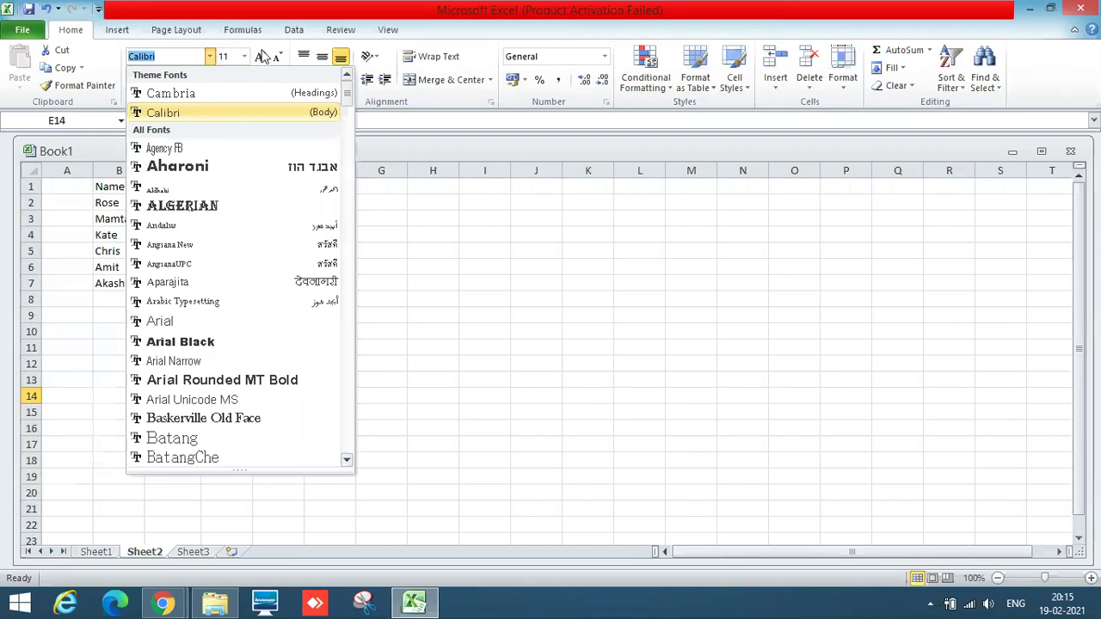
pyautogui.click(406, 307)
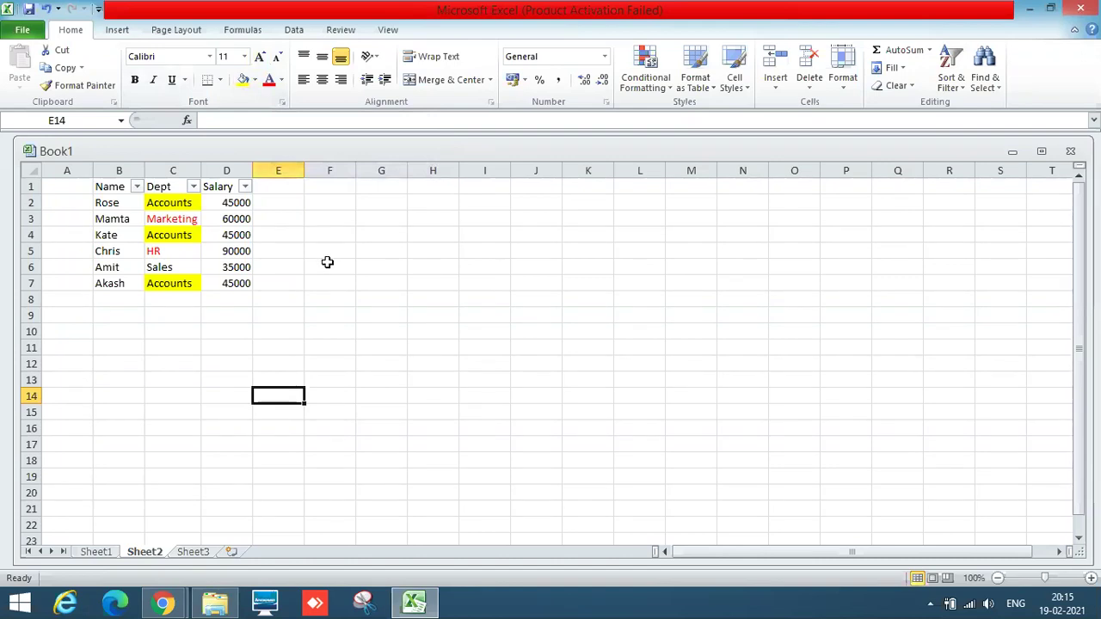
# Merge and center cells F1:J1 and enter the heading KMIT in the merged cell
pyautogui.click(315, 186)
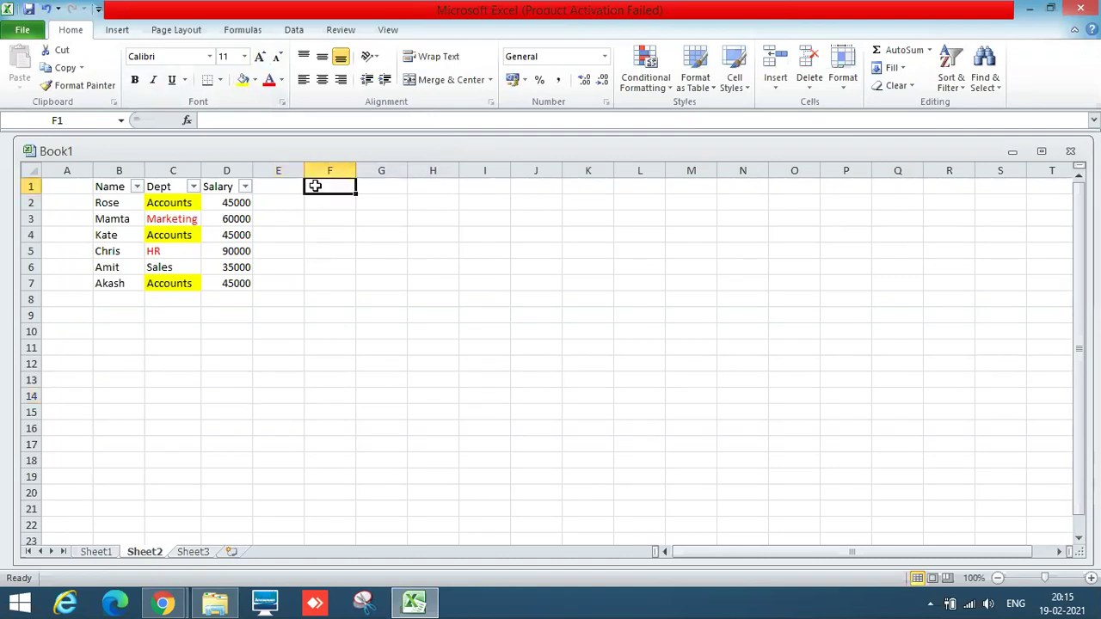
pyautogui.hotkey('shift', 'Right')
pyautogui.hotkey('shift', 'Right')
pyautogui.hotkey('shift', 'Right')
pyautogui.hotkey('shift', 'Right')
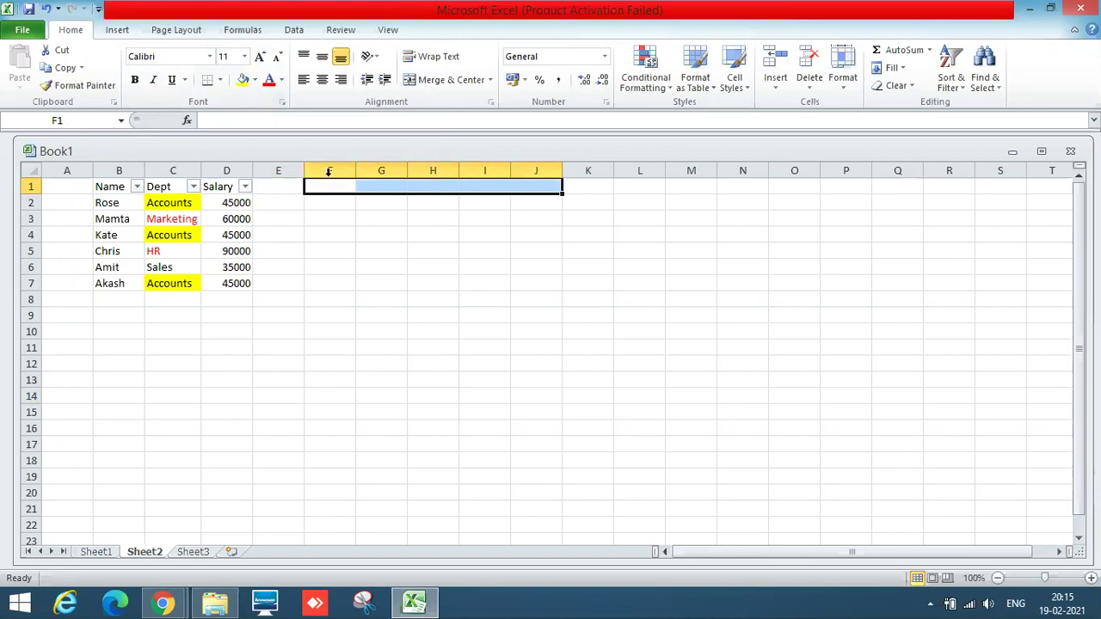
pyautogui.click(443, 85)
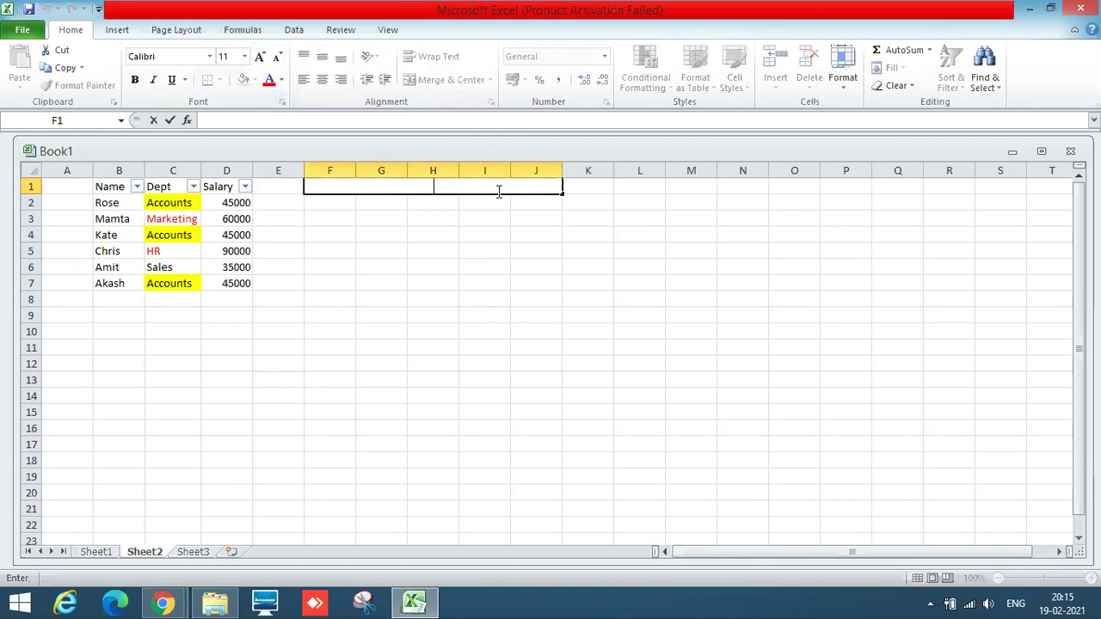
pyautogui.write('KMIT')
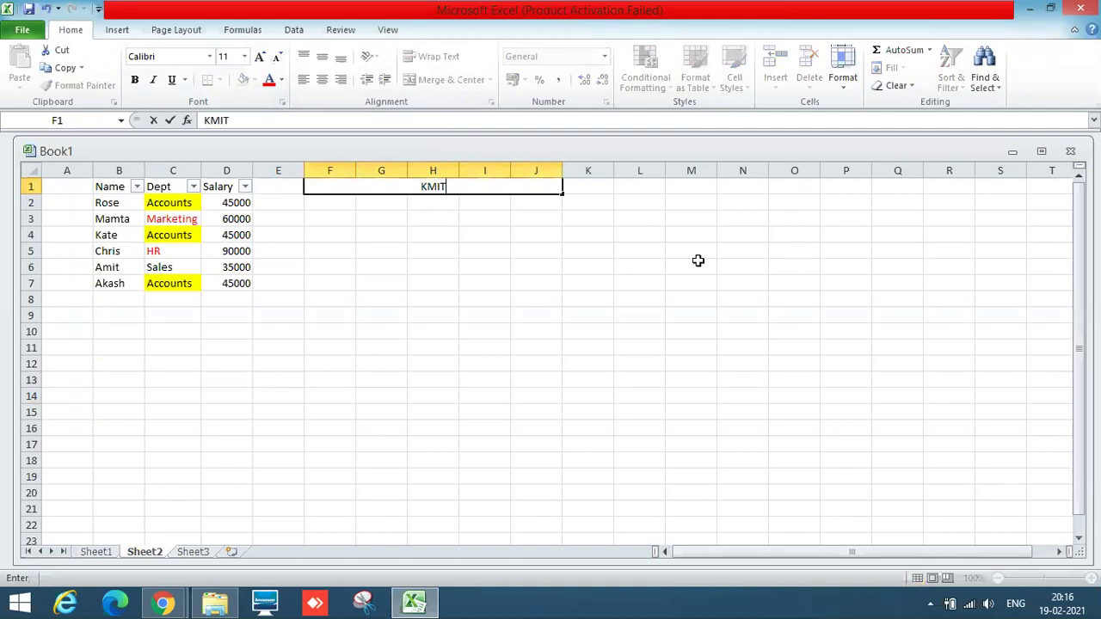
pyautogui.press('Return')
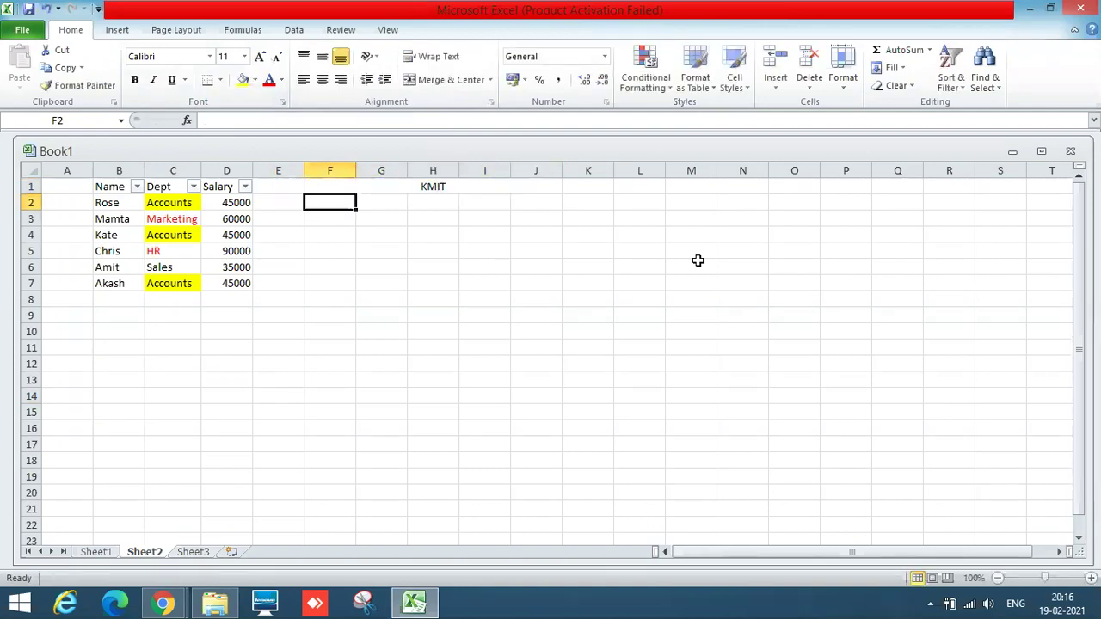
# Apply All Borders to the merged KMIT heading cell
pyautogui.click(397, 186)
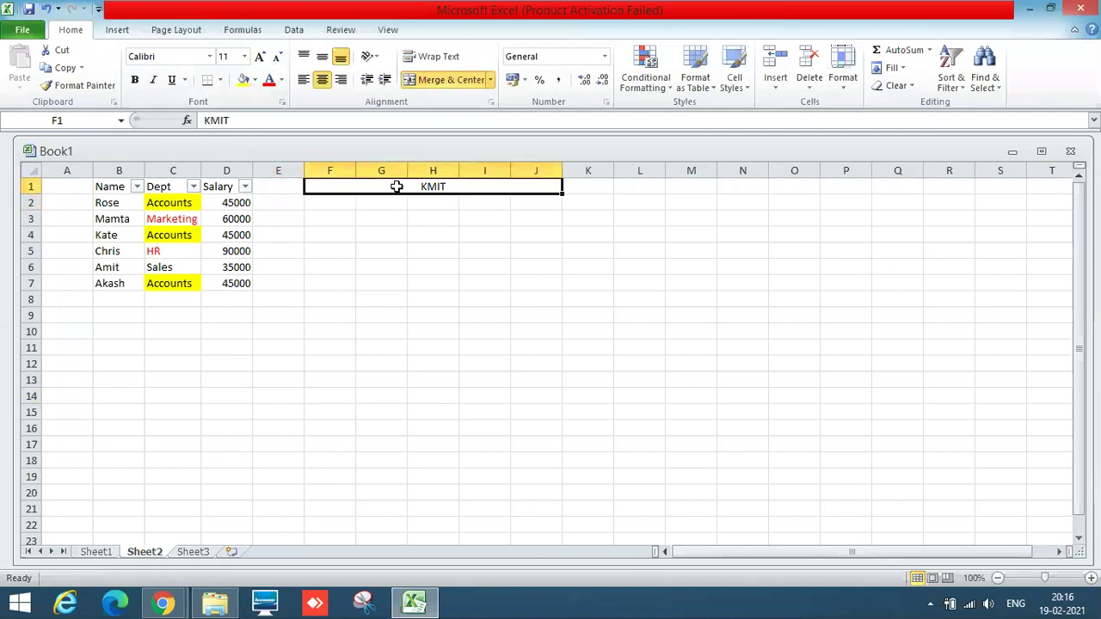
pyautogui.click(220, 80)
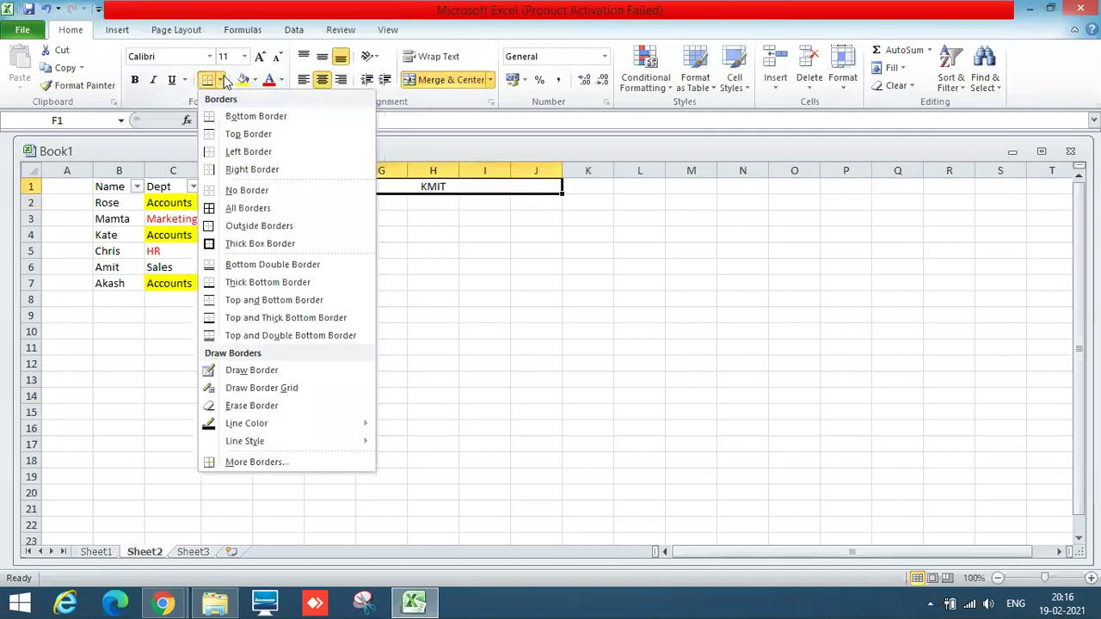
pyautogui.click(247, 208)
pyautogui.click(551, 353)
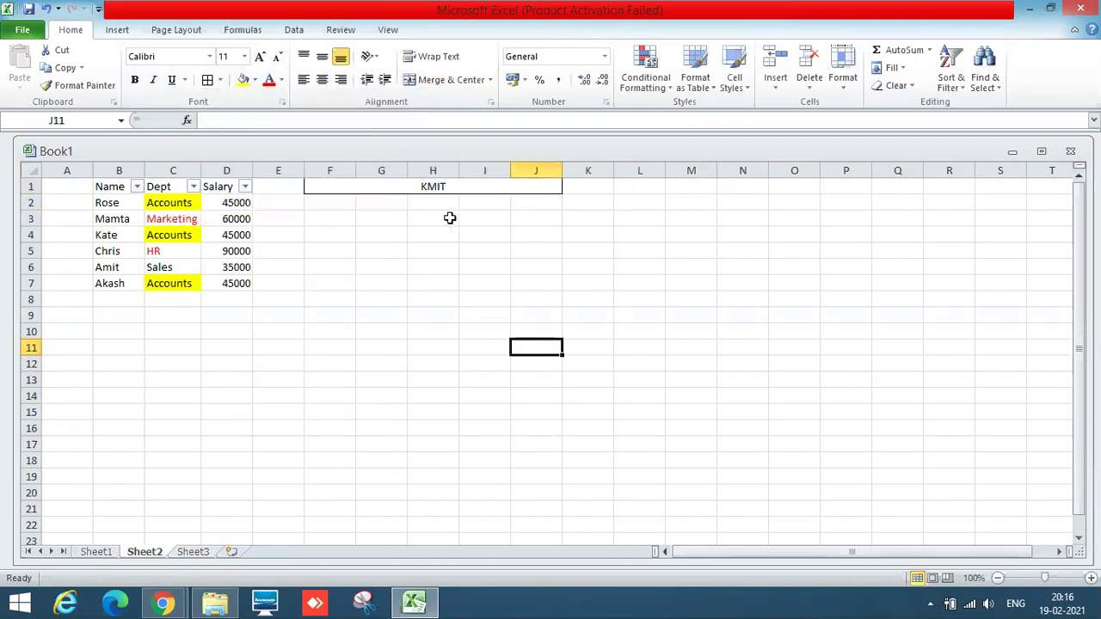
# Extend the merged heading in F1 with a wide run of spaces after KMIT followed by "Narayanguda Hyderabad"
pyautogui.click(346, 188)
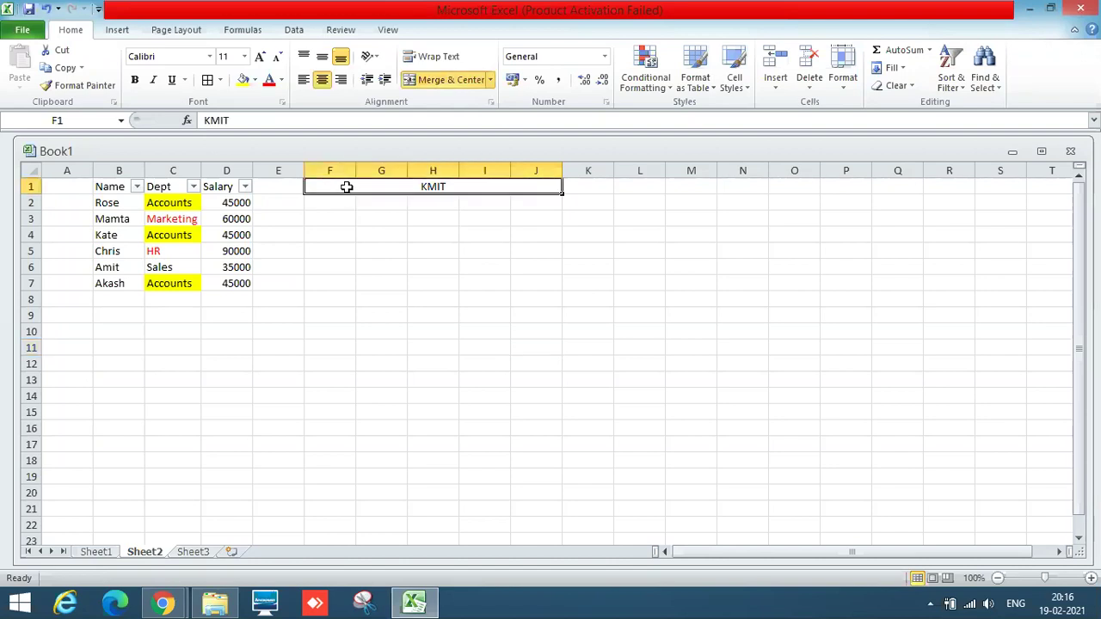
pyautogui.doubleClick(472, 187)
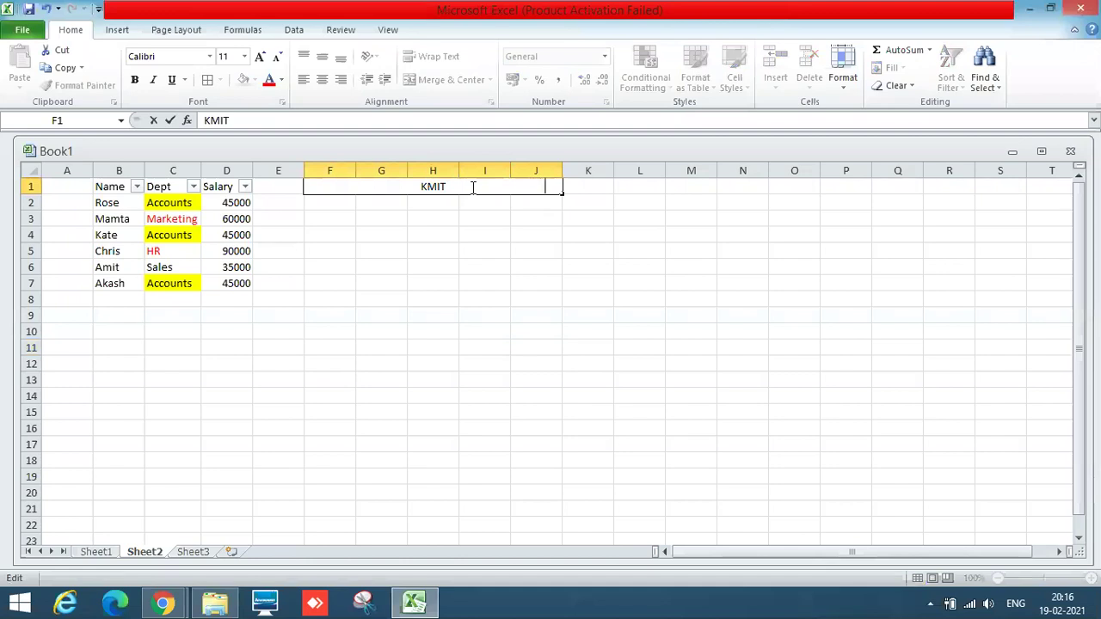
pyautogui.write('Narata=')
pyautogui.press('BackSpace')
pyautogui.press('BackSpace')
pyautogui.press('BackSpace')
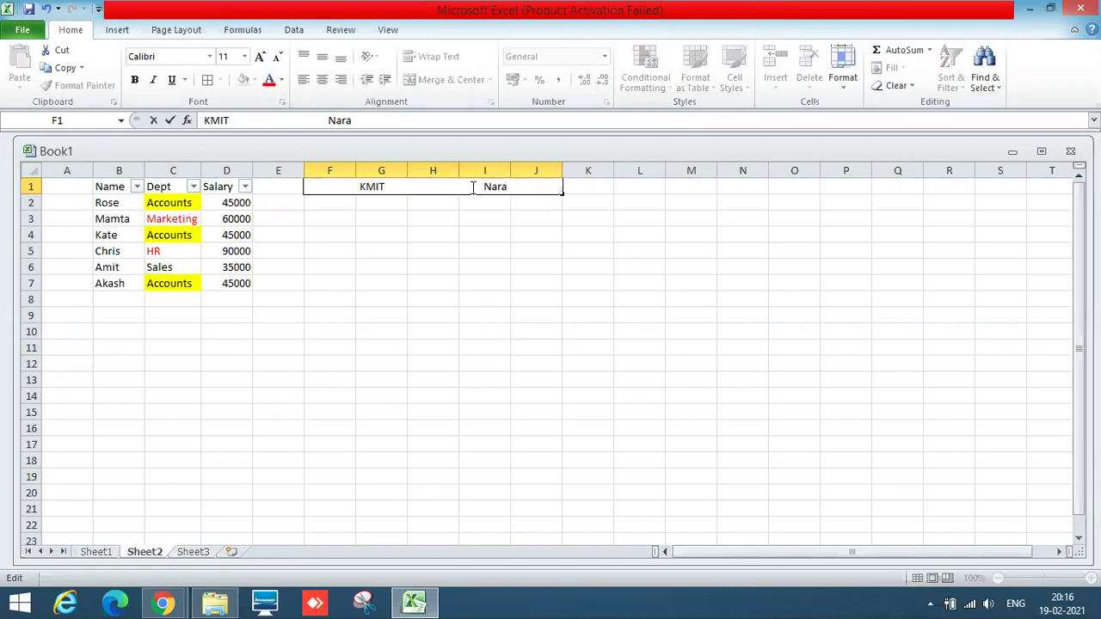
pyautogui.write('yangu')
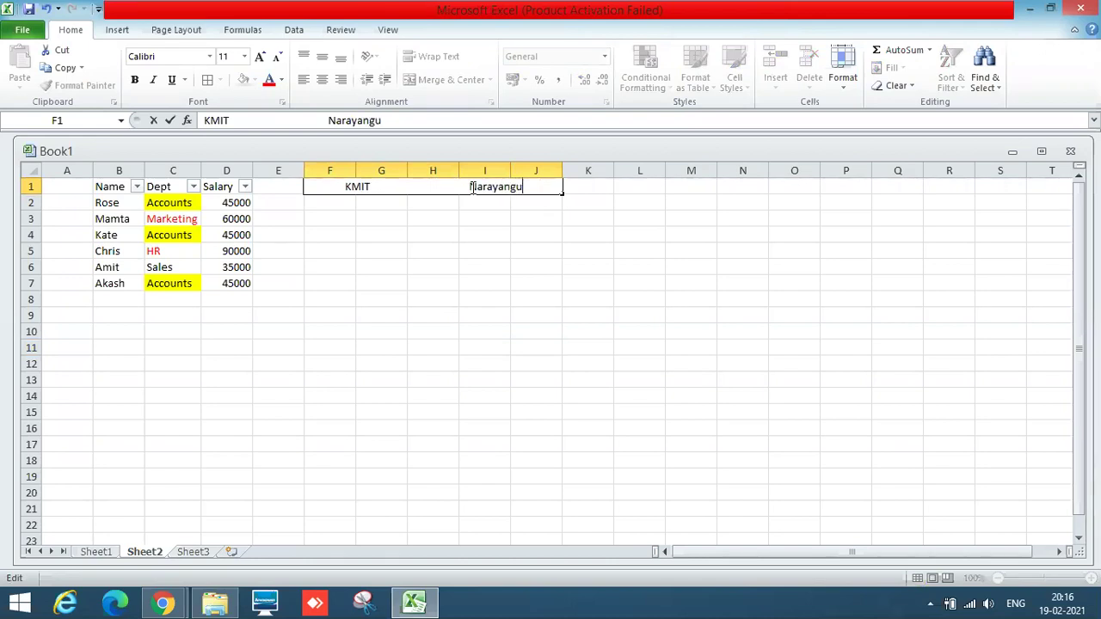
pyautogui.write('da Hydera')
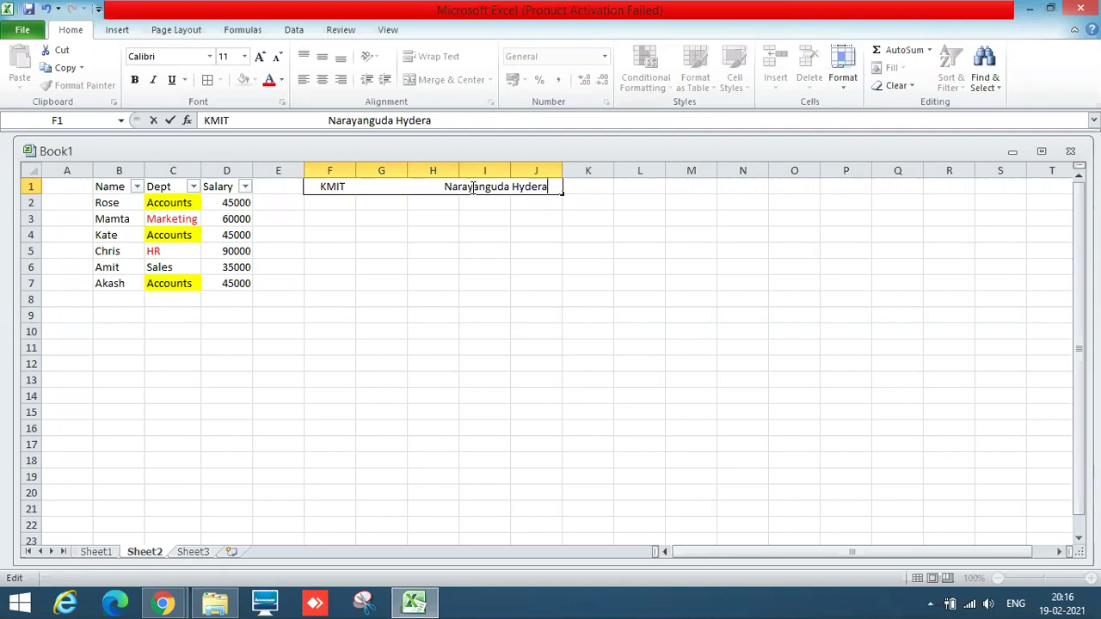
pyautogui.write('bad')
pyautogui.press('Return')
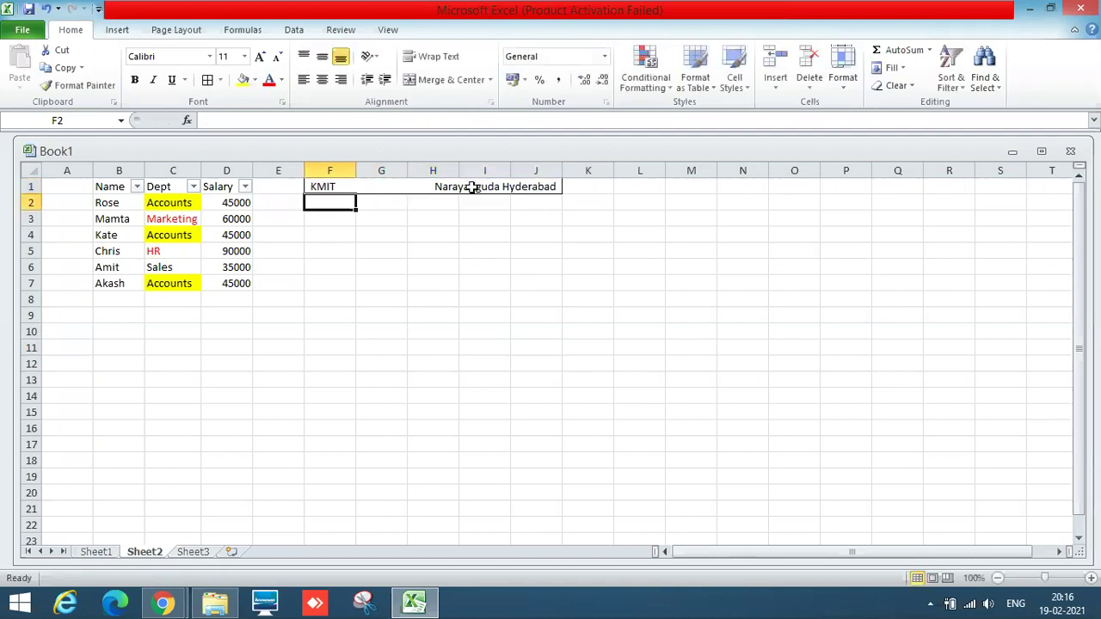
# Turn on text wrapping for the merged heading cell in F1
pyautogui.click(341, 187)
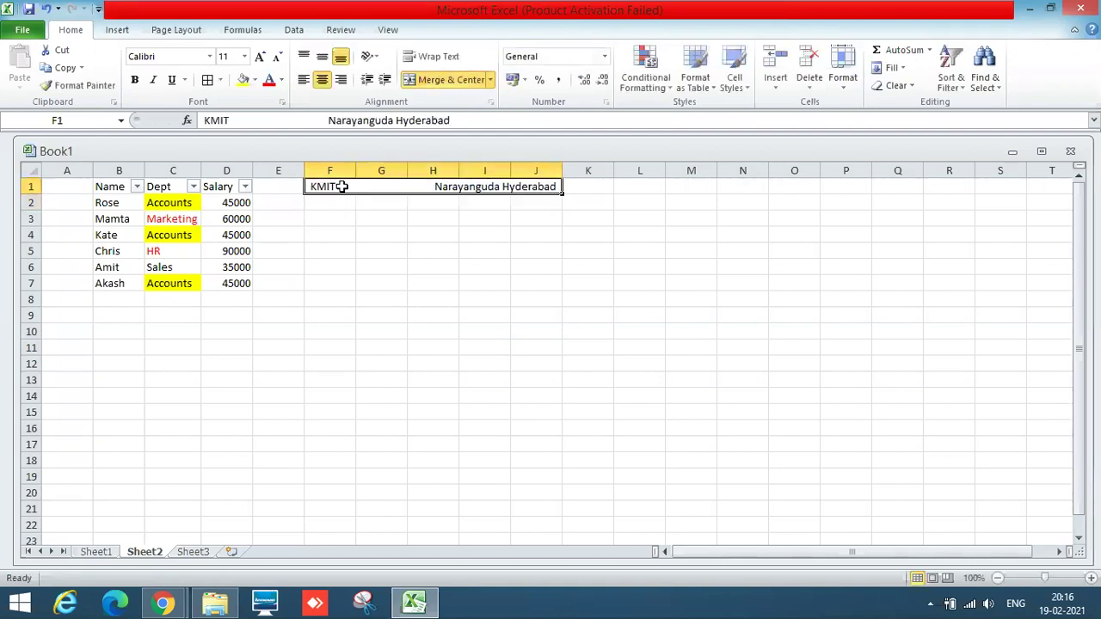
pyautogui.click(434, 59)
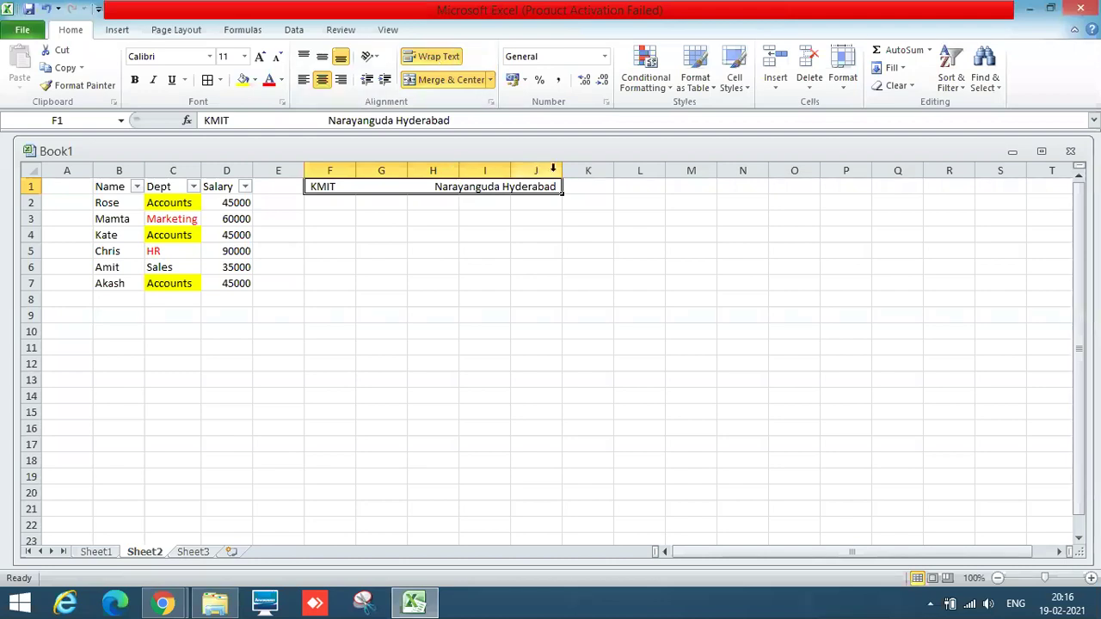
pyautogui.moveTo(457, 163); pyautogui.dragTo(390, 160)
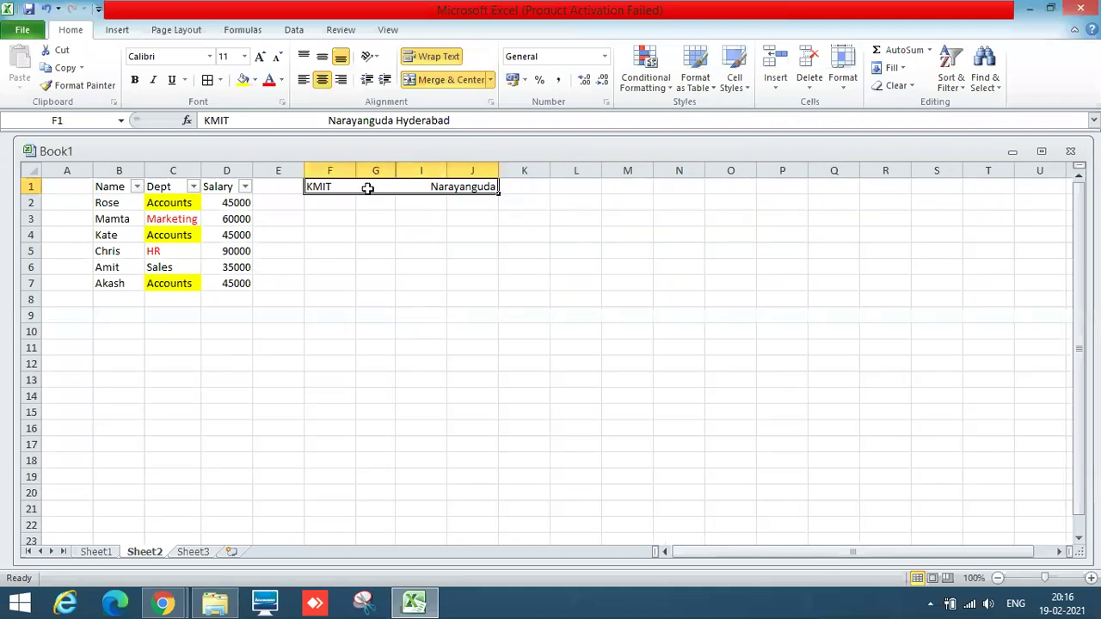
pyautogui.hotkey('ctrl', 'z')
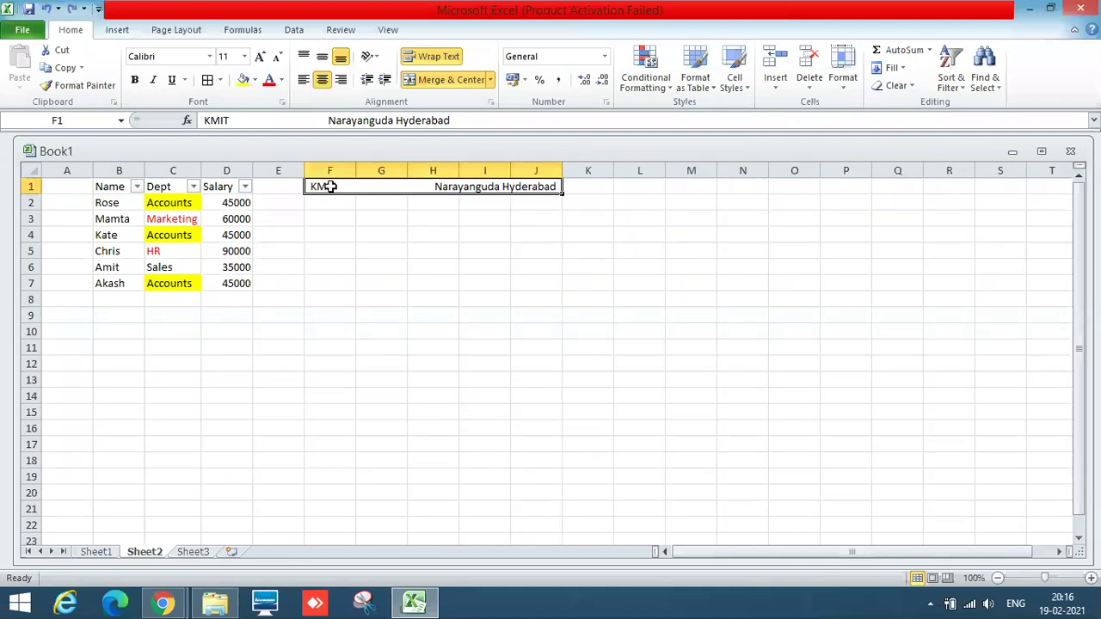
pyautogui.click(441, 81)
pyautogui.click(440, 83)
pyautogui.click(31, 201)
pyautogui.click(506, 315)
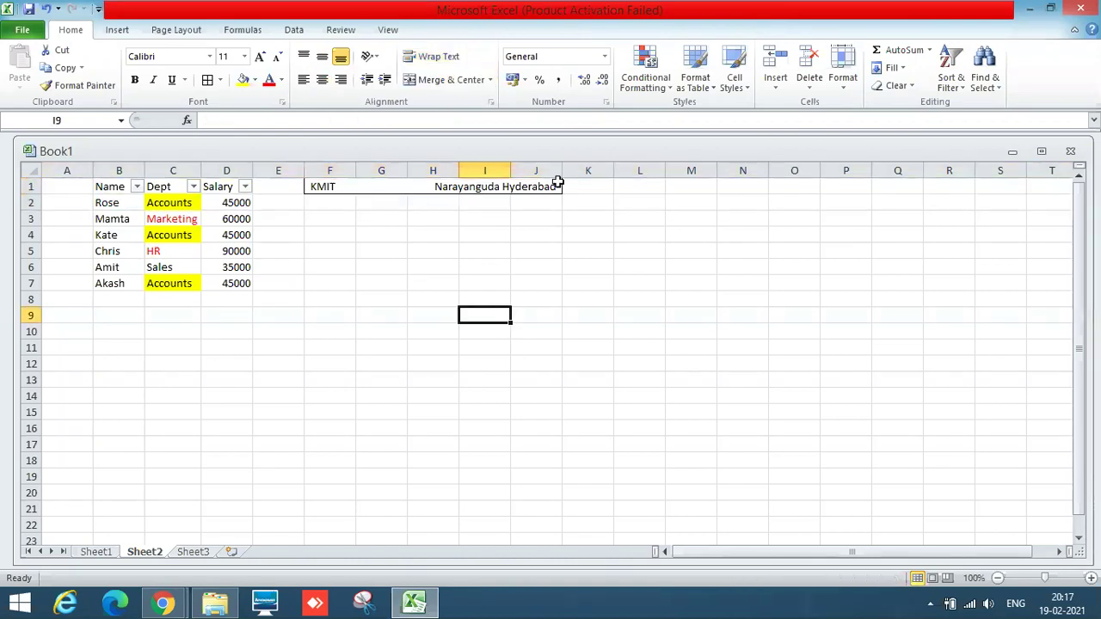
# Collapse columns H to J, make row 1 tall enough for three lines of the wrapped heading, and adjust column G's width
pyautogui.moveTo(561, 170); pyautogui.dragTo(394, 169)
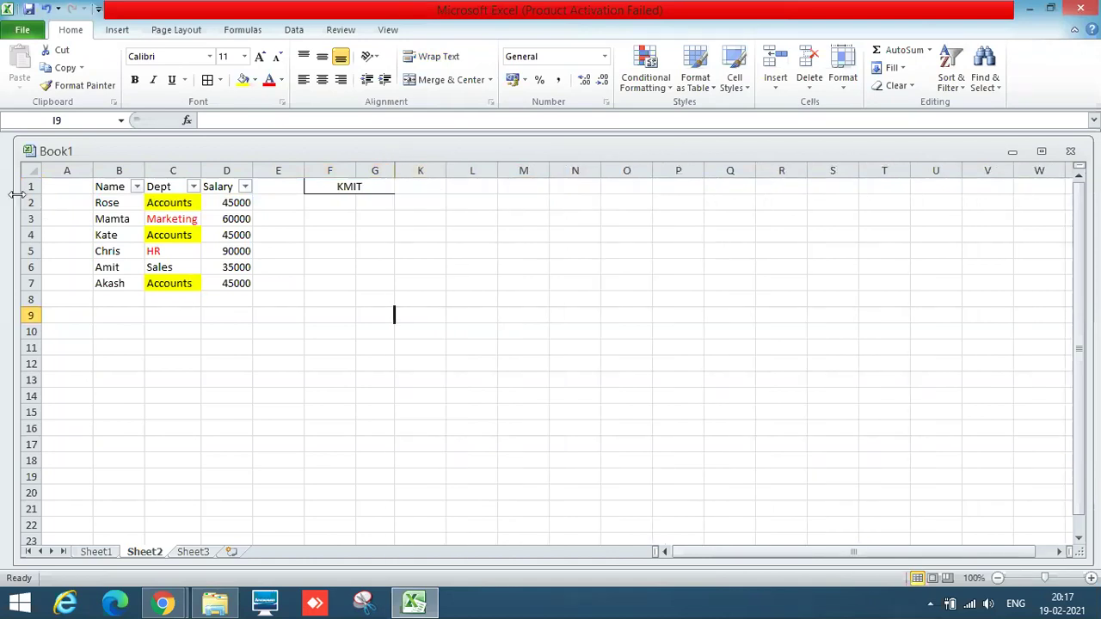
pyautogui.moveTo(29, 193); pyautogui.dragTo(30, 229)
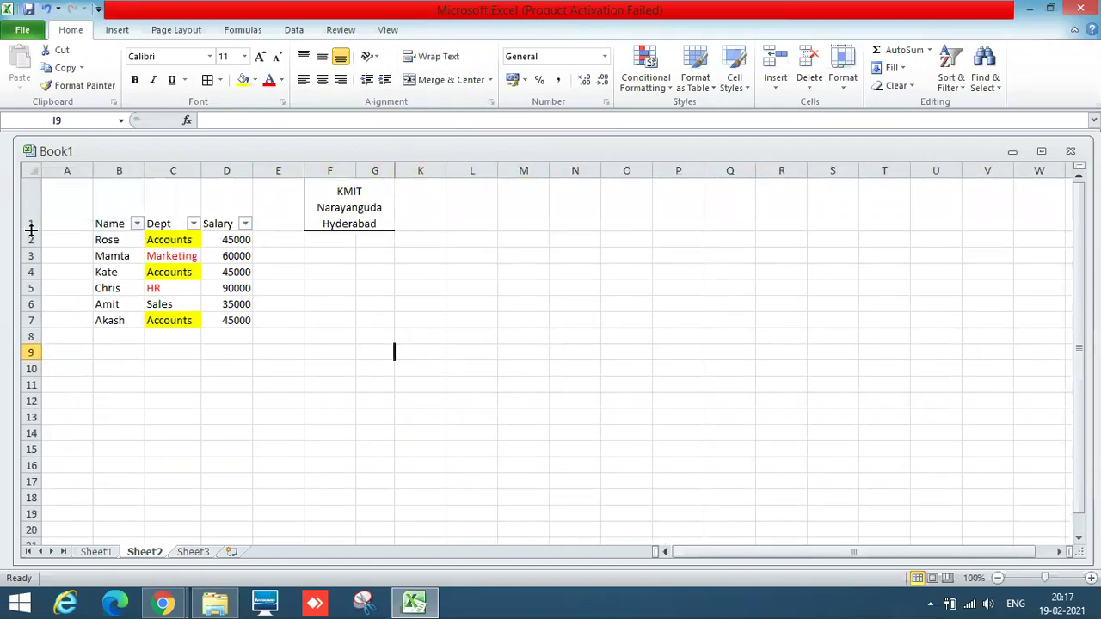
pyautogui.moveTo(394, 170); pyautogui.dragTo(429, 170)
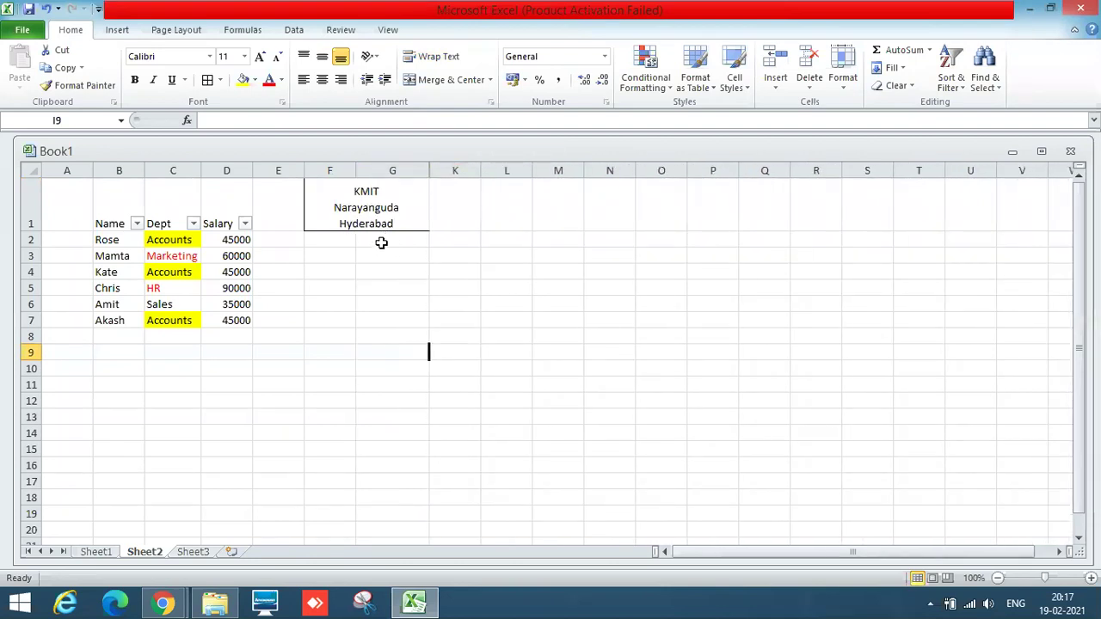
# Angle the merged heading's text counterclockwise, and change its orientation to Vertical Text
pyautogui.click(369, 220)
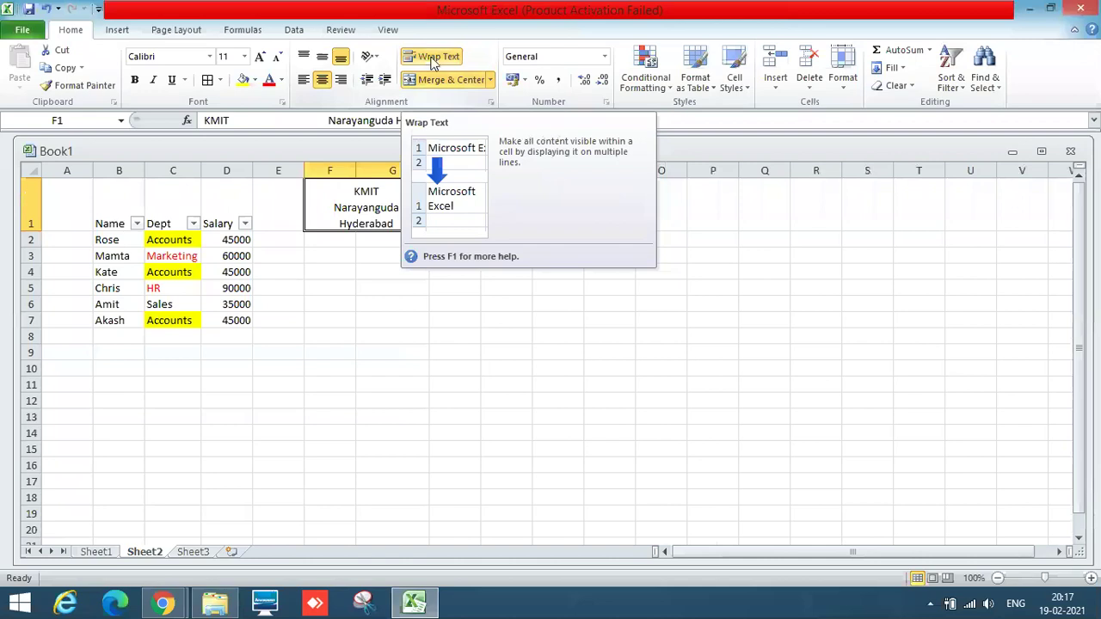
pyautogui.click(379, 57)
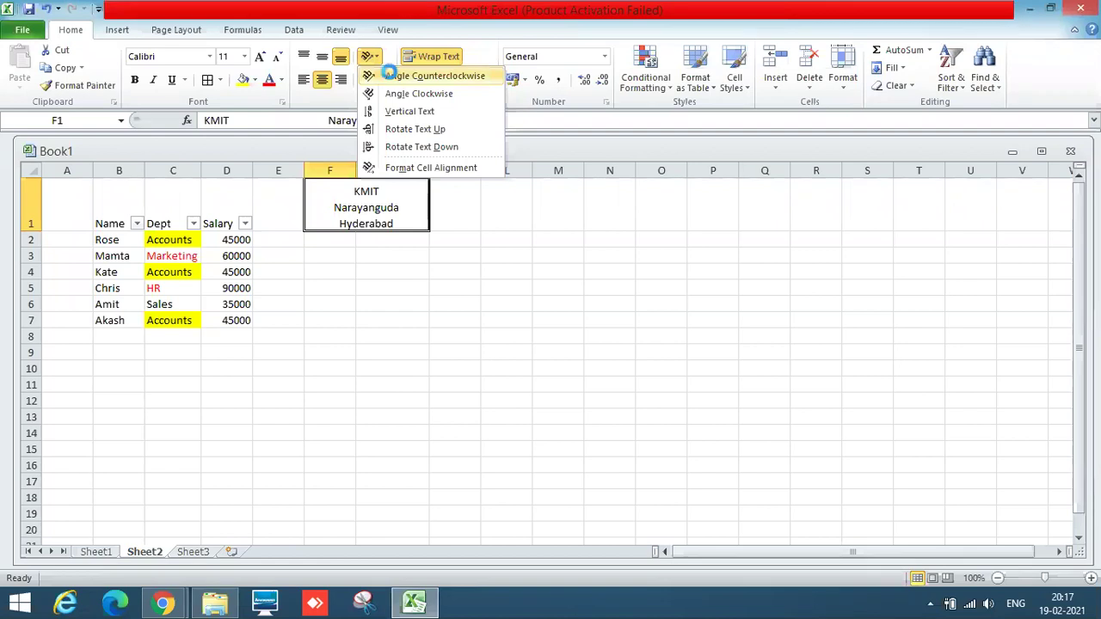
pyautogui.click(392, 78)
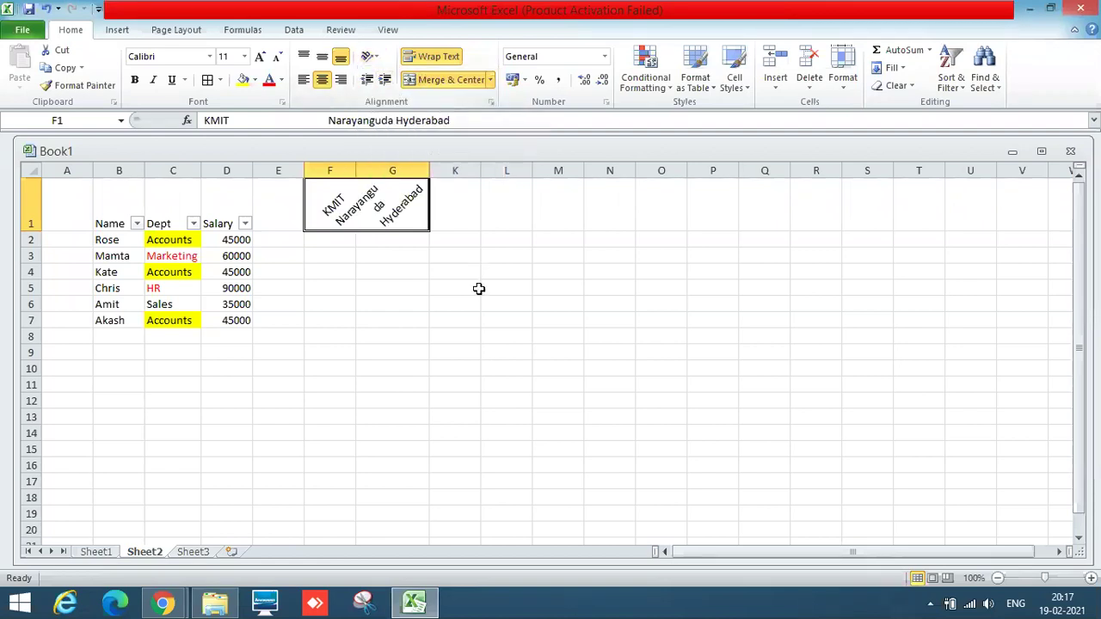
pyautogui.click(381, 62)
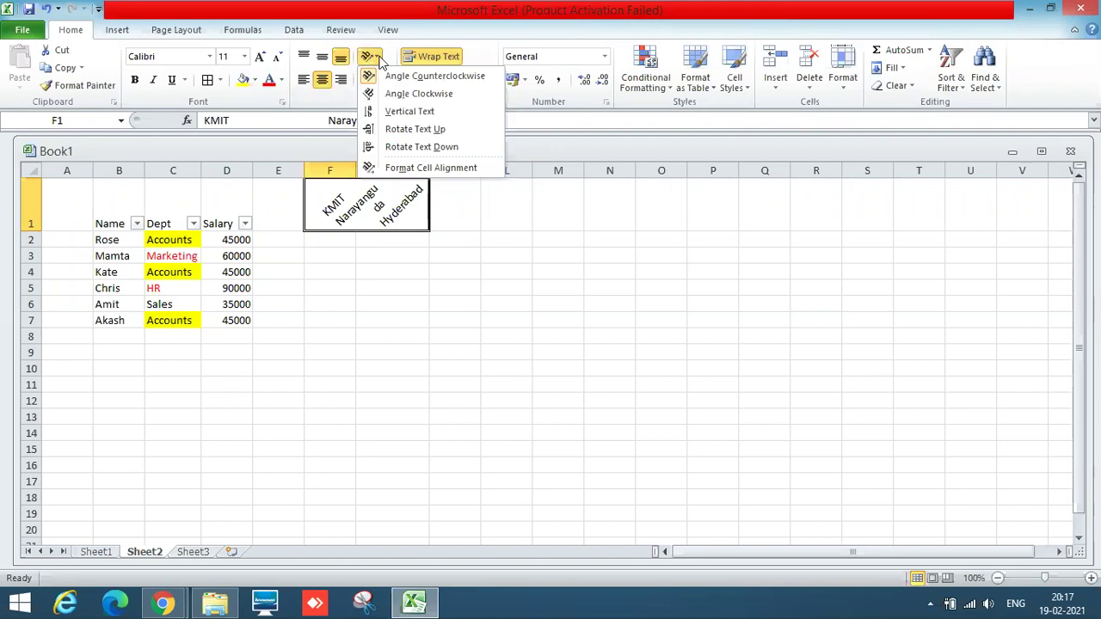
pyautogui.click(398, 115)
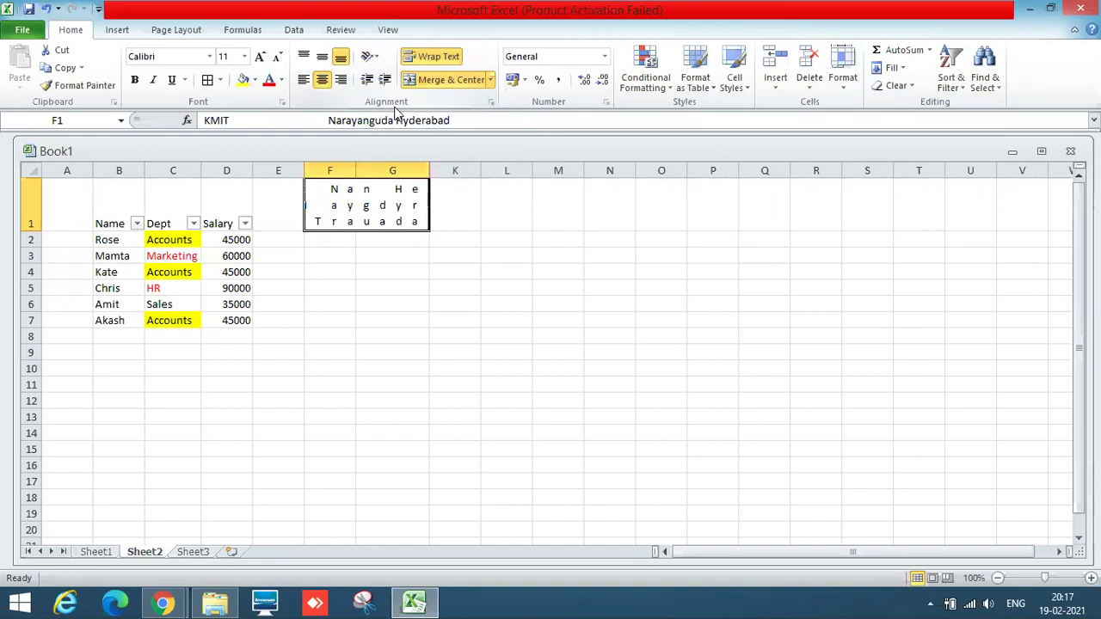
# Rotate the merged heading's text down, and change its orientation to Angle Counterclockwise
pyautogui.click(370, 56)
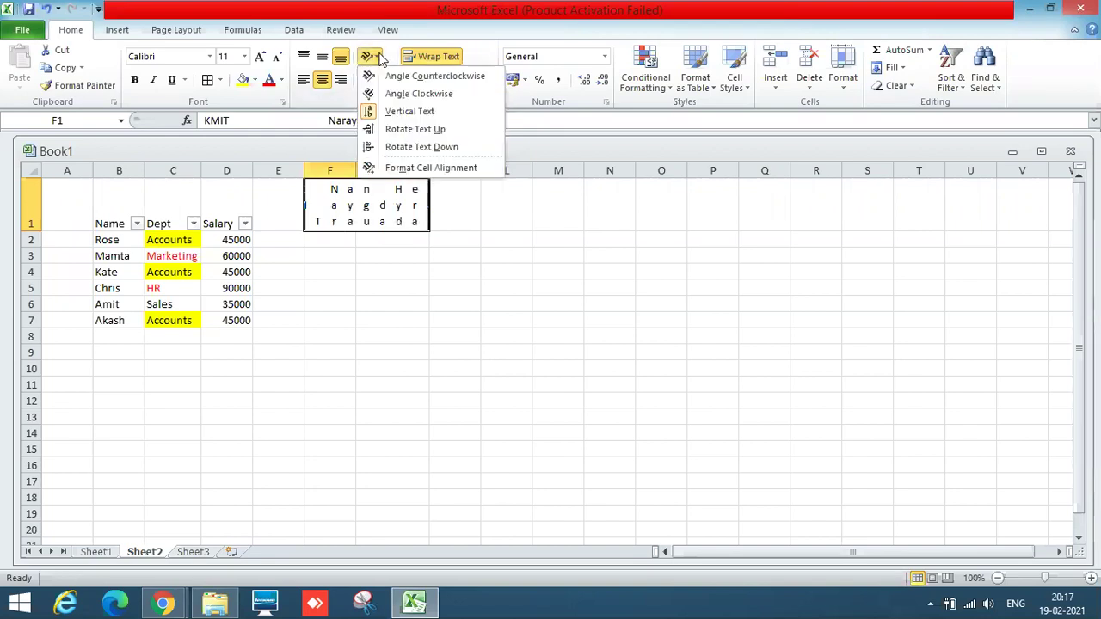
pyautogui.click(412, 148)
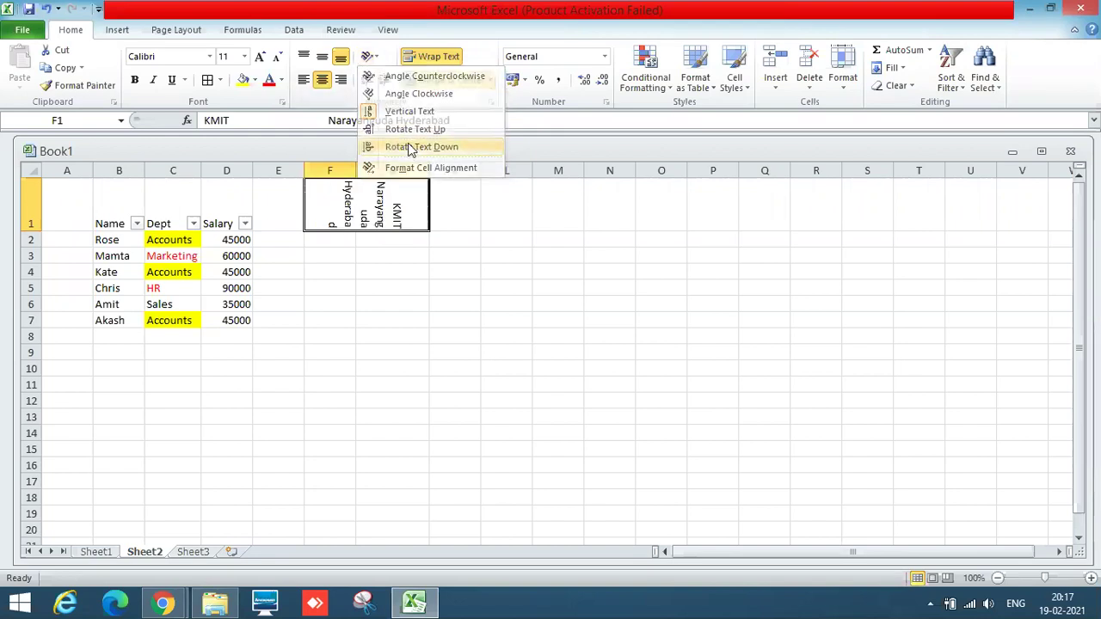
pyautogui.click(371, 56)
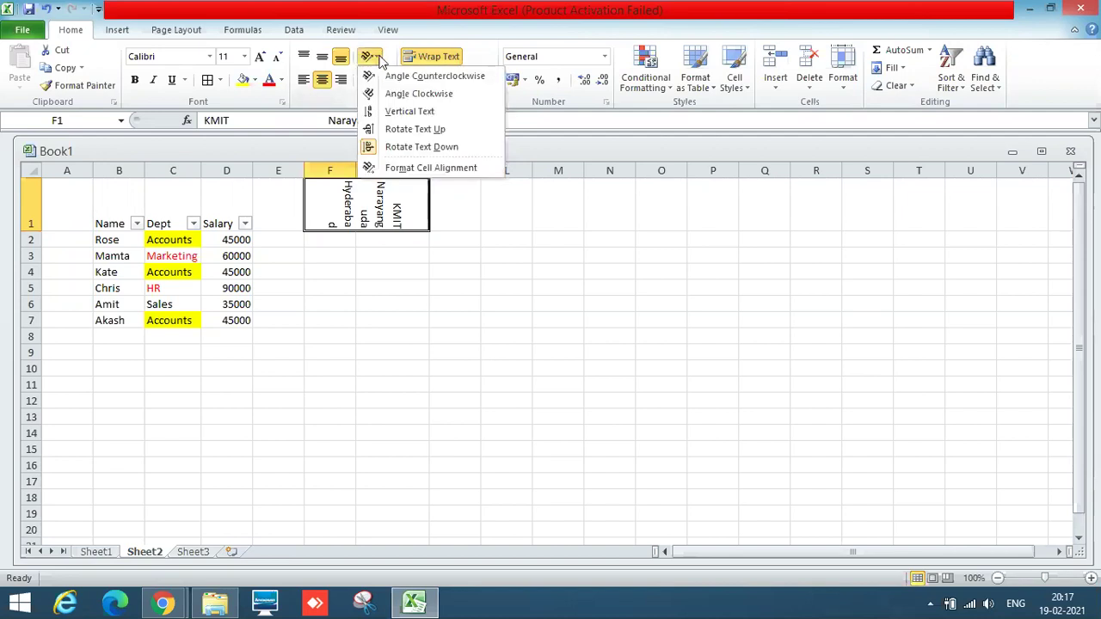
pyautogui.click(388, 77)
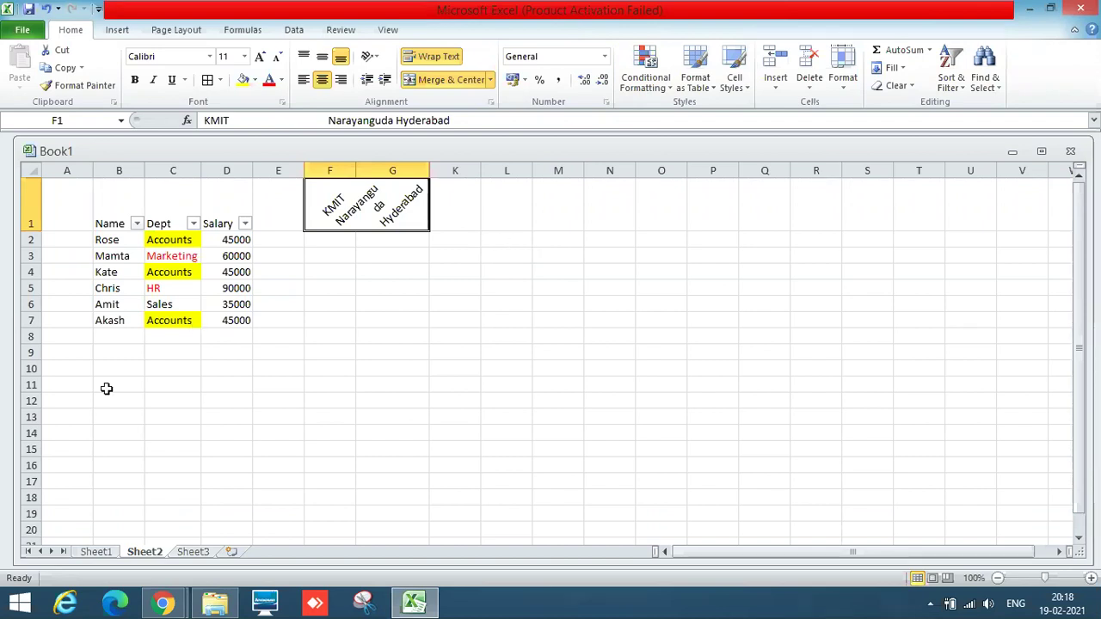
# Copy the roll numbers in A2:A5 of Sheet1 to Sheet2 starting at L2, and fit column L's width to them
pyautogui.click(109, 239)
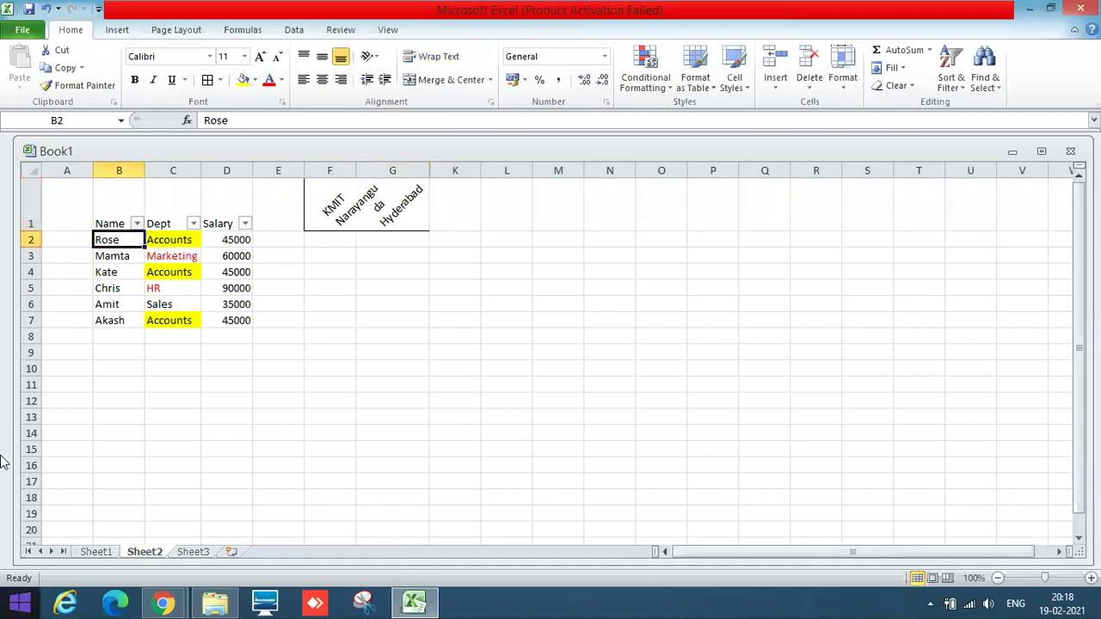
pyautogui.click(96, 553)
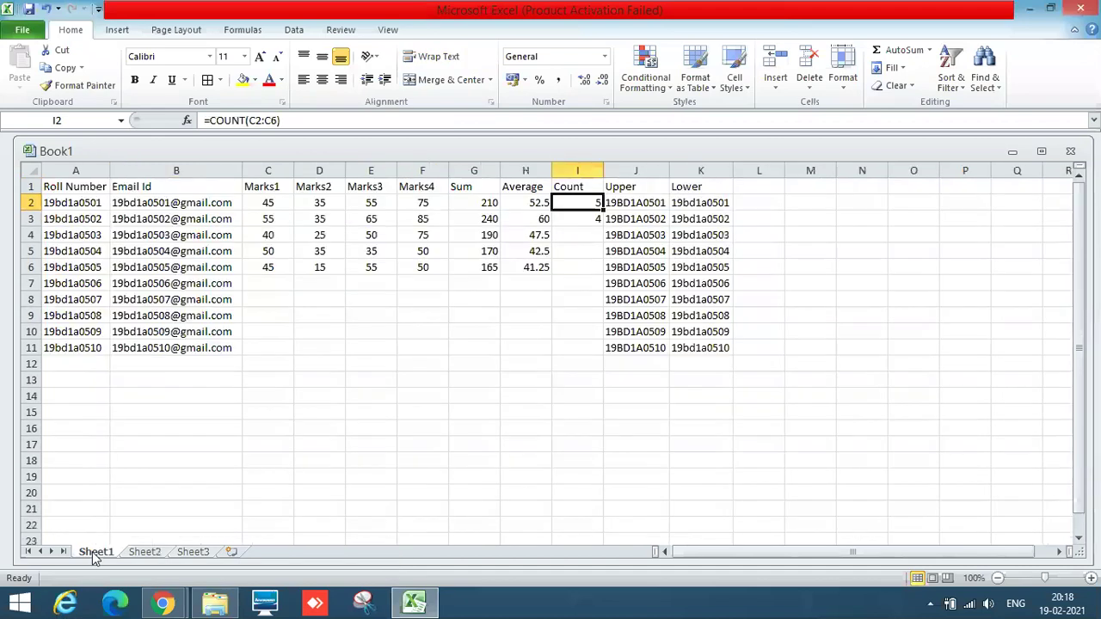
pyautogui.click(71, 203)
pyautogui.hotkey('shift', 'Down')
pyautogui.hotkey('shift', 'Down')
pyautogui.hotkey('shift', 'Down')
pyautogui.hotkey('ctrl', 'c')
pyautogui.click(143, 552)
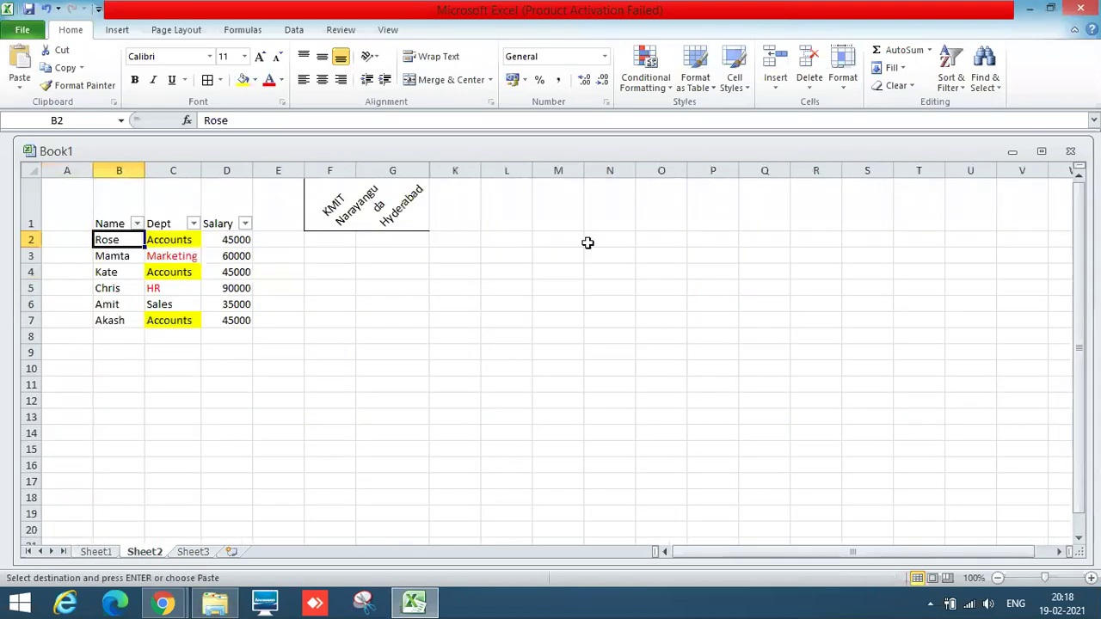
pyautogui.click(505, 241)
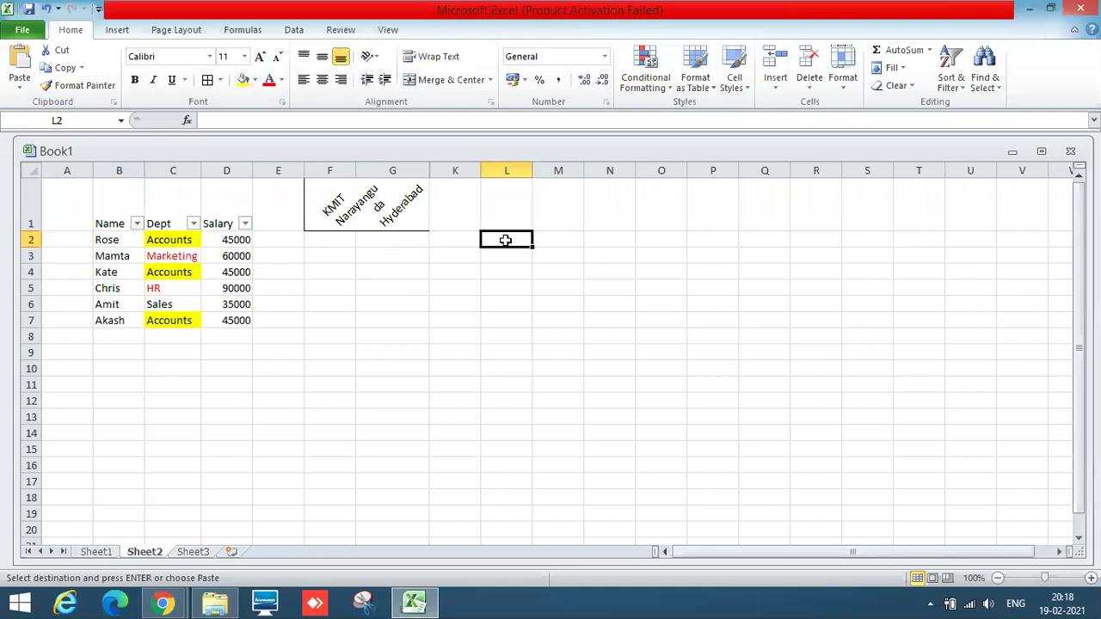
pyautogui.hotkey('ctrl', 'v')
pyautogui.moveTo(533, 170); pyautogui.dragTo(533, 171)
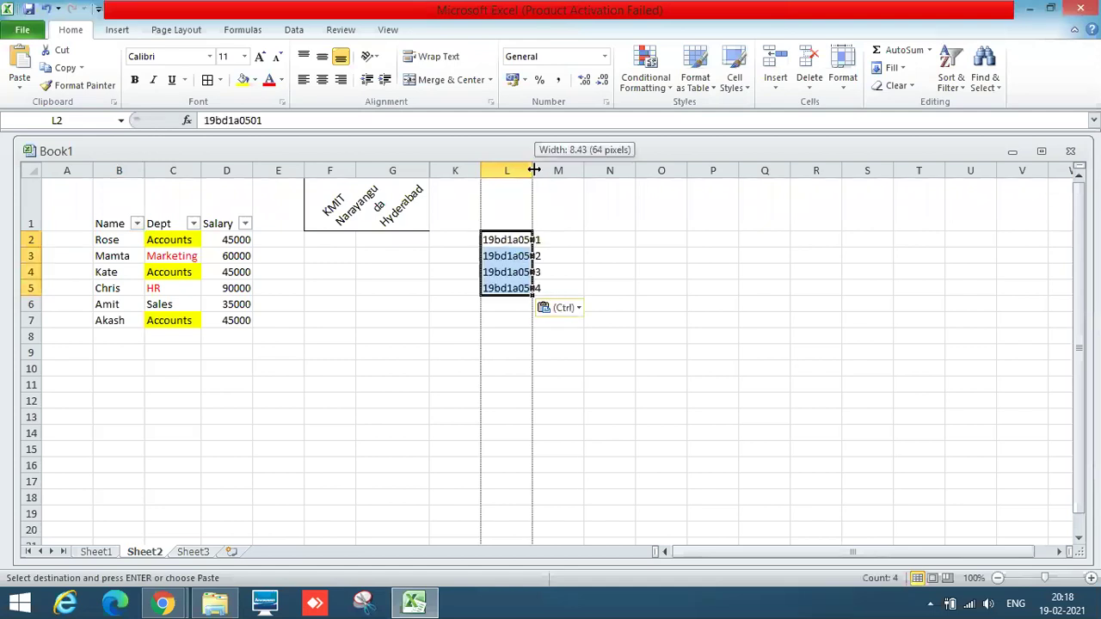
pyautogui.doubleClick(532, 170)
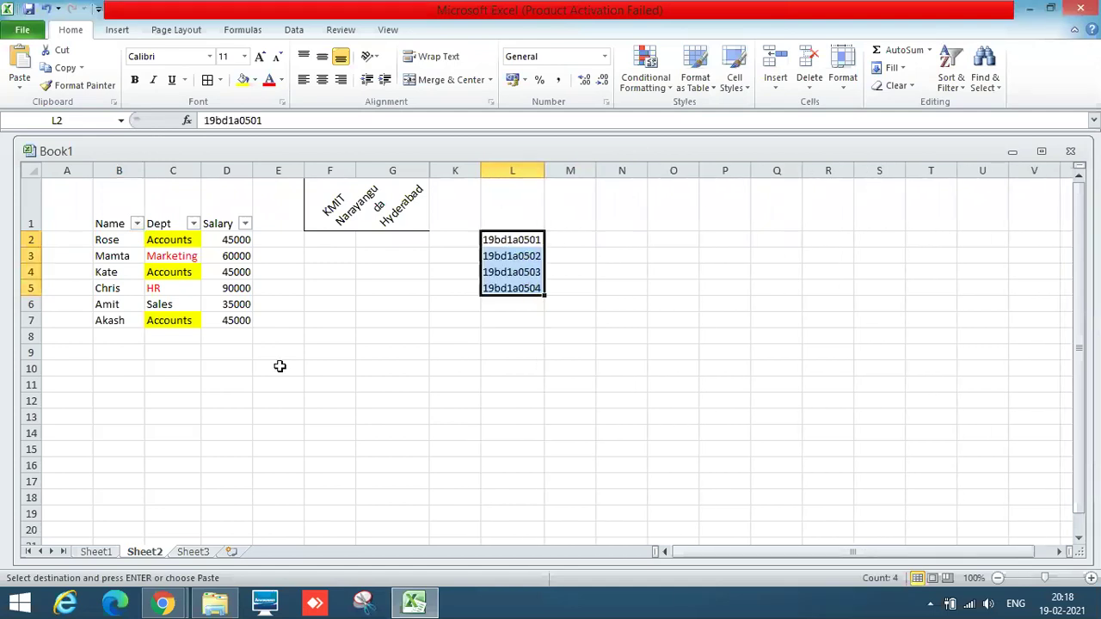
# Copy all the roll numbers in A2:A11 of Sheet1 over the list starting at L2 on Sheet2
pyautogui.click(95, 553)
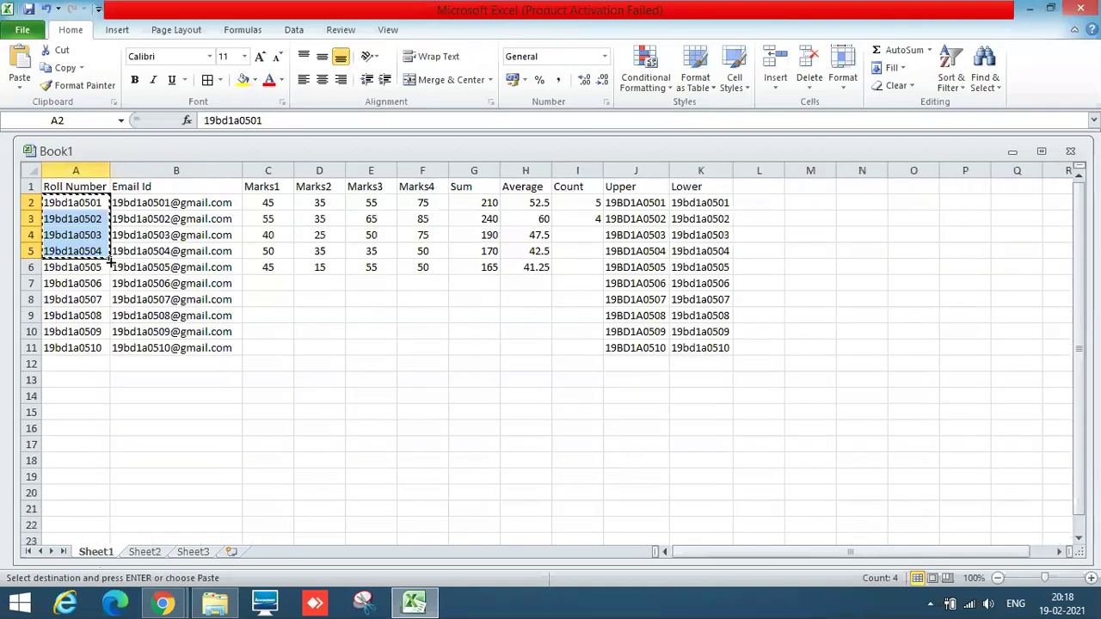
pyautogui.press('Escape')
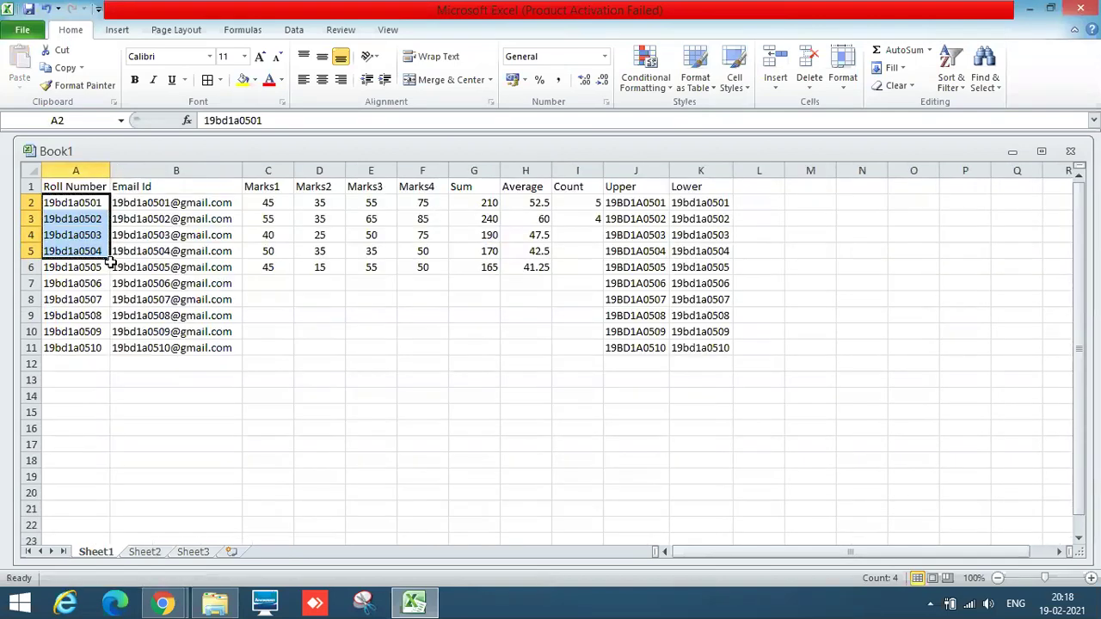
pyautogui.hotkey('shift', 'Down')
pyautogui.hotkey('shift', 'Down')
pyautogui.hotkey('shift', 'Down')
pyautogui.hotkey('shift', 'Down')
pyautogui.hotkey('shift', 'Down')
pyautogui.hotkey('shift', 'Down')
pyautogui.hotkey('ctrl', 'c')
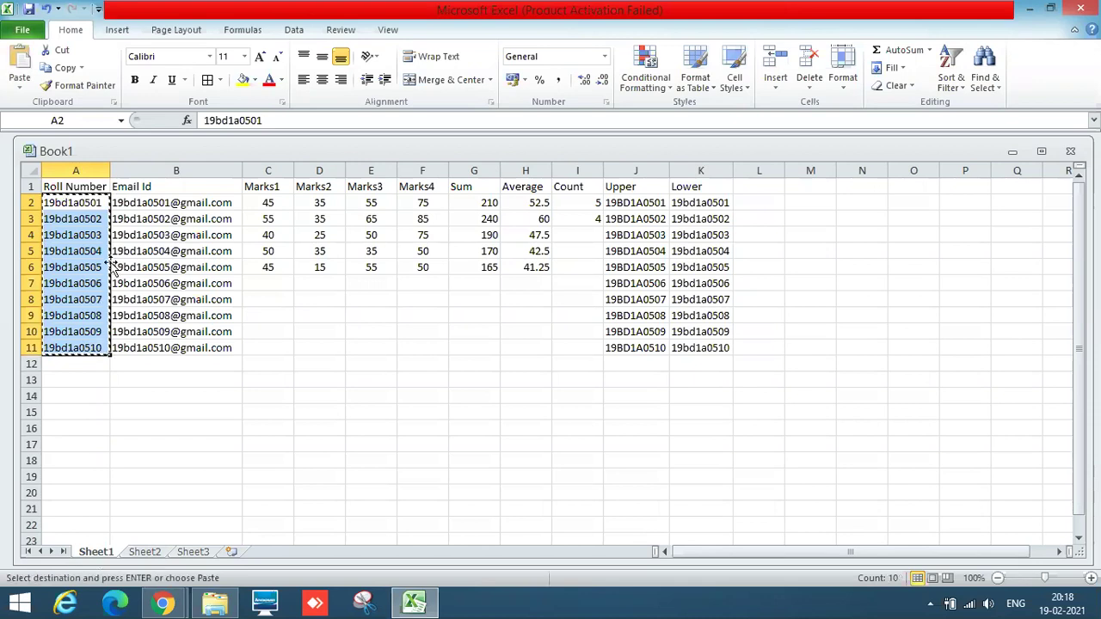
pyautogui.click(151, 554)
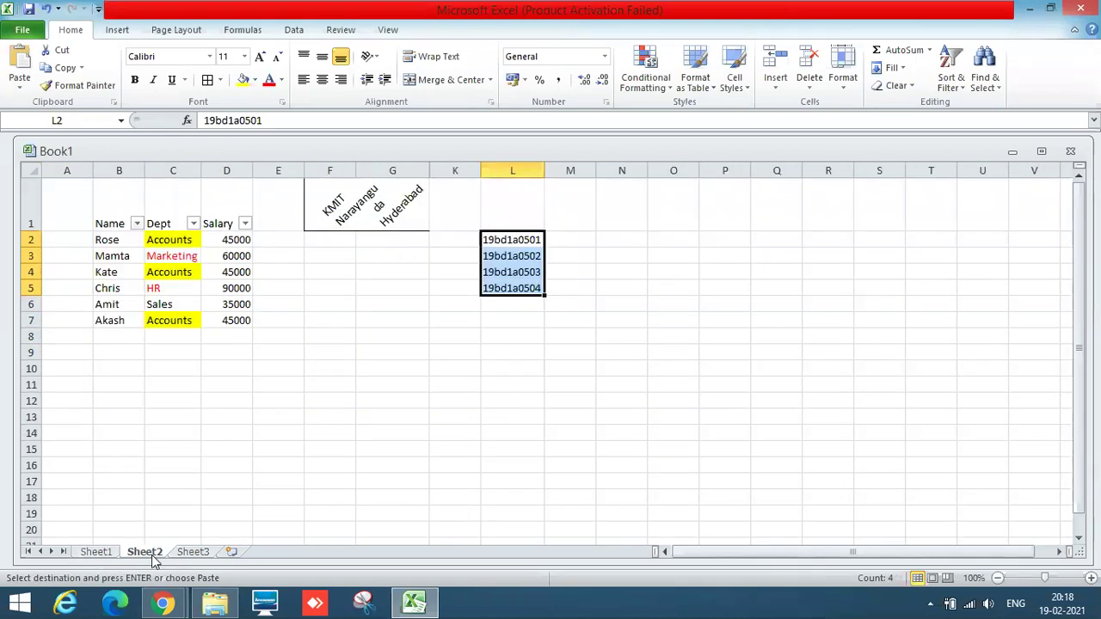
pyautogui.hotkey('ctrl', 'v')
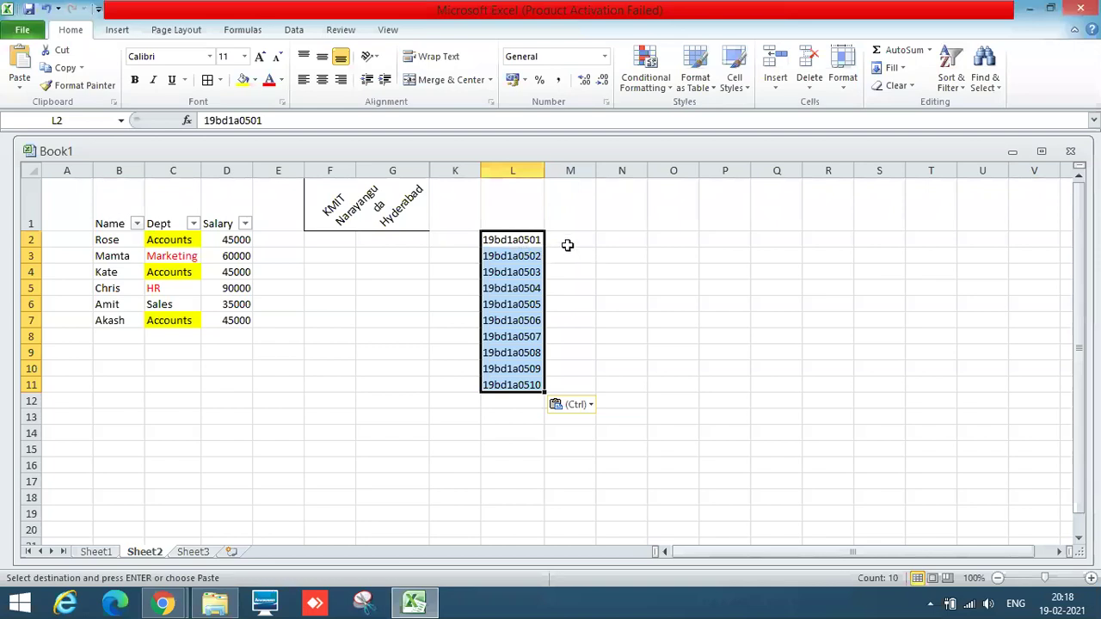
# Copy the roll numbers in L3:L5 into column M starting at M3
pyautogui.click(521, 255)
pyautogui.hotkey('shift', 'Down')
pyautogui.hotkey('shift', 'Down')
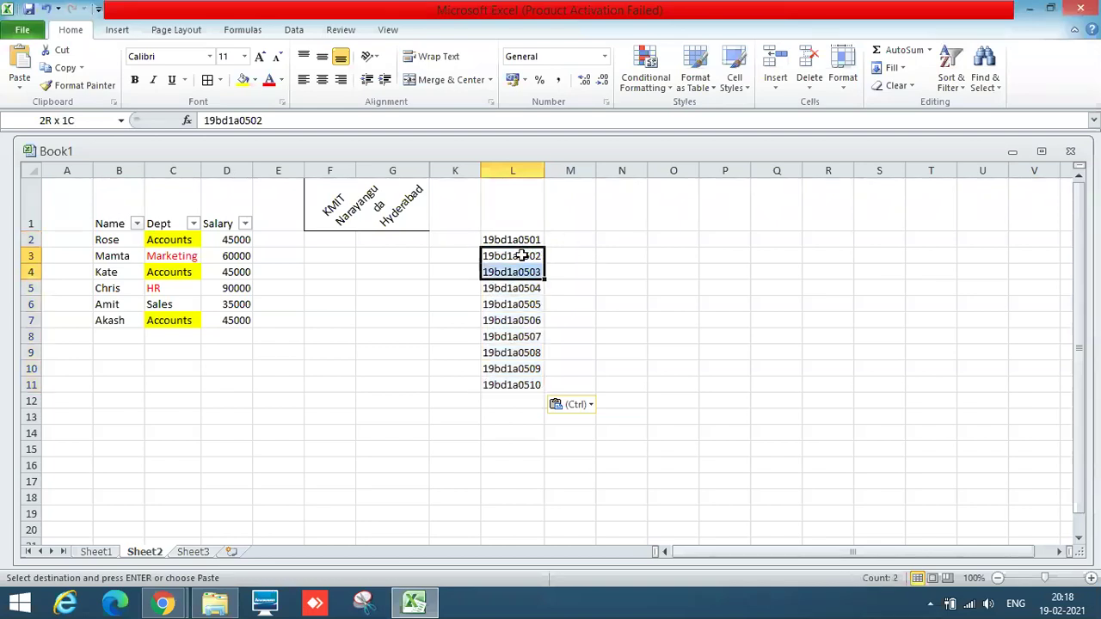
pyautogui.hotkey('ctrl', 'c')
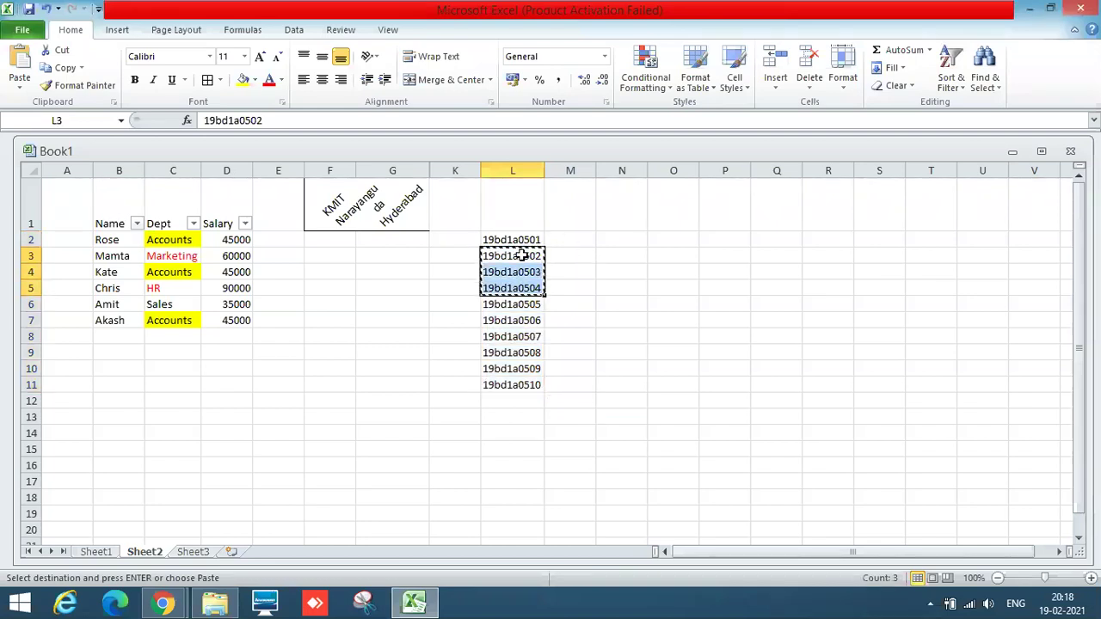
pyautogui.click(576, 255)
pyautogui.hotkey('ctrl', 'v')
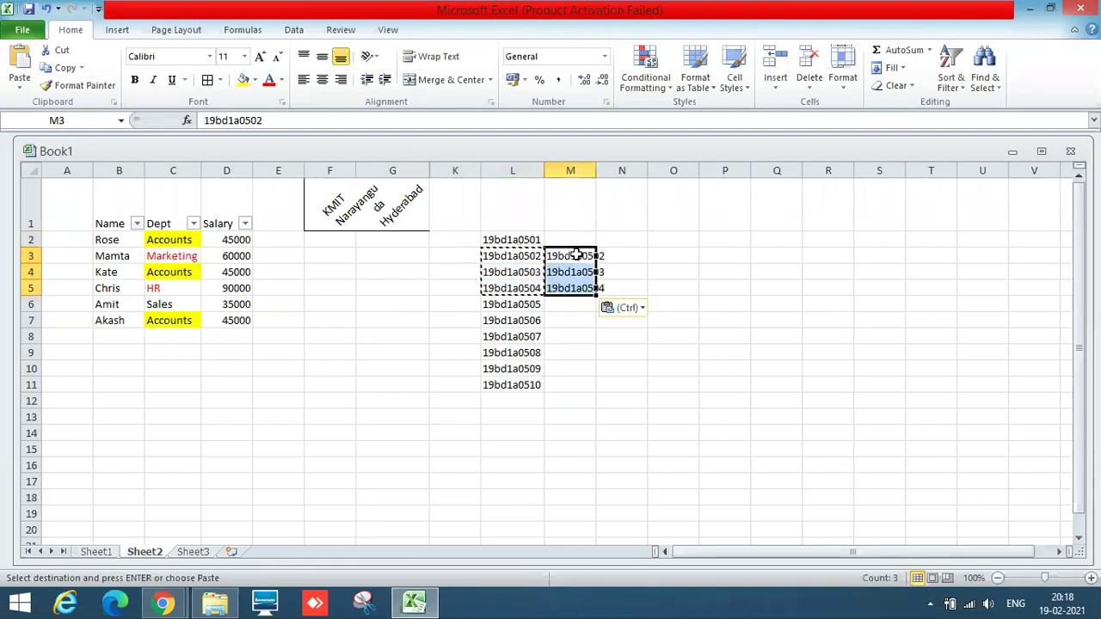
# Widen column M to fit its roll numbers, and move the entries in M4:M5 to M7:M8
pyautogui.click(587, 273)
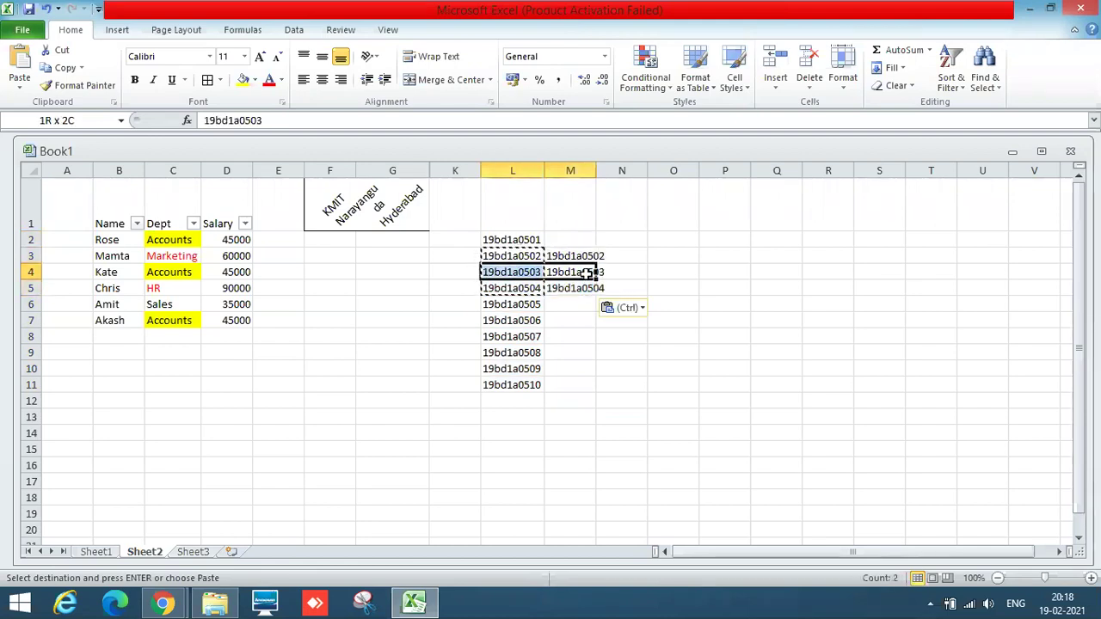
pyautogui.moveTo(587, 273); pyautogui.dragTo(587, 288)
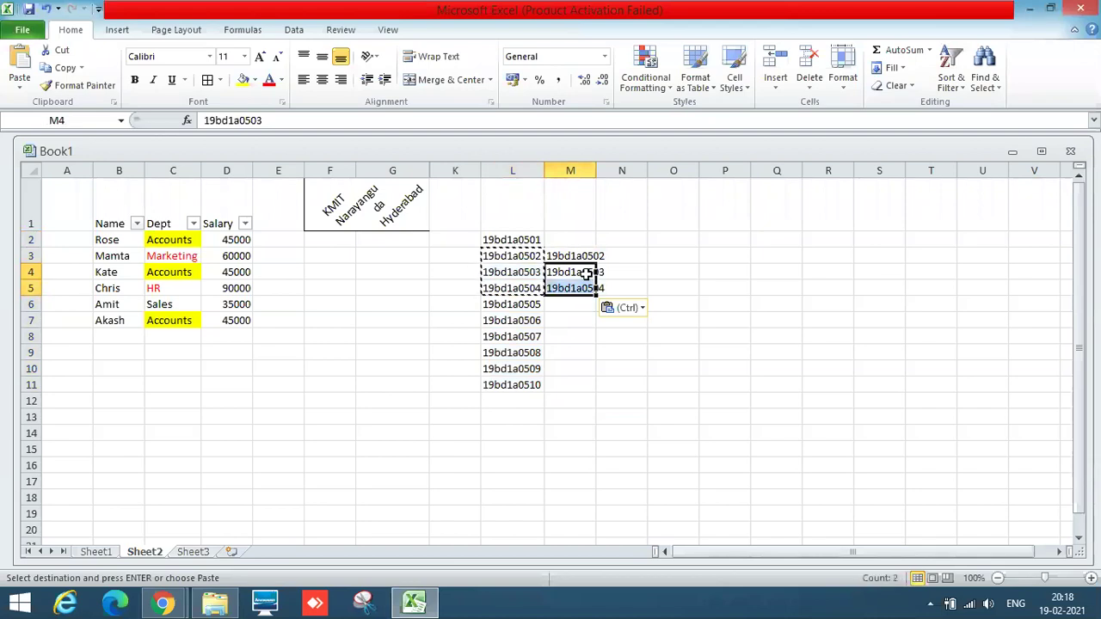
pyautogui.moveTo(595, 171); pyautogui.dragTo(608, 171)
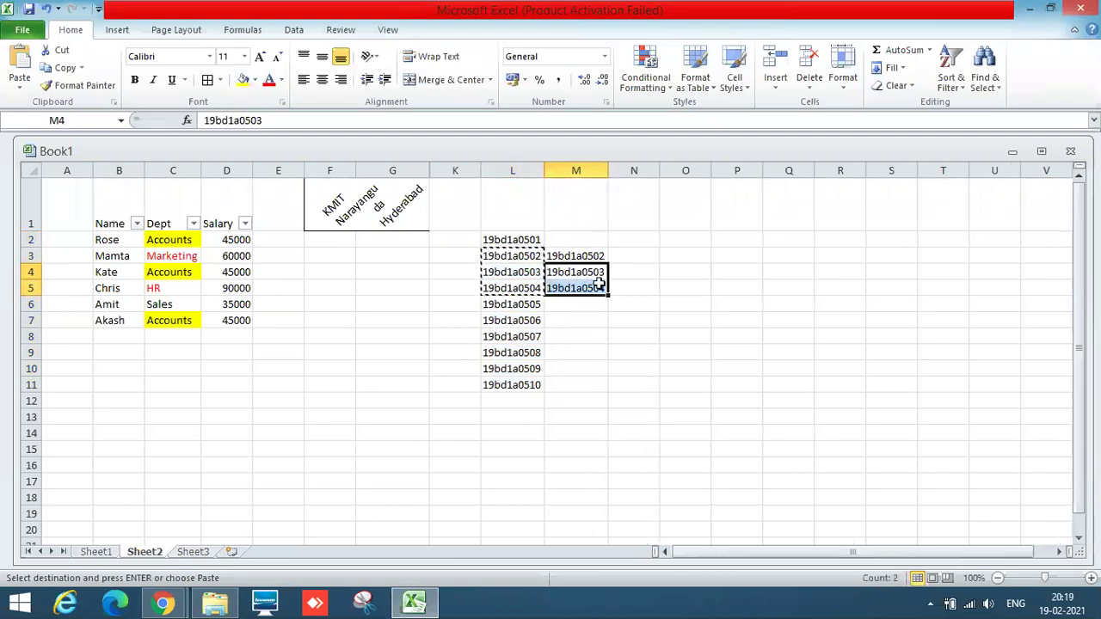
pyautogui.hotkey('ctrl', 'c')
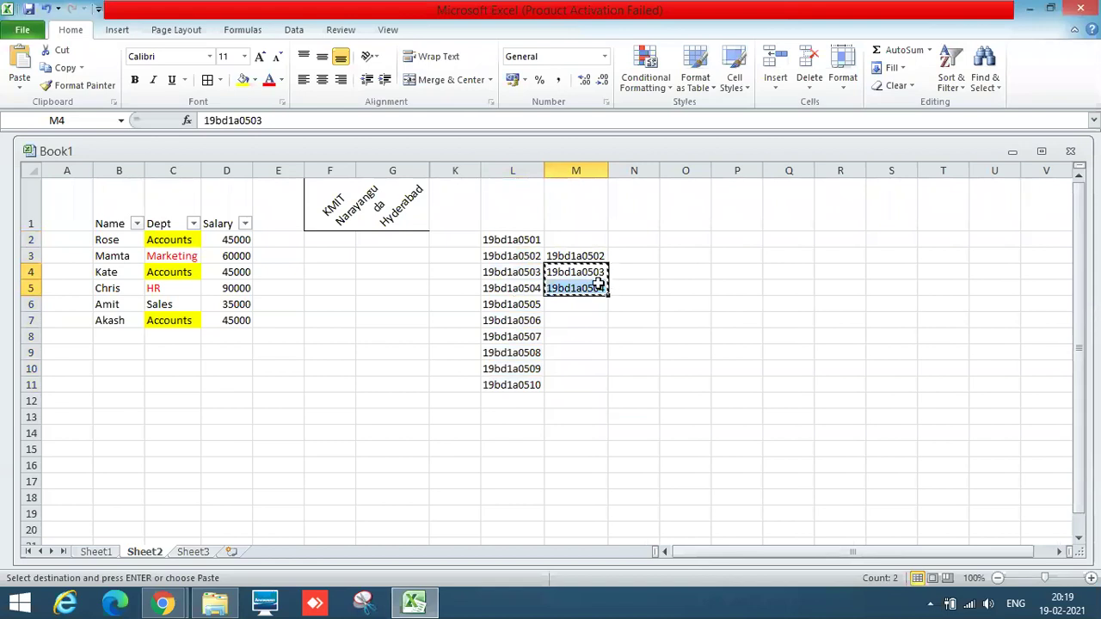
pyautogui.press('Down')
pyautogui.press('Down')
pyautogui.press('Down')
pyautogui.hotkey('ctrl', 'v')
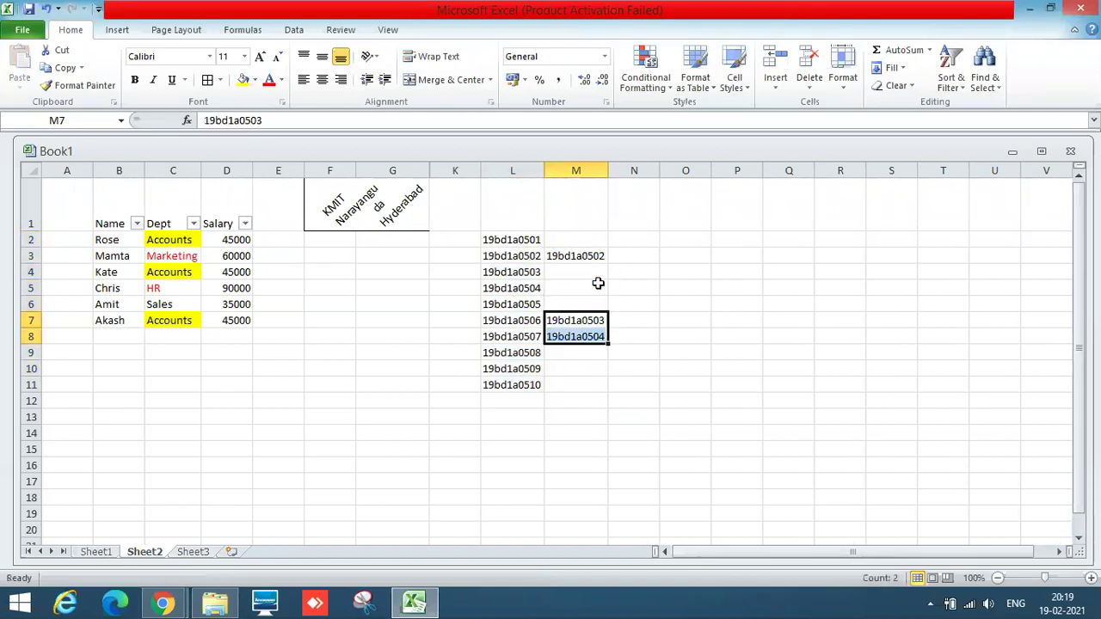
# Move the roll number in M8 to M10
pyautogui.press('Down')
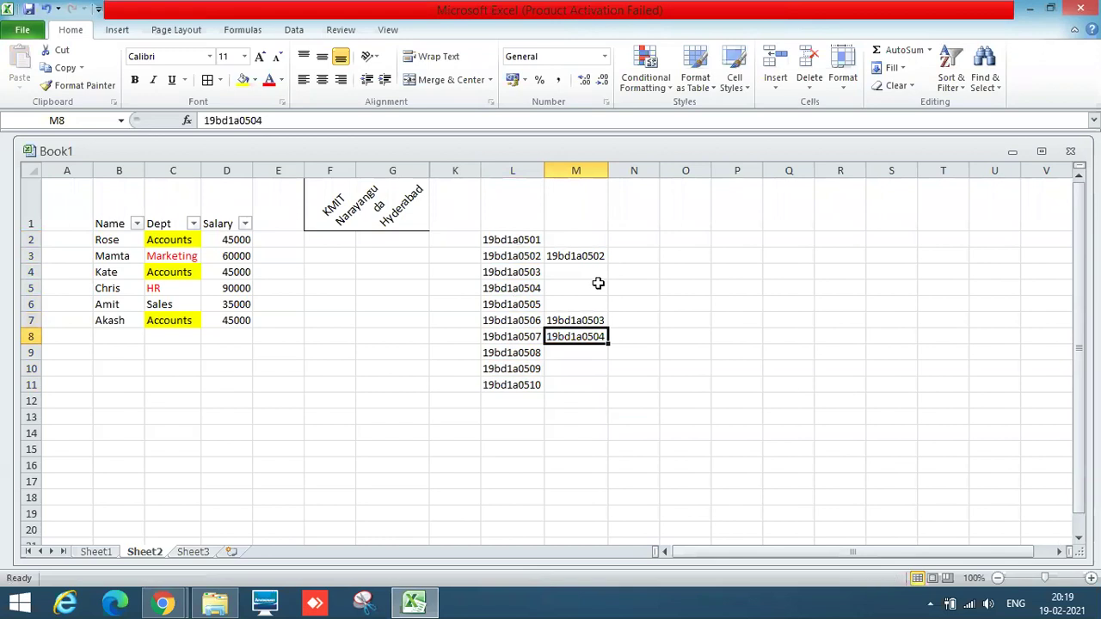
pyautogui.hotkey('ctrl', 'x')
pyautogui.press('Down')
pyautogui.press('Down')
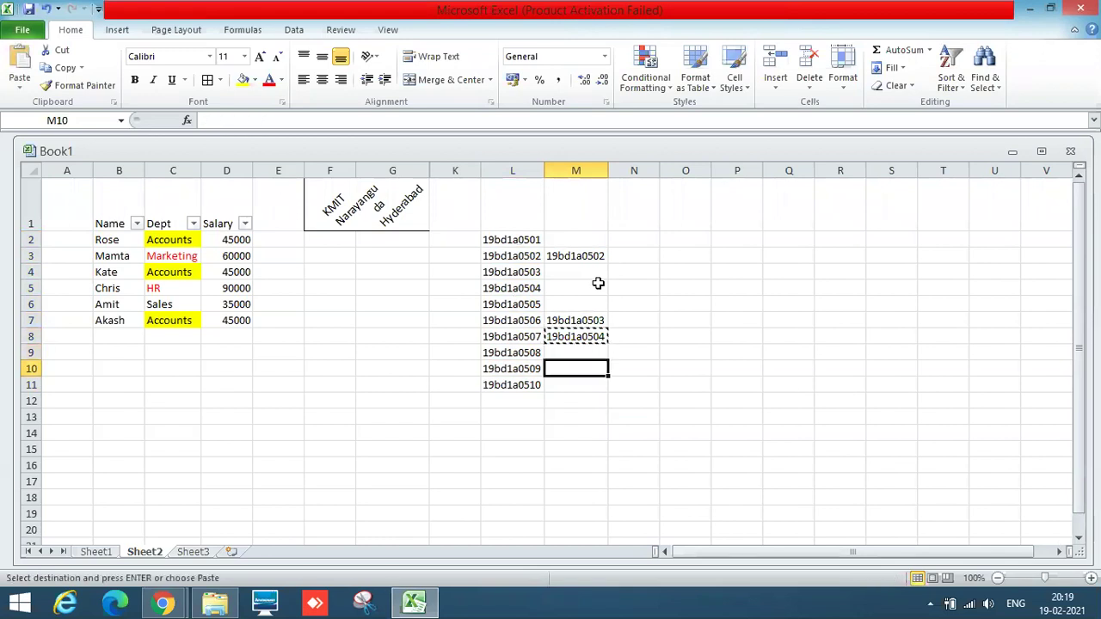
pyautogui.hotkey('ctrl', 'v')
# Copy the roll number in L6 into M2
pyautogui.press('Up')
pyautogui.press('Up')
pyautogui.press('Up')
pyautogui.press('Up')
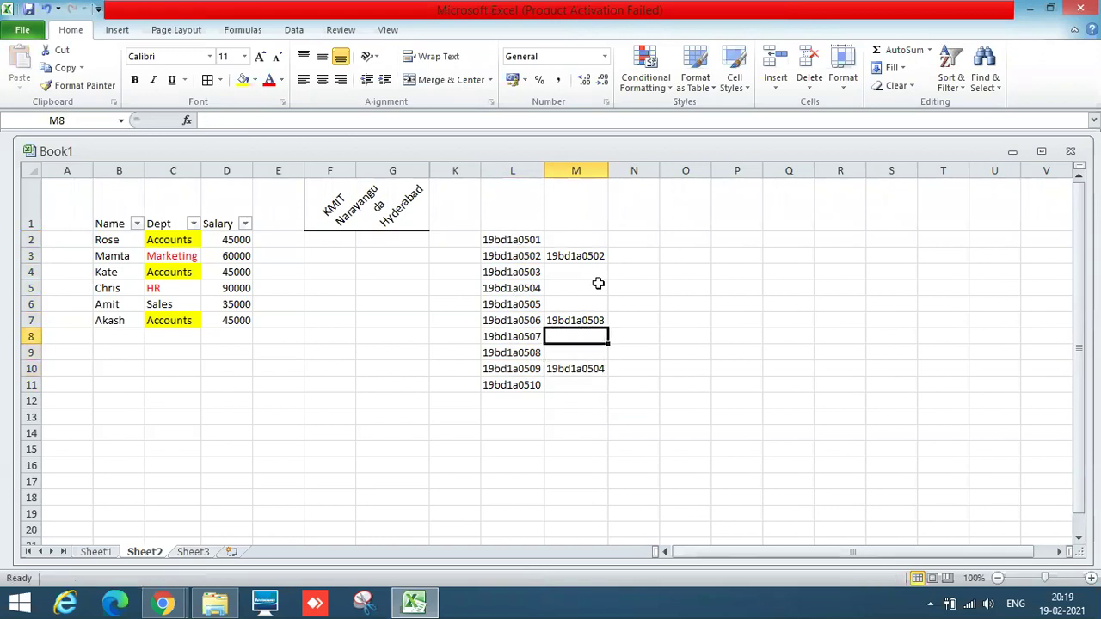
pyautogui.press('Left')
pyautogui.hotkey('ctrl', 'x')
pyautogui.press('Right')
pyautogui.press('Up')
pyautogui.press('Up')
pyautogui.press('Up')
pyautogui.press('Up')
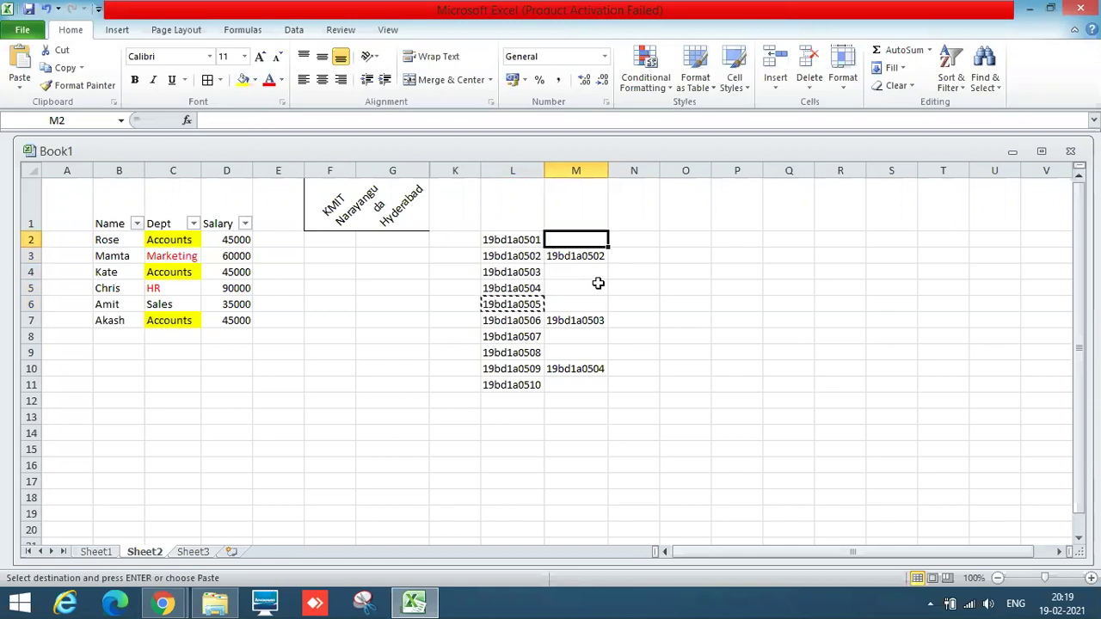
pyautogui.hotkey('ctrl', 'v')
# Copy the roll number in L8 into M5, and clear the copy selection
pyautogui.press('Down')
pyautogui.press('Down')
pyautogui.press('Down')
pyautogui.press('Down')
pyautogui.press('Down')
pyautogui.press('Down')
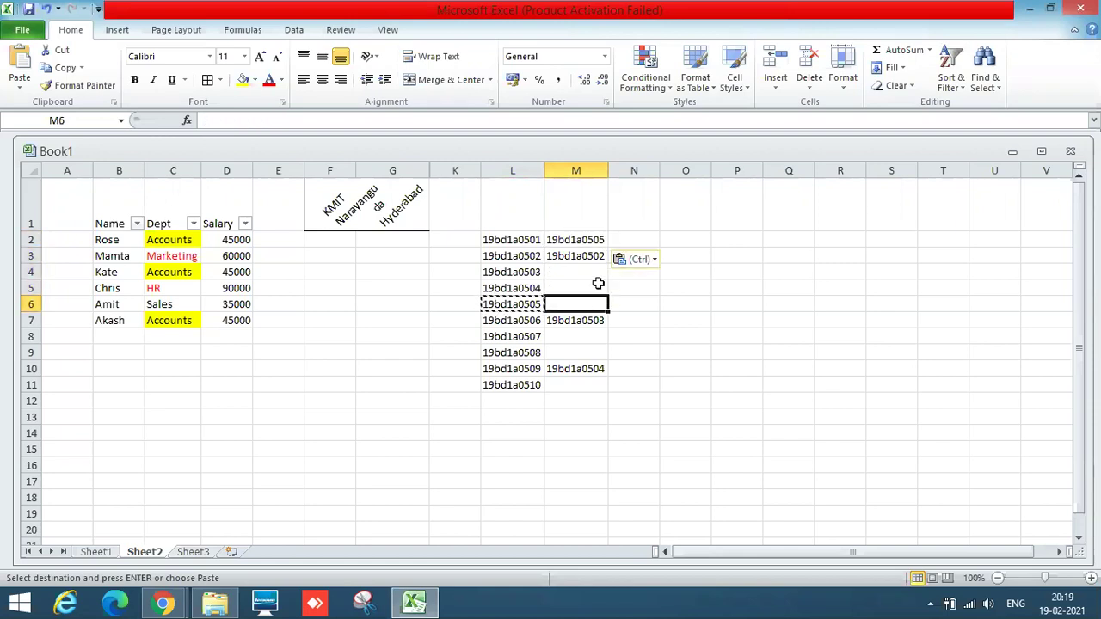
pyautogui.press('Left')
pyautogui.hotkey('ctrl', 'c')
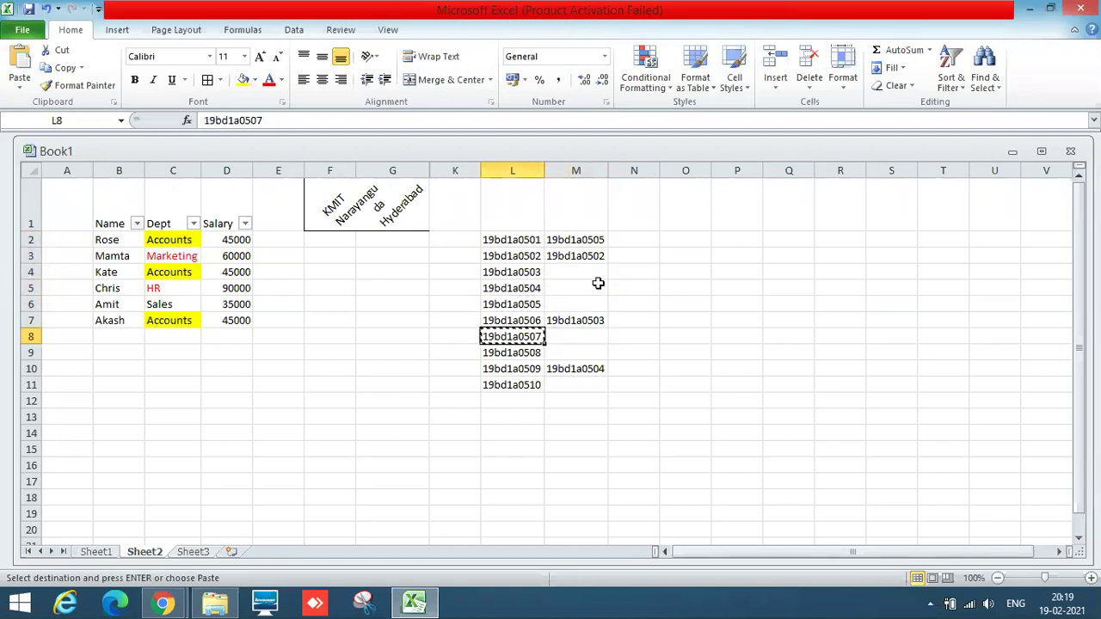
pyautogui.press('Right')
pyautogui.press('Right')
pyautogui.press('Up')
pyautogui.press('Up')
pyautogui.press('Up')
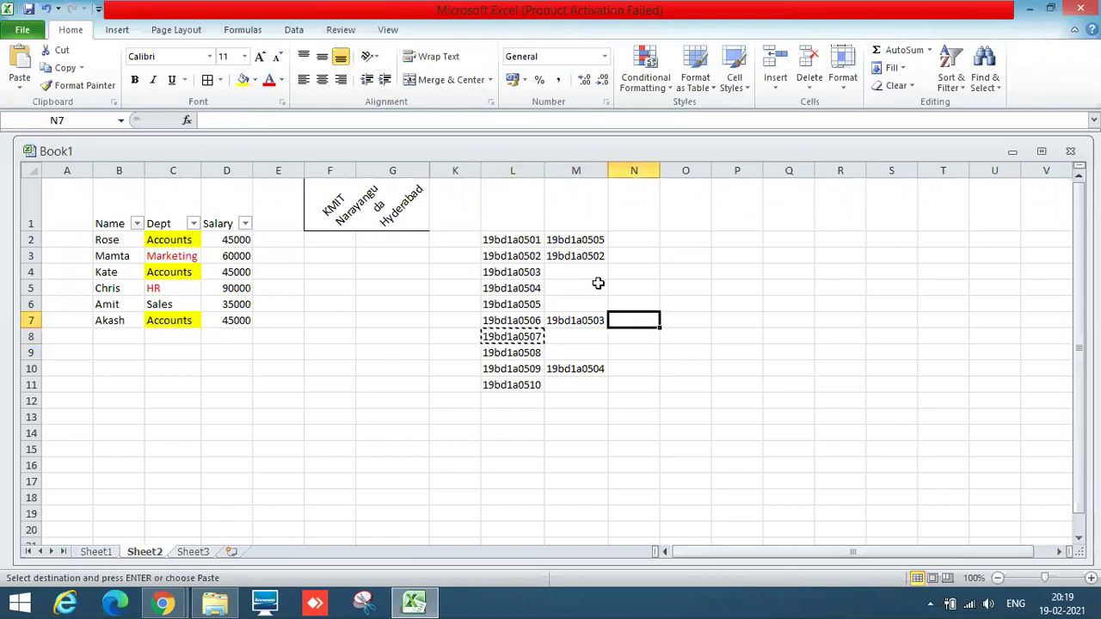
pyautogui.press('Left')
pyautogui.hotkey('ctrl', 'v')
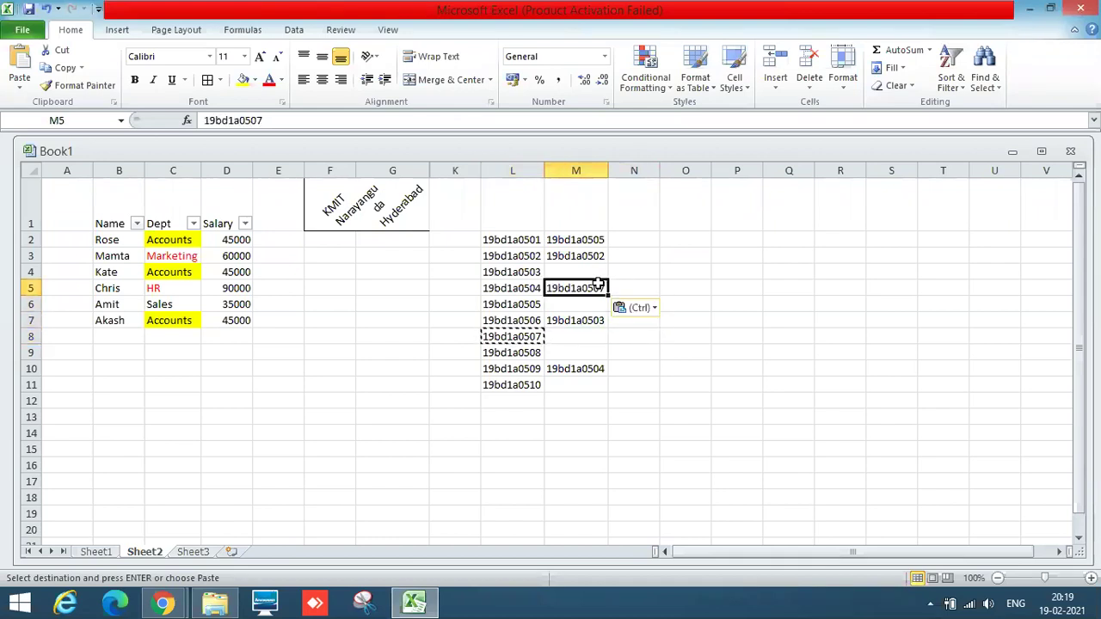
pyautogui.click(743, 414)
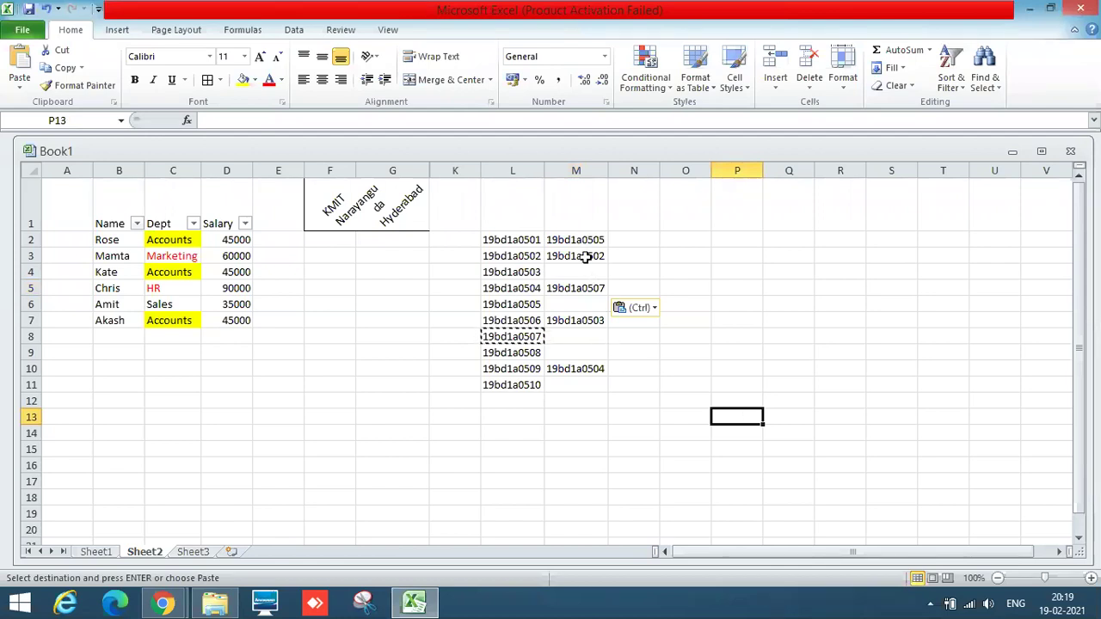
pyautogui.press('Escape')
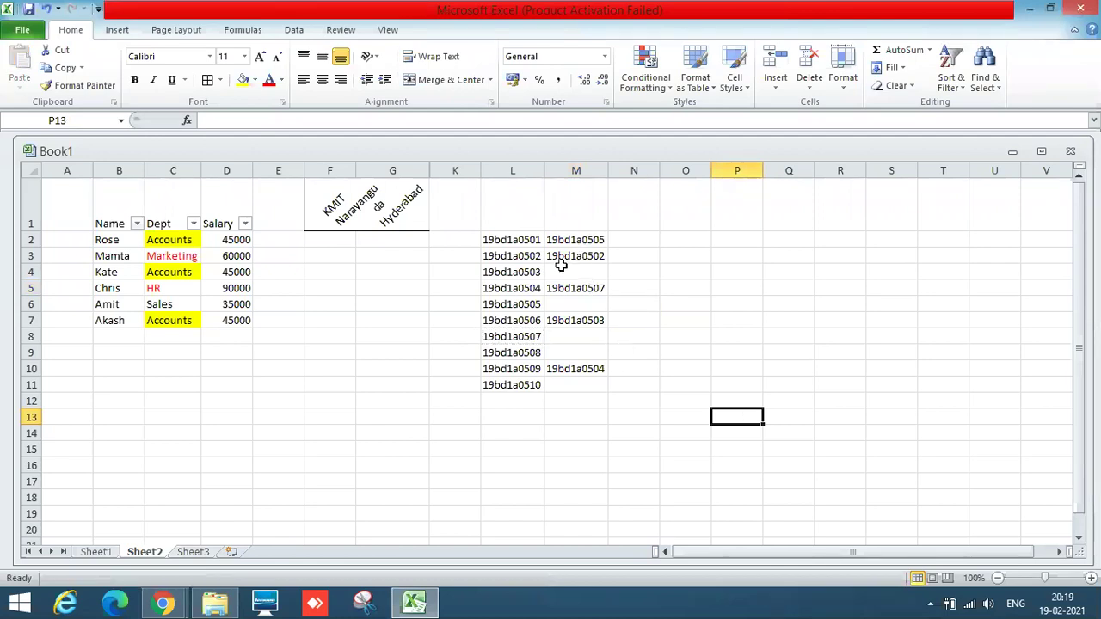
# Highlight the duplicate roll numbers in L2:M11 with a conditional formatting rule using Light Red Fill with Dark Red Text
pyautogui.click(507, 242)
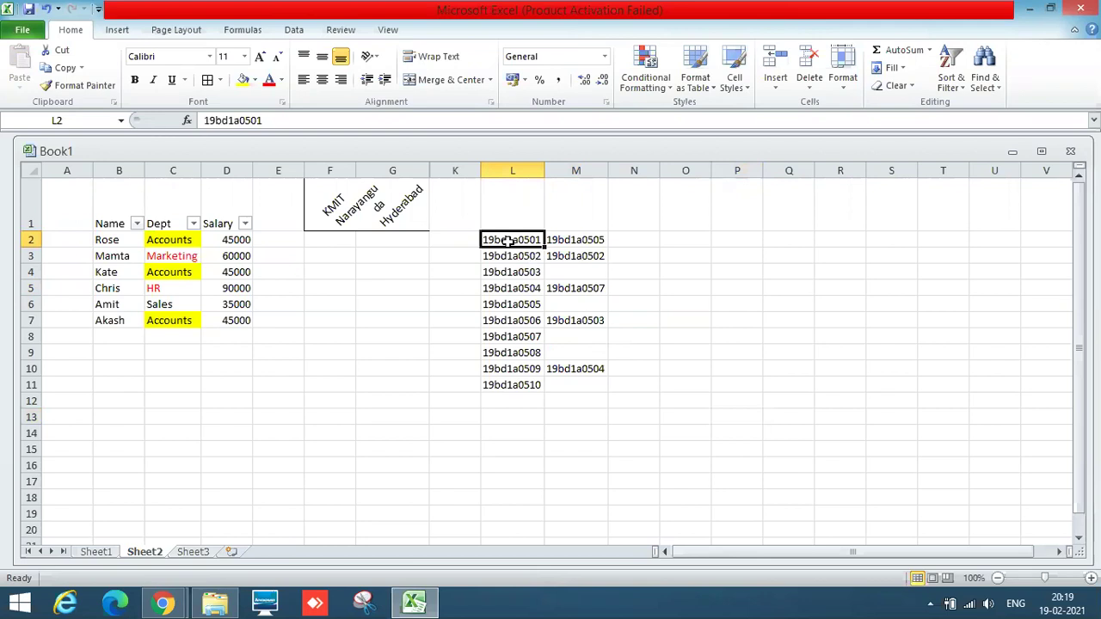
pyautogui.hotkey('shift', 'Right')
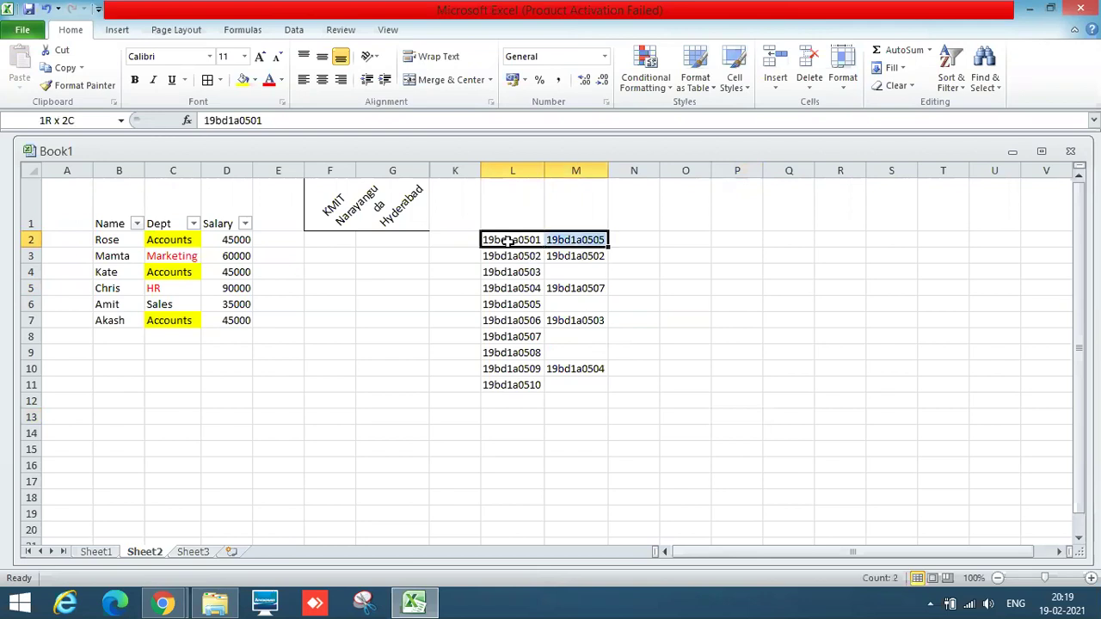
pyautogui.hotkey('shift', 'Down')
pyautogui.hotkey('shift', 'Down')
pyautogui.hotkey('shift', 'Down')
pyautogui.hotkey('shift', 'Down')
pyautogui.hotkey('shift', 'Down')
pyautogui.hotkey('shift', 'Down')
pyautogui.hotkey('shift', 'Down')
pyautogui.hotkey('shift', 'Down')
pyautogui.hotkey('shift', 'Down')
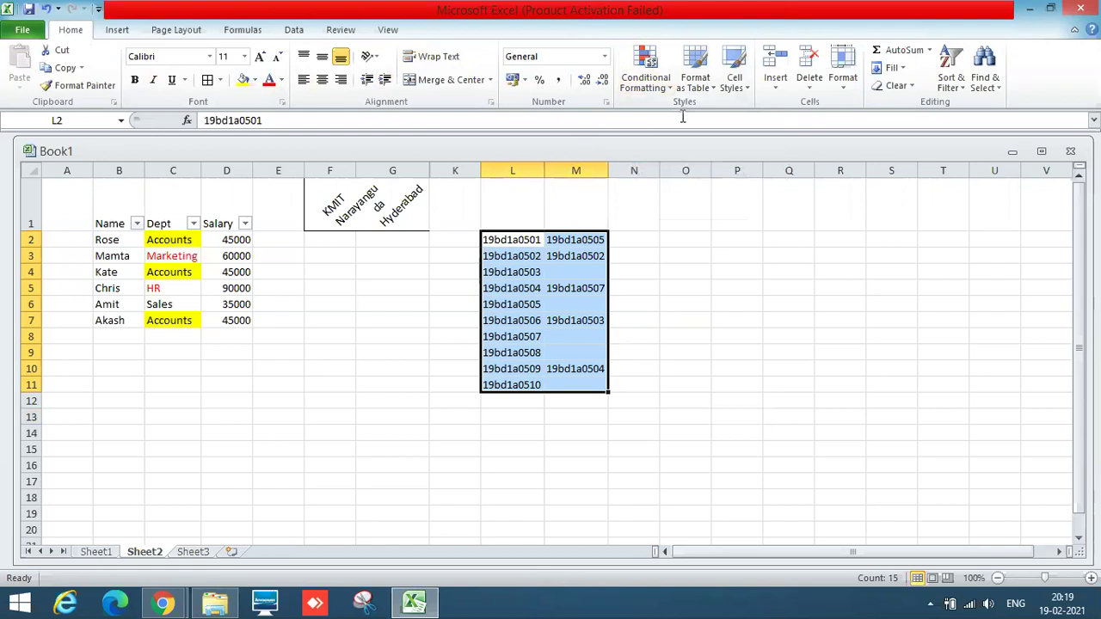
pyautogui.click(670, 93)
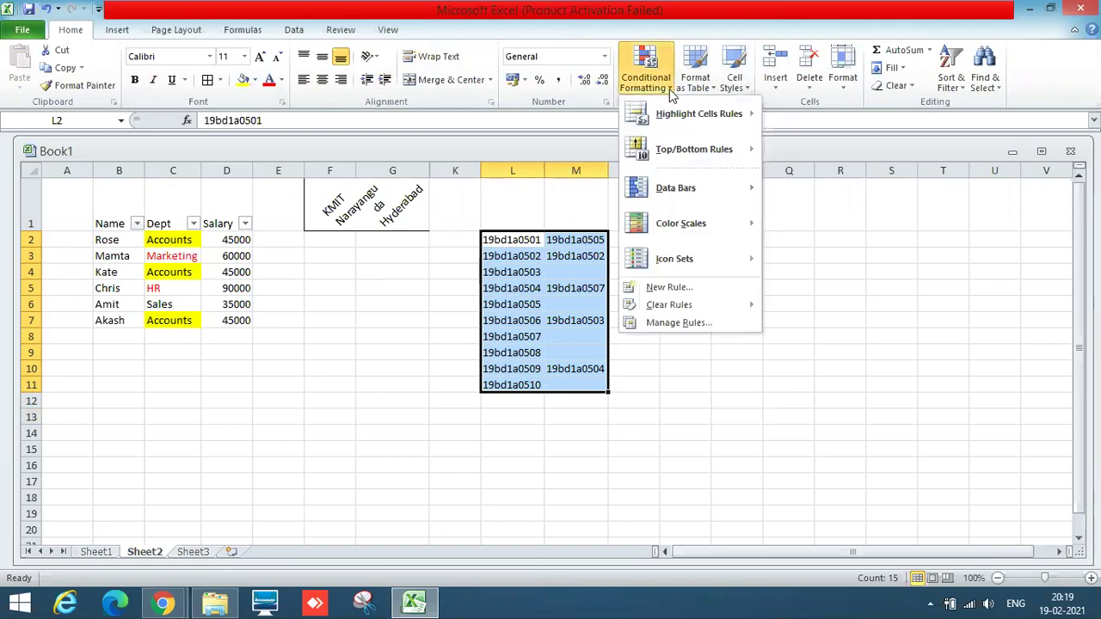
pyautogui.moveTo(677, 114)
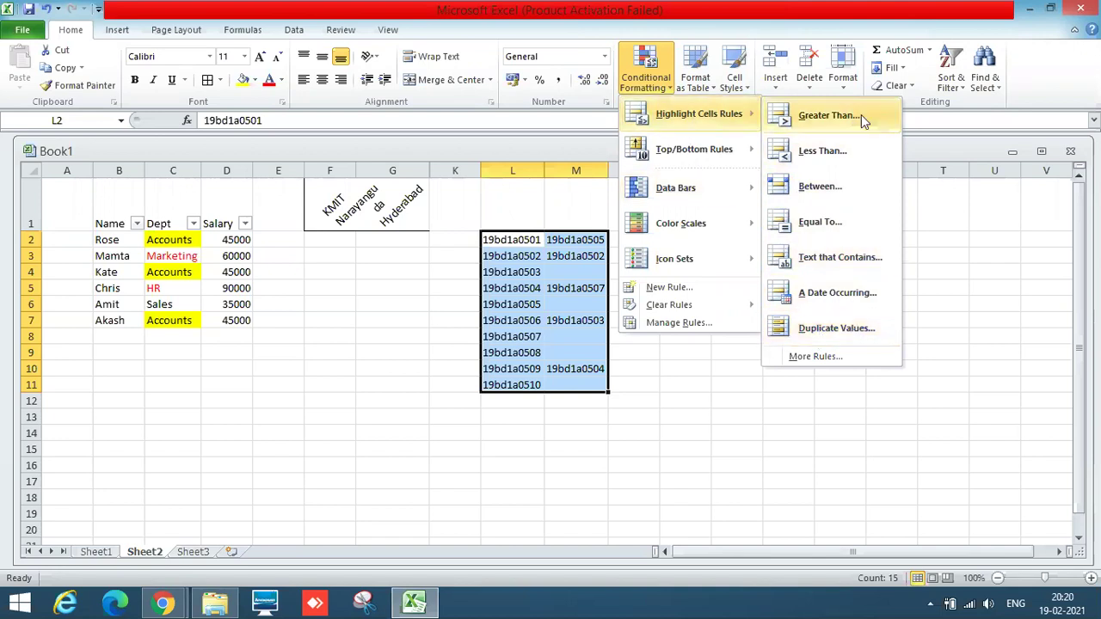
pyautogui.click(843, 338)
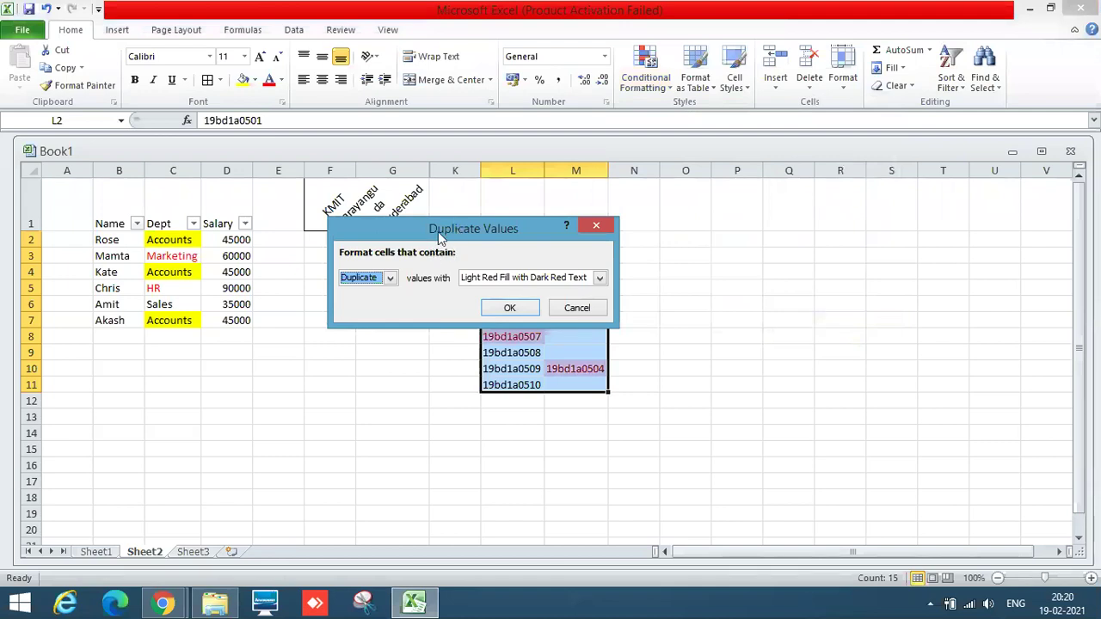
pyautogui.moveTo(436, 229); pyautogui.dragTo(394, 265)
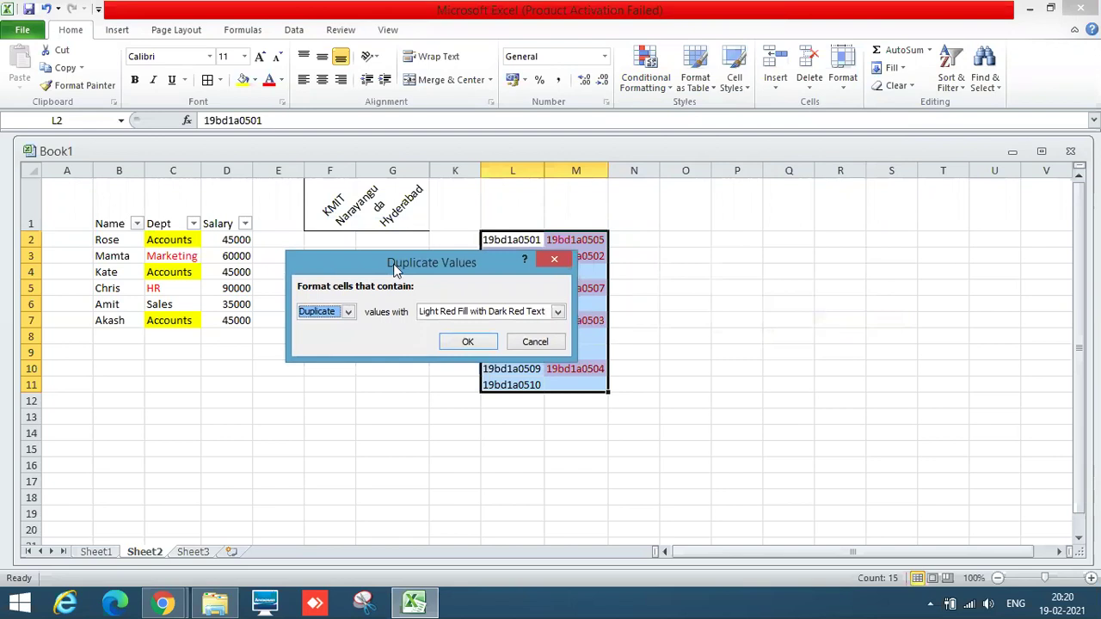
pyautogui.click(349, 313)
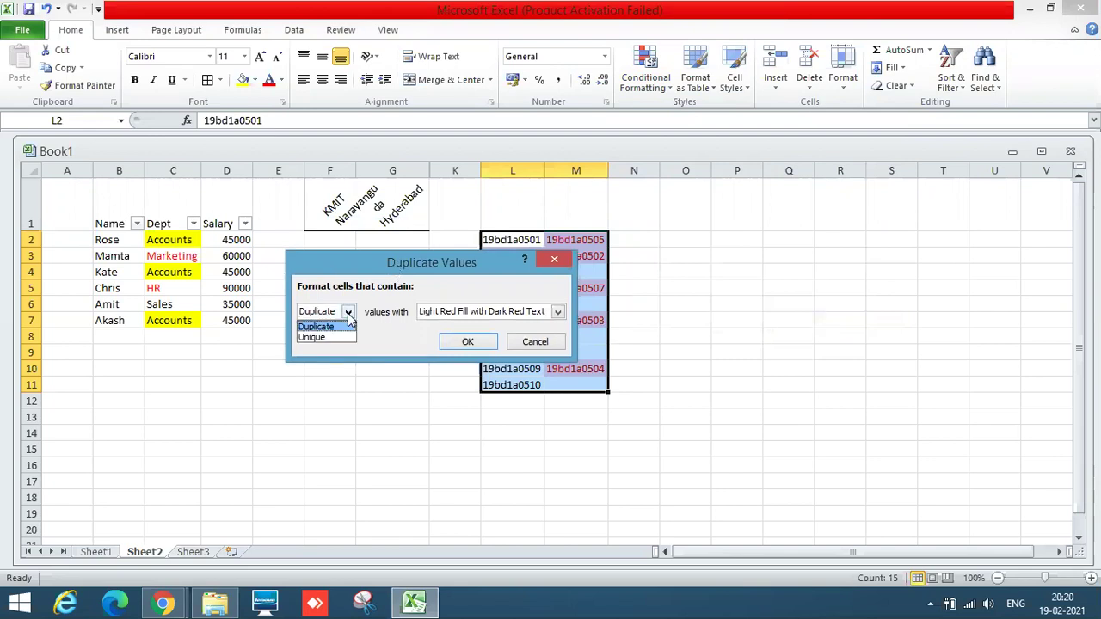
pyautogui.click(349, 315)
pyautogui.click(348, 315)
pyautogui.click(348, 315)
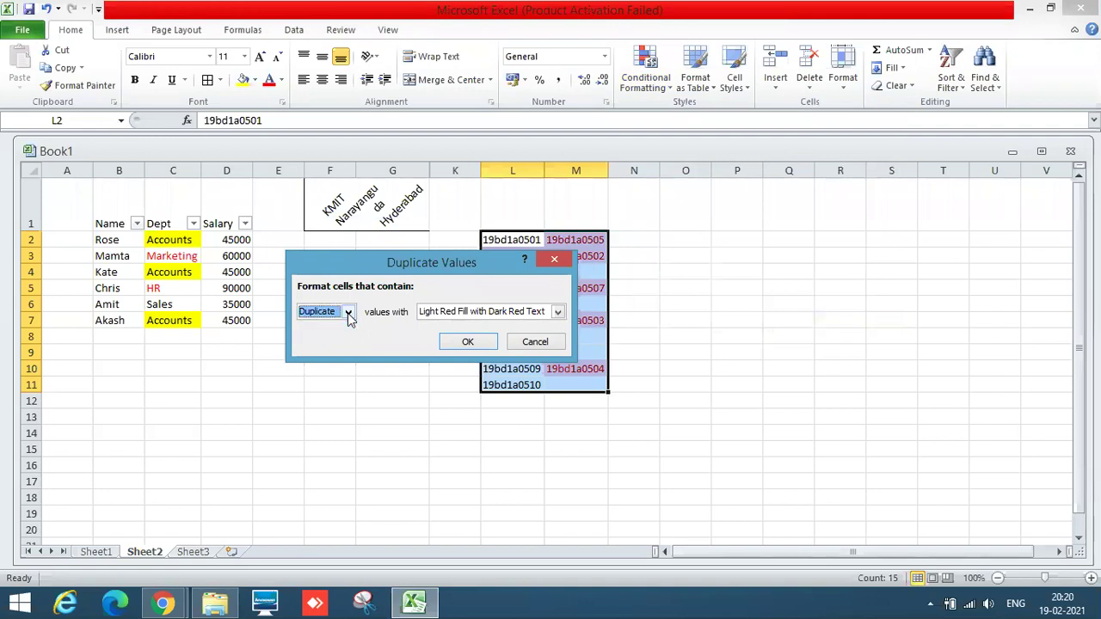
pyautogui.click(483, 313)
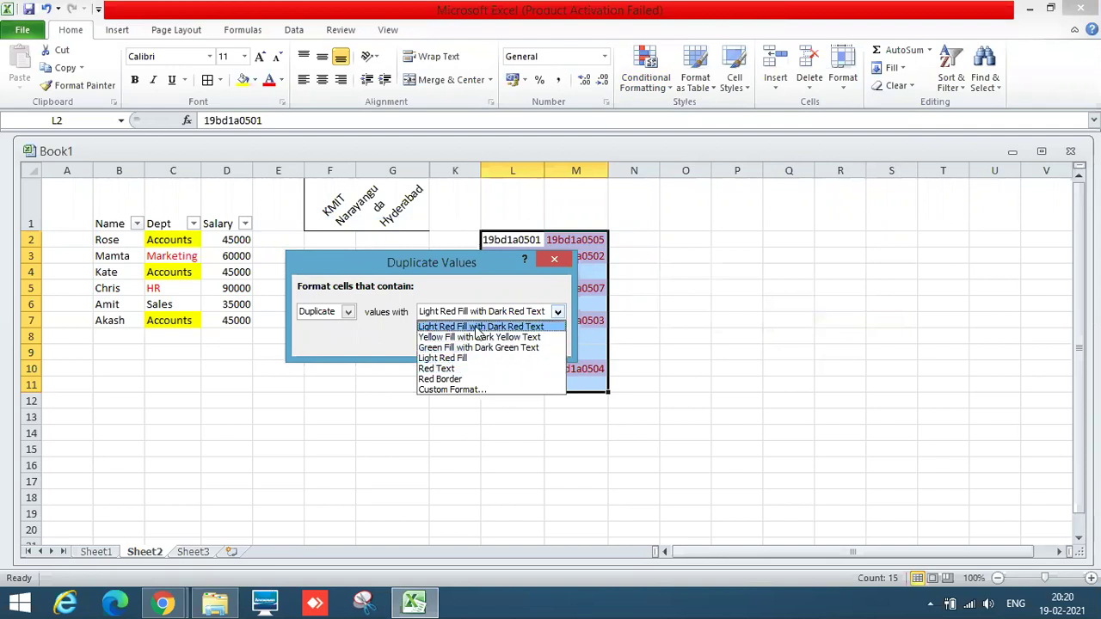
pyautogui.click(479, 328)
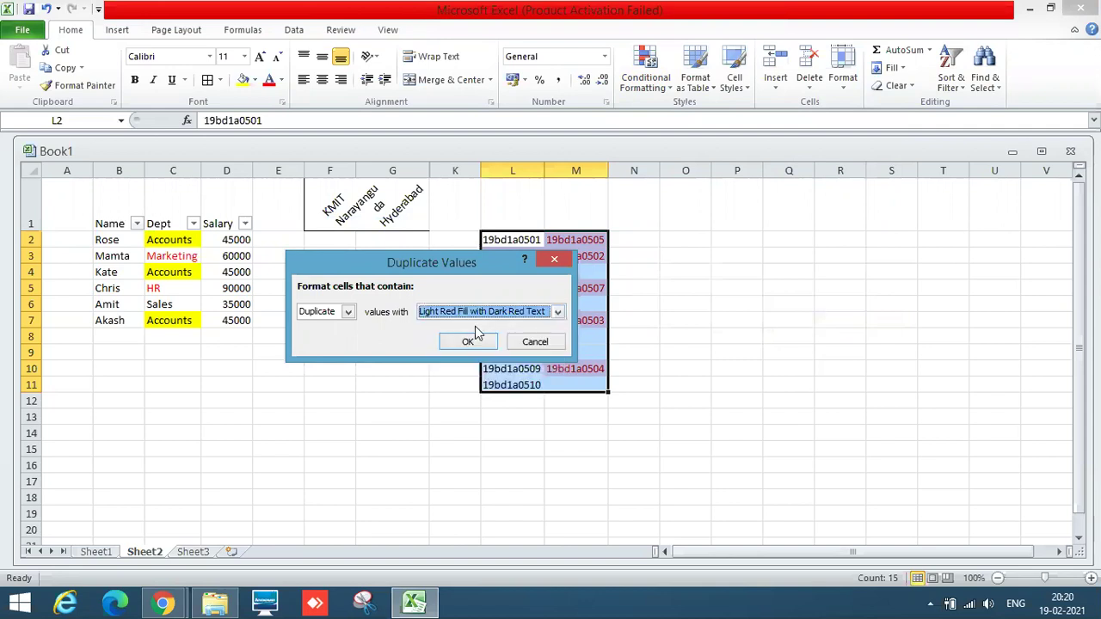
pyautogui.click(469, 349)
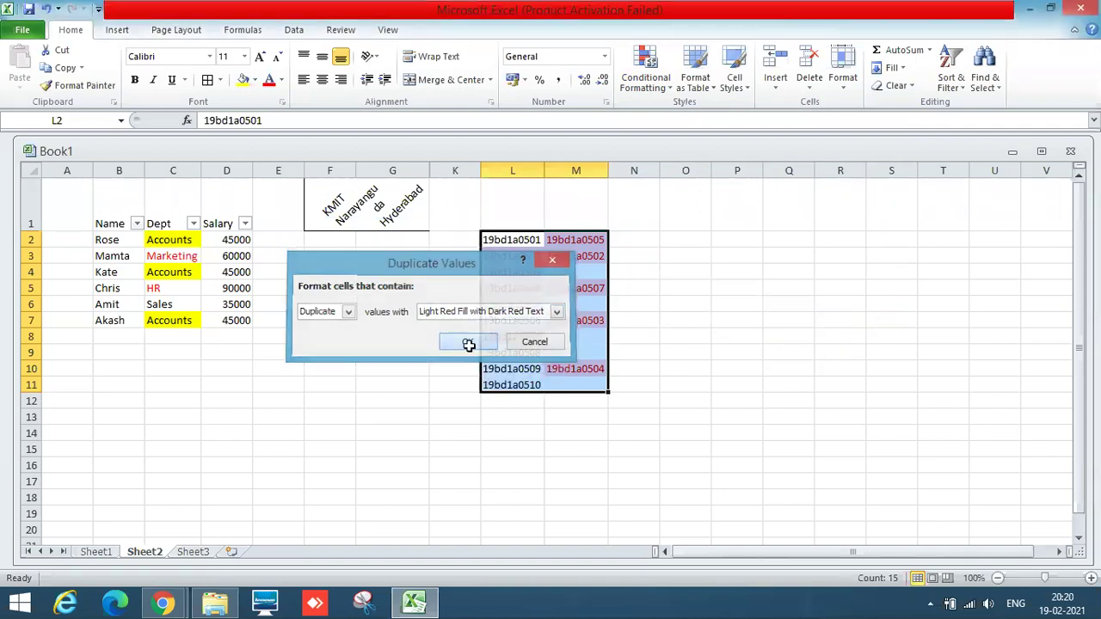
pyautogui.click(699, 332)
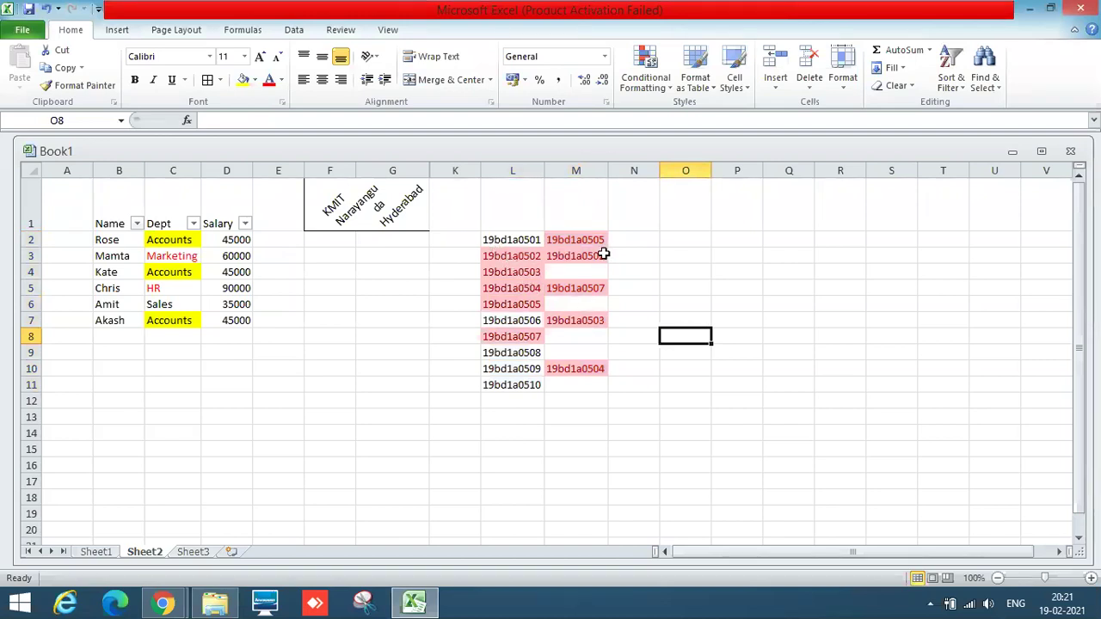
# Move the roll number in M3 to M9
pyautogui.click(576, 257)
pyautogui.hotkey('ctrl', 'c')
pyautogui.press('Down')
pyautogui.press('Down')
pyautogui.press('Down')
pyautogui.press('Down')
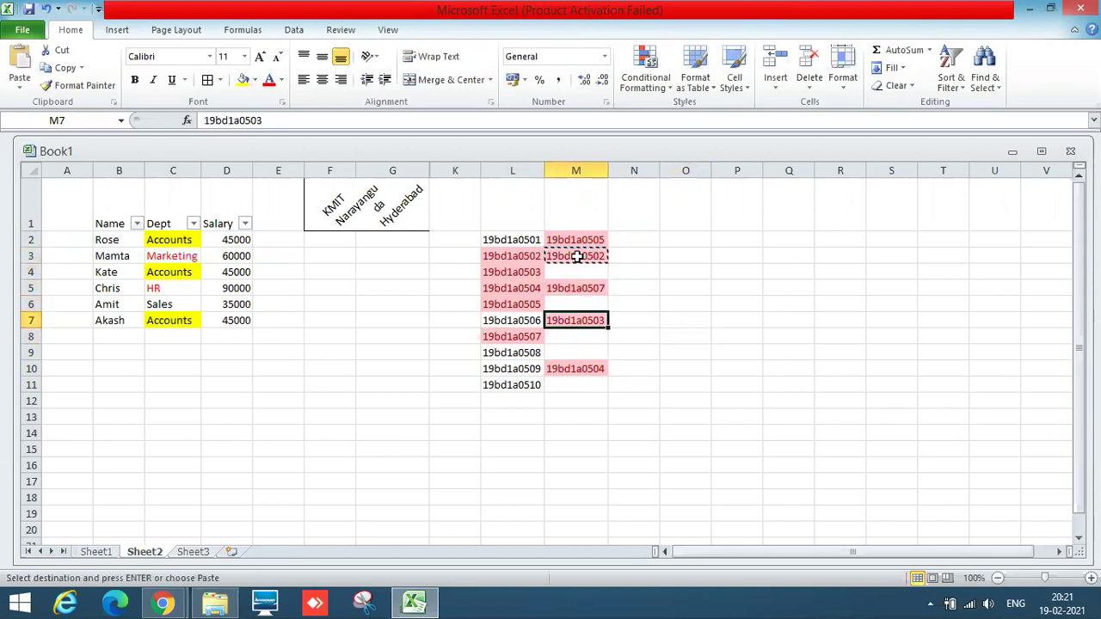
pyautogui.press('Down')
pyautogui.press('Down')
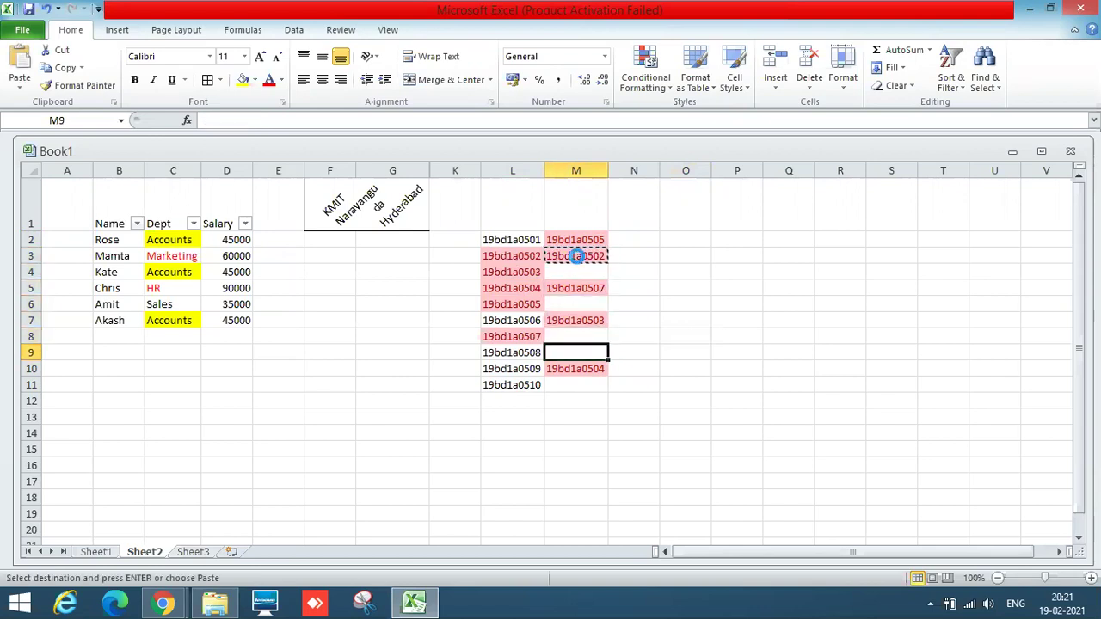
pyautogui.hotkey('ctrl', 'v')
pyautogui.click(703, 349)
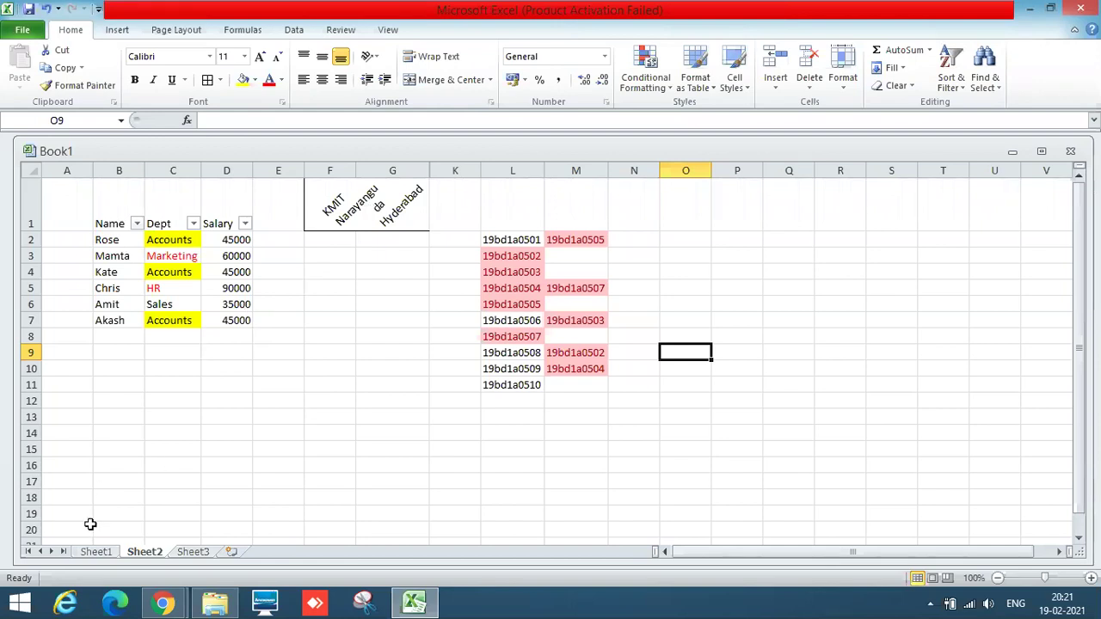
pyautogui.click(95, 553)
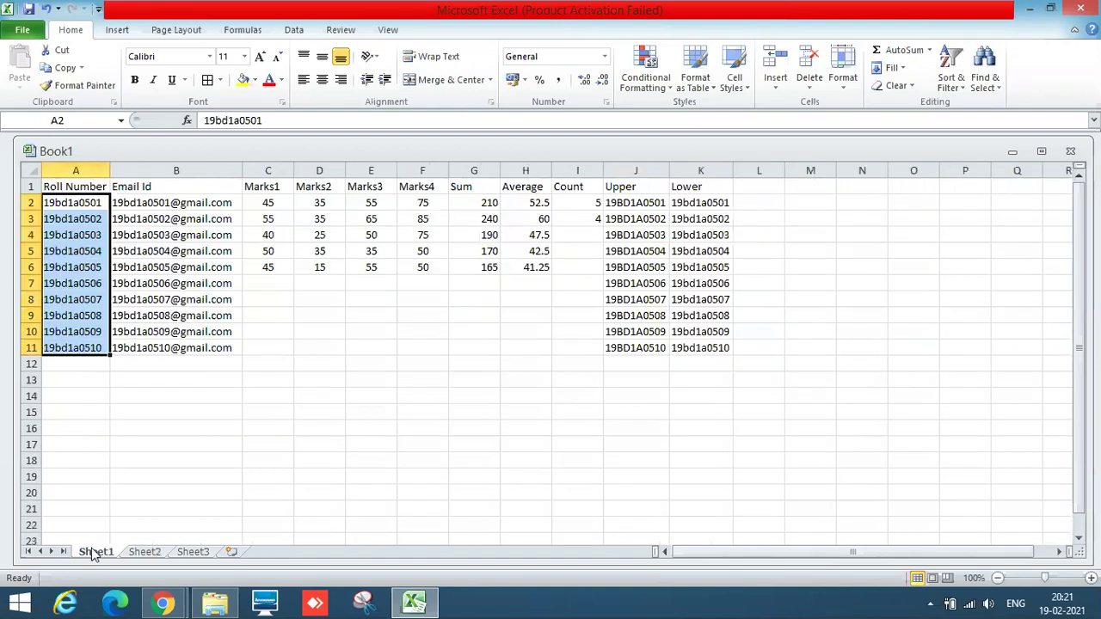
pyautogui.click(317, 377)
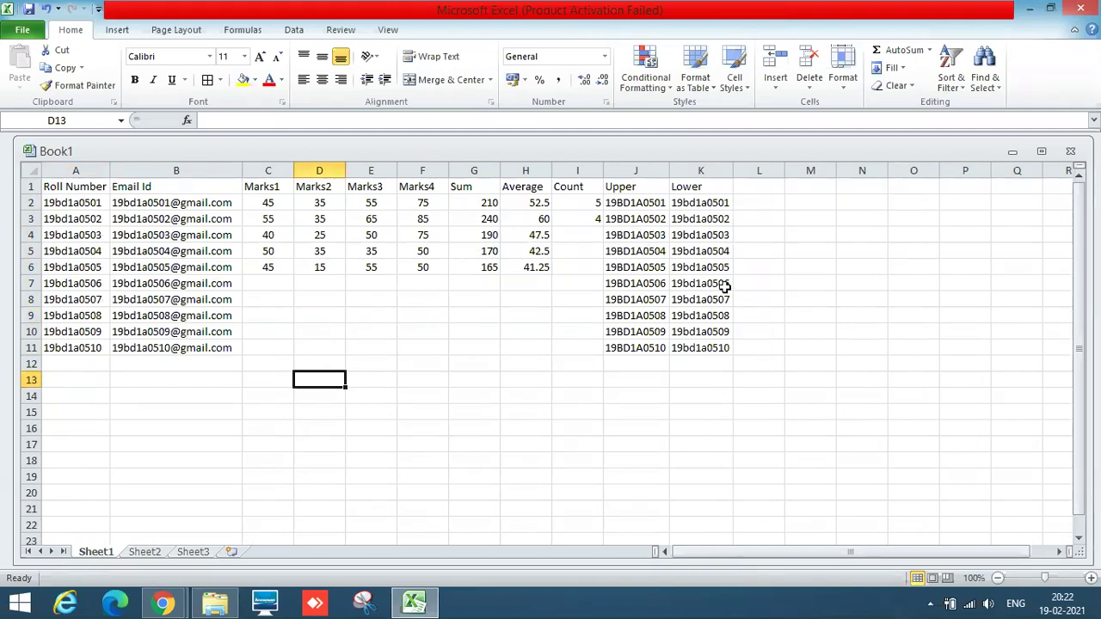
pyautogui.click(191, 553)
pyautogui.click(123, 190)
pyautogui.write('v lookup')
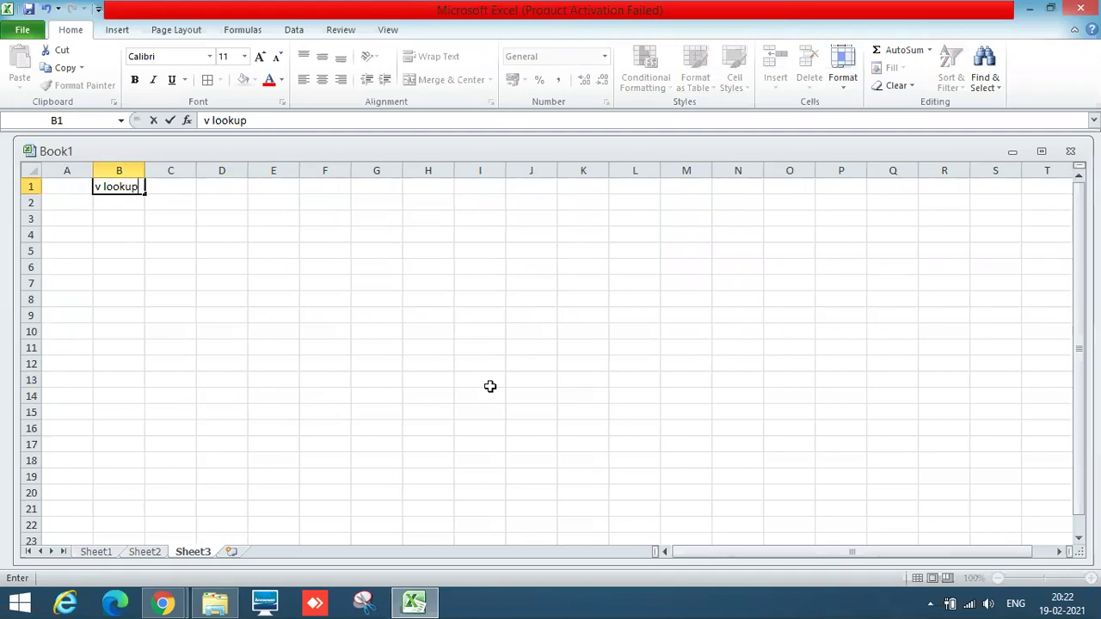
pyautogui.press('BackSpace')
pyautogui.press('BackSpace')
pyautogui.press('BackSpace')
pyautogui.press('BackSpace')
pyautogui.press('BackSpace')
pyautogui.press('BackSpace')
pyautogui.press('BackSpace')
pyautogui.press('BackSpace')
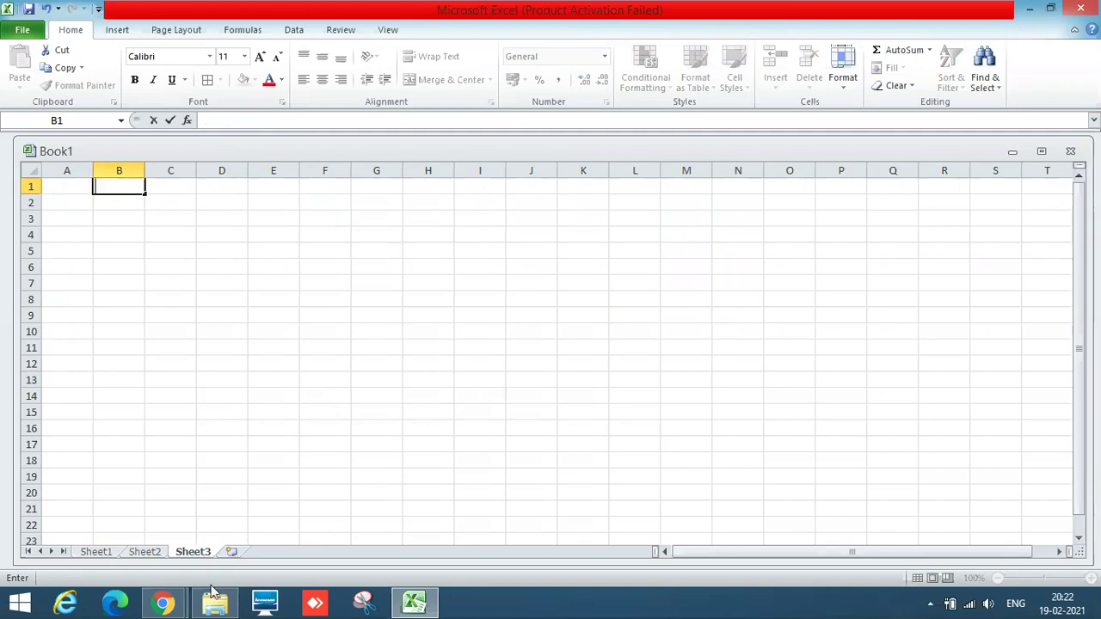
# Check the Zoom meeting in Chrome, and return to the empty Sheet3 of Book1 in Excel
pyautogui.click(184, 608)
pyautogui.click(103, 521)
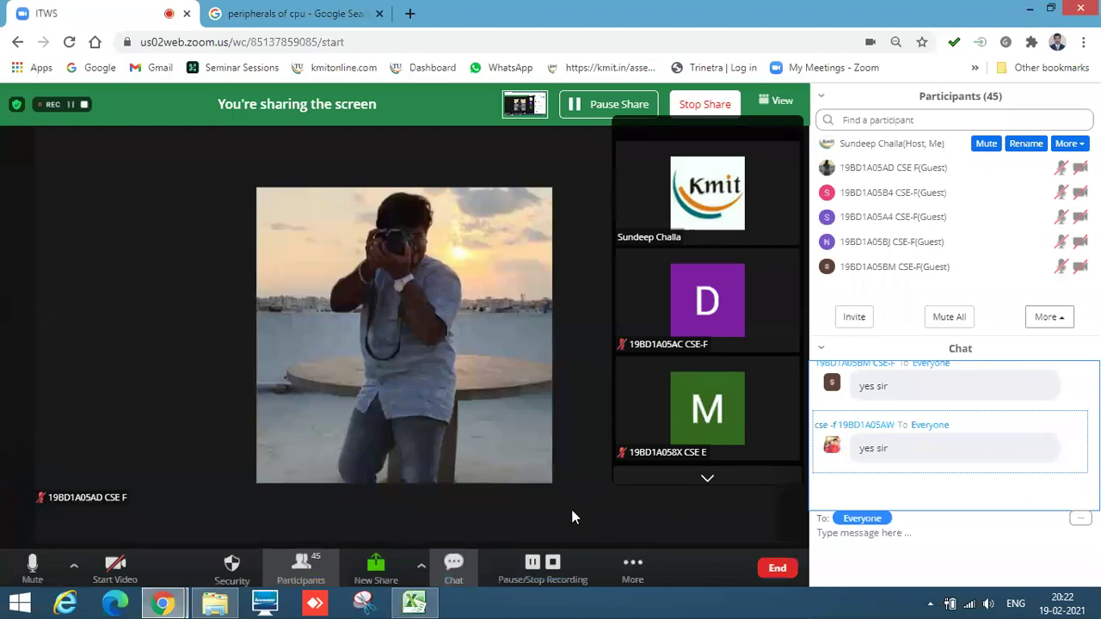
pyautogui.click(417, 606)
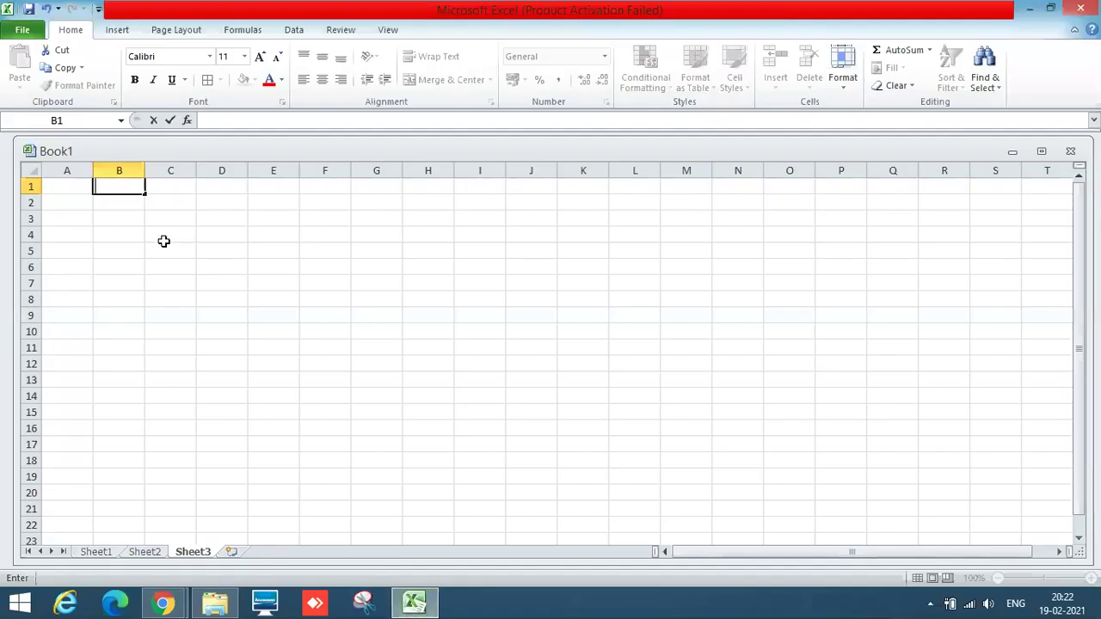
pyautogui.click(245, 336)
pyautogui.click(134, 185)
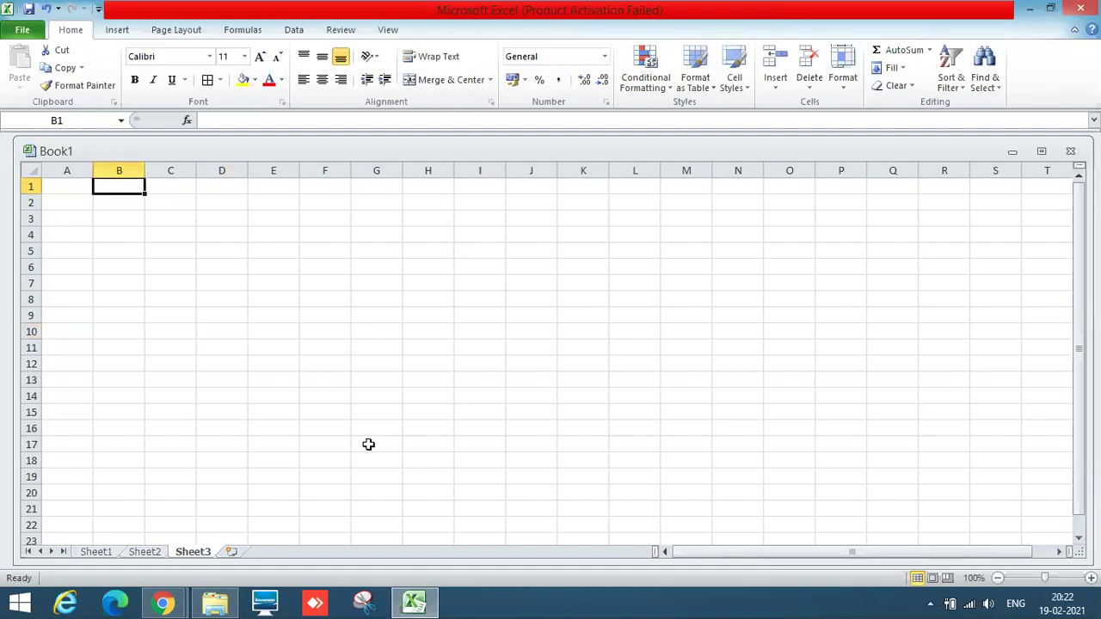
pyautogui.click(73, 184)
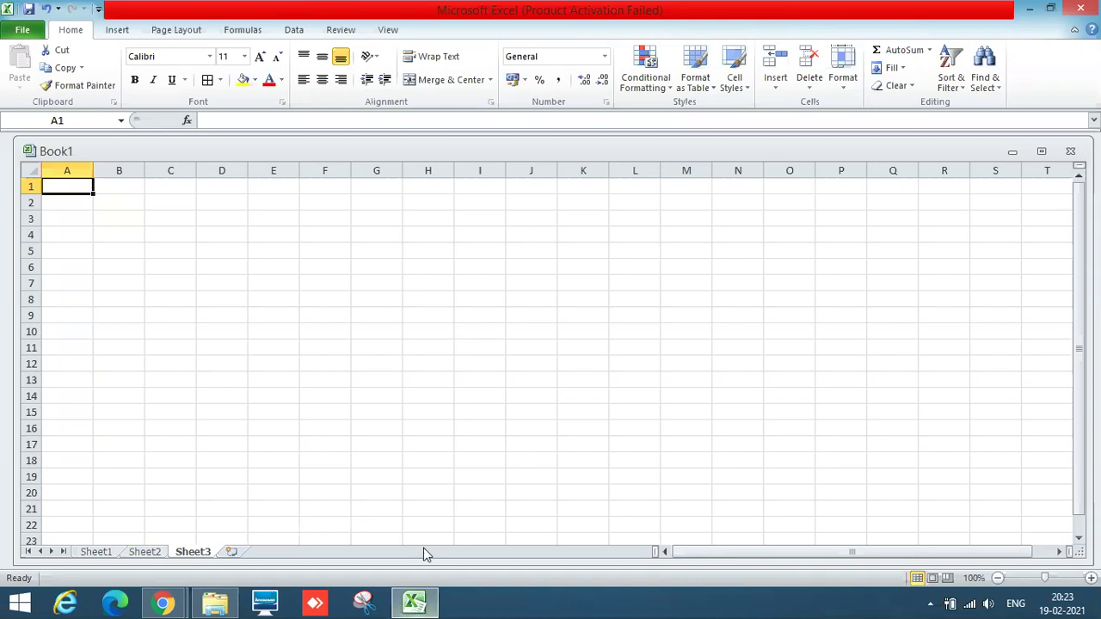
# Minimise the open windows and open the Cost workbook from the desktop
pyautogui.click(1029, 12)
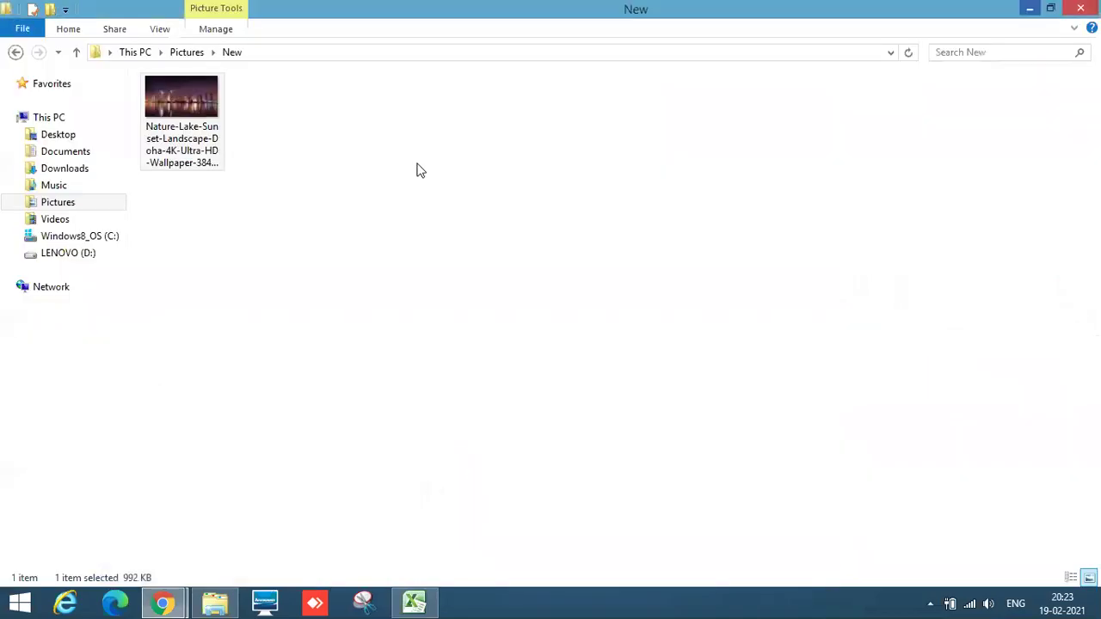
pyautogui.click(1029, 11)
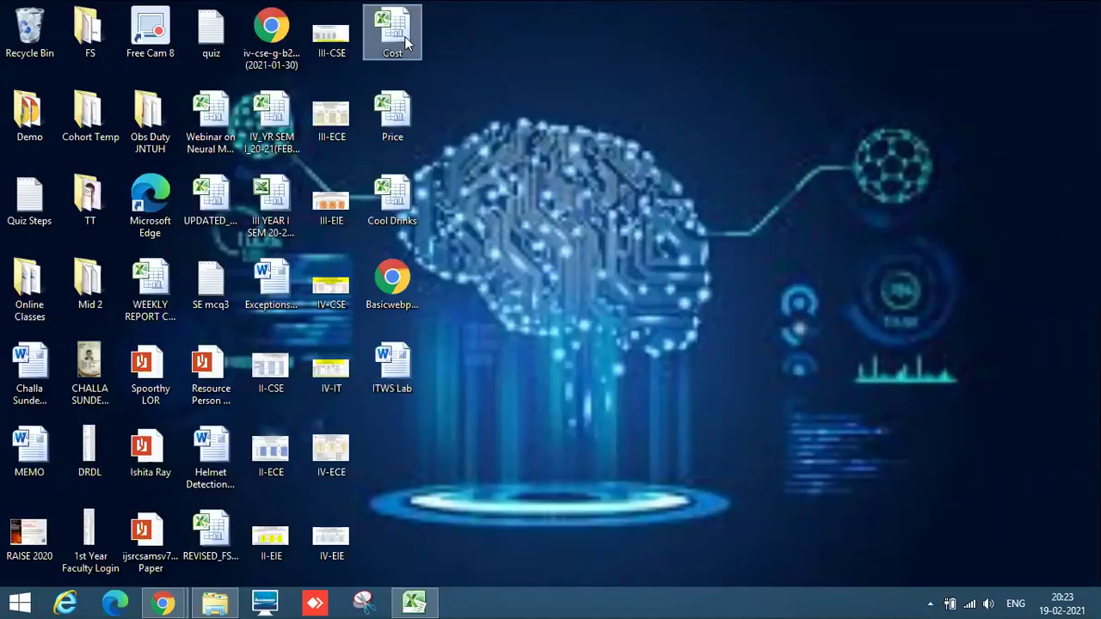
pyautogui.doubleClick(404, 36)
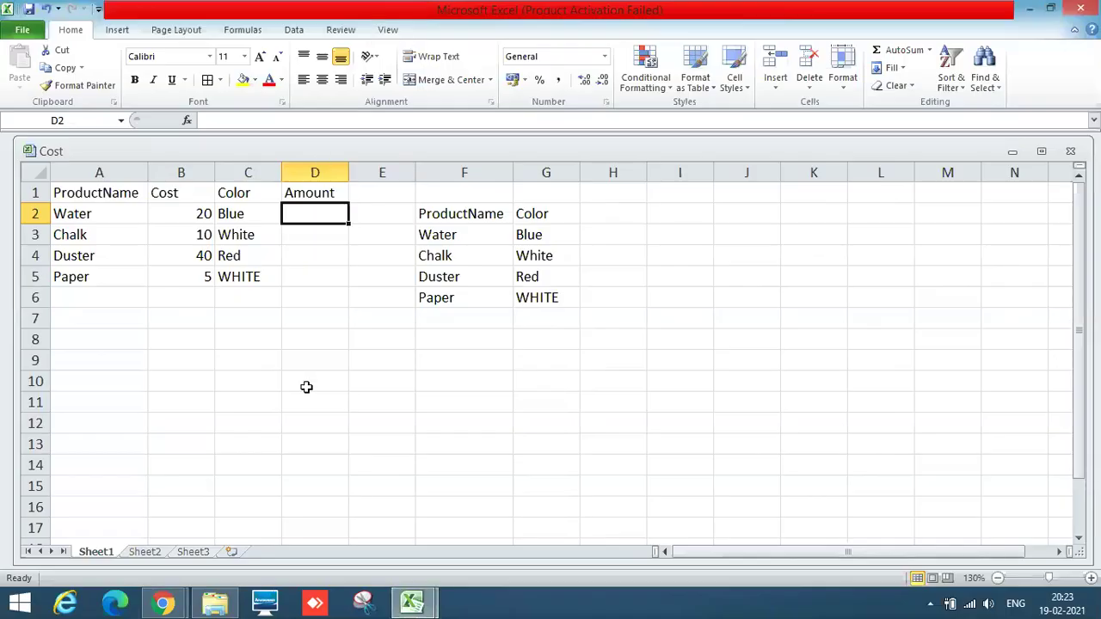
pyautogui.moveTo(409, 607)
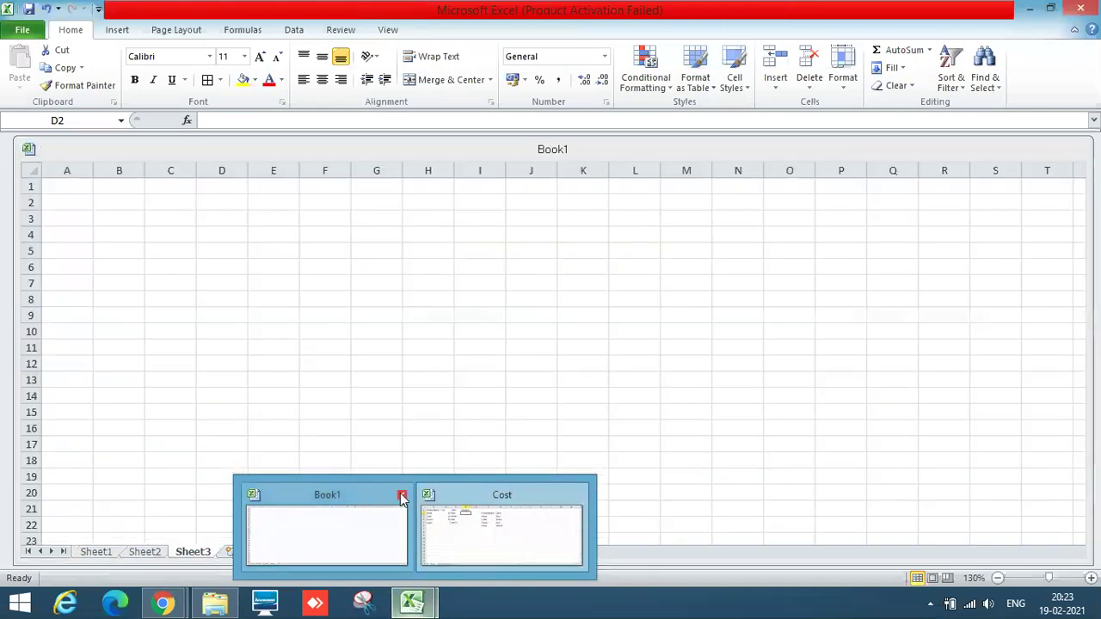
pyautogui.click(402, 497)
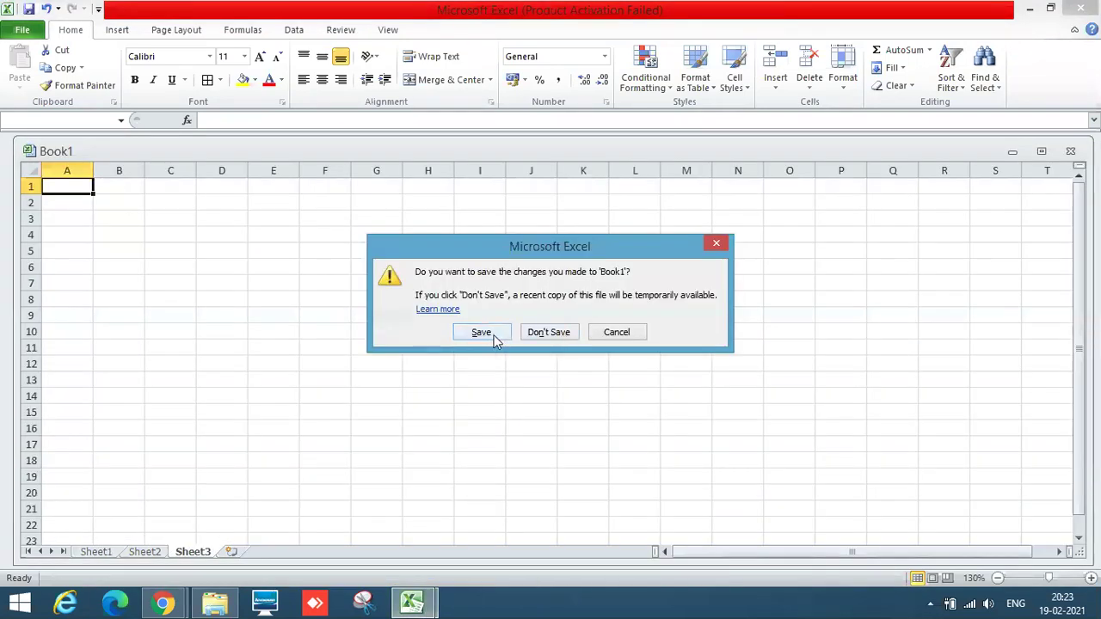
pyautogui.click(614, 337)
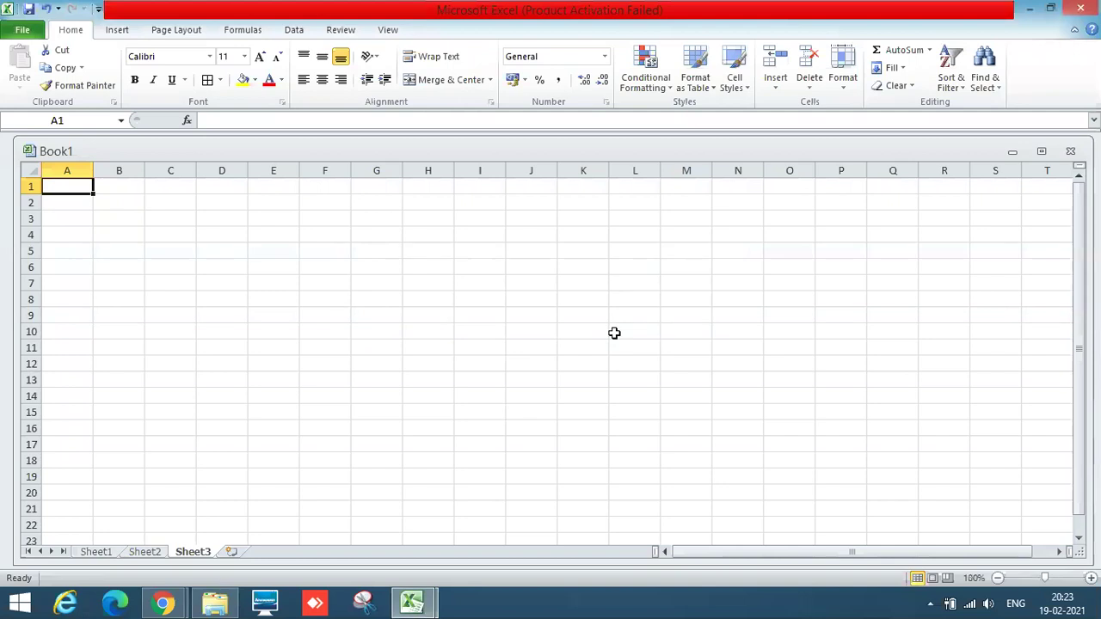
pyautogui.click(529, 458)
# Bring the Cost workbook to the front and select the product name and cost table in A1:B5
pyautogui.moveTo(426, 601)
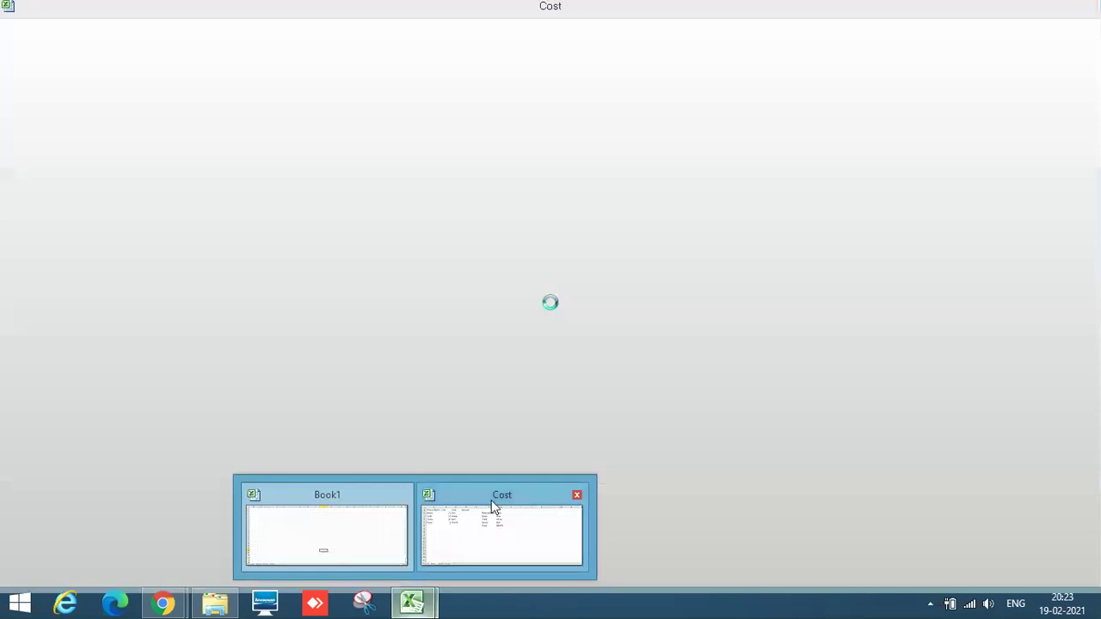
pyautogui.click(494, 507)
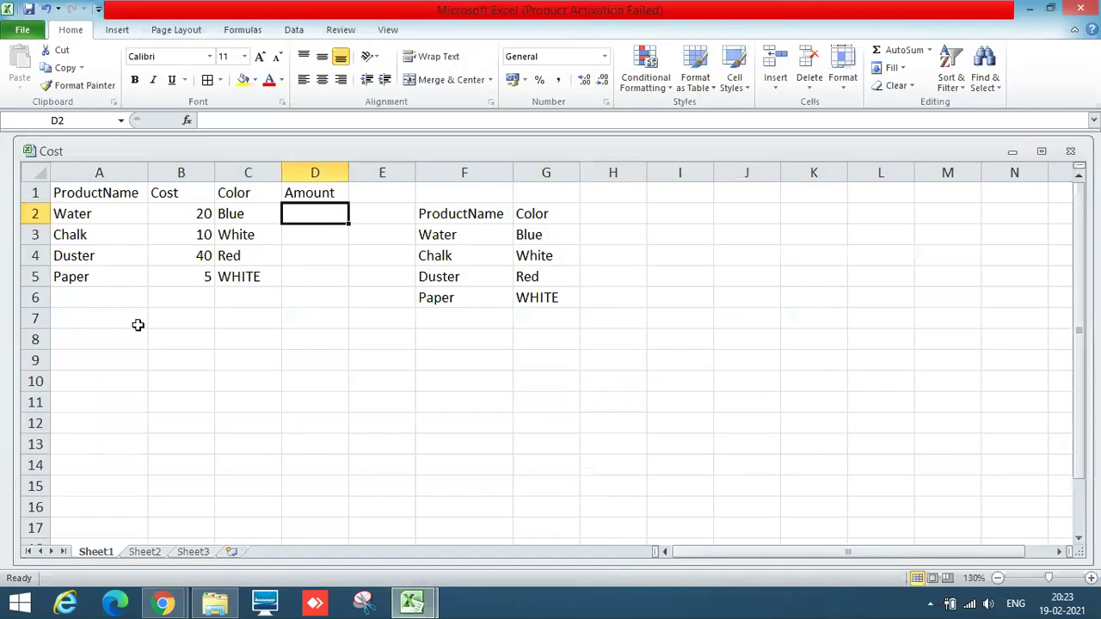
pyautogui.click(83, 197)
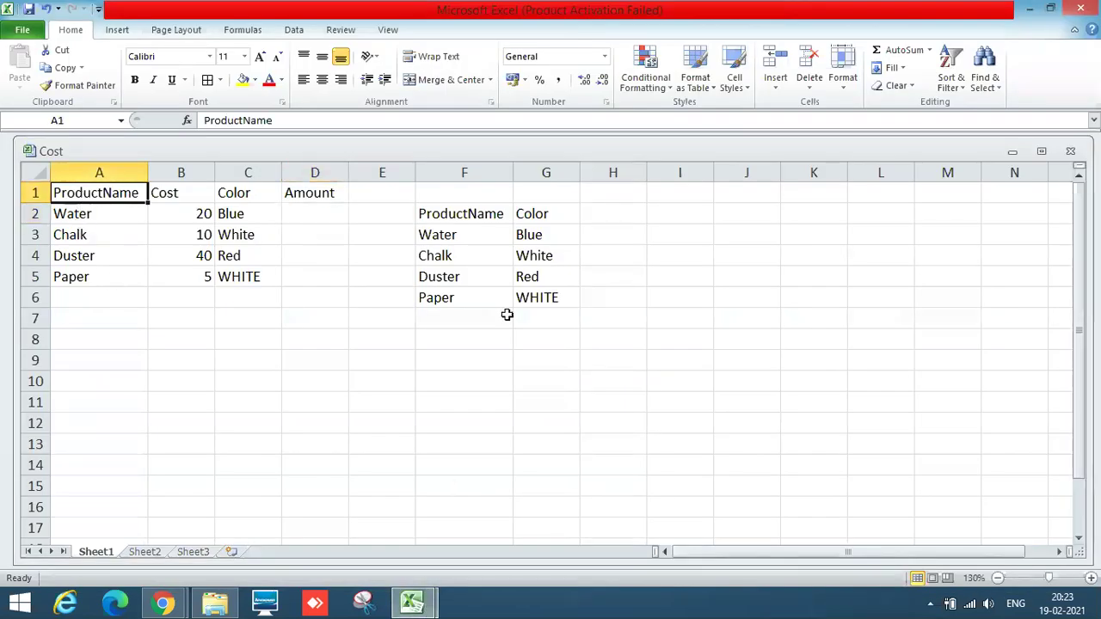
pyautogui.hotkey('shift', 'Right')
pyautogui.hotkey('shift', 'Down')
pyautogui.hotkey('shift', 'Down')
pyautogui.hotkey('shift', 'Down')
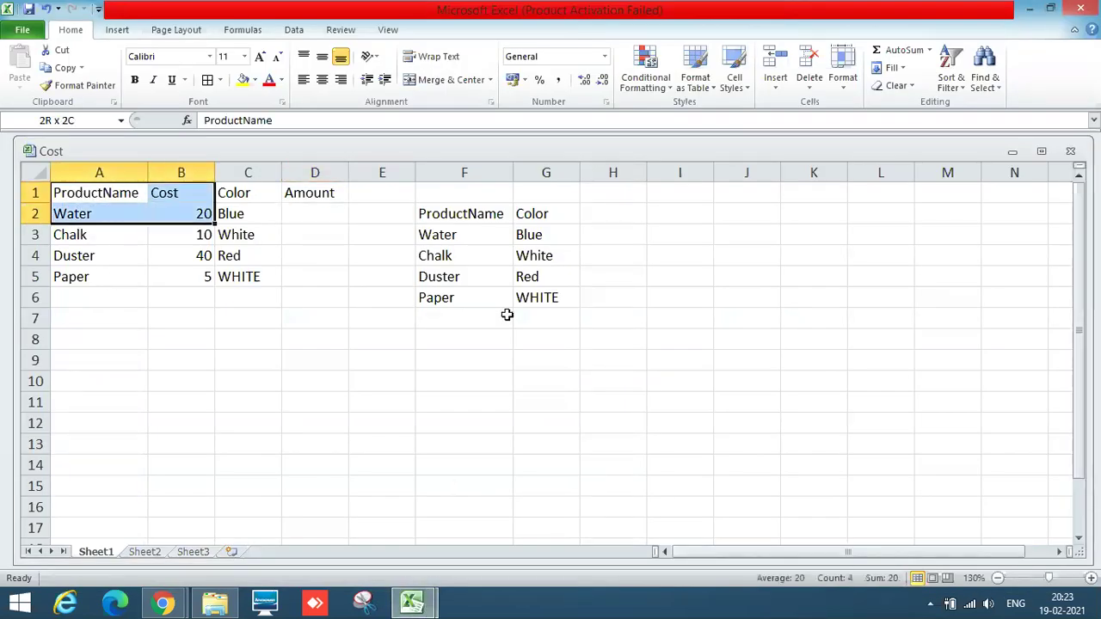
pyautogui.hotkey('shift', 'Down')
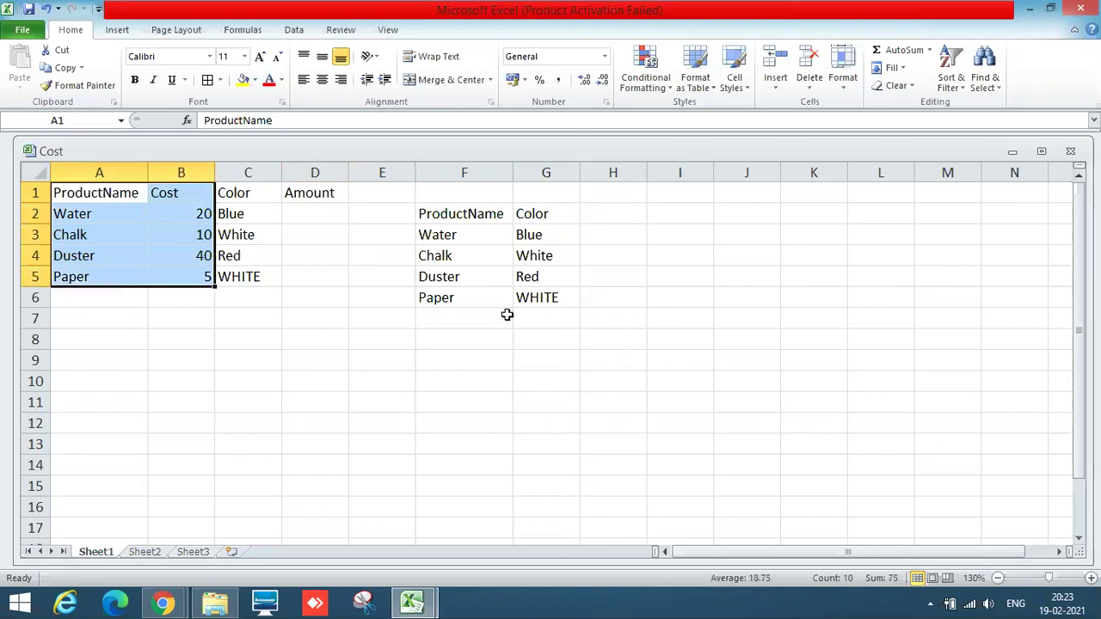
# Copy A1:G6 from the Cost workbook and paste it at A1 of the empty Sheet3 in Book1
pyautogui.hotkey('shift', 'Right')
pyautogui.hotkey('shift', 'Right')
pyautogui.hotkey('shift', 'Right')
pyautogui.hotkey('shift', 'Right')
pyautogui.hotkey('shift', 'Right')
pyautogui.hotkey('shift', 'Down')
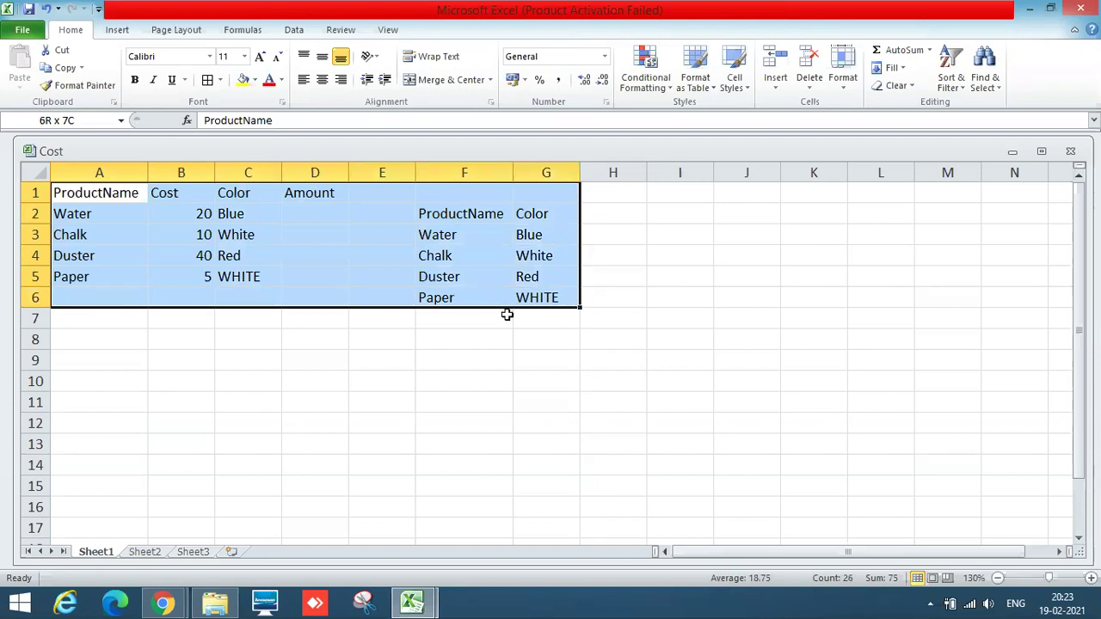
pyautogui.hotkey('ctrl', 'c')
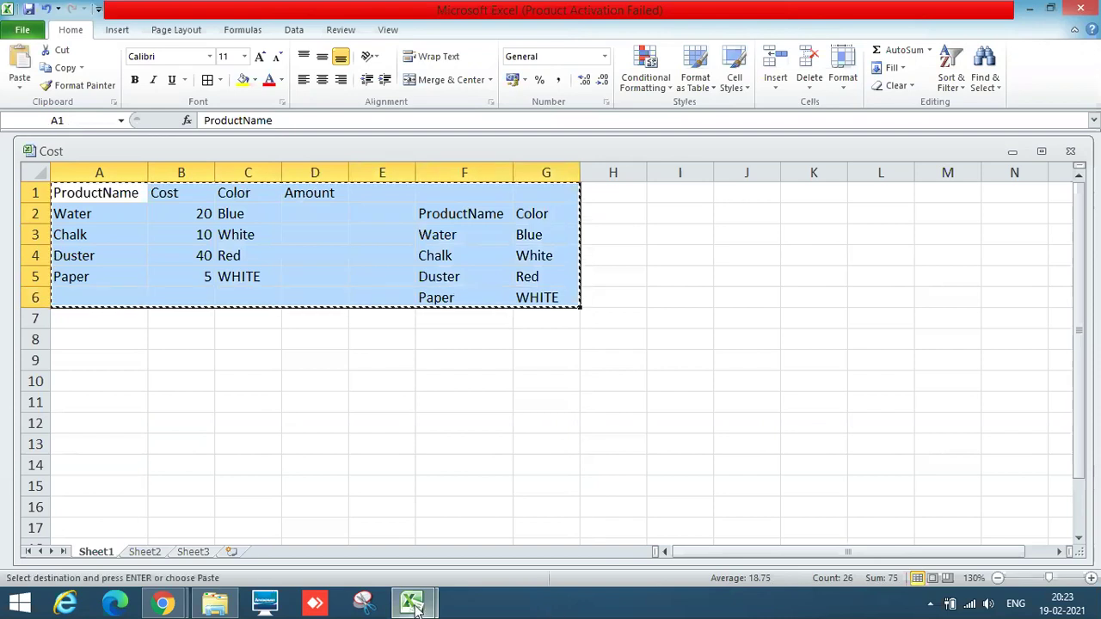
pyautogui.moveTo(411, 603)
pyautogui.click(277, 524)
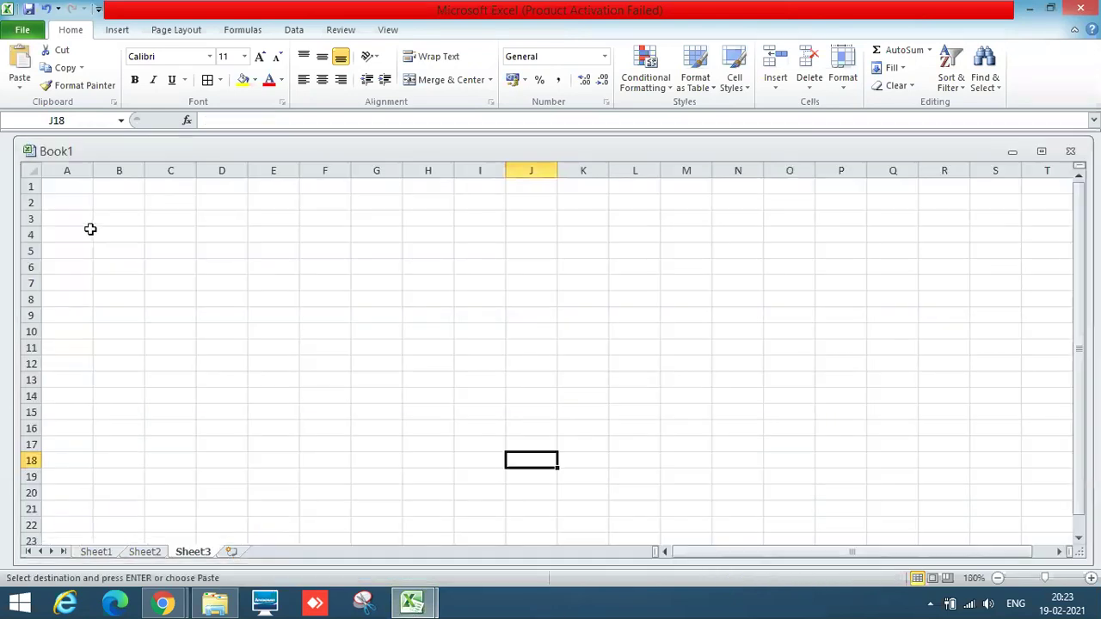
pyautogui.click(79, 188)
pyautogui.hotkey('ctrl', 'v')
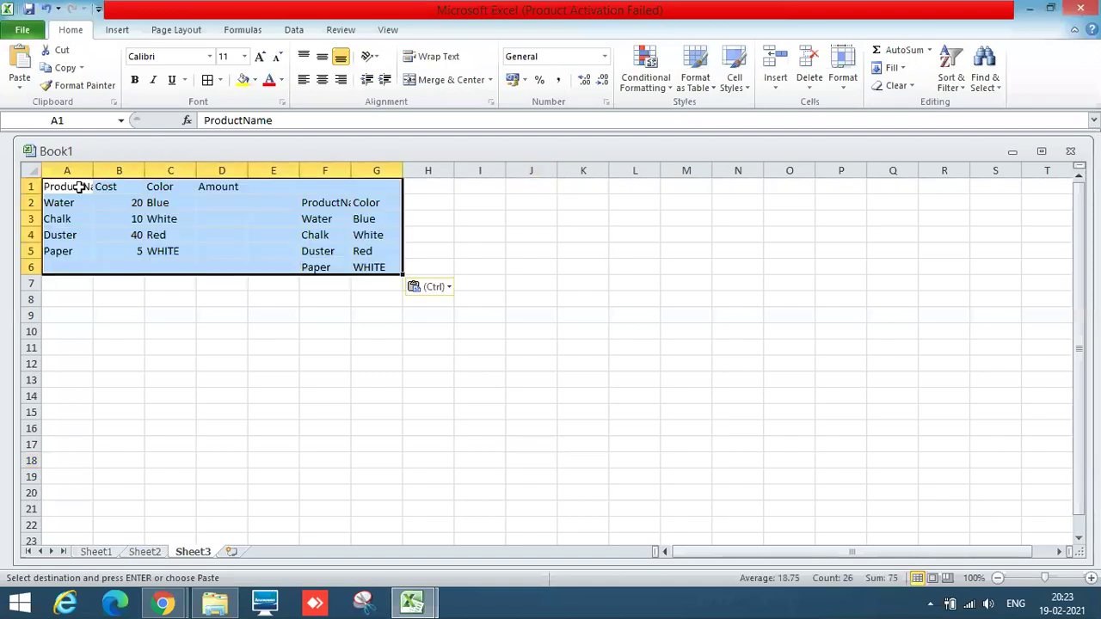
pyautogui.click(357, 423)
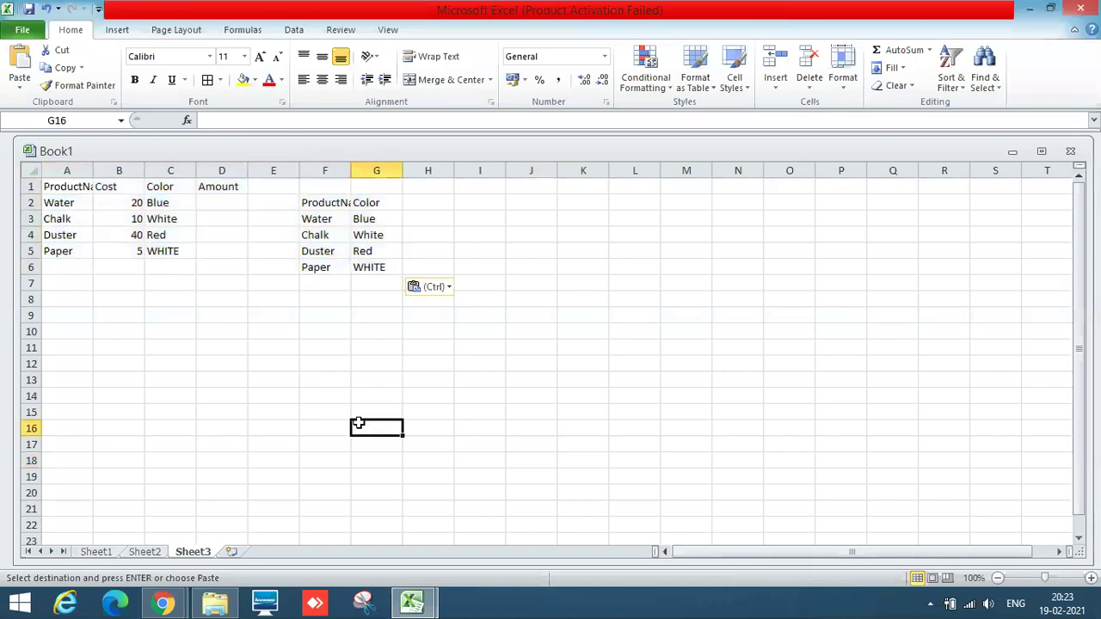
# Move the second product and color table from F2:G6 up one row so it starts at F1
pyautogui.click(315, 203)
pyautogui.hotkey('shift', 'Right')
pyautogui.hotkey('shift', 'Down')
pyautogui.hotkey('shift', 'Down')
pyautogui.hotkey('shift', 'Down')
pyautogui.hotkey('shift', 'Down')
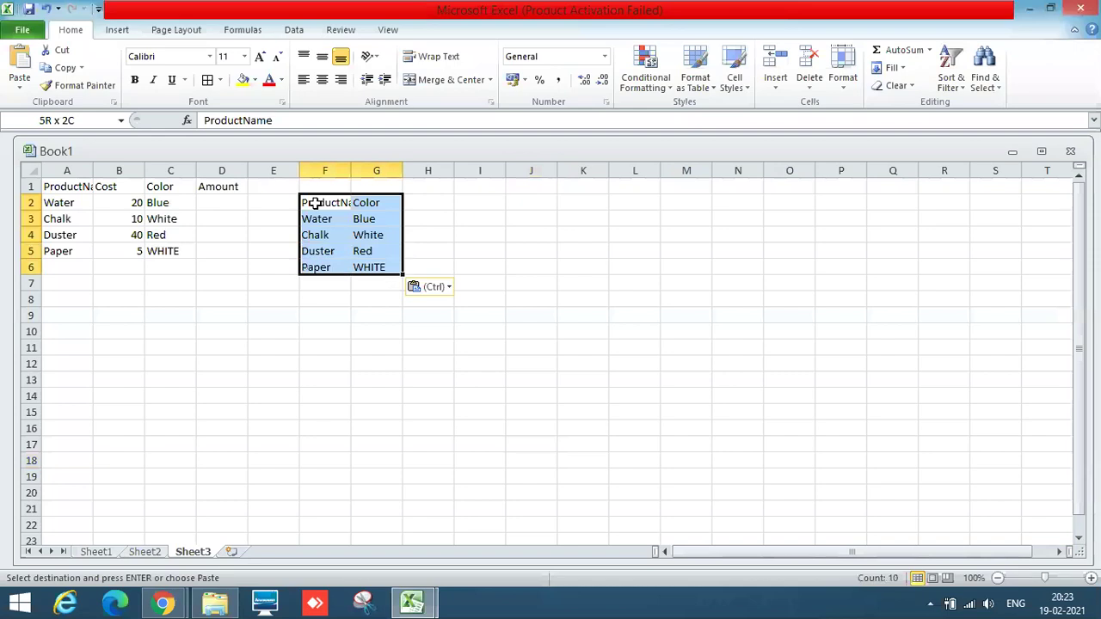
pyautogui.hotkey('ctrl', 'c')
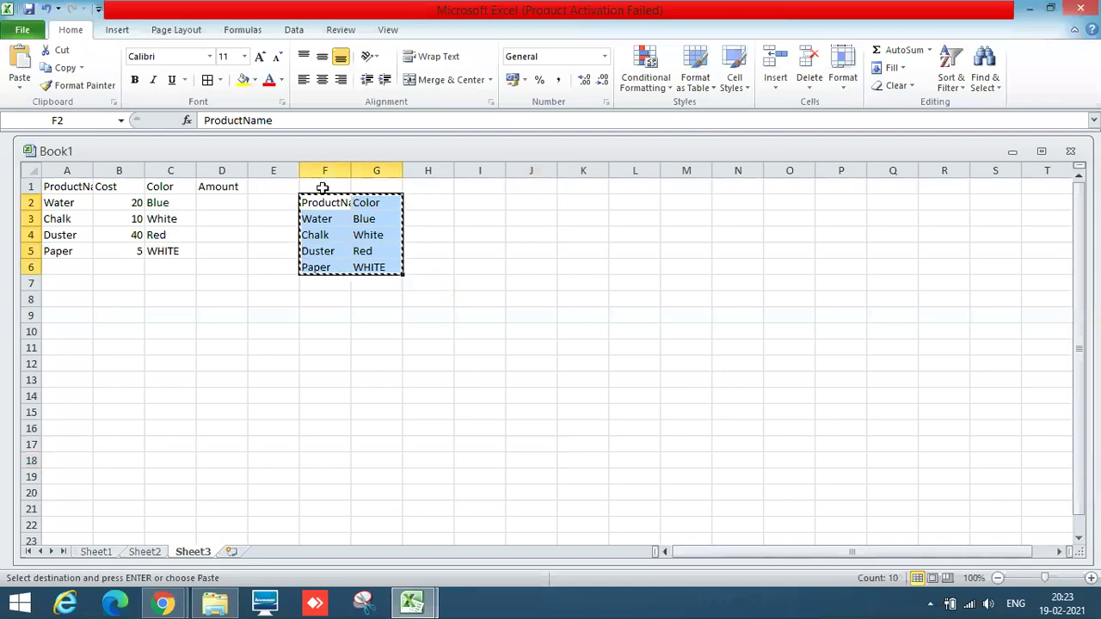
pyautogui.click(322, 187)
pyautogui.hotkey('ctrl', 'v')
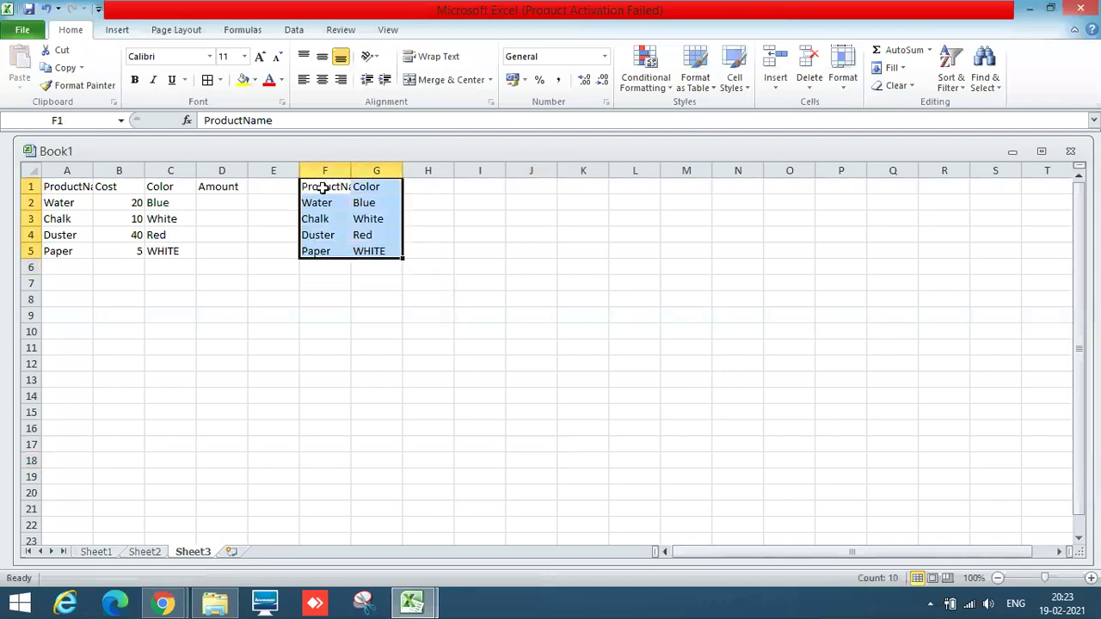
pyautogui.click(437, 410)
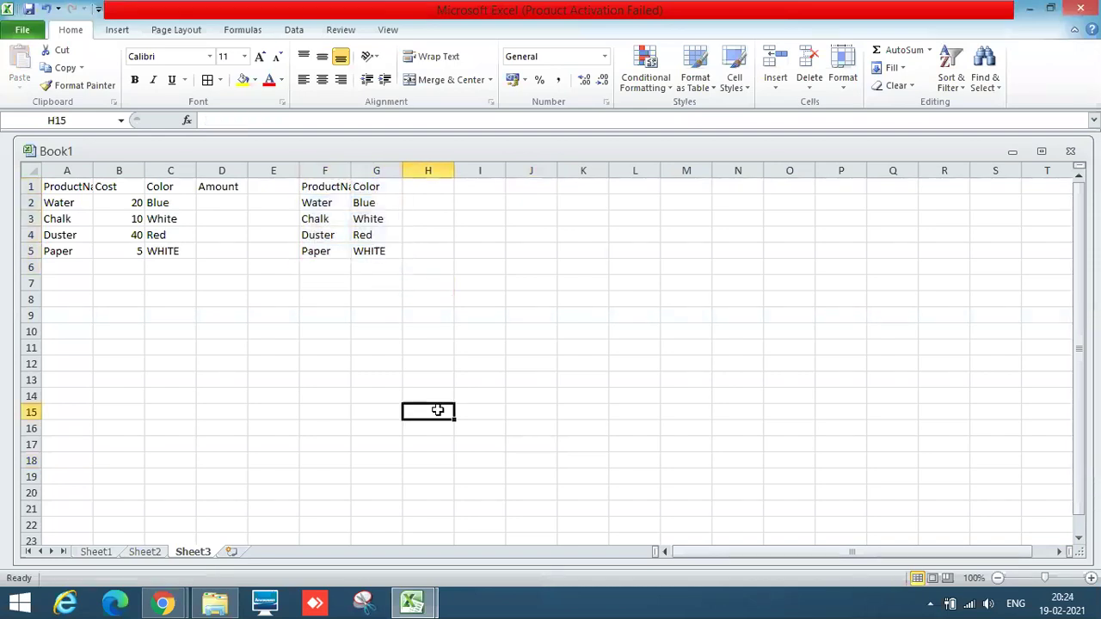
# Auto-fit columns F and A to the width of their product names
pyautogui.doubleClick(347, 171)
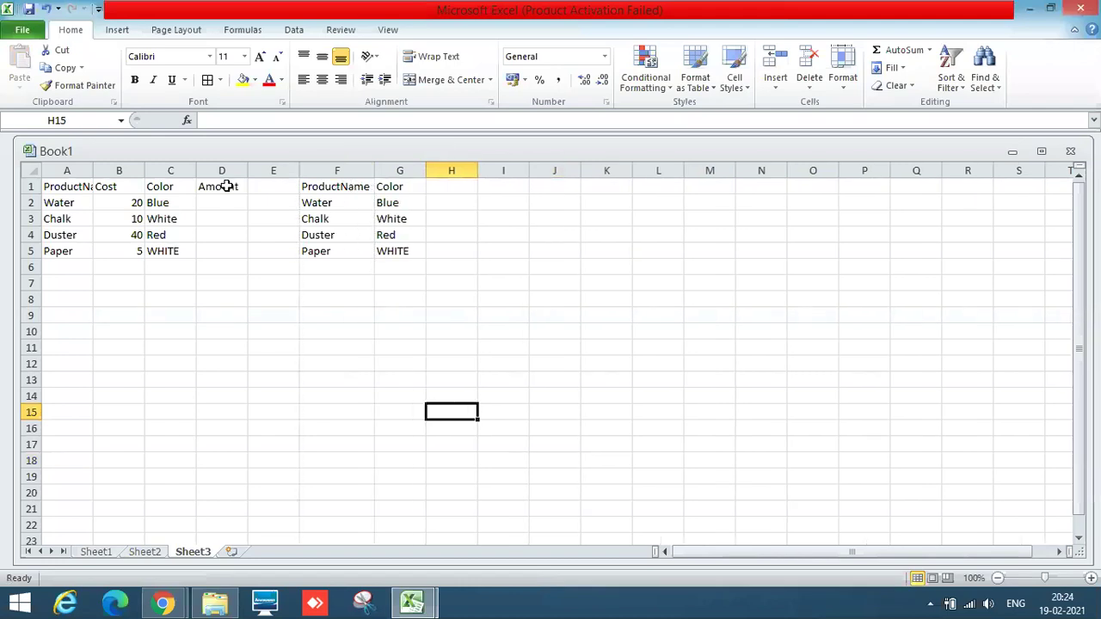
pyautogui.moveTo(94, 166); pyautogui.dragTo(94, 165)
pyautogui.doubleClick(93, 165)
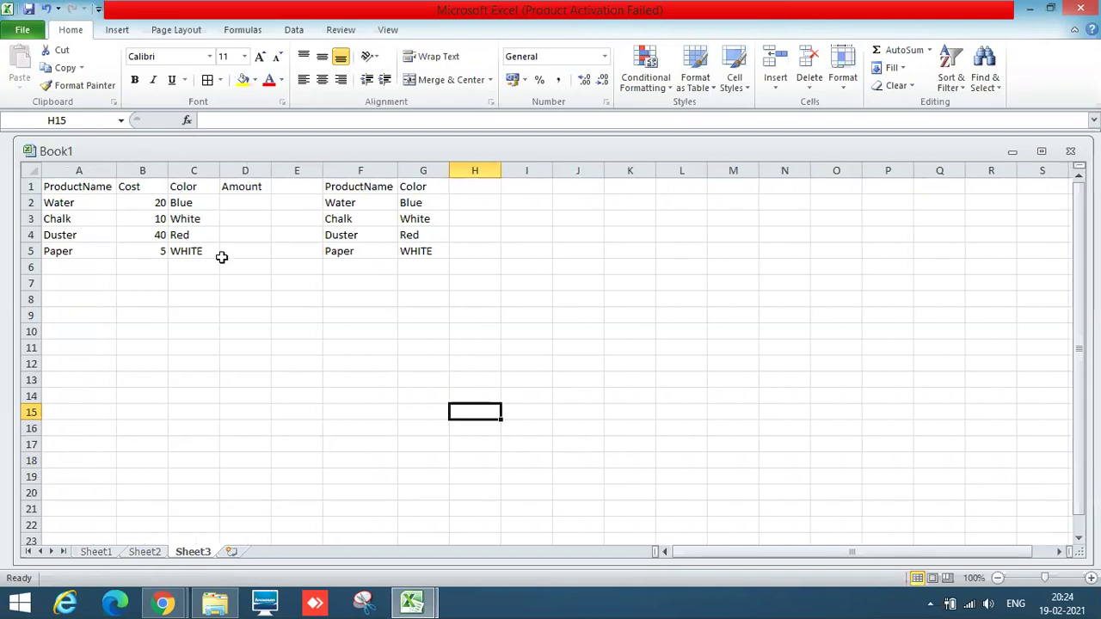
# Delete the Cost and Amount columns from the first table
pyautogui.click(143, 169)
pyautogui.rightClick(144, 174)
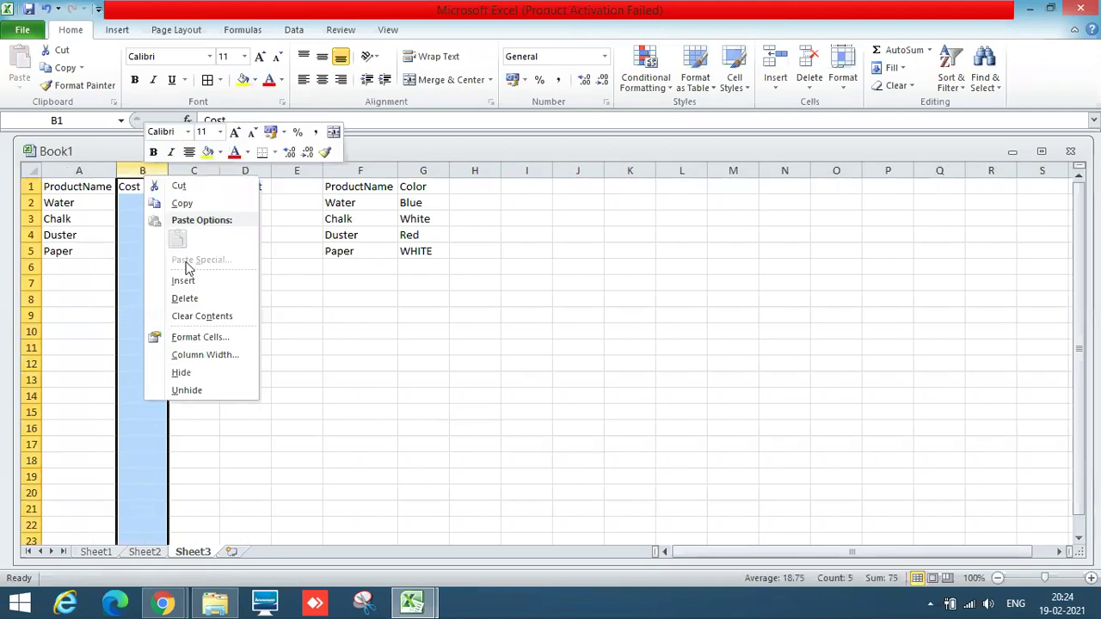
pyautogui.click(186, 298)
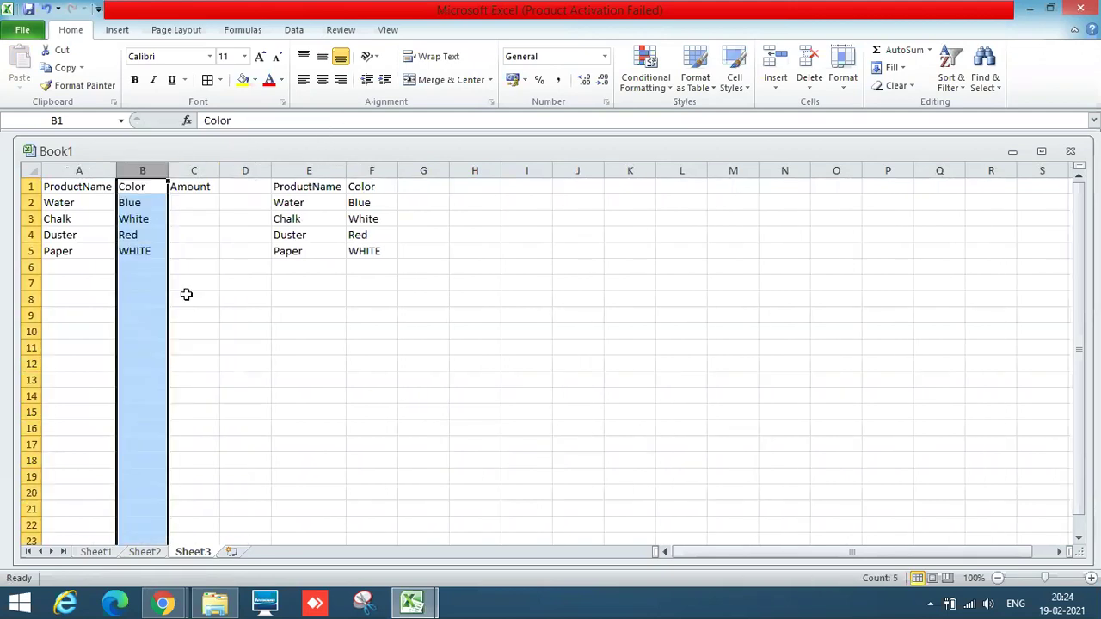
pyautogui.click(186, 295)
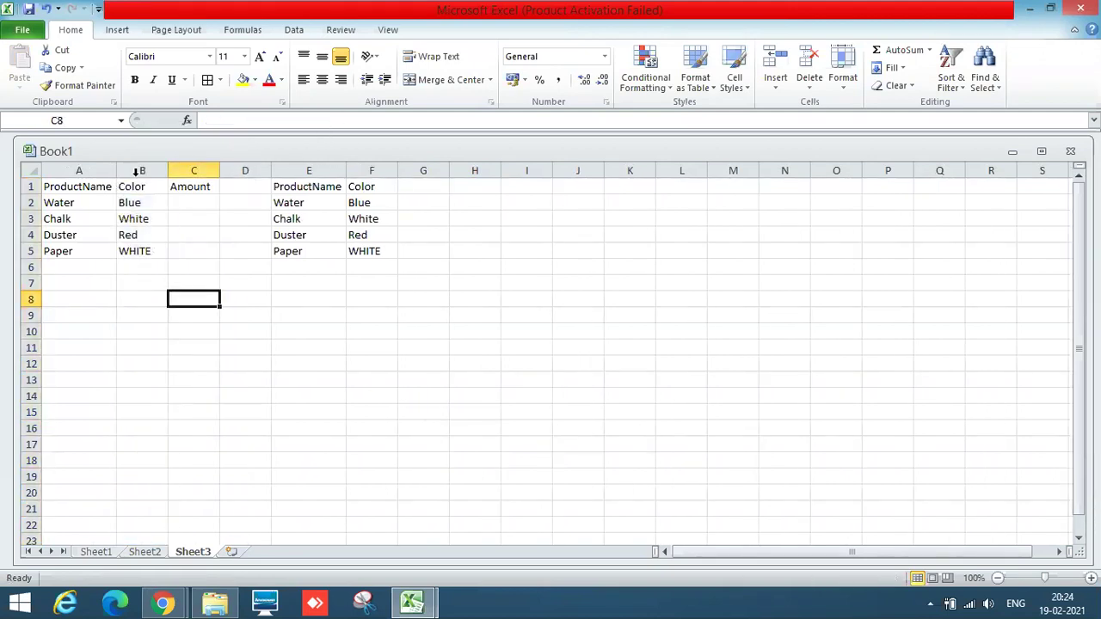
pyautogui.rightClick(183, 170)
pyautogui.click(223, 292)
pyautogui.click(224, 296)
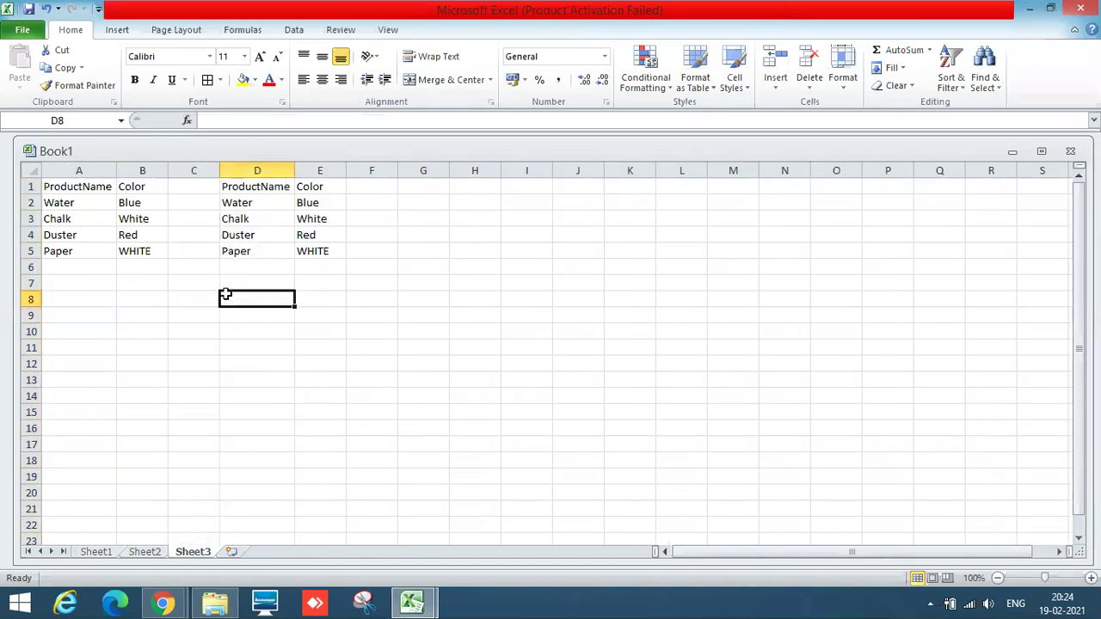
# Clear the existing lookup formulas from B2:B5 in the first table's Color column
pyautogui.click(140, 204)
pyautogui.hotkey('shift', 'Down')
pyautogui.hotkey('shift', 'Down')
pyautogui.hotkey('shift', 'Down')
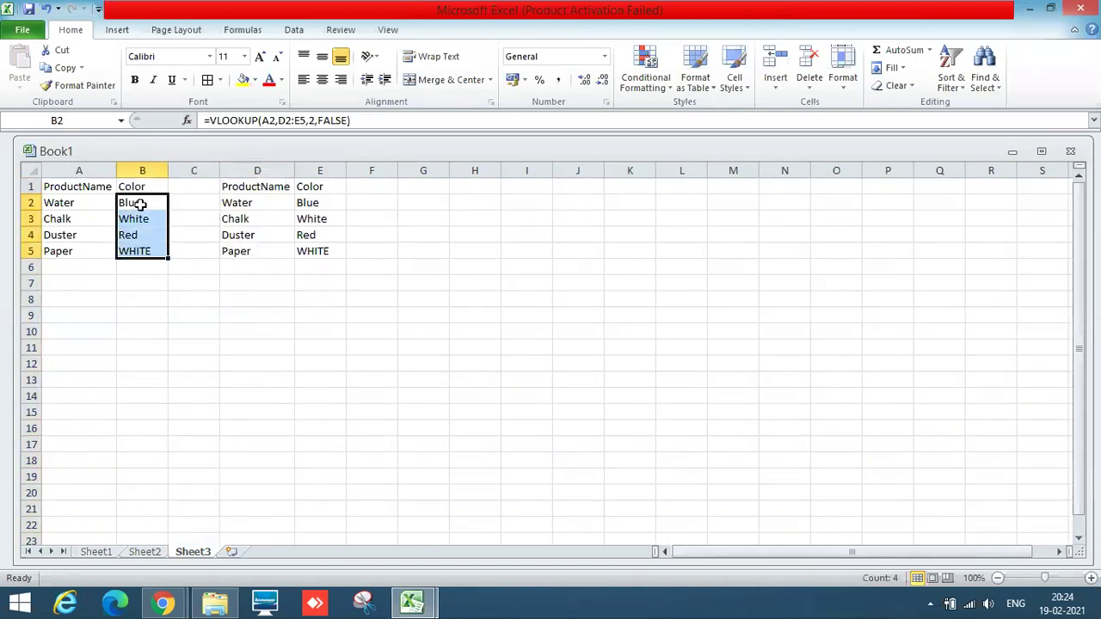
pyautogui.press('Delete')
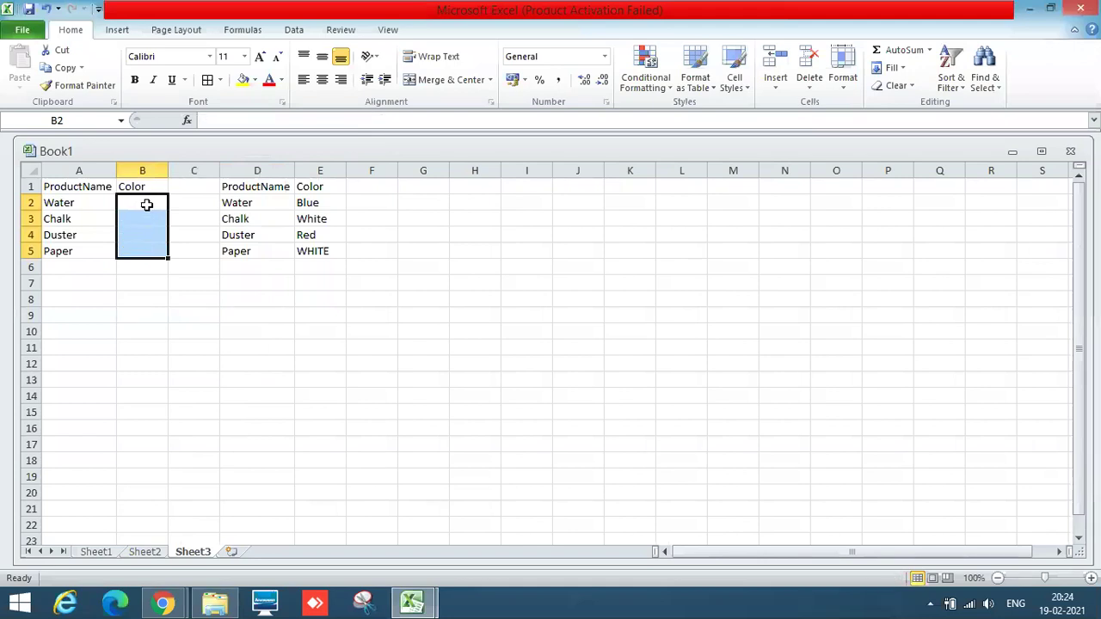
pyautogui.click(228, 282)
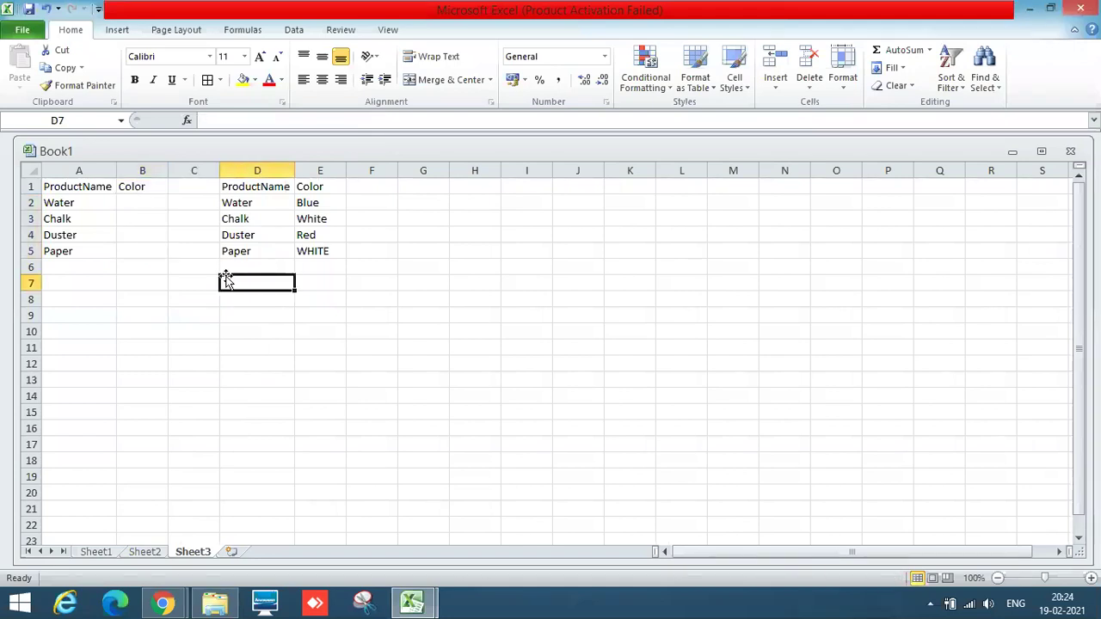
# Begin a VLOOKUP formula in B2 with A2 as the lookup value
pyautogui.click(142, 203)
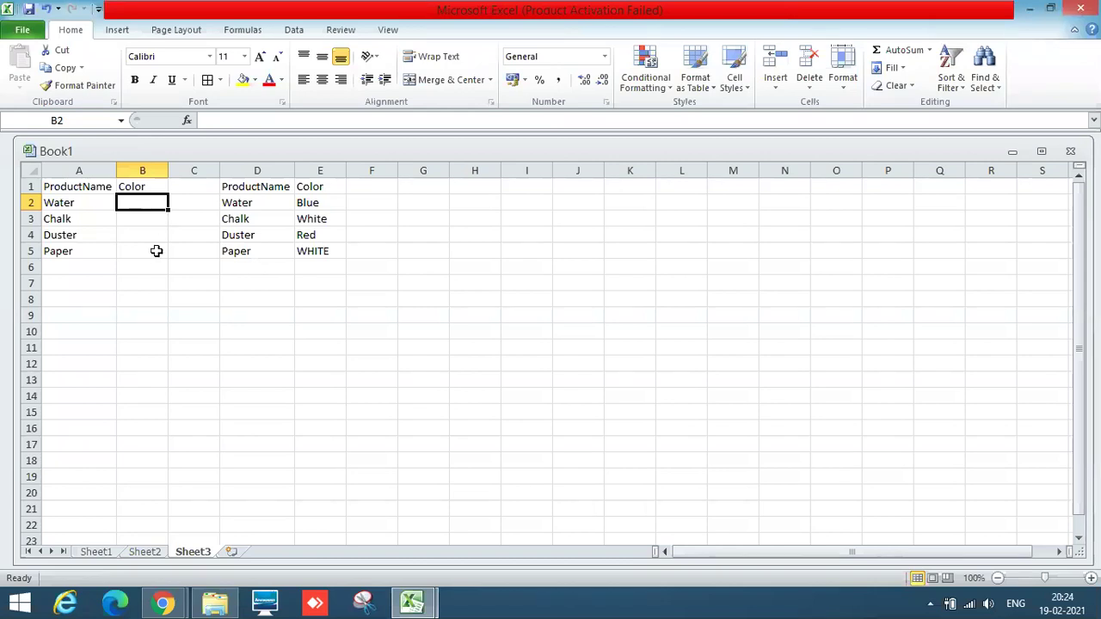
pyautogui.write('=')
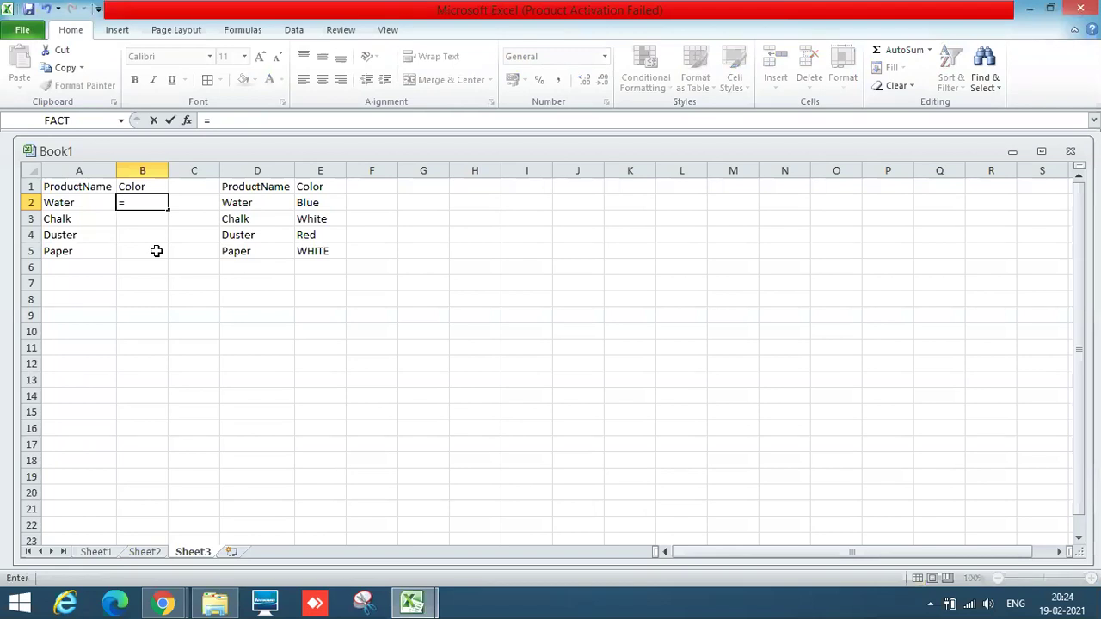
pyautogui.write('vlookup')
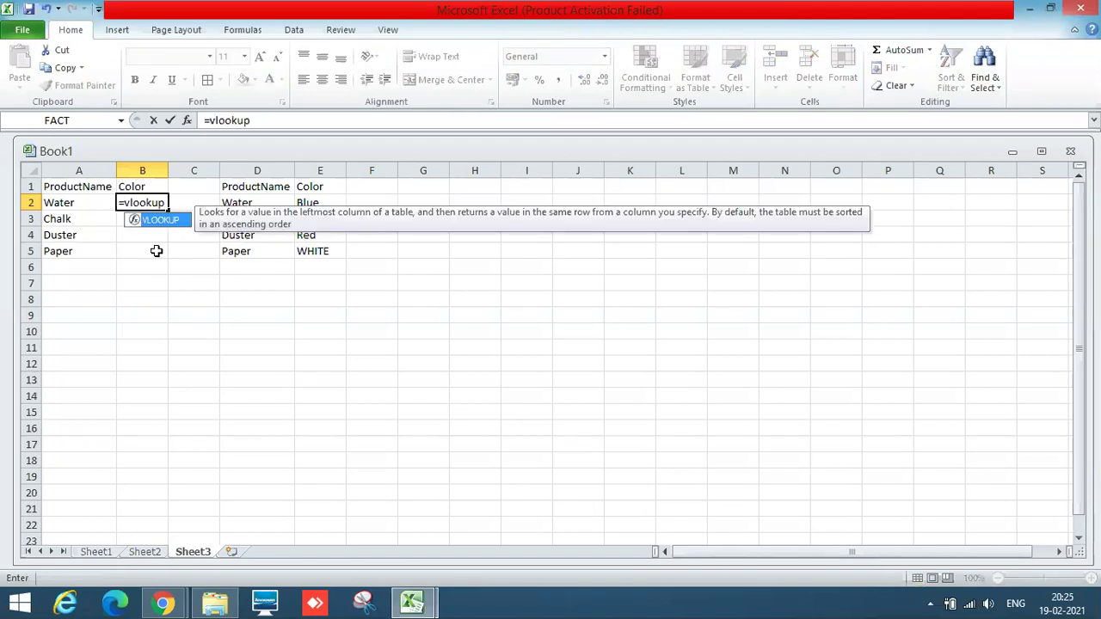
pyautogui.write('(')
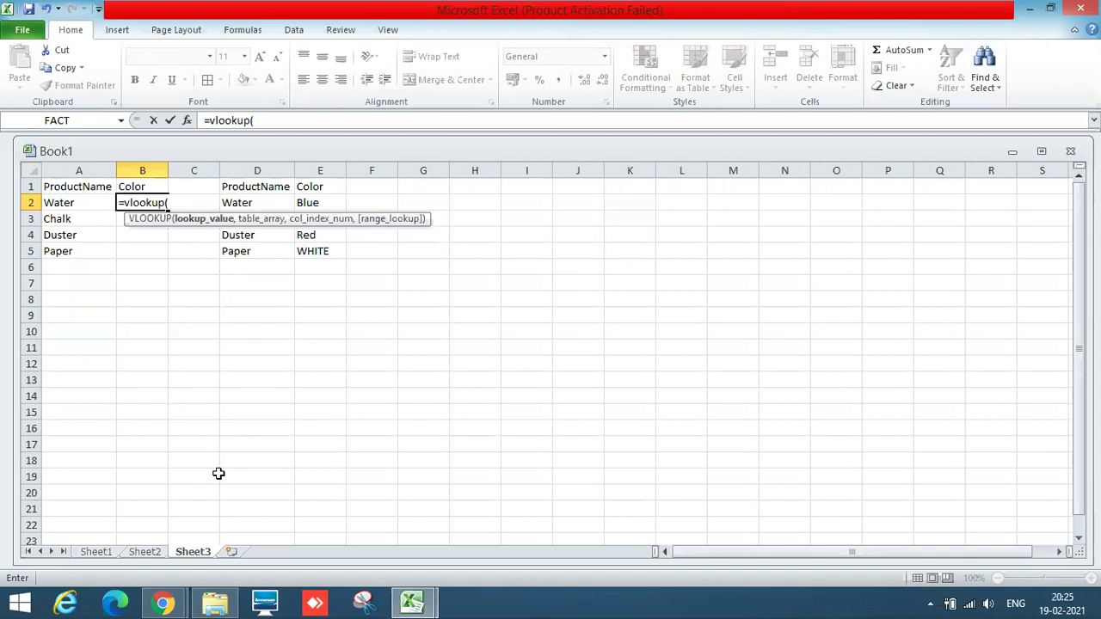
pyautogui.write('A')
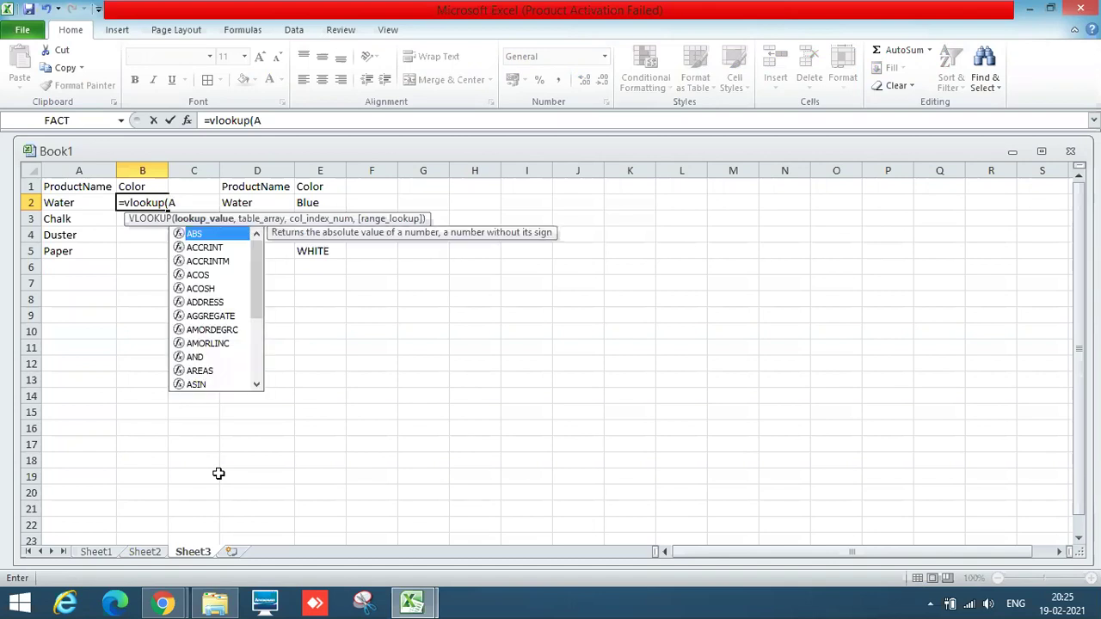
pyautogui.write('2')
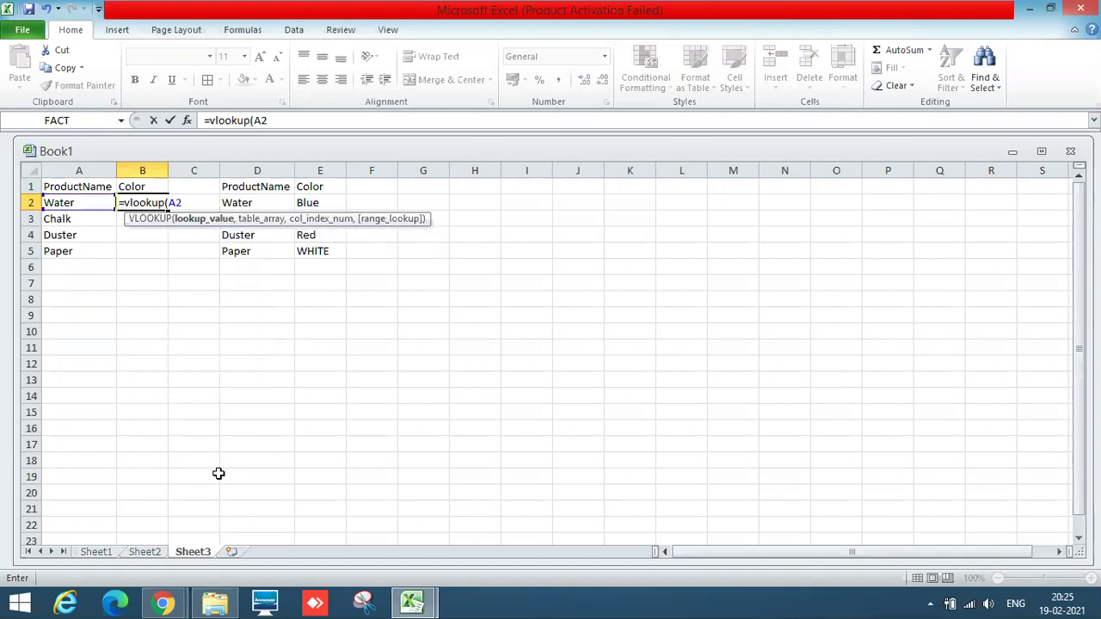
pyautogui.write(',')
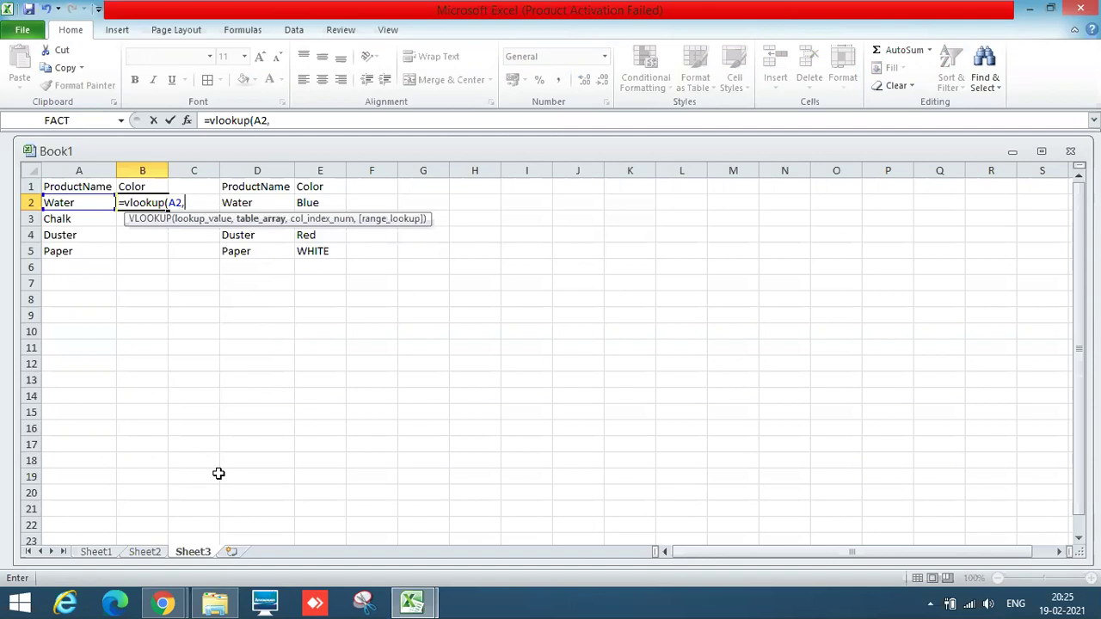
# Complete the B2 formula with table range D2:E5, column index 2 and False for an exact match
pyautogui.click(250, 204)
pyautogui.hotkey('shift', 'Right')
pyautogui.hotkey('shift', 'Down')
pyautogui.hotkey('shift', 'Down')
pyautogui.hotkey('shift', 'Down')
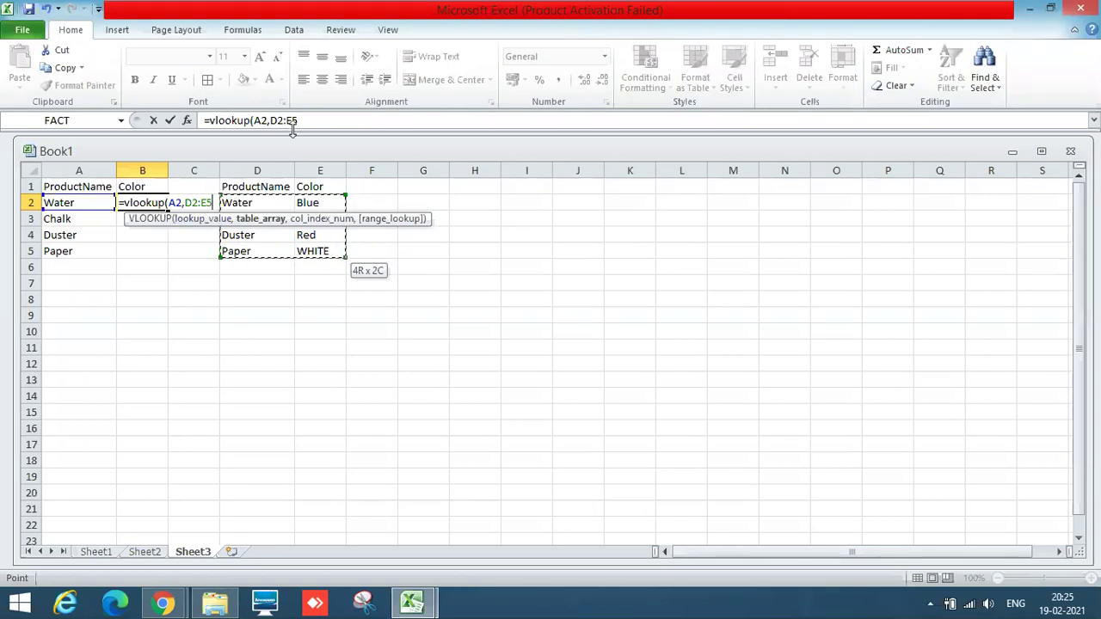
pyautogui.click(317, 120)
pyautogui.write(',2')
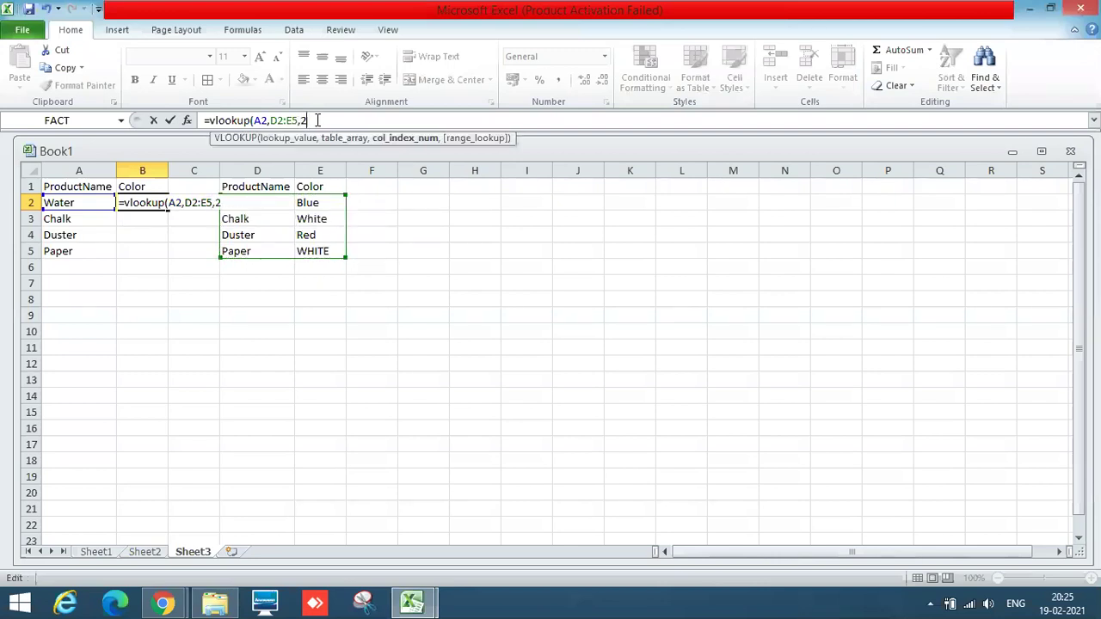
pyautogui.write(',')
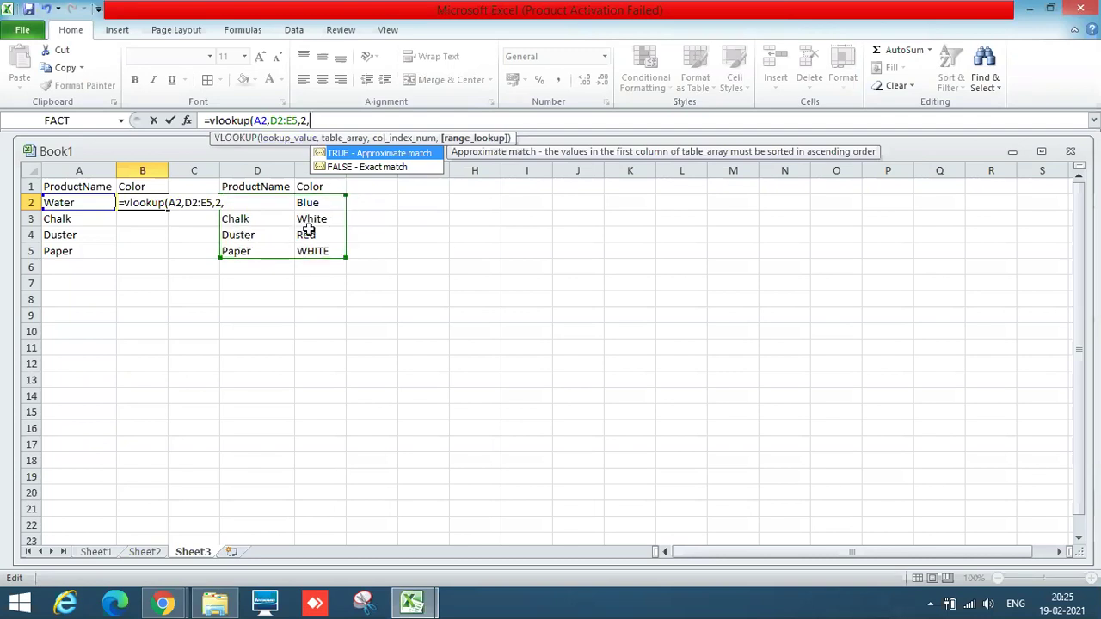
pyautogui.write('False)')
pyautogui.press('Return')
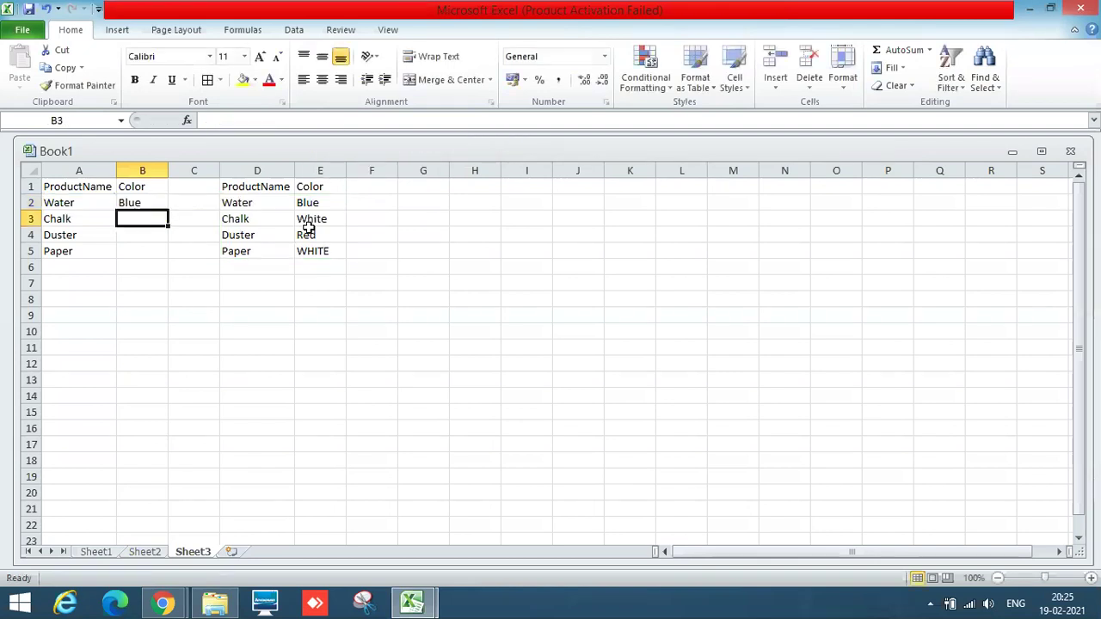
# Fill the VLOOKUP formula from B2 down to B5
pyautogui.click(146, 203)
pyautogui.moveTo(168, 210); pyautogui.dragTo(170, 257)
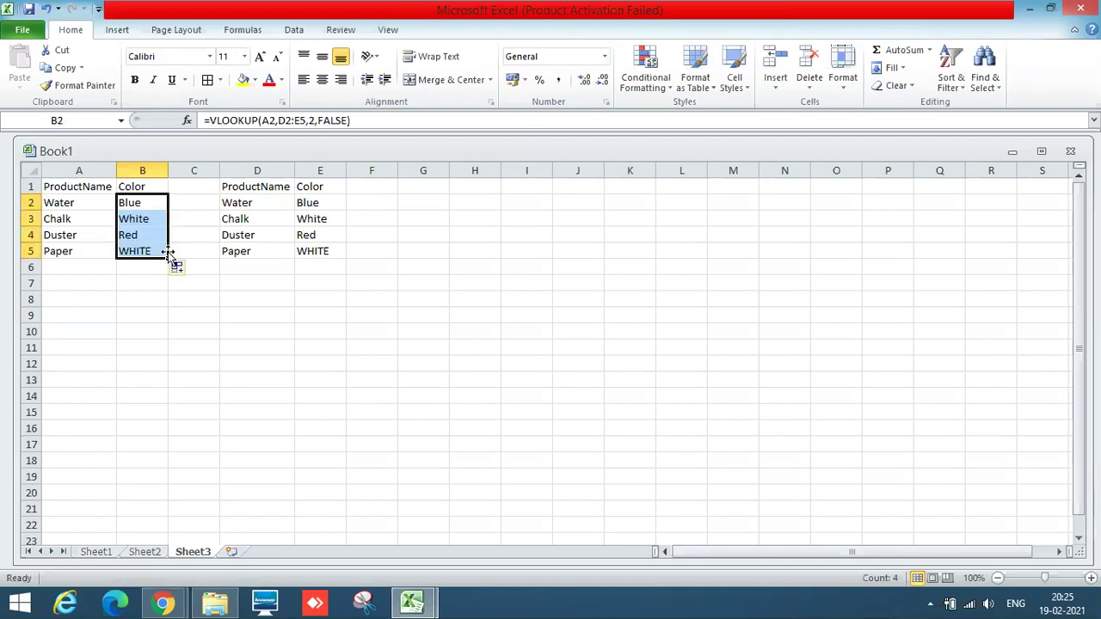
pyautogui.click(227, 381)
# Move the product names Chalk, Duster and Paper from D3:D5 to D9:D11
pyautogui.click(248, 220)
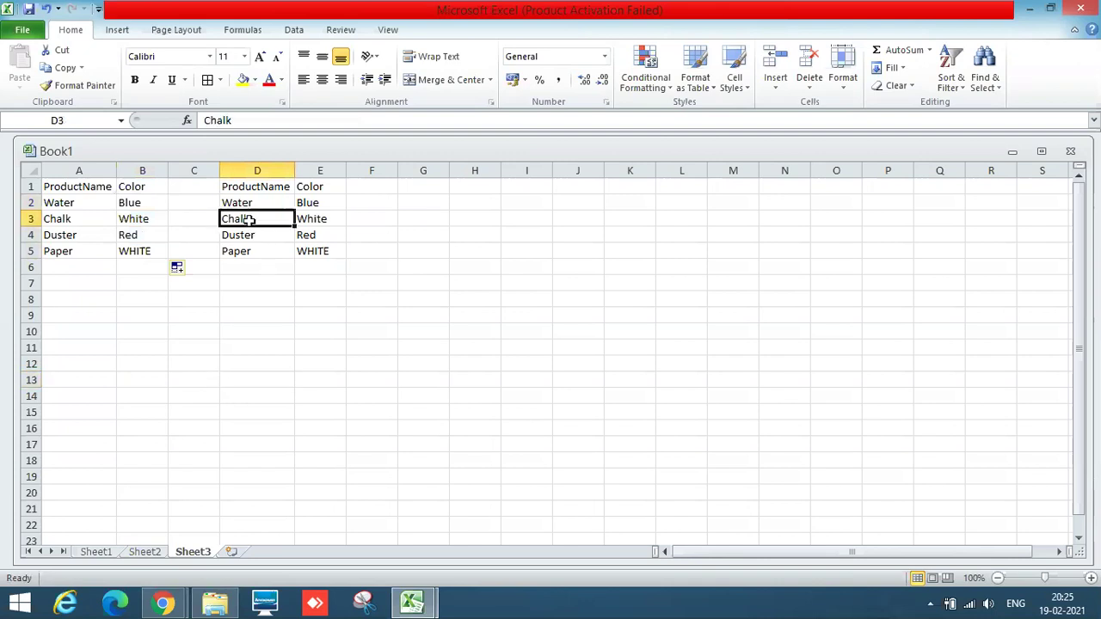
pyautogui.hotkey('shift', 'Down')
pyautogui.hotkey('shift', 'Down')
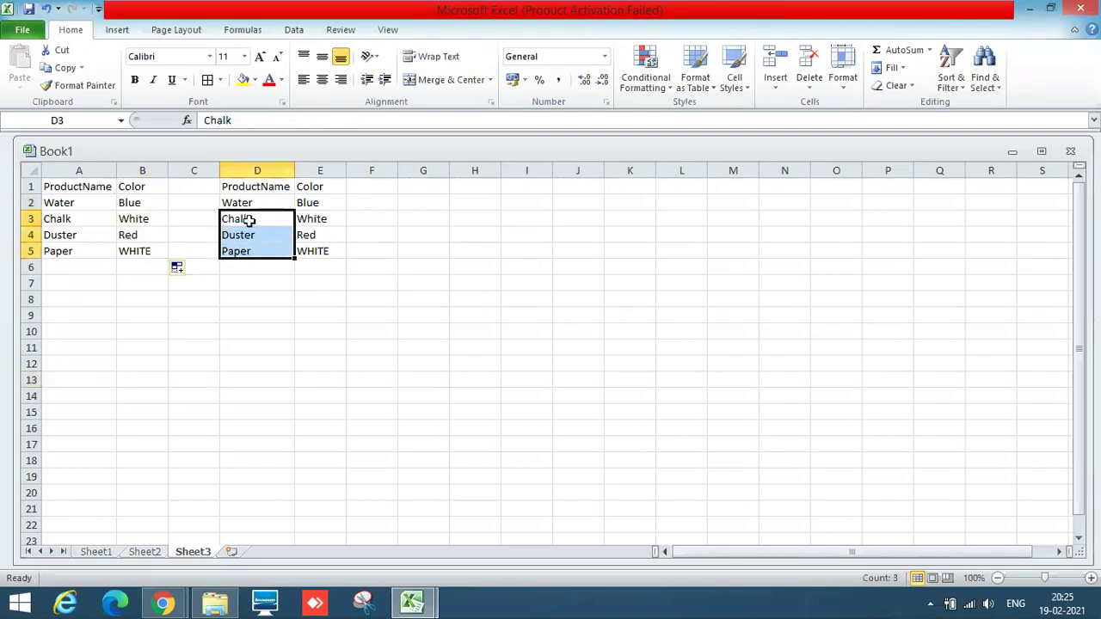
pyautogui.hotkey('ctrl', 'c')
pyautogui.press('Down')
pyautogui.press('Down')
pyautogui.press('Down')
pyautogui.press('Down')
pyautogui.press('Down')
pyautogui.press('Down')
pyautogui.press('Return')
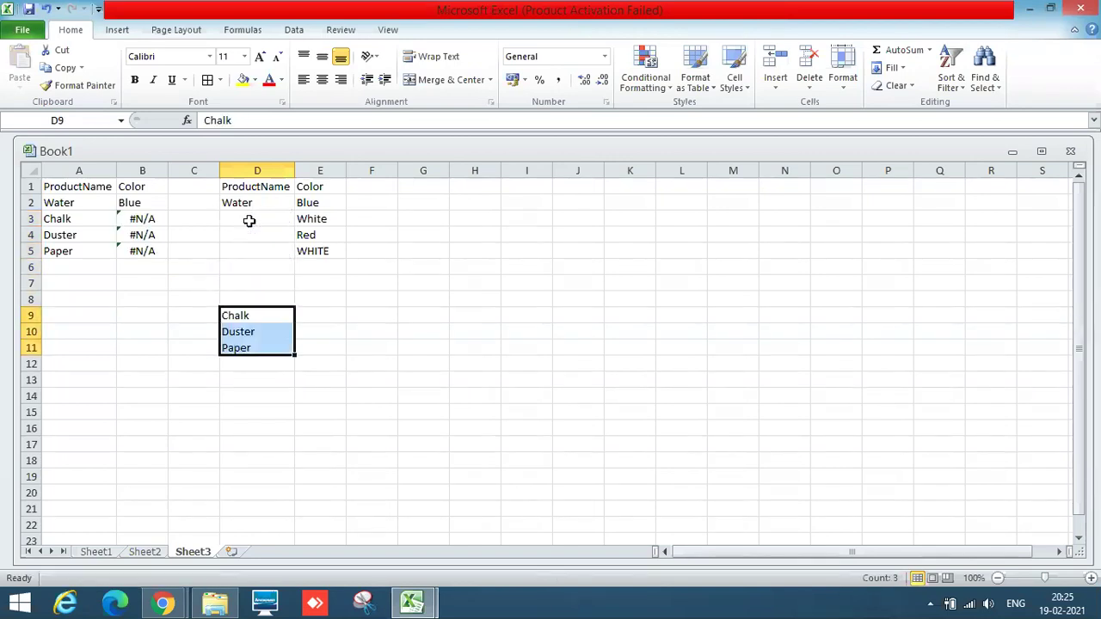
# Move the colors White, Red and WHITE from E3:E5 to E9:E11, beside their product names
pyautogui.press('Up')
pyautogui.press('Up')
pyautogui.press('Up')
pyautogui.press('Up')
pyautogui.press('Up')
pyautogui.press('Up')
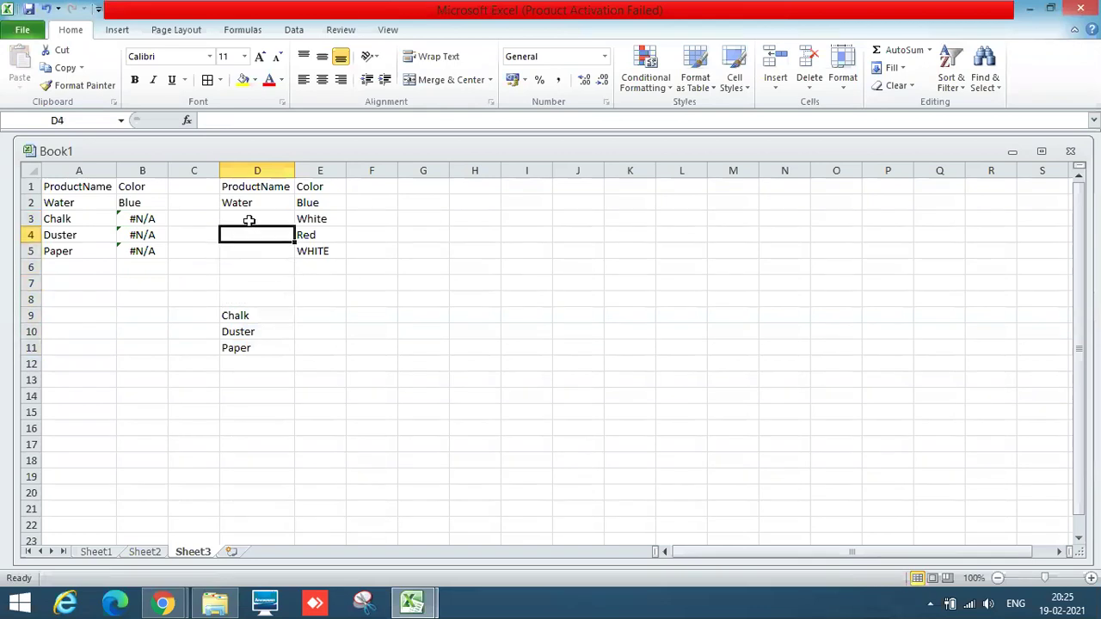
pyautogui.press('Right')
pyautogui.hotkey('shift', 'Down')
pyautogui.hotkey('shift', 'Down')
pyautogui.hotkey('ctrl', 'x')
pyautogui.press('Down')
pyautogui.press('Down')
pyautogui.press('Down')
pyautogui.press('Down')
pyautogui.press('Down')
pyautogui.press('Down')
pyautogui.hotkey('ctrl', 'v')
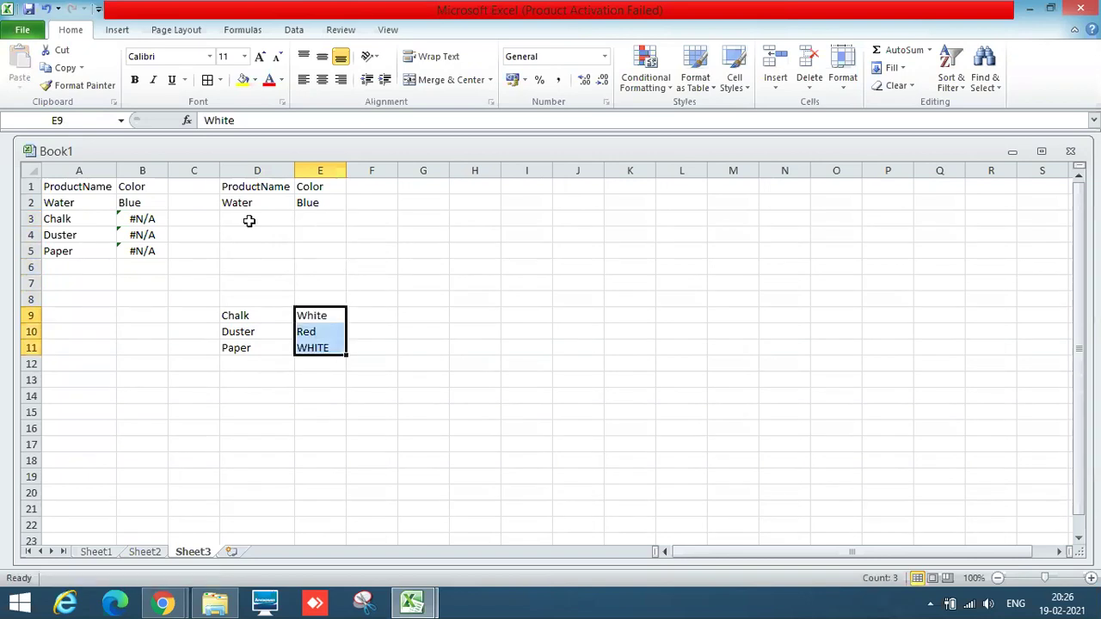
# Move the Chalk entry with its color White from D9:E9 to D4:E4
pyautogui.press('Left')
pyautogui.hotkey('shift', 'Right')
pyautogui.hotkey('ctrl', 'x')
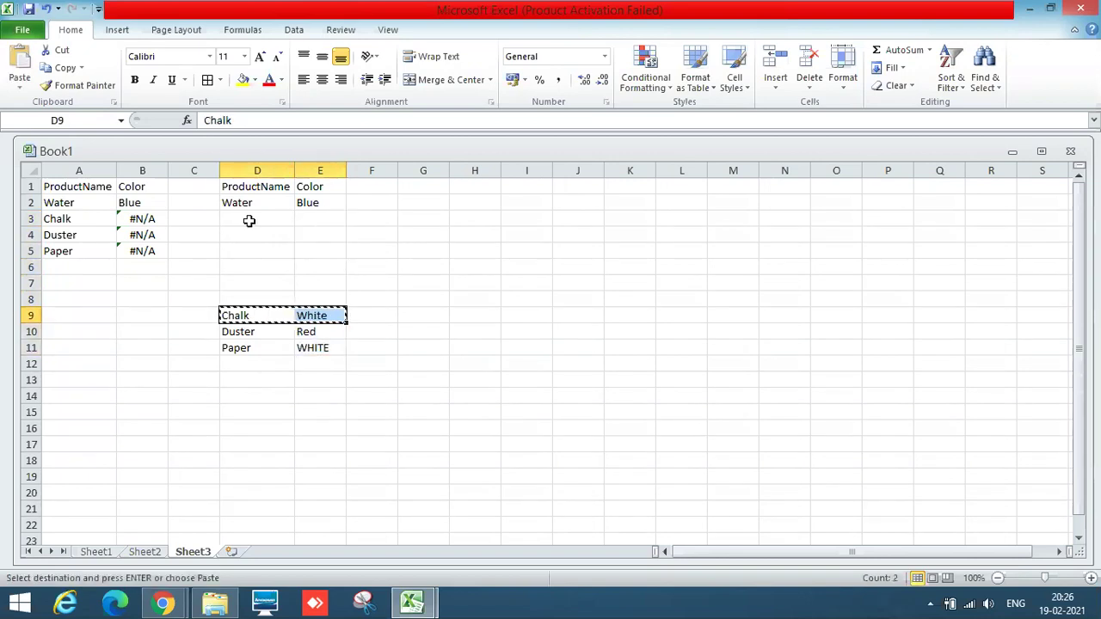
pyautogui.press('Up')
pyautogui.press('Up')
pyautogui.press('Up')
pyautogui.press('Up')
pyautogui.press('Up')
pyautogui.hotkey('ctrl', 'v')
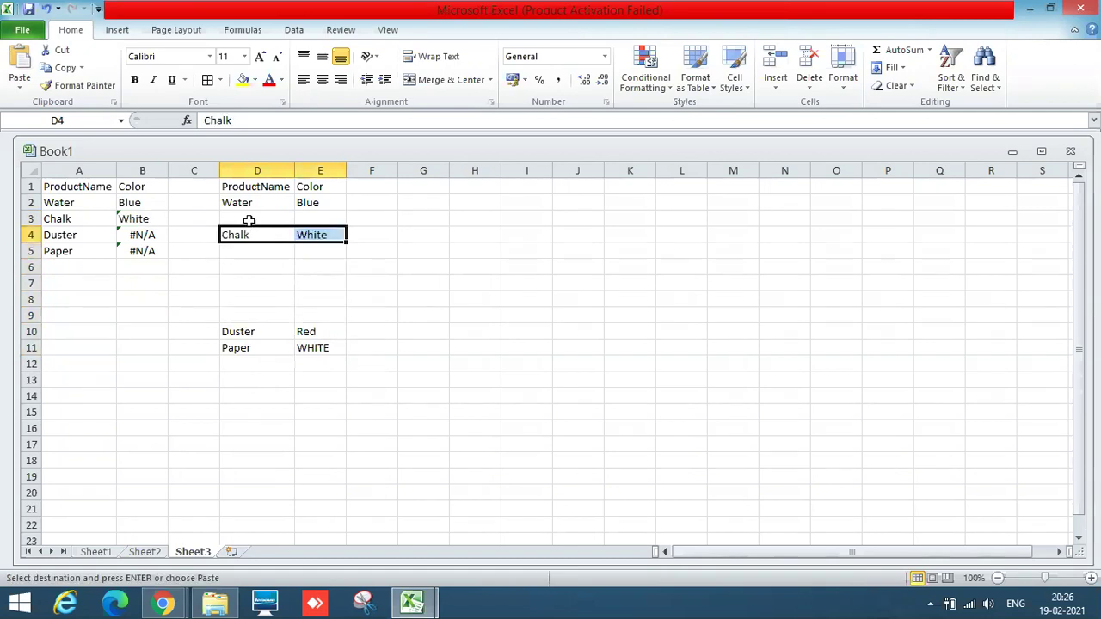
# Move the Duster entry with its color Red from D10:E10 to D5:E5
pyautogui.press('Down')
pyautogui.press('Down')
pyautogui.press('Down')
pyautogui.press('Down')
pyautogui.press('Down')
pyautogui.press('Down')
pyautogui.hotkey('shift', 'Right')
pyautogui.hotkey('ctrl', 'x')
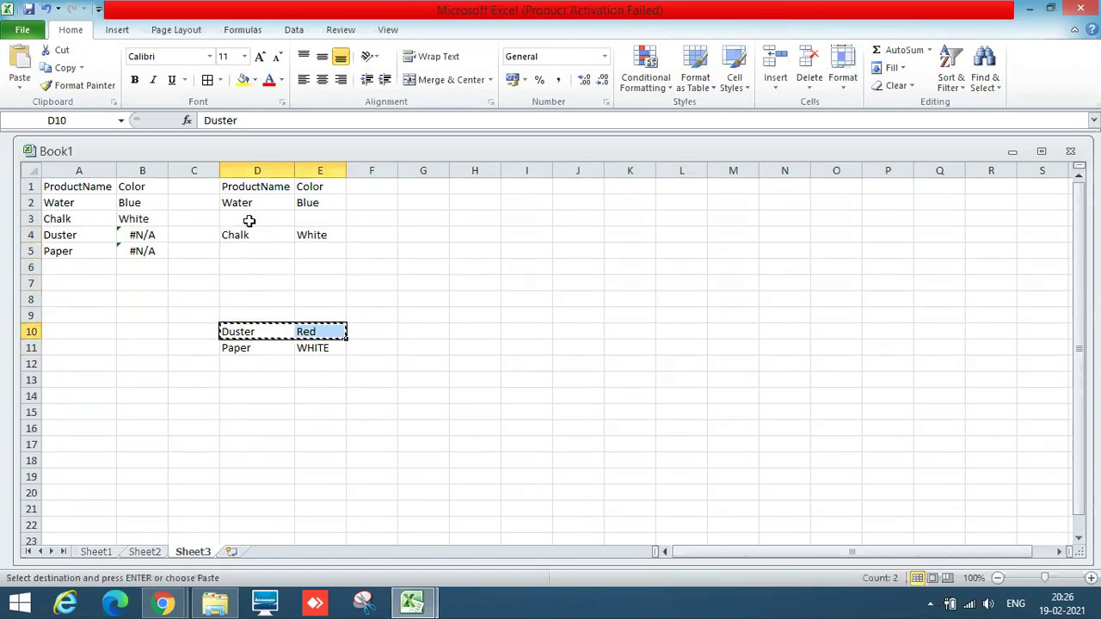
pyautogui.press('Up')
pyautogui.press('Up')
pyautogui.press('Up')
pyautogui.press('Up')
pyautogui.press('Up')
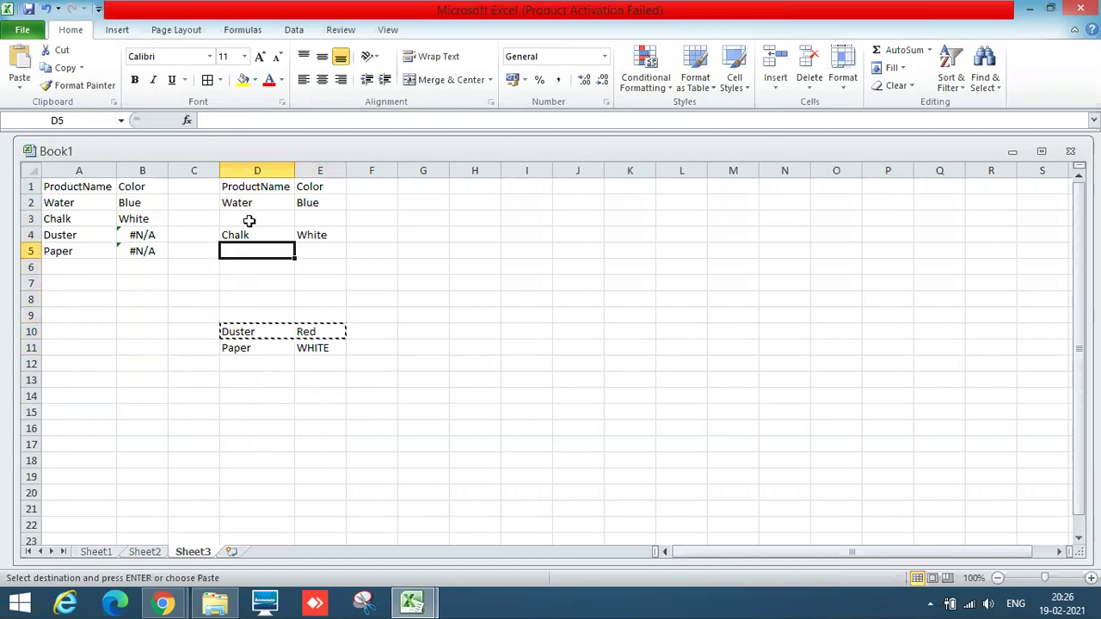
pyautogui.hotkey('ctrl', 'v')
# Select the Paper entry together with its color WHITE in row 11, starting from D11
pyautogui.press('Down')
pyautogui.press('Down')
pyautogui.press('Down')
pyautogui.press('Down')
pyautogui.press('Down')
pyautogui.press('Down')
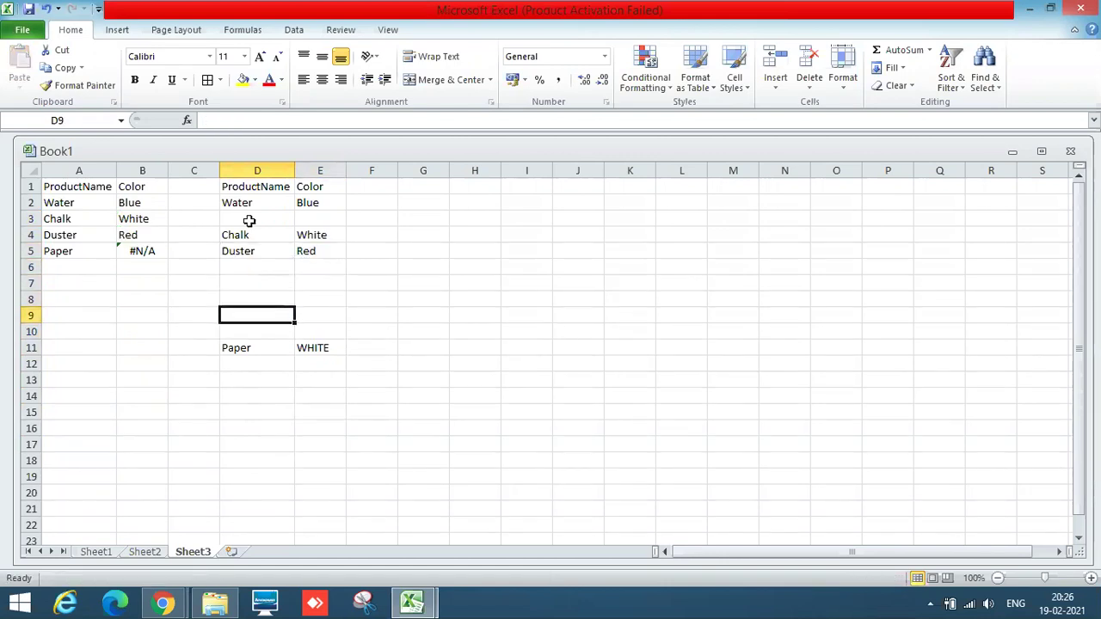
pyautogui.hotkey('shift', 'Right')
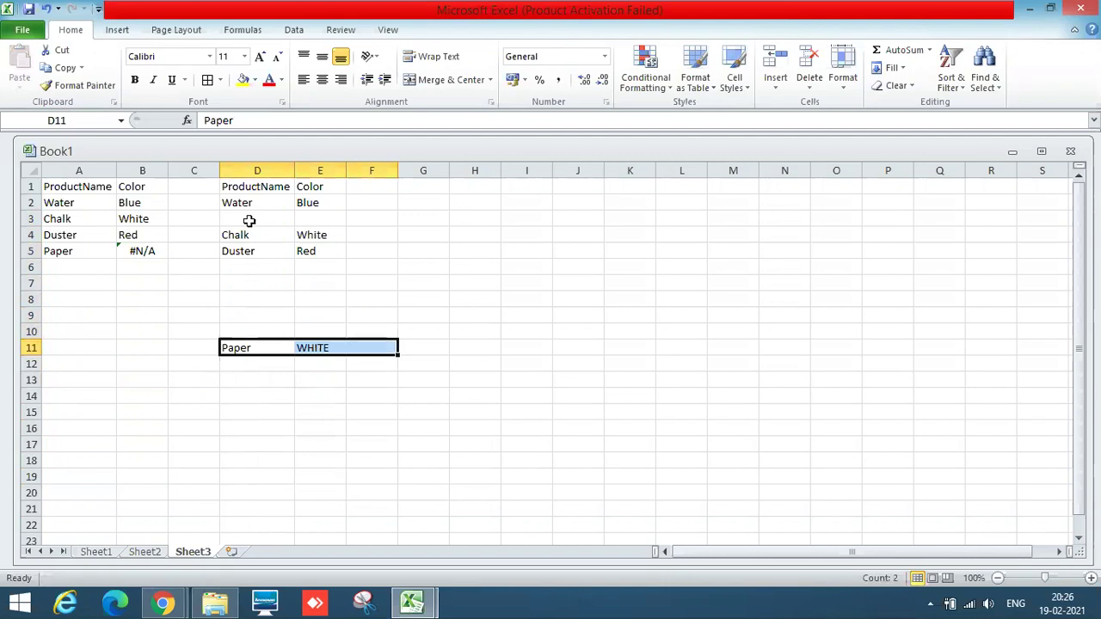
# Move the Paper and WHITE entries from D11:E11 into the empty row at D3:E3 of the lookup table
pyautogui.hotkey('ctrl', 'x')
pyautogui.press('Up')
pyautogui.press('Up')
pyautogui.press('Up')
pyautogui.press('Up')
pyautogui.press('Up')
pyautogui.press('Up')
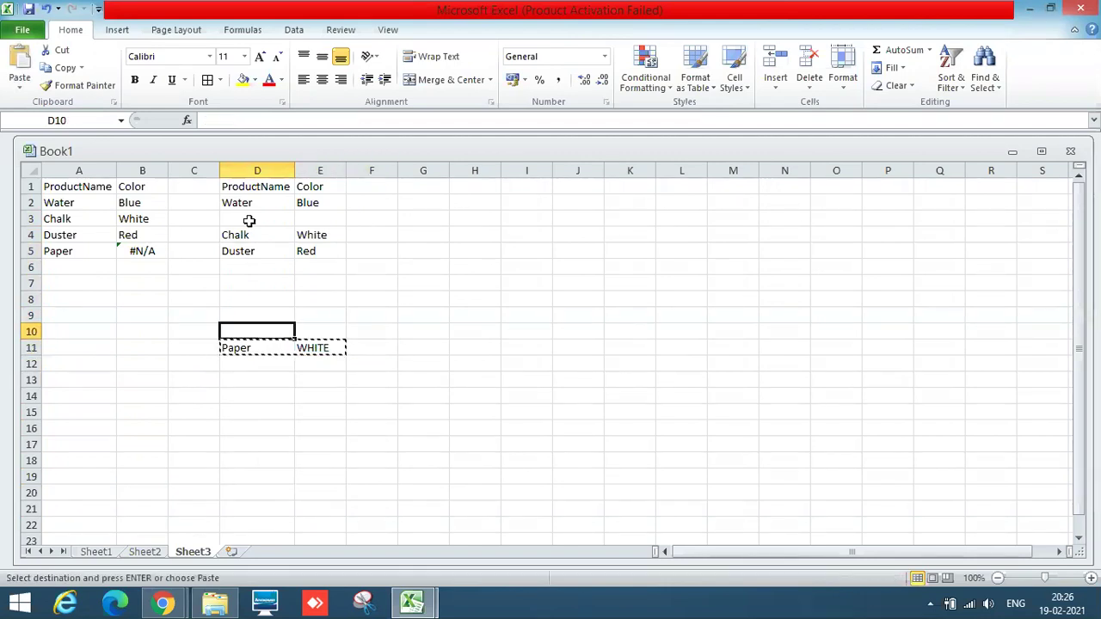
pyautogui.press('Up')
pyautogui.press('Up')
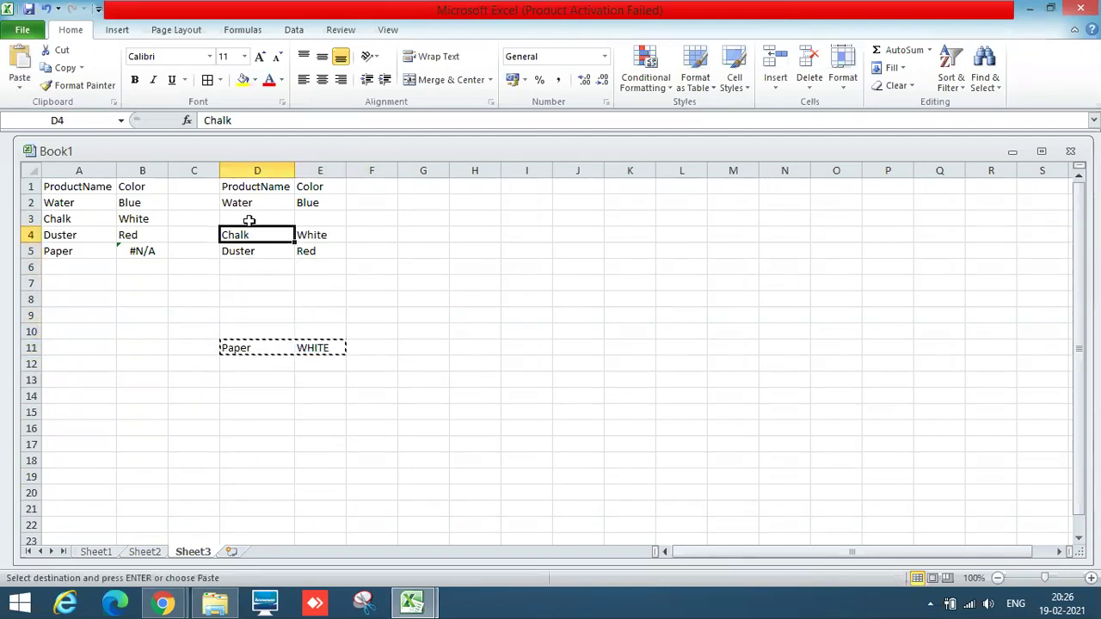
pyautogui.press('Return')
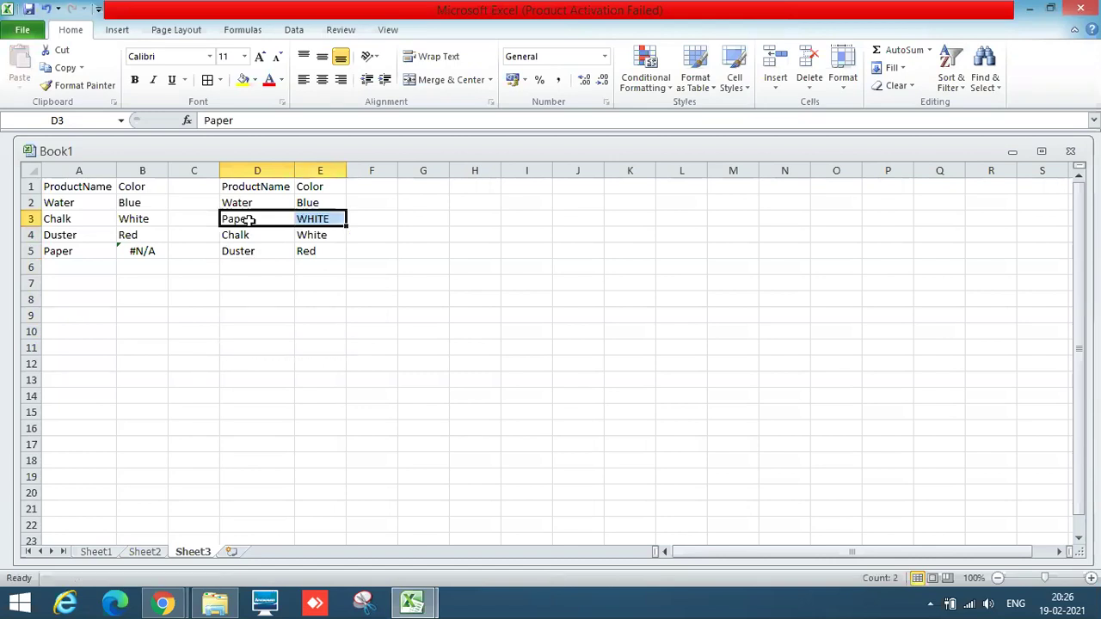
pyautogui.press('Down')
pyautogui.press('Down')
pyautogui.press('Down')
pyautogui.press('Down')
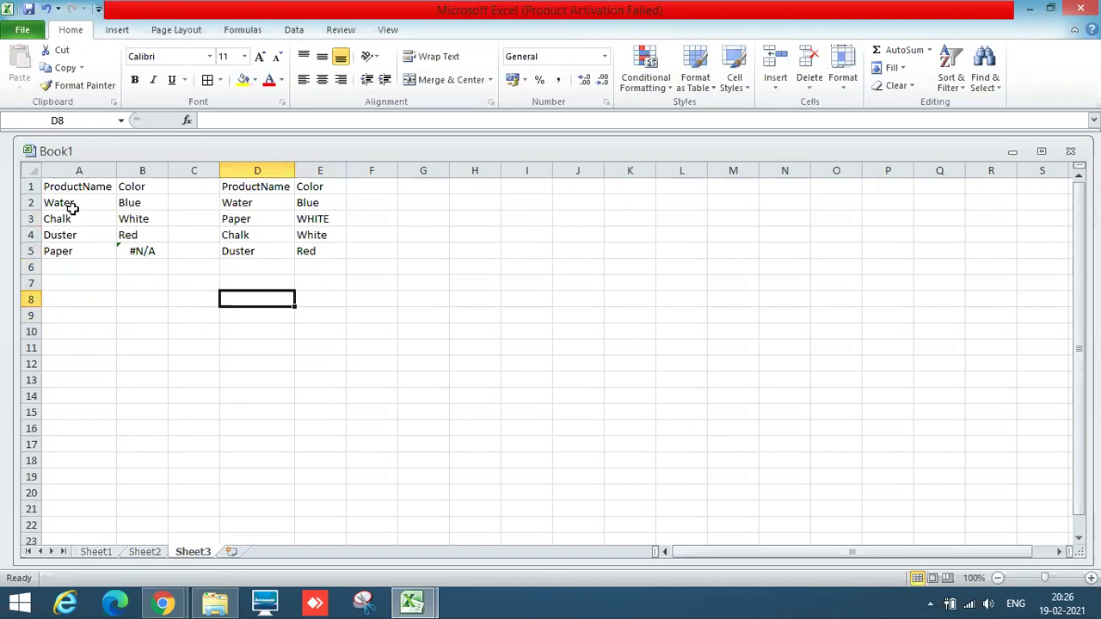
# Compare the VLOOKUP formulas in B2 through B5, checking their table ranges against the product list in columns D and E
pyautogui.click(140, 251)
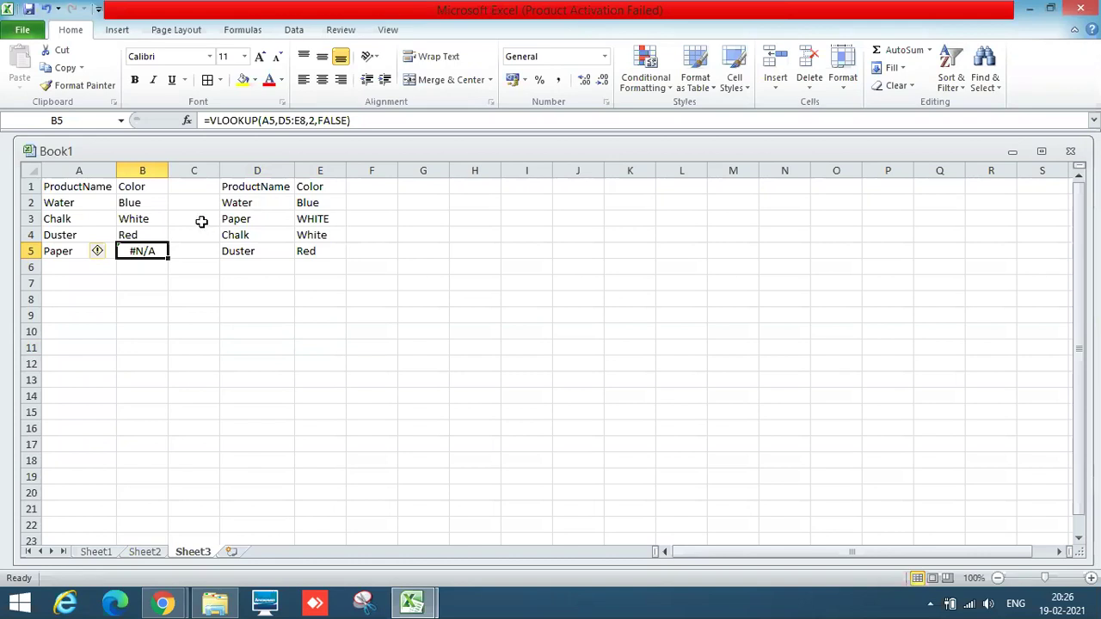
pyautogui.click(237, 202)
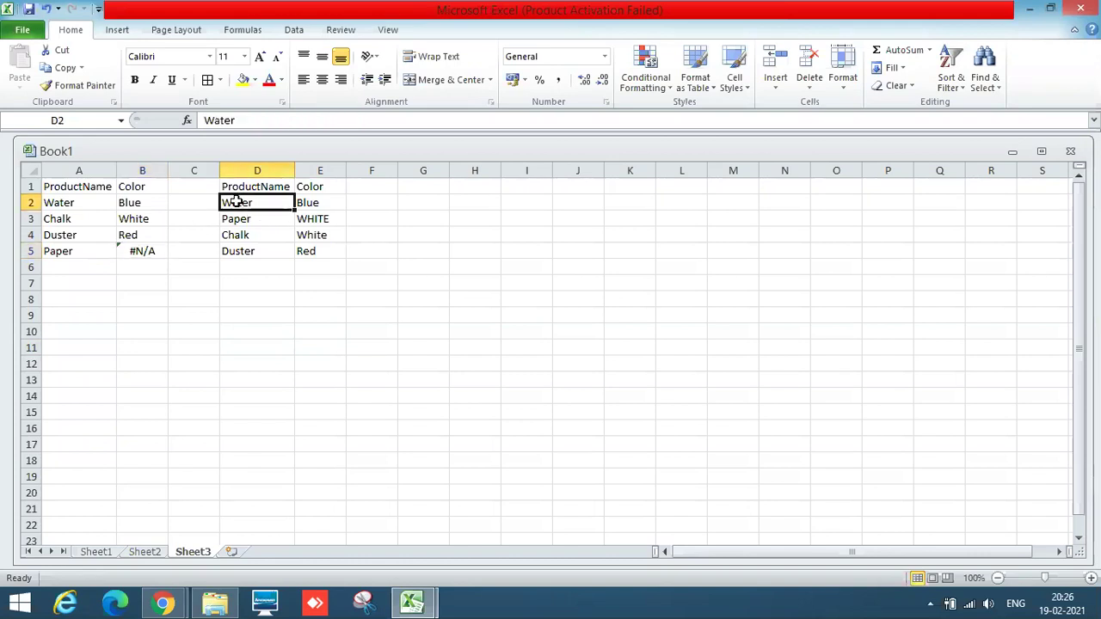
pyautogui.click(135, 202)
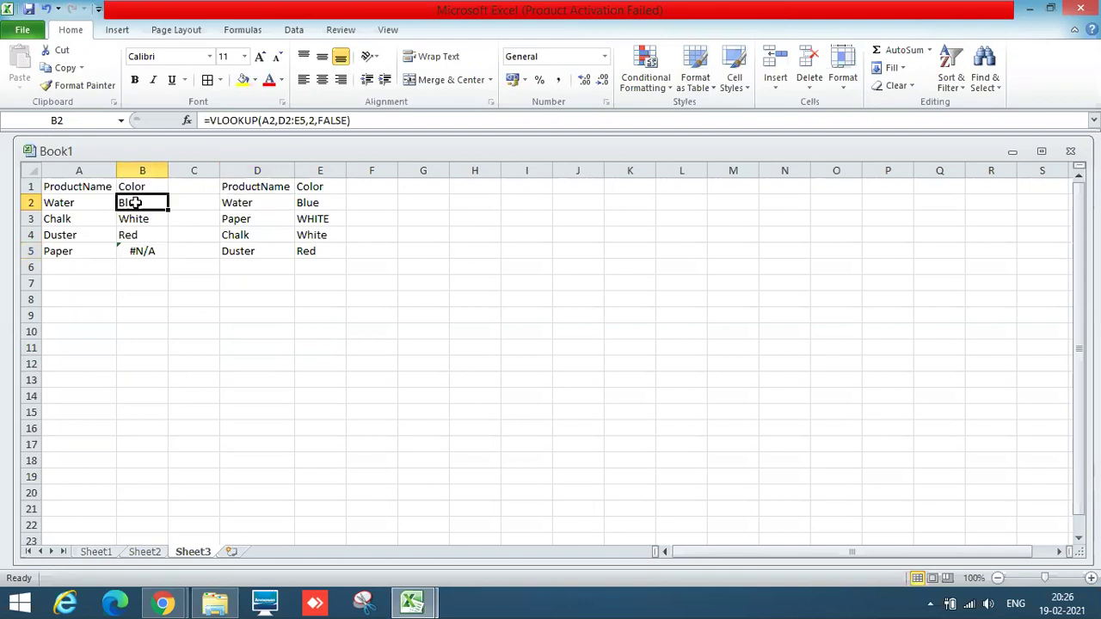
pyautogui.click(143, 258)
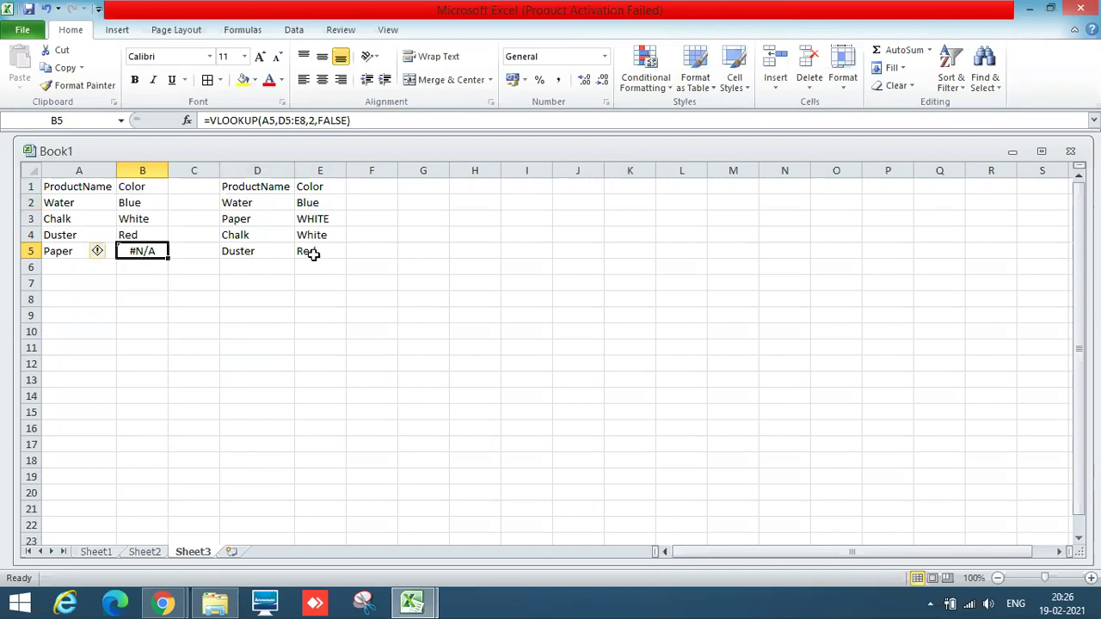
pyautogui.click(237, 205)
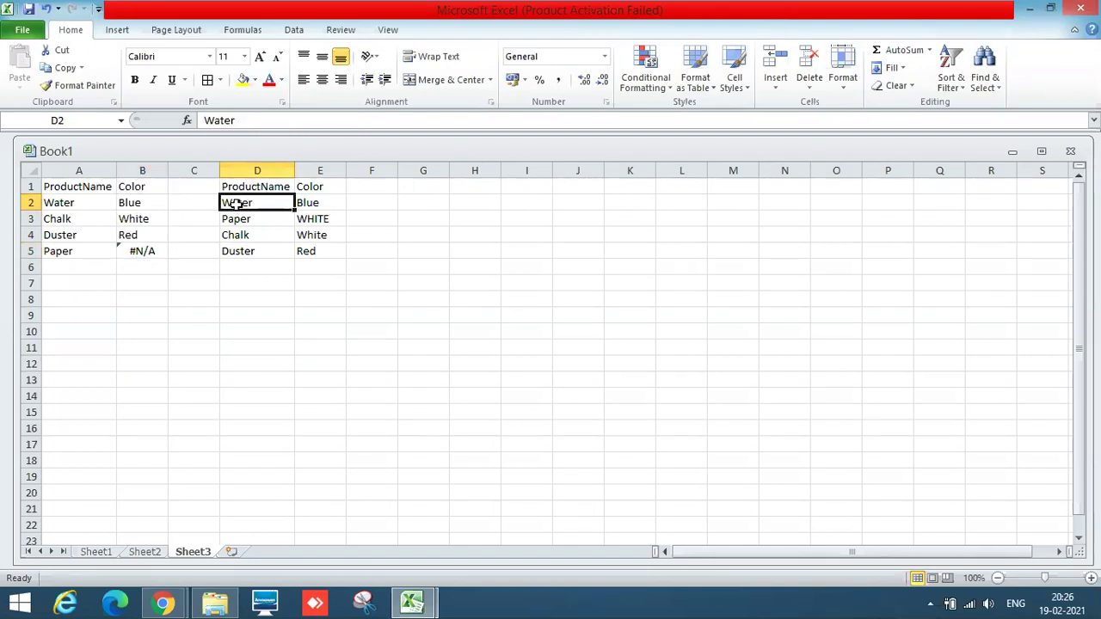
pyautogui.click(148, 249)
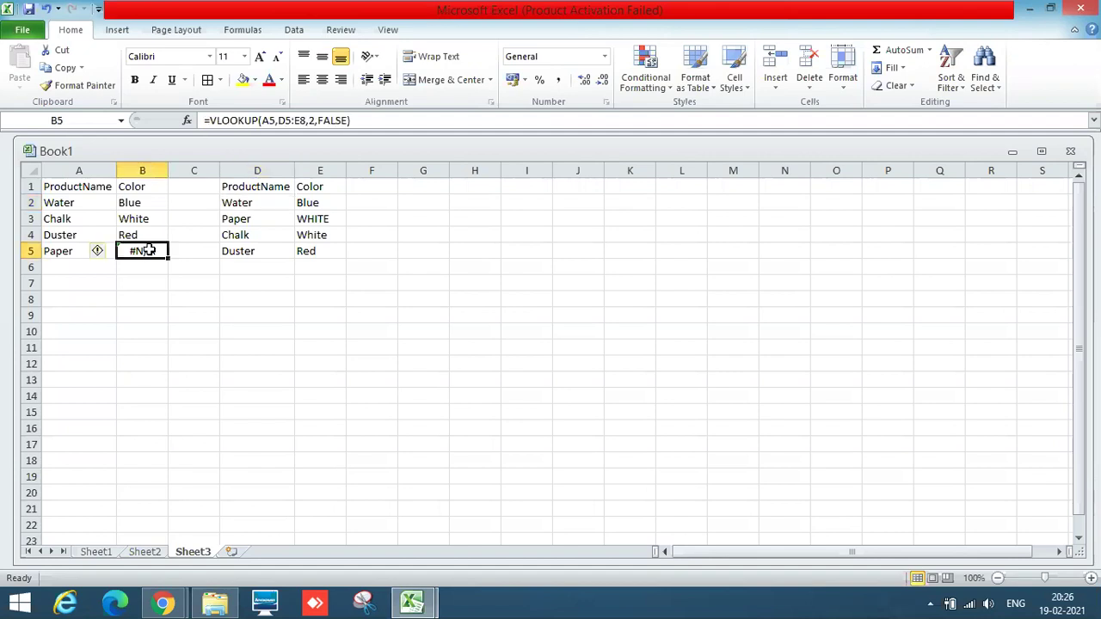
pyautogui.click(140, 207)
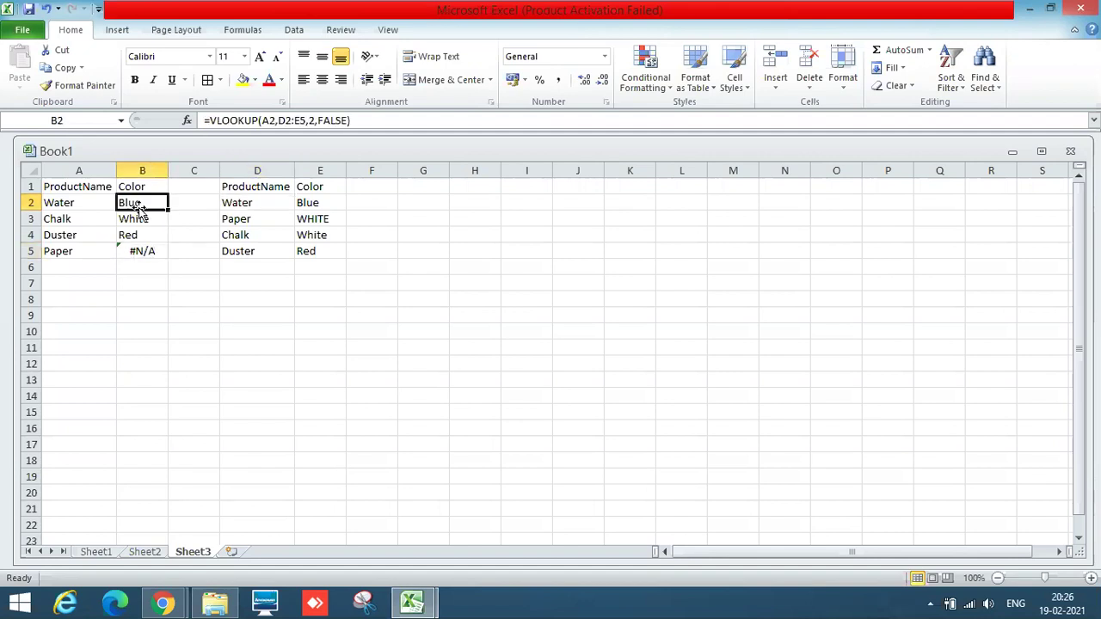
pyautogui.press('Down')
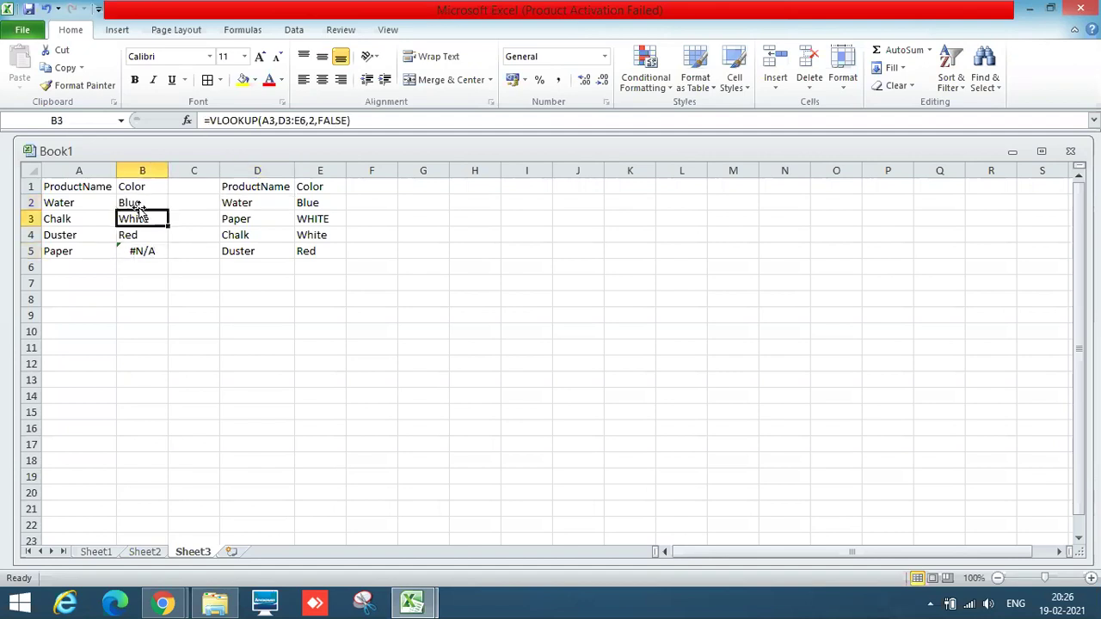
pyautogui.press('Down')
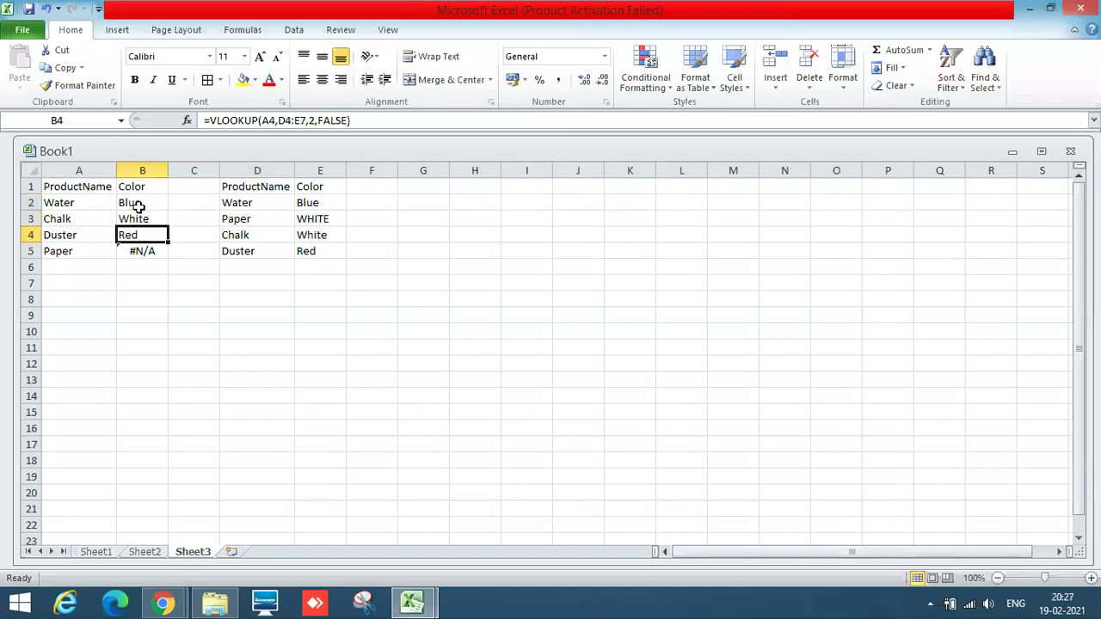
pyautogui.press('Down')
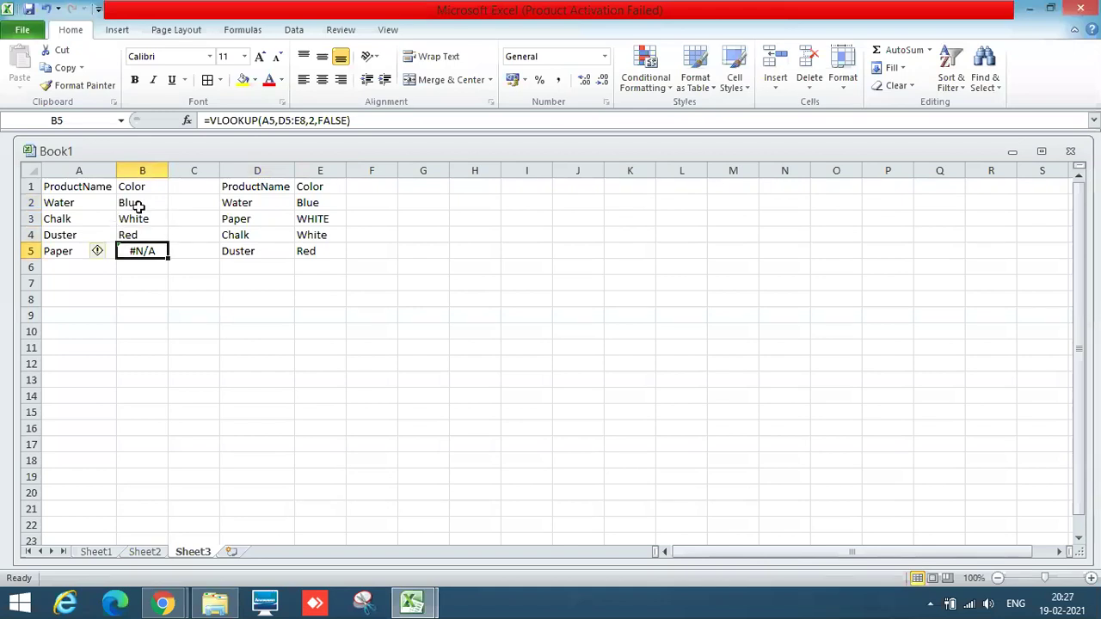
pyautogui.press('Up')
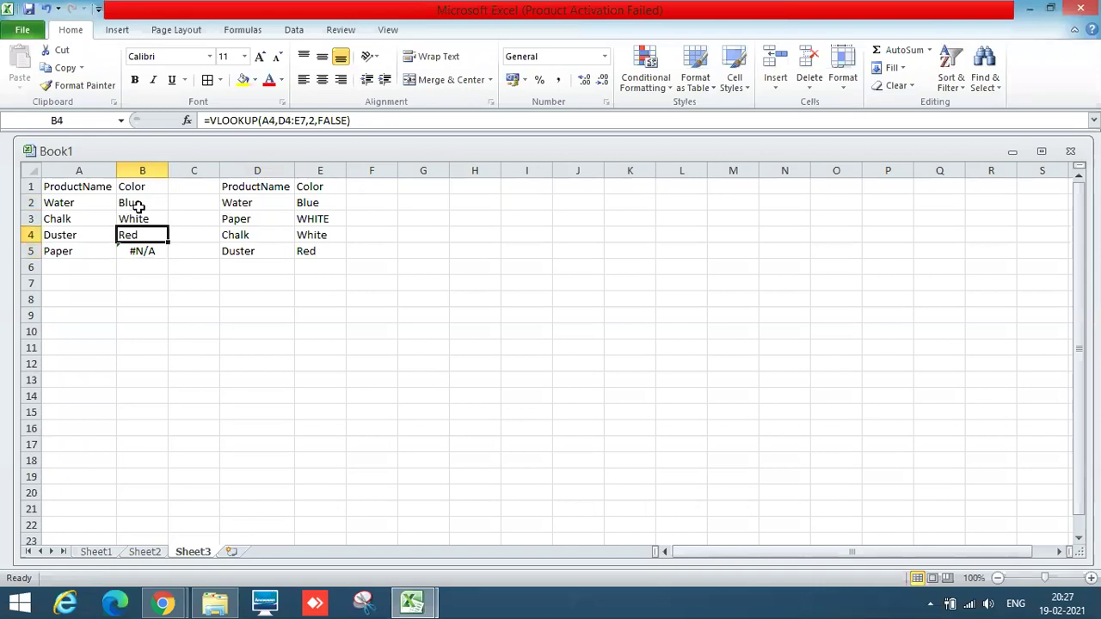
# Clear the Color lookup formulas from B2:B5
pyautogui.click(138, 207)
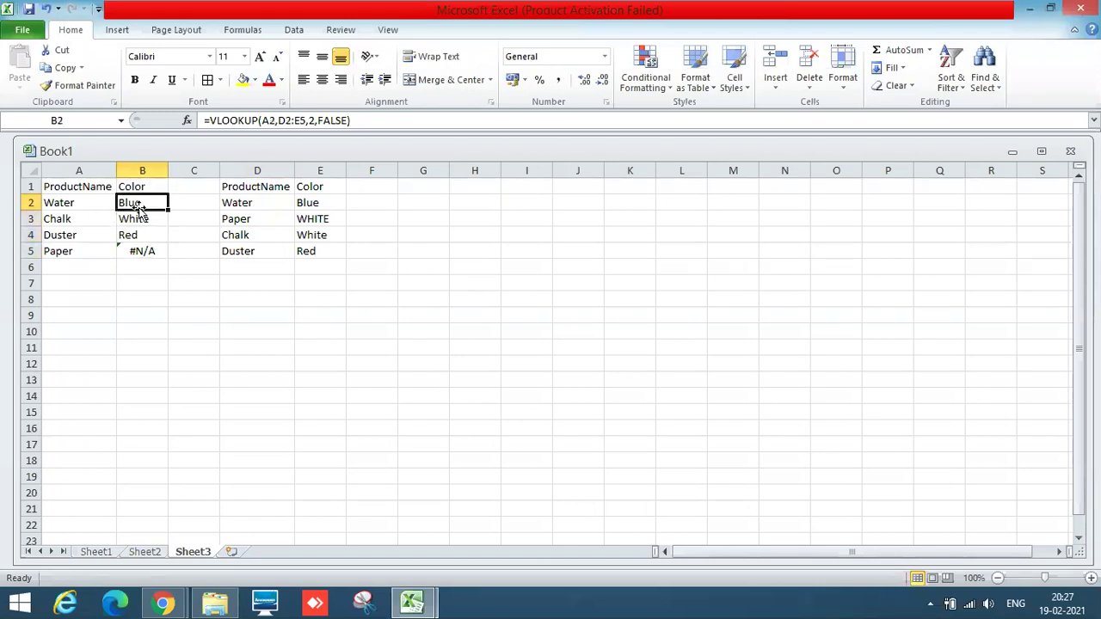
pyautogui.press('Down')
pyautogui.press('Up')
pyautogui.hotkey('shift', 'Down')
pyautogui.hotkey('shift', 'Down')
pyautogui.hotkey('shift', 'Down')
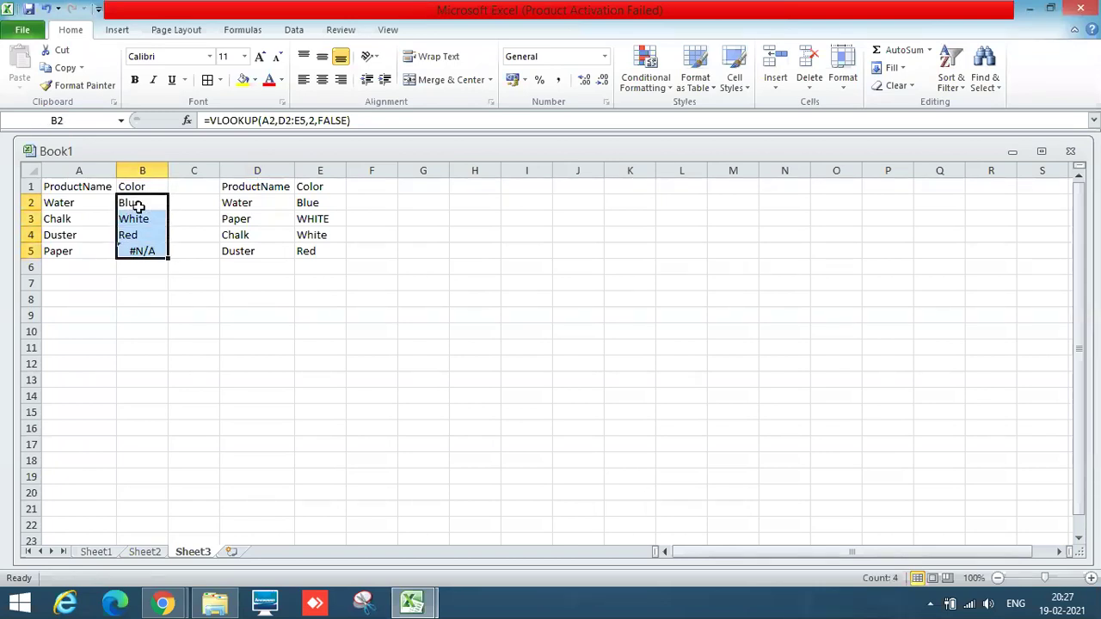
pyautogui.press('Delete')
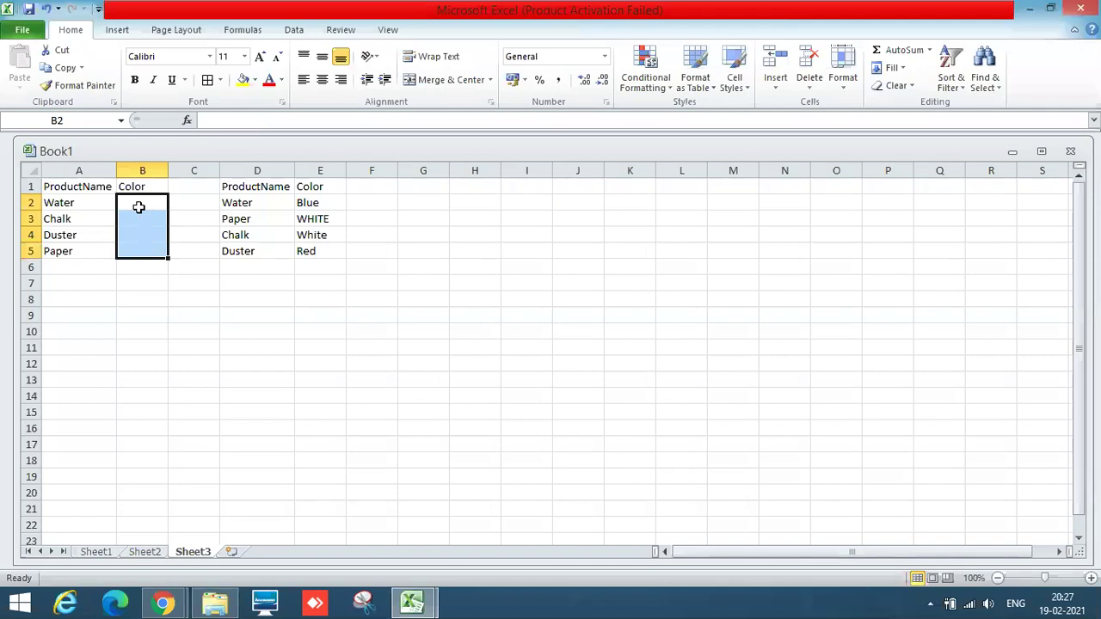
# Begin a VLOOKUP formula in B2 with A2 as the lookup value and D2:E5 as the table array
pyautogui.click(138, 208)
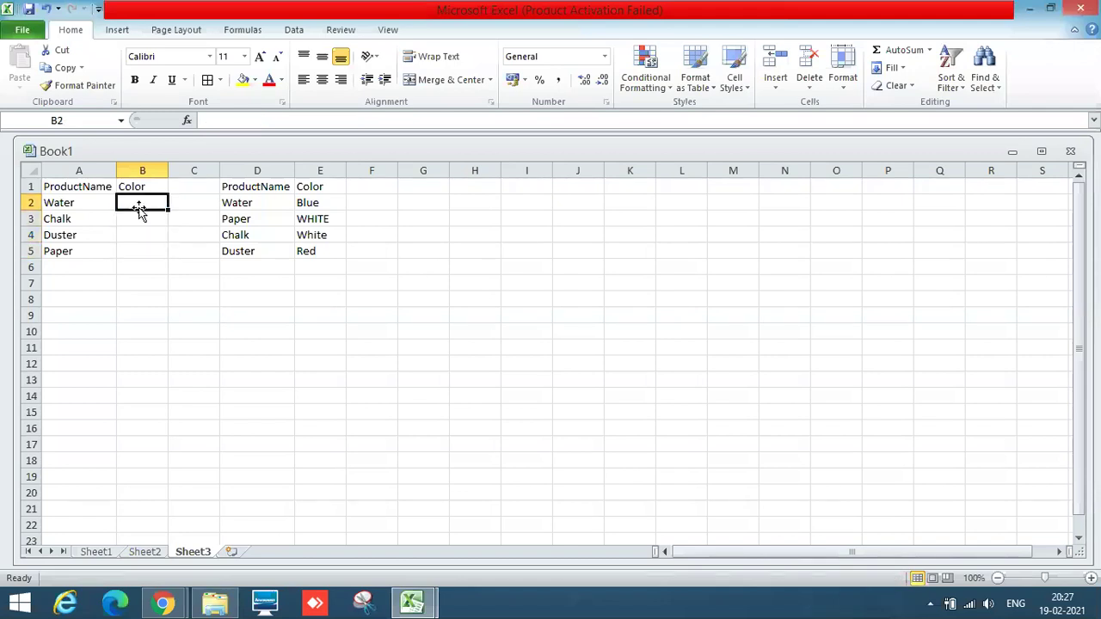
pyautogui.write('=vlookup(')
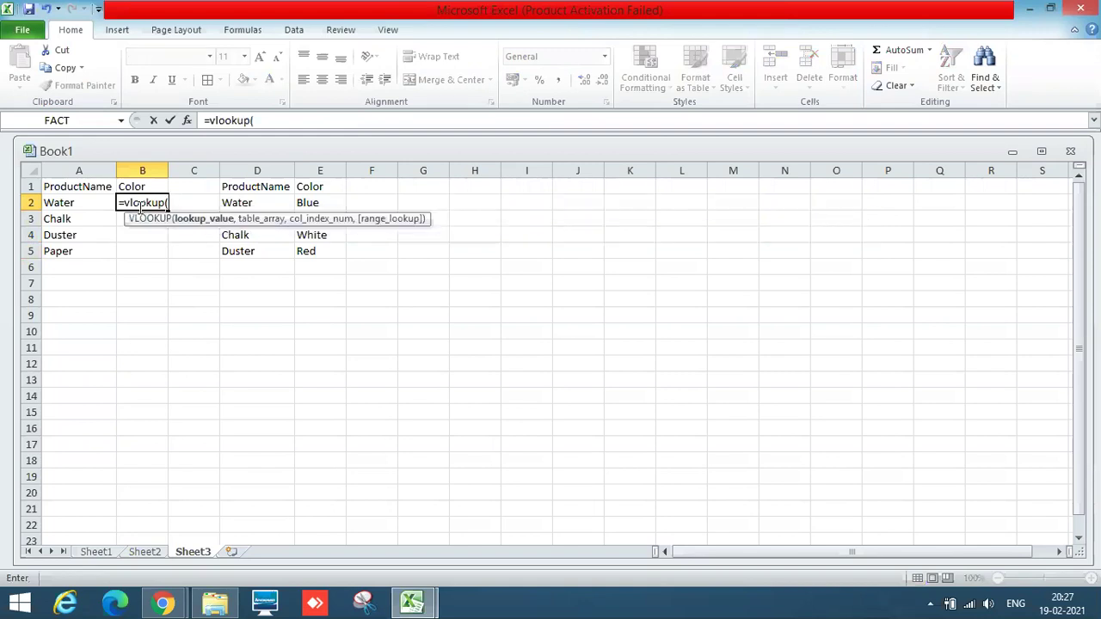
pyautogui.write('A2,')
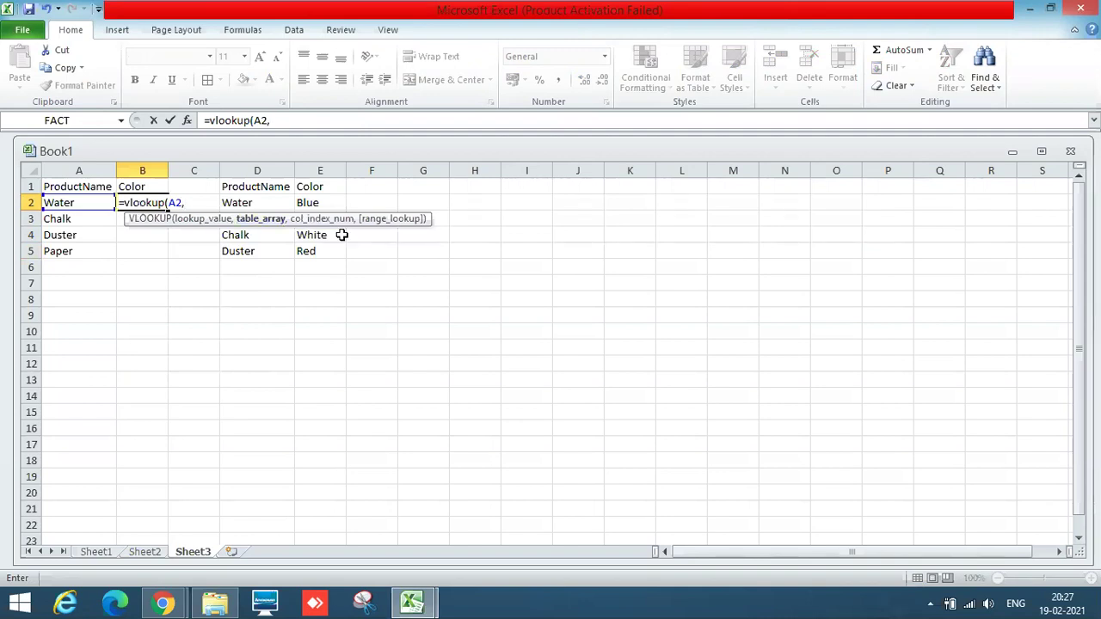
pyautogui.click(260, 202)
pyautogui.hotkey('shift', 'Down')
pyautogui.hotkey('shift', 'Down')
pyautogui.hotkey('shift', 'Down')
pyautogui.hotkey('shift', 'Right')
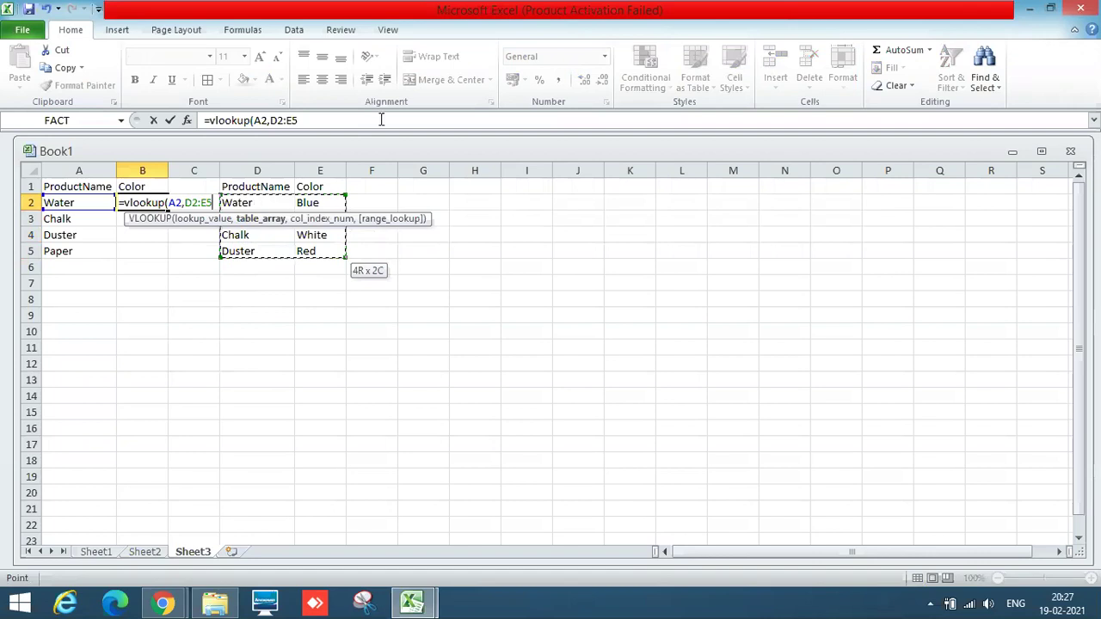
# Complete the B2 VLOOKUP formula with column index 2 and FALSE for an exact match
pyautogui.click(339, 120)
pyautogui.write(',2,')
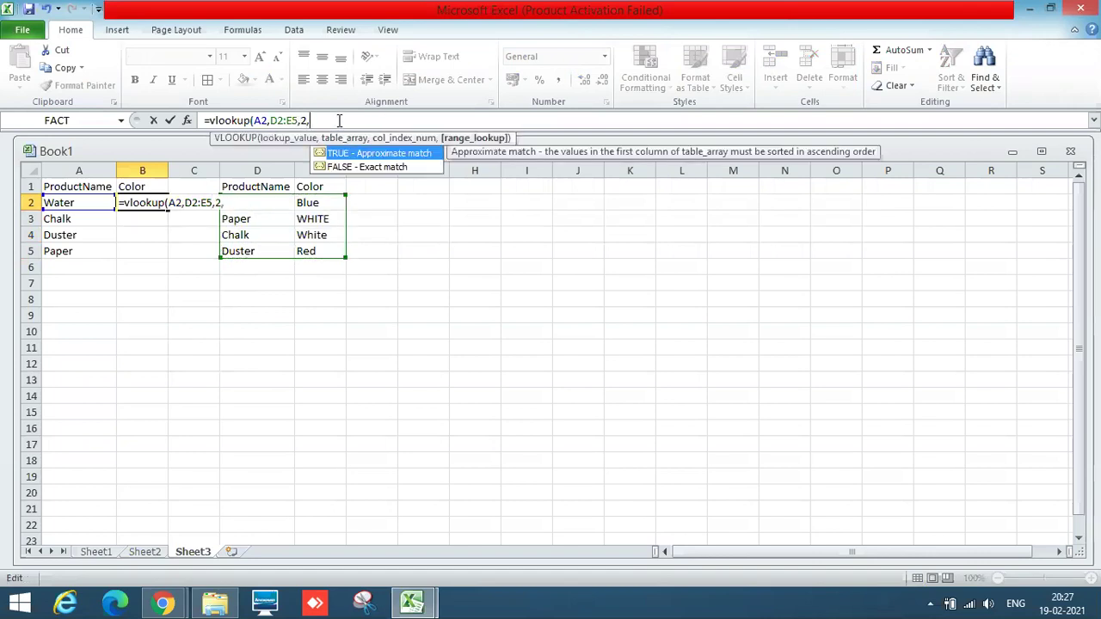
pyautogui.write('False')
pyautogui.press('Down')
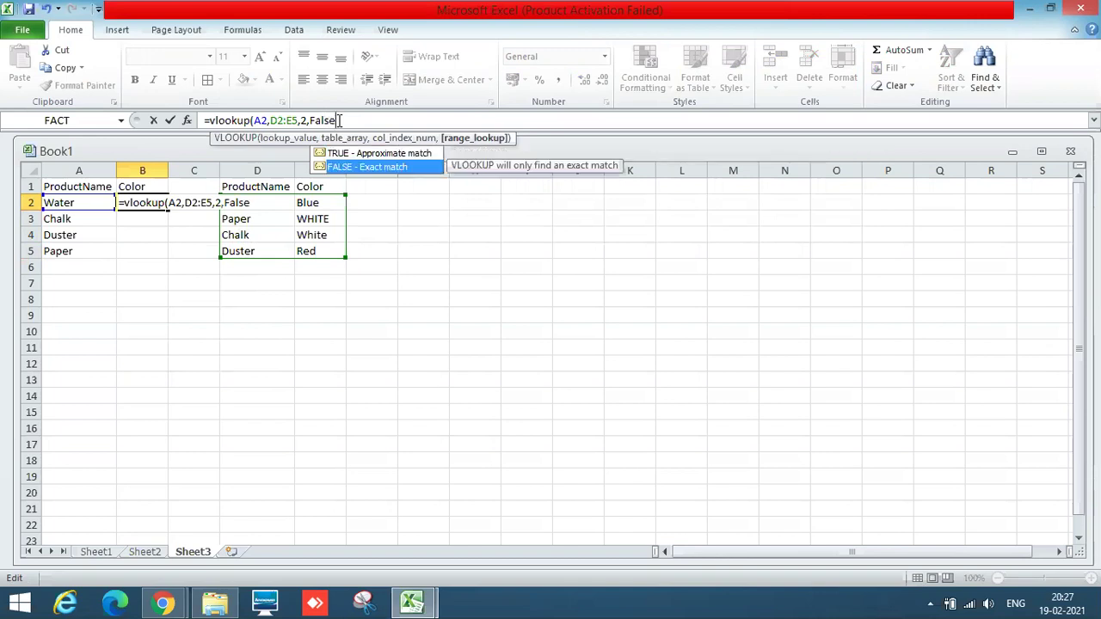
pyautogui.press('Up')
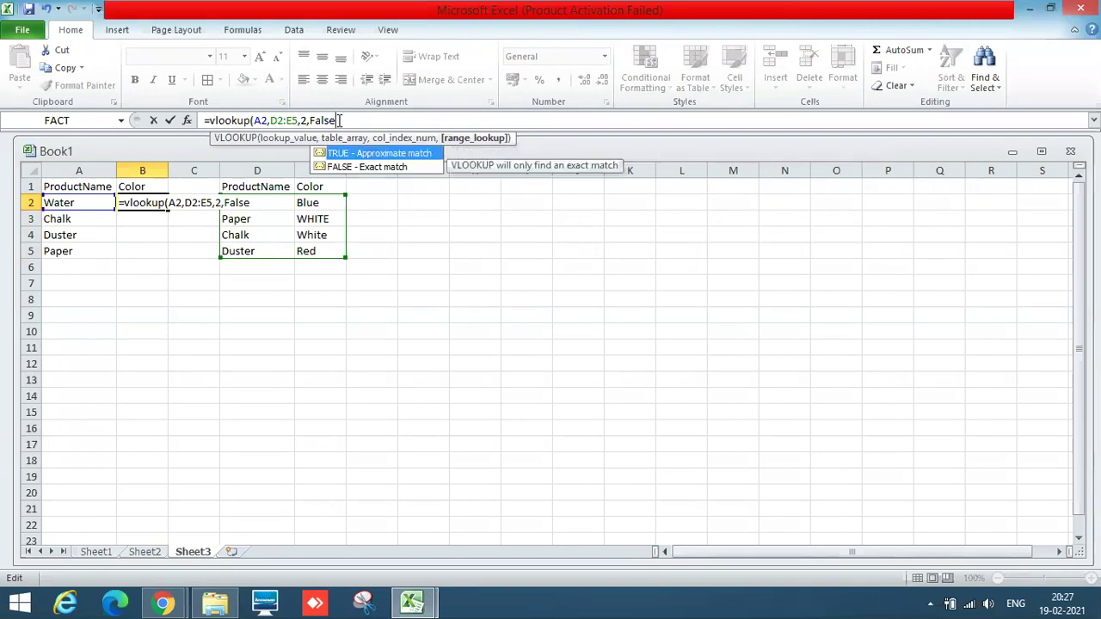
pyautogui.press('Down')
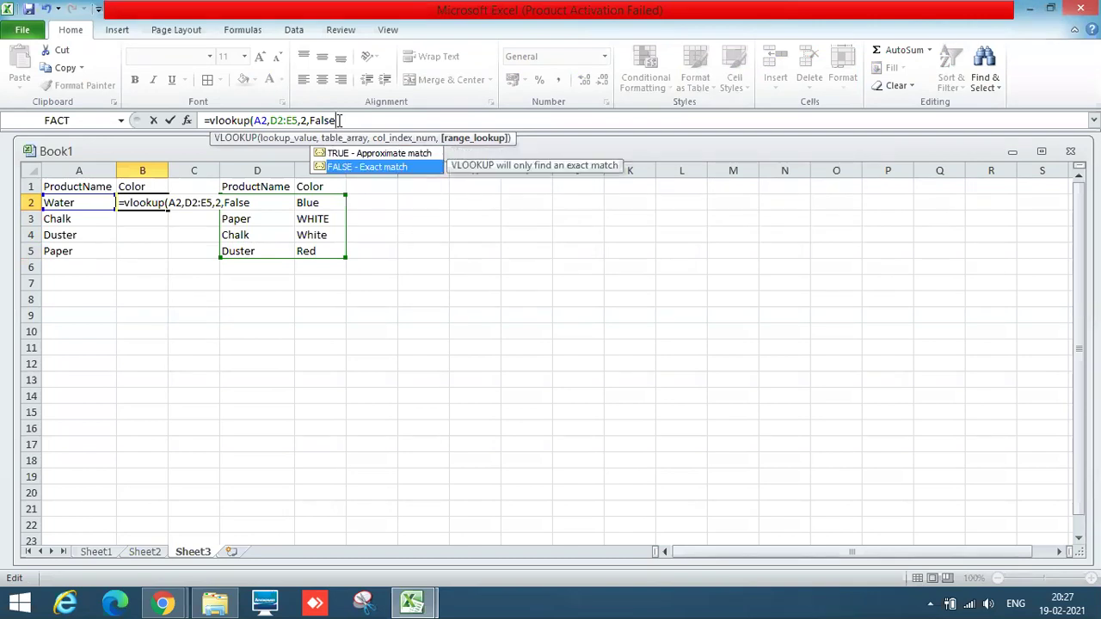
pyautogui.write(')')
pyautogui.press('Return')
pyautogui.press('Up')
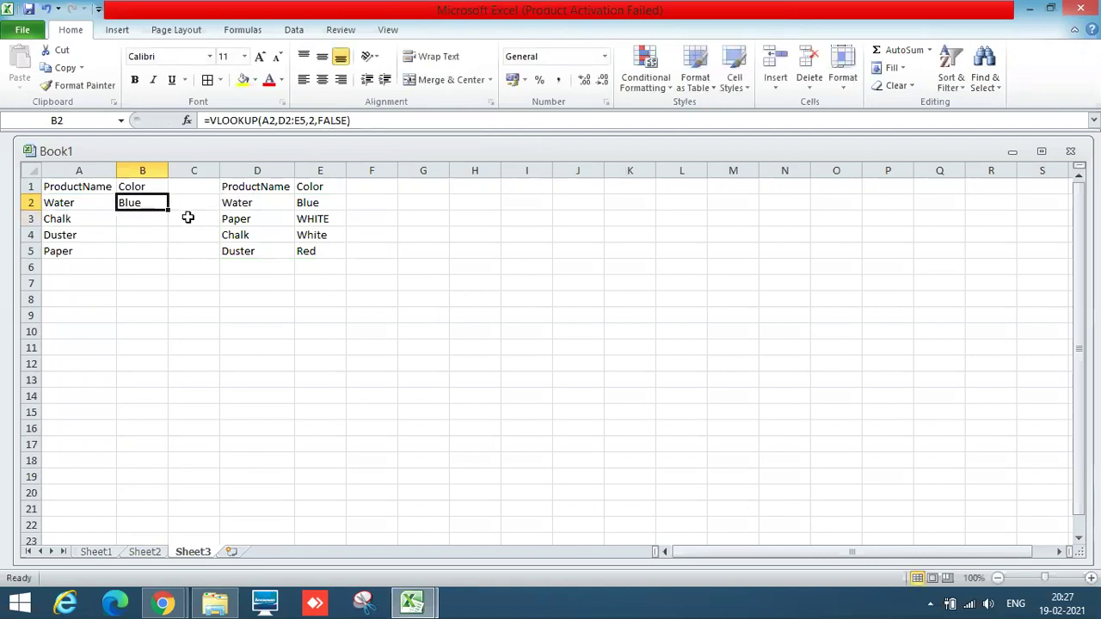
# Fill the B2 formula down through B5 and check B5's lookup range against the Paper row in the table
pyautogui.moveTo(170, 211); pyautogui.dragTo(172, 255)
pyautogui.click(232, 298)
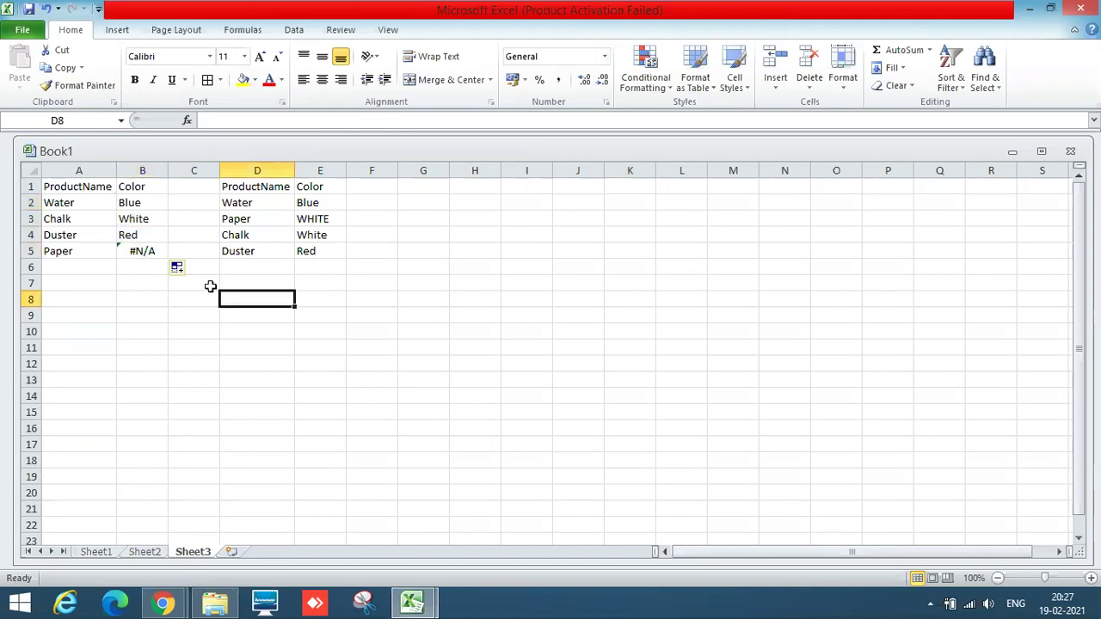
pyautogui.click(137, 254)
pyautogui.click(251, 219)
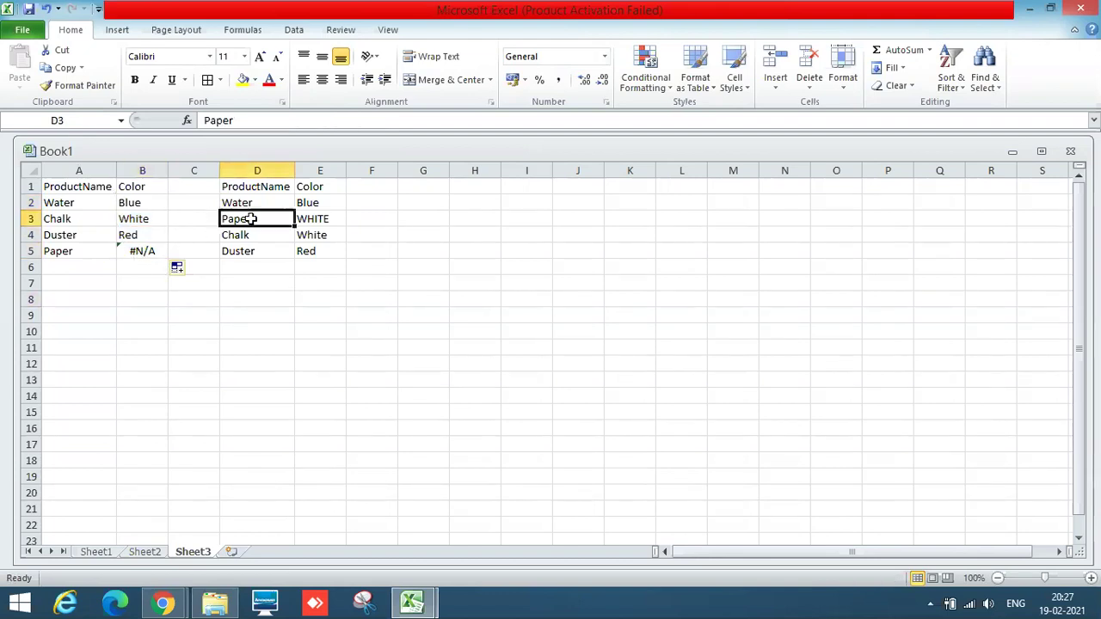
pyautogui.click(142, 252)
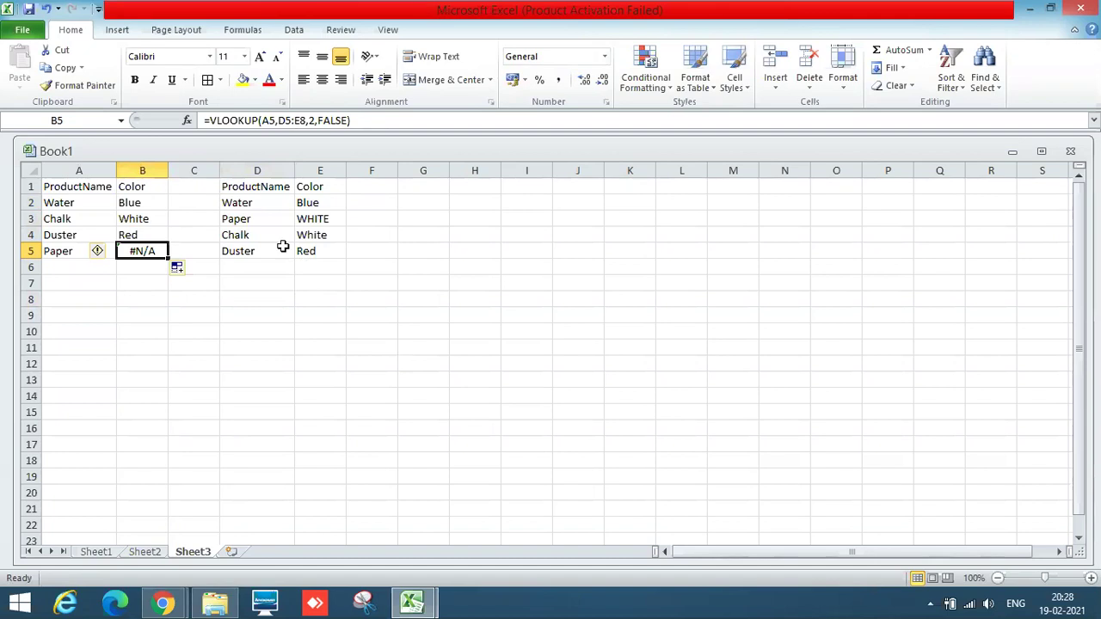
pyautogui.click(249, 187)
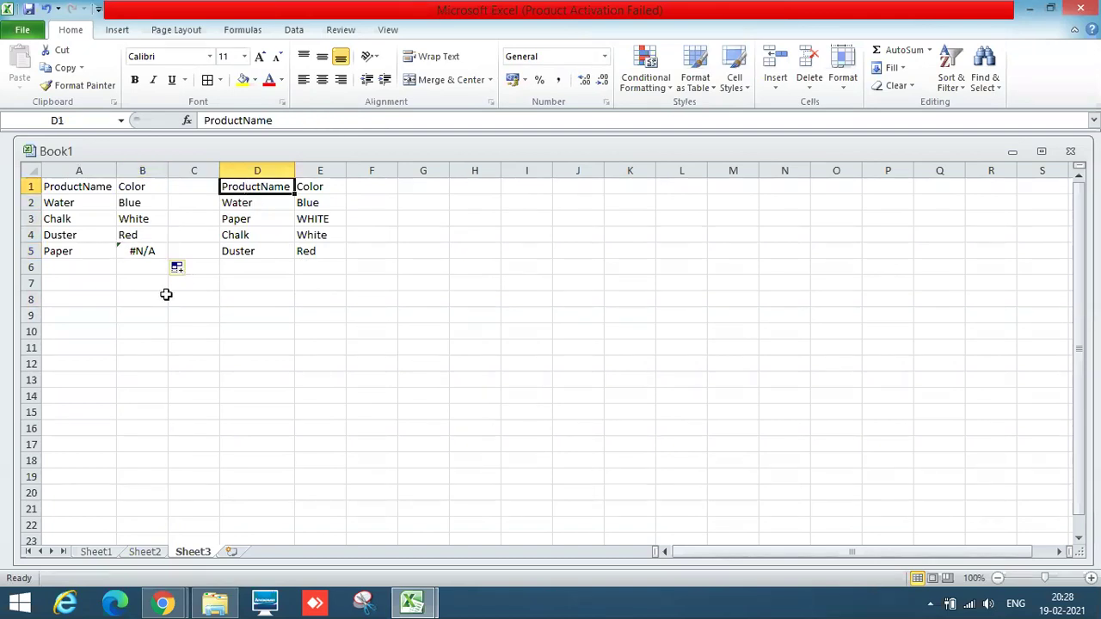
# Move the Paper and WHITE entries from D3:E3 to D6:E6, below the Duster row
pyautogui.click(242, 221)
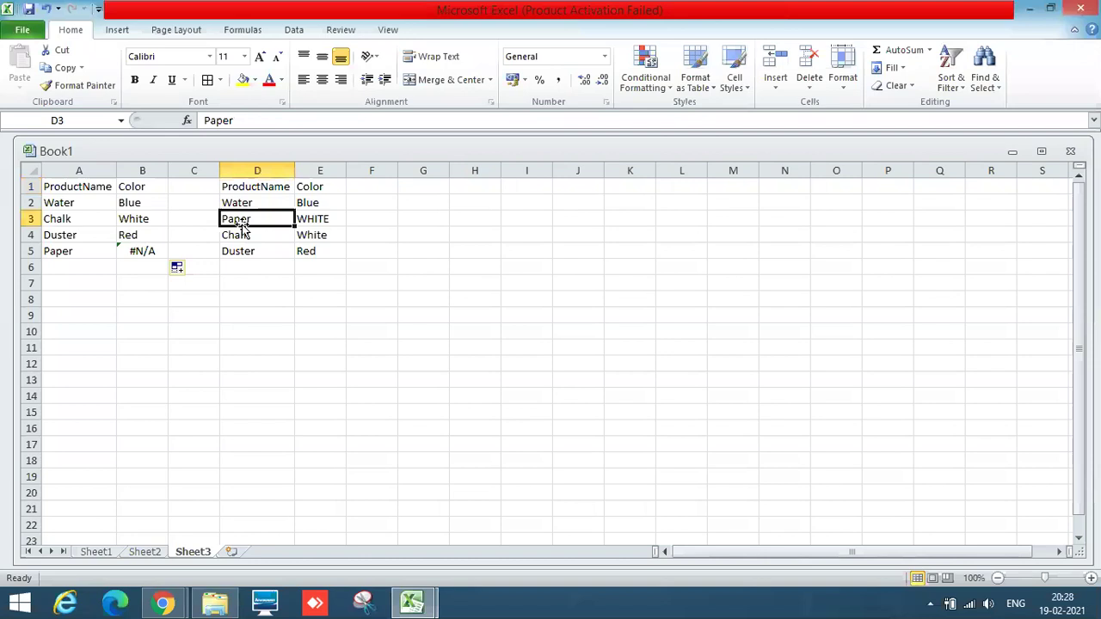
pyautogui.hotkey('shift', 'Right')
pyautogui.hotkey('shift', 'Right')
pyautogui.hotkey('shift', 'Left')
pyautogui.hotkey('ctrl', 'c')
pyautogui.press('Down')
pyautogui.press('Down')
pyautogui.press('Down')
pyautogui.press('Return')
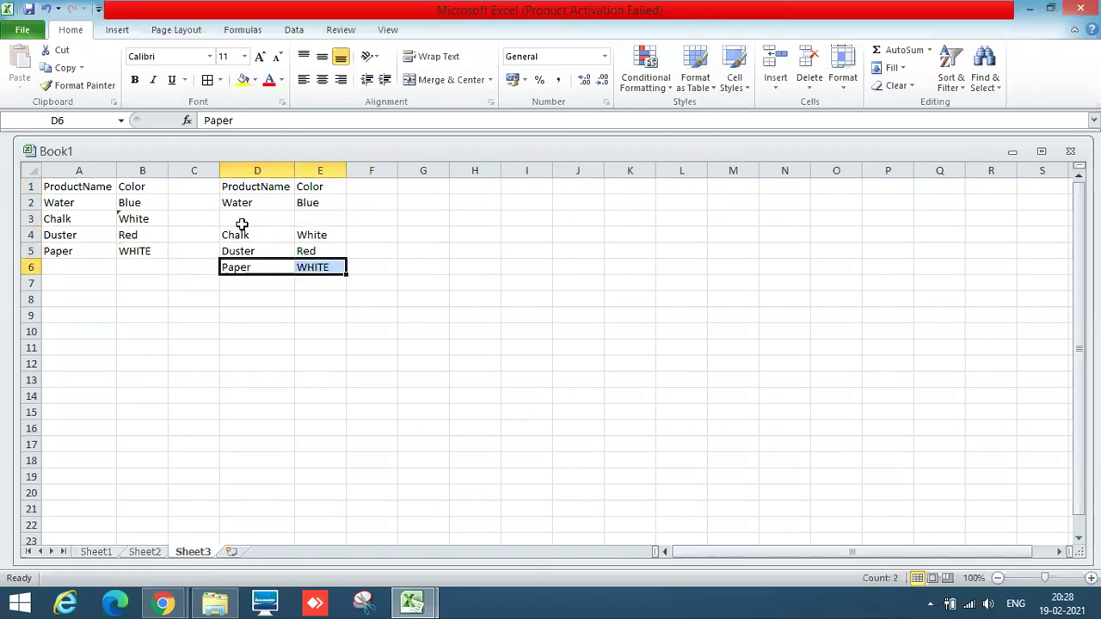
# Move the Chalk and Duster rows from D4:E5 up to D3:E4 in the lookup table
pyautogui.press('Up')
pyautogui.press('Up')
pyautogui.hotkey('shift', 'Right')
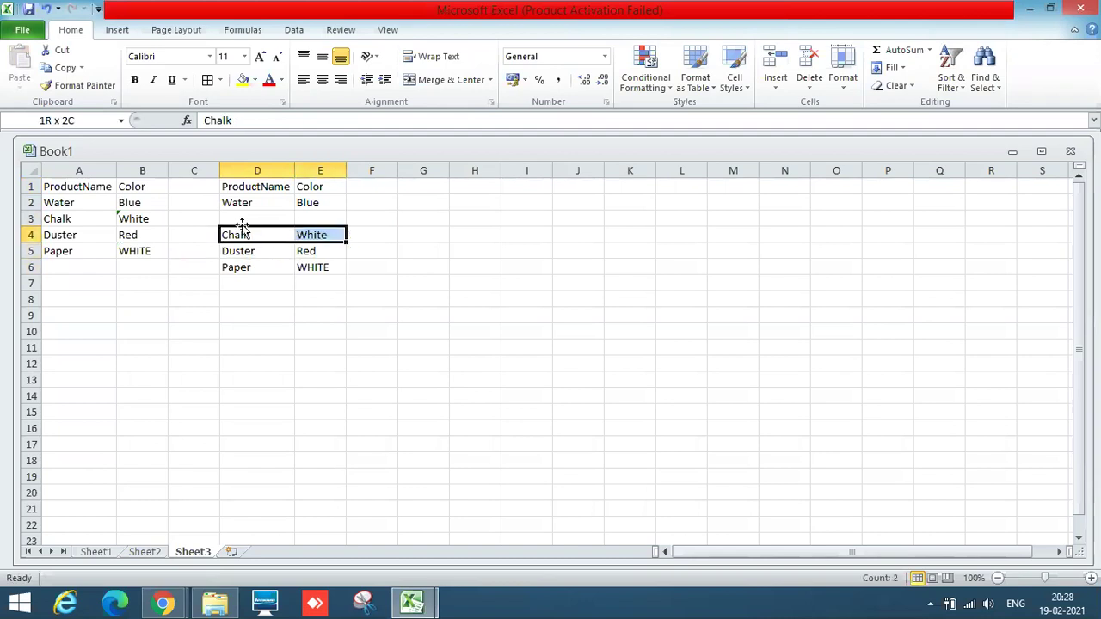
pyautogui.hotkey('shift', 'Down')
pyautogui.hotkey('ctrl', 'x')
pyautogui.press('Up')
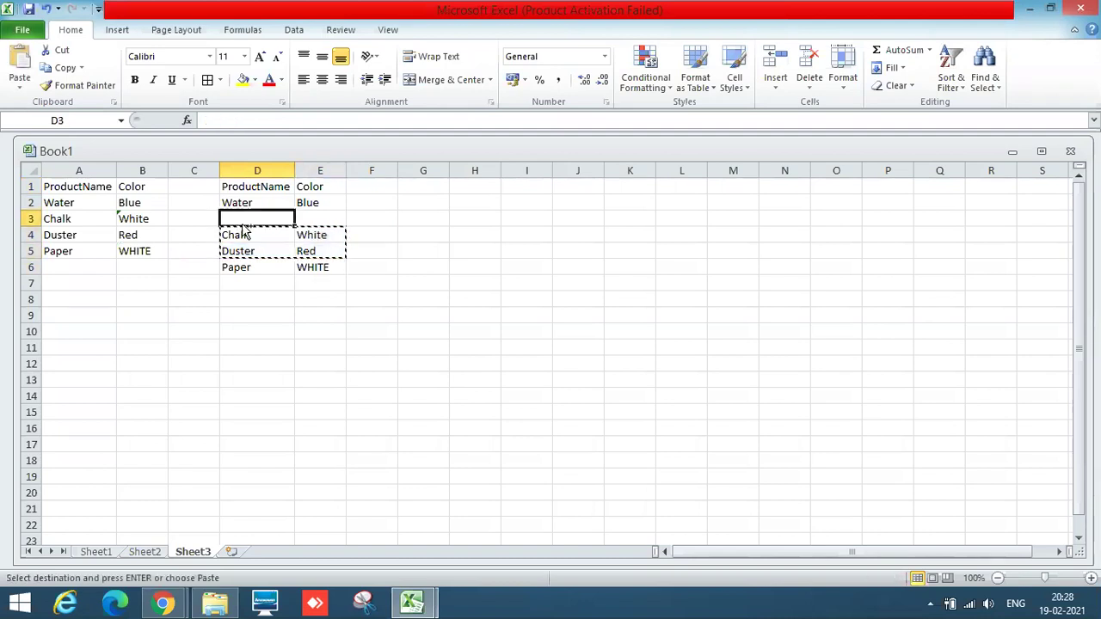
pyautogui.press('Return')
# Move the Paper and WHITE entries from D6:E6 up to D5:E5, directly below the Duster row
pyautogui.click(243, 267)
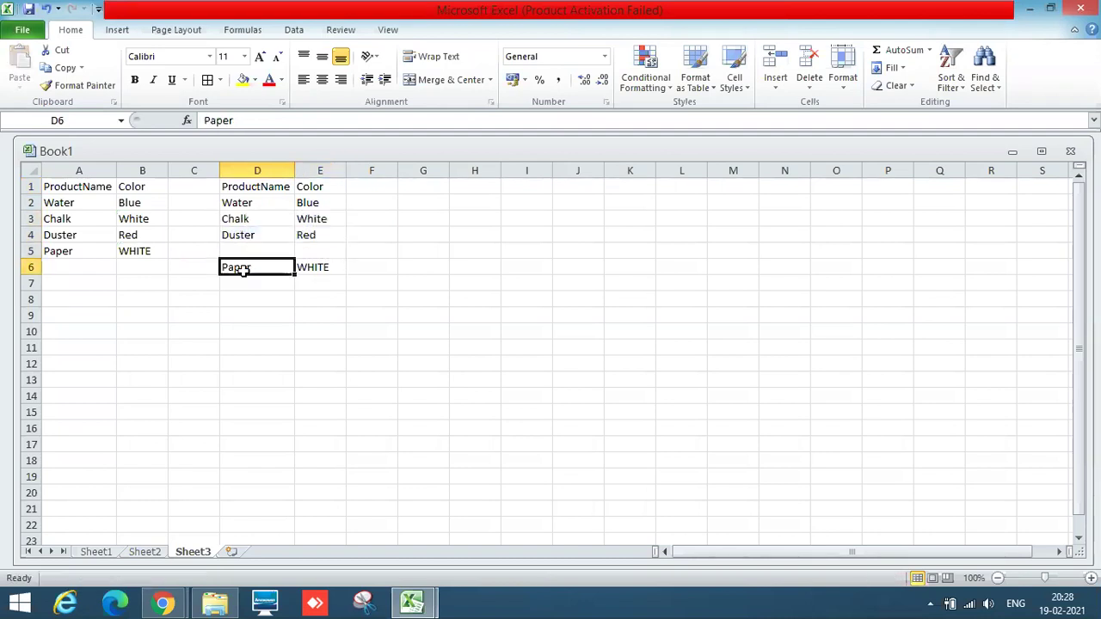
pyautogui.hotkey('shift', 'Right')
pyautogui.hotkey('ctrl', 'x')
pyautogui.press('Up')
pyautogui.press('Return')
pyautogui.press('Return')
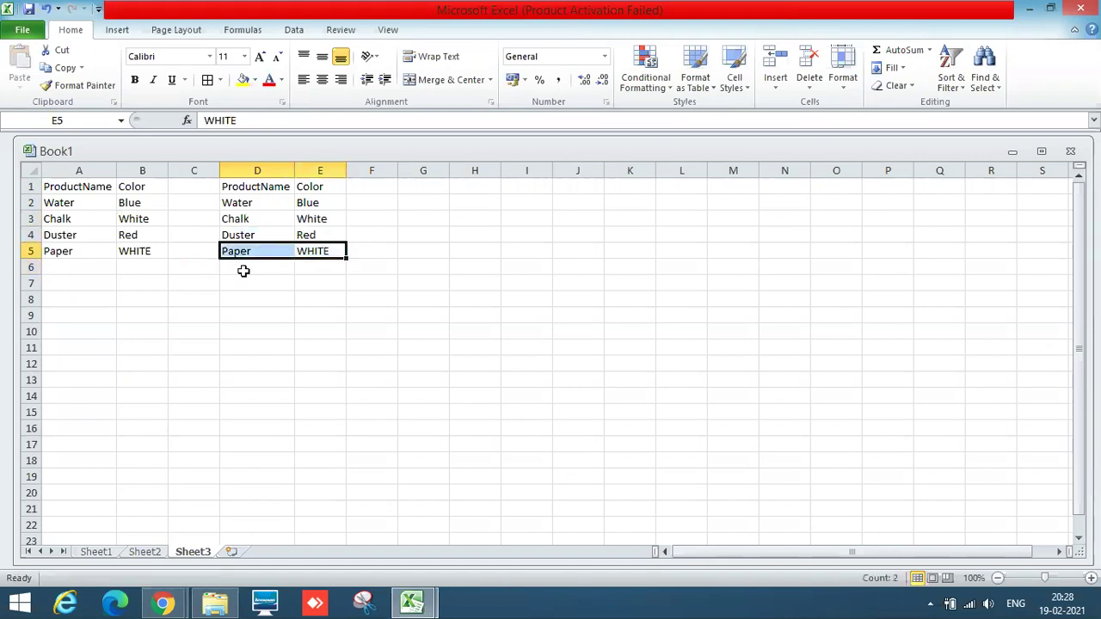
pyautogui.click(303, 360)
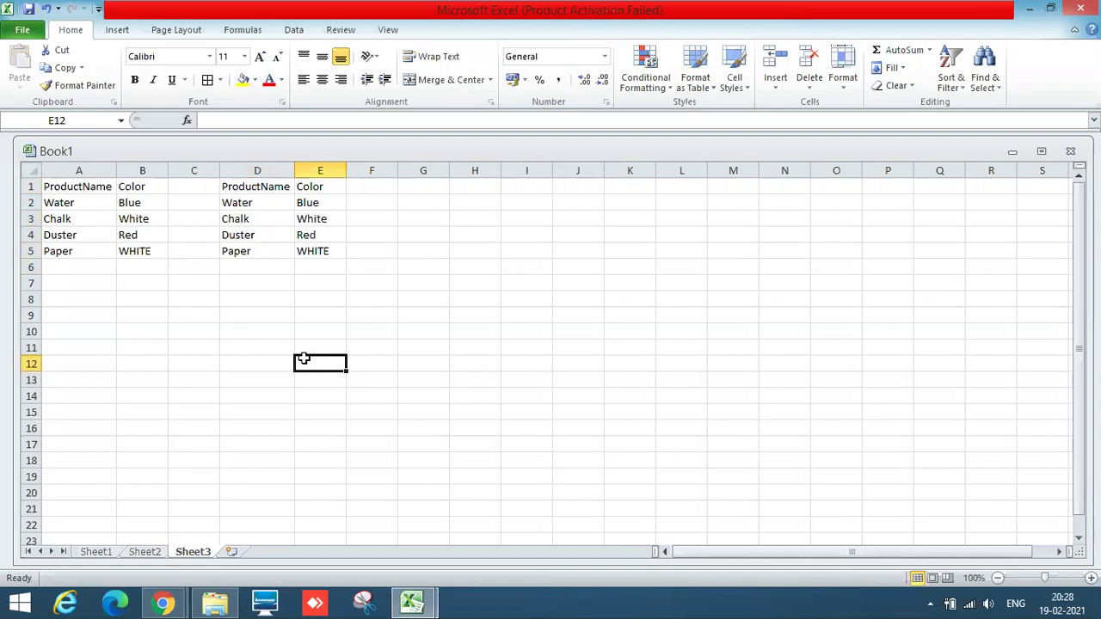
# Move the Chalk and White entries from D3:E3 to D6:E6, below the Paper row
pyautogui.click(244, 220)
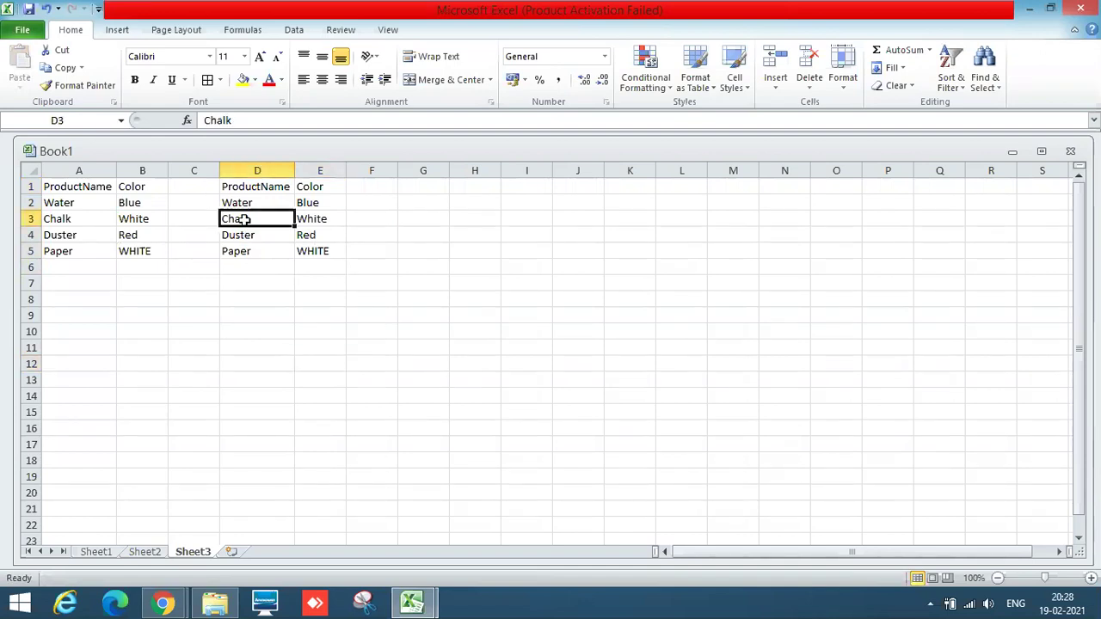
pyautogui.hotkey('shift', 'Right')
pyautogui.hotkey('ctrl', 'x')
pyautogui.press('Down')
pyautogui.press('Down')
pyautogui.press('Down')
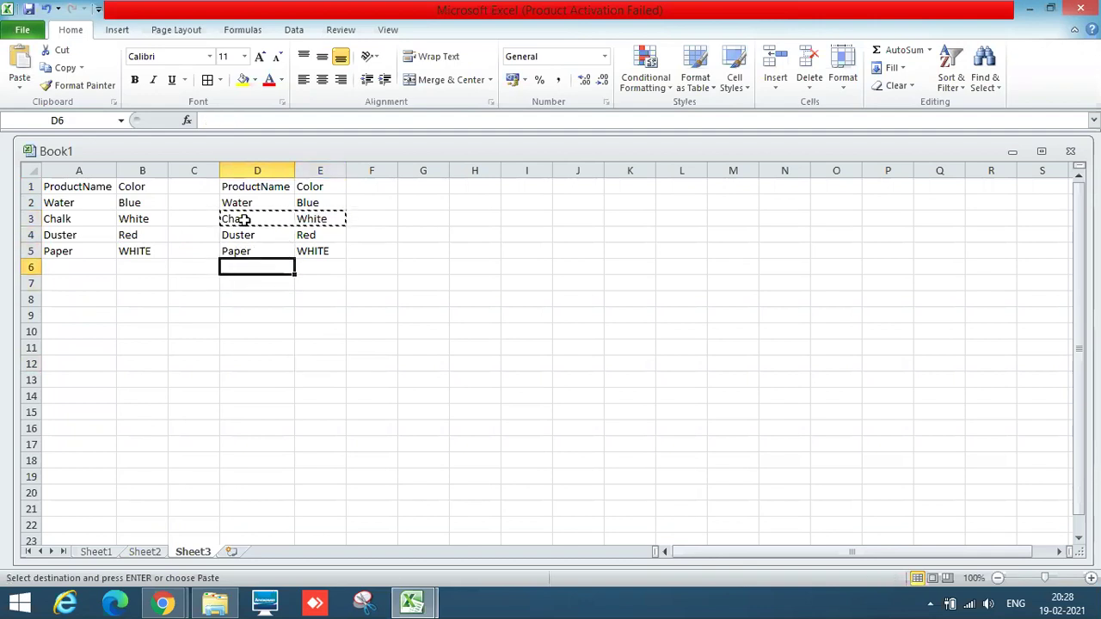
pyautogui.press('Return')
# Move the Paper and WHITE entries from D5:E5 to the empty D3:E3 cells
pyautogui.press('Up')
pyautogui.hotkey('shift', 'Right')
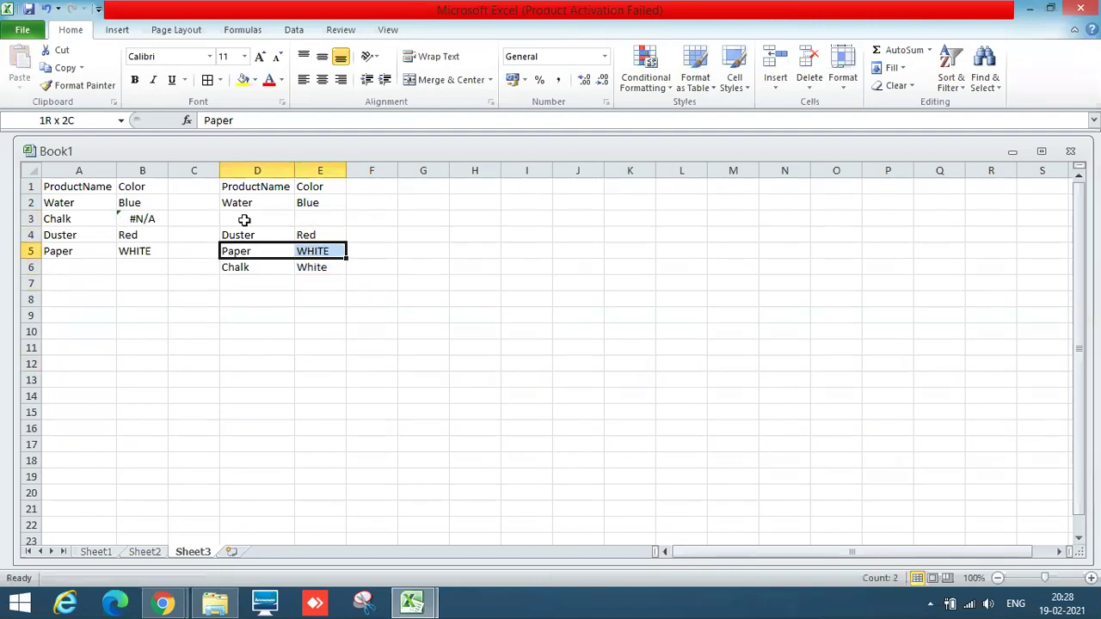
pyautogui.hotkey('ctrl', 'x')
pyautogui.press('Up')
pyautogui.press('Up')
pyautogui.press('Return')
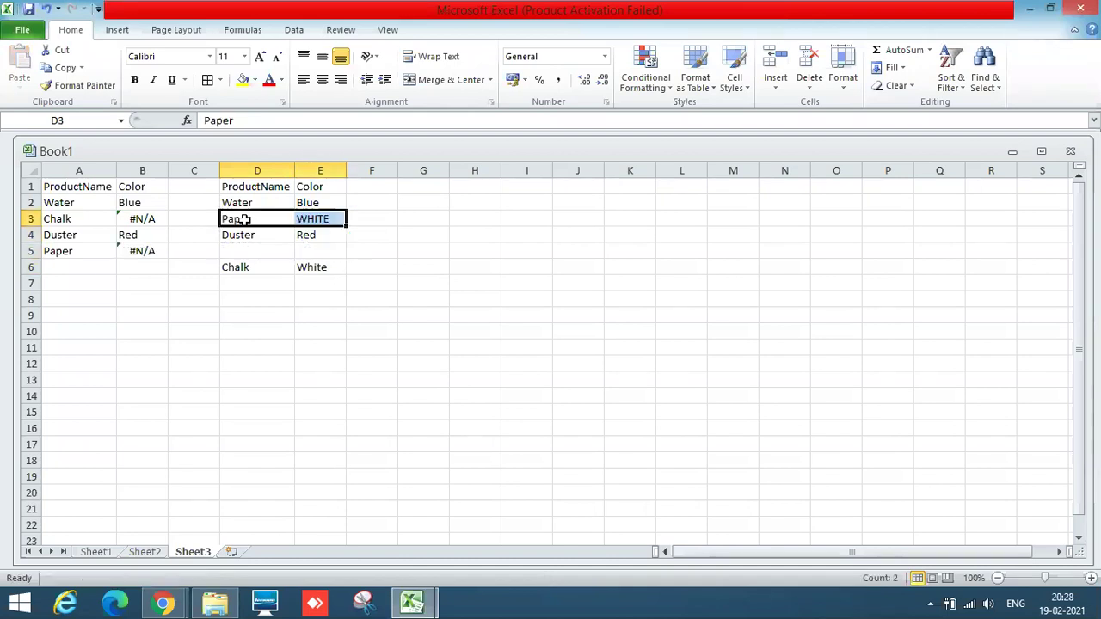
# Move the Chalk and White entries from D6:E6 to D5:E5 and check the lookup range in B3's formula
pyautogui.press('Down')
pyautogui.press('Down')
pyautogui.press('Down')
pyautogui.hotkey('shift', 'Right')
pyautogui.hotkey('ctrl', 'x')
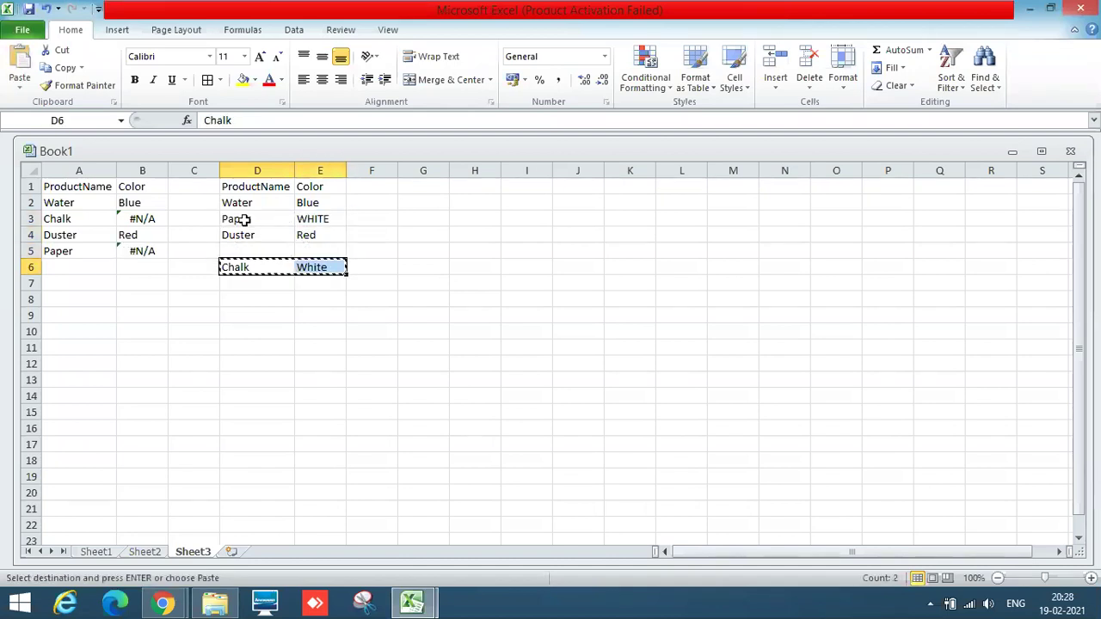
pyautogui.press('Up')
pyautogui.press('Return')
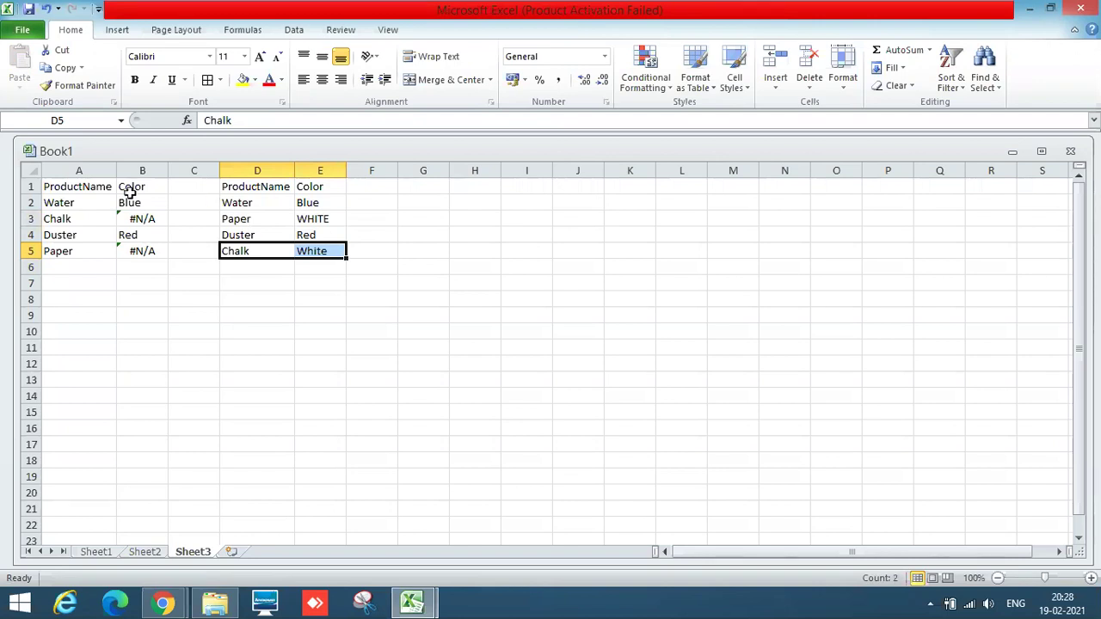
pyautogui.click(142, 219)
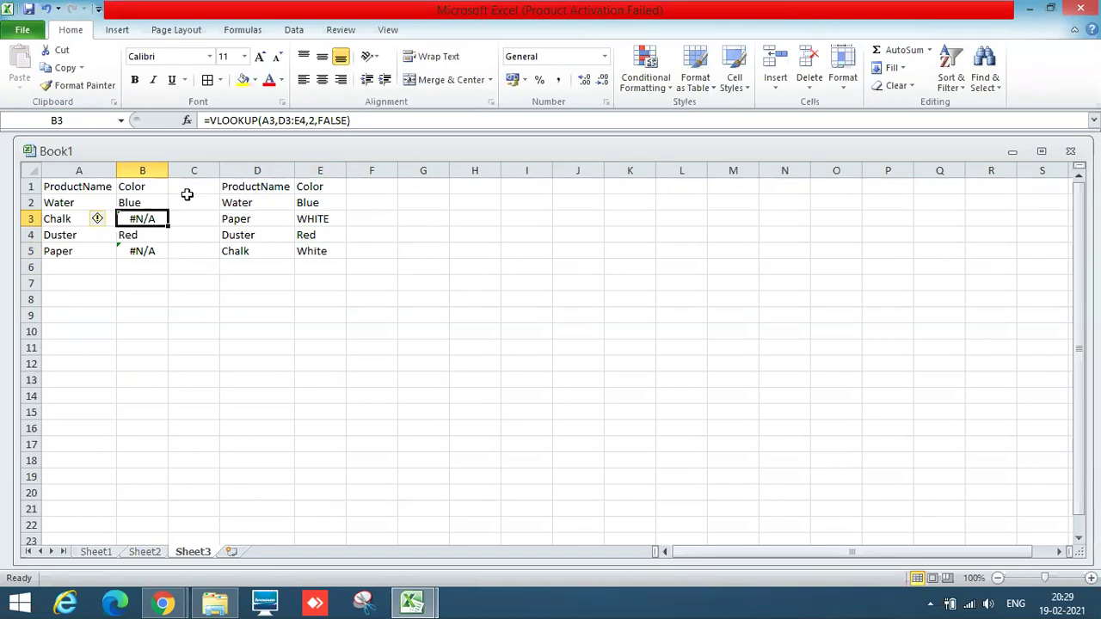
# Clear all contents of A1:E5, including both product tables and the VLOOKUP formulas
pyautogui.click(56, 185)
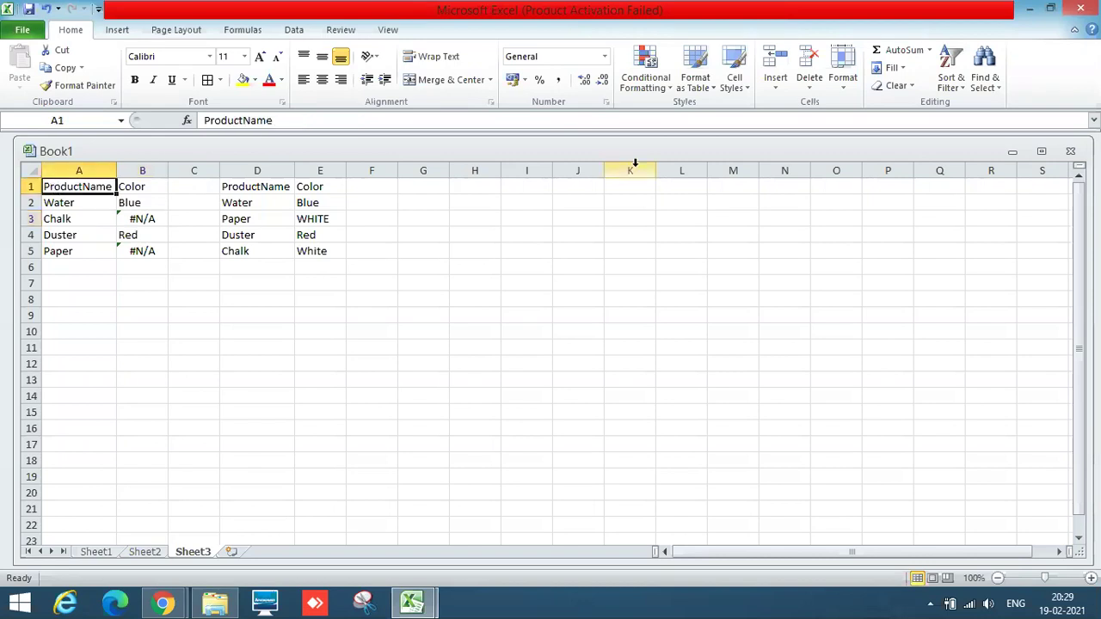
pyautogui.hotkey('shift', 'Right')
pyautogui.hotkey('shift', 'Right')
pyautogui.hotkey('shift', 'Right')
pyautogui.hotkey('shift', 'Right')
pyautogui.hotkey('shift', 'Right')
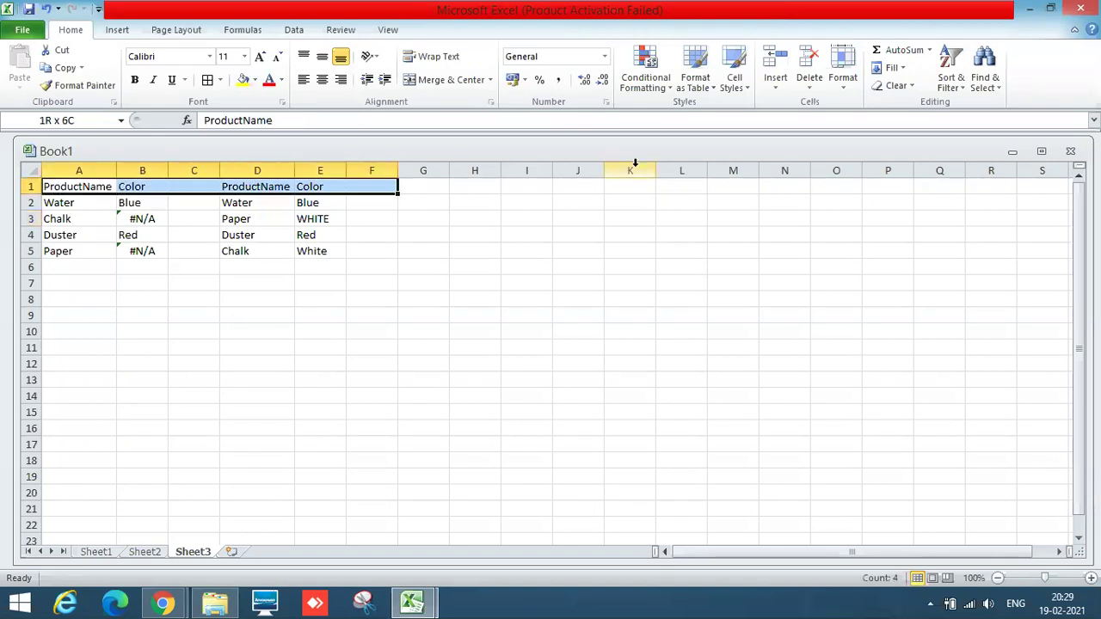
pyautogui.hotkey('shift', 'Down')
pyautogui.hotkey('shift', 'Left')
pyautogui.hotkey('shift', 'Down')
pyautogui.hotkey('shift', 'Down')
pyautogui.hotkey('shift', 'Down')
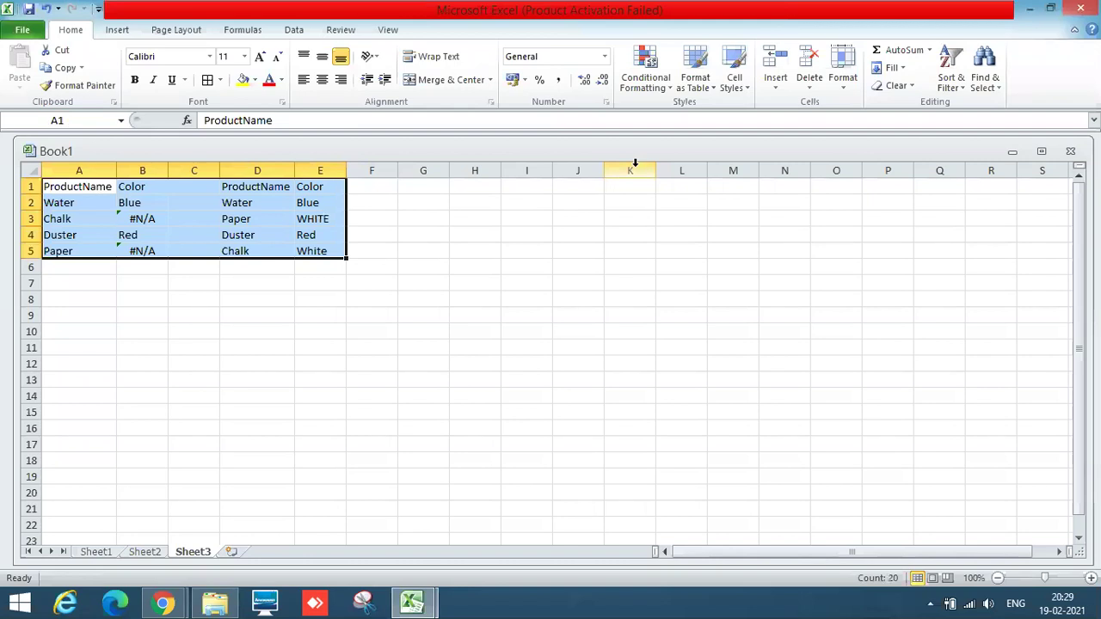
pyautogui.press('Delete')
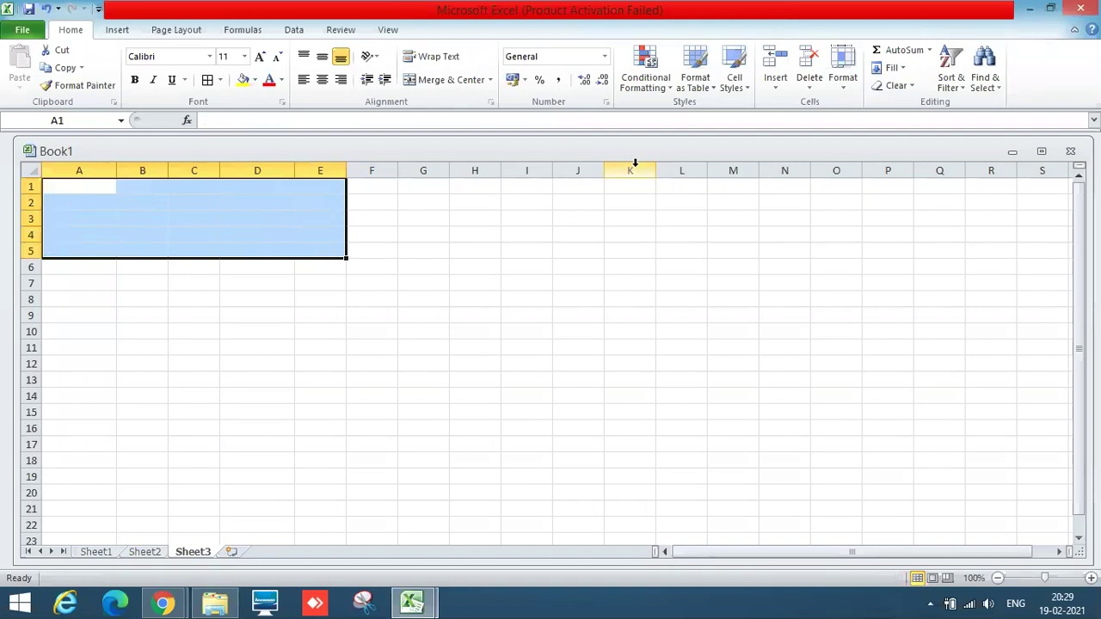
# Copy the A1:G6 tables from Sheet1 of the Cost workbook into Book1's Sheet3, starting at A1
pyautogui.click(76, 189)
pyautogui.hotkey('ctrl', 'b')
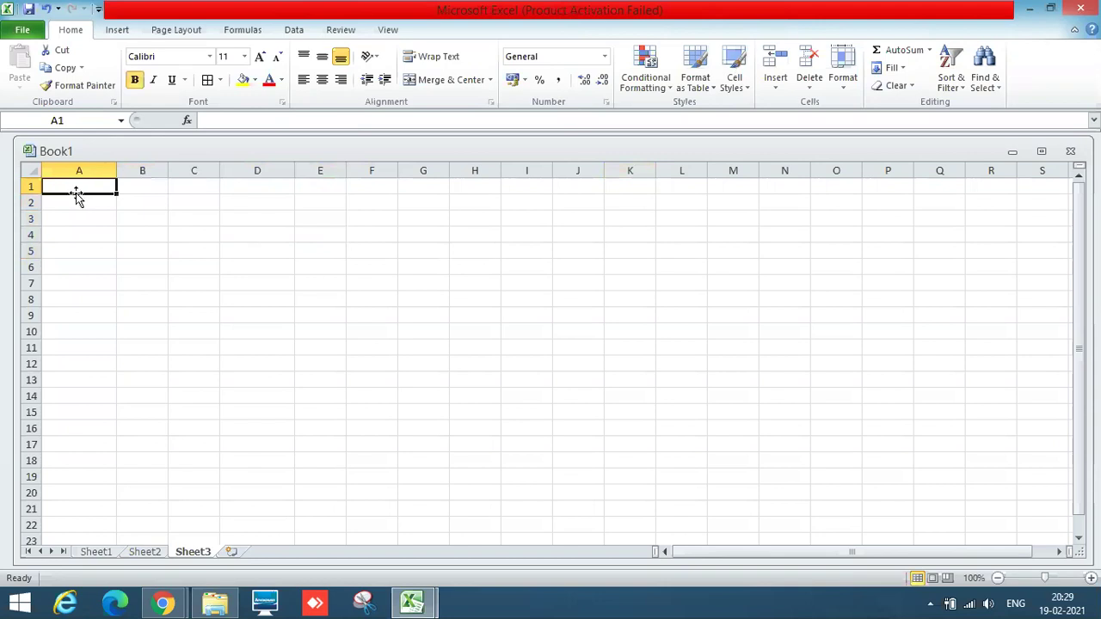
pyautogui.moveTo(411, 602)
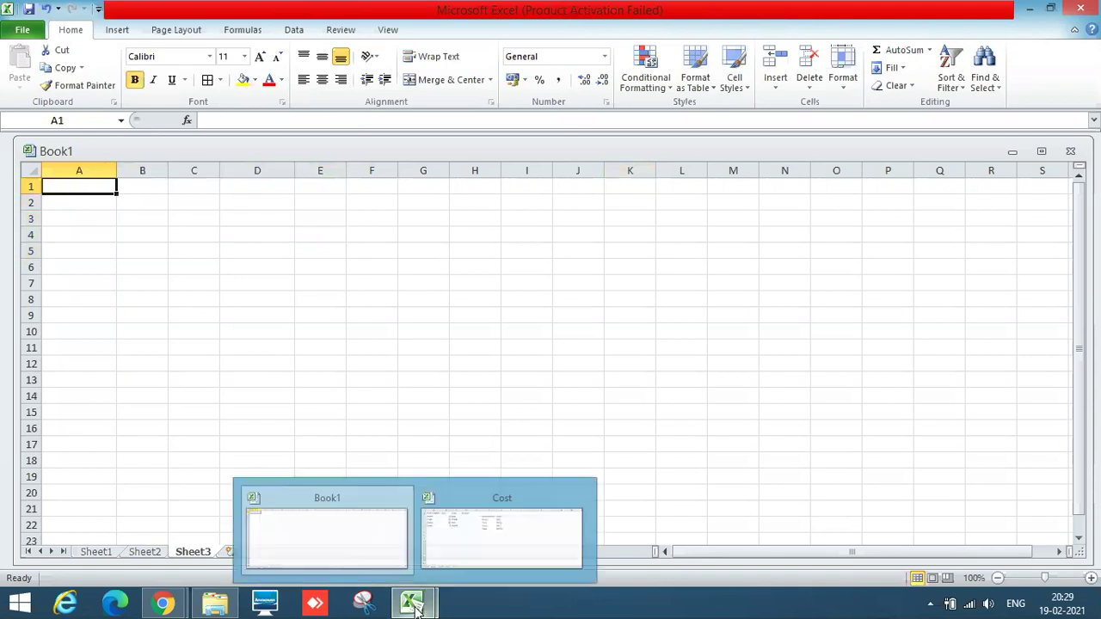
pyautogui.click(485, 527)
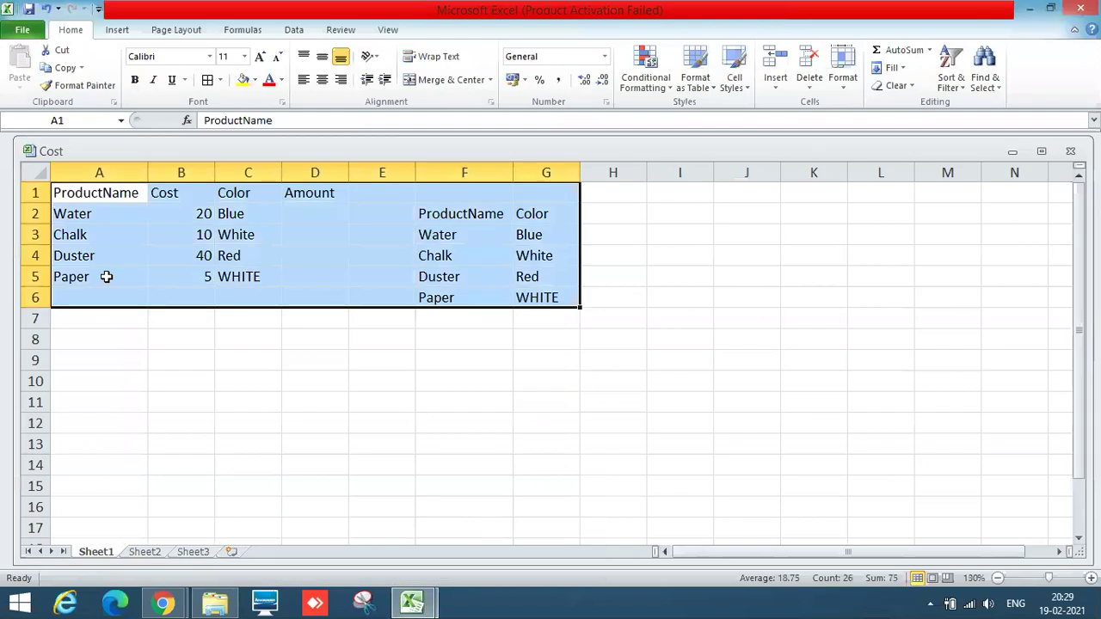
pyautogui.hotkey('ctrl', 'c')
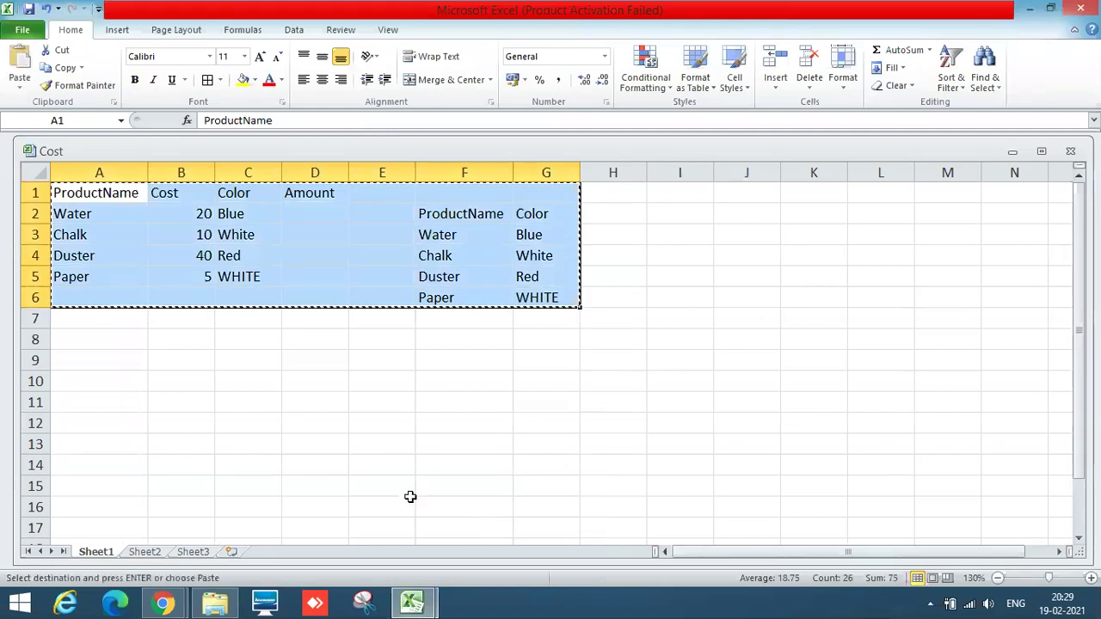
pyautogui.moveTo(428, 609)
pyautogui.click(297, 531)
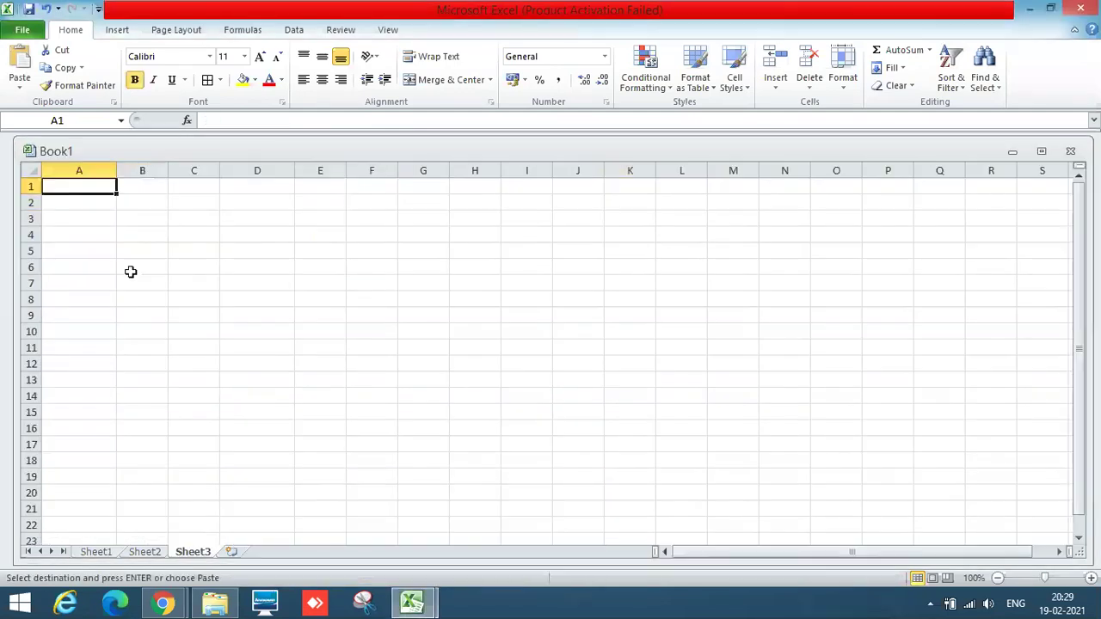
pyautogui.hotkey('ctrl', 'v')
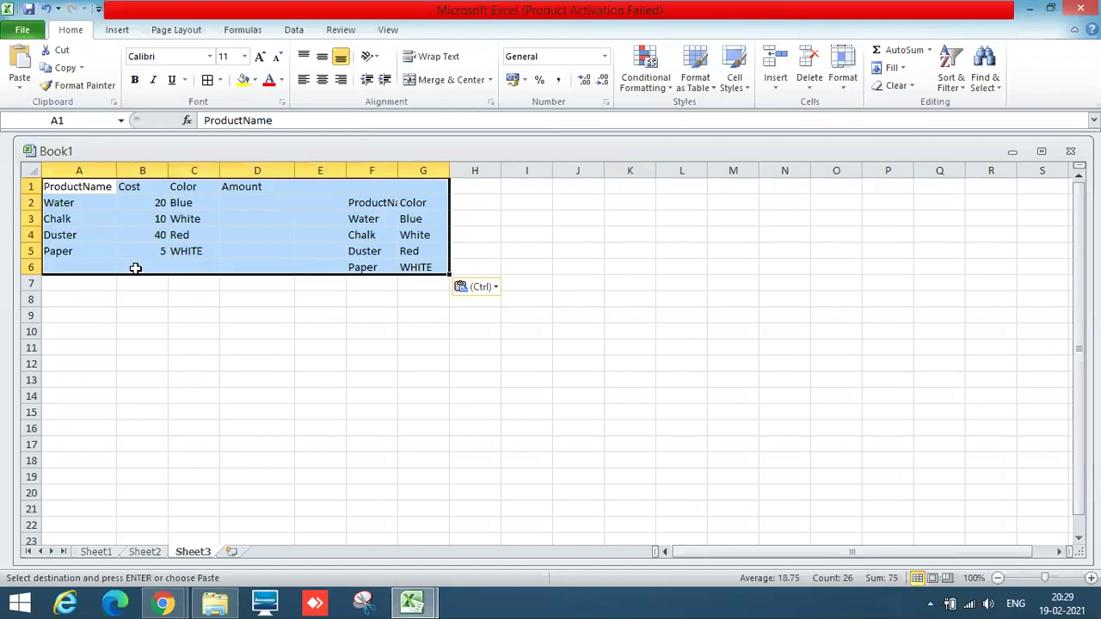
# Clear the four product names in A2:A5
pyautogui.click(73, 202)
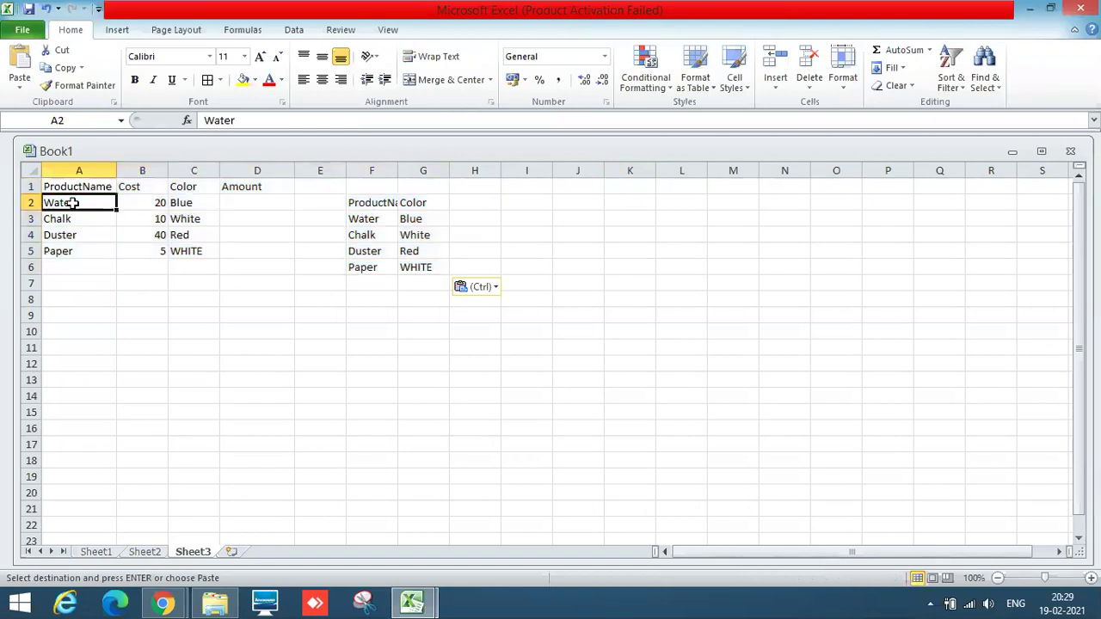
pyautogui.hotkey('shift', 'Down')
pyautogui.hotkey('shift', 'Down')
pyautogui.hotkey('shift', 'Down')
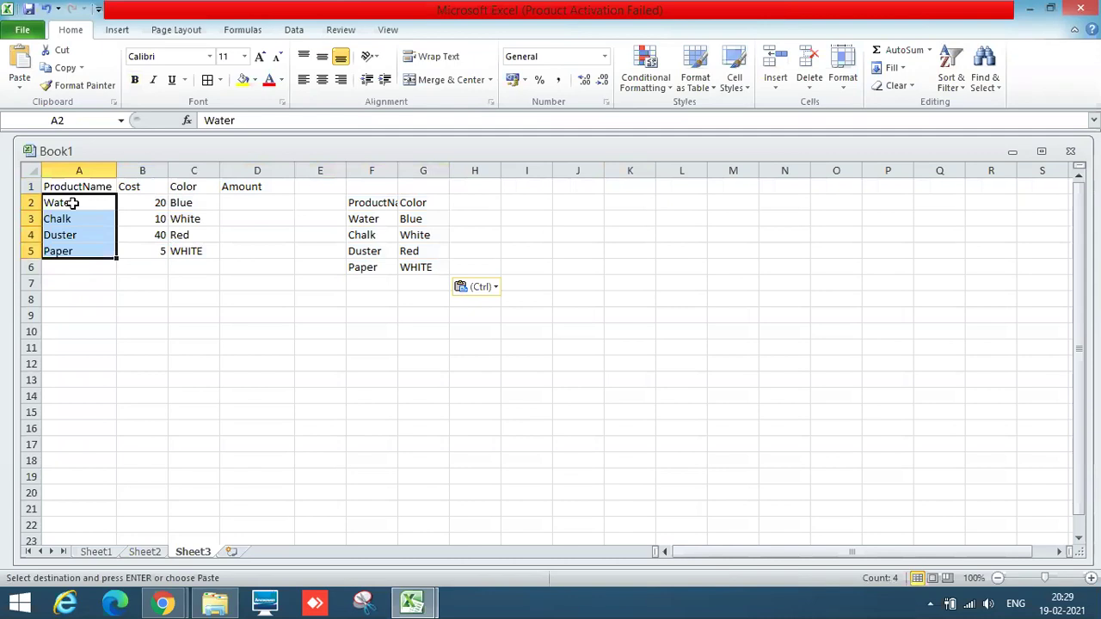
pyautogui.press('Delete')
# Clear the Cost and Color entries in B2:C5, keeping the column headers
pyautogui.press('Right')
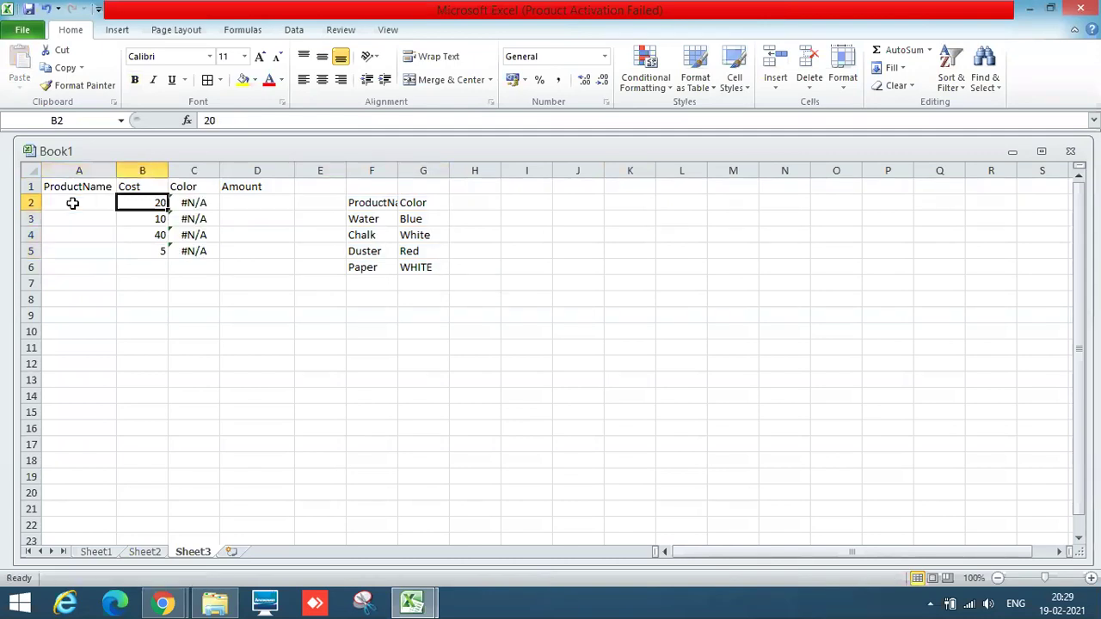
pyautogui.hotkey('shift', 'Right')
pyautogui.hotkey('shift', 'Down')
pyautogui.hotkey('shift', 'Down')
pyautogui.hotkey('shift', 'Down')
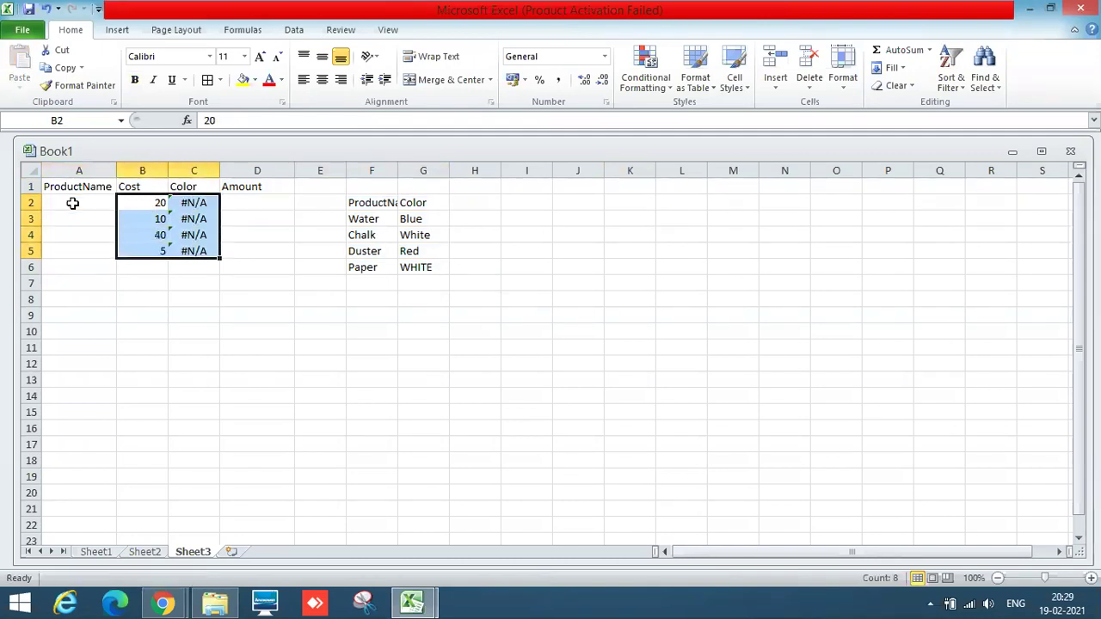
pyautogui.press('Delete')
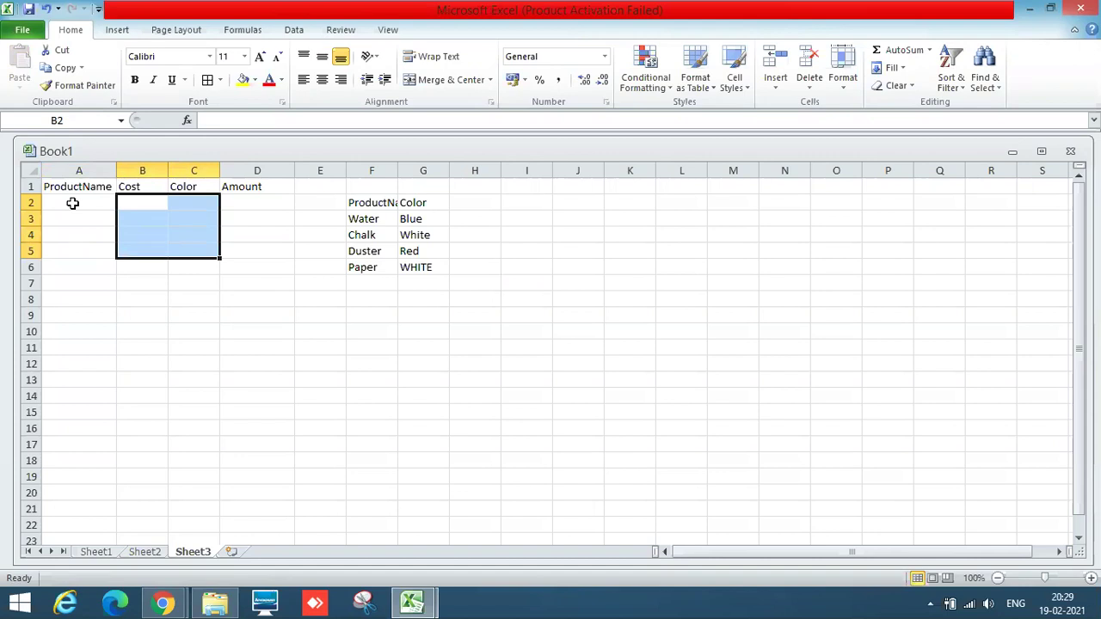
# Enter Coke, Pepsi, Fanta and Limca as the product names in A2:A5
pyautogui.click(74, 203)
pyautogui.write('Coke')
pyautogui.press('Return')
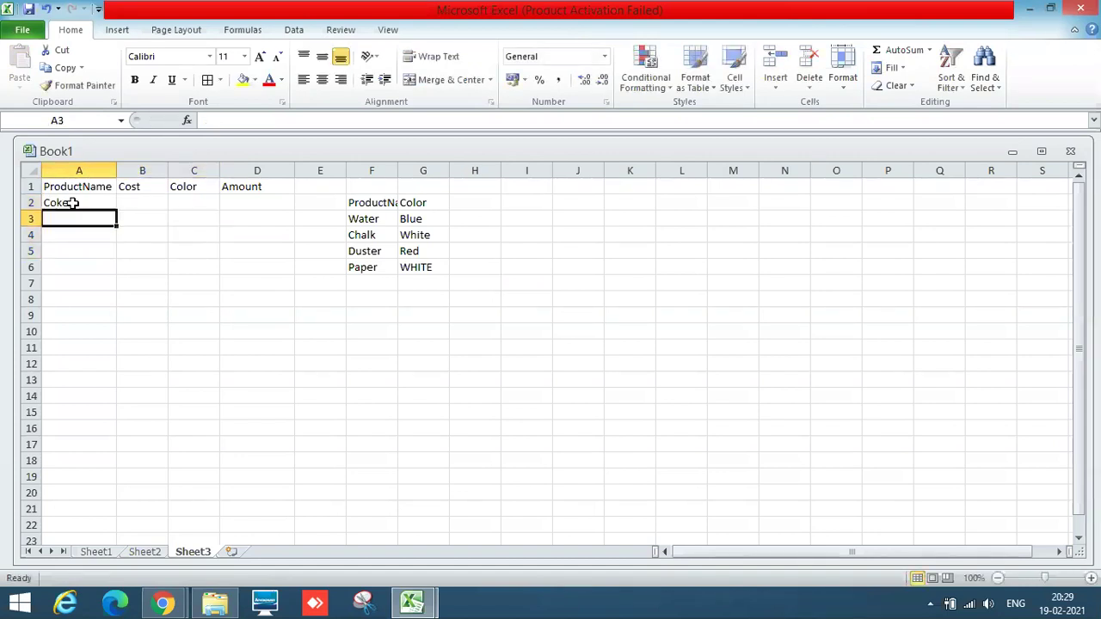
pyautogui.write('Peps')
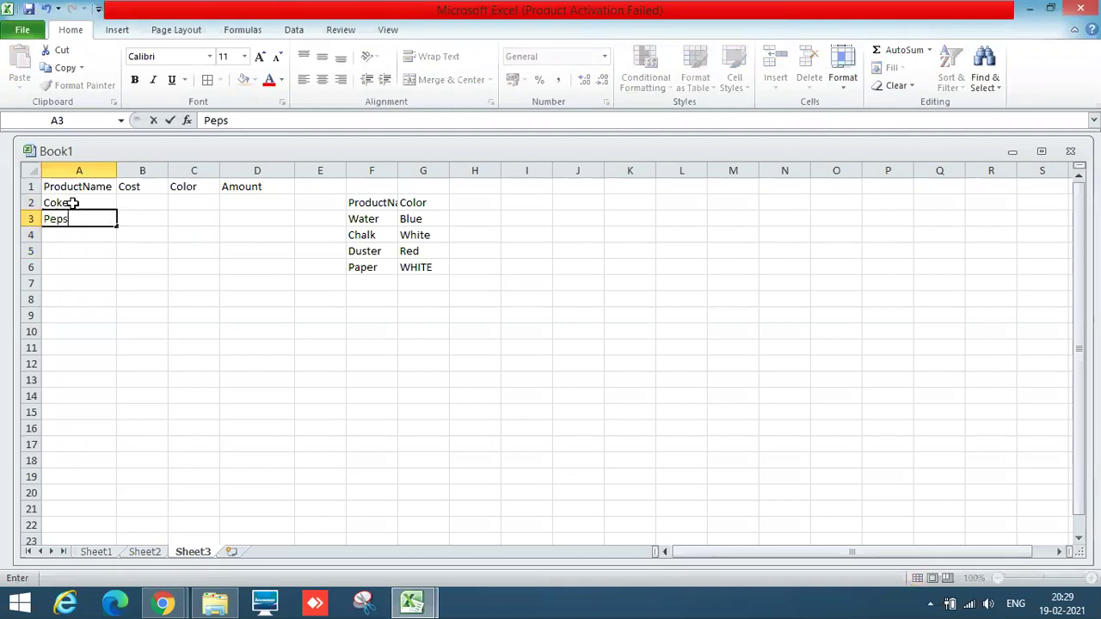
pyautogui.write('i')
pyautogui.press('Return')
pyautogui.write('Fanta')
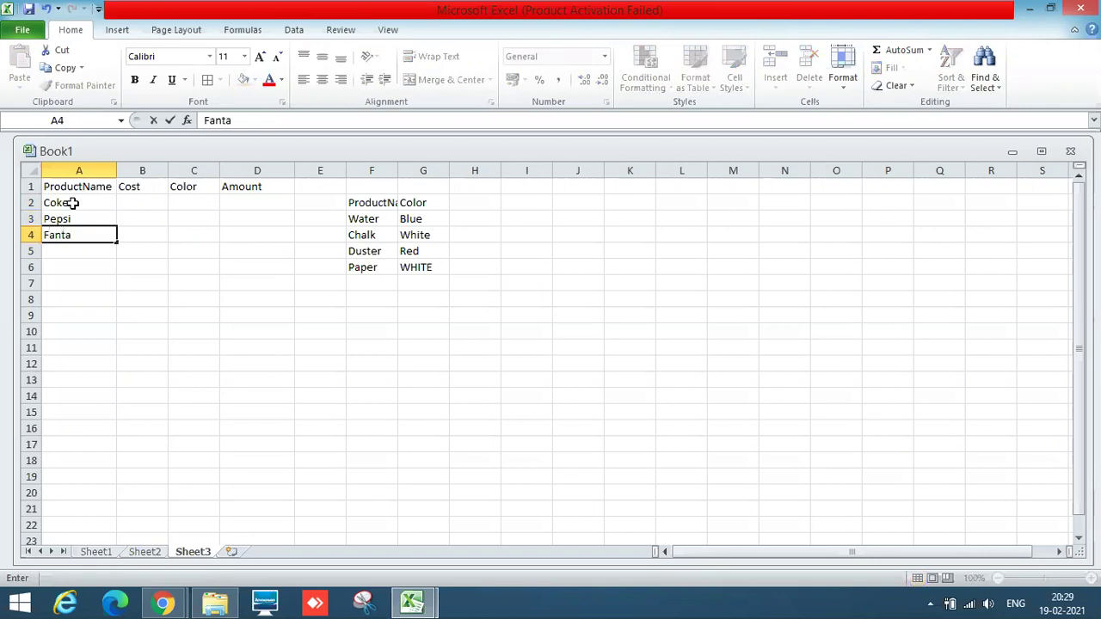
pyautogui.press('Return')
pyautogui.write('Limca')
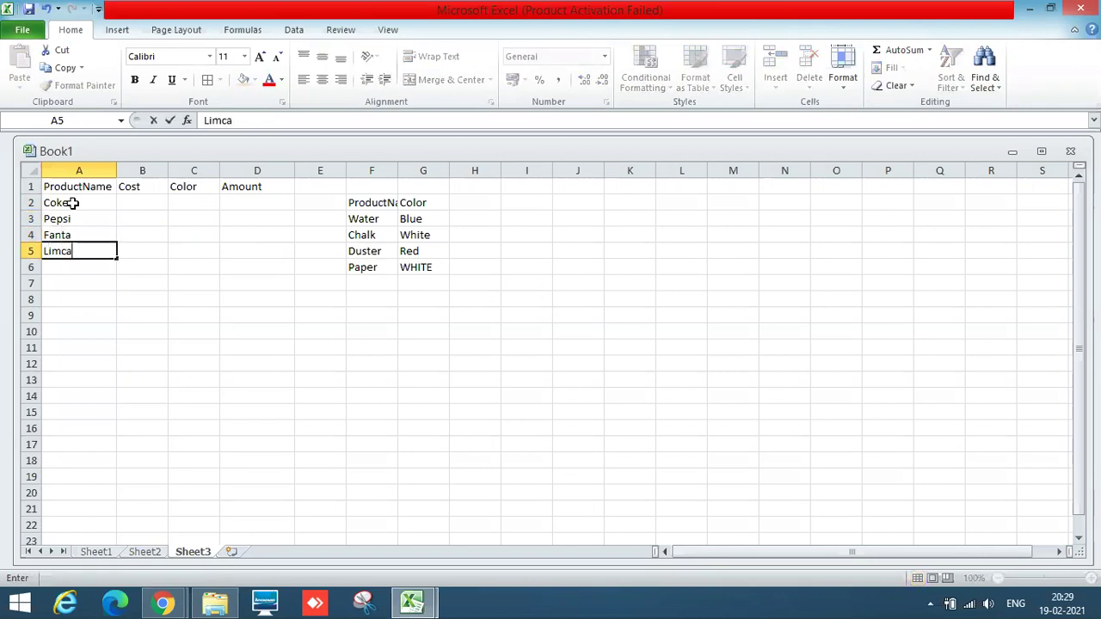
pyautogui.press('Tab')
pyautogui.press('Up')
pyautogui.press('Up')
pyautogui.press('Up')
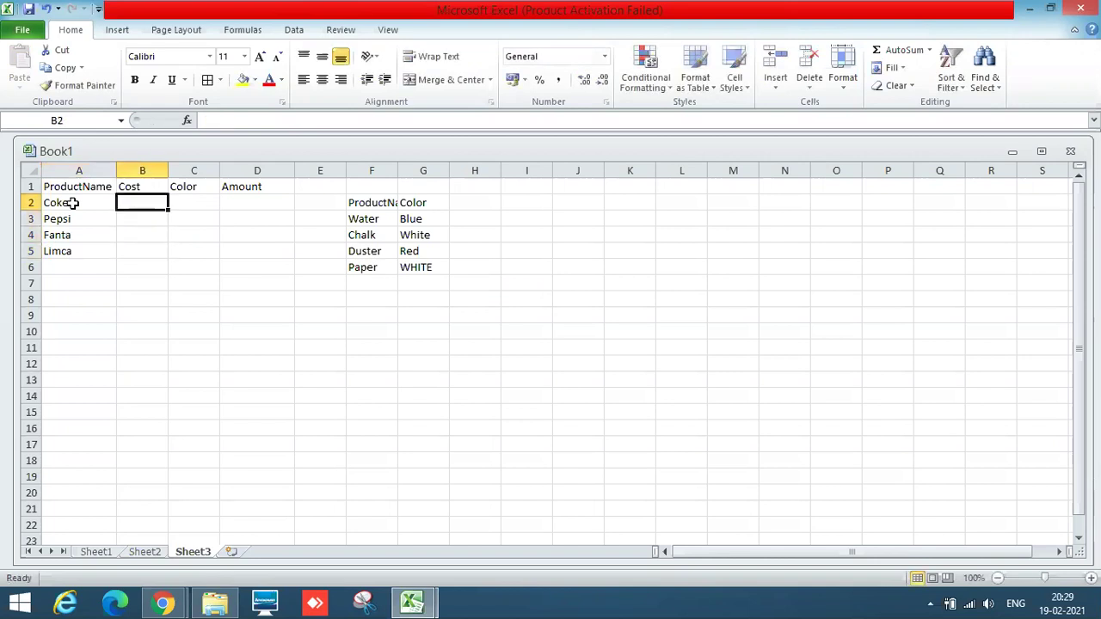
# Autofit column F to its contents and remove the Amount header from D1
pyautogui.doubleClick(398, 169)
pyautogui.click(243, 184)
pyautogui.press('Delete')
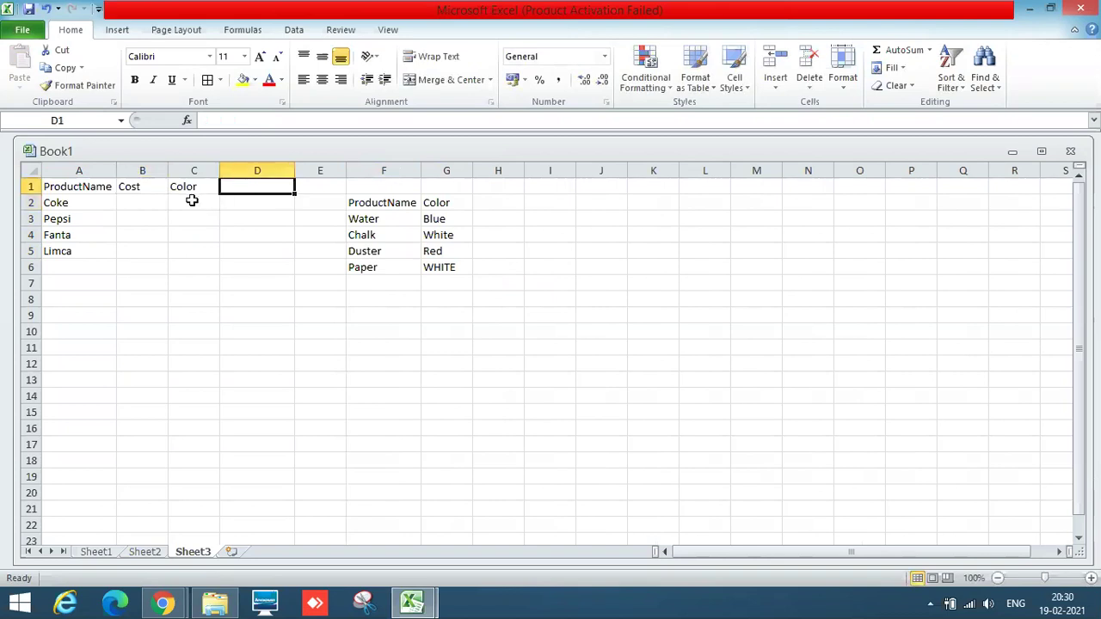
# Enter the costs 15, 12, 20 and 25 for Coke, Pepsi, Fanta and Limca in B2:B5
pyautogui.click(147, 203)
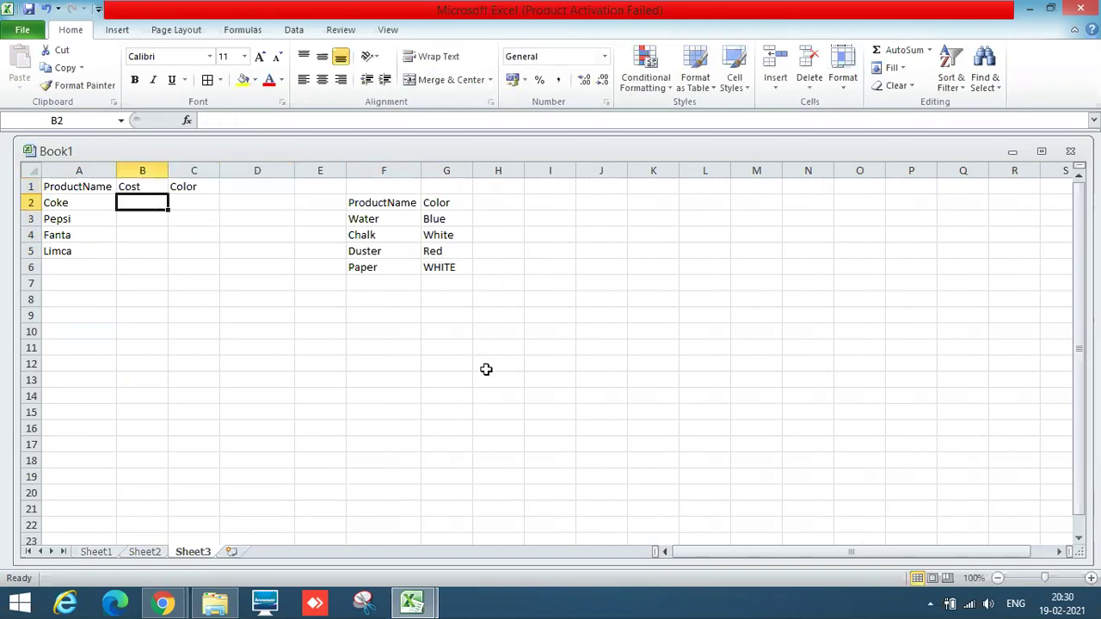
pyautogui.write('1')
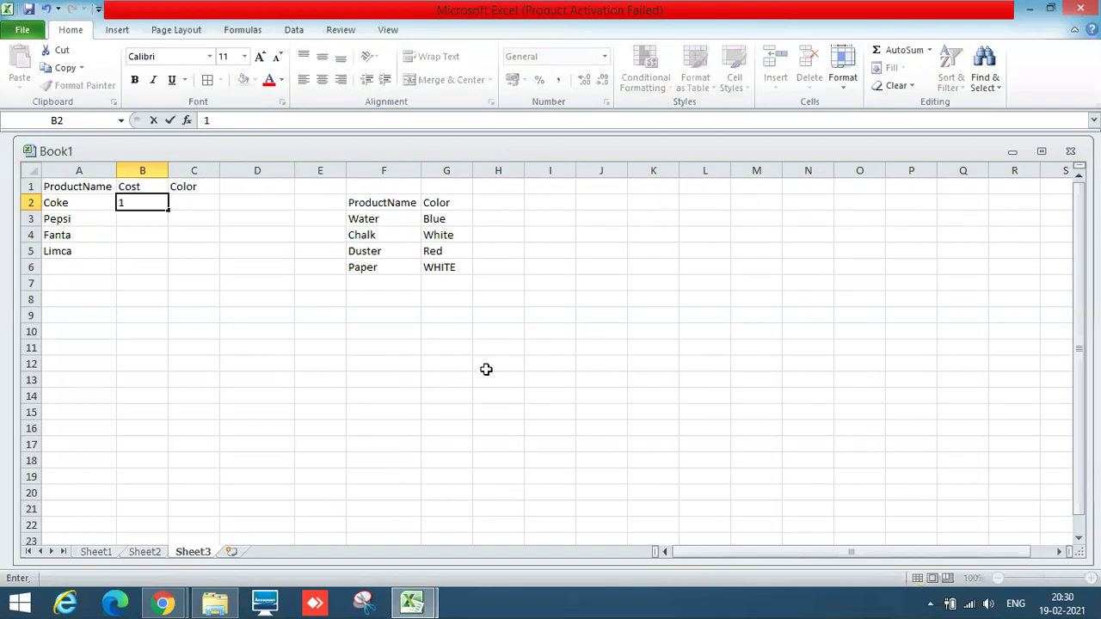
pyautogui.write('5')
pyautogui.press('Return')
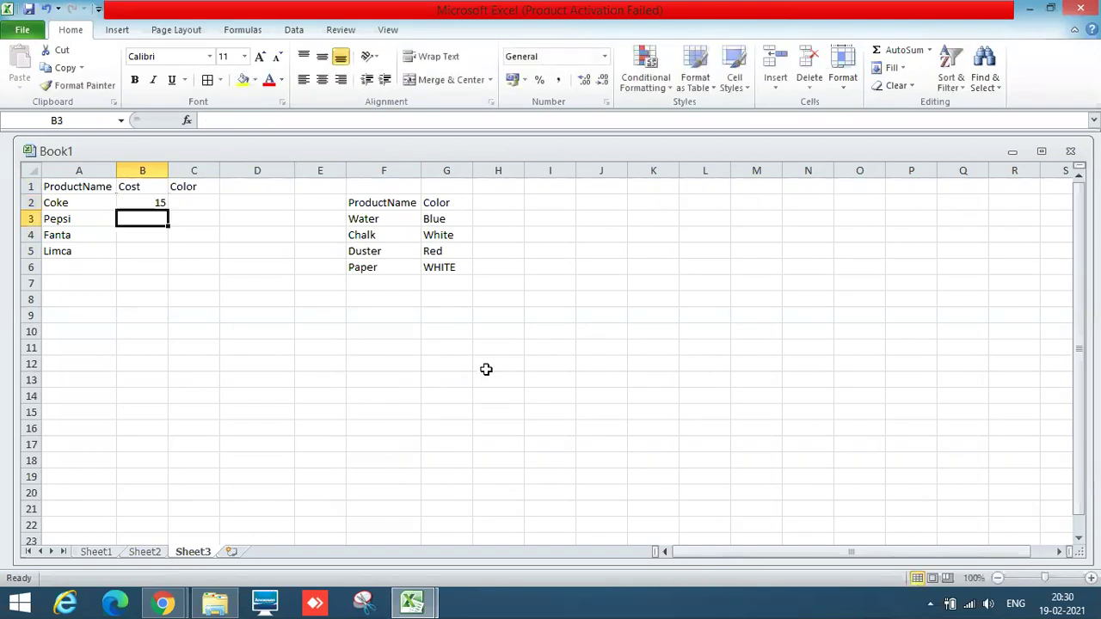
pyautogui.write('12')
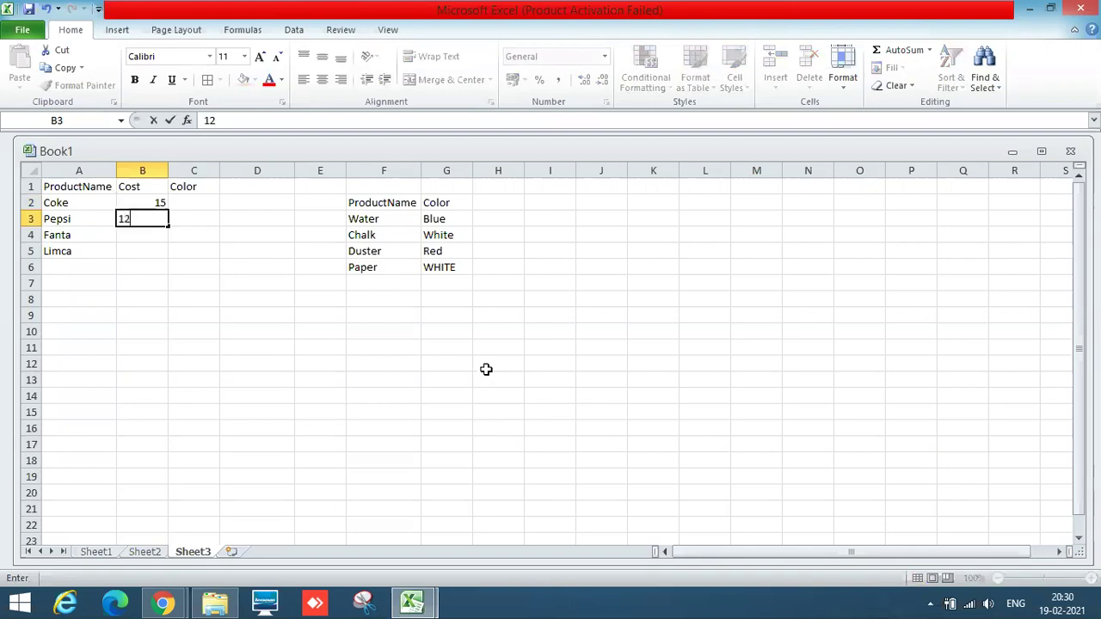
pyautogui.press('Return')
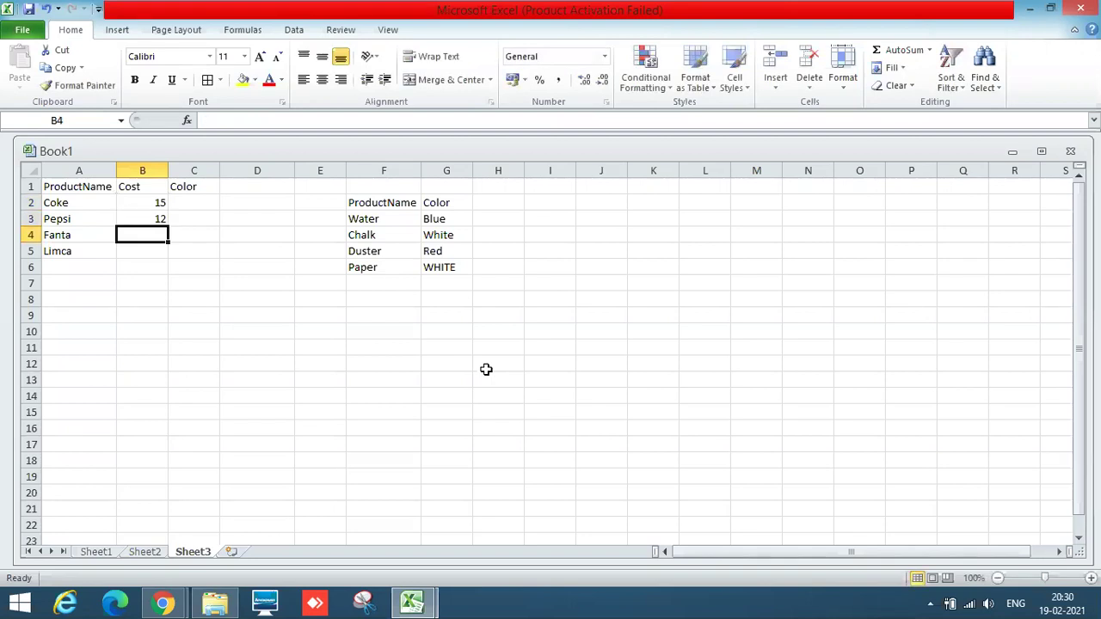
pyautogui.write('20')
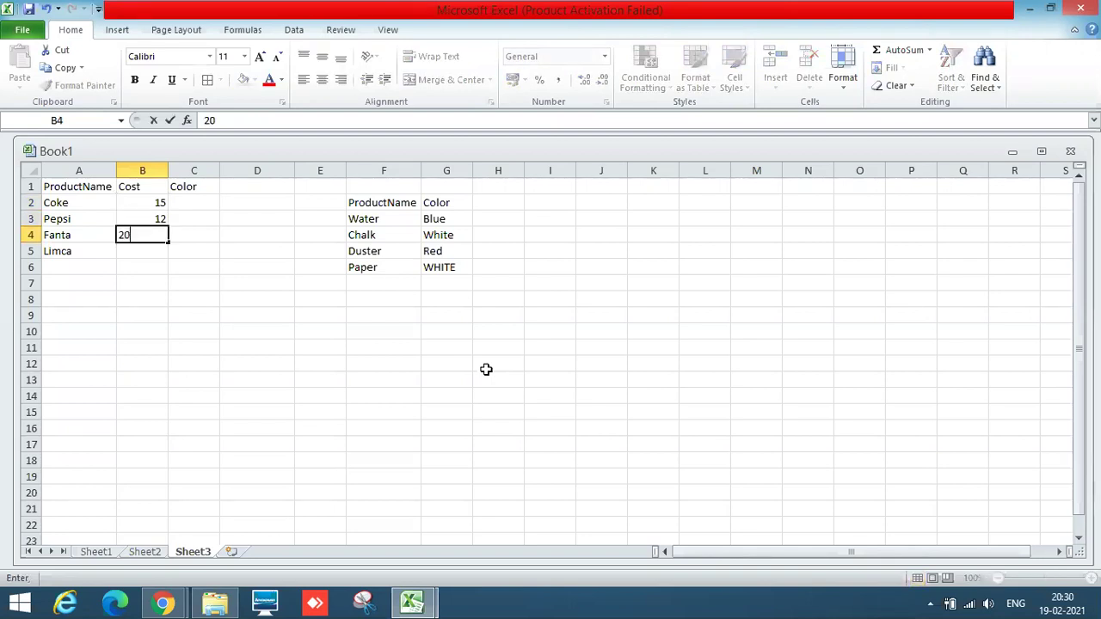
pyautogui.press('Return')
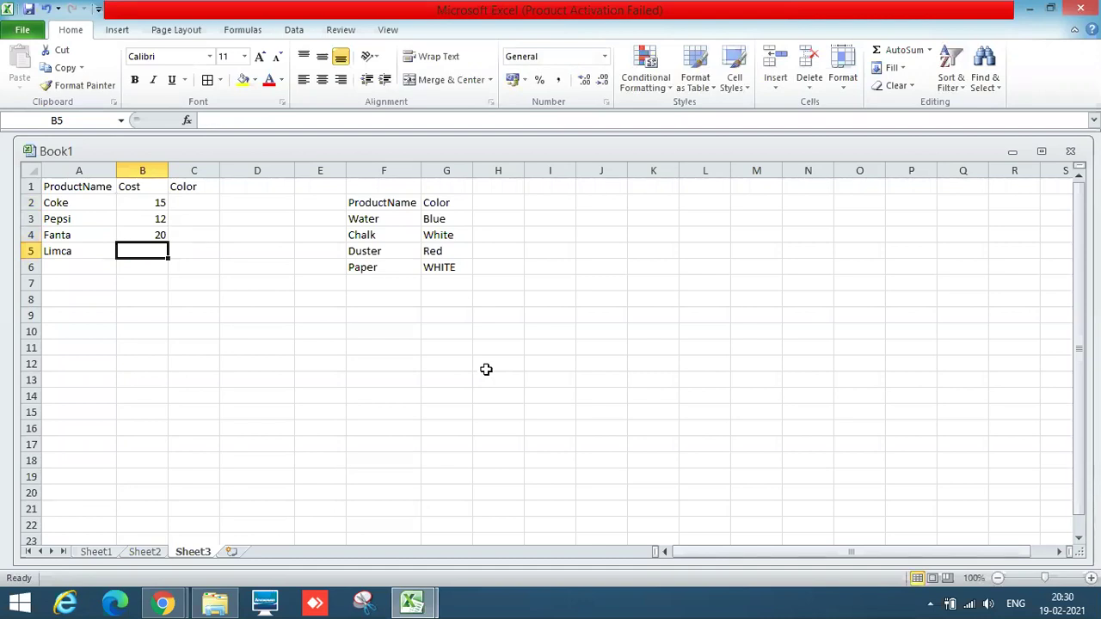
pyautogui.write('25')
pyautogui.press('Tab')
pyautogui.press('Tab')
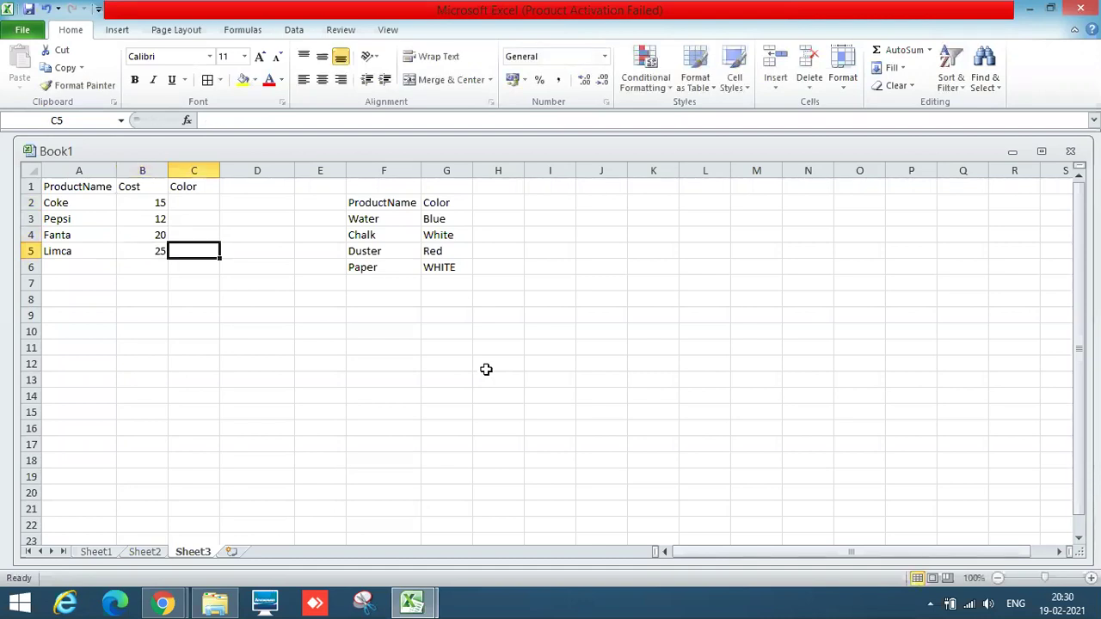
# Copy the product names in A2:A5 over the old names in F3:F6 of the lookup table
pyautogui.press('Left')
pyautogui.press('Up')
pyautogui.press('Up')
pyautogui.press('Right')
pyautogui.press('Right')
pyautogui.press('Right')
pyautogui.press('Up')
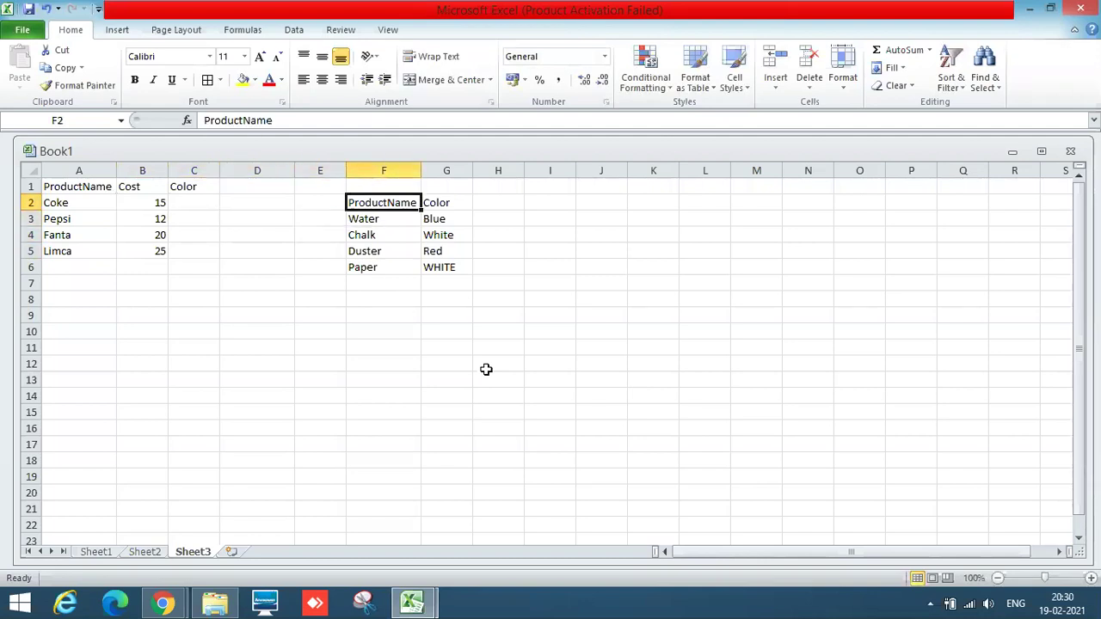
pyautogui.press('Right')
pyautogui.press('Down')
pyautogui.press('Left')
pyautogui.press('Left')
pyautogui.press('Left')
pyautogui.press('Left')
pyautogui.press('Left')
pyautogui.press('Left')
pyautogui.press('Up')
pyautogui.hotkey('shift', 'Down')
pyautogui.hotkey('shift', 'Down')
pyautogui.hotkey('shift', 'Down')
pyautogui.hotkey('ctrl', 'c')
pyautogui.press('Right')
pyautogui.press('Right')
pyautogui.press('Right')
pyautogui.press('Right')
pyautogui.press('Right')
pyautogui.press('Down')
pyautogui.hotkey('shift', 'Down')
pyautogui.hotkey('shift', 'Down')
pyautogui.hotkey('shift', 'Down')
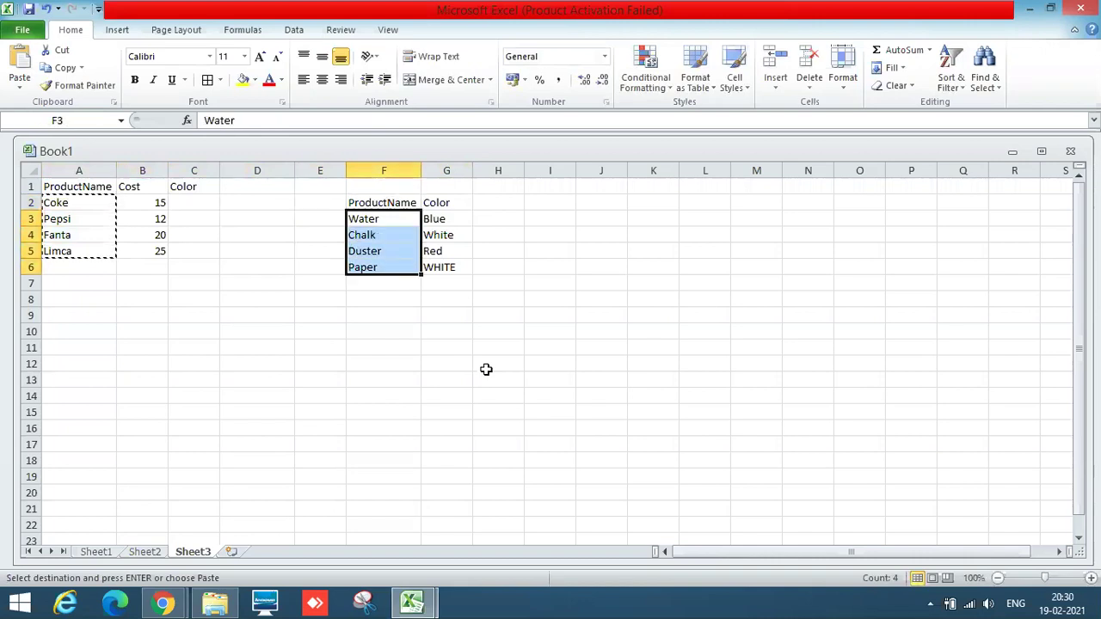
pyautogui.hotkey('ctrl', 'v')
pyautogui.press('Down')
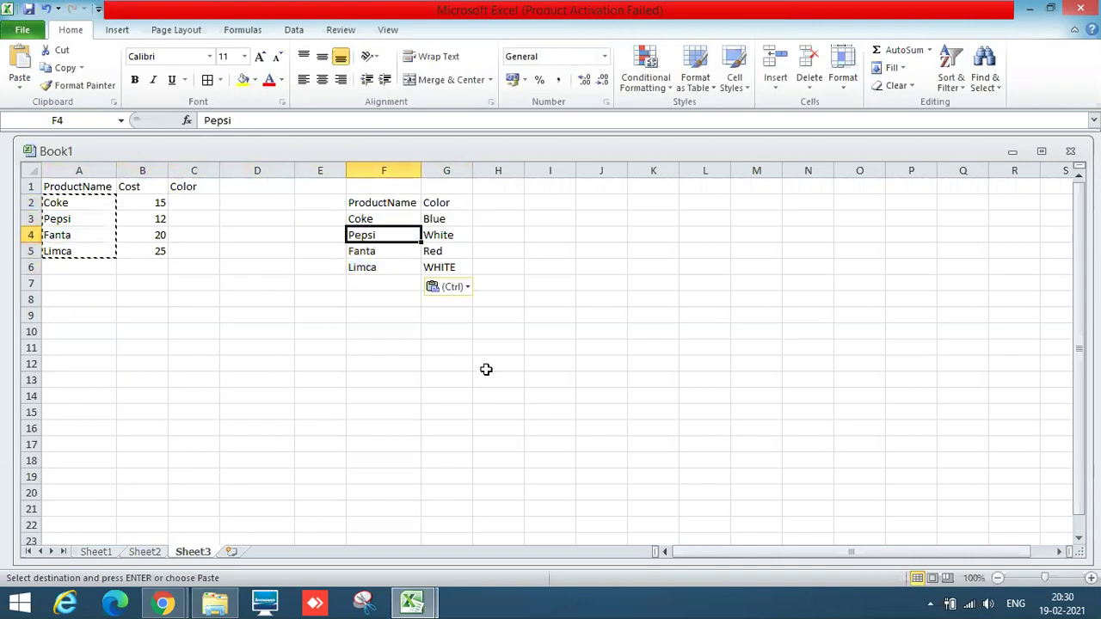
# Move Pepsi from F4 to F6, replacing Limca, and fill the emptied F4 with Kimca
pyautogui.hotkey('ctrl', 'c')
pyautogui.press('Down')
pyautogui.press('Down')
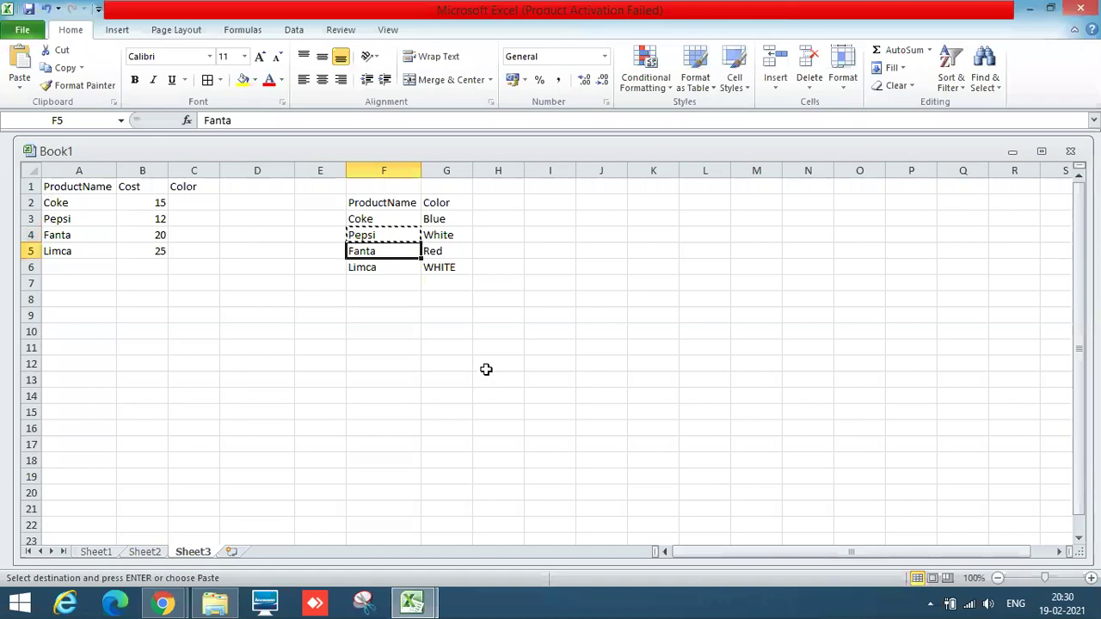
pyautogui.hotkey('ctrl', 'v')
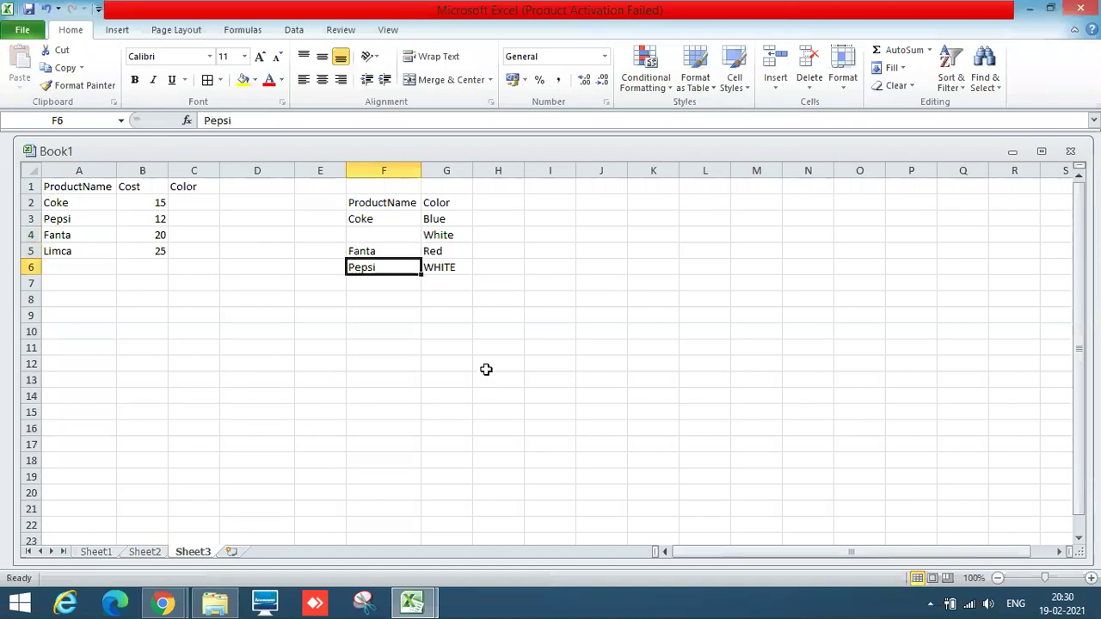
pyautogui.press('Up')
pyautogui.press('Up')
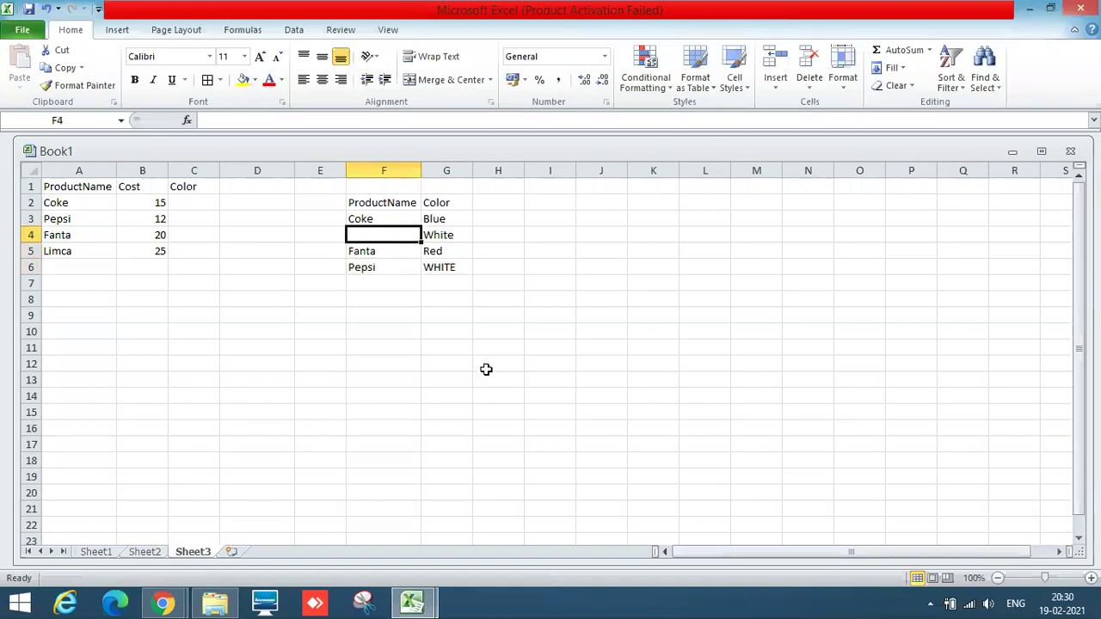
pyautogui.write('Kimca')
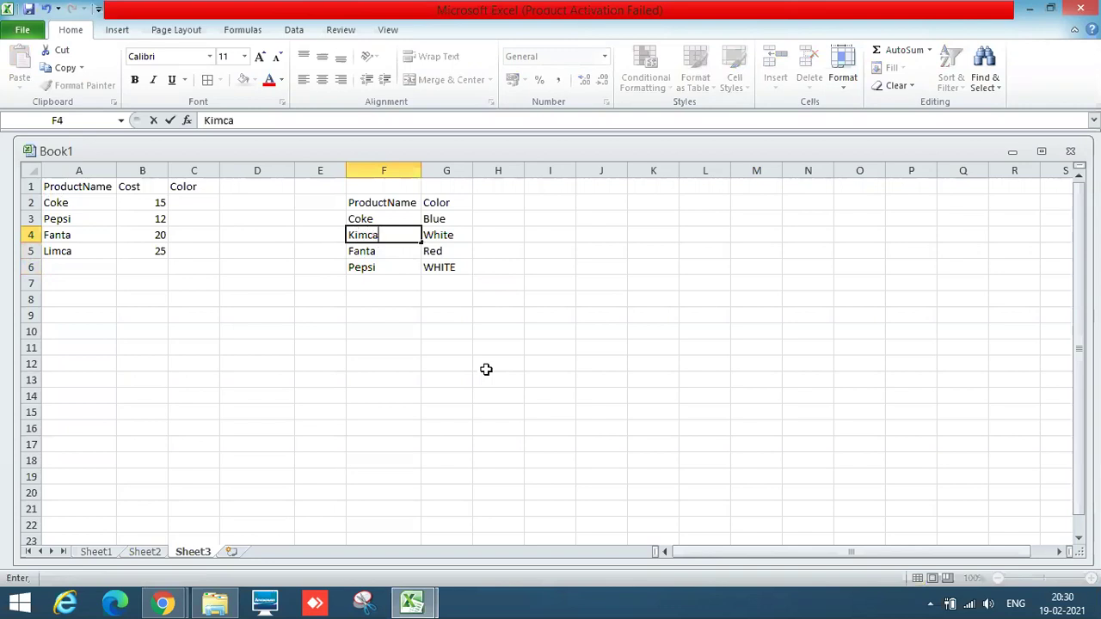
# Enter Black as the color for Coke in G3 of the lookup table
pyautogui.click(445, 218)
pyautogui.write('Black')
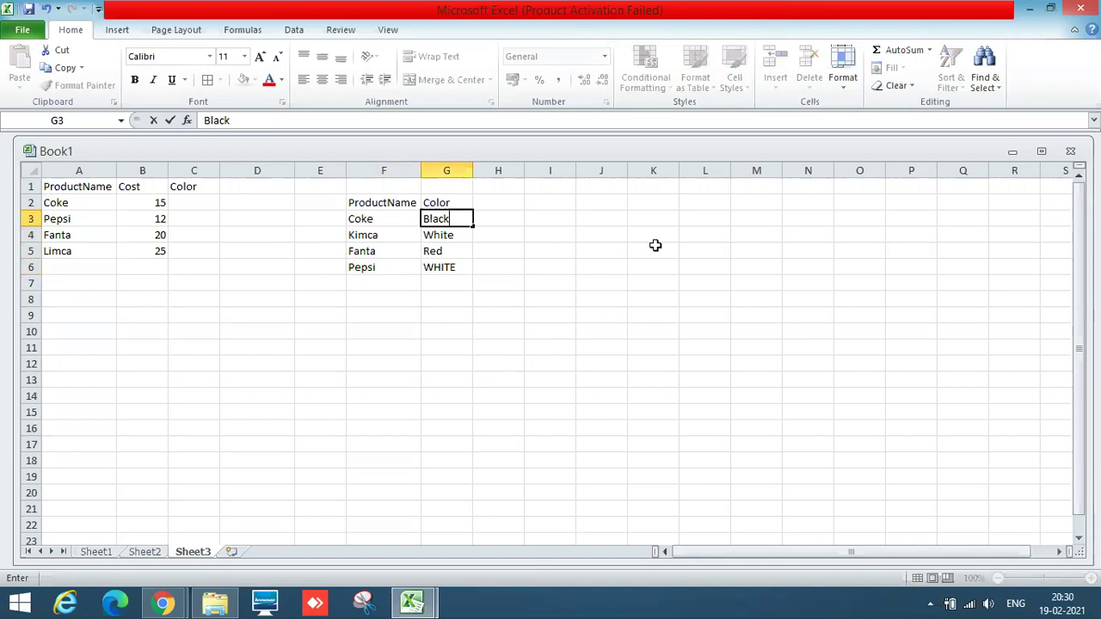
pyautogui.press('Return')
# Correct the misspelled product name in F4 to Limca
pyautogui.press('Left')
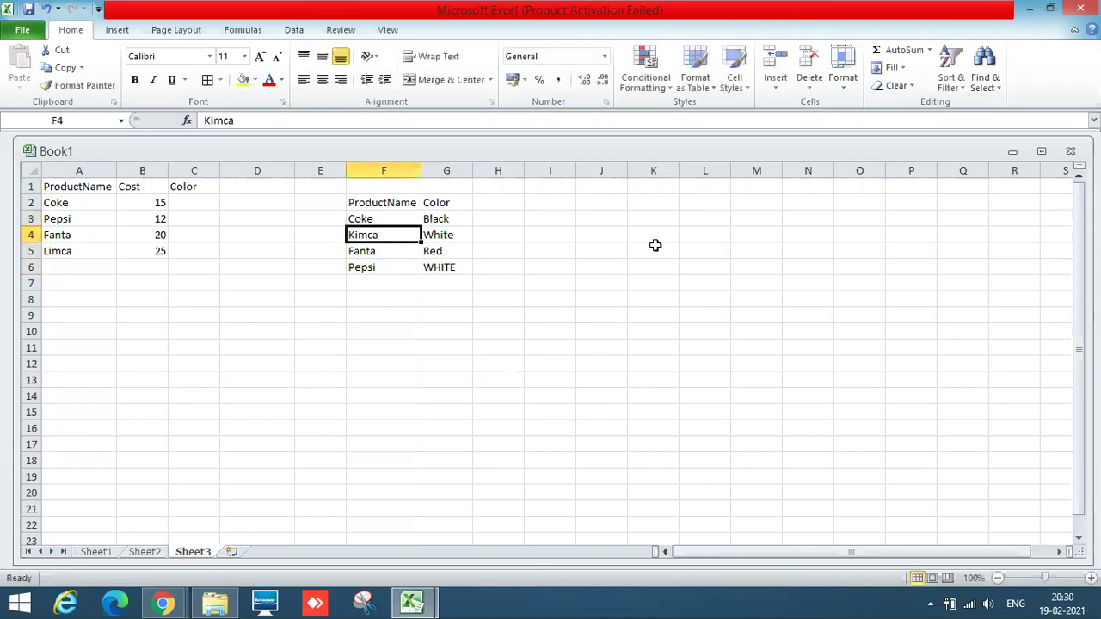
pyautogui.click(211, 121)
pyautogui.press('BackSpace')
pyautogui.write('L')
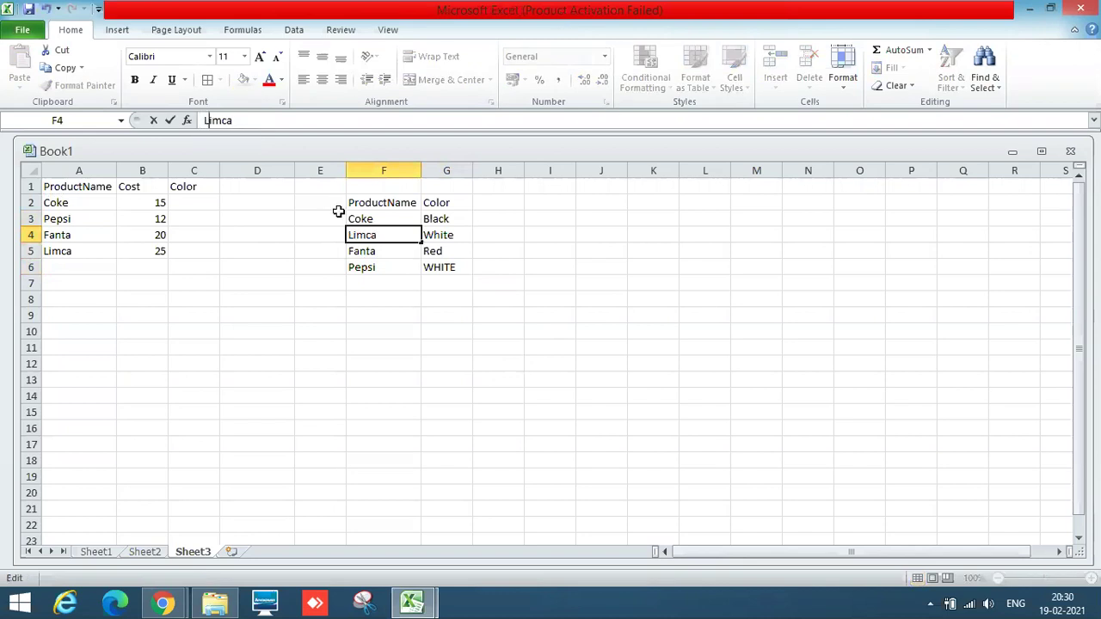
# Enter the colors Grey, Orange and BLACK for Limca, Fanta and Pepsi in G4:G6
pyautogui.click(441, 235)
pyautogui.write('Grey')
pyautogui.press('Return')
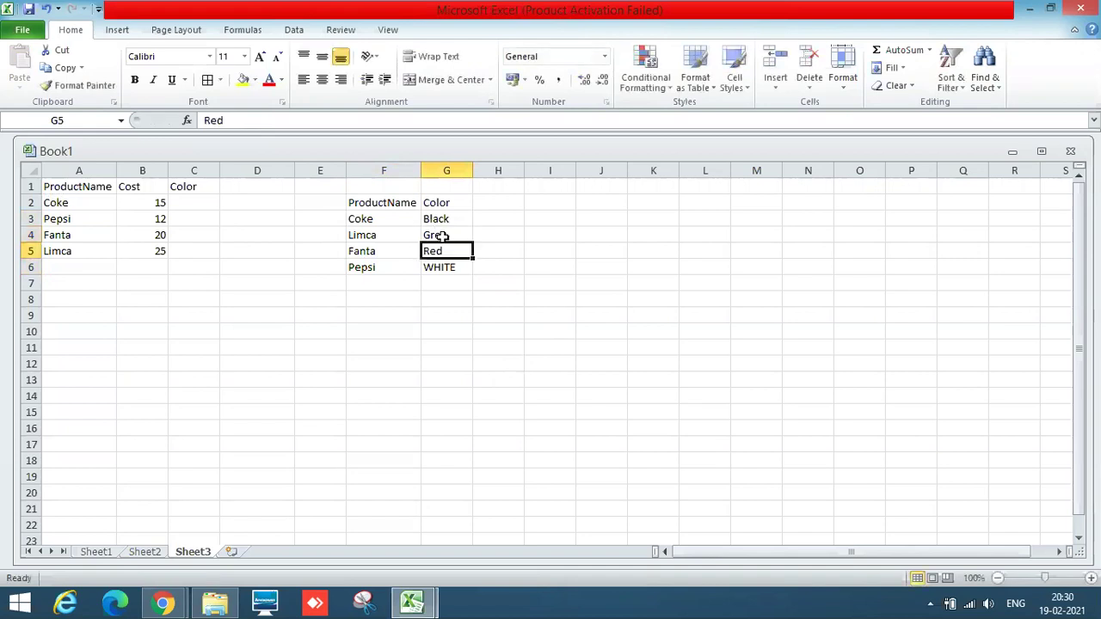
pyautogui.write('Orange')
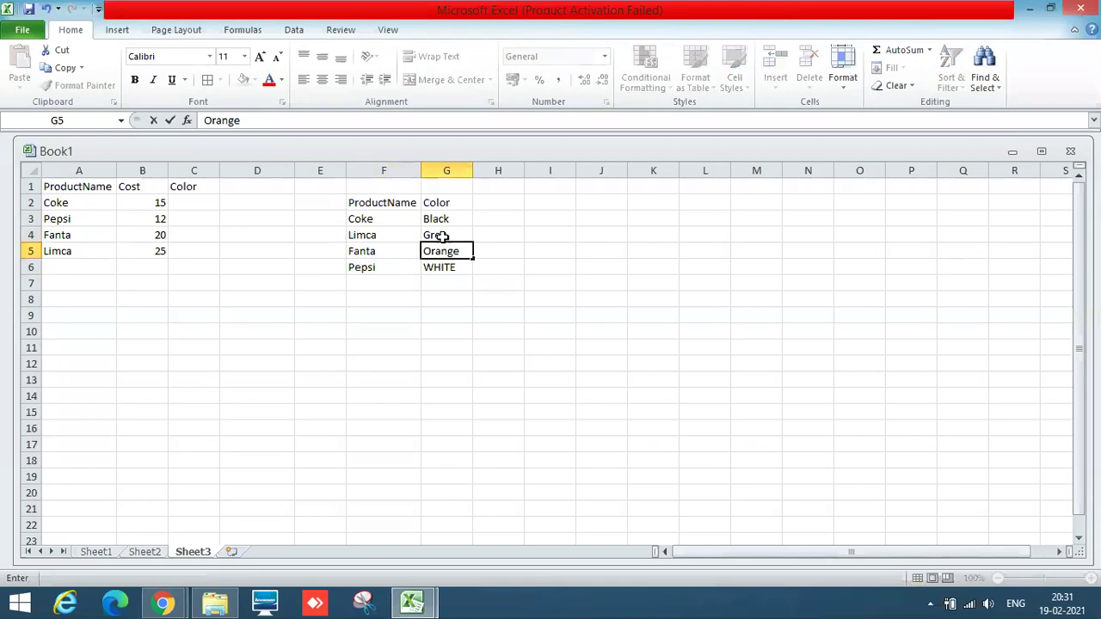
pyautogui.press('Return')
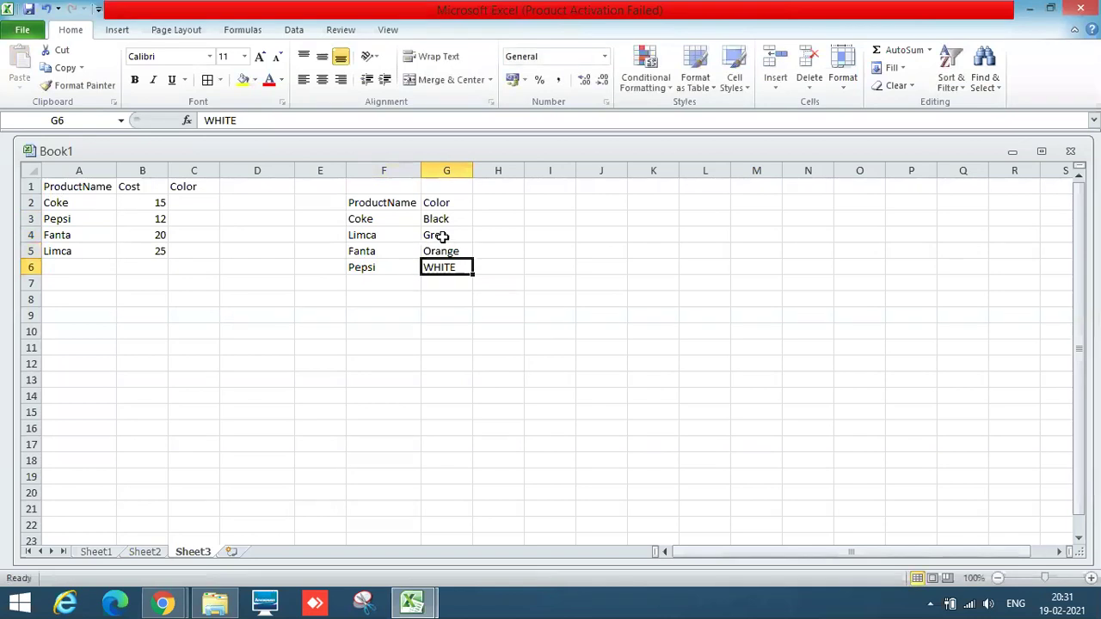
pyautogui.write('B')
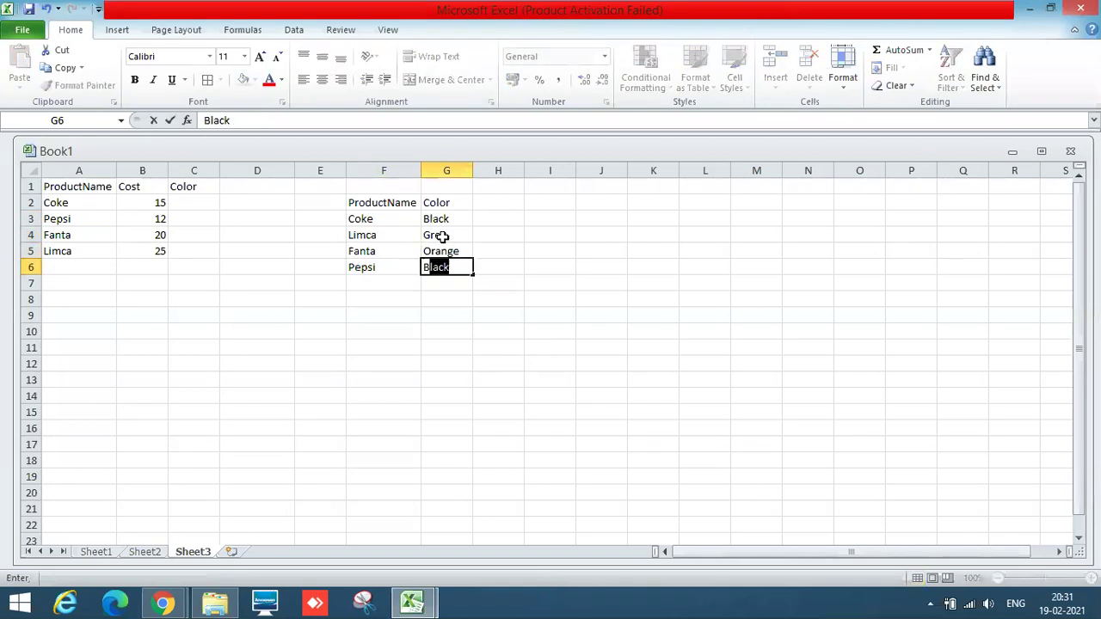
pyautogui.write('LACK')
pyautogui.press('Return')
# Enter the formula =VLOOKUP(A2,F3:G6,2,FALSE) in C2 to look up the color for Coke
pyautogui.press('Up')
pyautogui.press('Left')
pyautogui.press('Left')
pyautogui.press('Left')
pyautogui.press('Up')
pyautogui.press('Up')
pyautogui.press('Up')
pyautogui.press('Up')
pyautogui.press('Left')
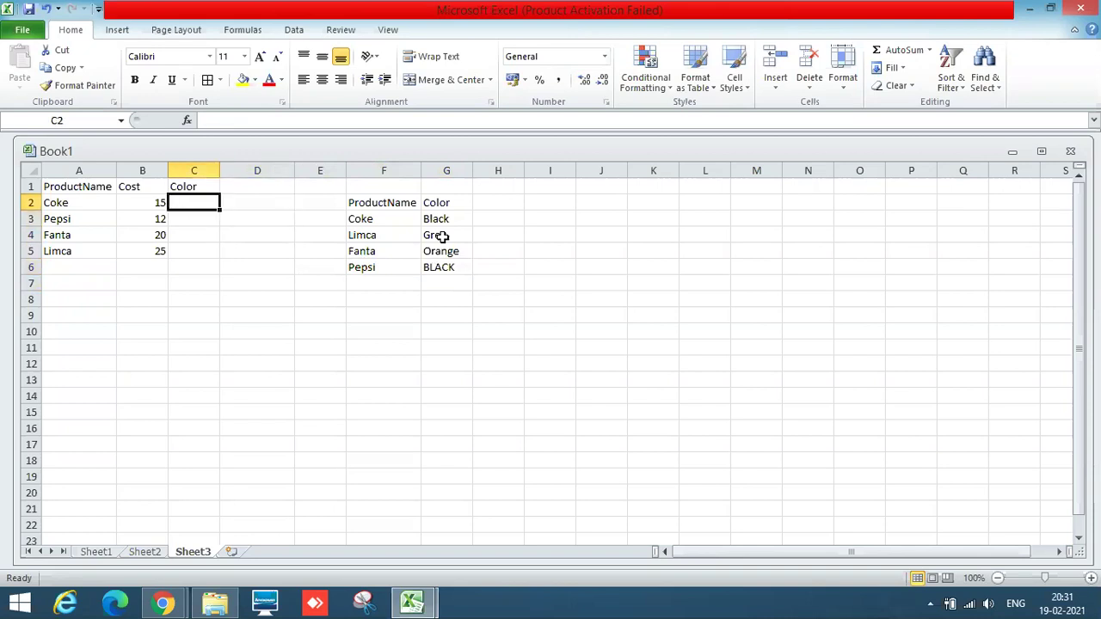
pyautogui.write('=v')
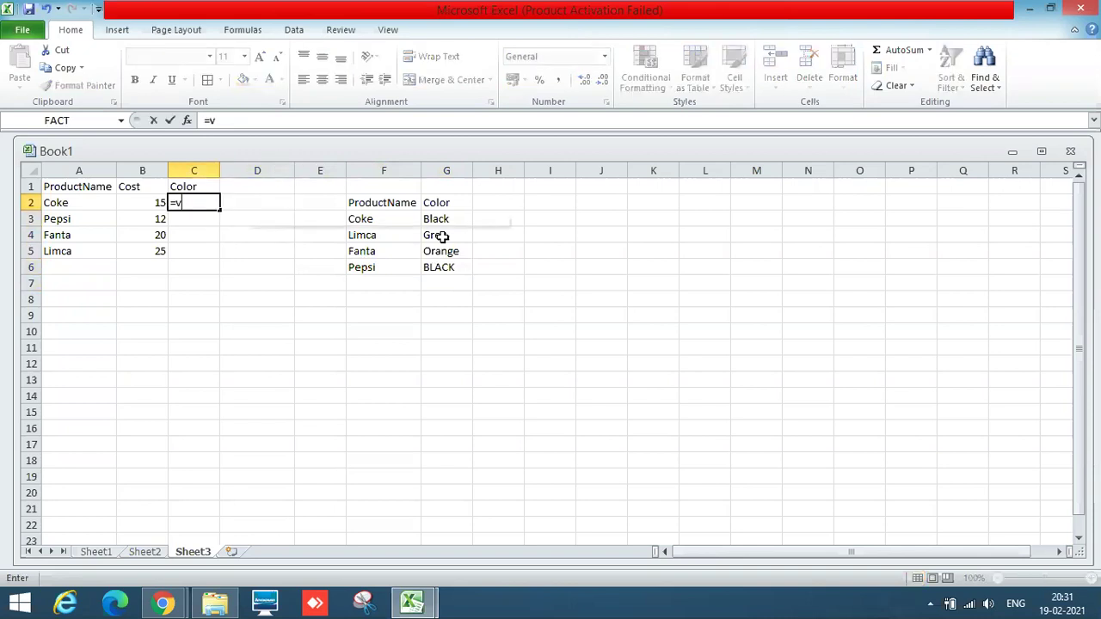
pyautogui.write('lookup')
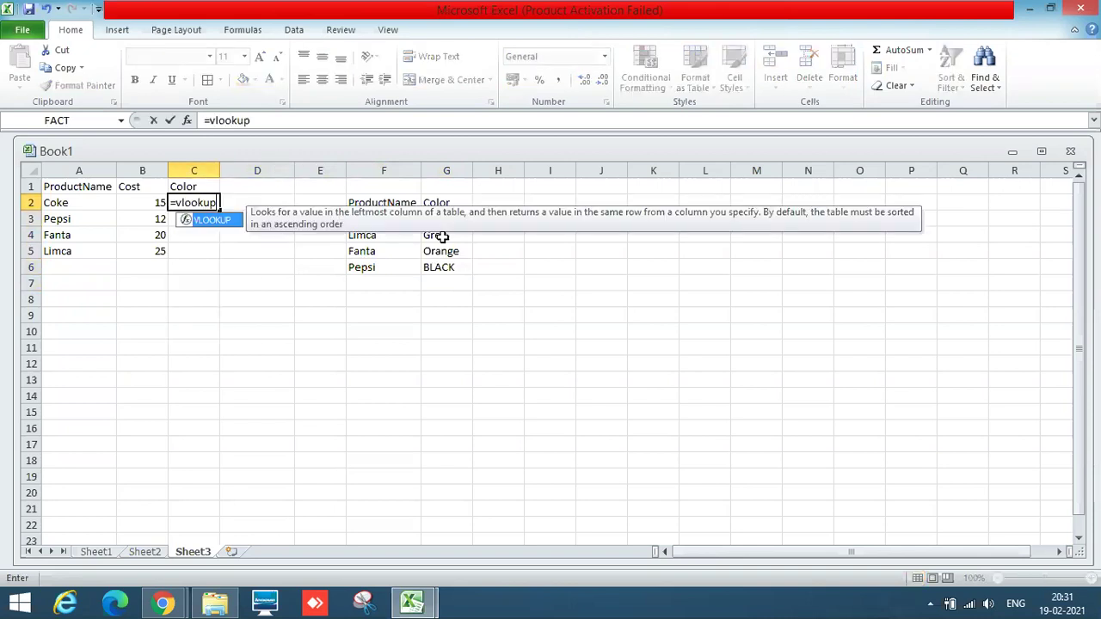
pyautogui.write('(A')
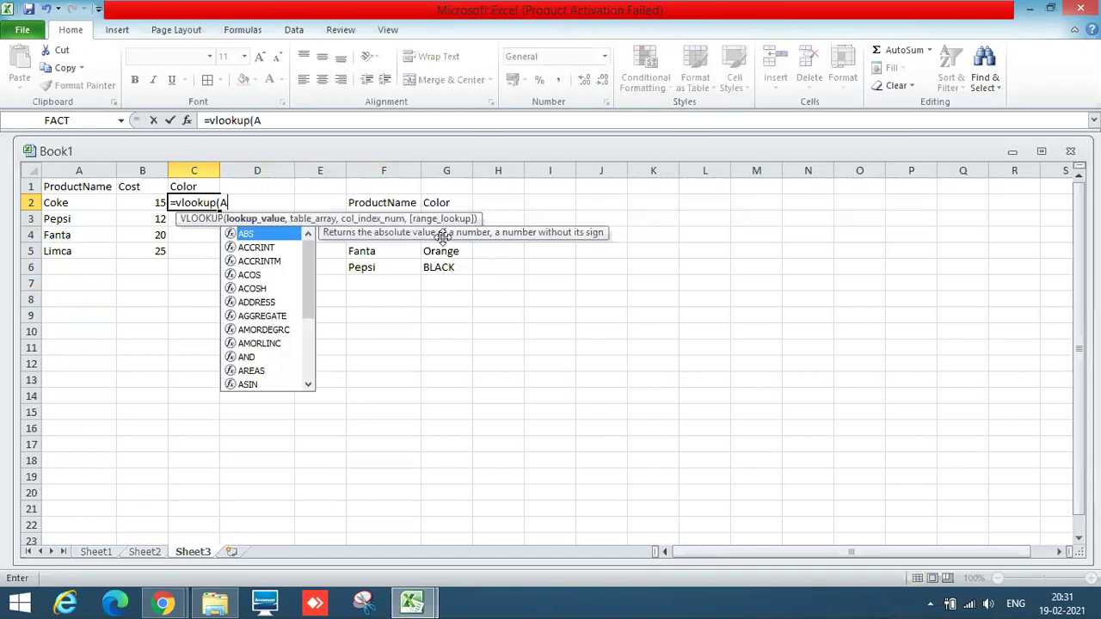
pyautogui.write('2,')
pyautogui.click(387, 240)
pyautogui.press('Up')
pyautogui.hotkey('shift', 'Right')
pyautogui.hotkey('shift', 'Down')
pyautogui.hotkey('shift', 'Down')
pyautogui.hotkey('shift', 'Down')
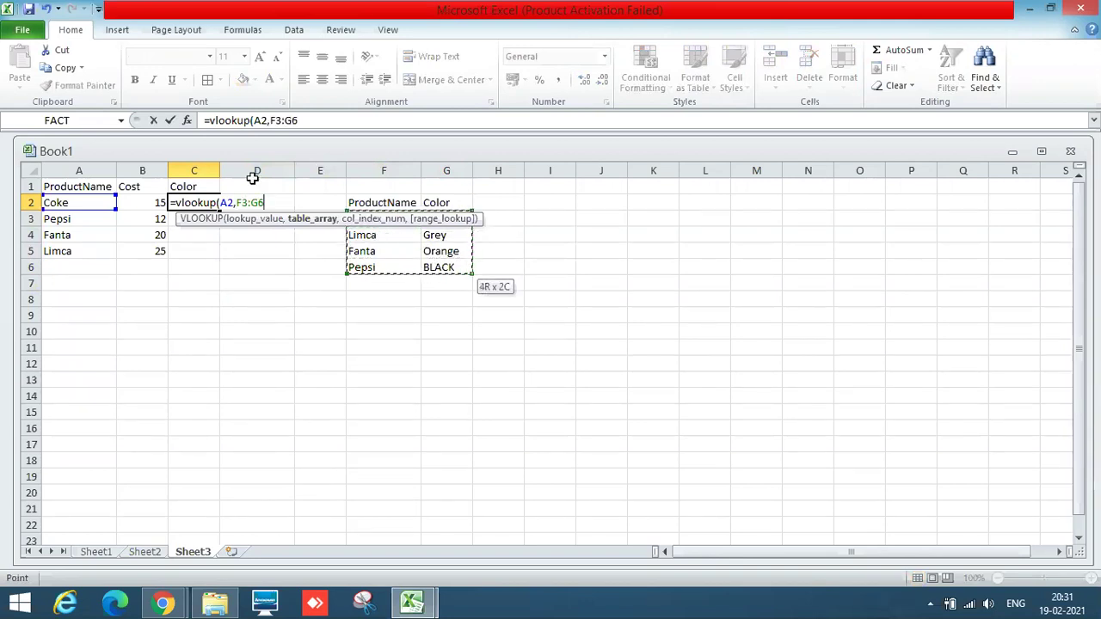
pyautogui.click(318, 121)
pyautogui.write(',2,')
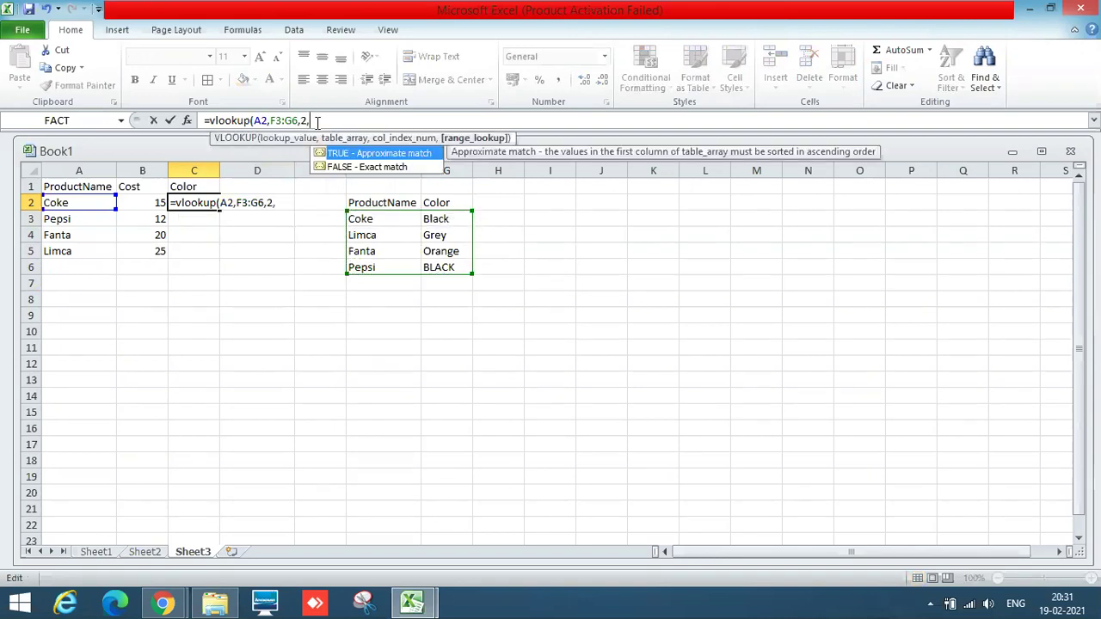
pyautogui.write('False)')
pyautogui.press('Return')
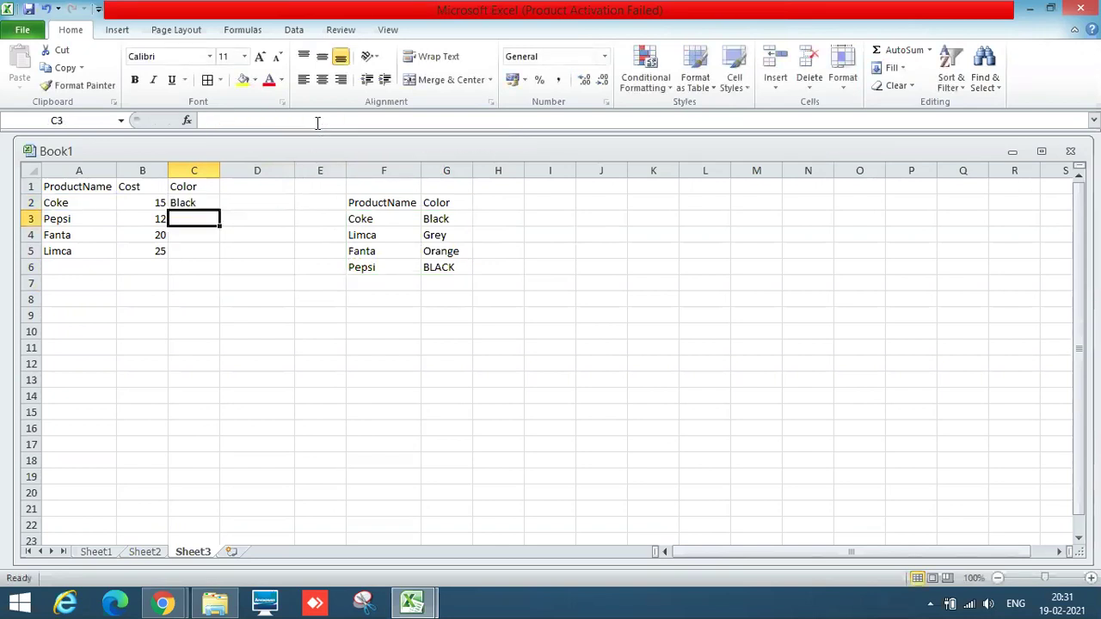
# Fill the VLOOKUP formula from C2 down through C5 for the remaining products
pyautogui.press('Up')
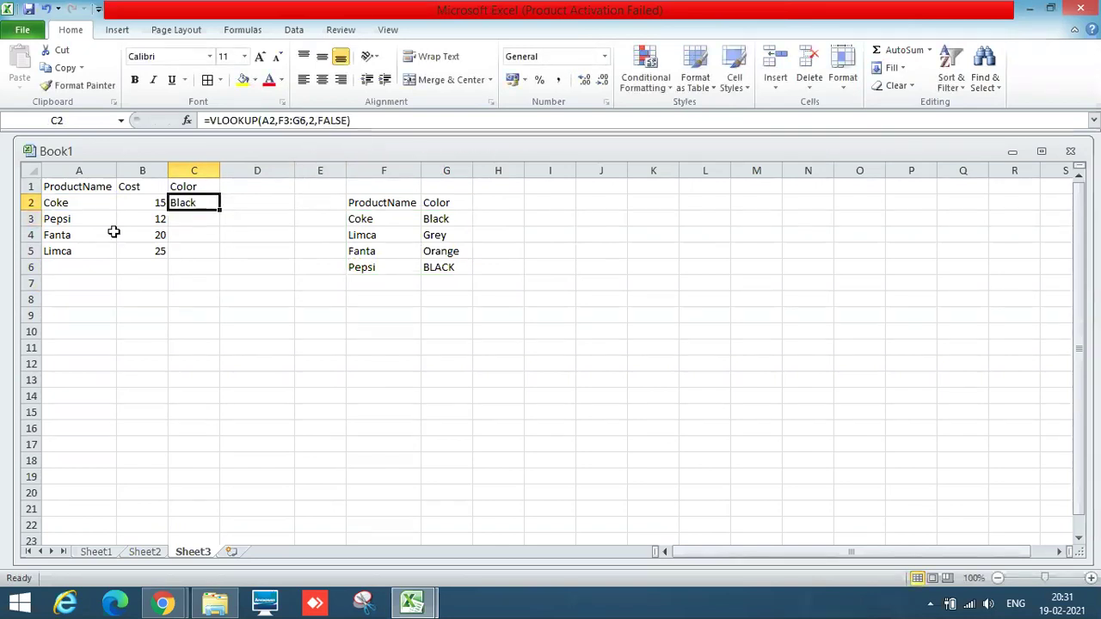
pyautogui.moveTo(221, 210); pyautogui.dragTo(227, 225)
pyautogui.moveTo(227, 237); pyautogui.dragTo(227, 249)
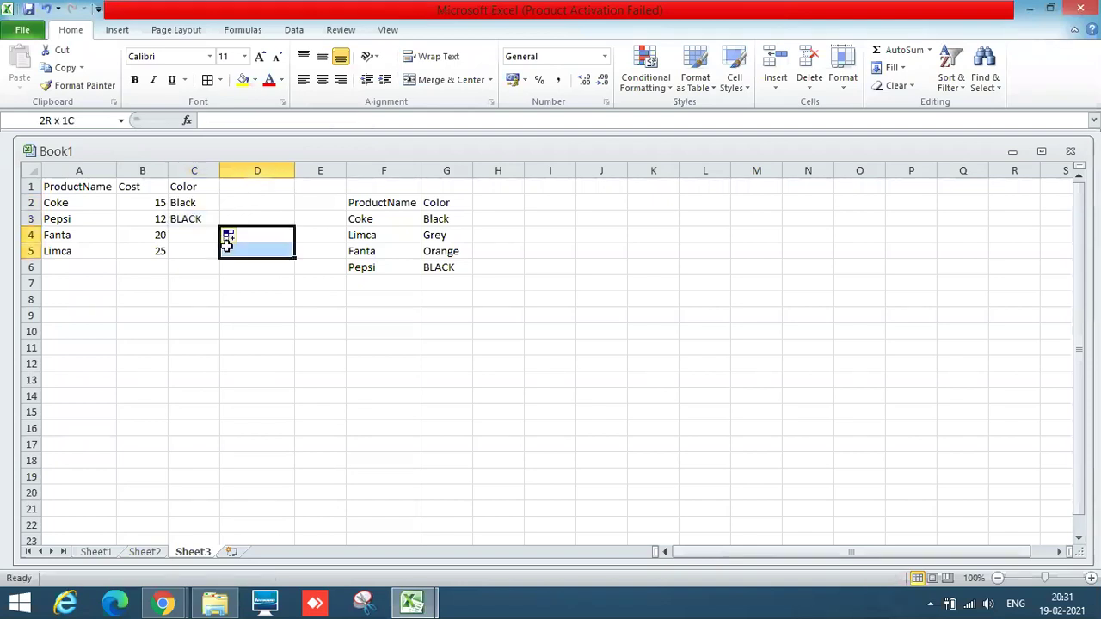
pyautogui.click(205, 204)
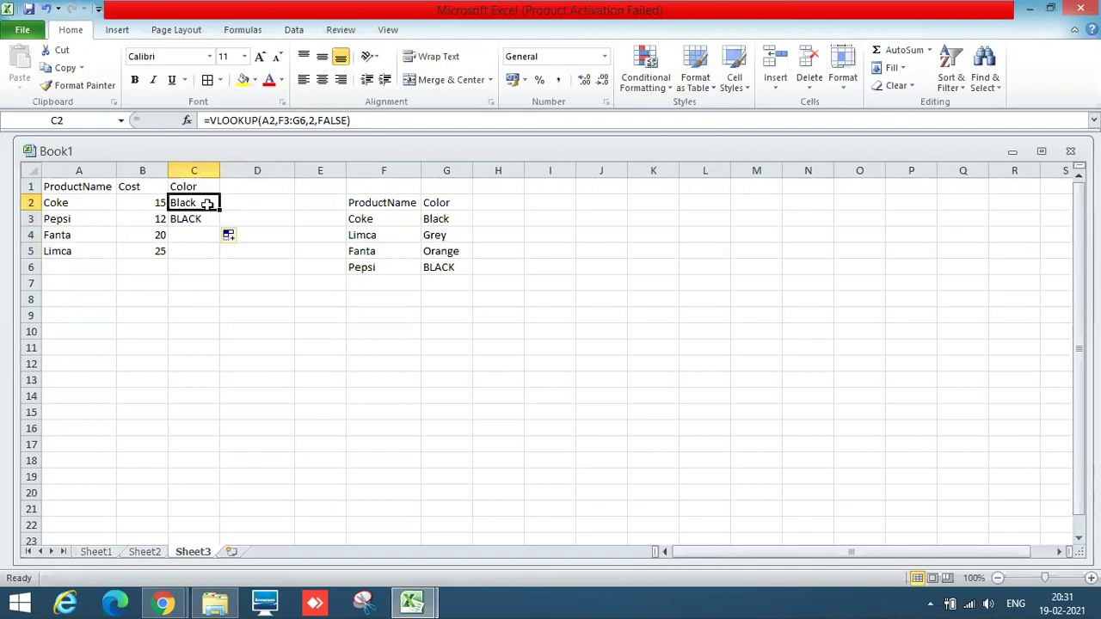
pyautogui.moveTo(222, 212); pyautogui.dragTo(222, 256)
pyautogui.click(312, 333)
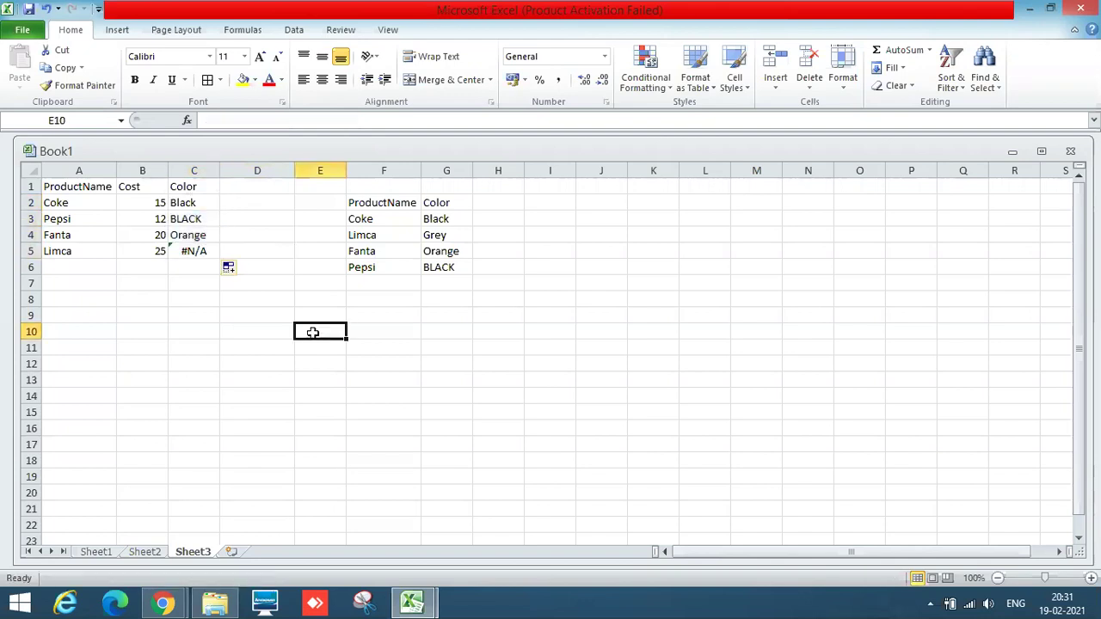
# Open the VLOOKUP formula in C5 and compare its table range with Limca's position in the lookup table
pyautogui.click(182, 249)
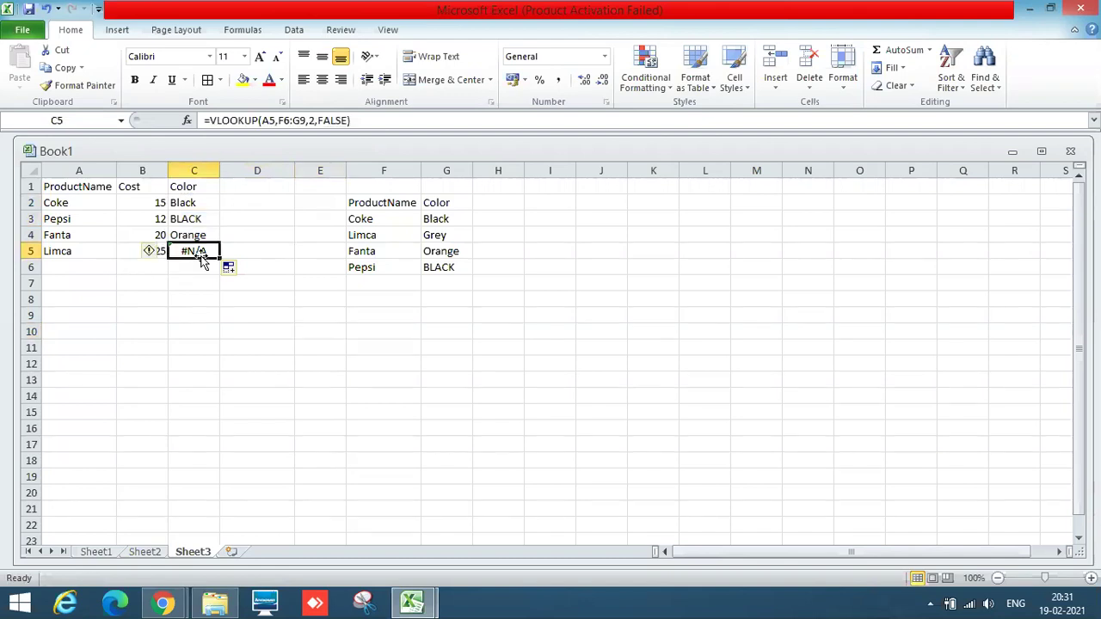
pyautogui.click(376, 237)
pyautogui.click(198, 251)
pyautogui.click(349, 120)
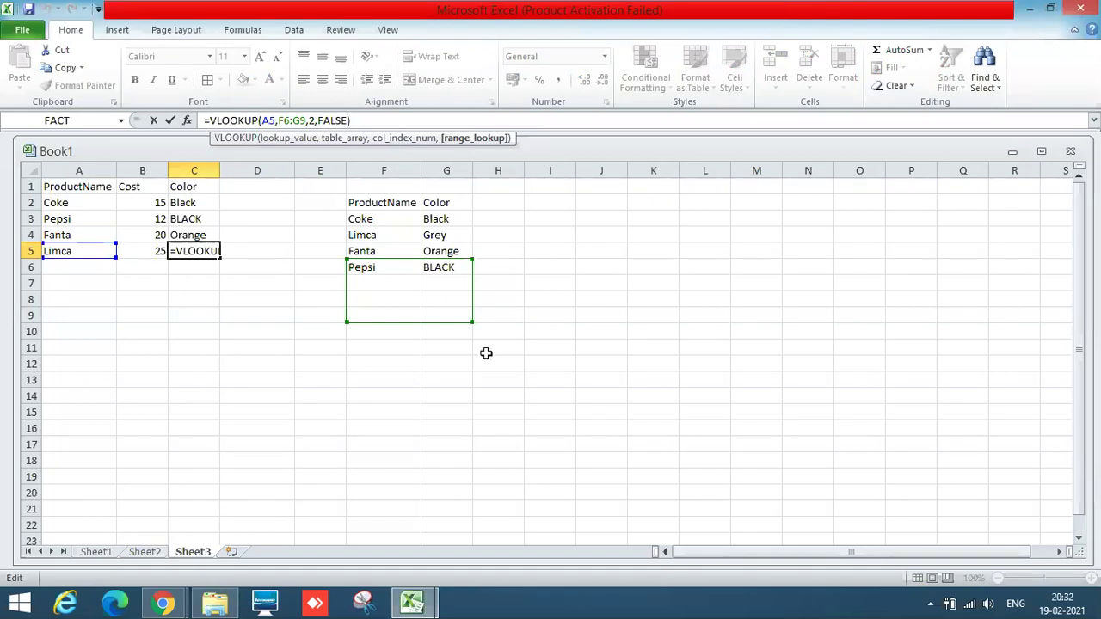
# Correct the Limca lookup in C5 so its table range is F3:G6, with column index 2 and exact match FALSE
pyautogui.press('End')
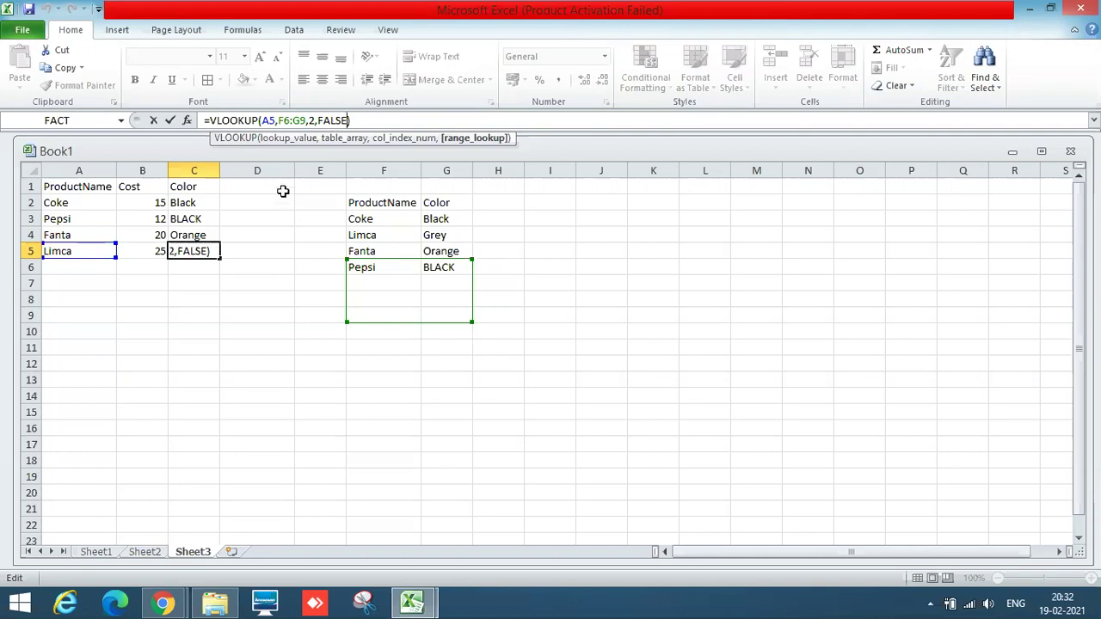
pyautogui.click(288, 300)
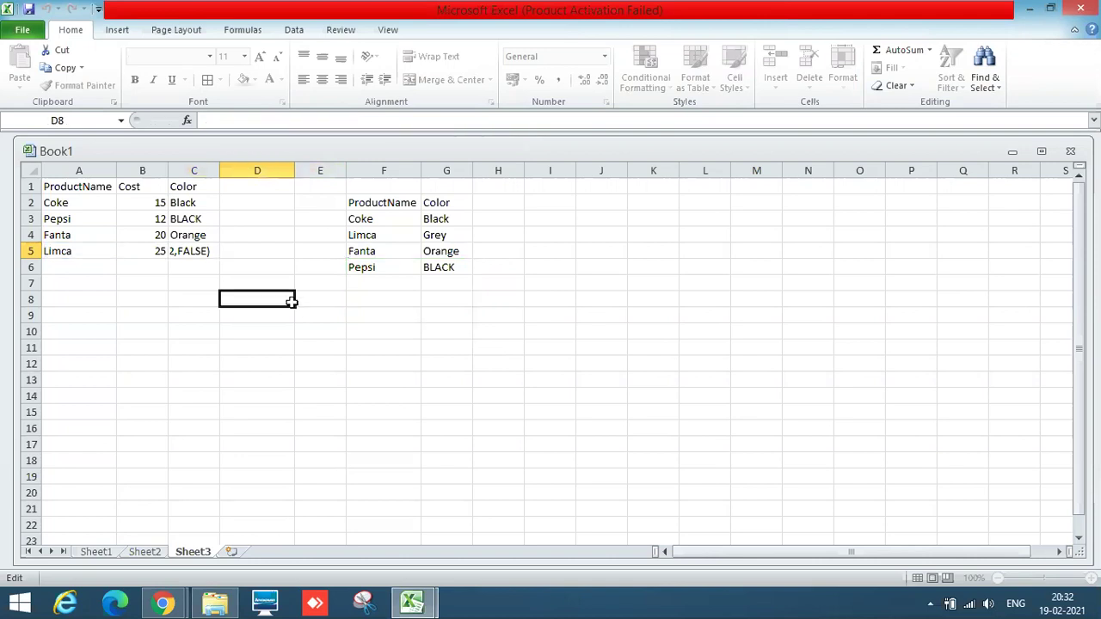
pyautogui.click(367, 221)
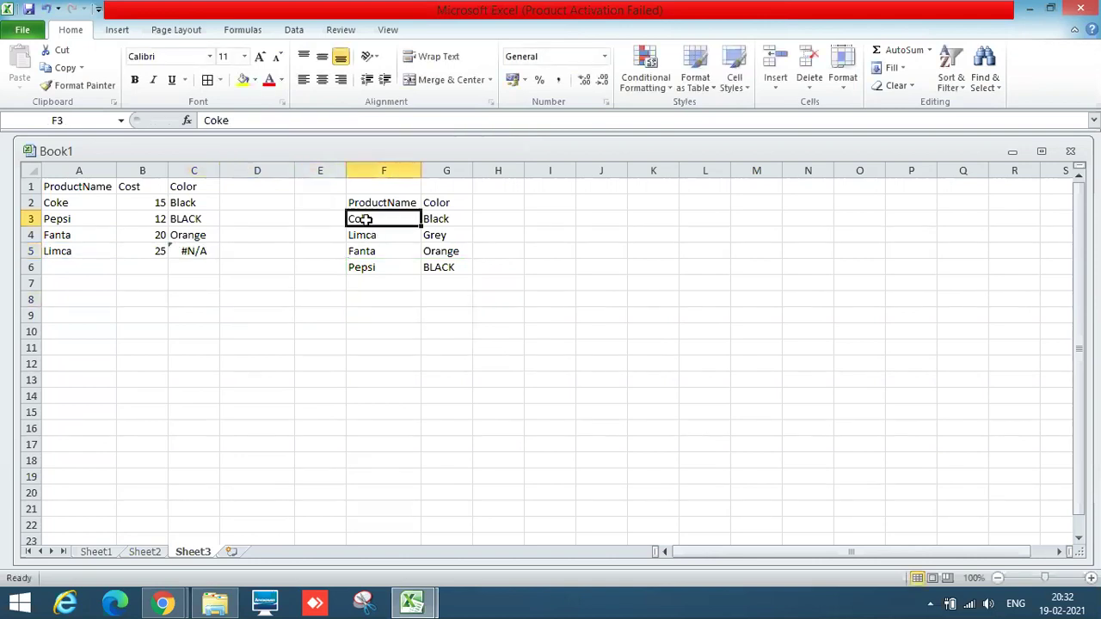
pyautogui.click(194, 251)
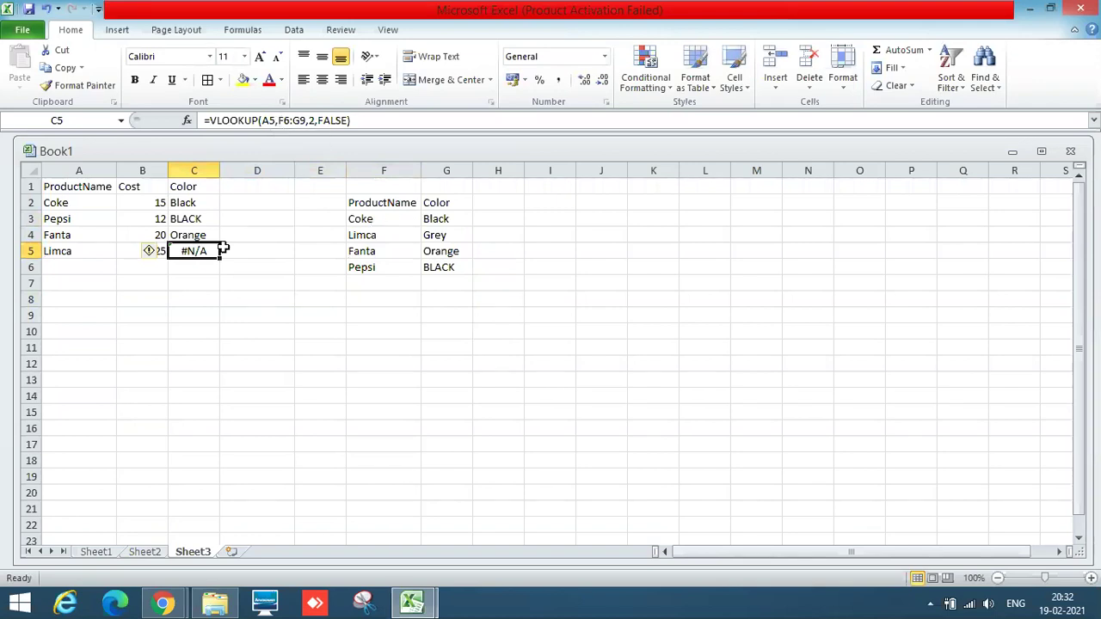
pyautogui.click(352, 121)
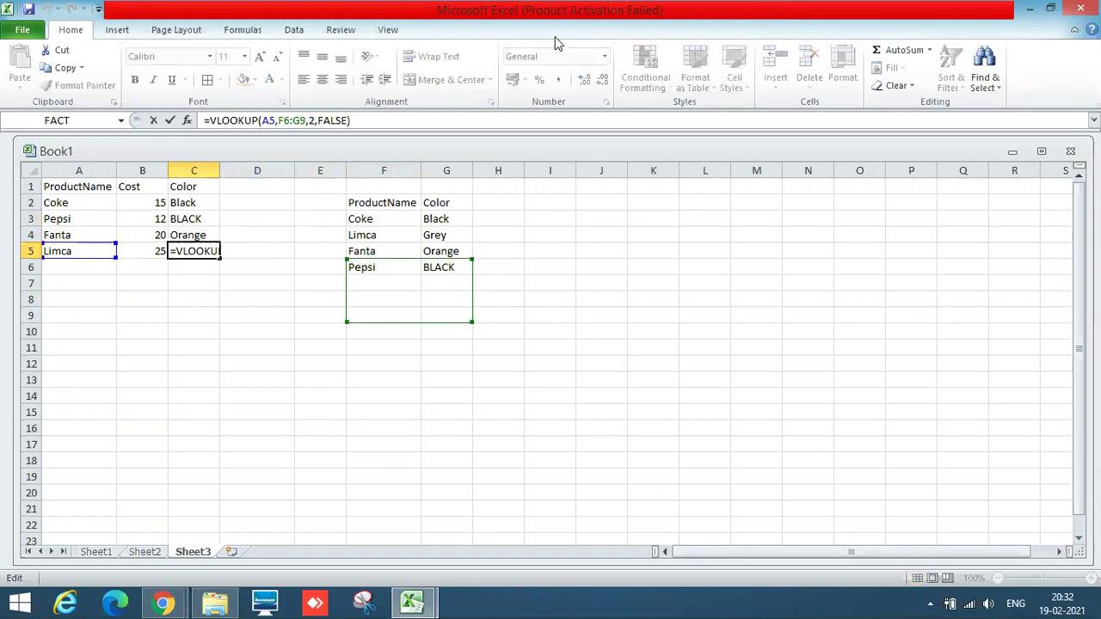
pyautogui.press('BackSpace')
pyautogui.press('BackSpace')
pyautogui.press('BackSpace')
pyautogui.press('BackSpace')
pyautogui.press('BackSpace')
pyautogui.press('BackSpace')
pyautogui.press('BackSpace')
pyautogui.press('BackSpace')
pyautogui.press('BackSpace')
pyautogui.press('BackSpace')
pyautogui.press('BackSpace')
pyautogui.press('BackSpace')
pyautogui.press('BackSpace')
pyautogui.press('BackSpace')
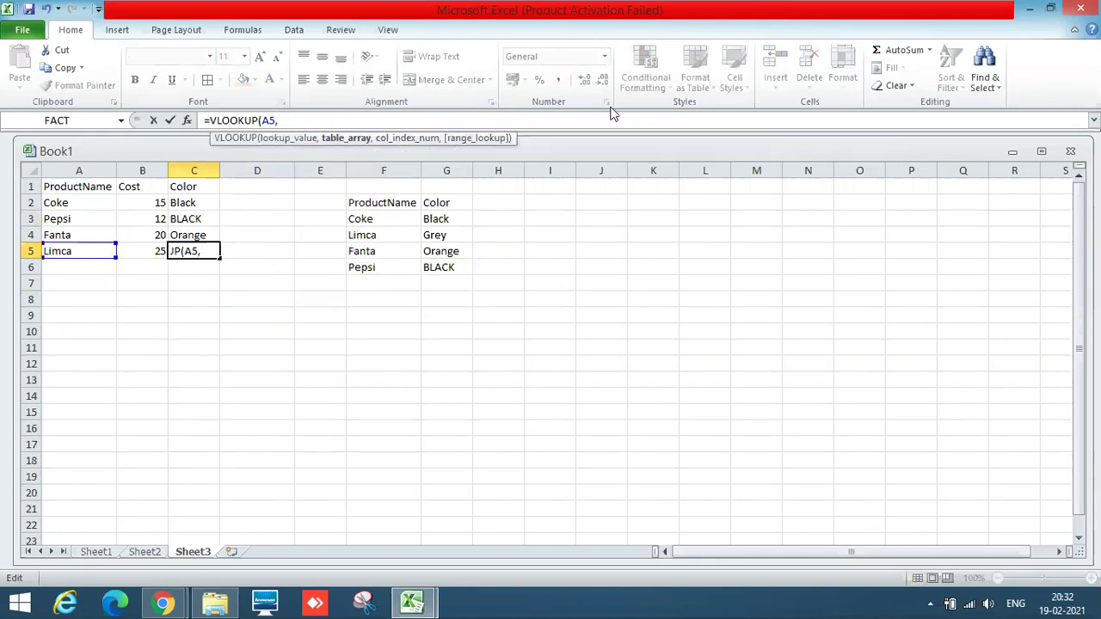
pyautogui.moveTo(371, 221); pyautogui.dragTo(471, 271)
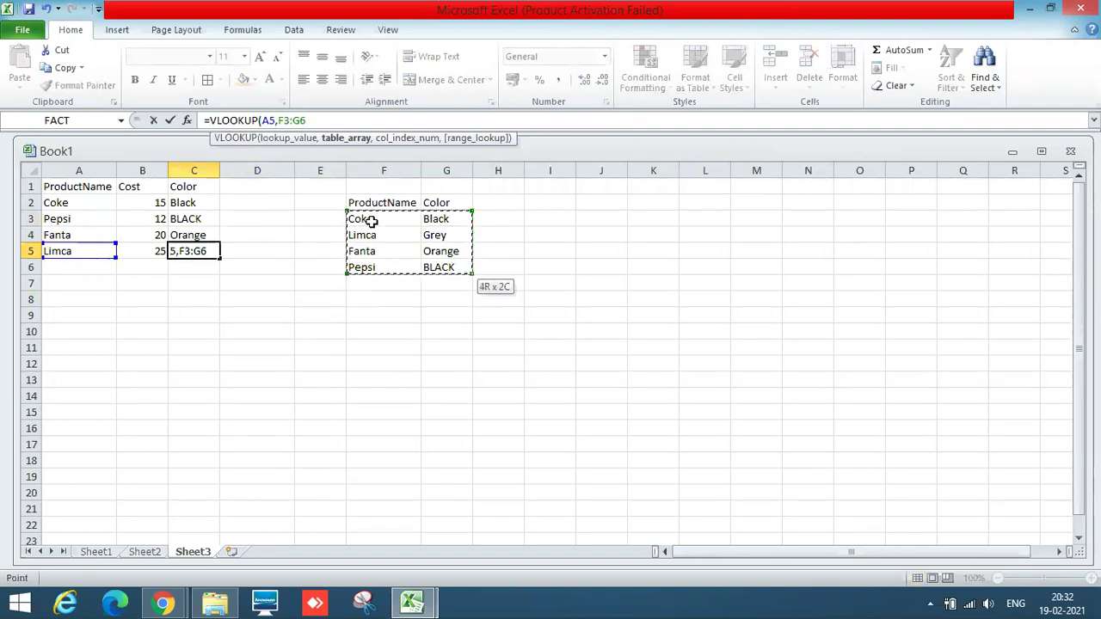
pyautogui.write(',')
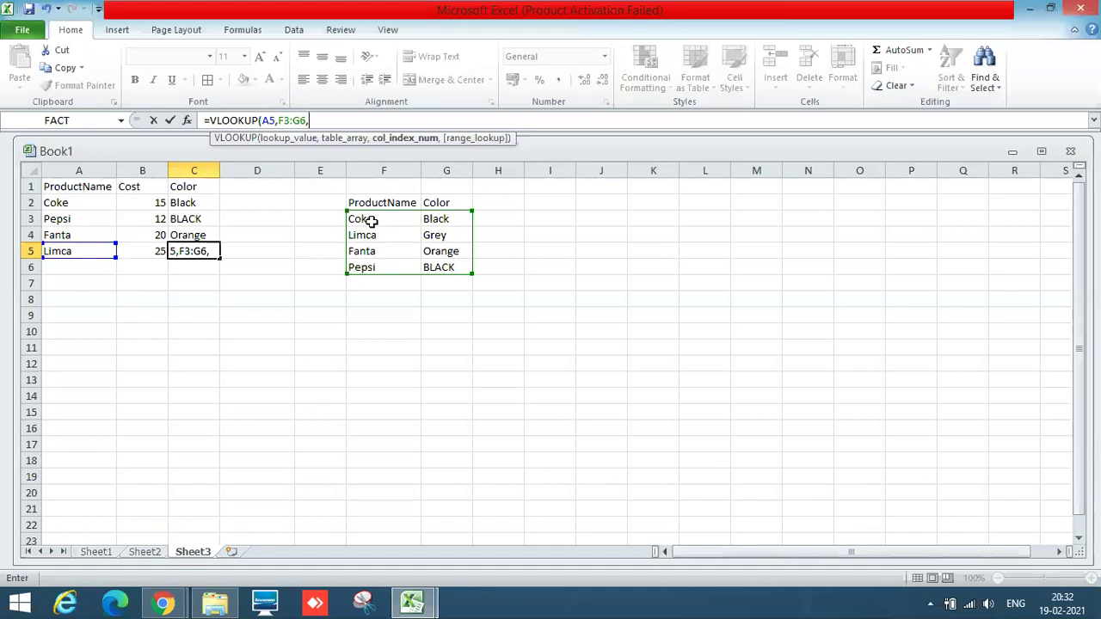
pyautogui.write('2,False)')
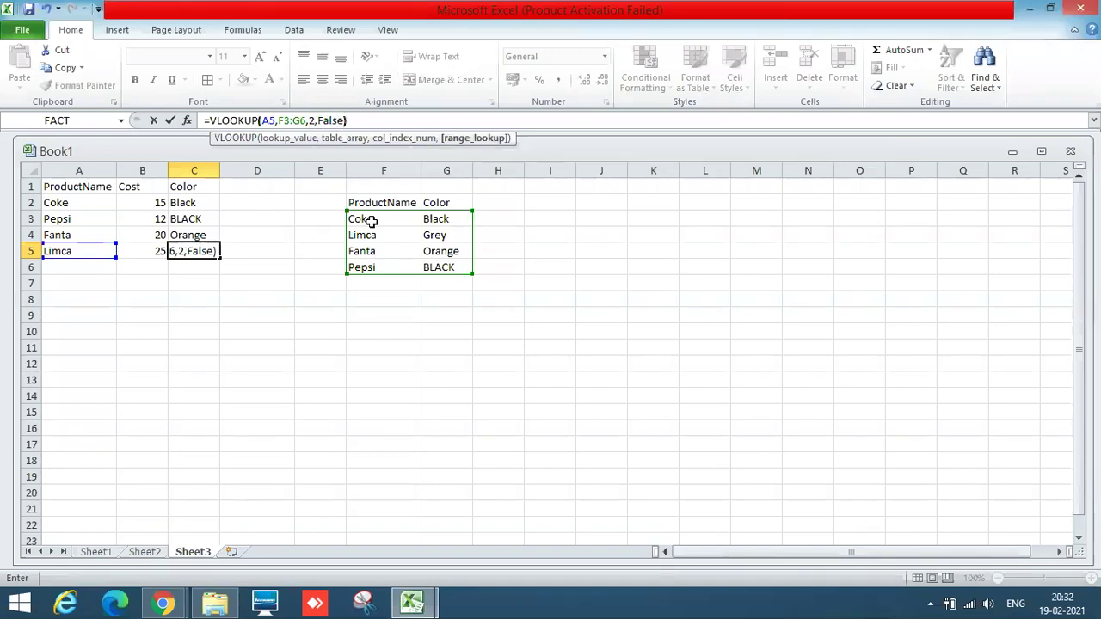
pyautogui.press('Return')
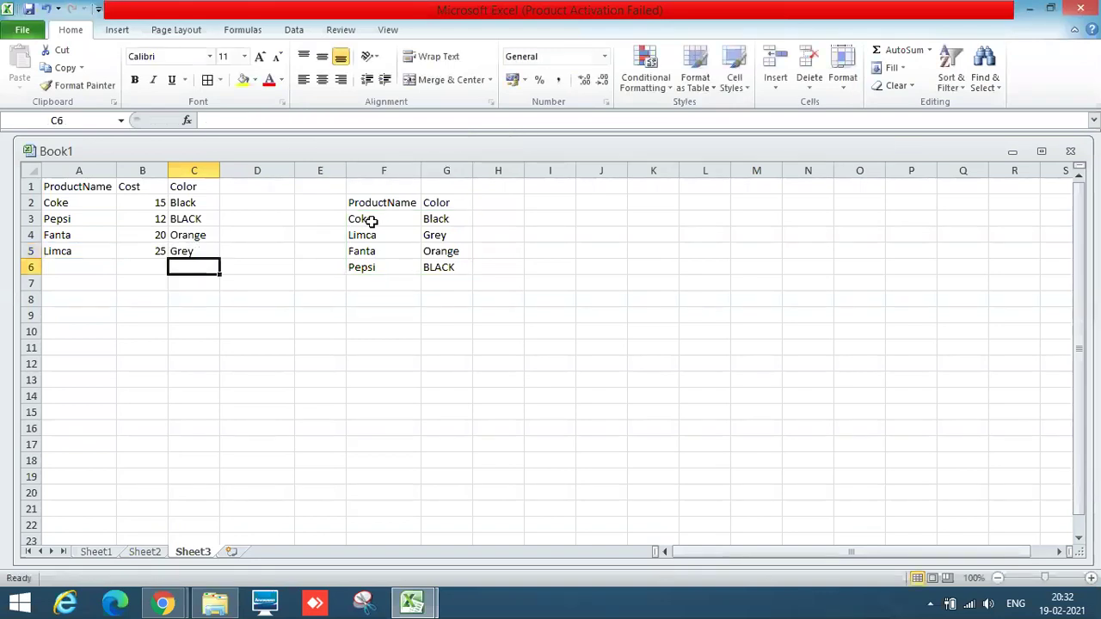
# Review the VLOOKUP formulas in the Color column cell by cell, ending on Limca's in C5
pyautogui.press('Down')
pyautogui.press('Up')
pyautogui.press('Up')
pyautogui.press('Up')
pyautogui.press('Up')
pyautogui.press('Up')
pyautogui.press('Down')
pyautogui.press('Down')
pyautogui.press('Down')
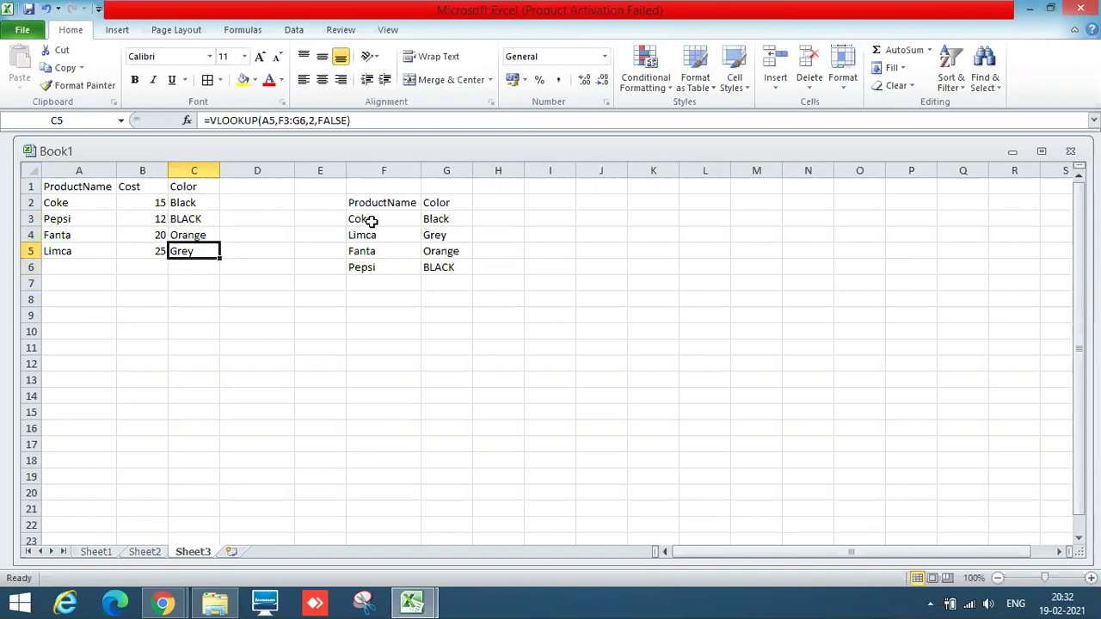
# Examine the full lookup range F3:G6 by extending a selection row by row from Coke through Pepsi
pyautogui.click(368, 268)
pyautogui.press('Up')
pyautogui.press('Up')
pyautogui.press('Up')
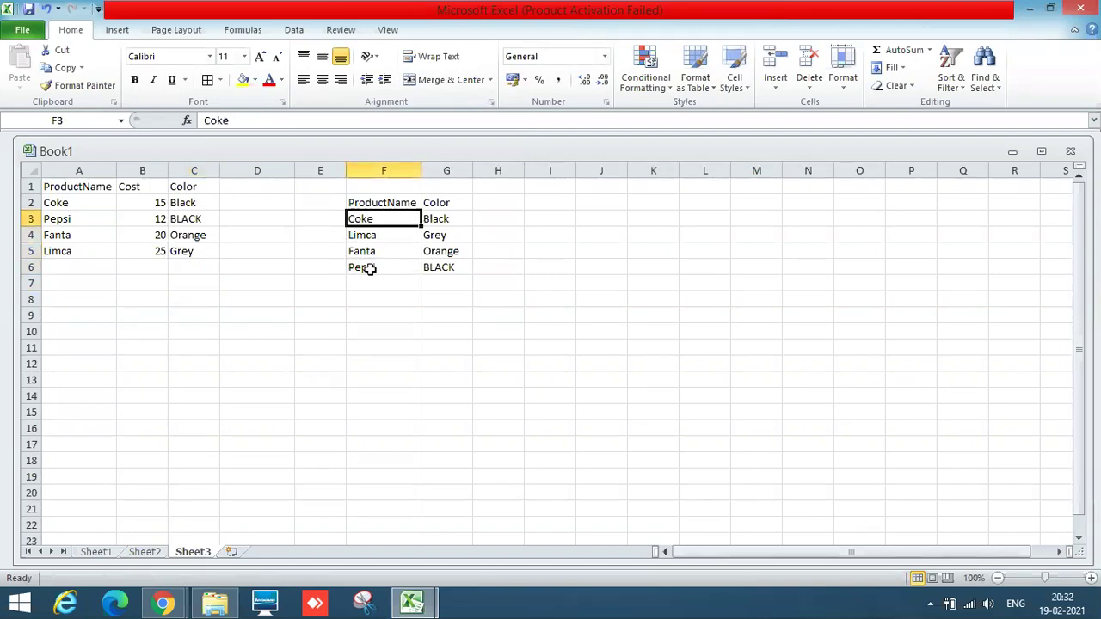
pyautogui.hotkey('shift', 'Right')
pyautogui.hotkey('shift', 'Down')
pyautogui.hotkey('shift', 'Down')
pyautogui.hotkey('shift', 'Down')
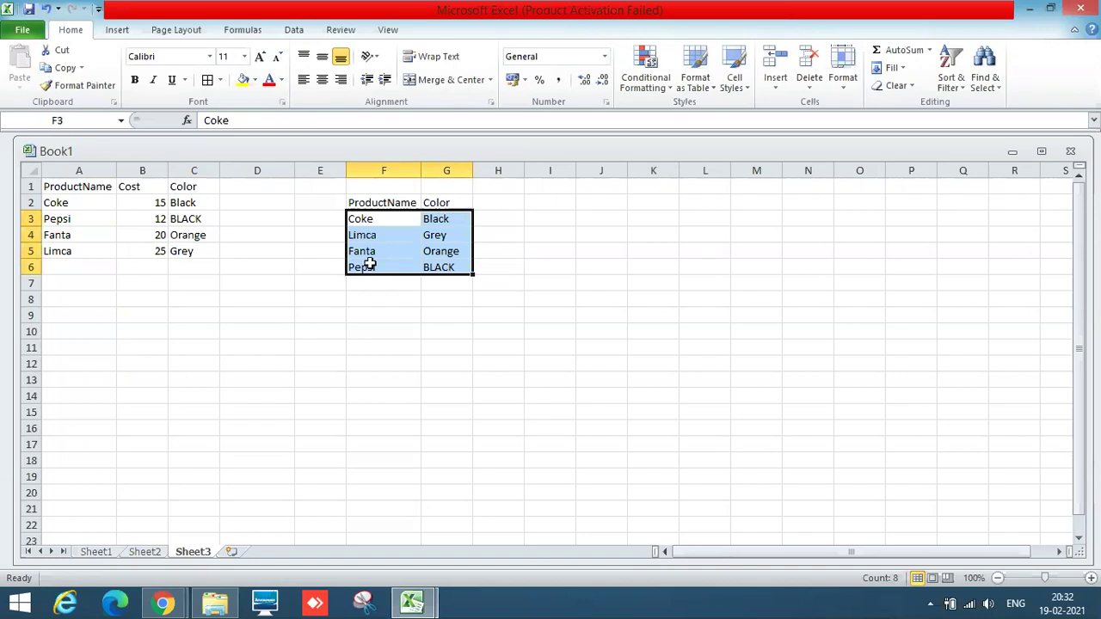
pyautogui.click(365, 221)
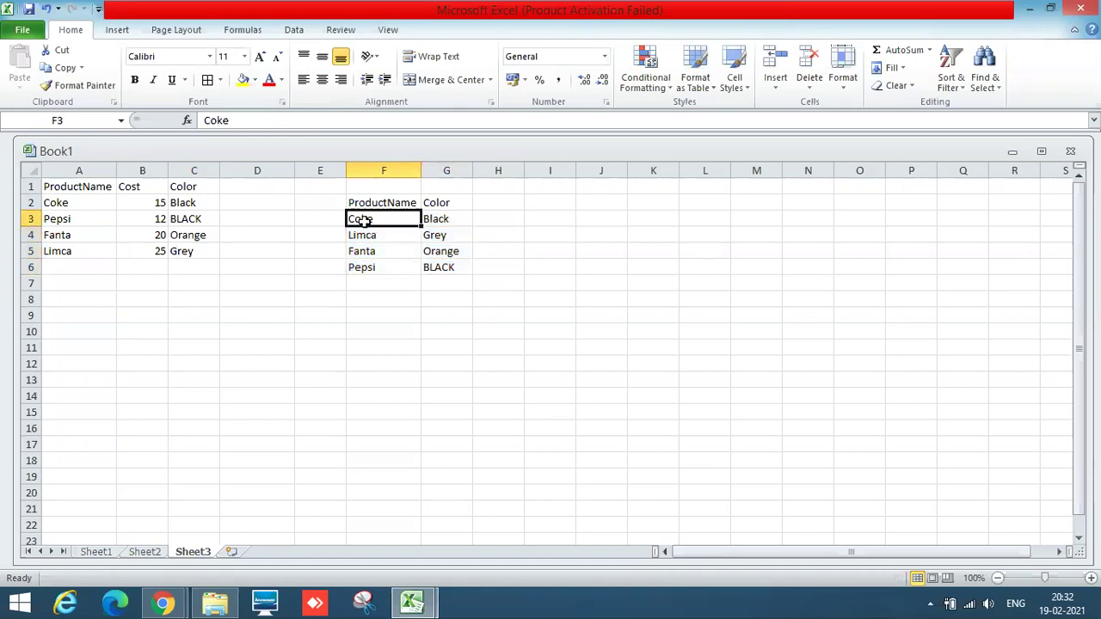
pyautogui.press('Right')
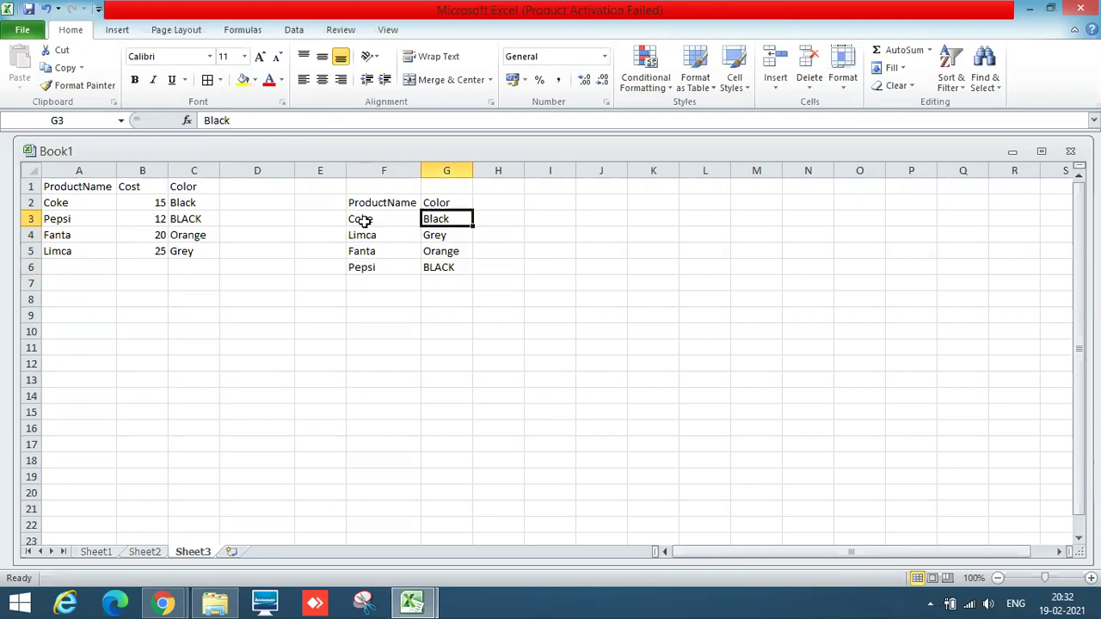
pyautogui.press('Left')
pyautogui.hotkey('shift', 'Right')
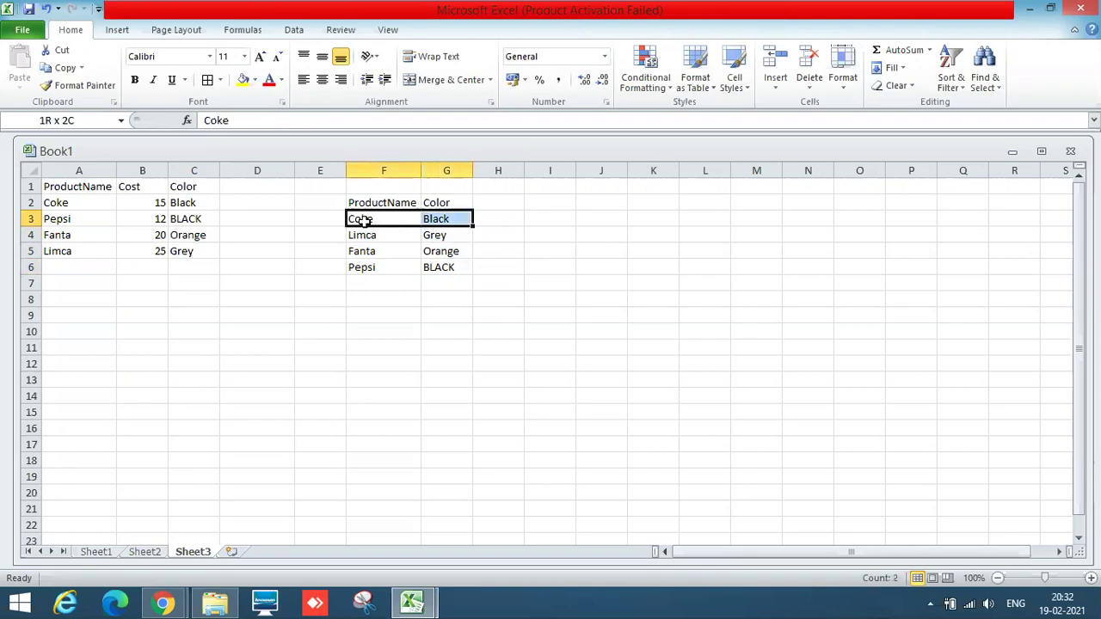
pyautogui.hotkey('shift', 'Down')
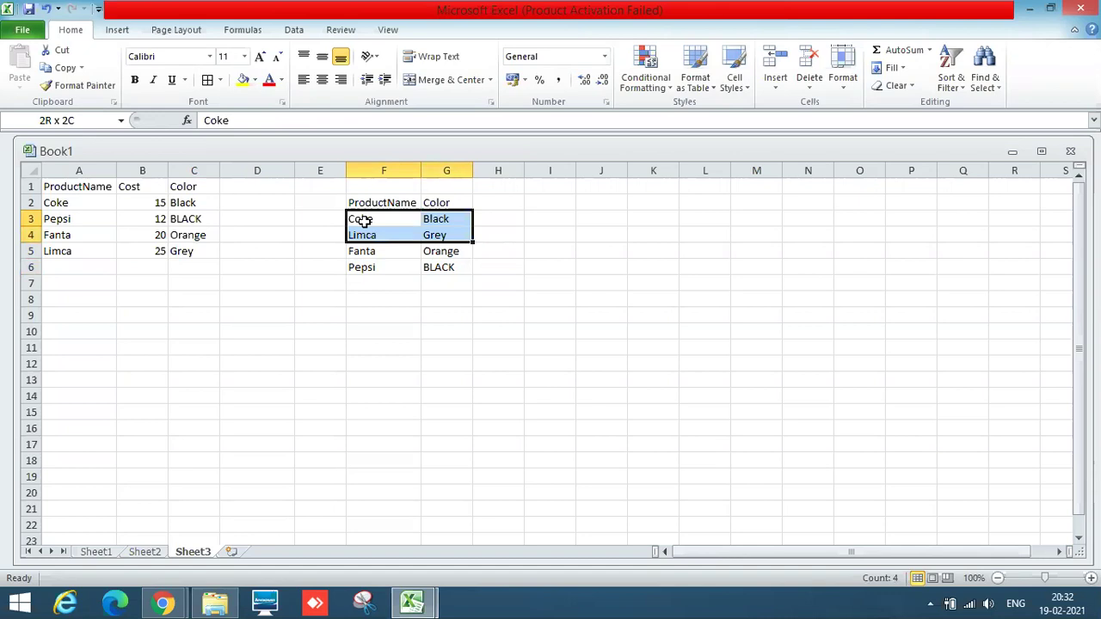
pyautogui.hotkey('shift', 'Down')
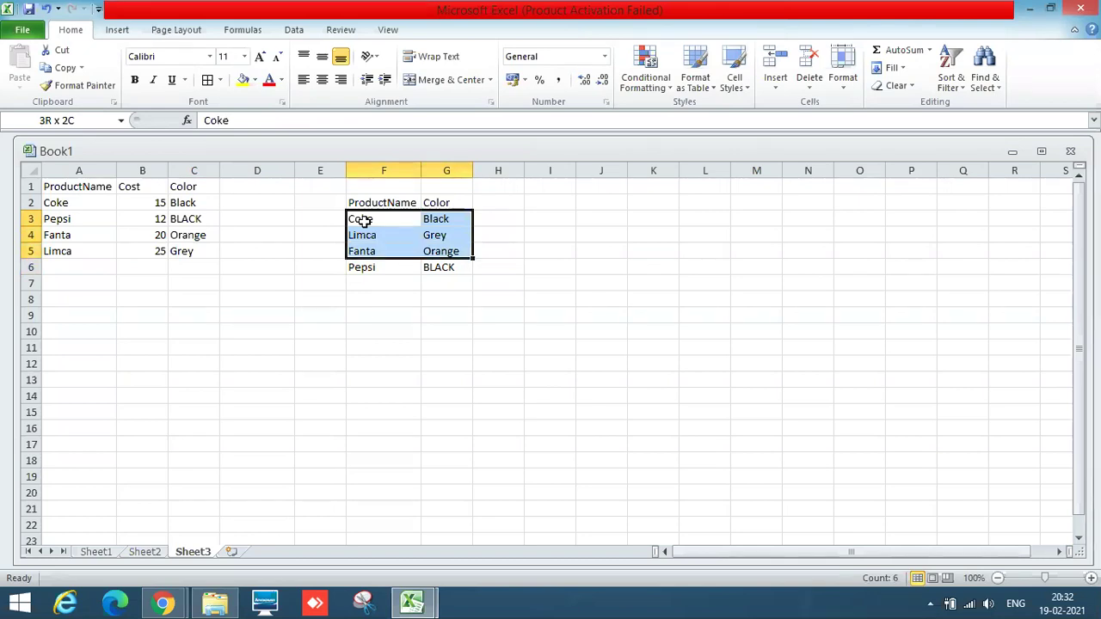
pyautogui.hotkey('shift', 'Down')
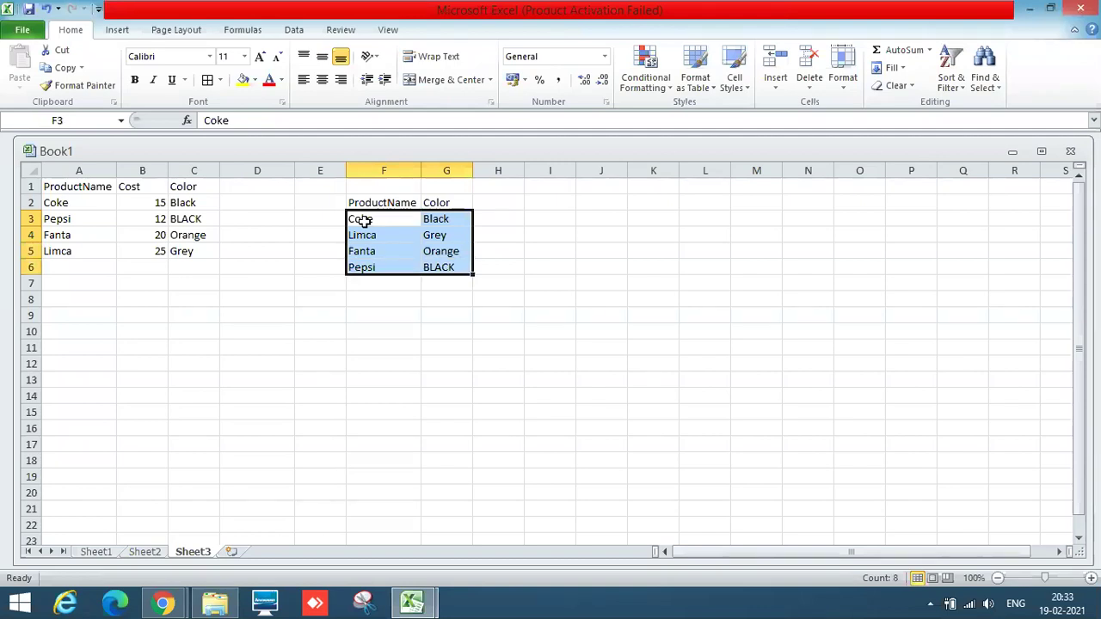
# Select F6:G9 to inspect the shifted table range that starts at Pepsi
pyautogui.click(370, 268)
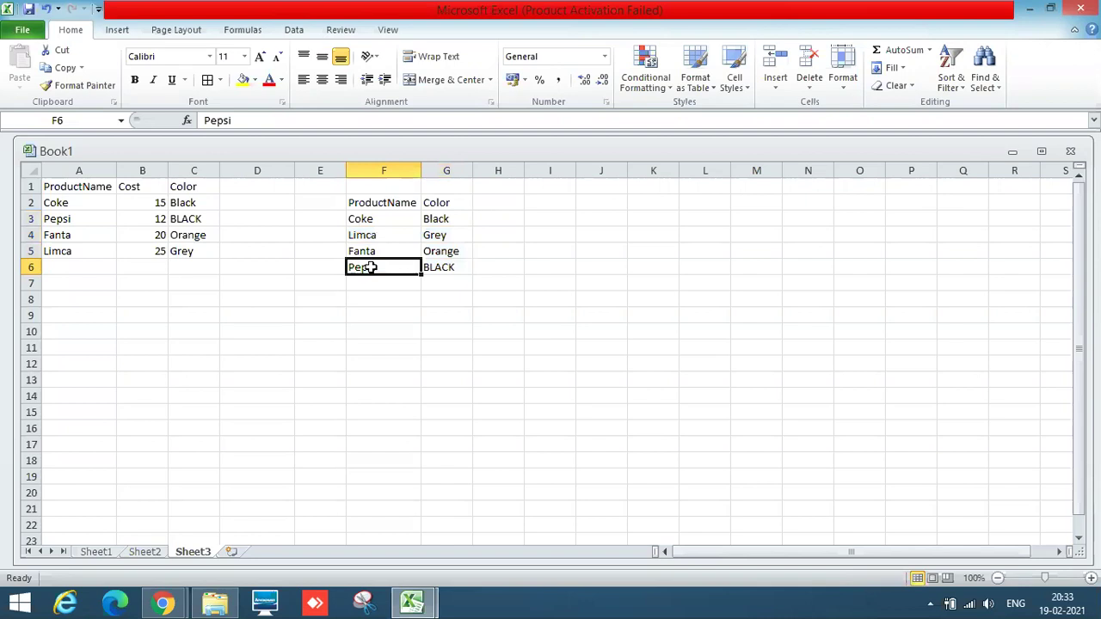
pyautogui.hotkey('shift', 'Down')
pyautogui.hotkey('shift', 'Down')
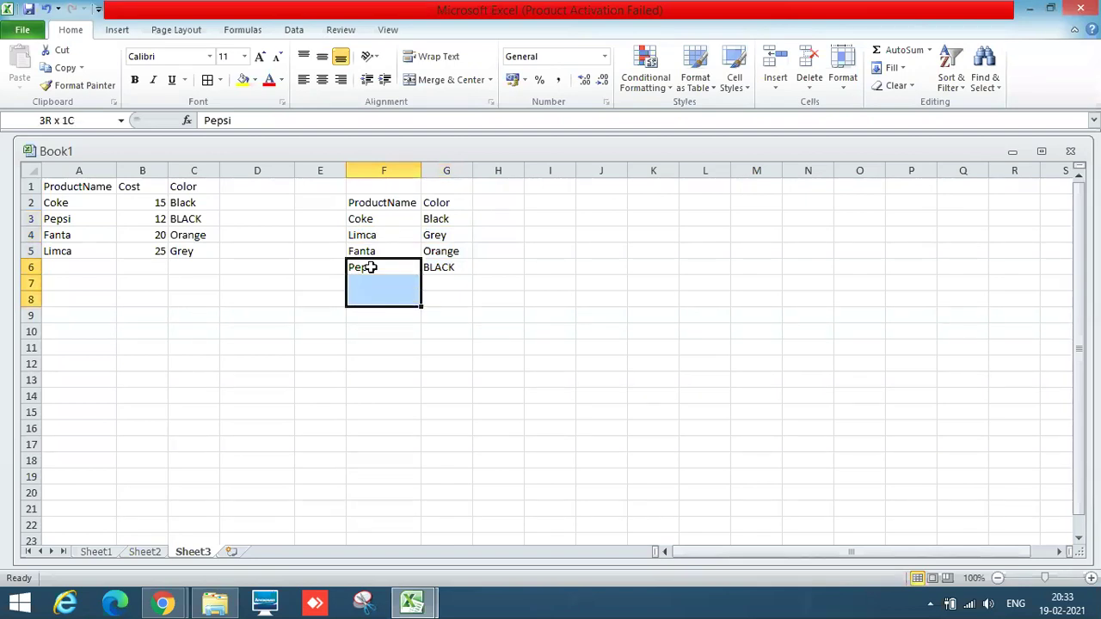
pyautogui.hotkey('shift', 'Right')
pyautogui.hotkey('shift', 'Down')
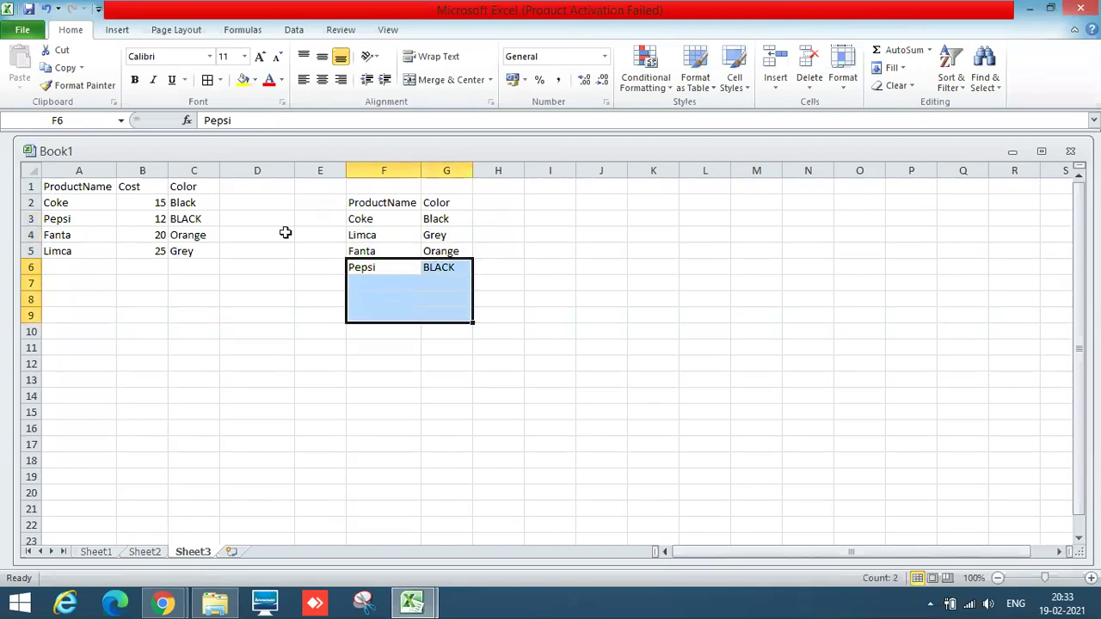
# Highlight the table range F3:G6 inside the C5 formula for inspection, and leave the formula as it is
pyautogui.click(191, 252)
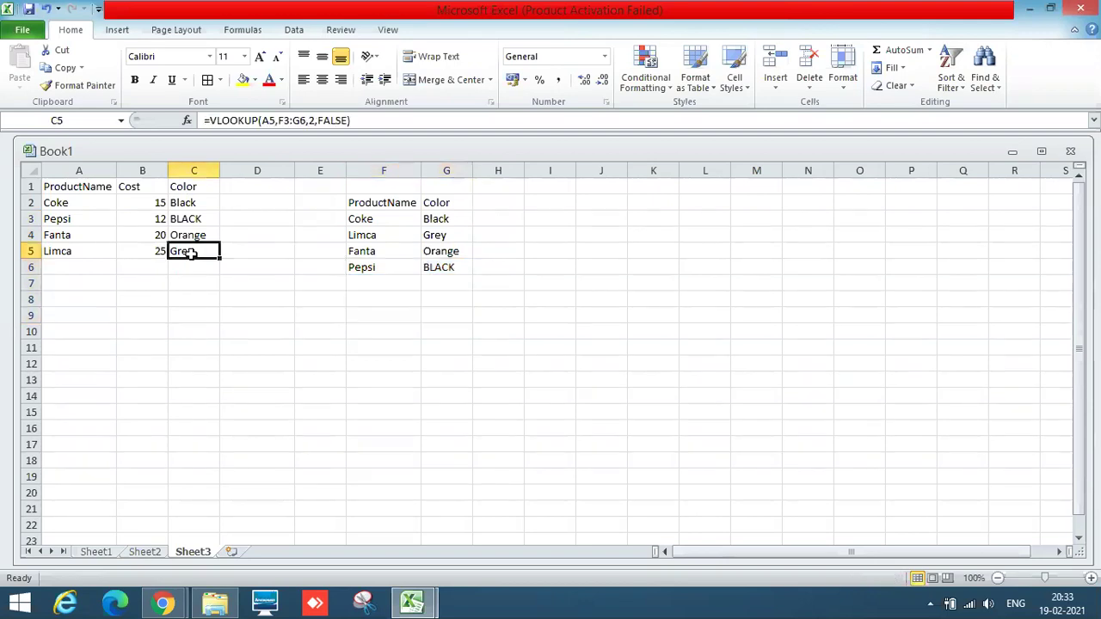
pyautogui.click(279, 121)
pyautogui.hotkey('shift', 'Right')
pyautogui.hotkey('shift', 'Right')
pyautogui.hotkey('shift', 'Right')
pyautogui.hotkey('shift', 'Right')
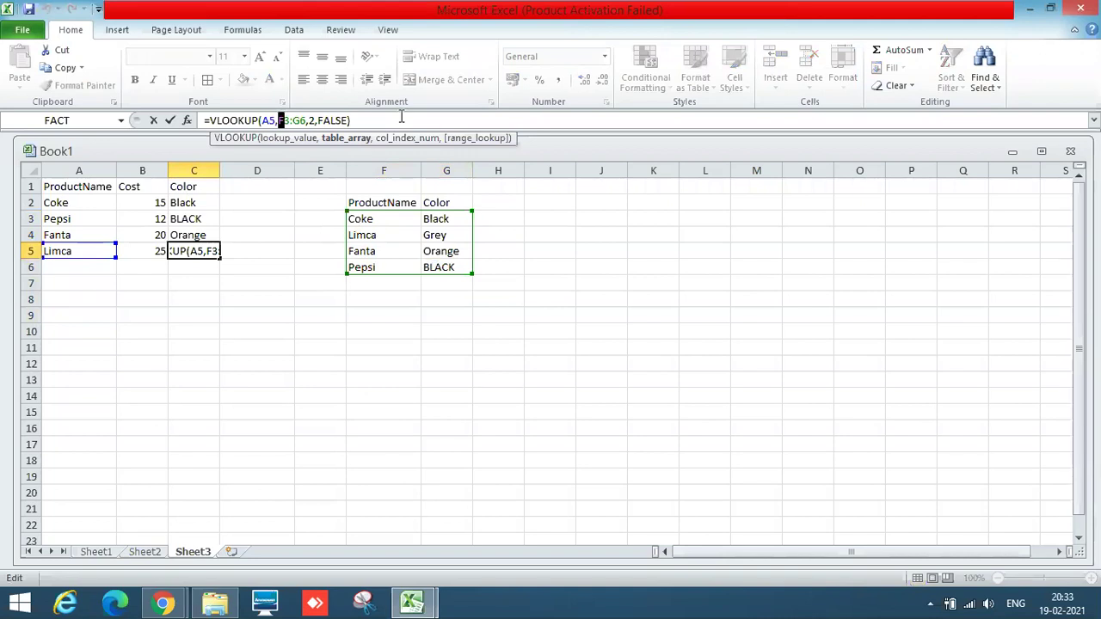
pyautogui.hotkey('shift', 'Right')
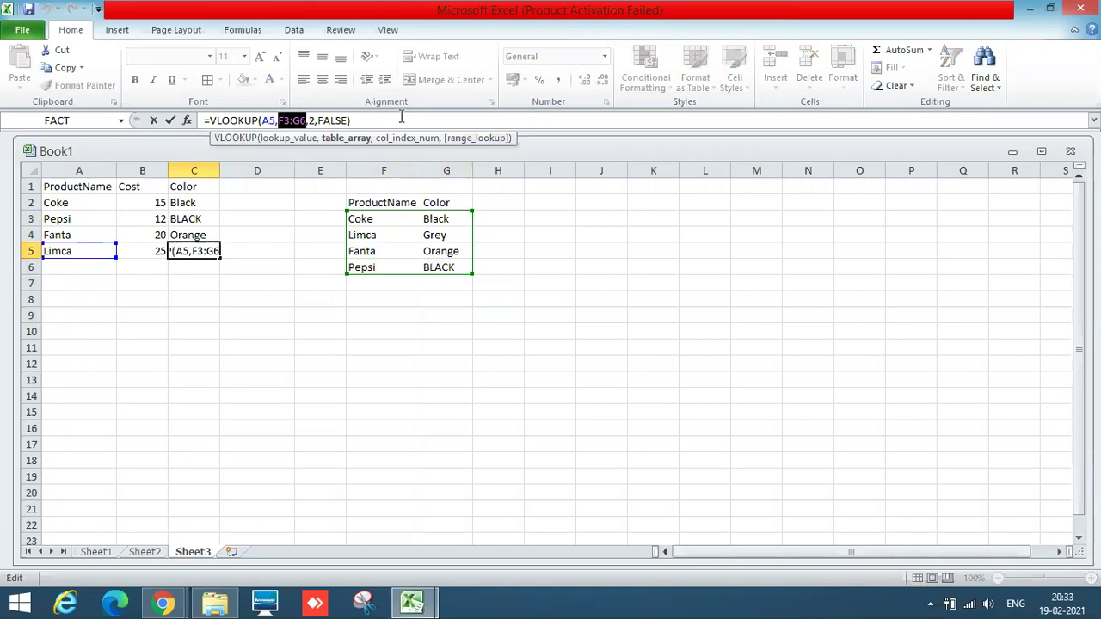
pyautogui.click(258, 286)
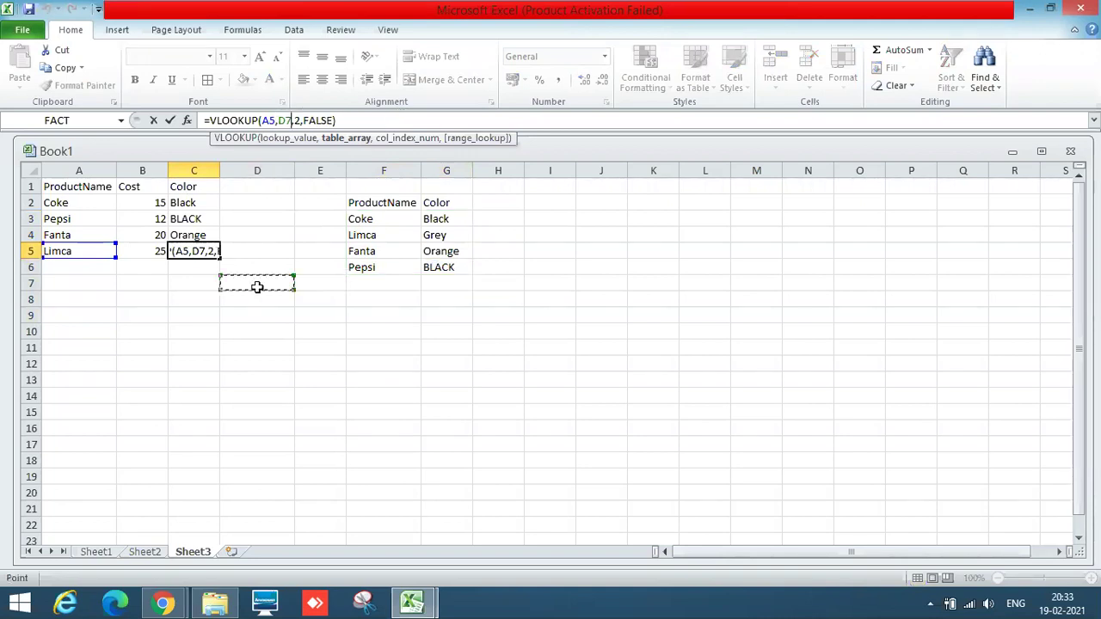
pyautogui.hotkey('ctrl', 'z')
pyautogui.press('Return')
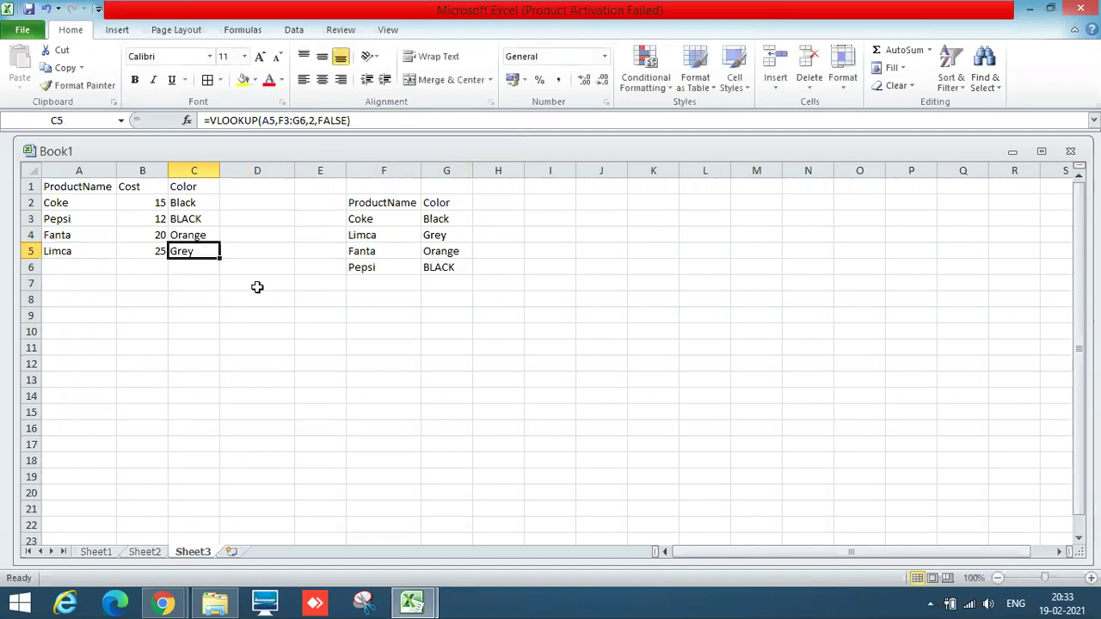
# Auto-fit the width of the Cost column and save the workbook to the Desktop as Book1
pyautogui.click(202, 311)
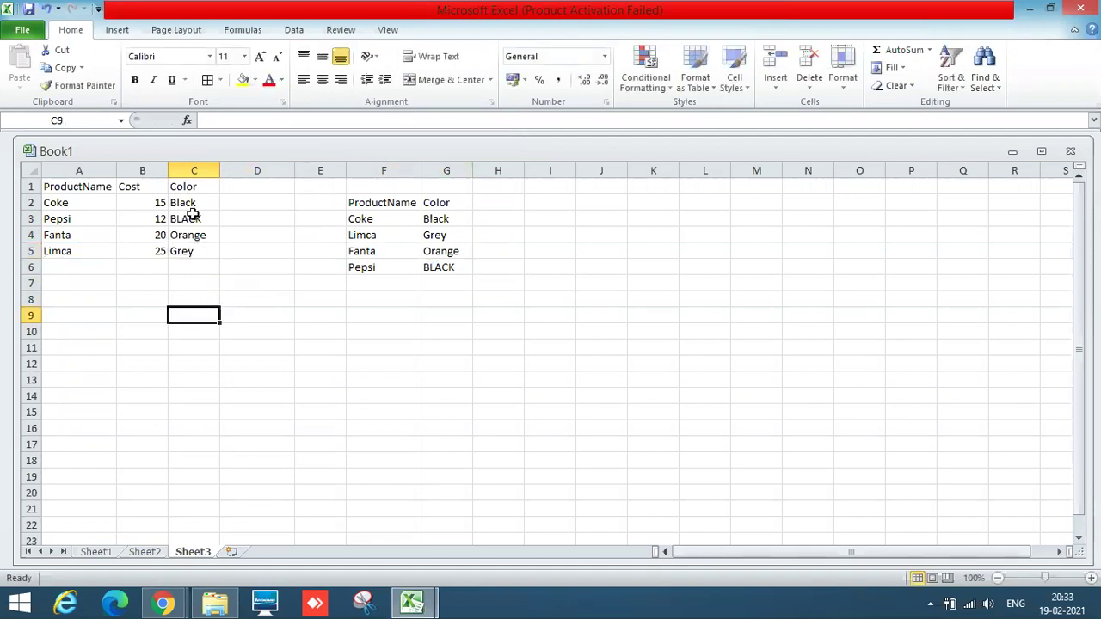
pyautogui.doubleClick(168, 170)
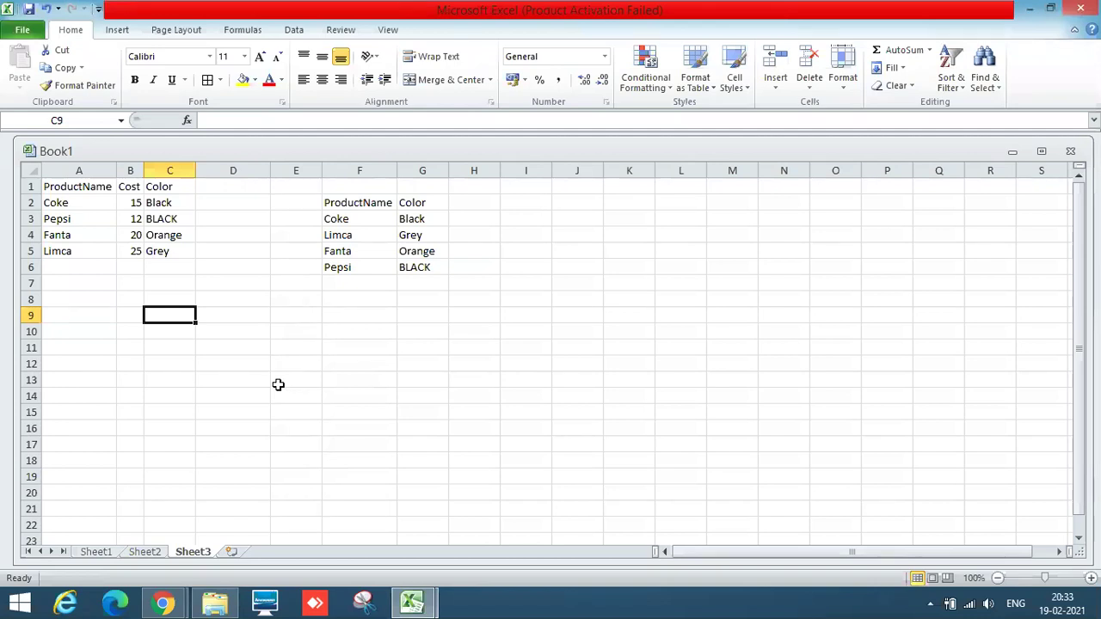
pyautogui.click(29, 9)
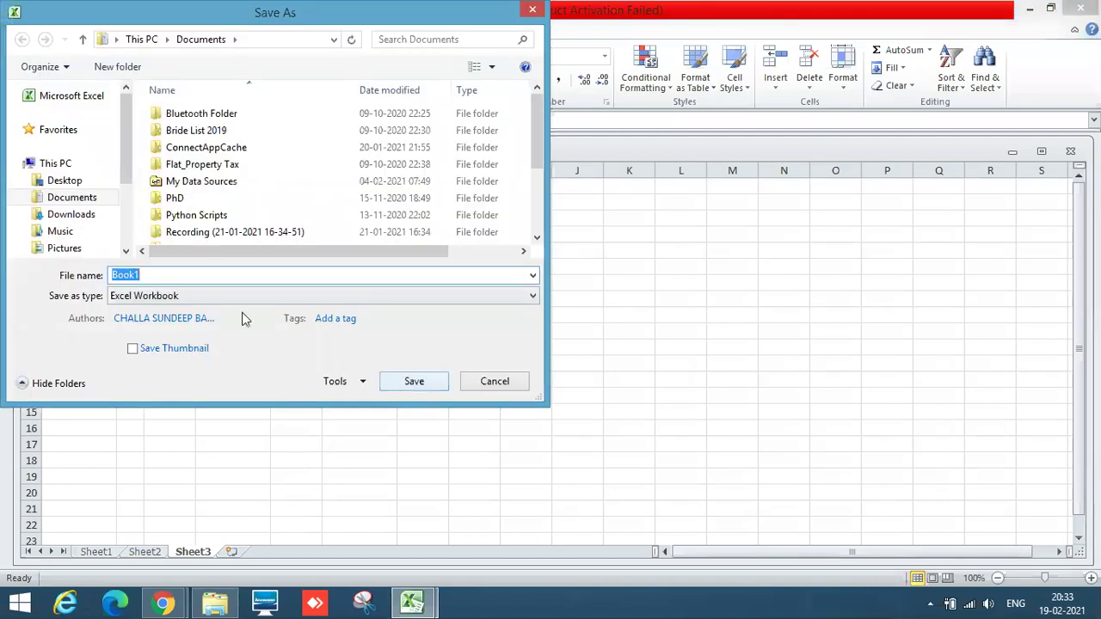
pyautogui.click(58, 180)
pyautogui.click(406, 382)
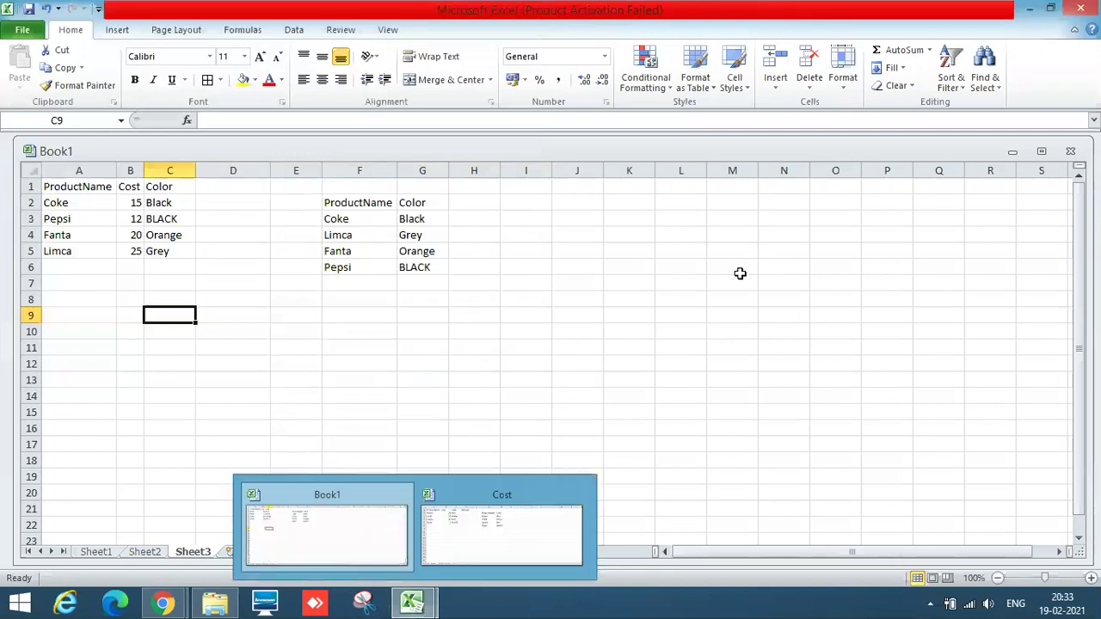
# Open the Cool Drinks workbook from the desktop and switch to the Cost workbook
pyautogui.click(1030, 10)
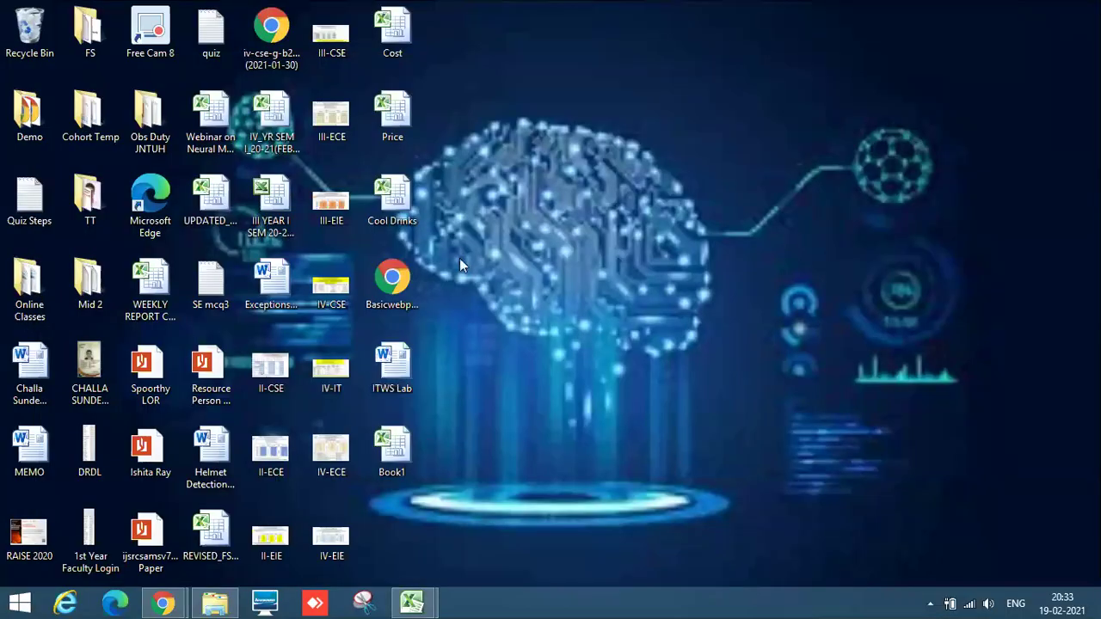
pyautogui.doubleClick(400, 205)
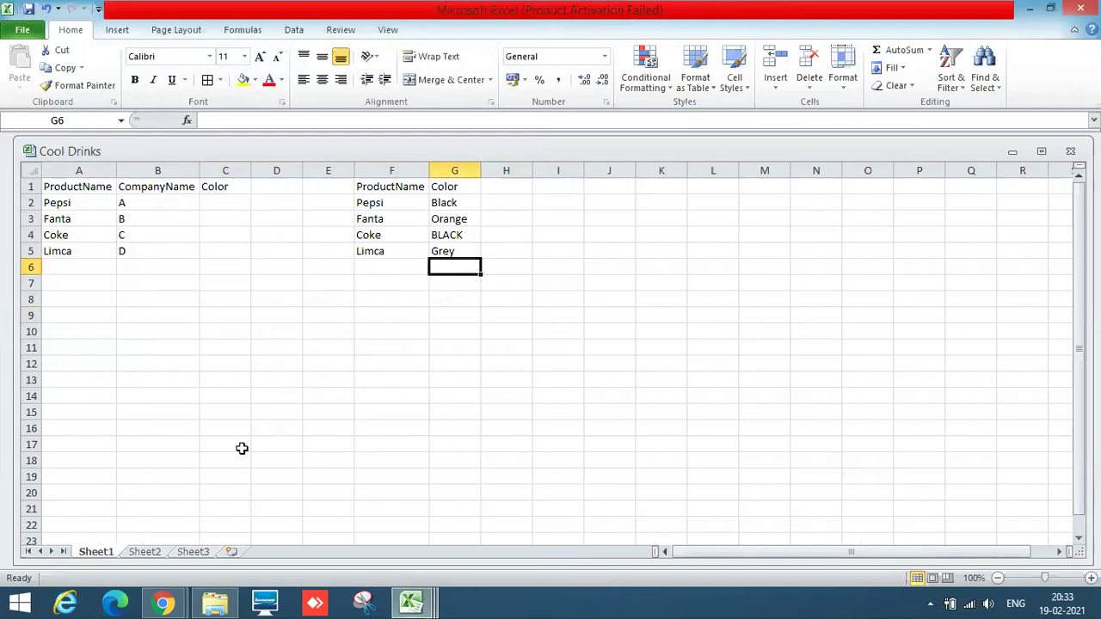
pyautogui.moveTo(417, 607)
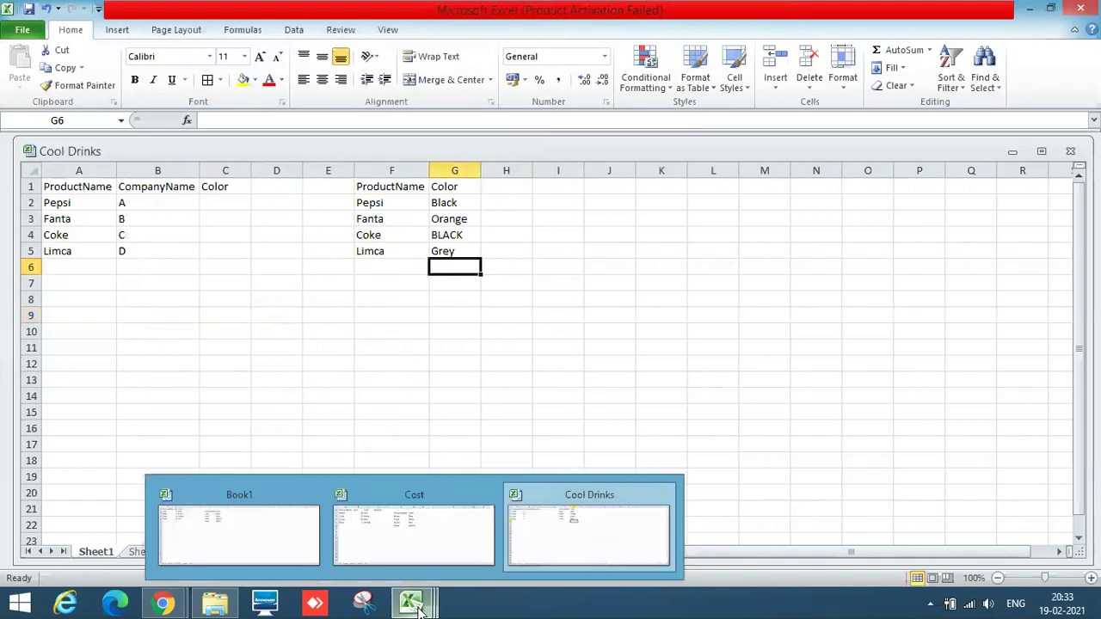
pyautogui.click(413, 519)
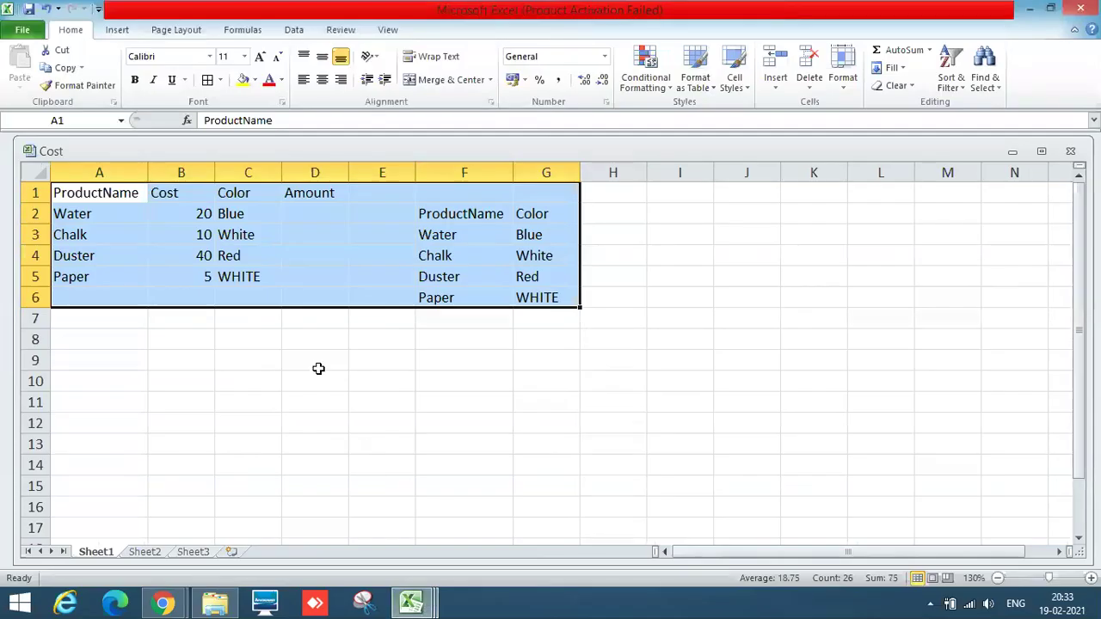
# Close the Cost workbook and switch to the Book1 workbook
pyautogui.moveTo(416, 607)
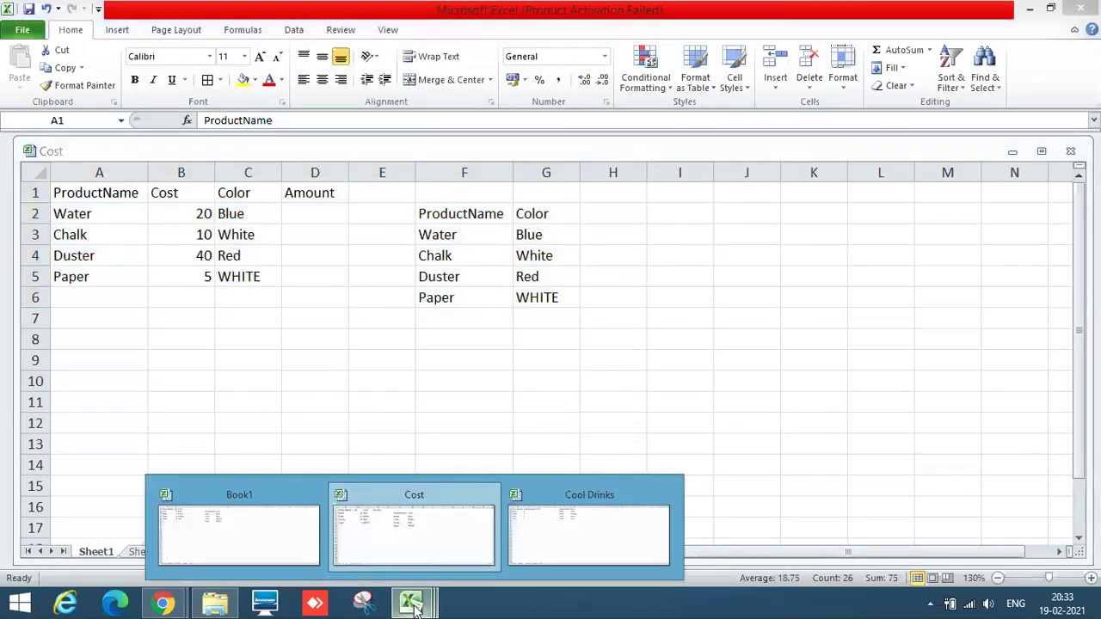
pyautogui.click(489, 497)
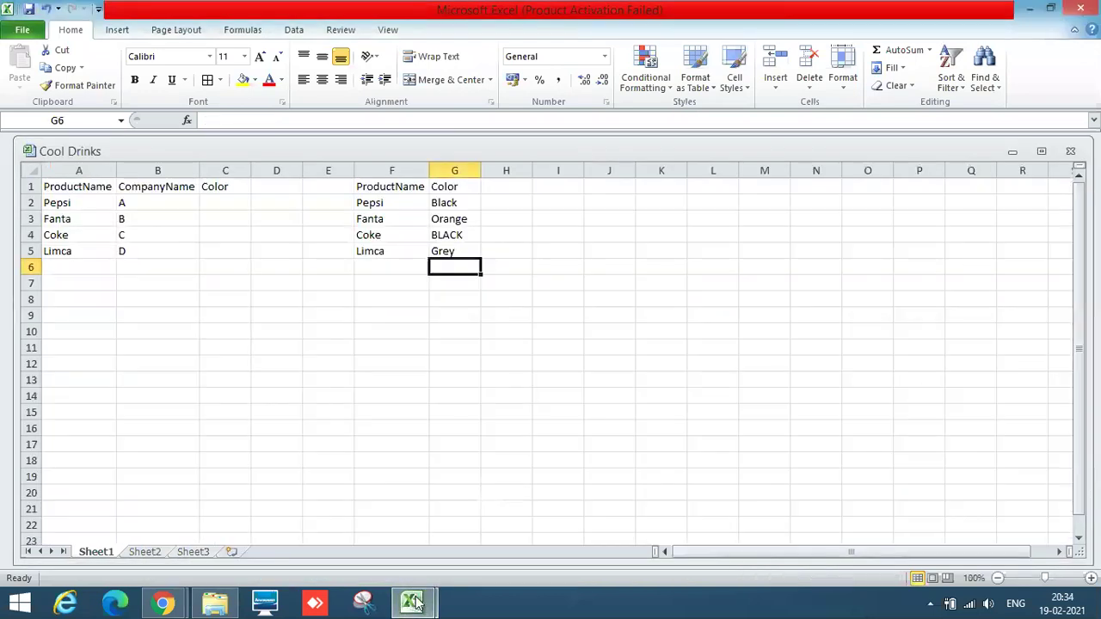
pyautogui.click(508, 511)
pyautogui.moveTo(413, 605)
pyautogui.click(322, 529)
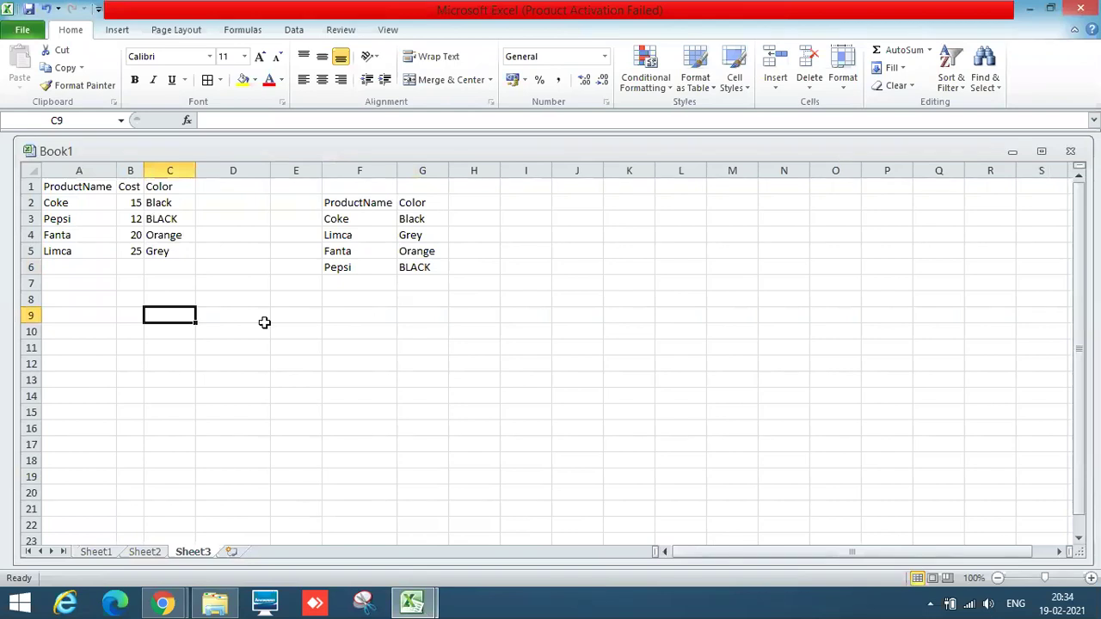
# Delete the Cost column from Sheet3 of Book1
pyautogui.rightClick(135, 166)
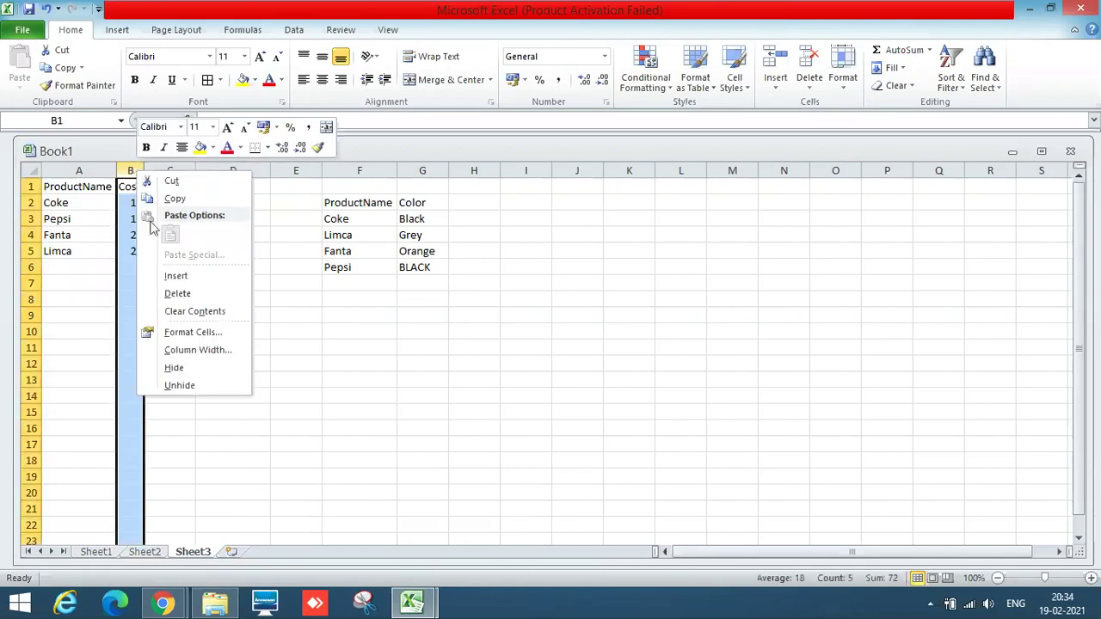
pyautogui.click(176, 294)
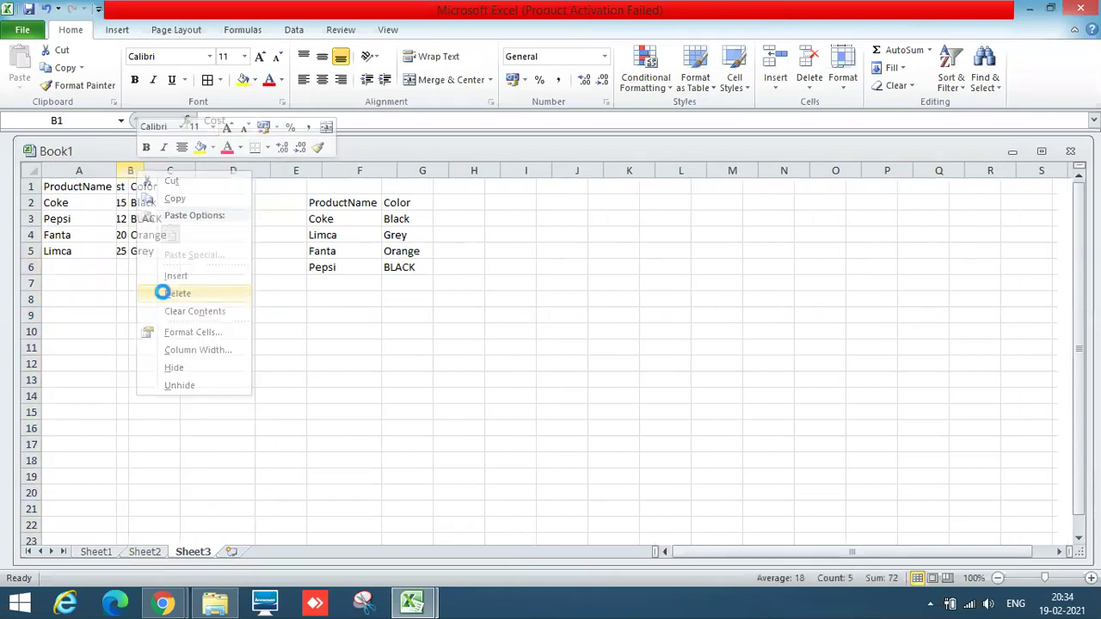
pyautogui.click(178, 273)
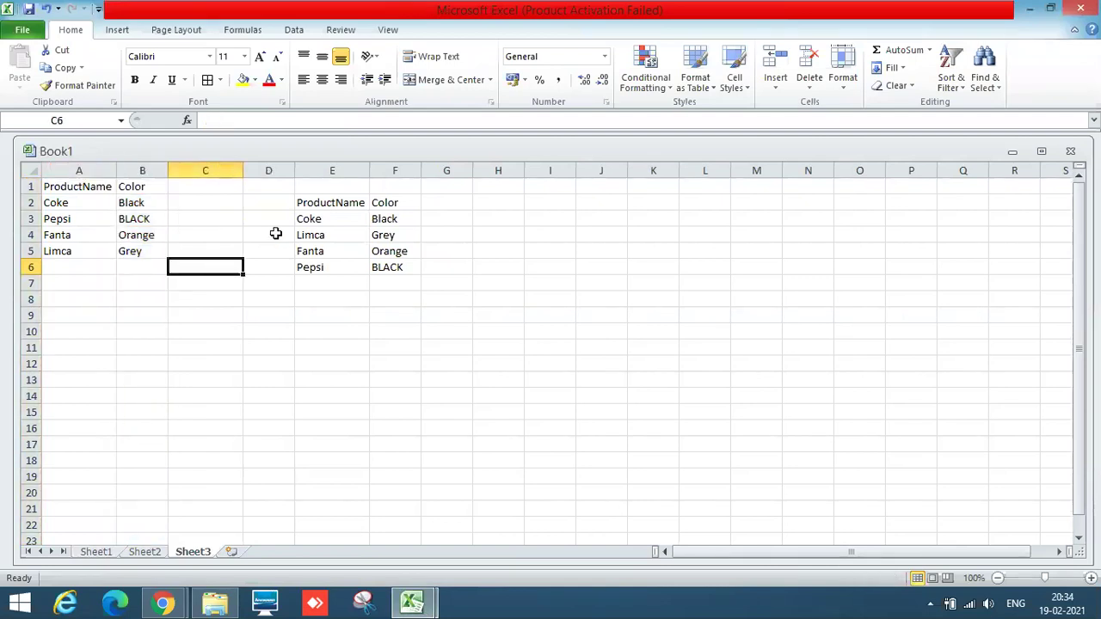
# Clear the ProductName and Color lookup table in E2:F6
pyautogui.click(325, 204)
pyautogui.hotkey('shift', 'Right')
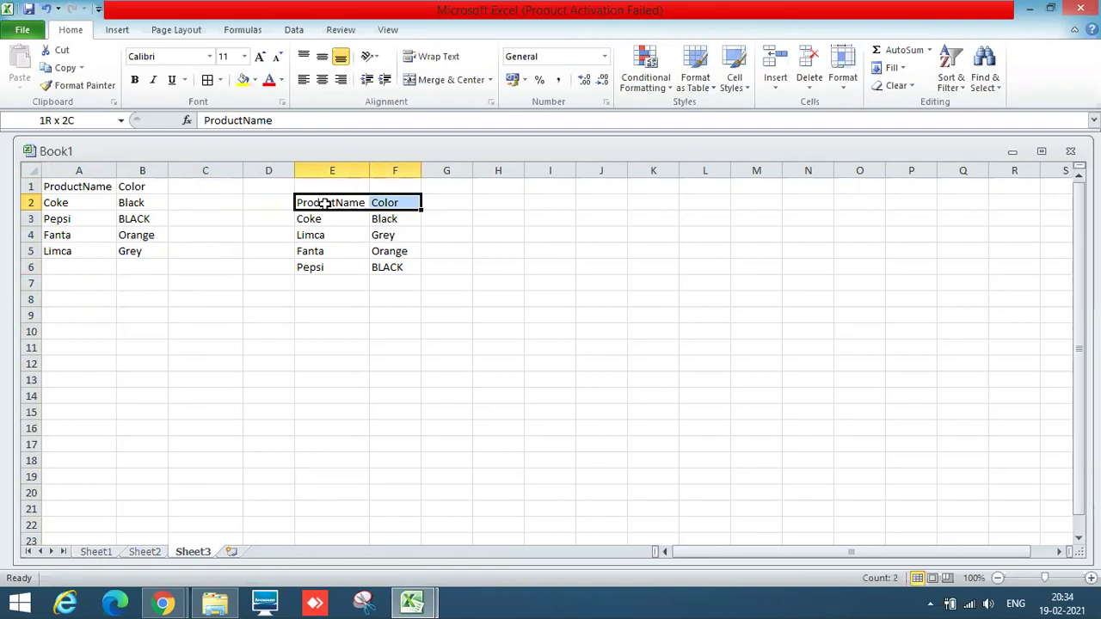
pyautogui.hotkey('shift', 'Down')
pyautogui.hotkey('shift', 'Down')
pyautogui.hotkey('shift', 'Down')
pyautogui.hotkey('shift', 'Down')
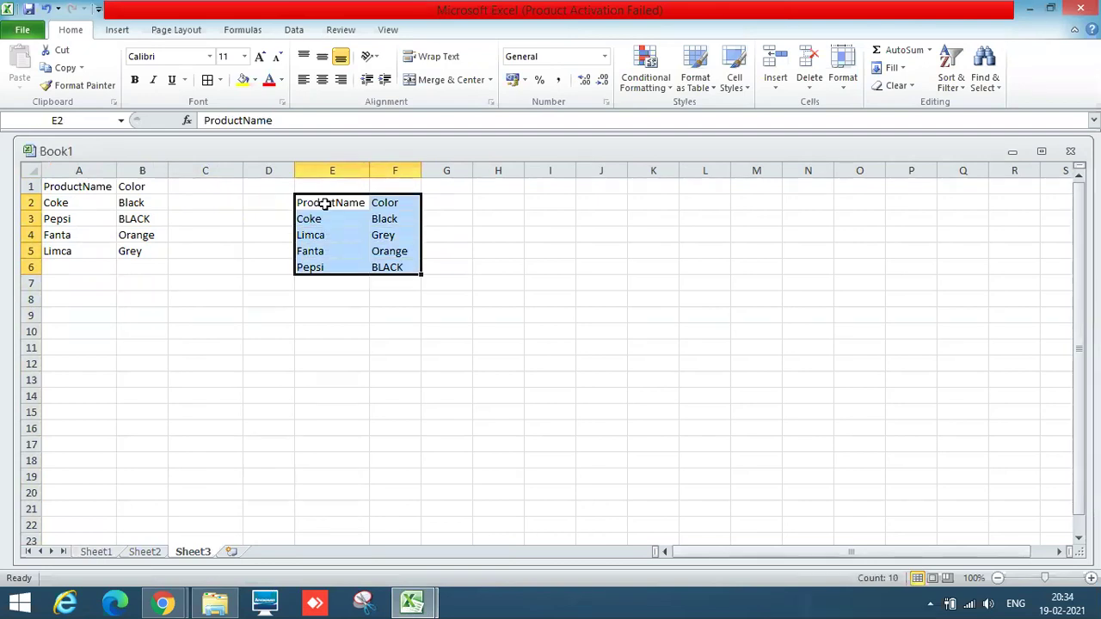
pyautogui.press('Delete')
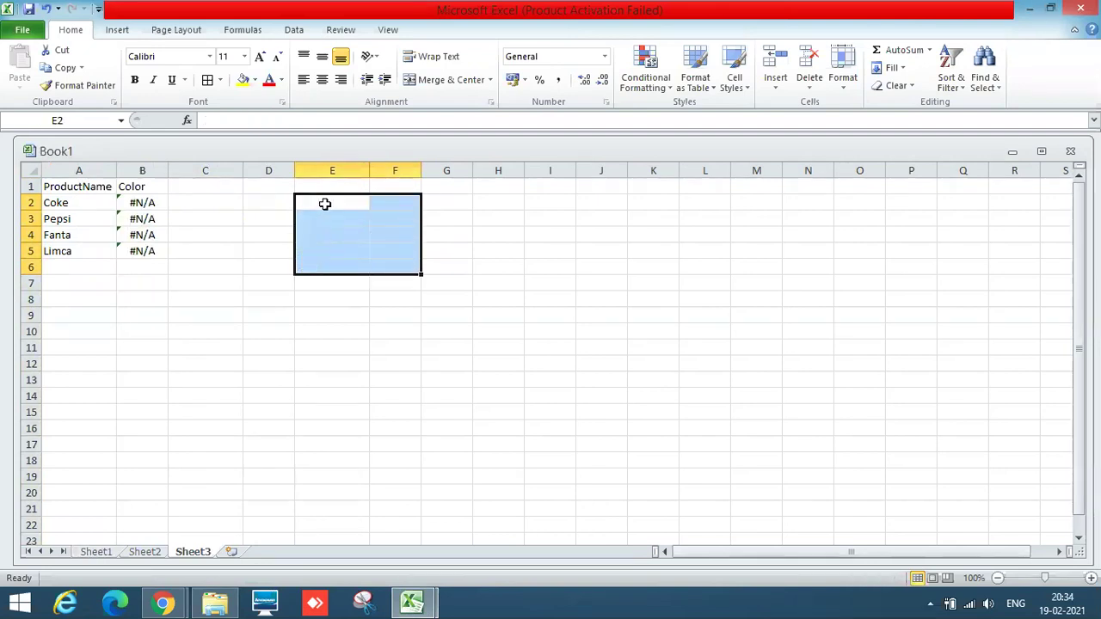
# Clear the VLOOKUP formulas from the Color cells B2:B5
pyautogui.click(144, 203)
pyautogui.hotkey('shift', 'Down')
pyautogui.hotkey('shift', 'Down')
pyautogui.hotkey('shift', 'Down')
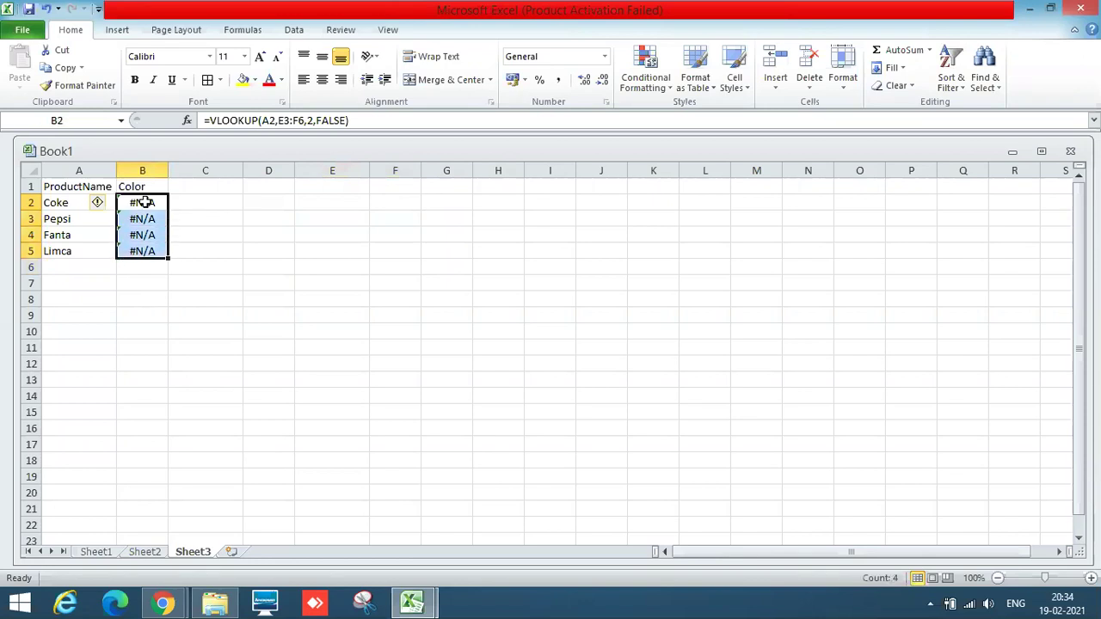
pyautogui.press('Delete')
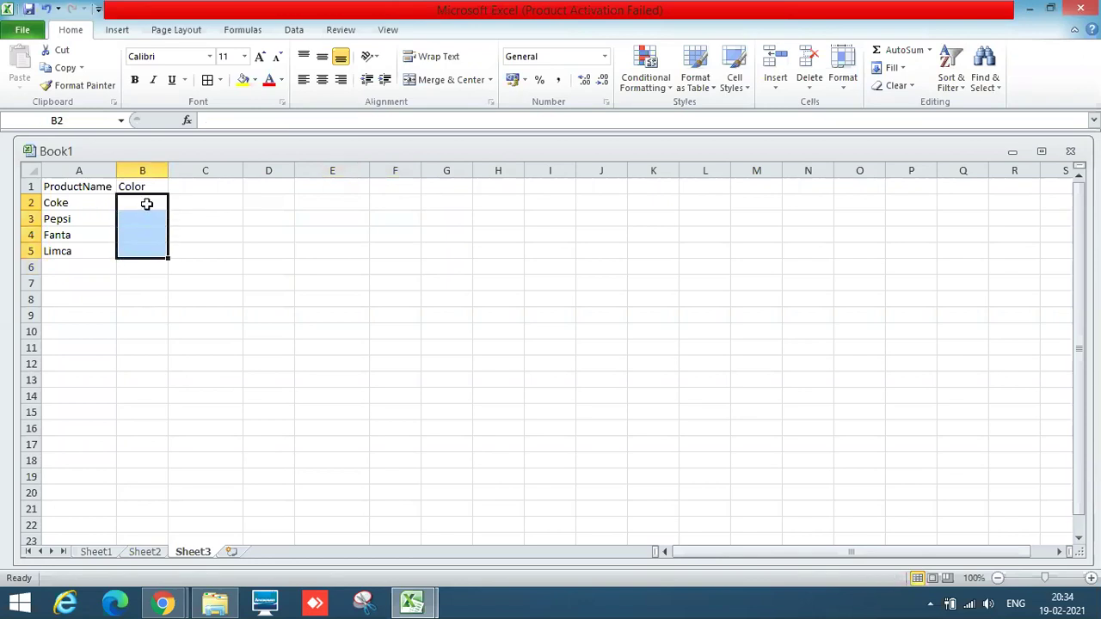
# Enter the colors Black, BLACK, Orange and Grey as plain text in B2:B5 for Coke, Pepsi, Fanta and Limca
pyautogui.click(145, 201)
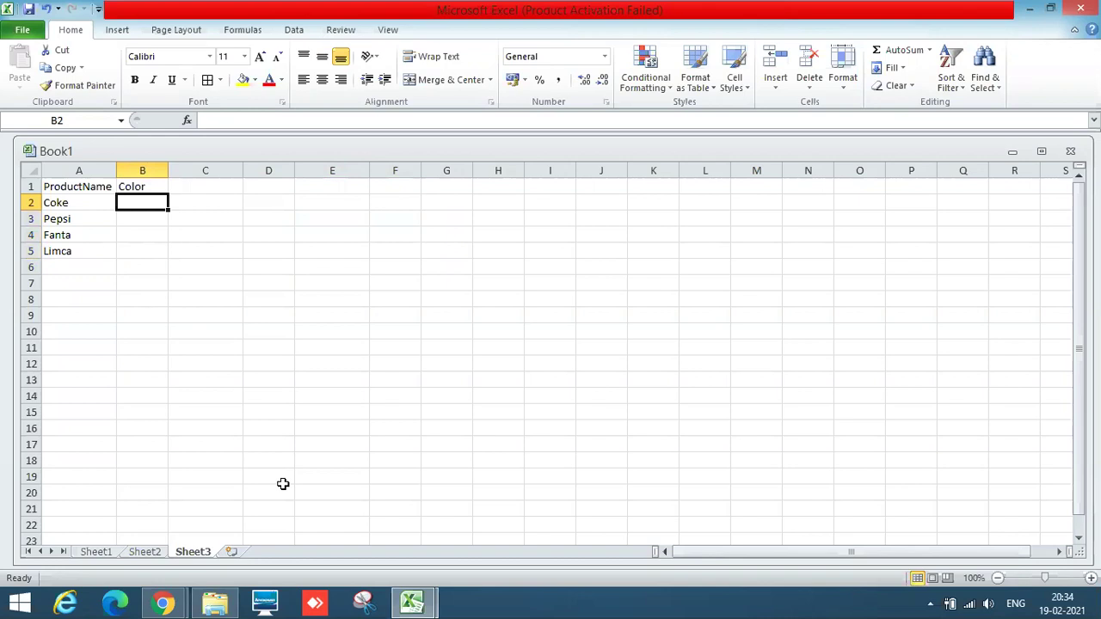
pyautogui.write('Black')
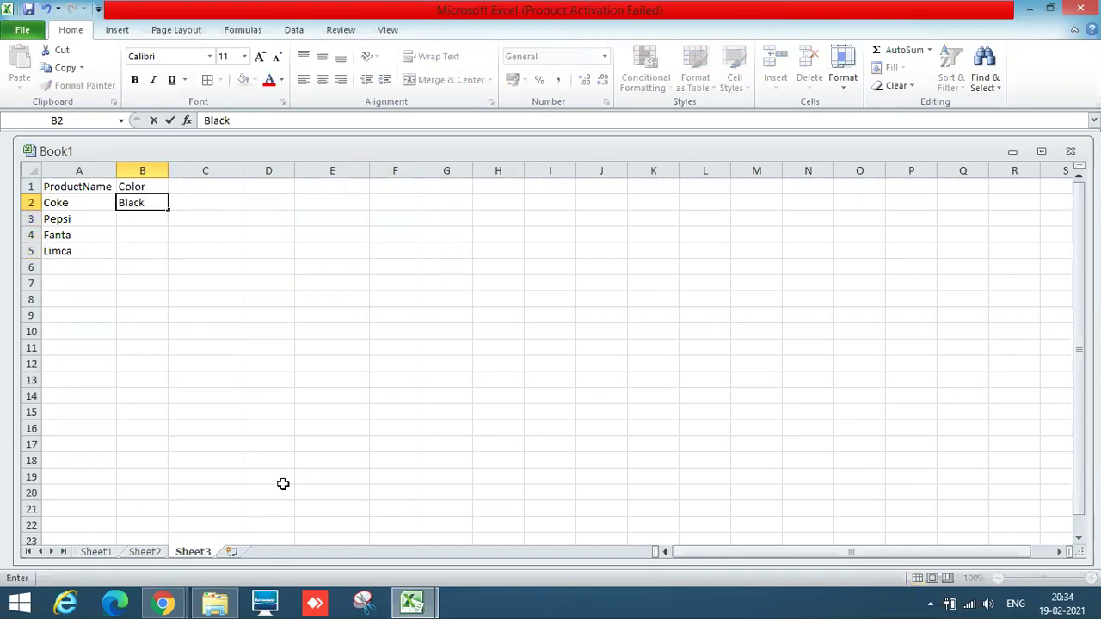
pyautogui.press('Return')
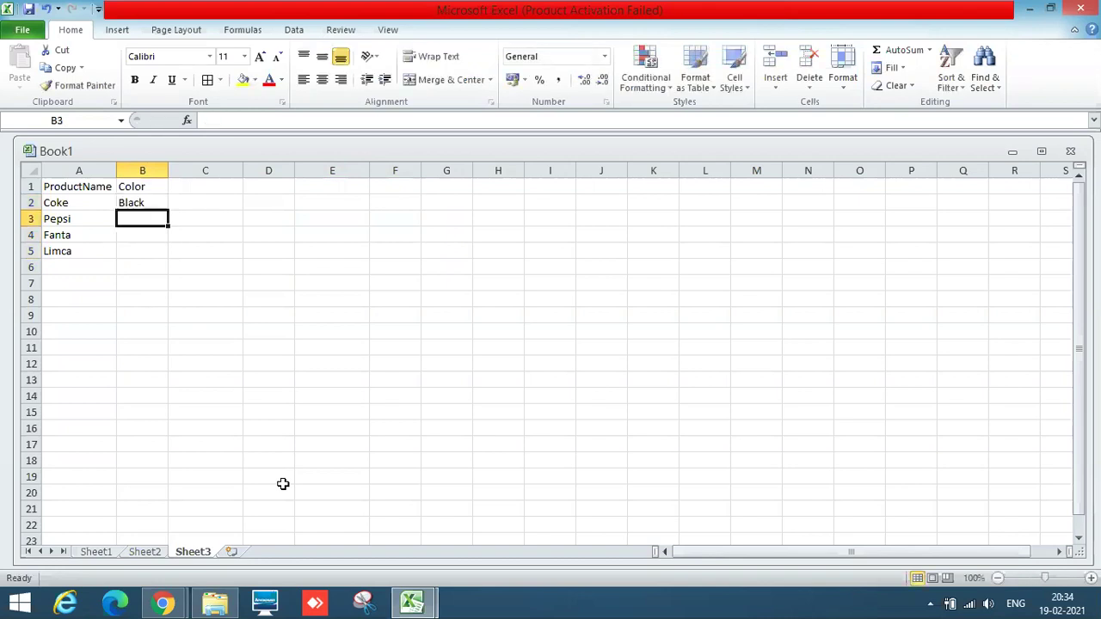
pyautogui.write('BLACK')
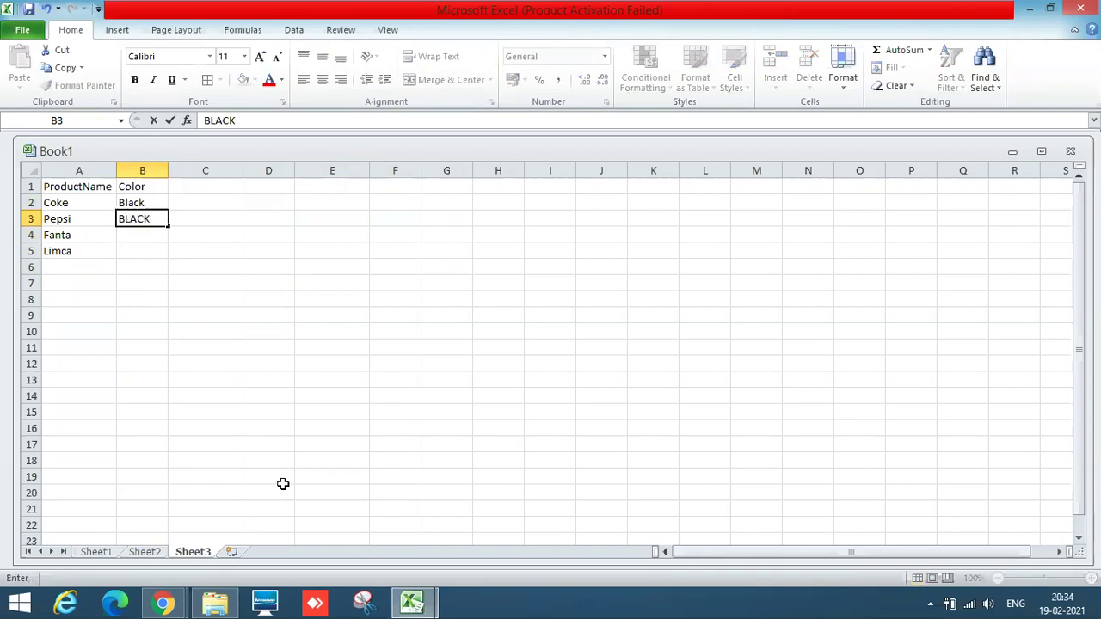
pyautogui.press('Return')
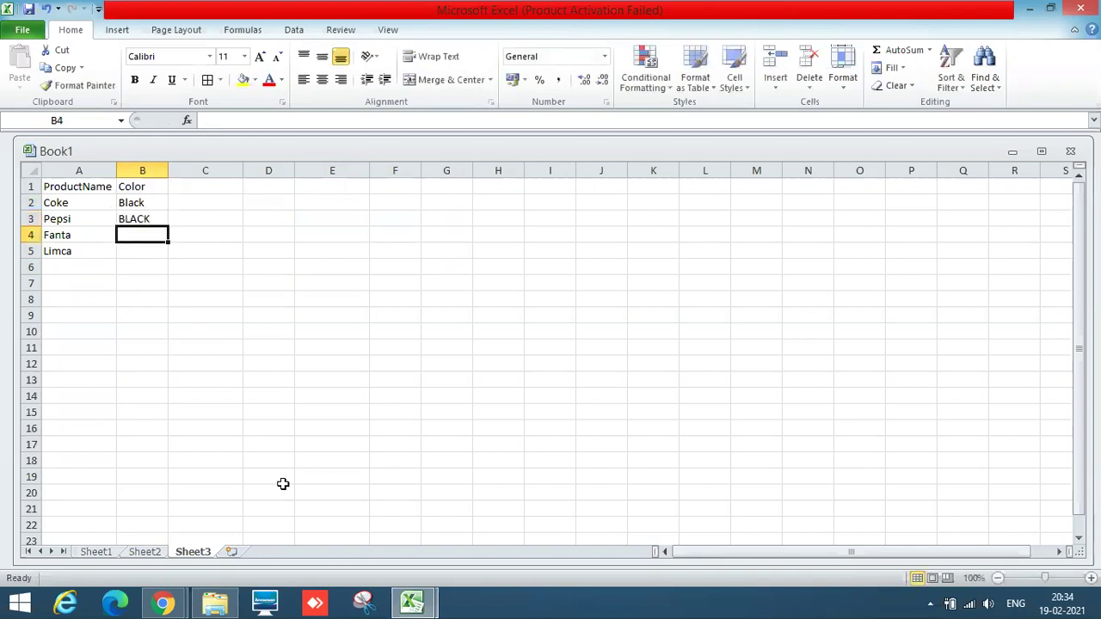
pyautogui.write('Orange')
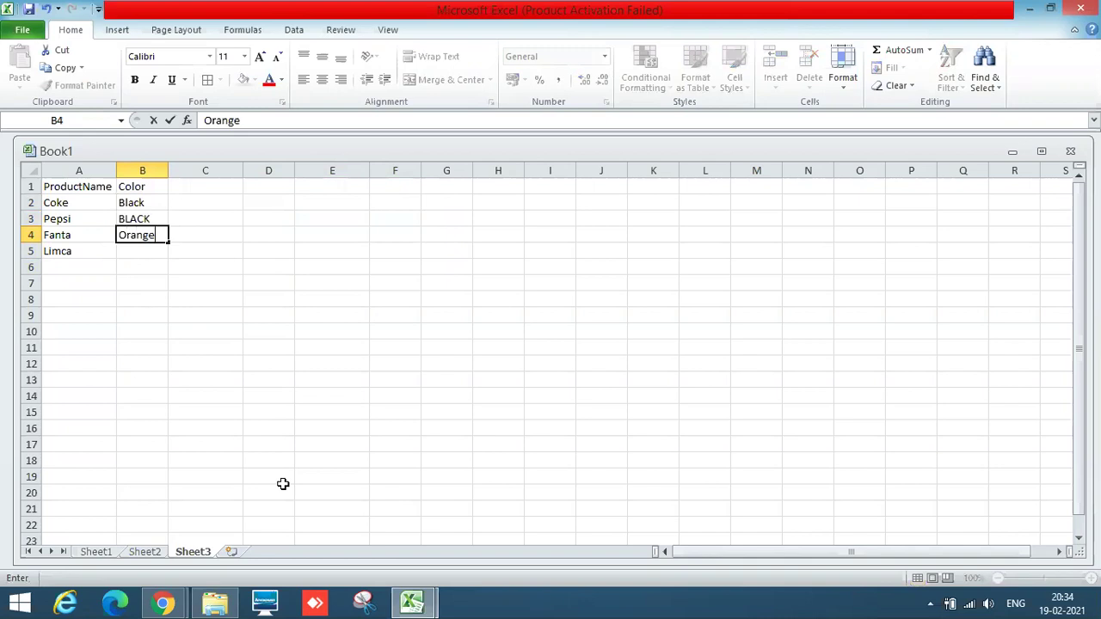
pyautogui.press('Return')
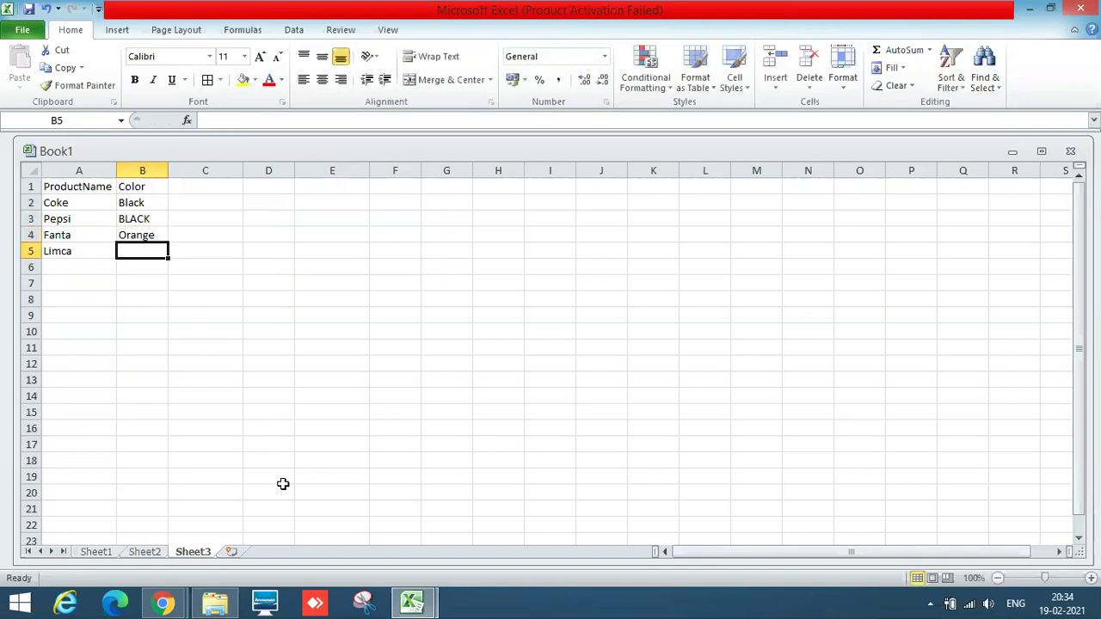
pyautogui.write('Grey')
pyautogui.press('Return')
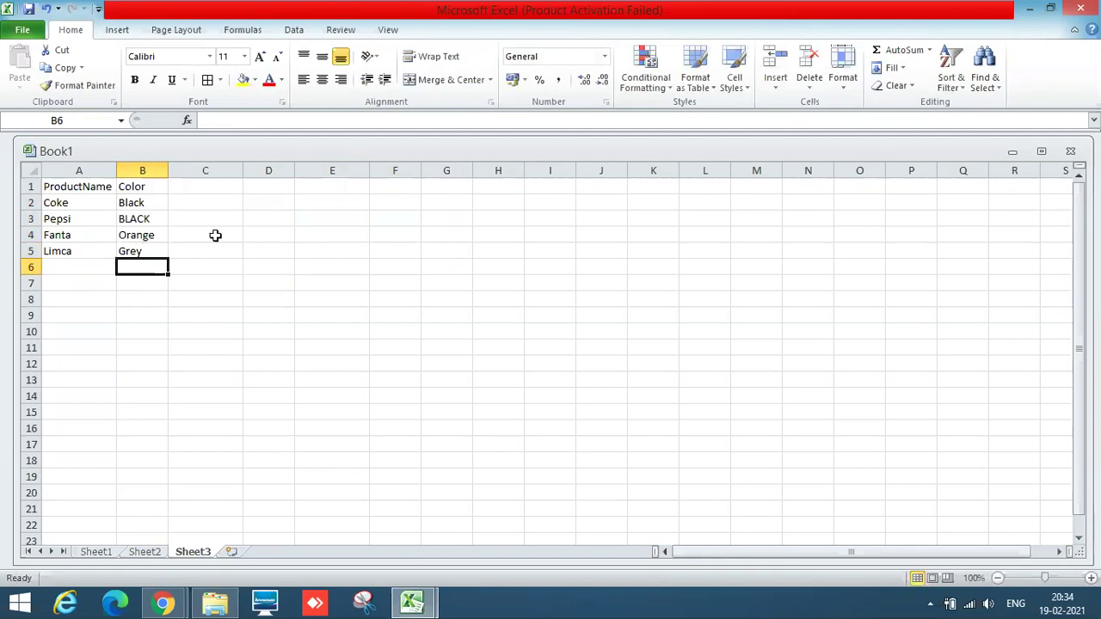
# Compare the product tables in Book1 and Cool Drinks by switching between the two workbooks, ending in Cool Drinks
pyautogui.moveTo(413, 608)
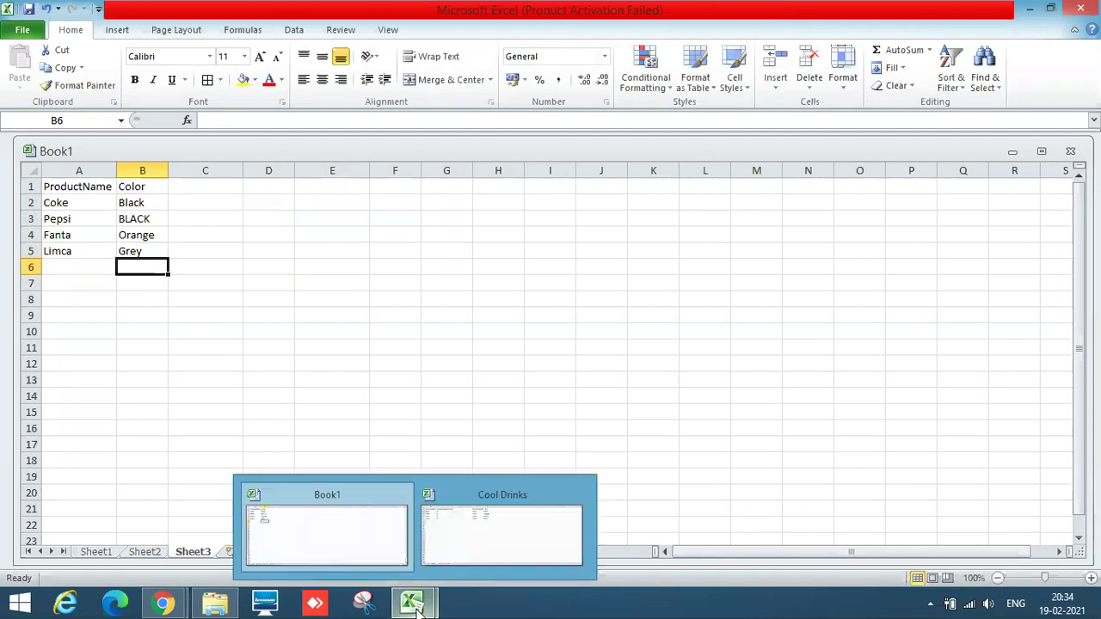
pyautogui.click(511, 520)
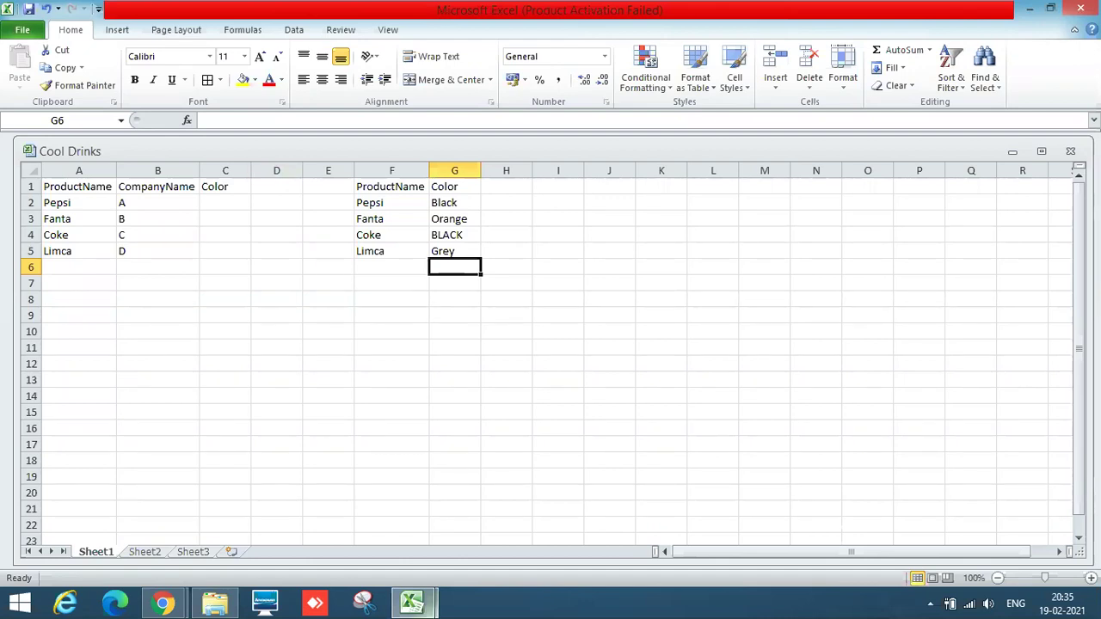
pyautogui.moveTo(410, 609)
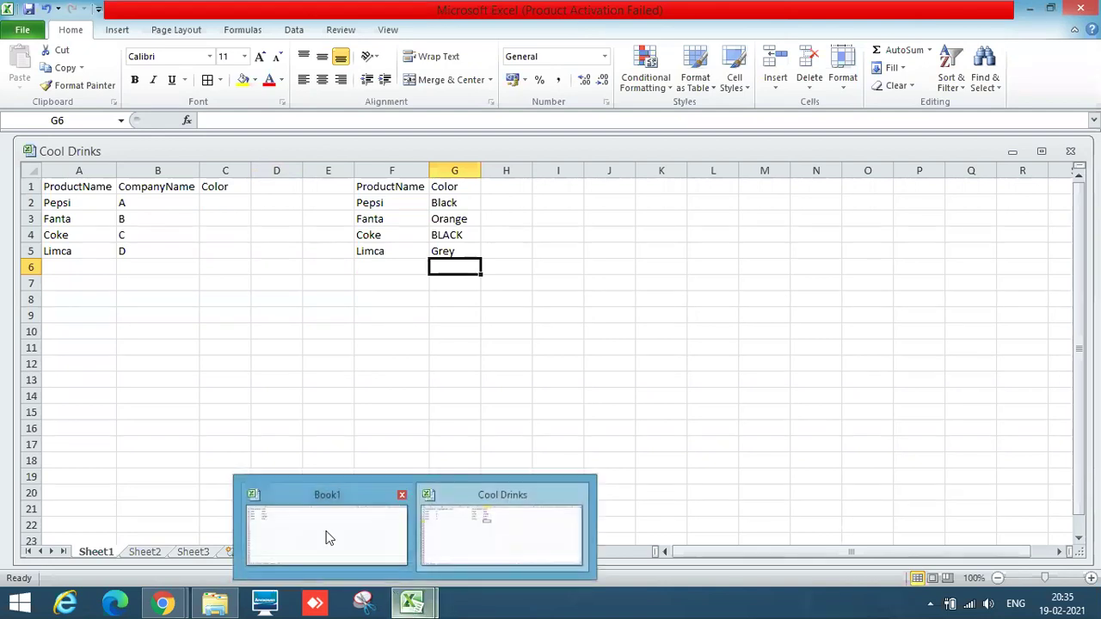
pyautogui.click(454, 532)
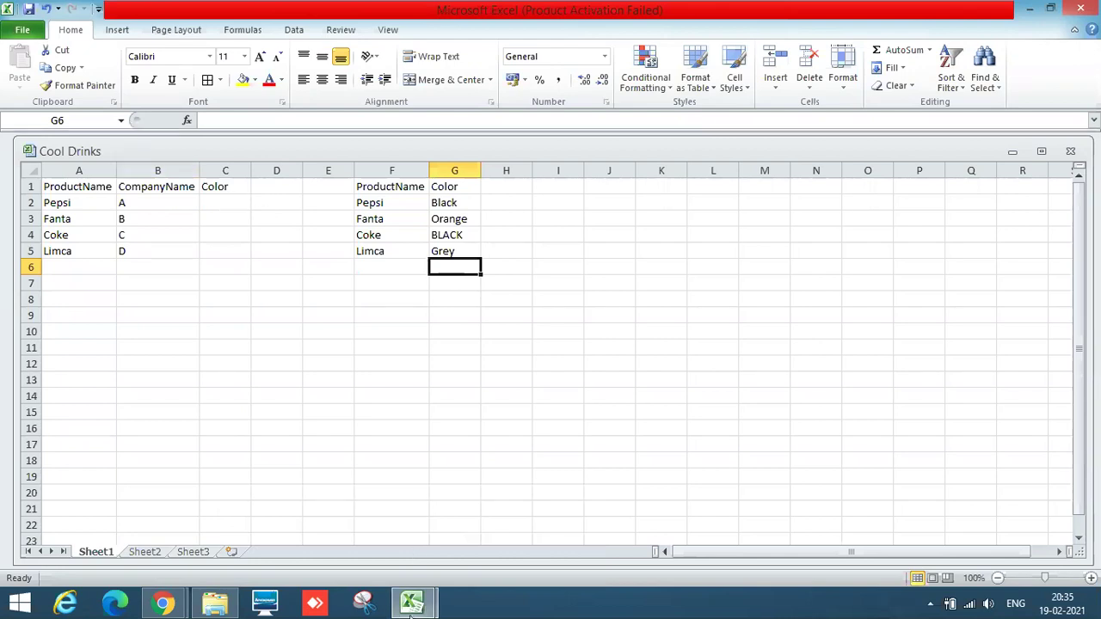
pyautogui.moveTo(412, 602)
pyautogui.click(318, 548)
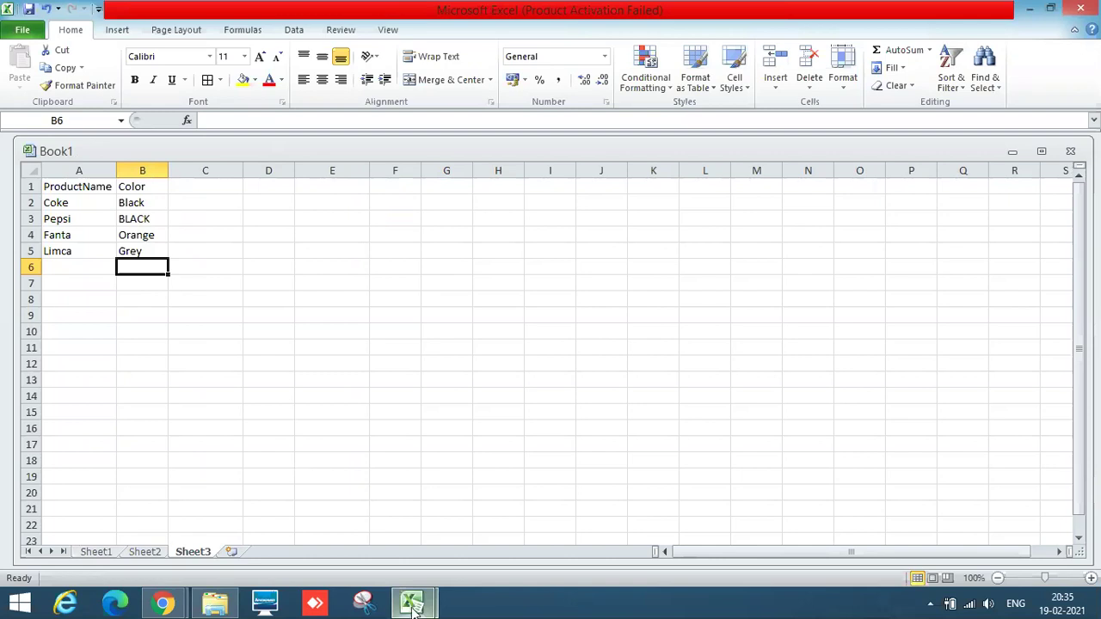
pyautogui.moveTo(412, 602)
pyautogui.click(499, 497)
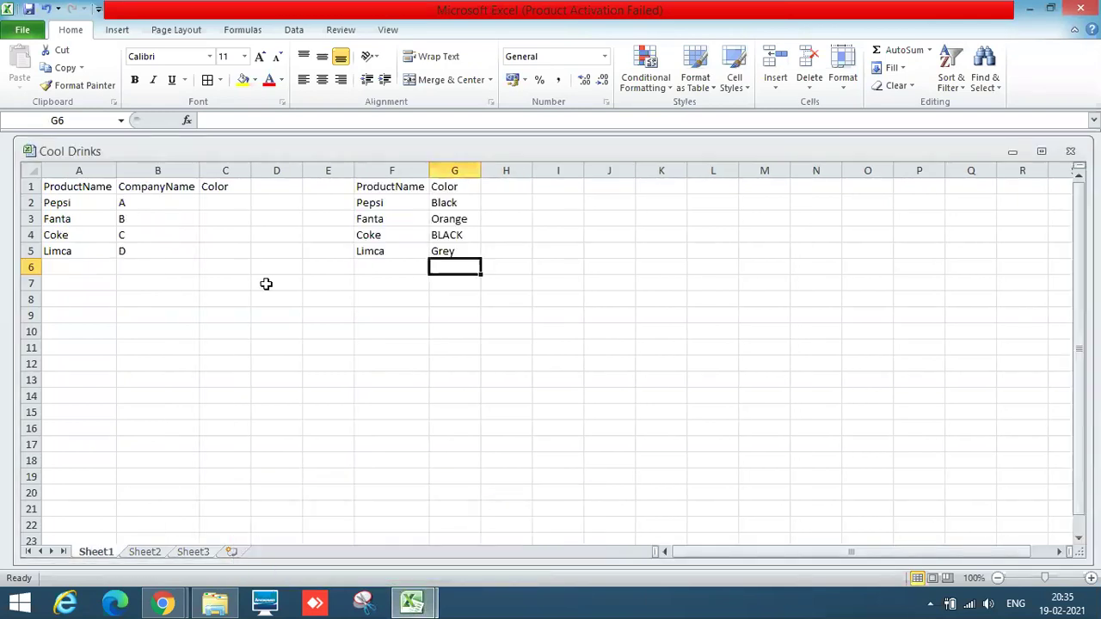
# Clear the ProductName and Color lookup table in F1:G5 of the Cool Drinks workbook
pyautogui.click(215, 203)
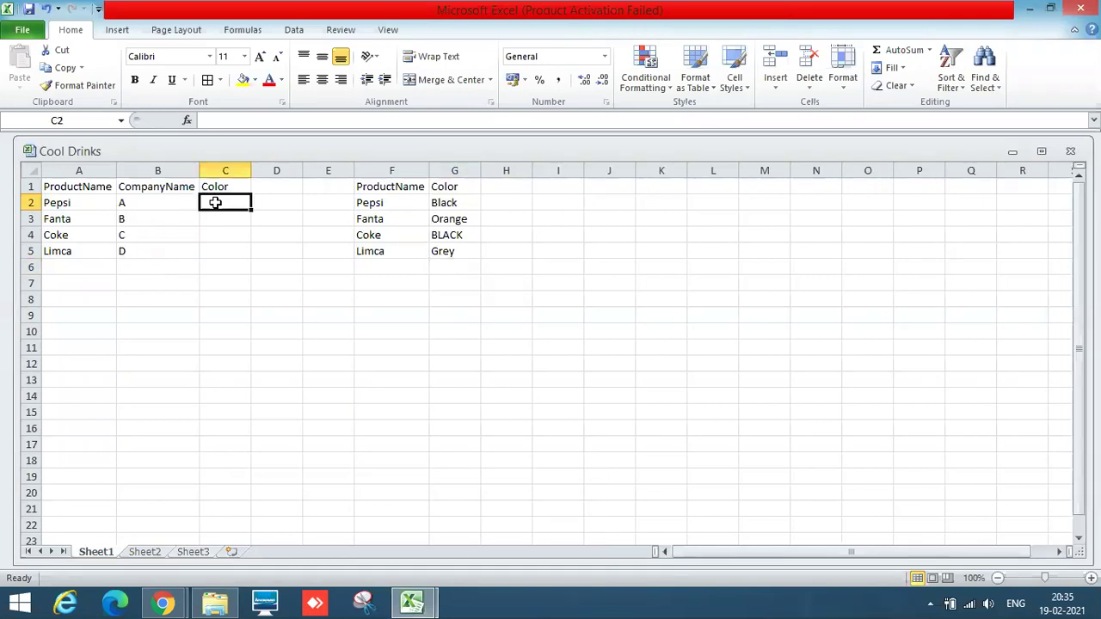
pyautogui.click(389, 185)
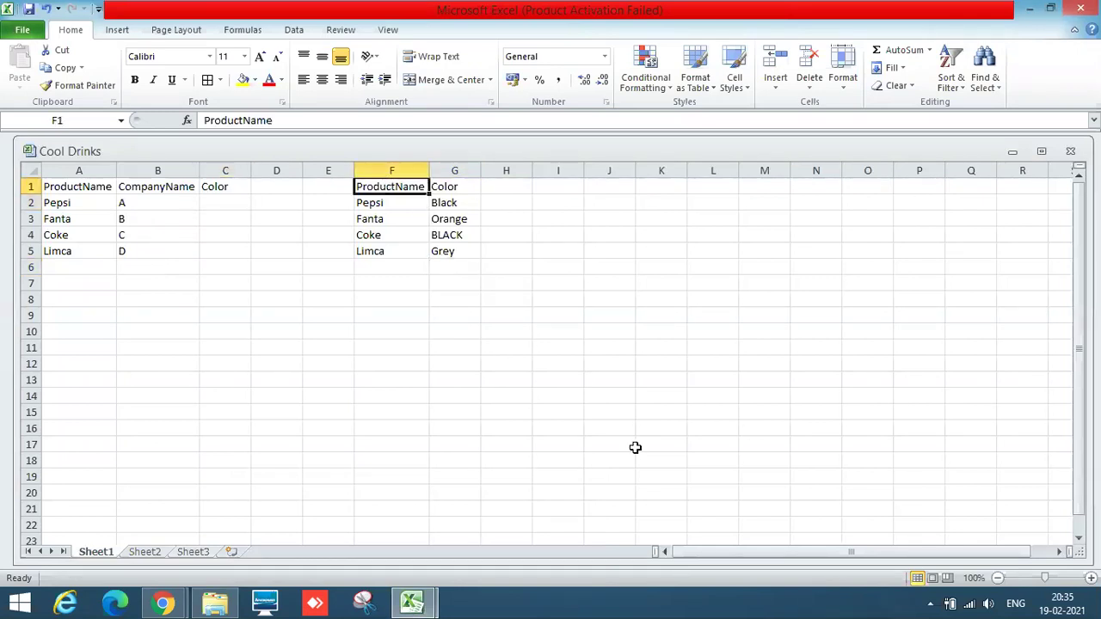
pyautogui.hotkey('shift', 'Down')
pyautogui.hotkey('shift', 'Down')
pyautogui.hotkey('shift', 'Down')
pyautogui.hotkey('shift', 'Down')
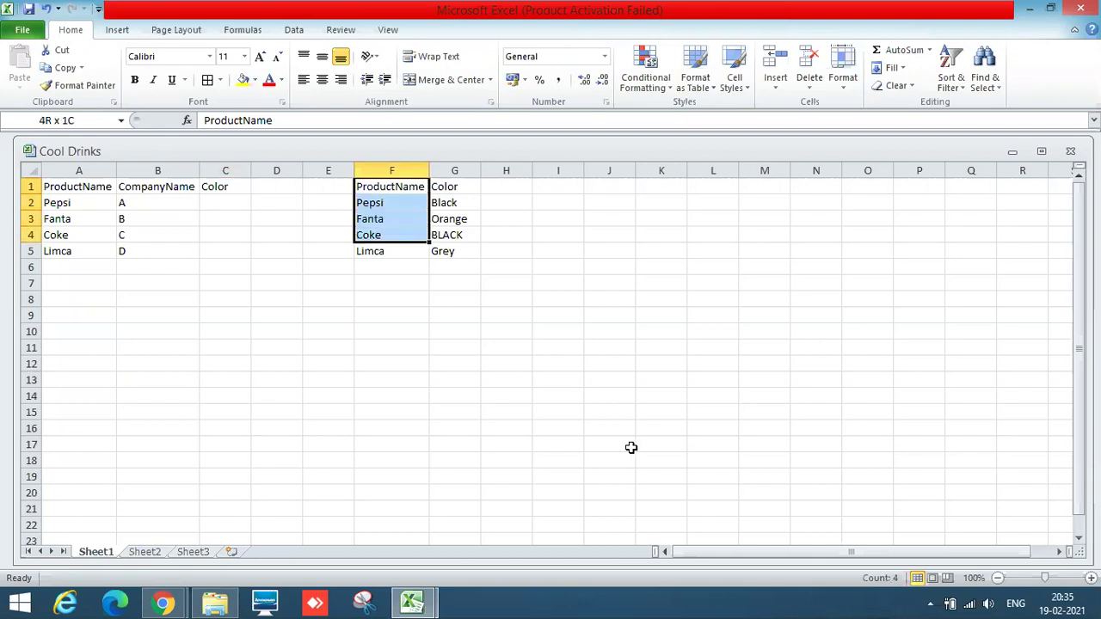
pyautogui.hotkey('shift', 'Right')
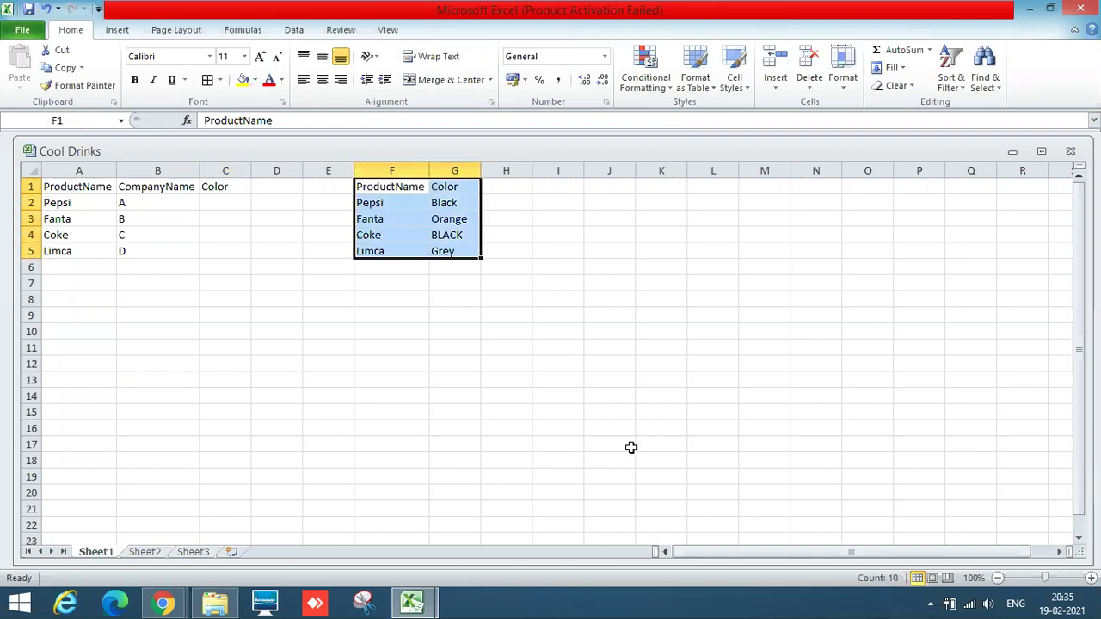
pyautogui.press('Delete')
pyautogui.click(433, 408)
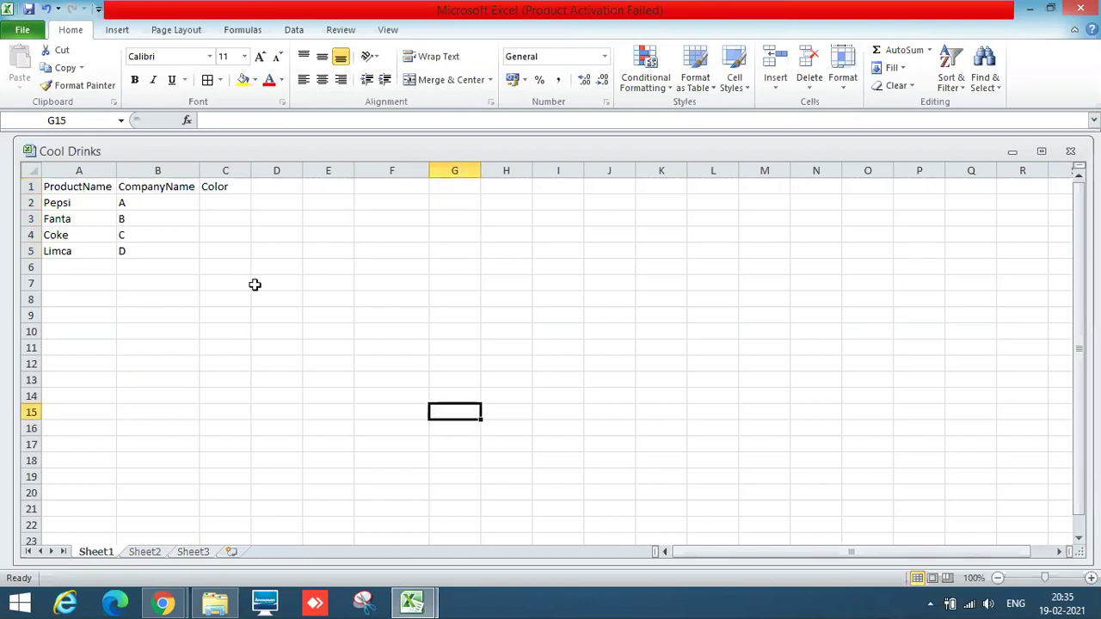
# Review the product colors in Book1, return to Cool Drinks and select Pepsi's empty Color cell C2
pyautogui.moveTo(428, 607)
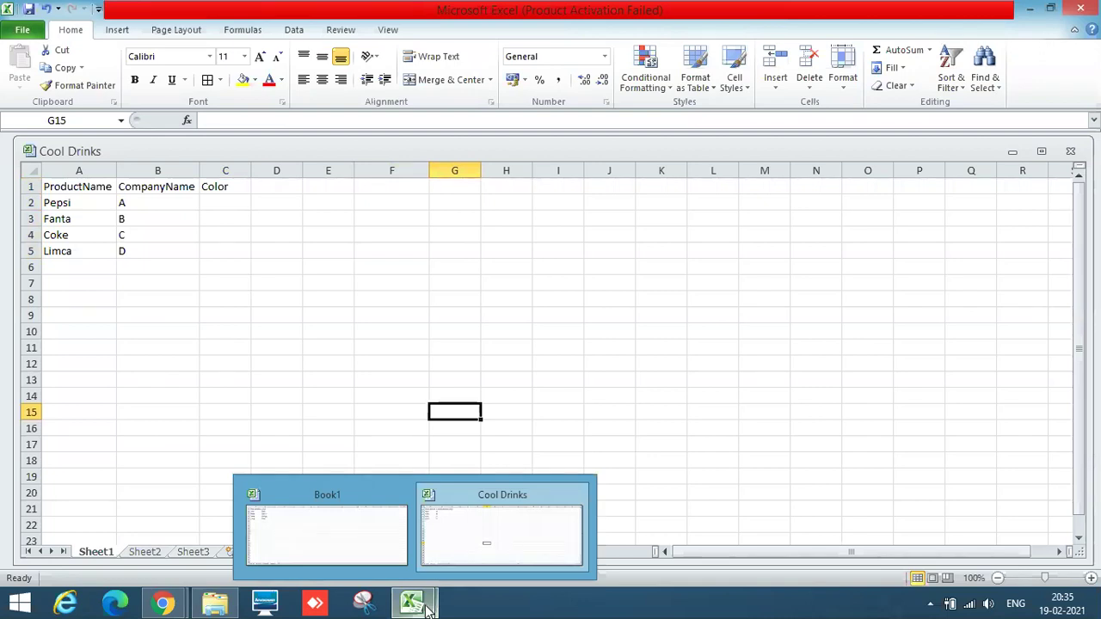
pyautogui.click(302, 507)
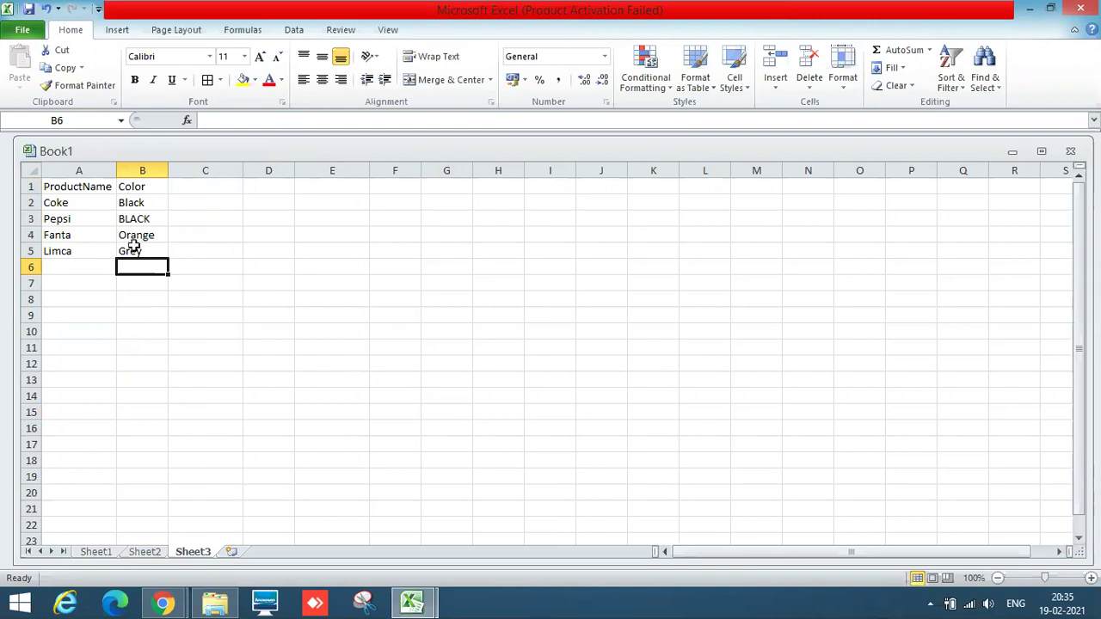
pyautogui.click(415, 605)
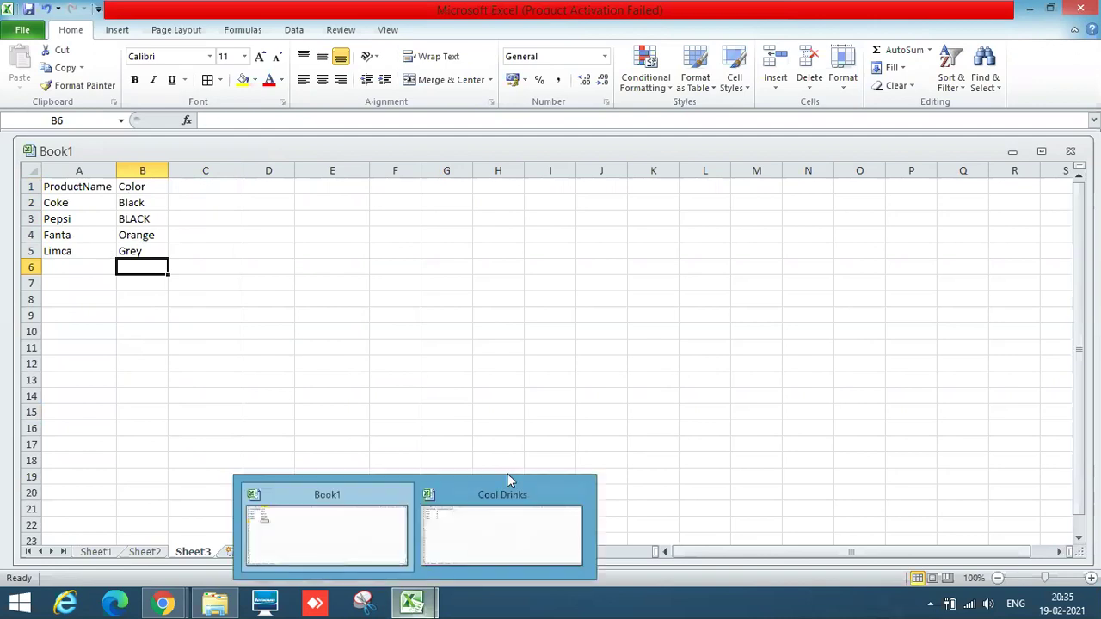
pyautogui.click(504, 479)
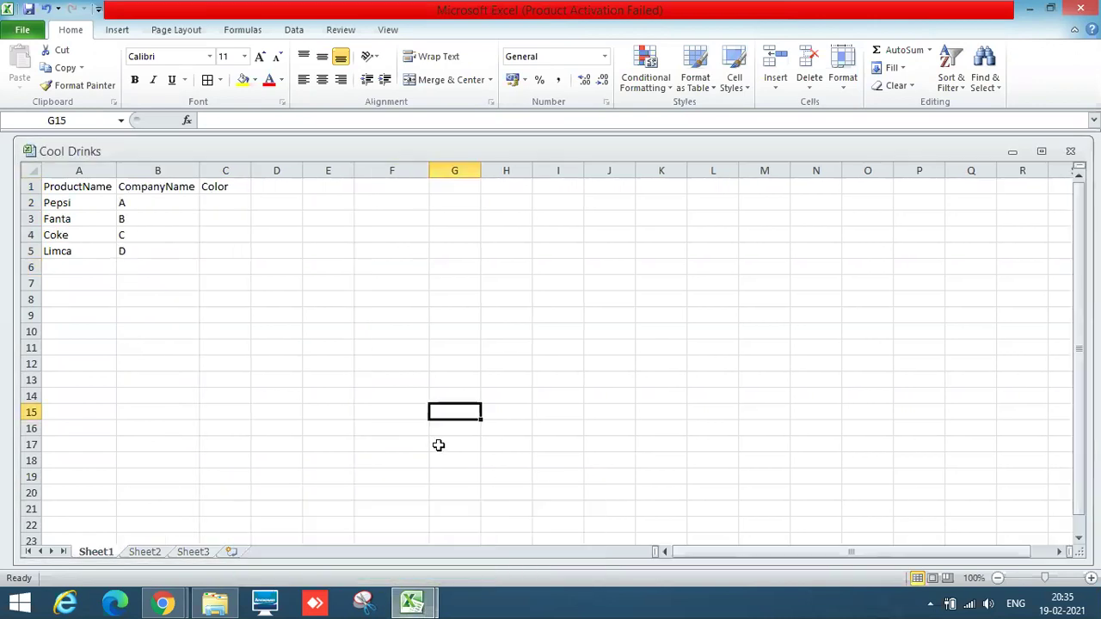
pyautogui.click(223, 203)
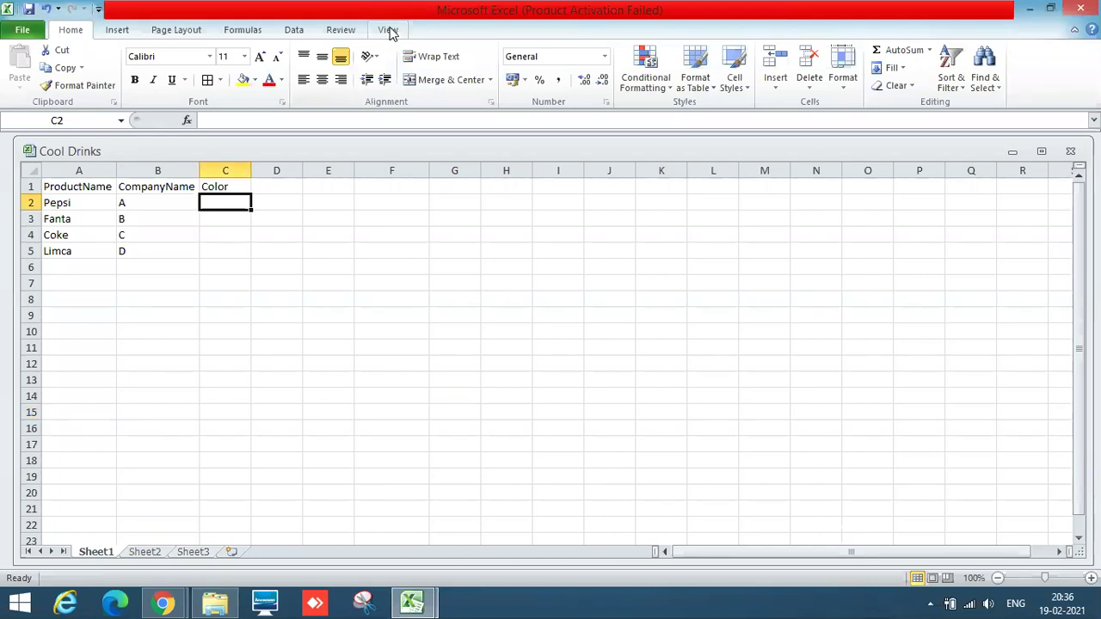
# Arrange the Cool Drinks and Book1 workbook windows side by side with the Vertical arrangement
pyautogui.click(388, 30)
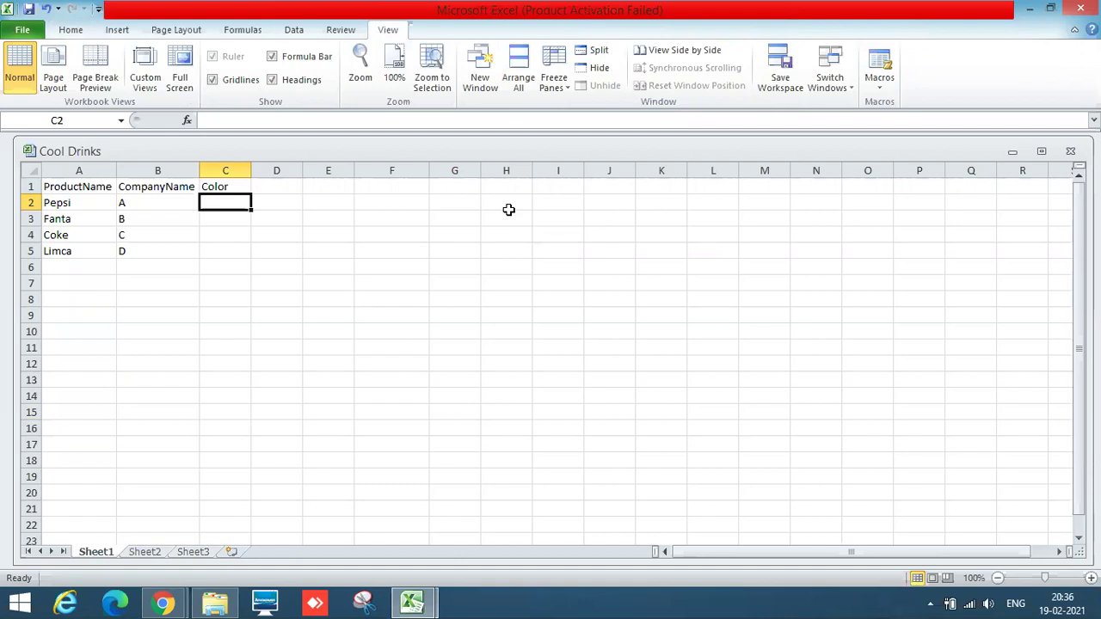
pyautogui.click(522, 89)
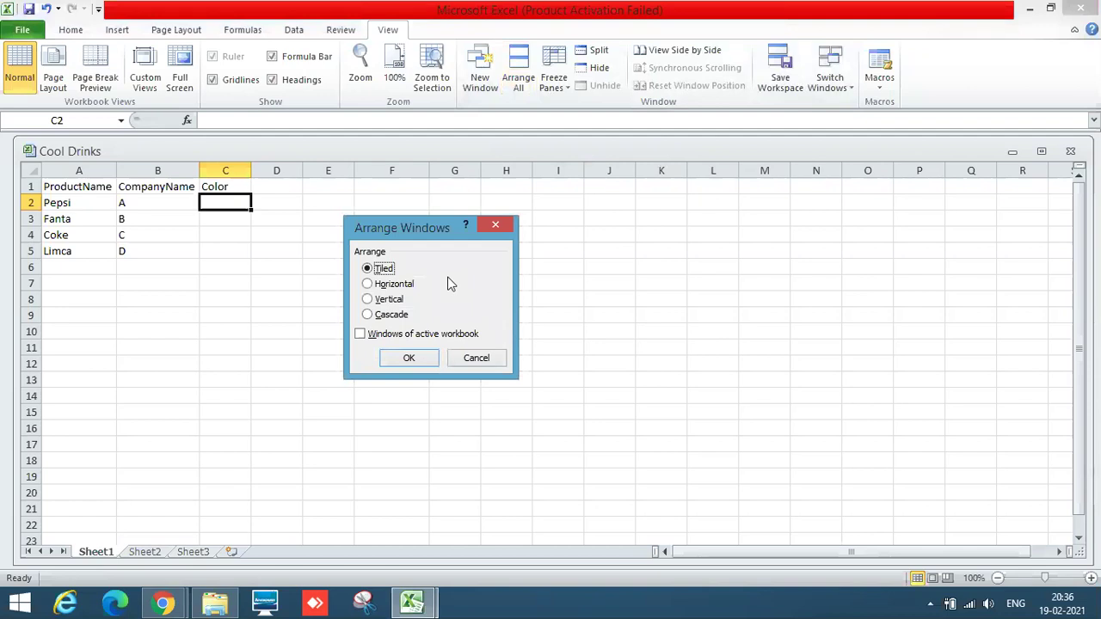
pyautogui.click(369, 303)
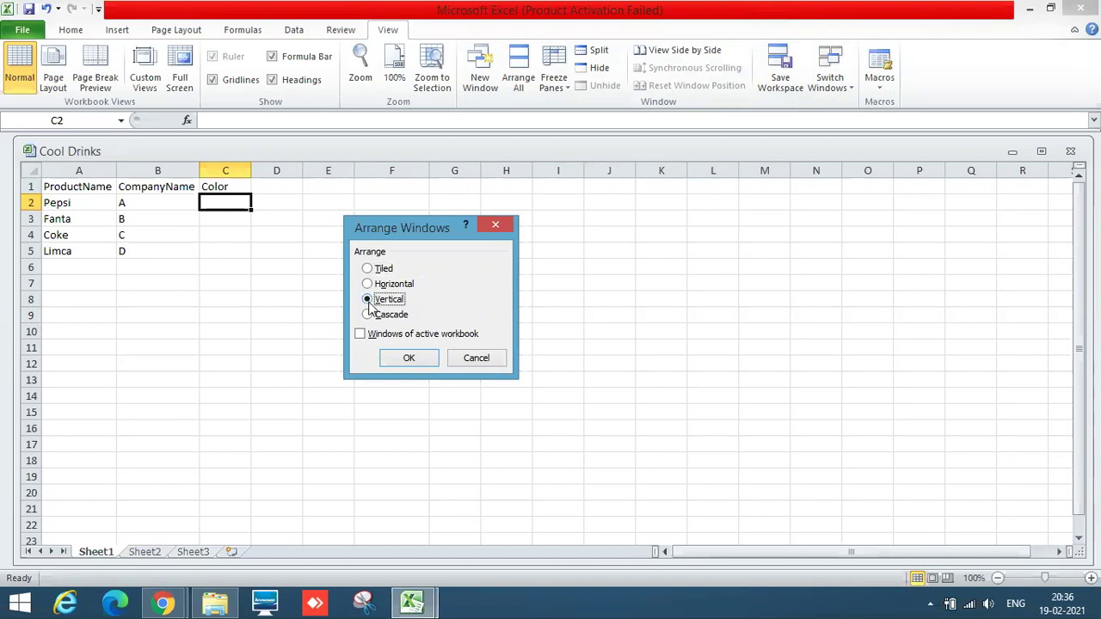
pyautogui.click(406, 360)
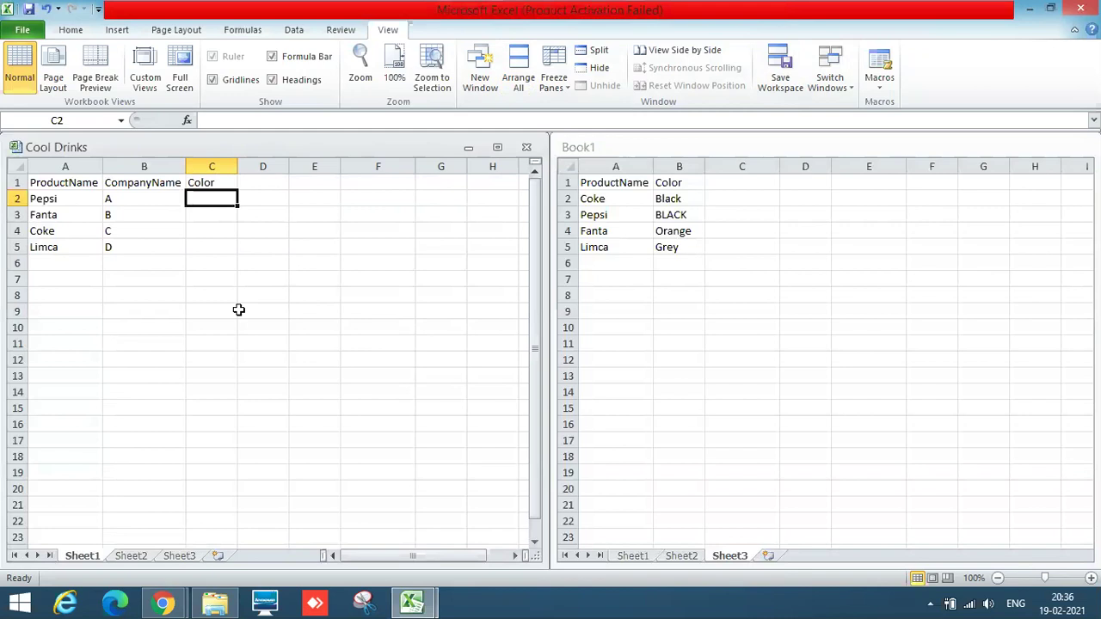
# Begin a VLOOKUP in Pepsi's Color cell C2 with A2 as lookup value and Book1's Sheet3 range $A$2:$B$5 as table array
pyautogui.write('=vlookup(')
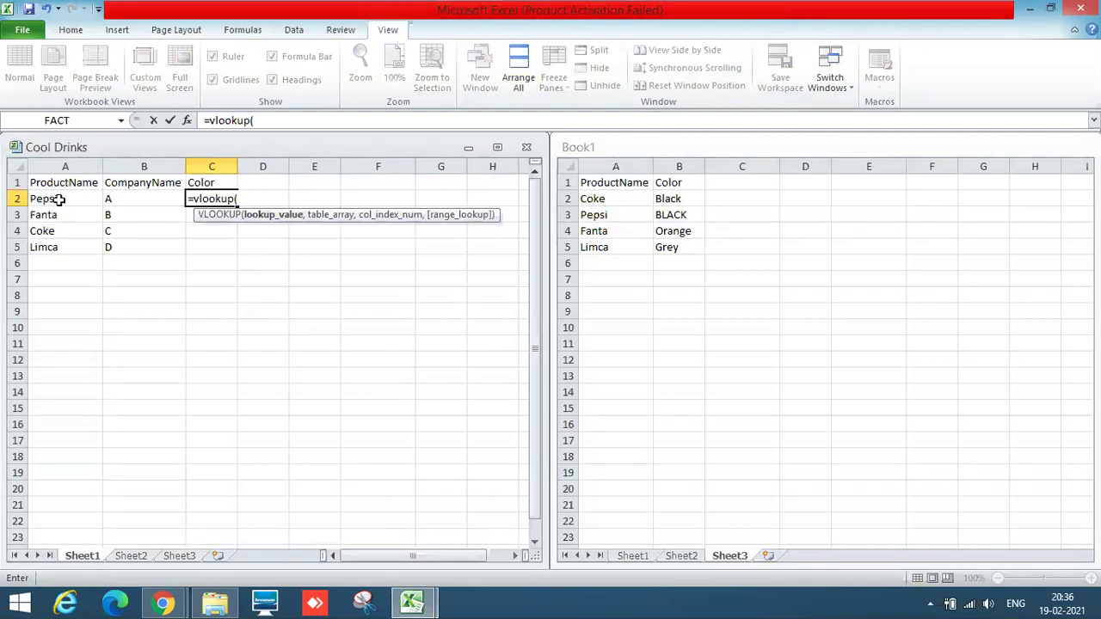
pyautogui.write('A2')
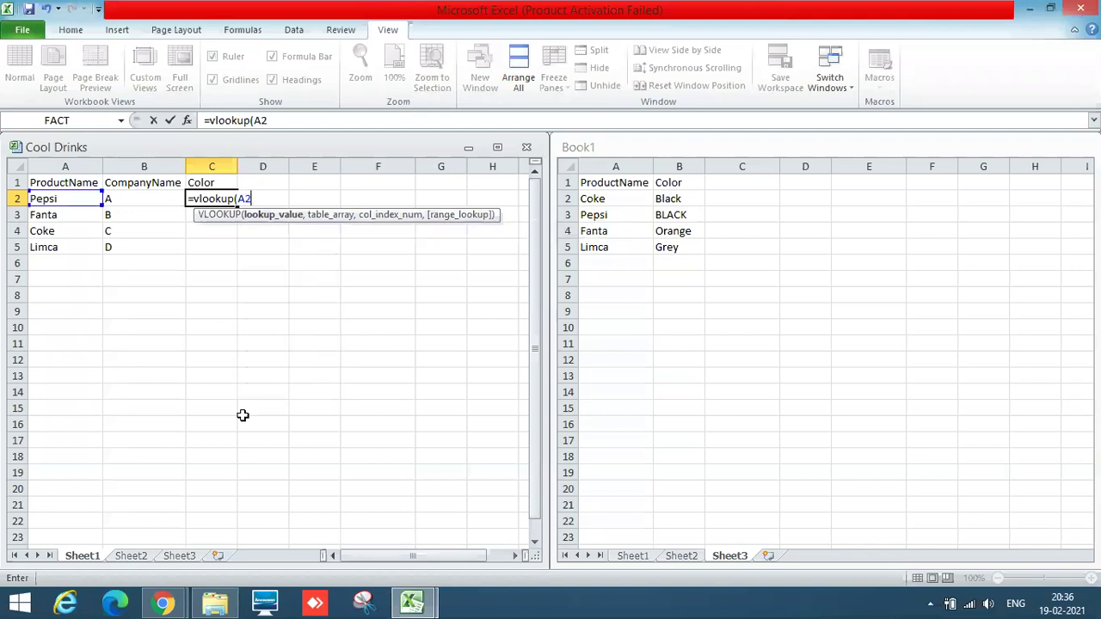
pyautogui.write(',')
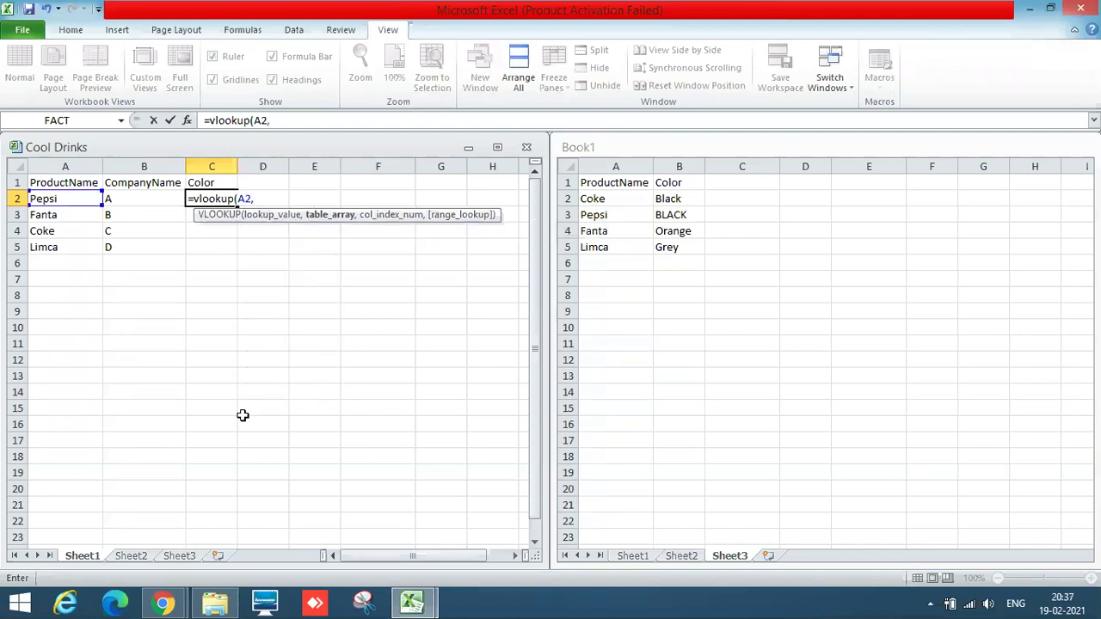
pyautogui.click(600, 199)
pyautogui.moveTo(599, 199); pyautogui.dragTo(679, 199)
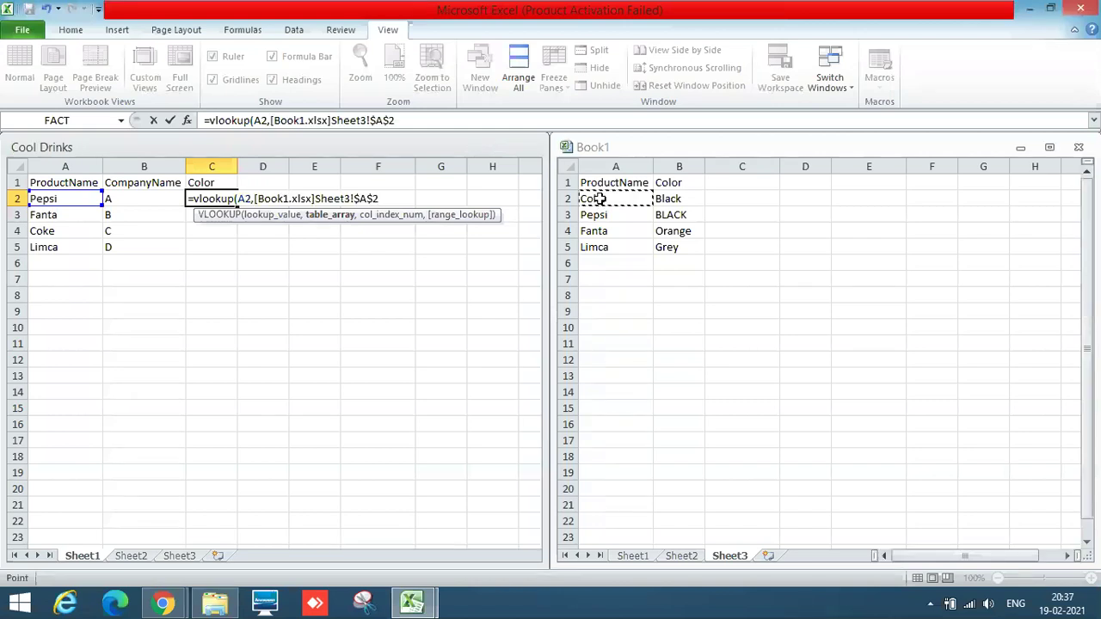
pyautogui.hotkey('shift', 'Down')
pyautogui.hotkey('shift', 'Down')
pyautogui.hotkey('shift', 'Down')
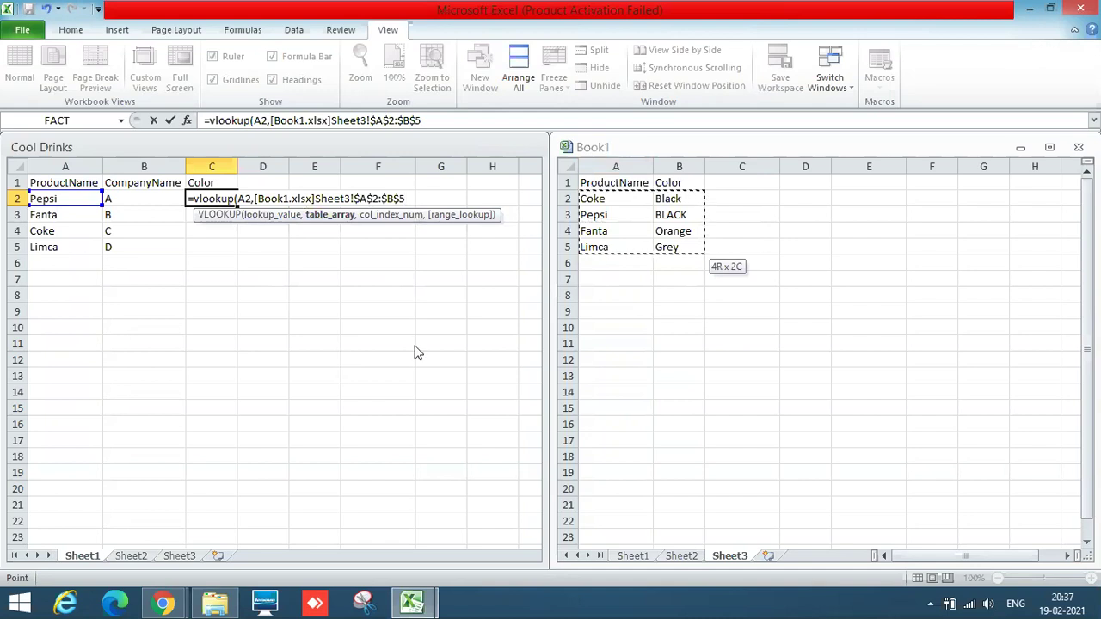
# Complete the C2 VLOOKUP formula with column index 2 and FALSE for an exact match
pyautogui.write(',')
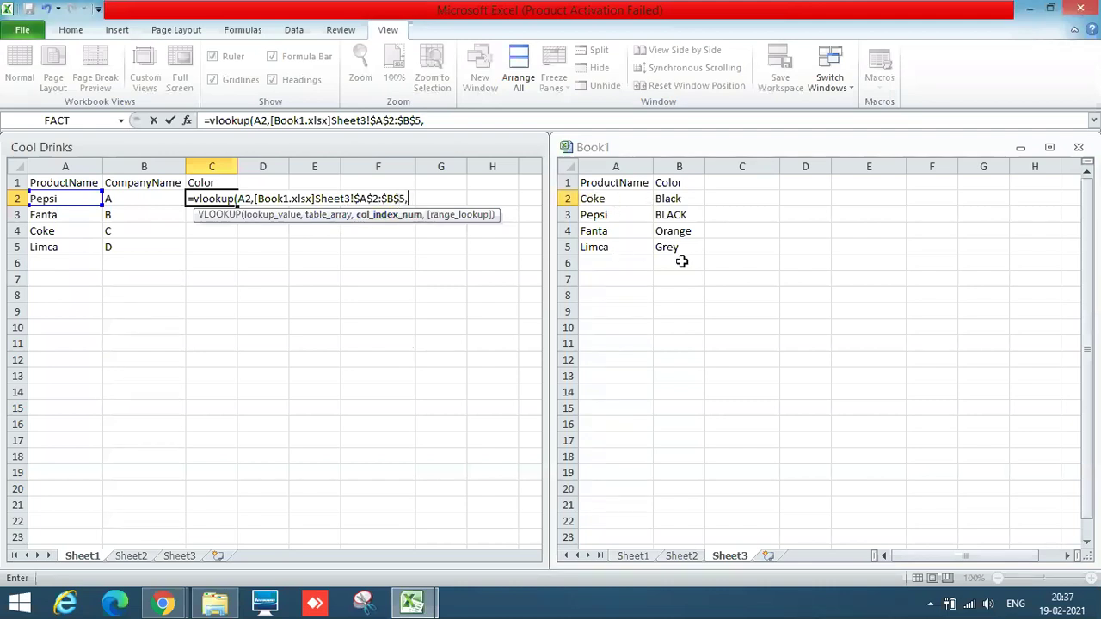
pyautogui.write('2')
pyautogui.write(',Fa')
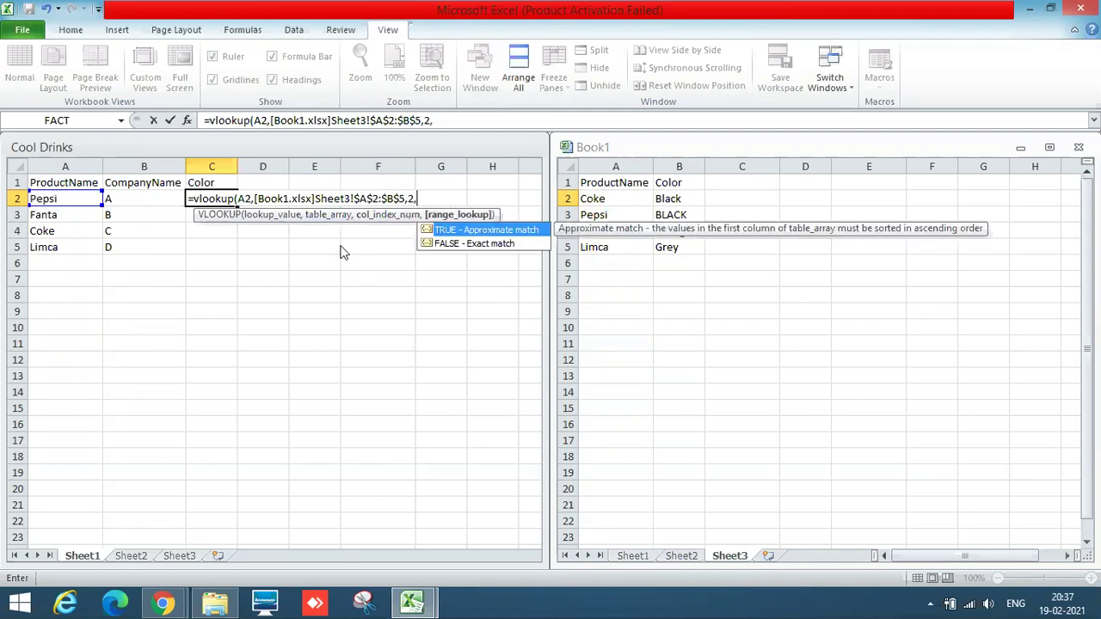
pyautogui.write('lse)')
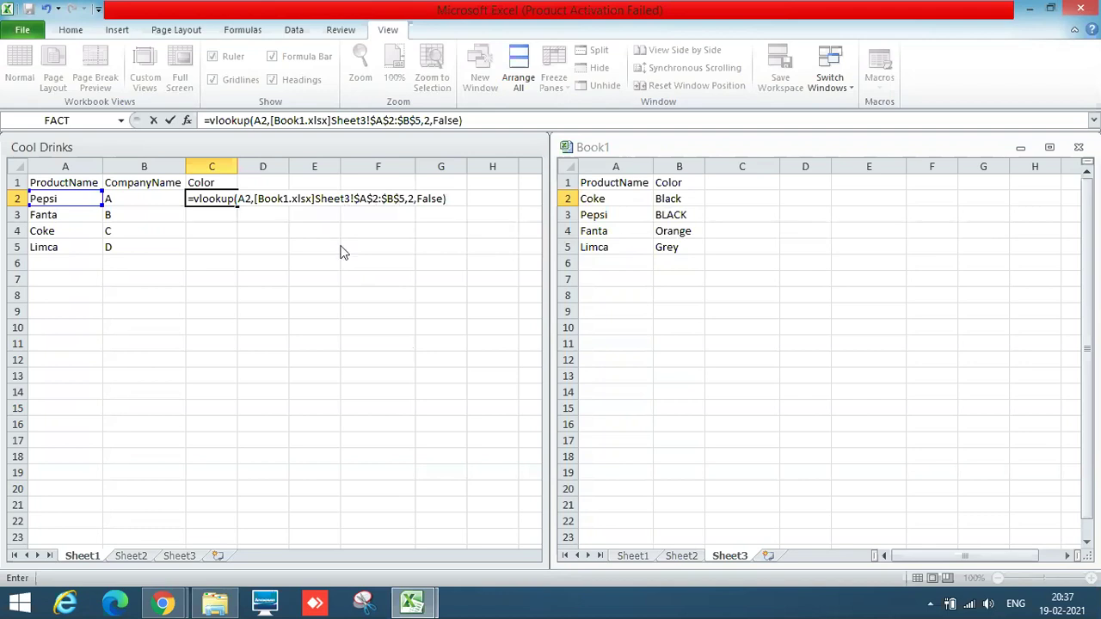
pyautogui.press('Return')
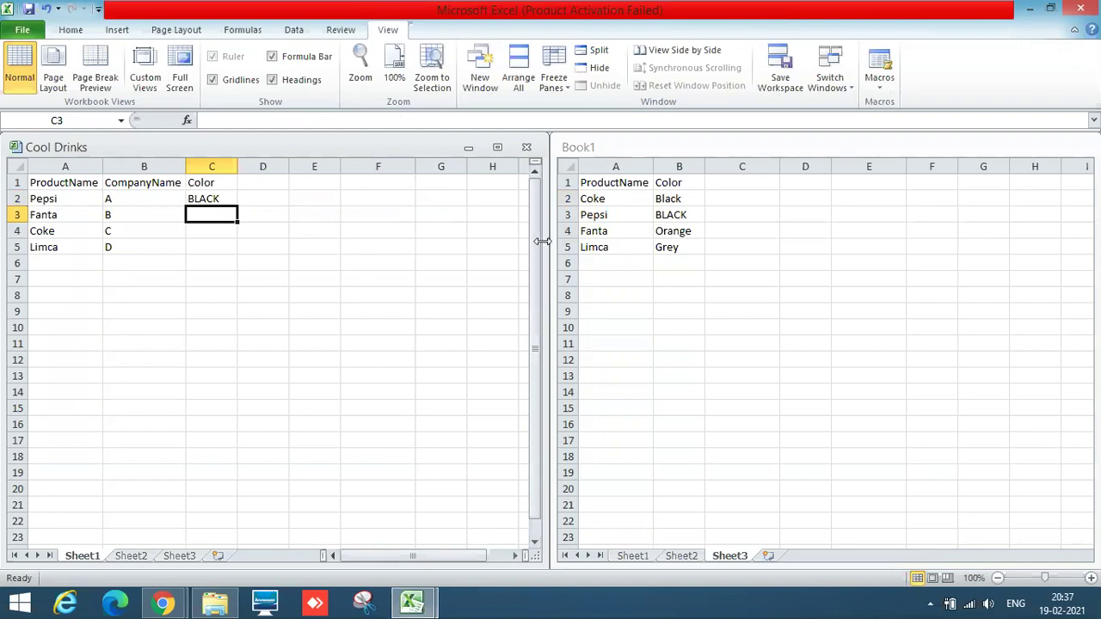
# Fill the C2 lookup formula down to C5 for Fanta, Coke and Limca, and check Limca's formula
pyautogui.click(211, 196)
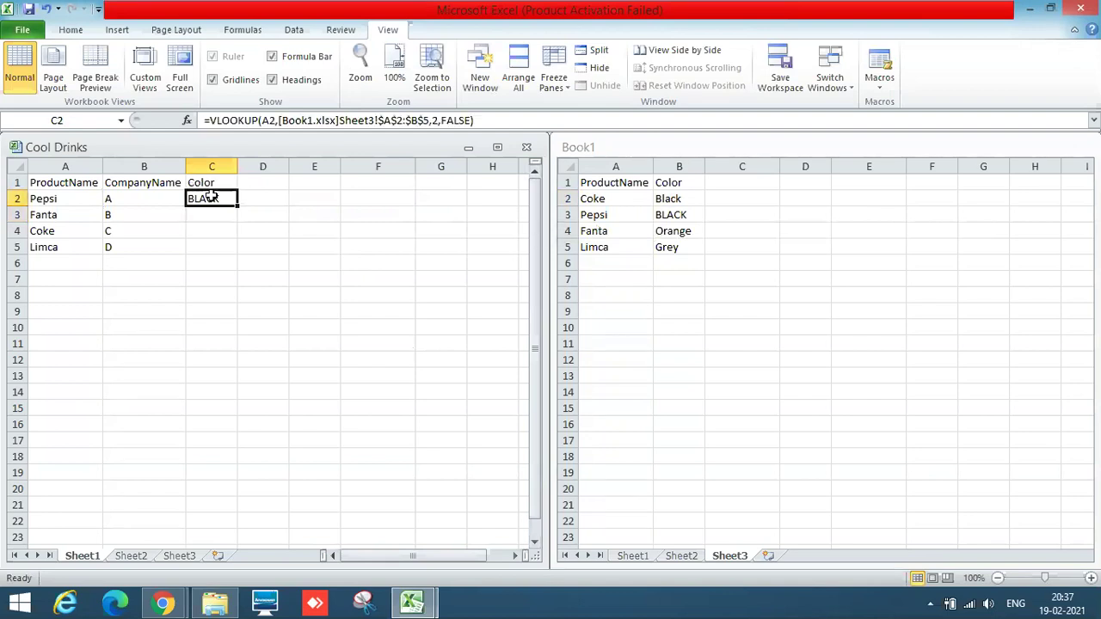
pyautogui.moveTo(238, 207); pyautogui.dragTo(238, 256)
pyautogui.click(292, 264)
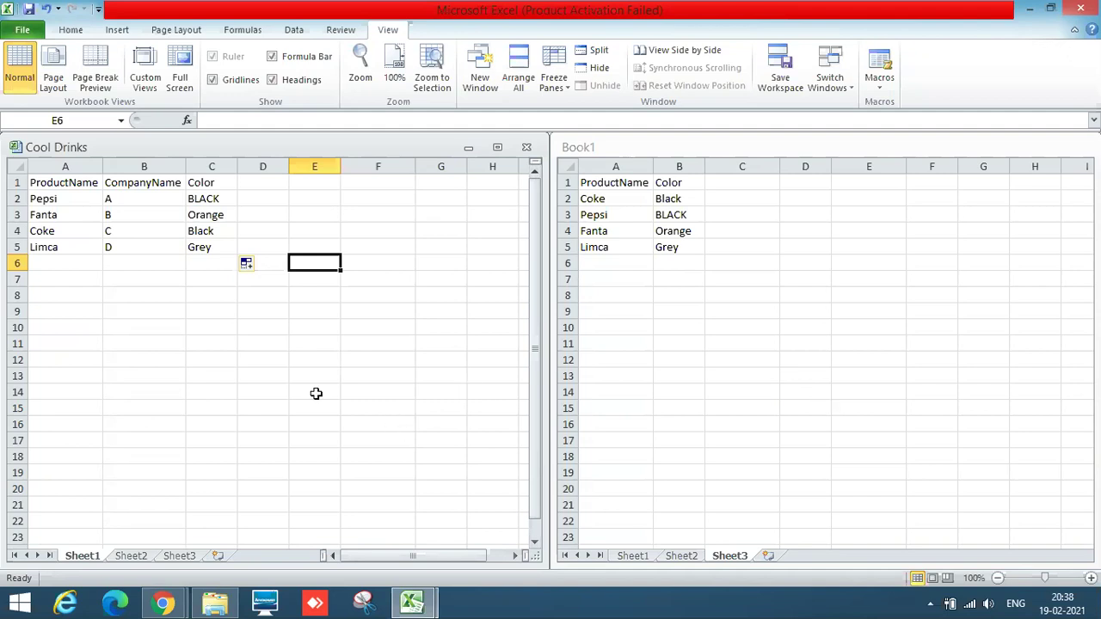
pyautogui.click(207, 246)
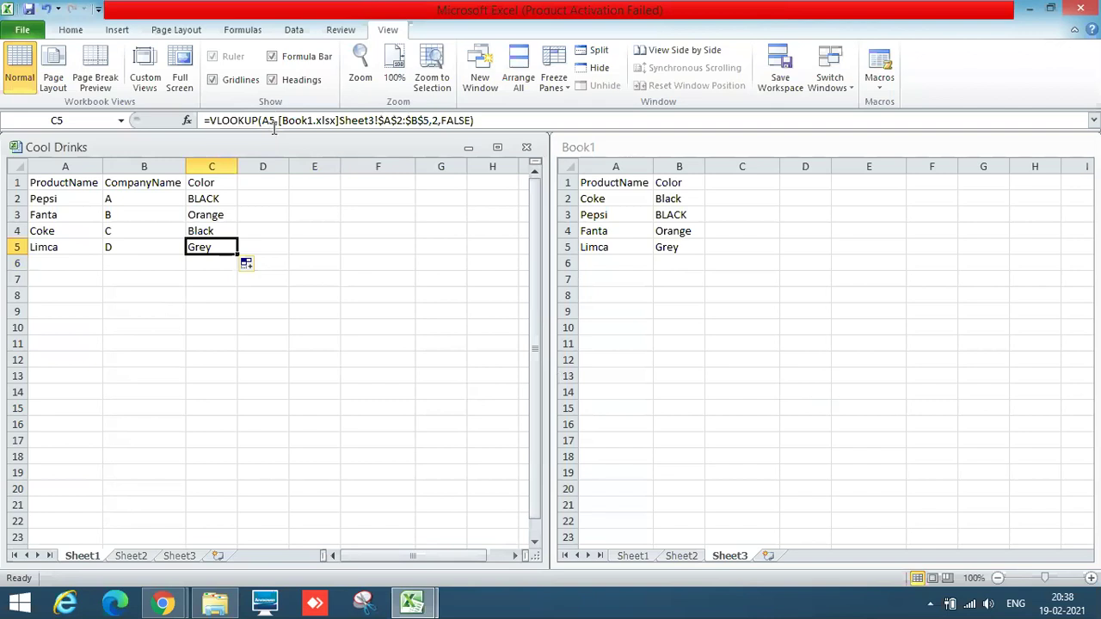
pyautogui.click(70, 199)
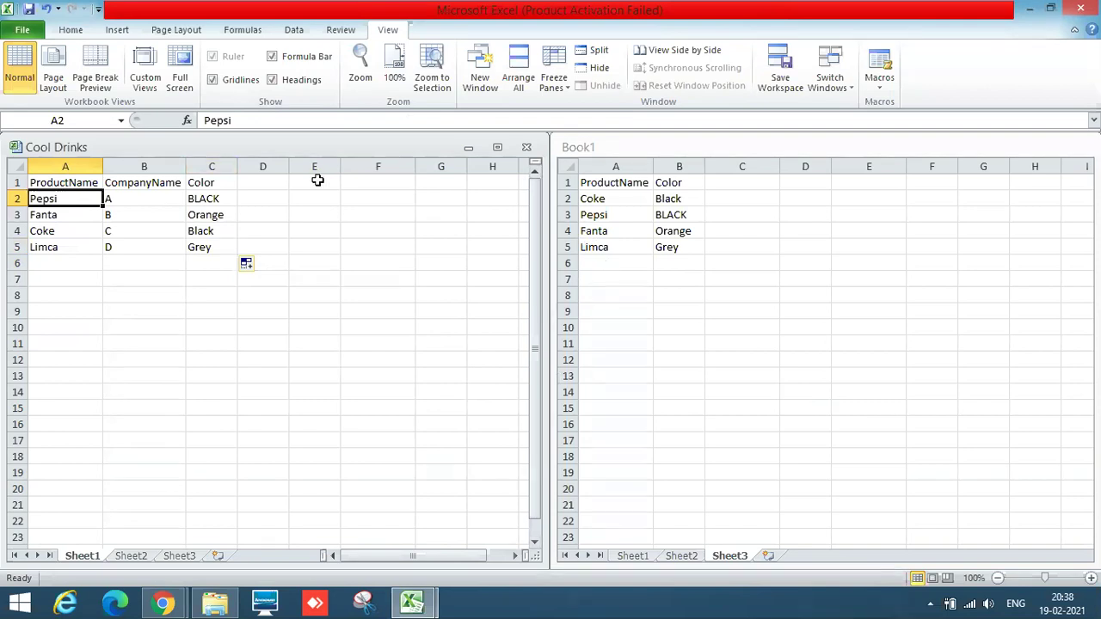
# Remove the FALSE argument from the C2 VLOOKUP formula and choose FALSE - Exact match for it again
pyautogui.click(215, 198)
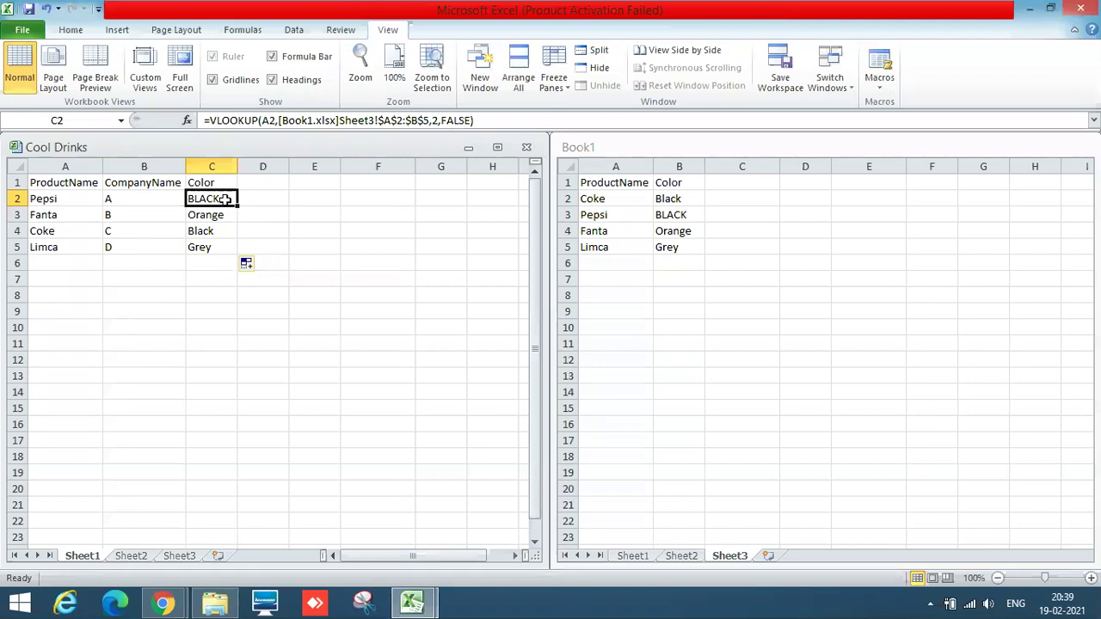
pyautogui.click(472, 121)
pyautogui.write(')')
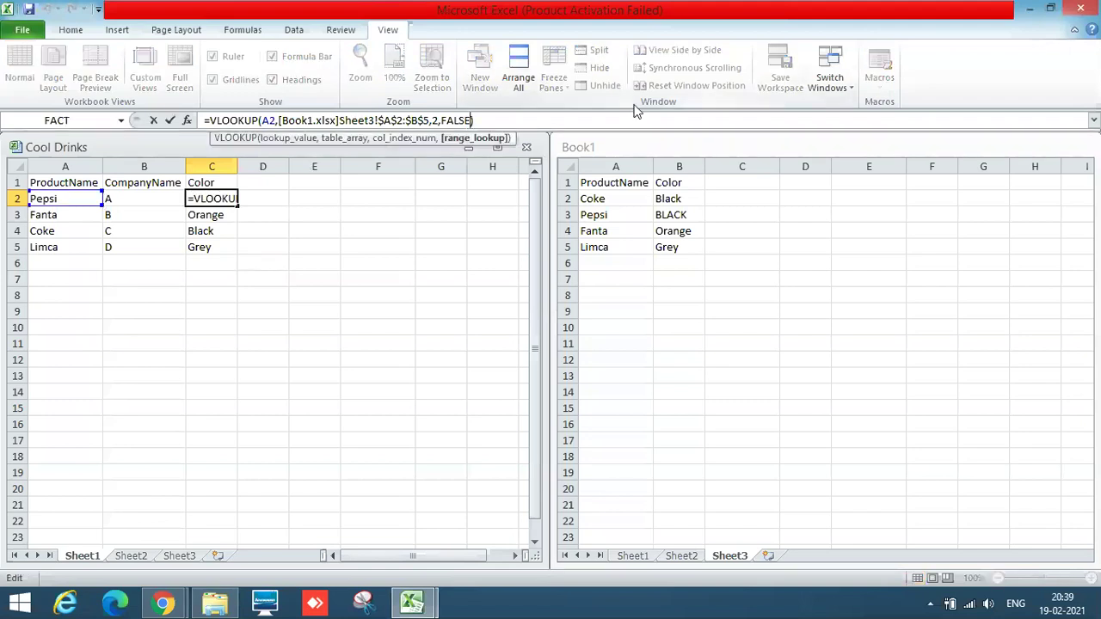
pyautogui.press('Left')
pyautogui.press('BackSpace')
pyautogui.press('BackSpace')
pyautogui.press('BackSpace')
pyautogui.press('BackSpace')
pyautogui.press('BackSpace')
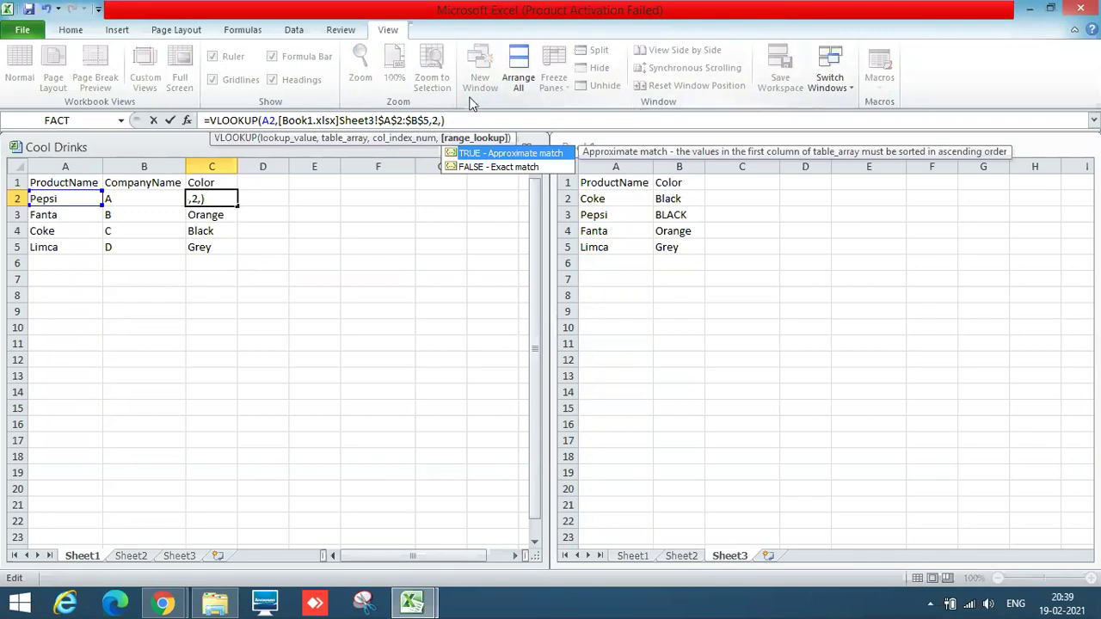
pyautogui.click(479, 169)
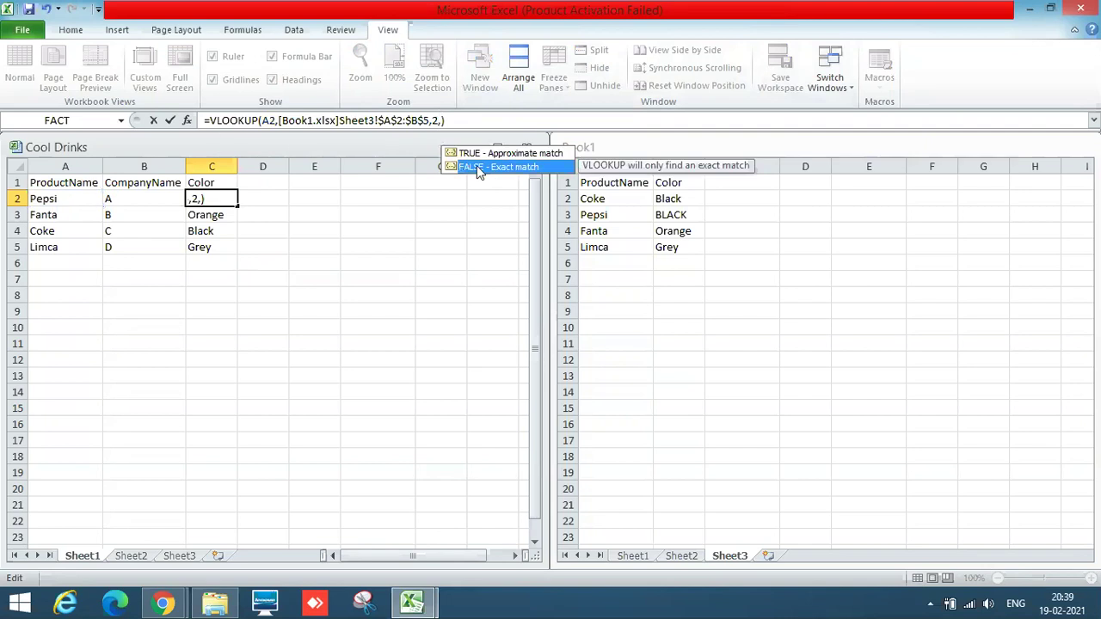
pyautogui.doubleClick(480, 170)
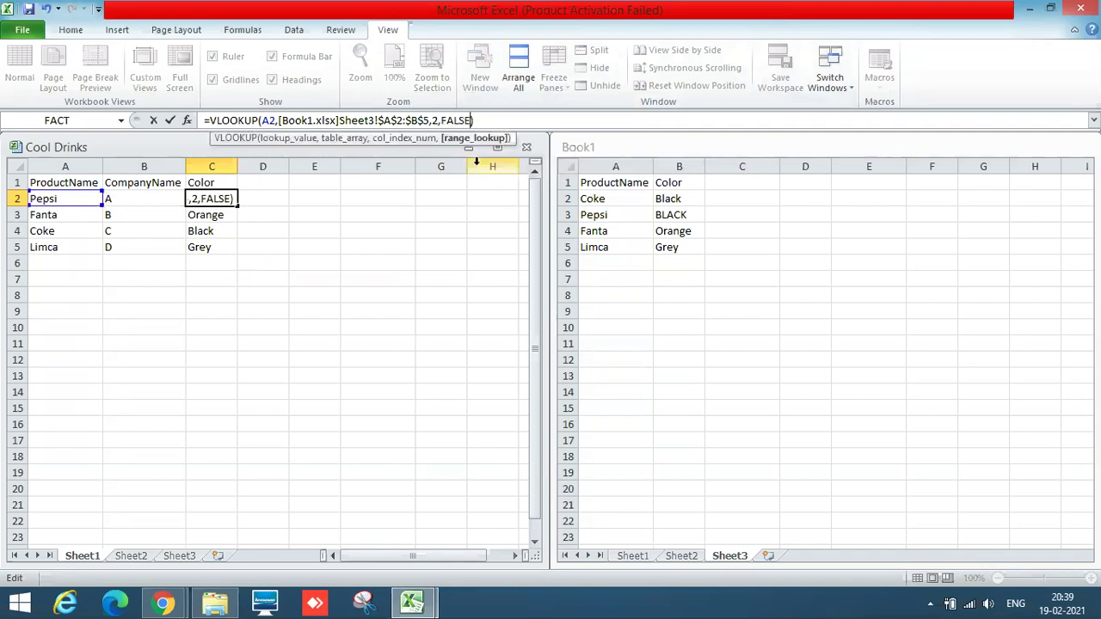
pyautogui.write(')')
pyautogui.press('Return')
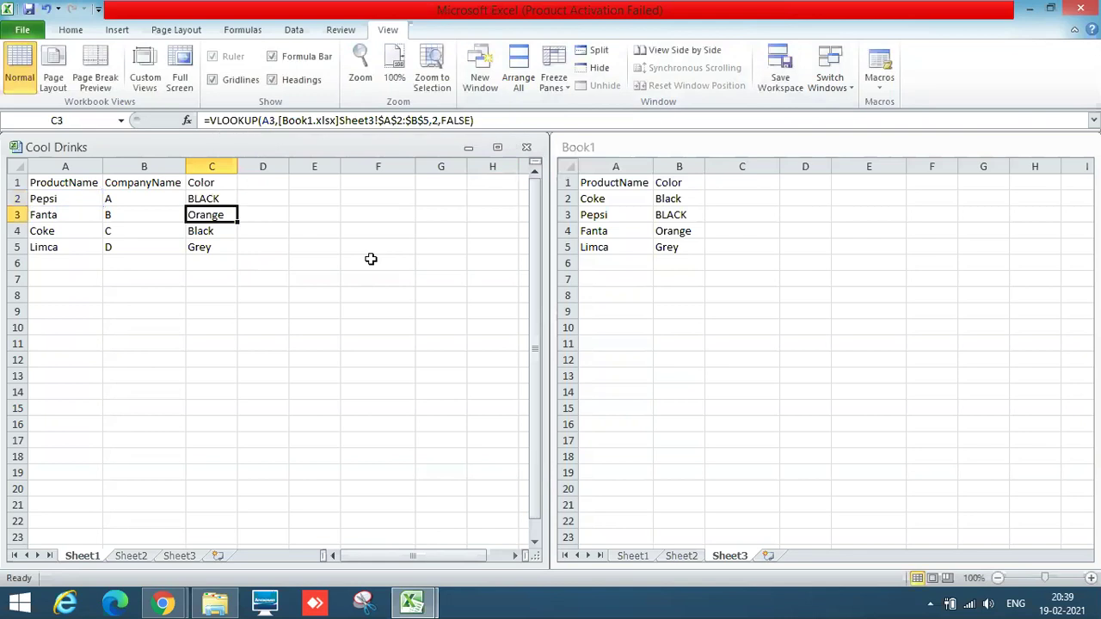
pyautogui.press('Up')
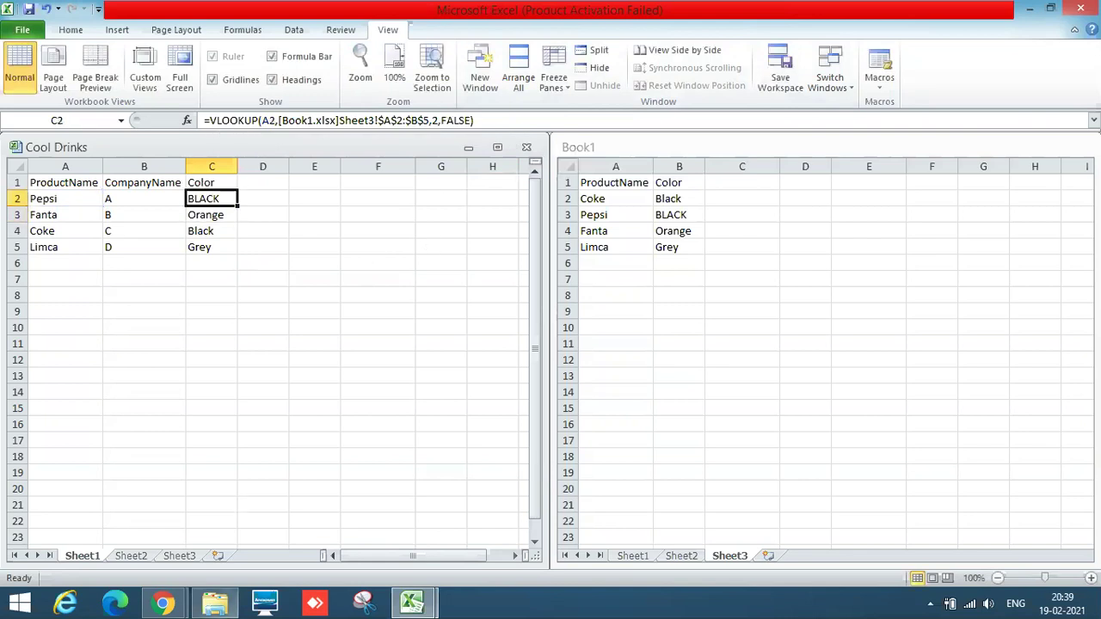
pyautogui.moveTo(168, 607)
pyautogui.click(242, 31)
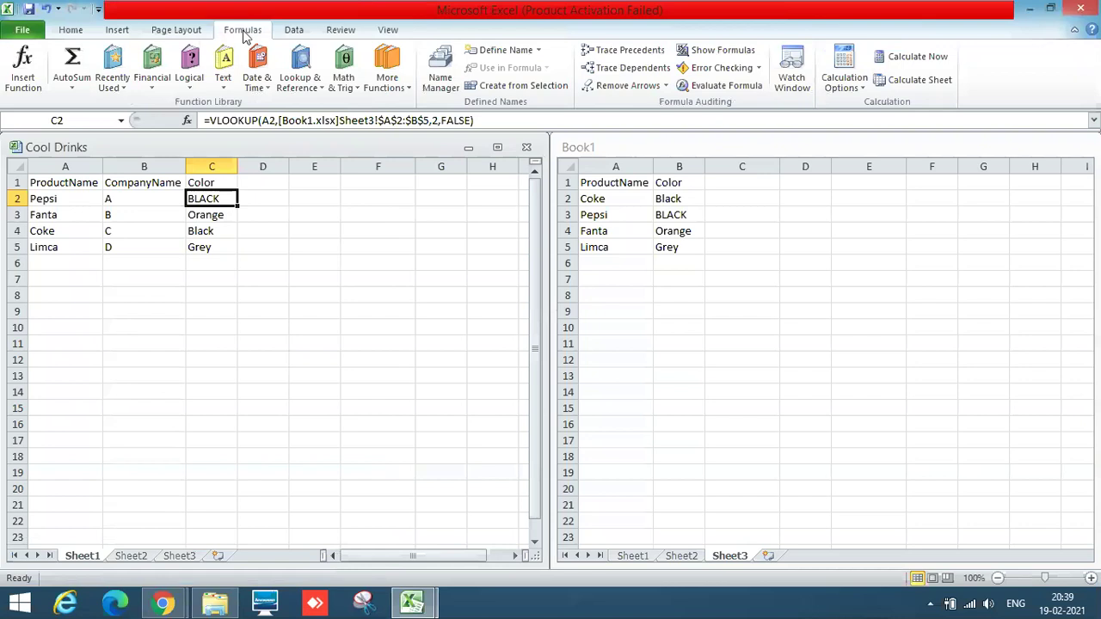
pyautogui.click(122, 31)
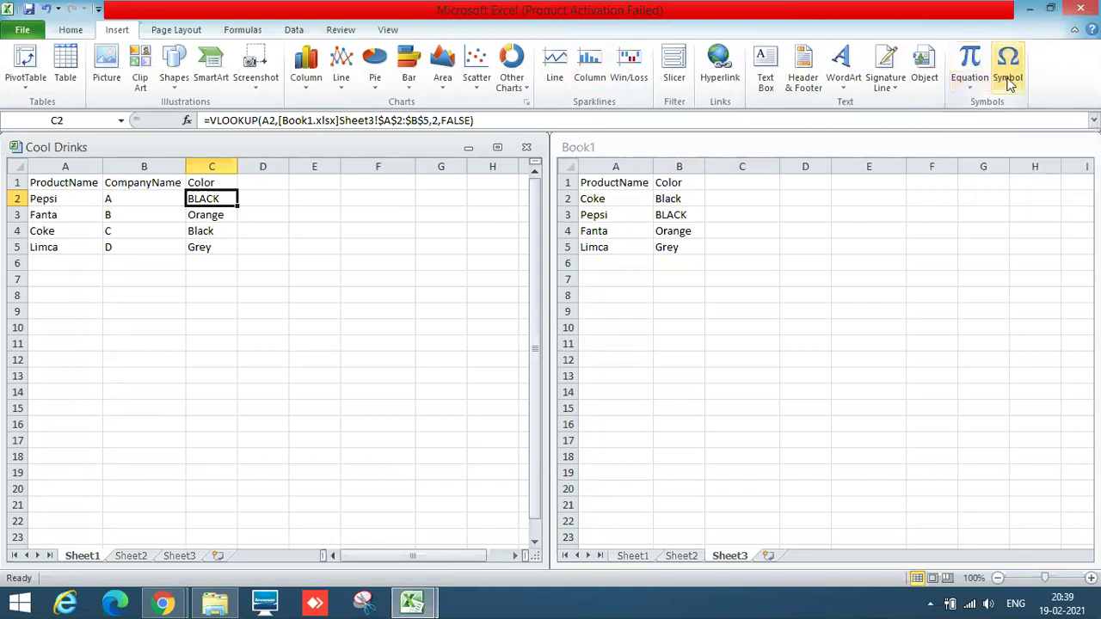
pyautogui.click(846, 92)
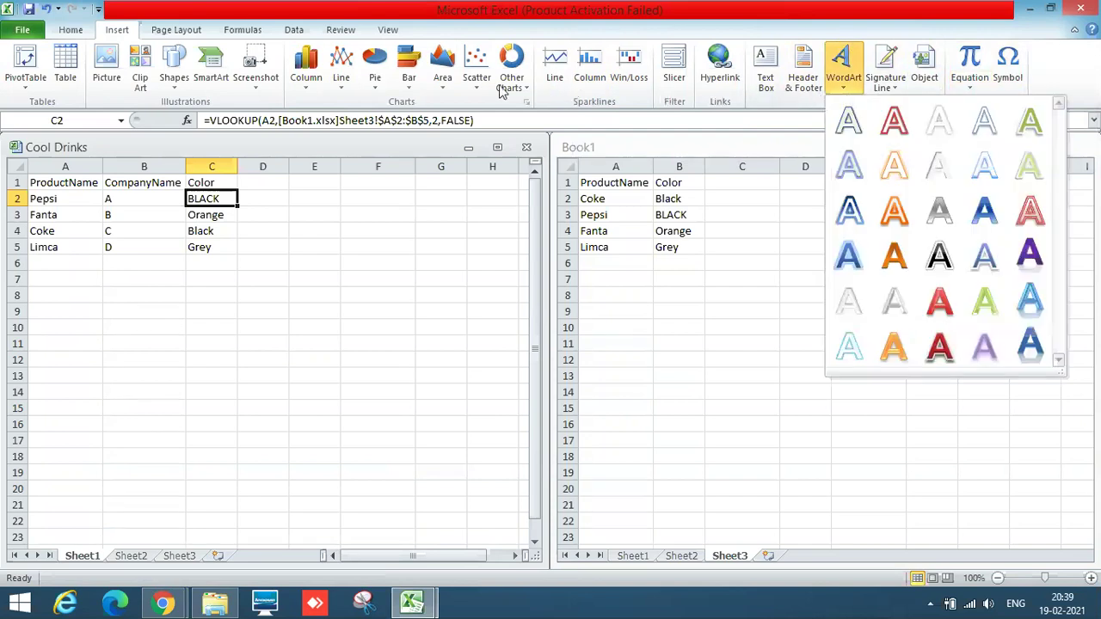
pyautogui.click(376, 88)
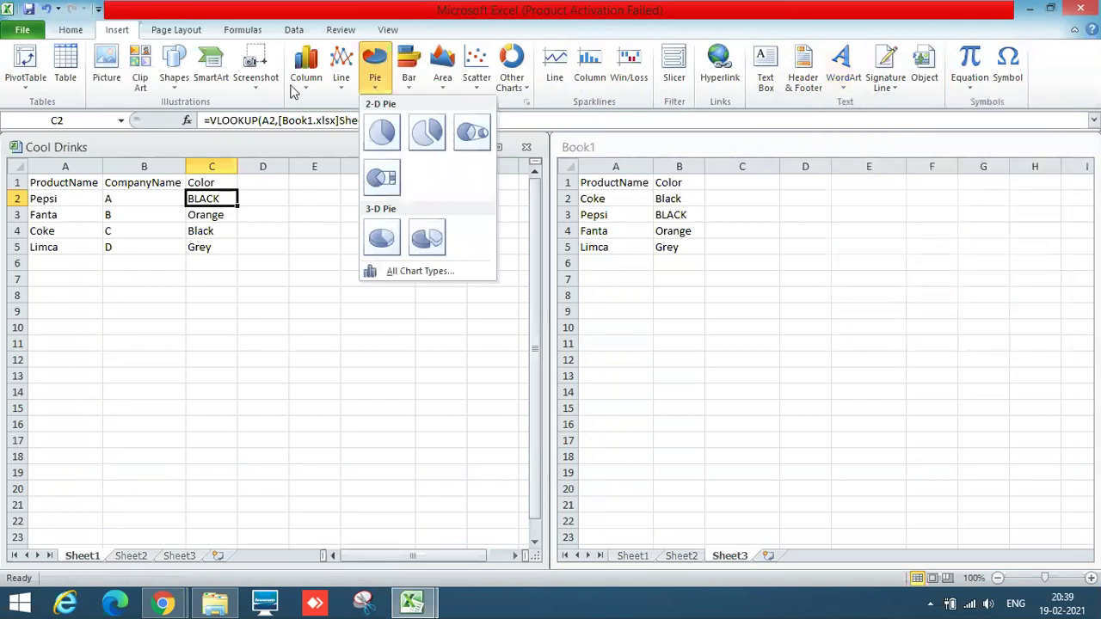
pyautogui.click(185, 343)
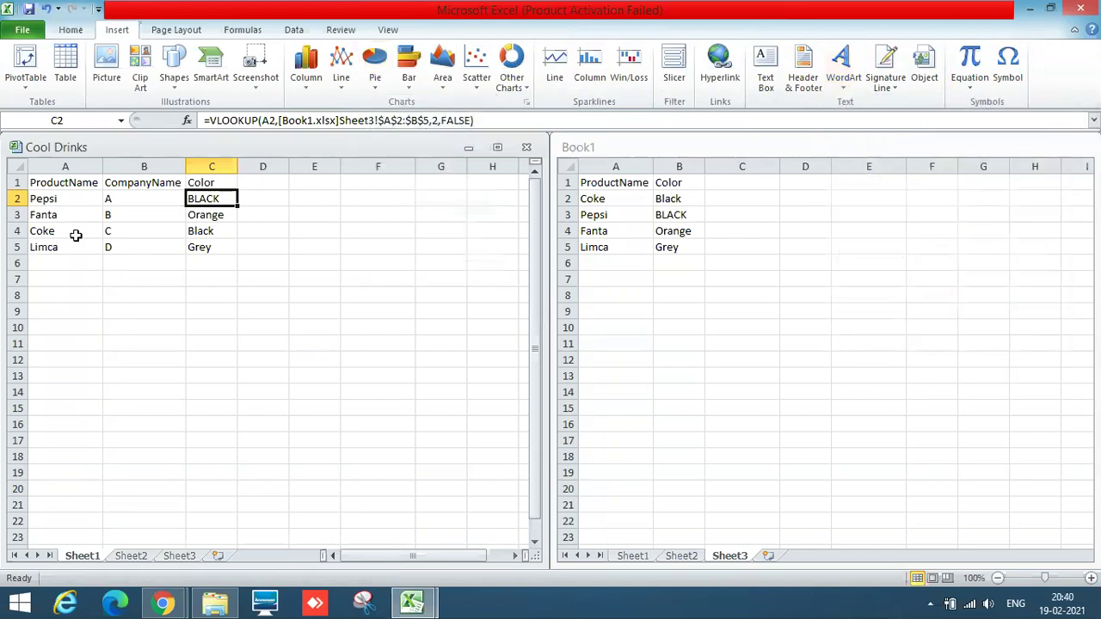
# Try a 2-D clustered column chart of the product table A1:C5 in Cool Drinks, and delete the chart
pyautogui.click(48, 188)
pyautogui.hotkey('ctrl', 'shift', 'Right')
pyautogui.hotkey('shift', 'Down')
pyautogui.hotkey('shift', 'Down')
pyautogui.hotkey('shift', 'Down')
pyautogui.hotkey('shift', 'Down')
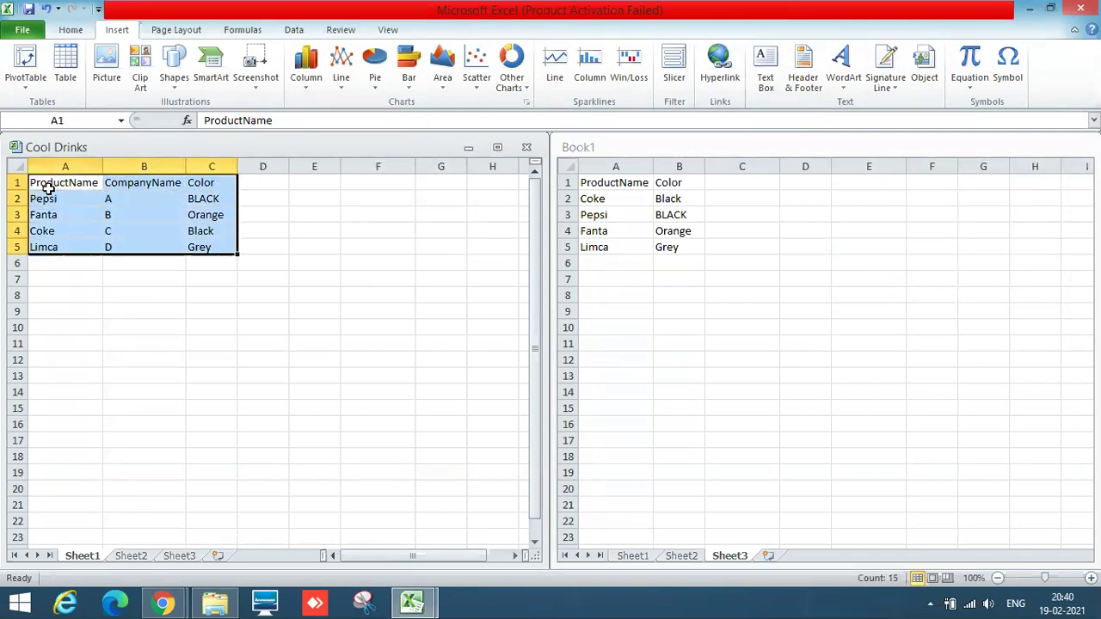
pyautogui.click(306, 91)
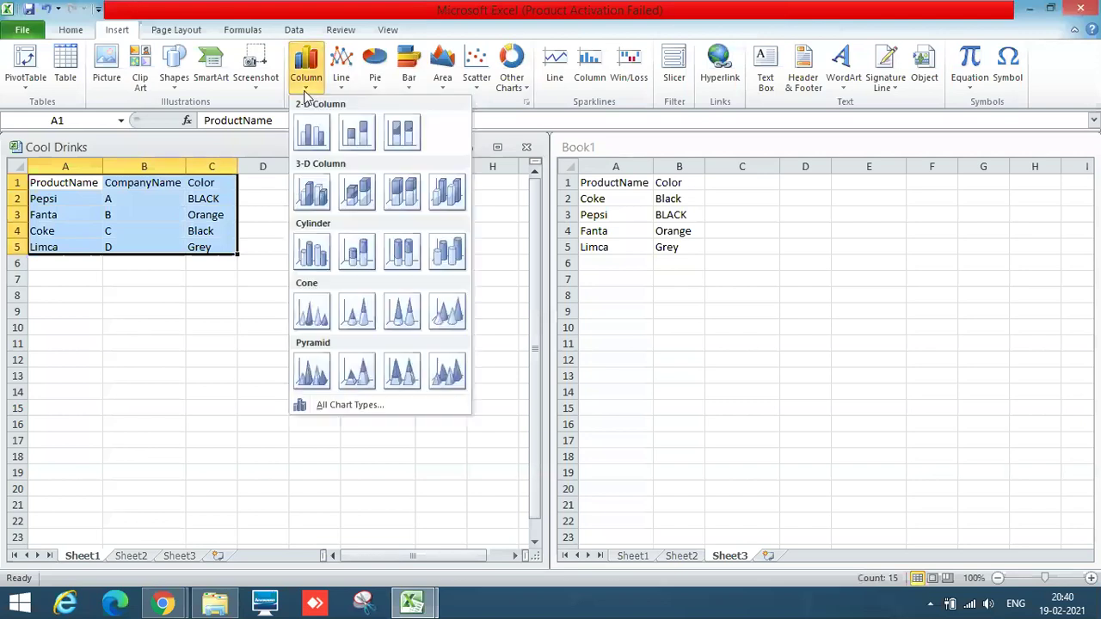
pyautogui.click(312, 133)
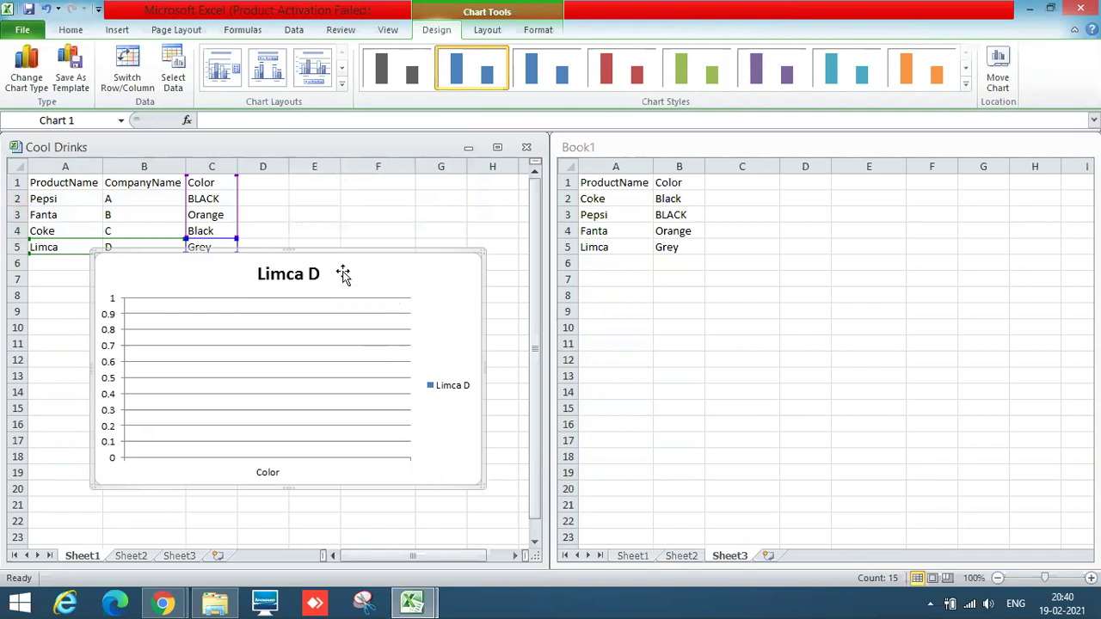
pyautogui.press('Delete')
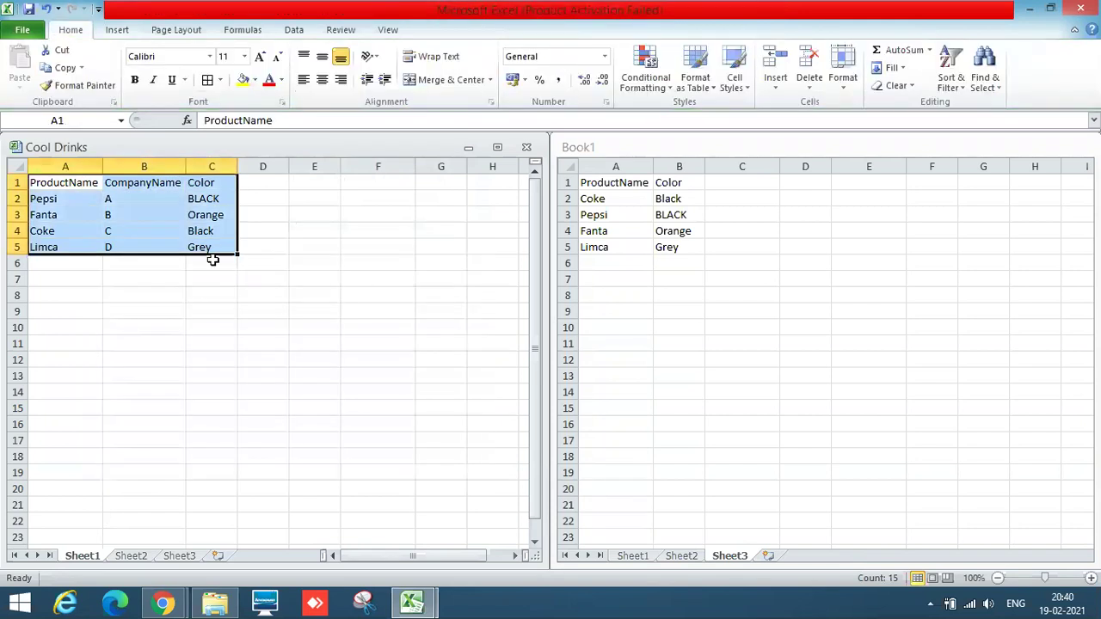
pyautogui.click(136, 315)
# Insert a 2-D stacked column chart from the product and company entries in A2:B5 of Cool Drinks
pyautogui.click(59, 199)
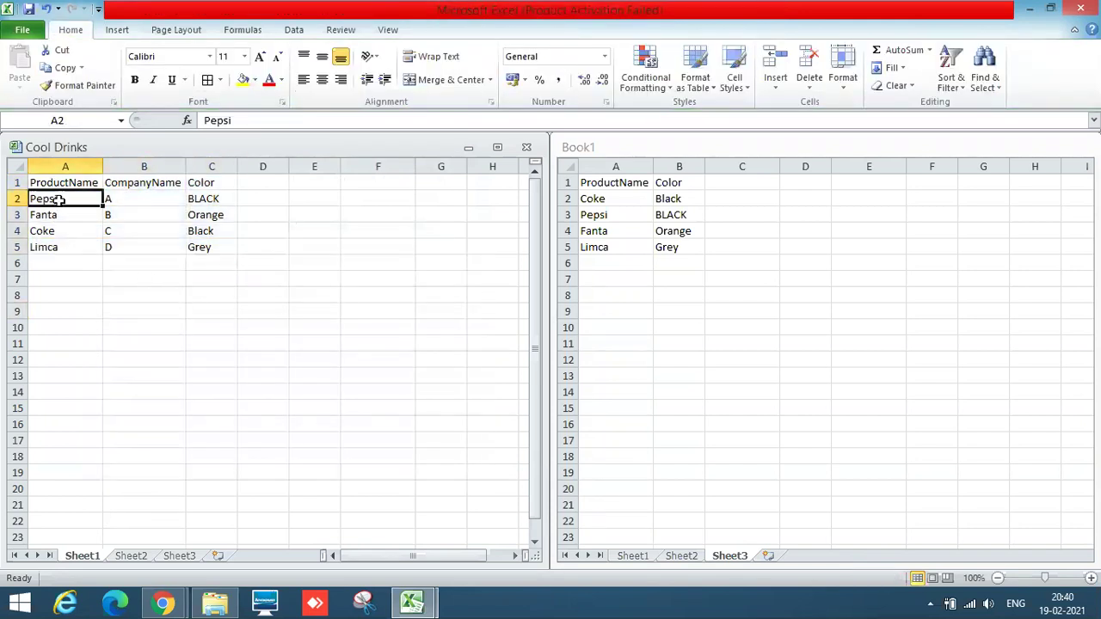
pyautogui.hotkey('shift', 'Right')
pyautogui.hotkey('shift', 'Right')
pyautogui.hotkey('shift', 'Down')
pyautogui.hotkey('shift', 'Down')
pyautogui.hotkey('shift', 'Down')
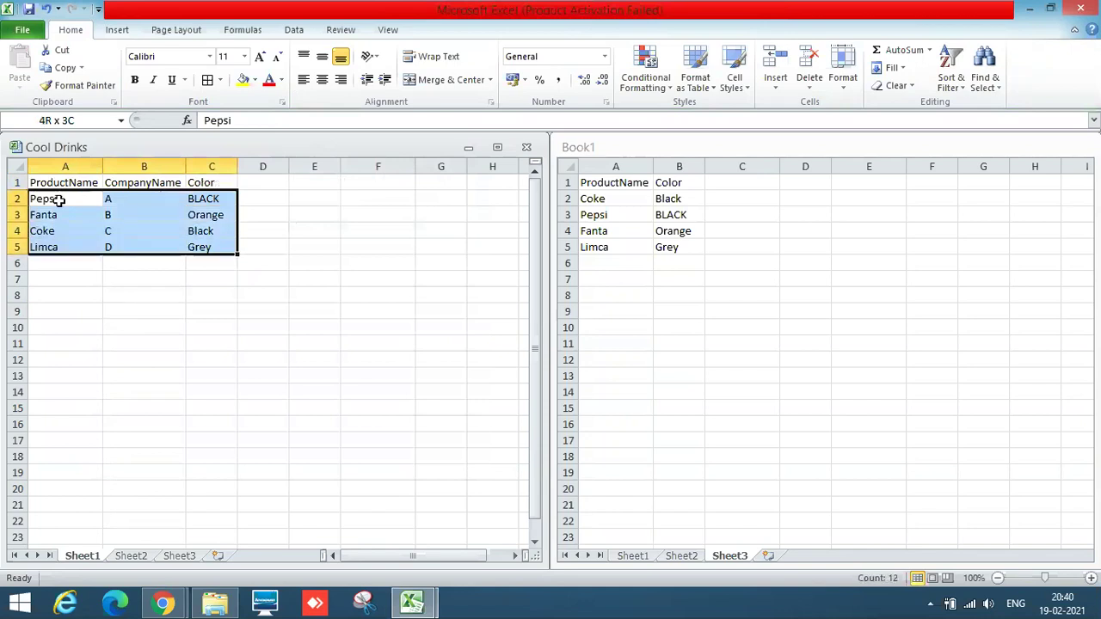
pyautogui.hotkey('shift', 'Left')
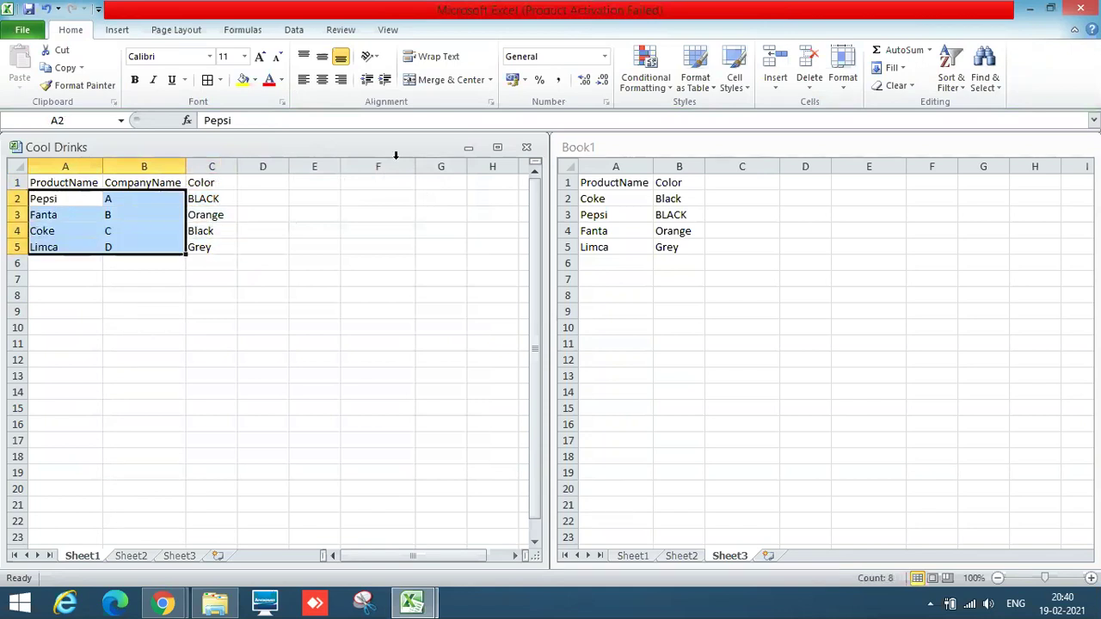
pyautogui.click(121, 30)
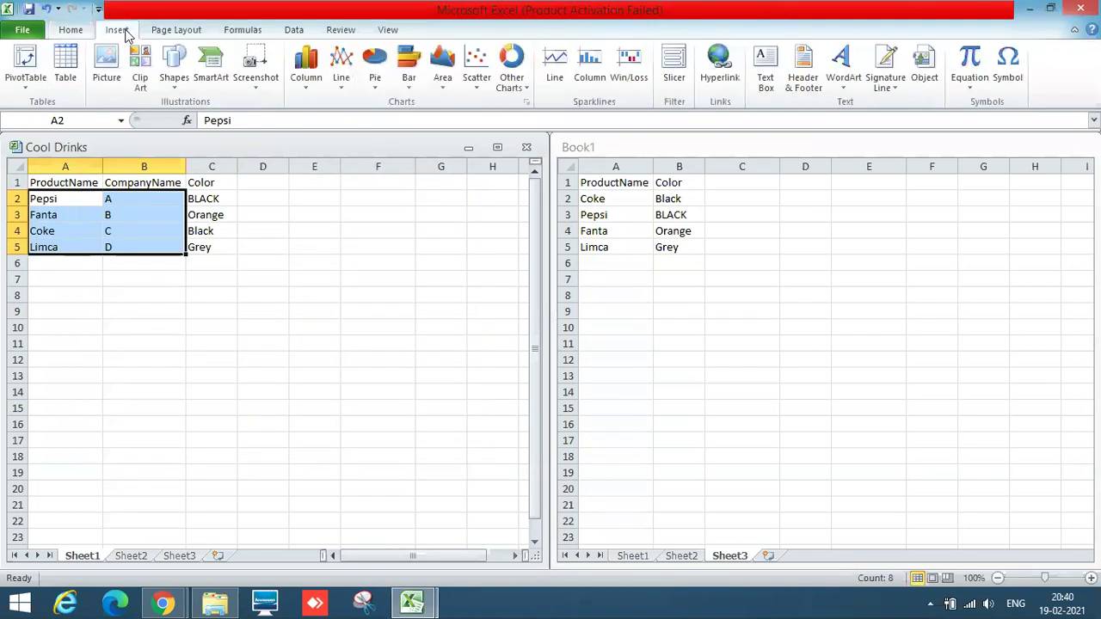
pyautogui.click(307, 85)
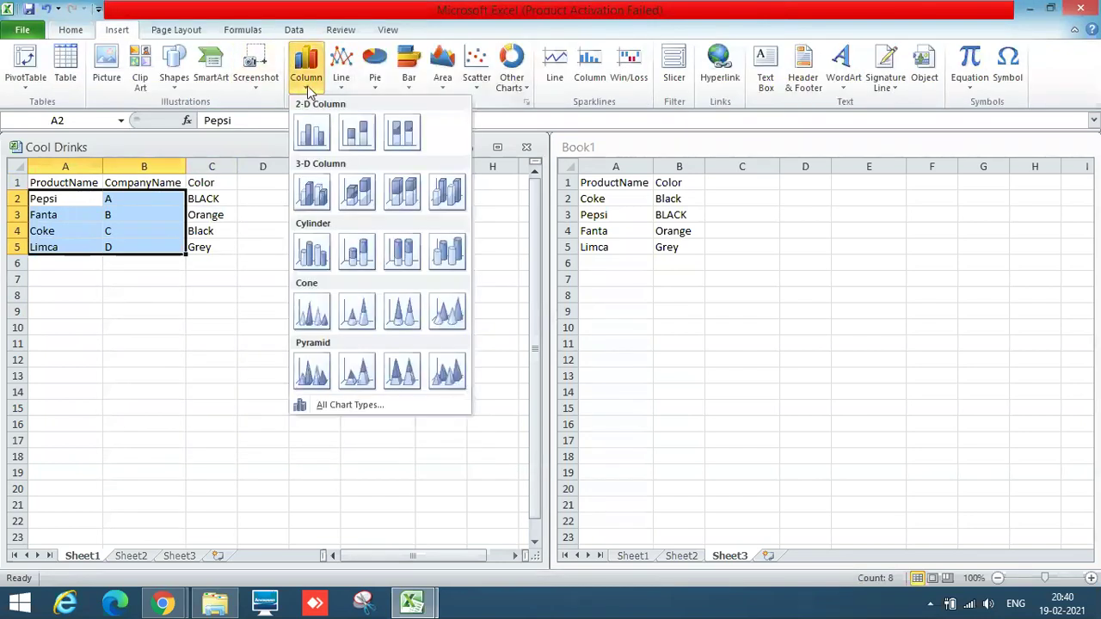
pyautogui.click(359, 133)
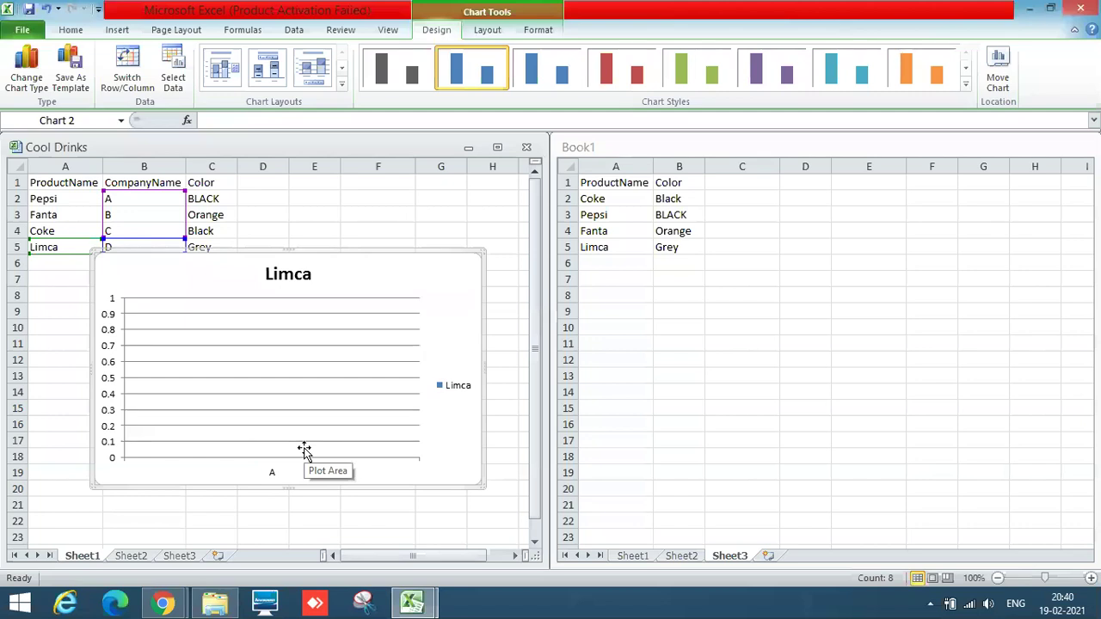
pyautogui.press('Escape')
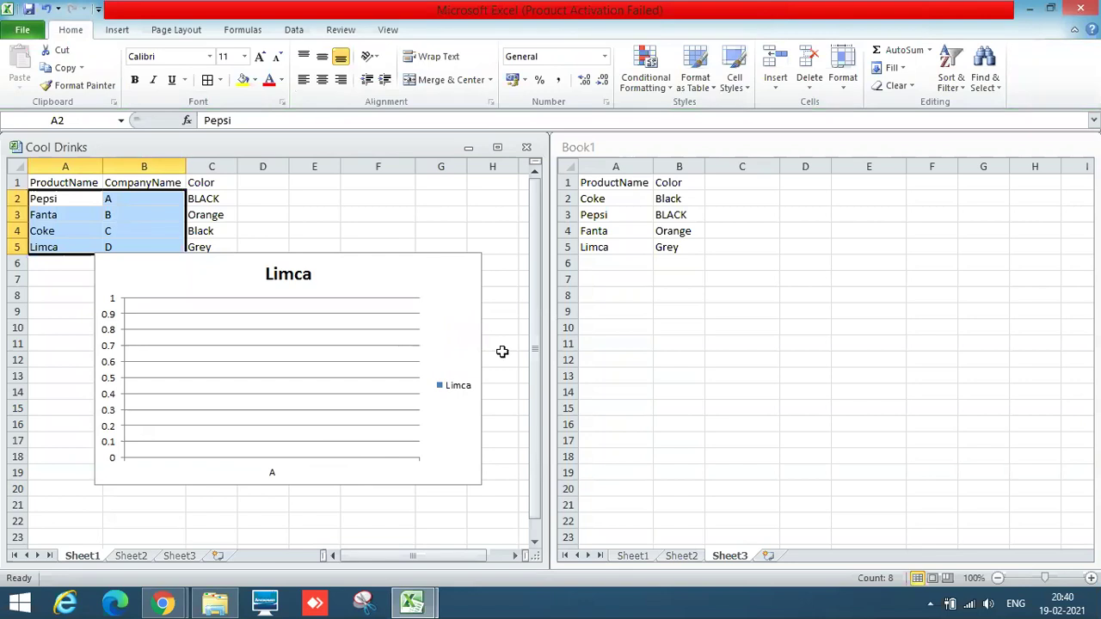
# Clear the product and company entries in A2:B5 of Cool Drinks
pyautogui.press('Delete')
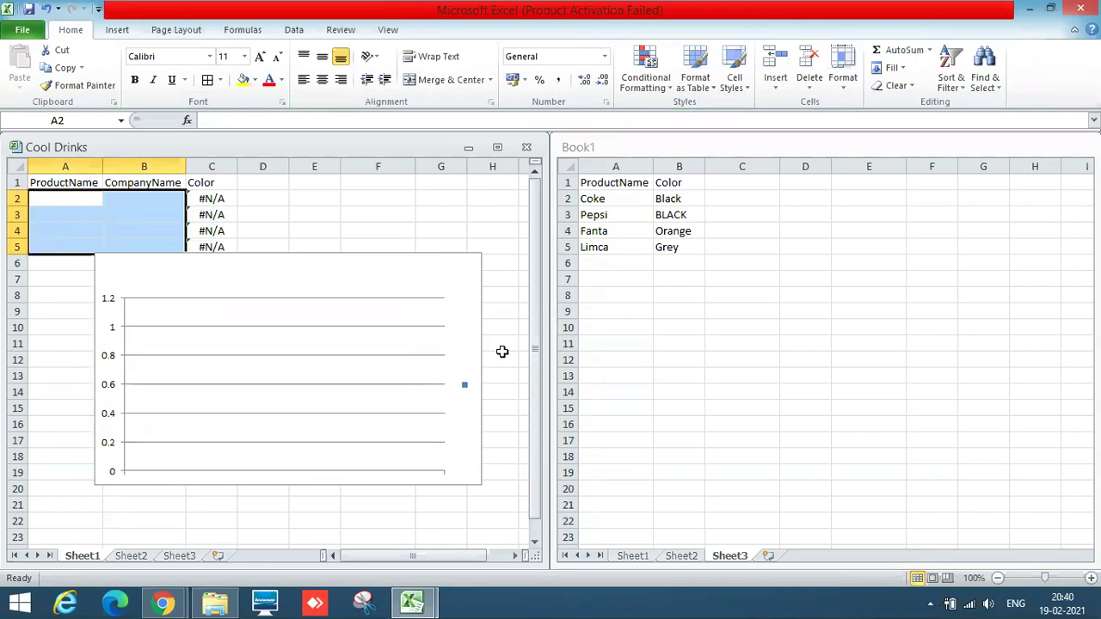
pyautogui.click(286, 318)
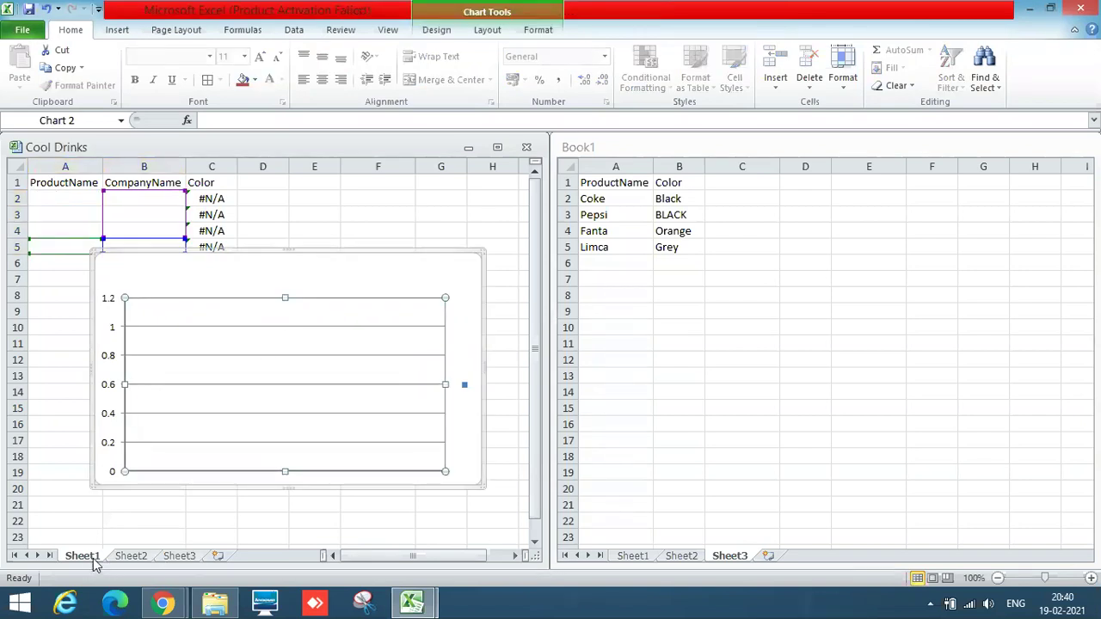
pyautogui.click(393, 214)
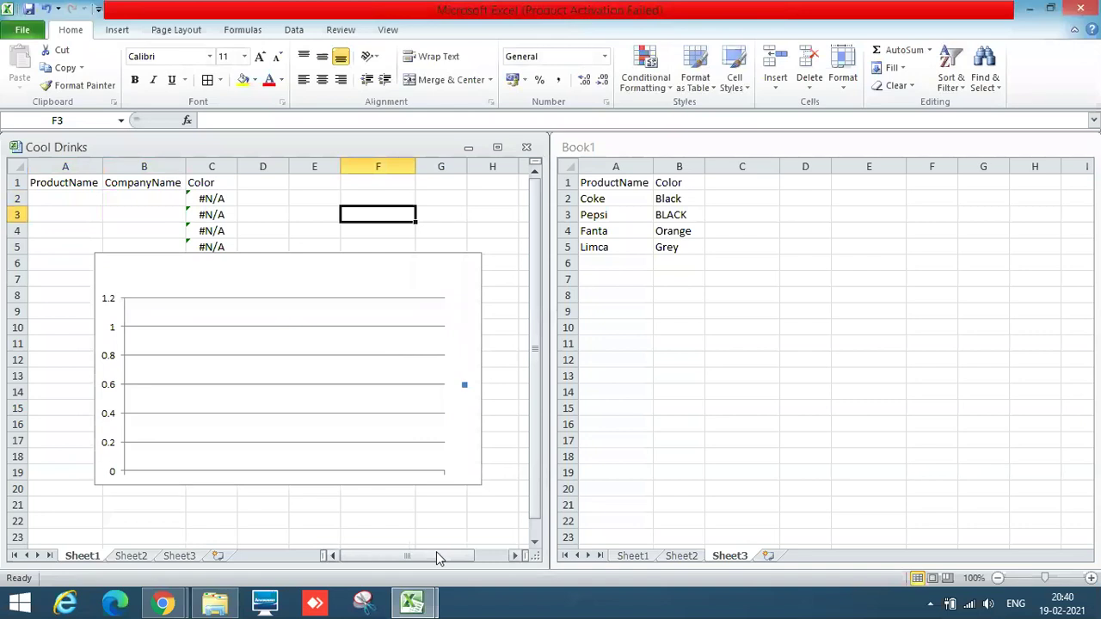
# Show Sheet2 of the Cool Drinks workbook
pyautogui.moveTo(408, 602)
pyautogui.click(320, 537)
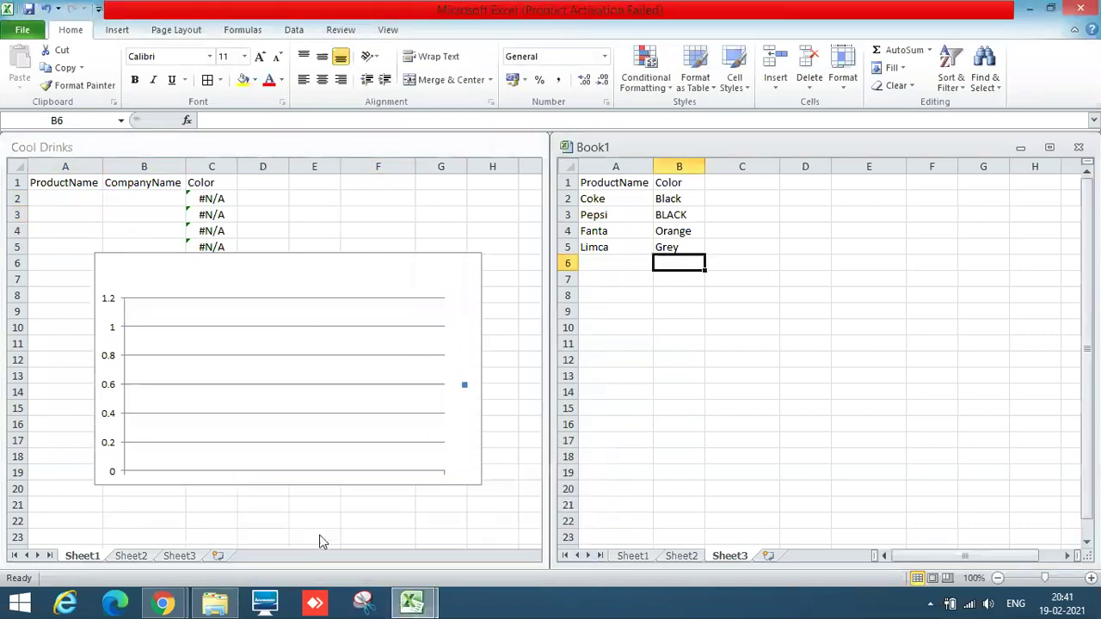
pyautogui.click(123, 565)
pyautogui.click(123, 564)
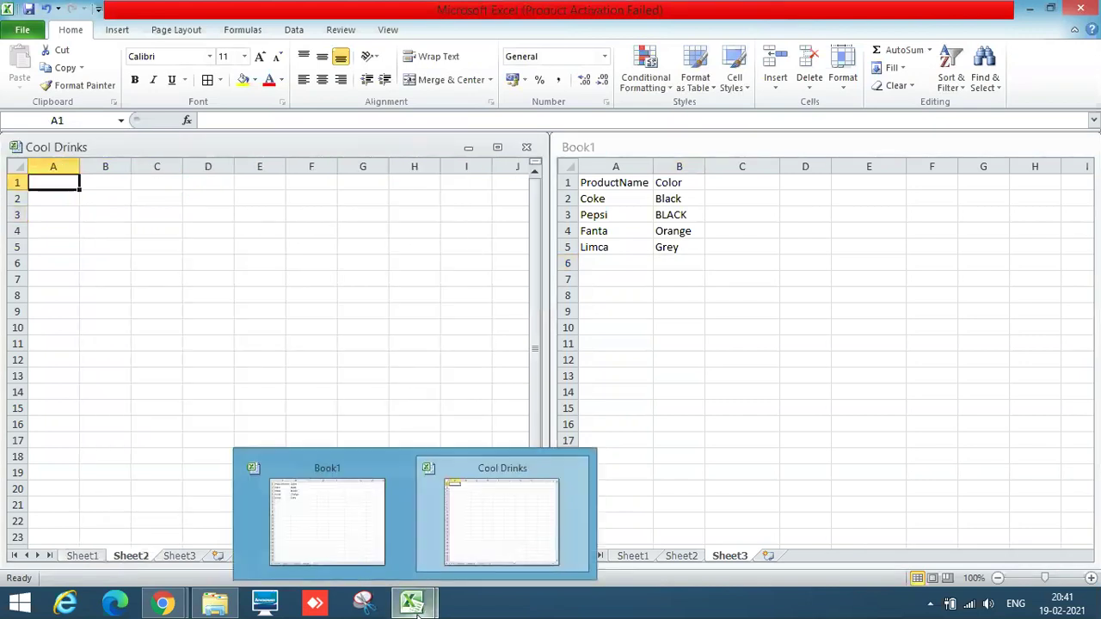
# Show Sheet1 of Book1 with the student marks and maximize that workbook's window
pyautogui.click(630, 555)
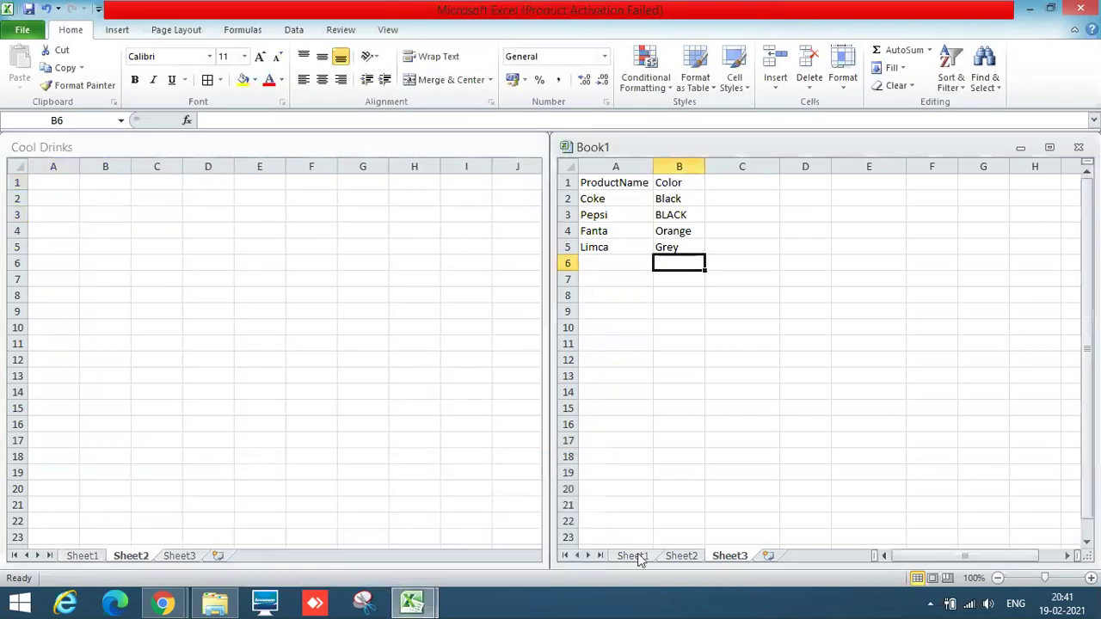
pyautogui.click(637, 557)
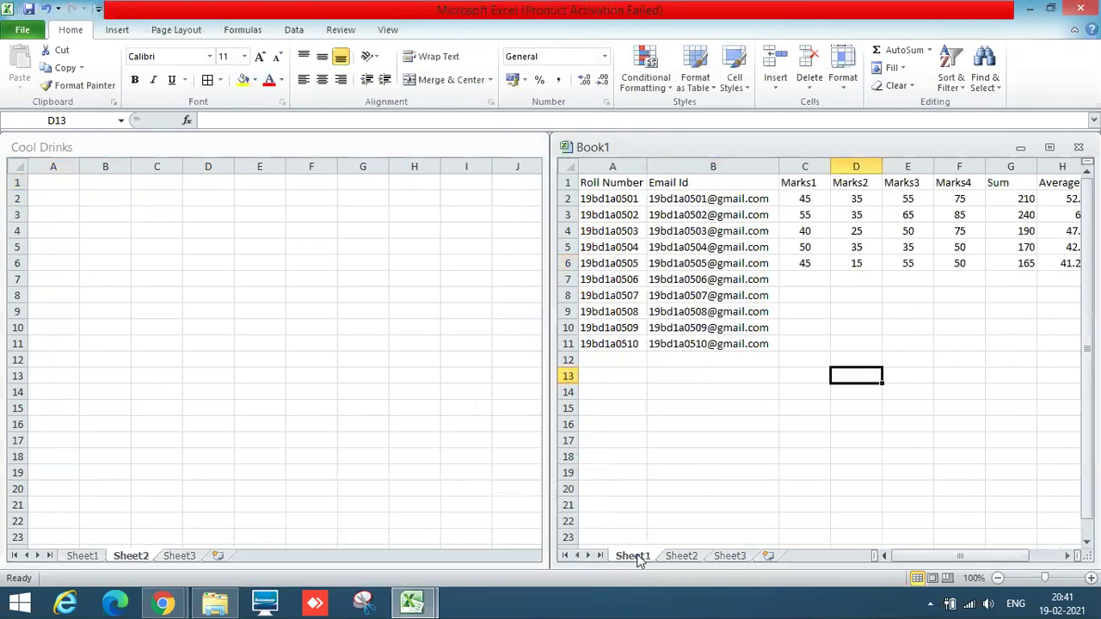
pyautogui.click(876, 394)
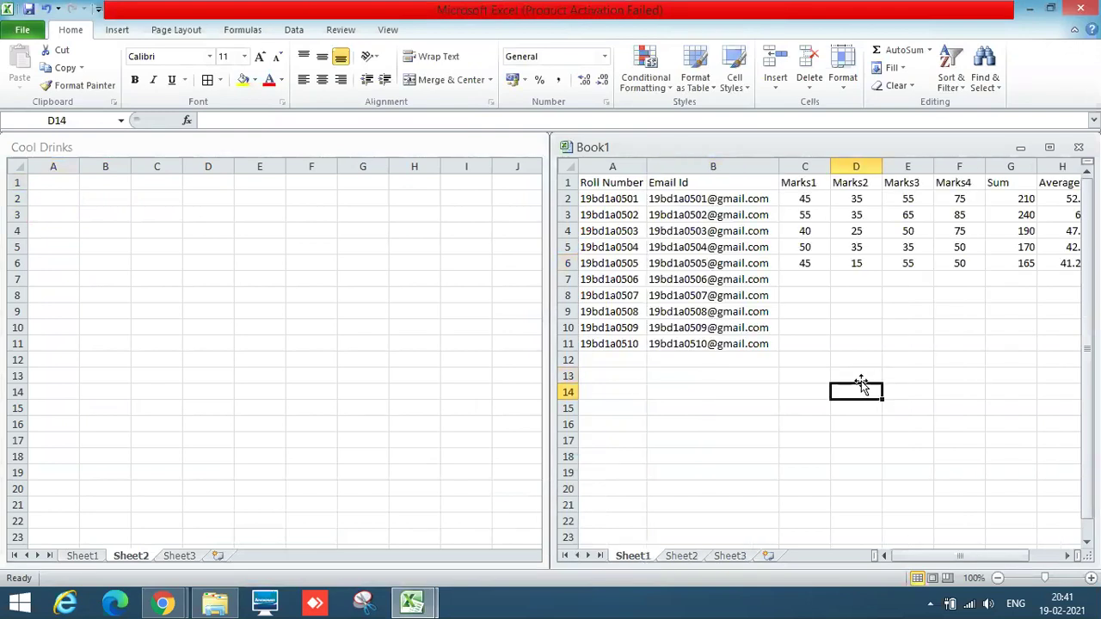
pyautogui.doubleClick(666, 147)
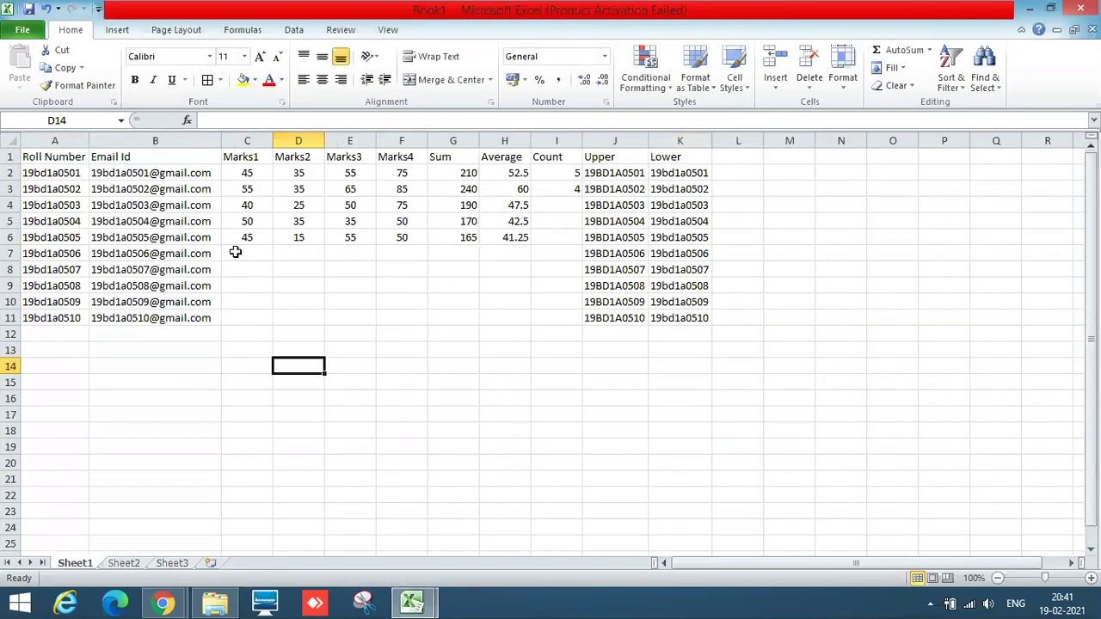
# Insert a 2-D 100% stacked column chart from the Marks1 to Marks4 values in C2:F6
pyautogui.click(247, 171)
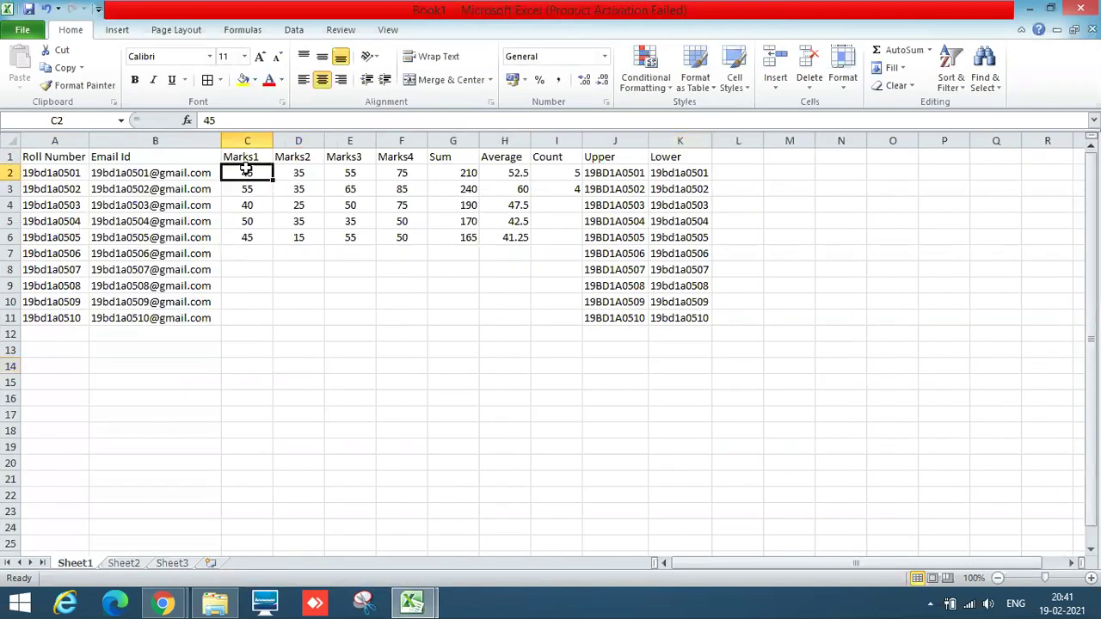
pyautogui.hotkey('shift', 'Right')
pyautogui.hotkey('shift', 'Right')
pyautogui.hotkey('shift', 'Right')
pyautogui.hotkey('shift', 'Right')
pyautogui.hotkey('shift', 'Left')
pyautogui.hotkey('shift', 'Down')
pyautogui.hotkey('shift', 'Left')
pyautogui.hotkey('shift', 'Right')
pyautogui.hotkey('shift', 'Down')
pyautogui.hotkey('shift', 'Down')
pyautogui.hotkey('shift', 'Down')
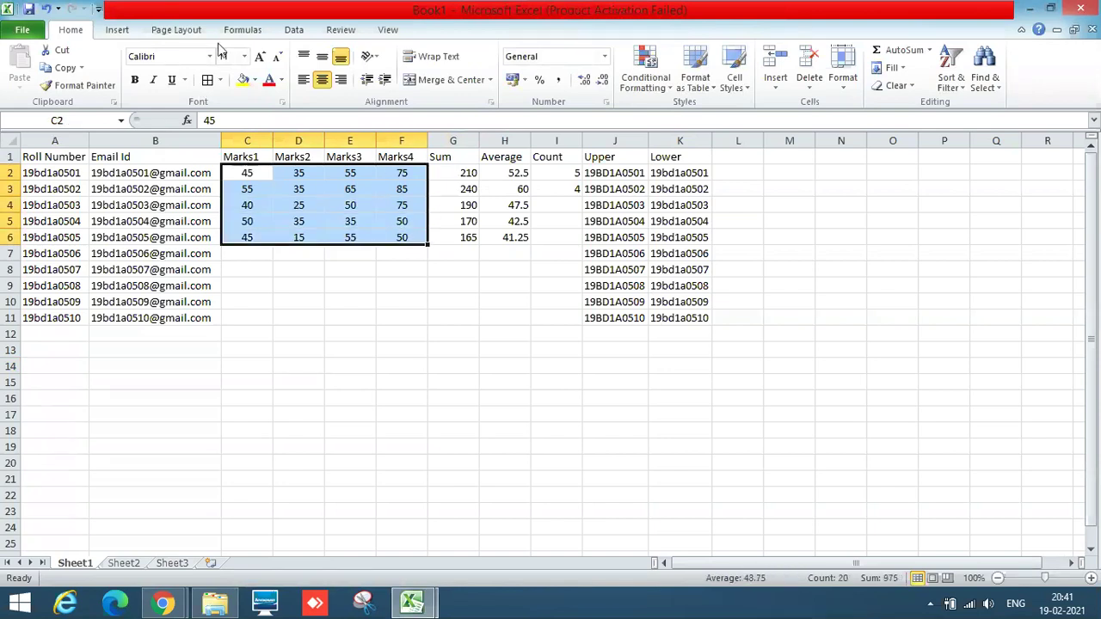
pyautogui.click(117, 29)
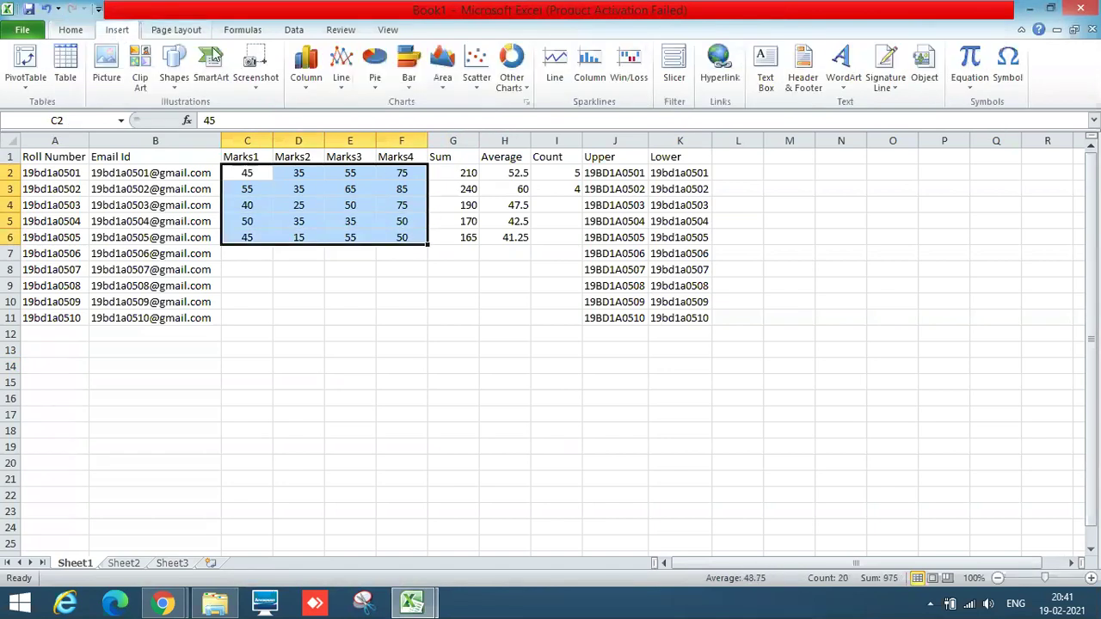
pyautogui.click(412, 89)
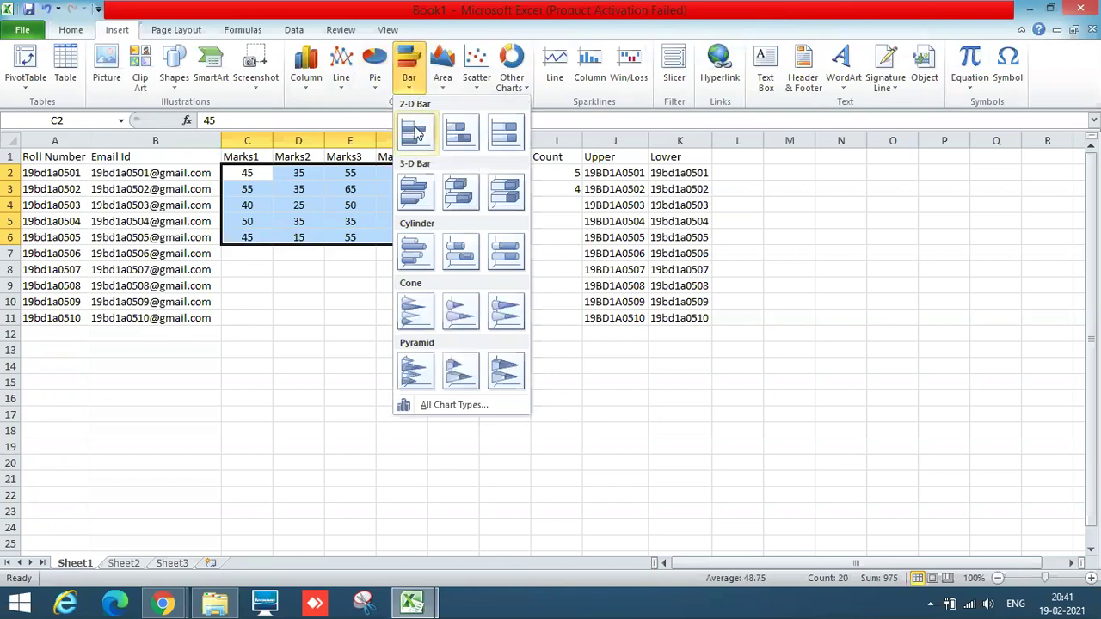
pyautogui.click(306, 91)
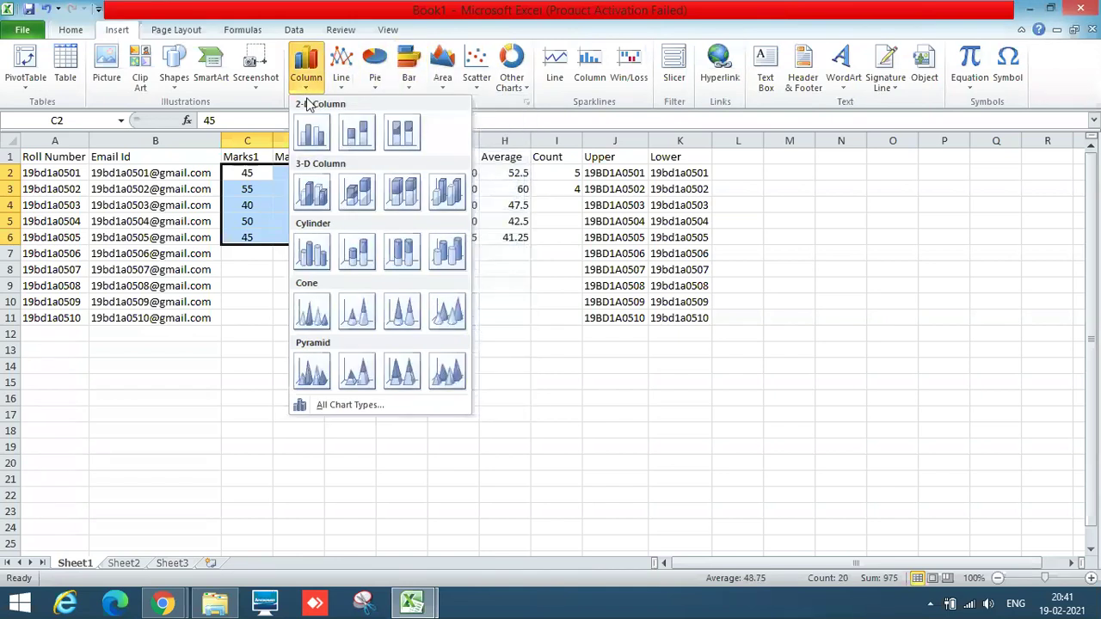
pyautogui.click(402, 131)
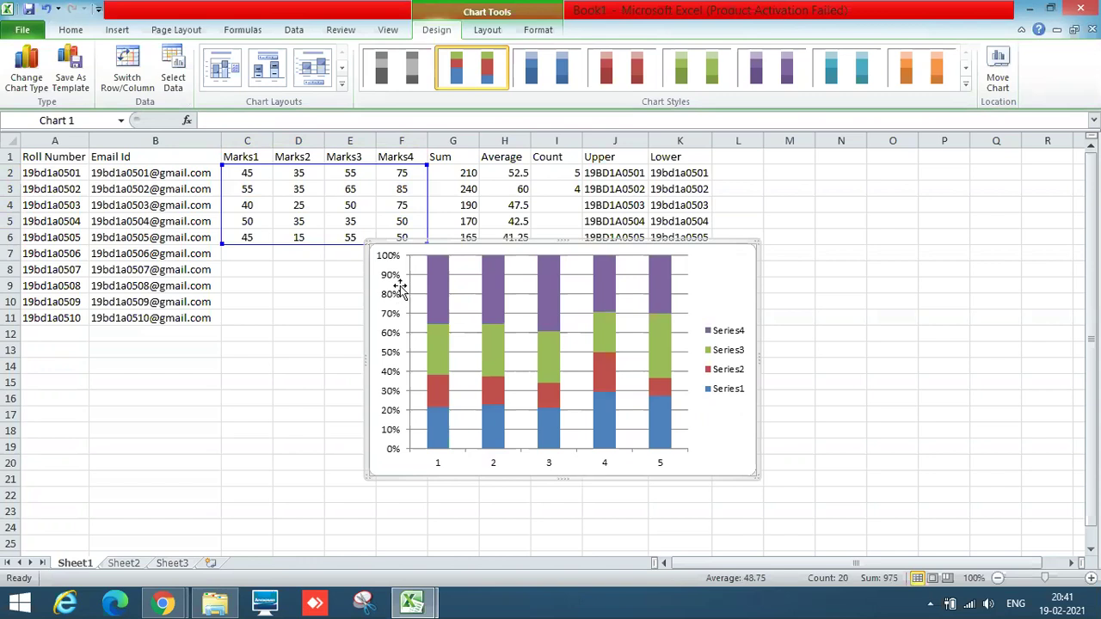
# Move the stacked column chart down so it sits clear of the marks in C2:F6
pyautogui.click(719, 334)
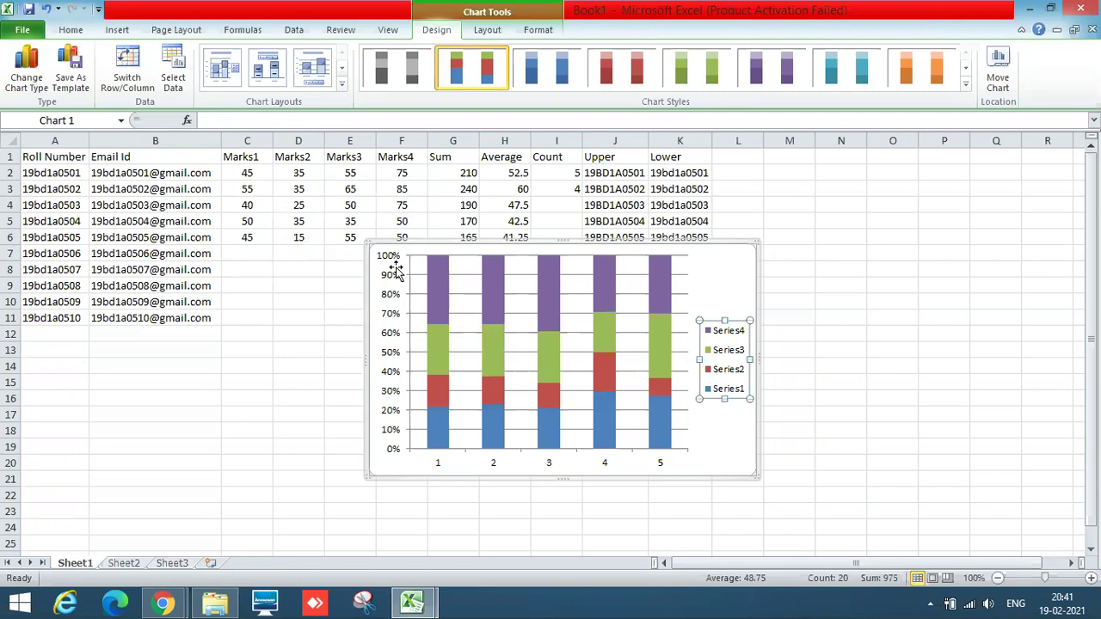
pyautogui.click(441, 289)
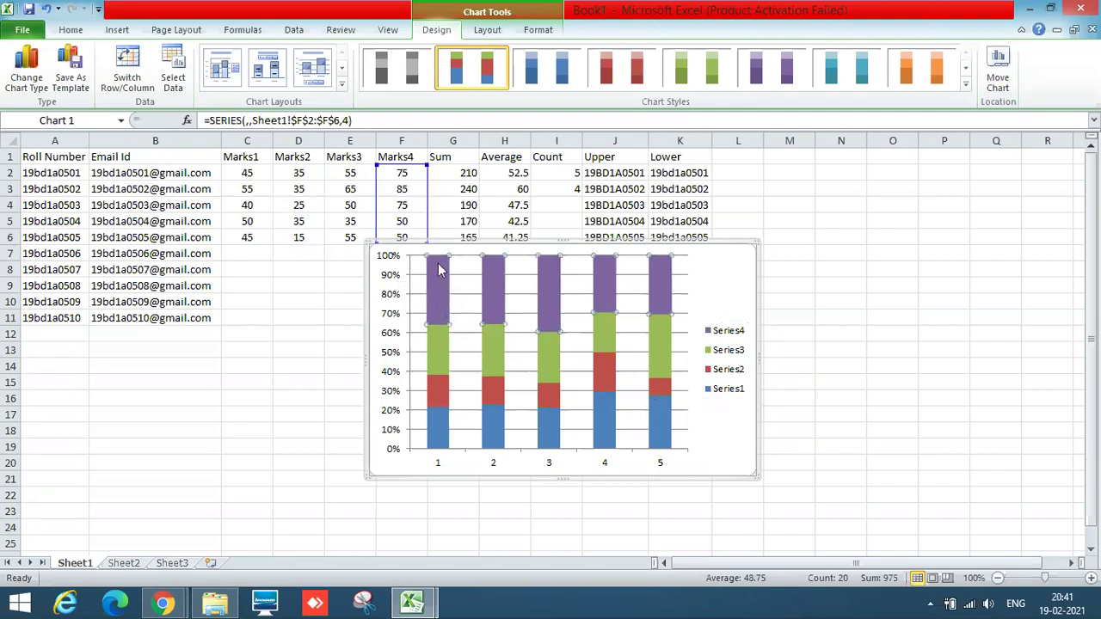
pyautogui.moveTo(459, 253); pyautogui.dragTo(462, 284)
# Examine which marks column each series of the stacked column chart represents, from Series1 to Series4
pyautogui.click(443, 324)
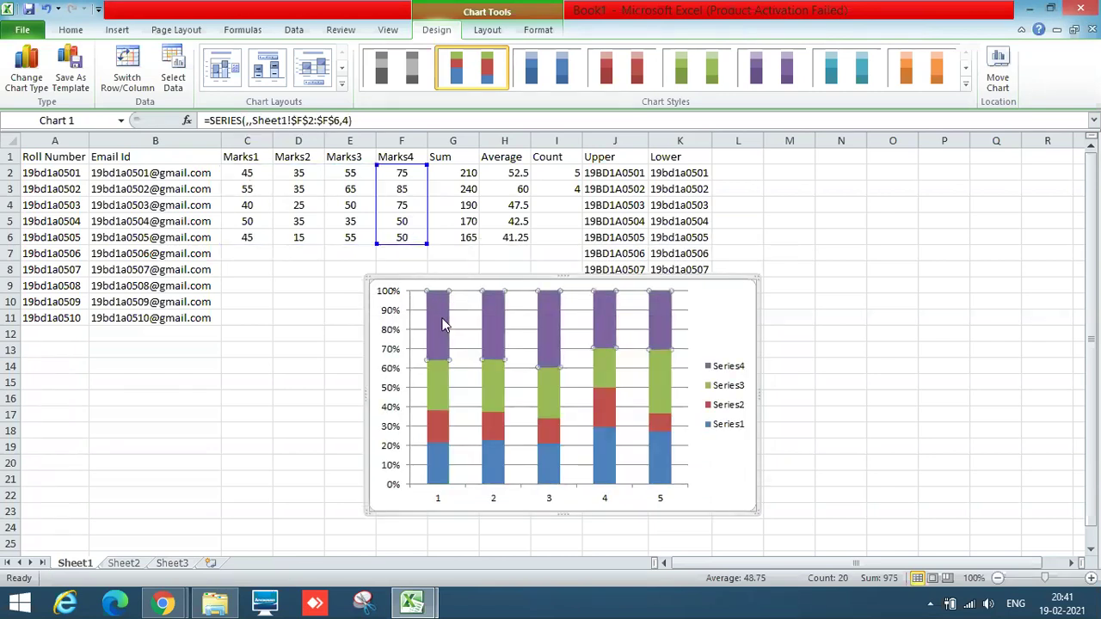
pyautogui.click(491, 322)
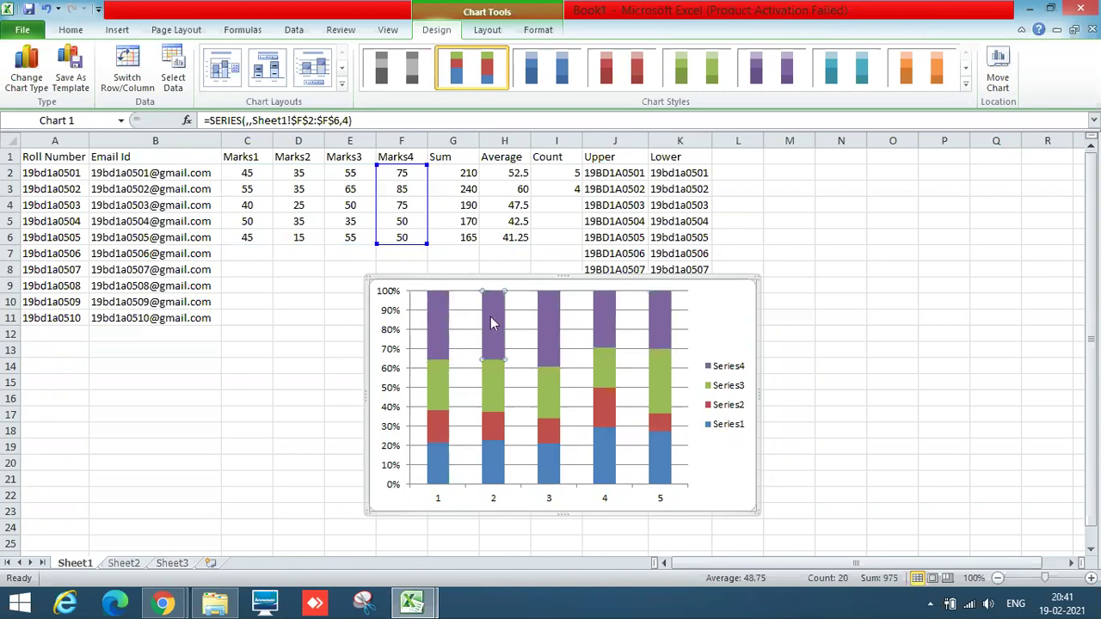
pyautogui.click(549, 329)
pyautogui.click(436, 475)
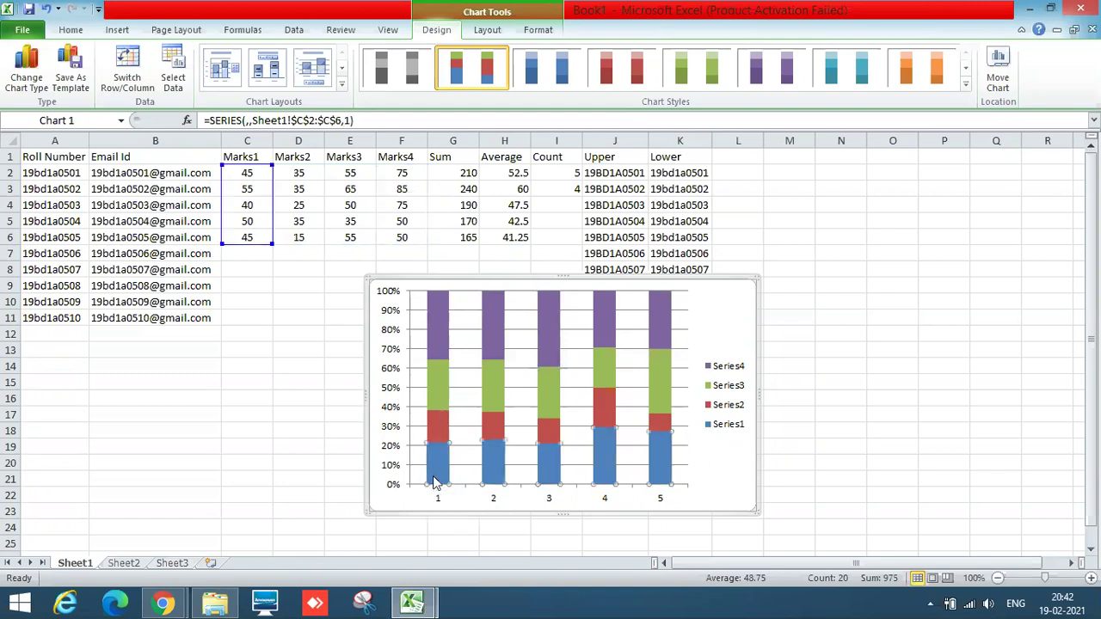
pyautogui.click(439, 423)
pyautogui.click(437, 384)
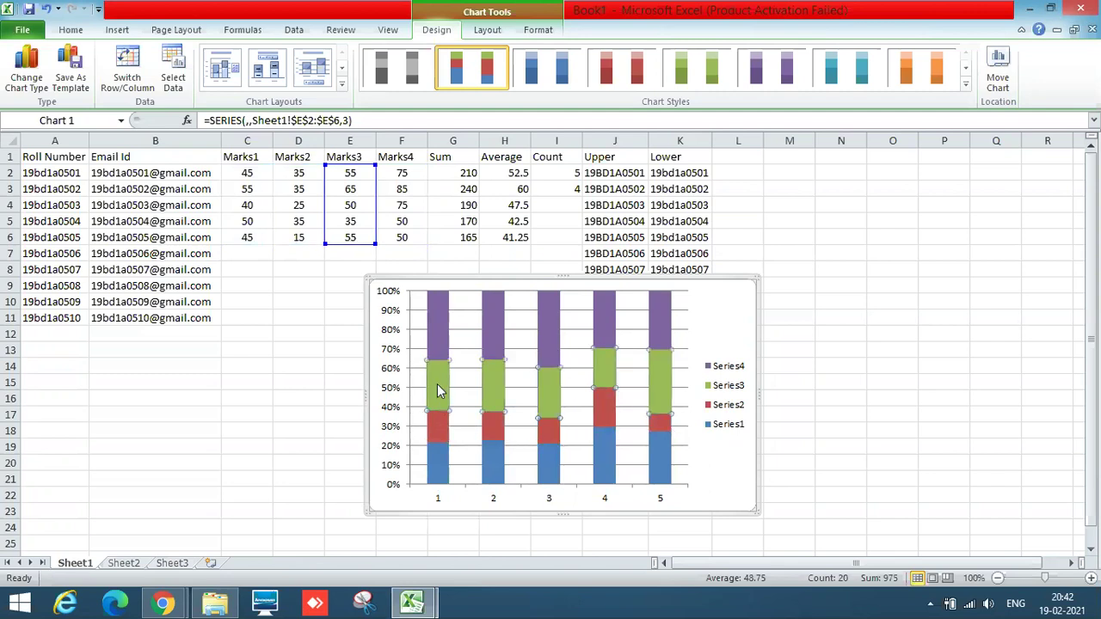
pyautogui.click(435, 336)
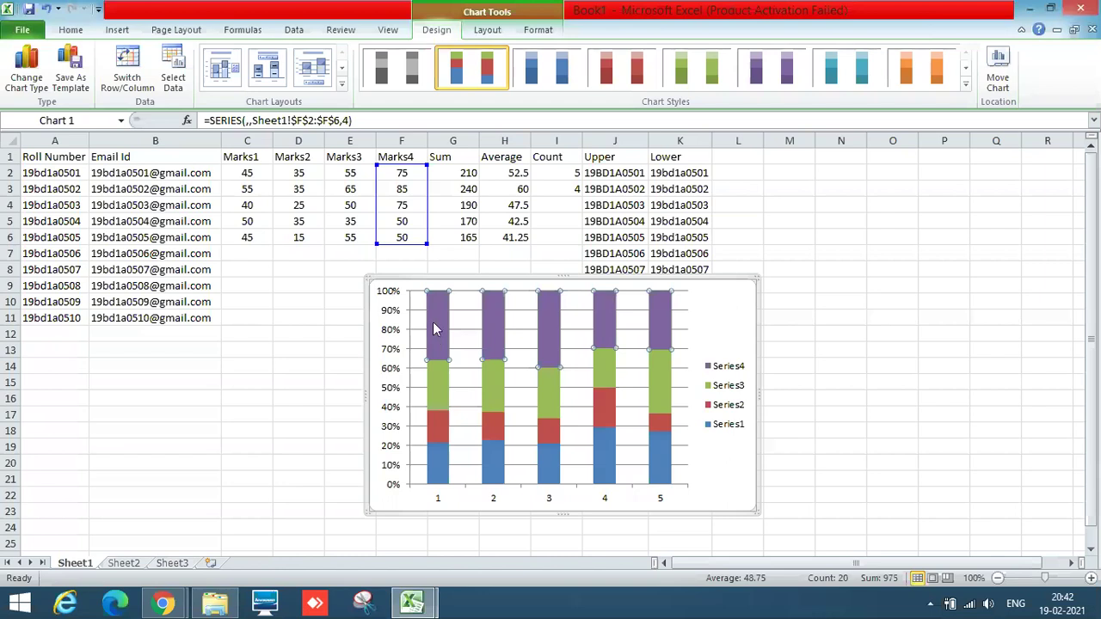
# Insert a 2-D pie chart from the marks in C2:F6 and shift its plot area closer to the legend
pyautogui.click(118, 30)
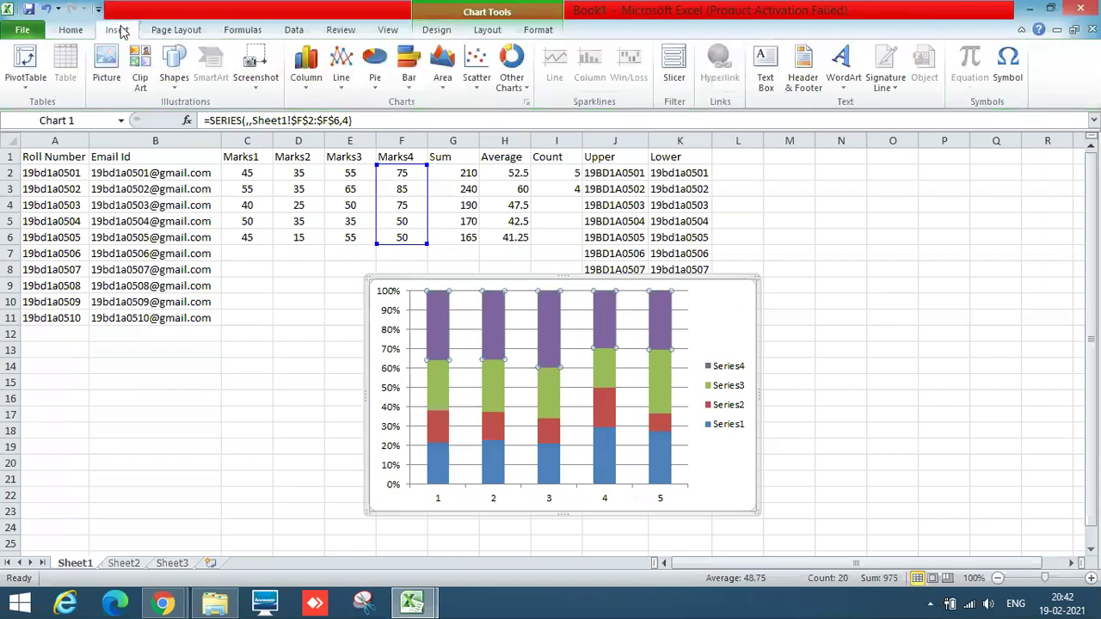
pyautogui.click(249, 172)
pyautogui.hotkey('shift', 'Right')
pyautogui.hotkey('shift', 'Right')
pyautogui.hotkey('shift', 'Right')
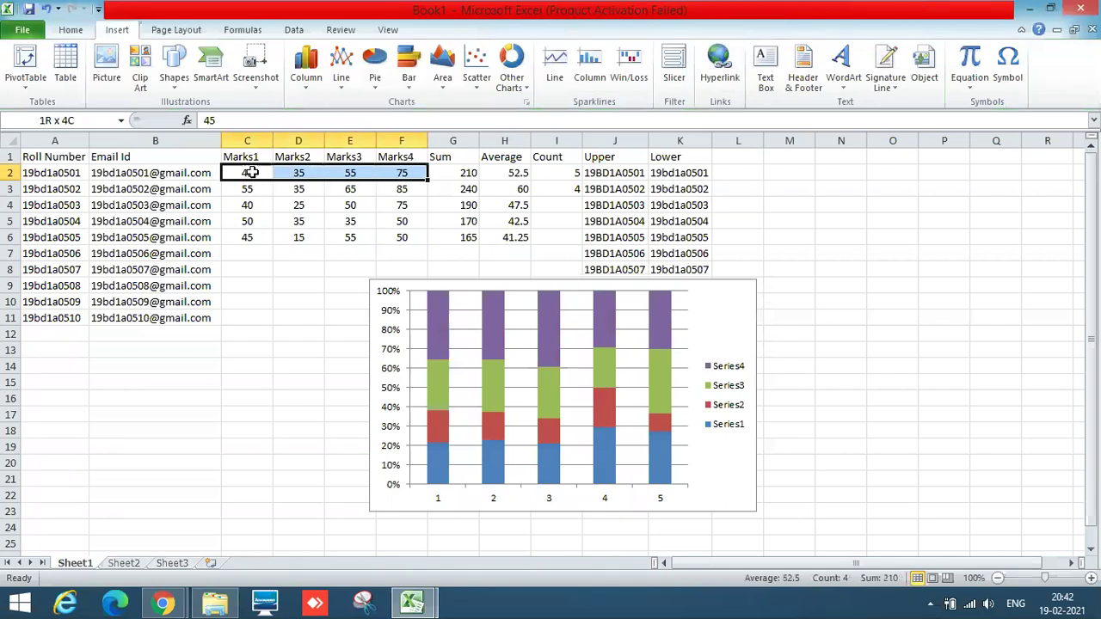
pyautogui.hotkey('shift', 'Down')
pyautogui.hotkey('shift', 'Down')
pyautogui.hotkey('shift', 'Down')
pyautogui.hotkey('shift', 'Down')
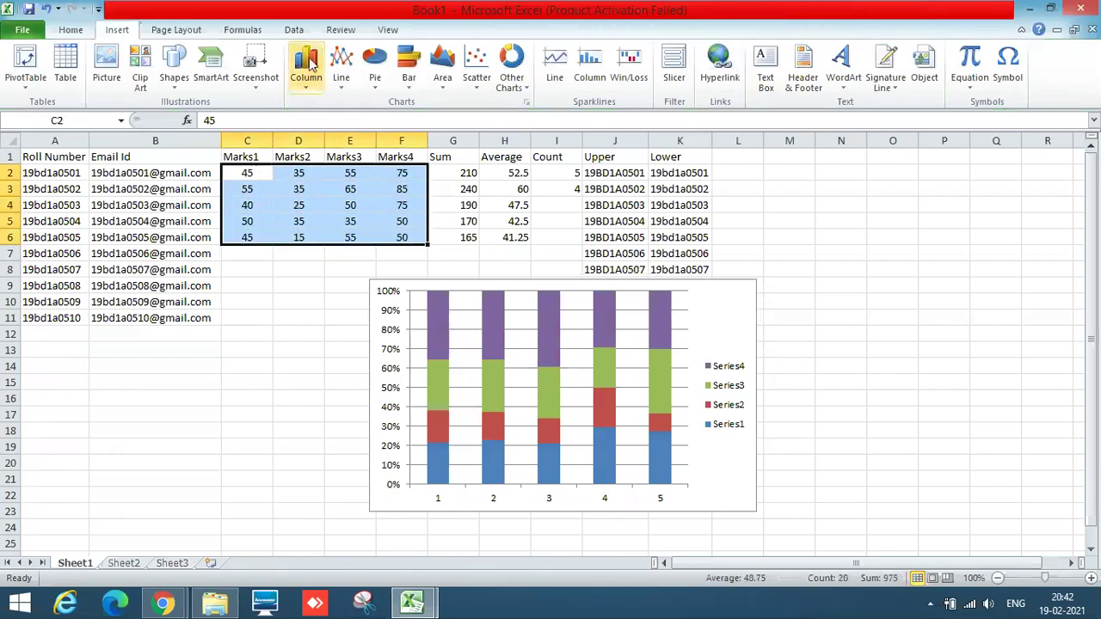
pyautogui.click(376, 93)
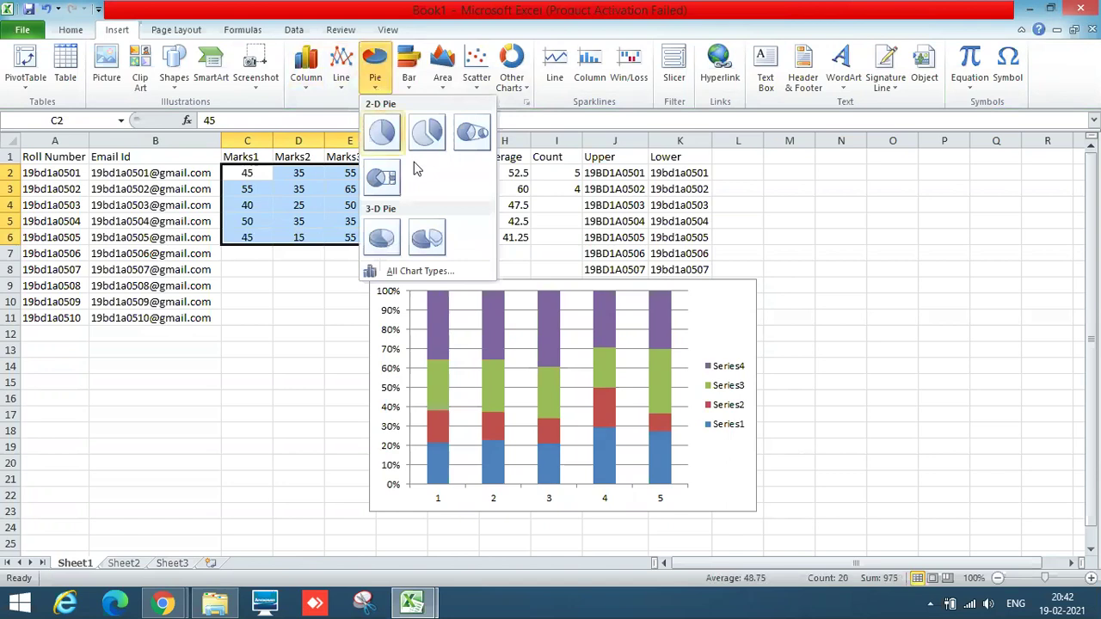
pyautogui.click(383, 131)
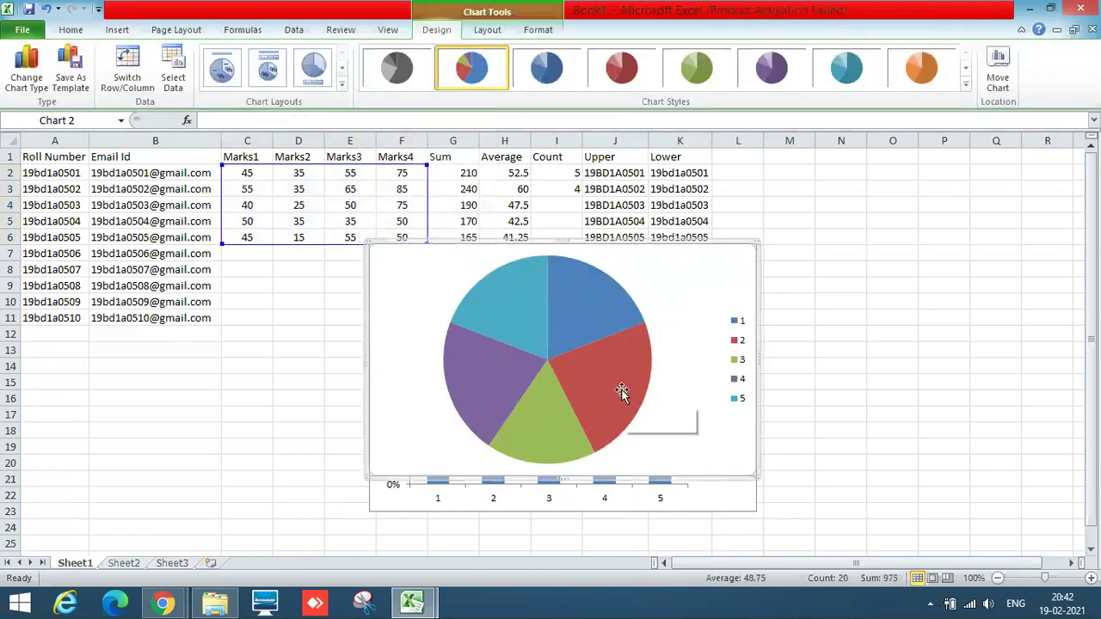
pyautogui.click(650, 289)
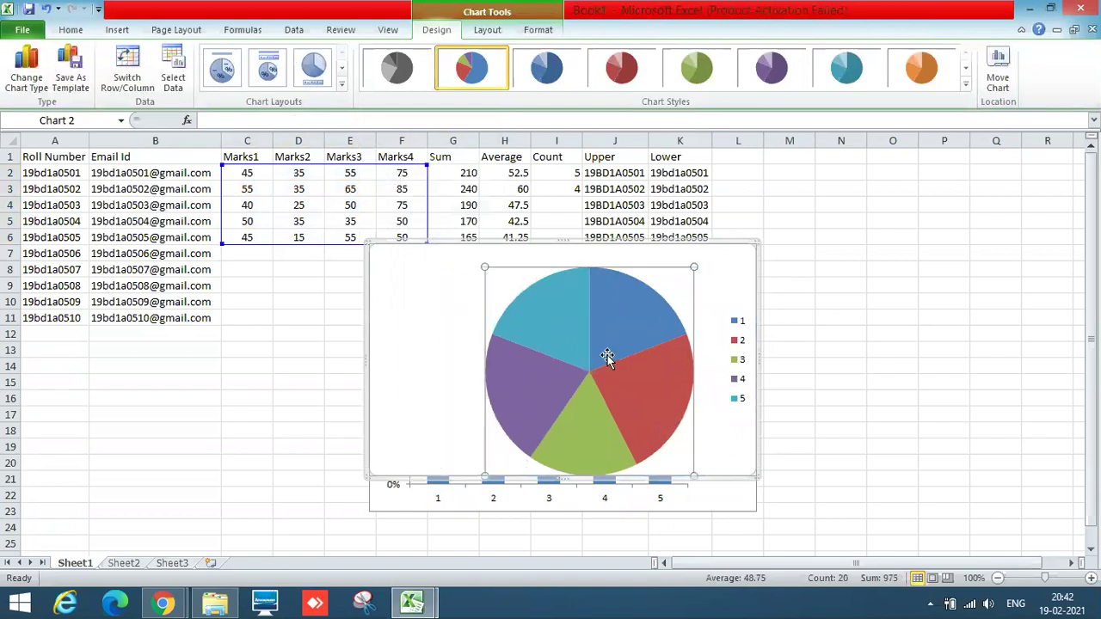
# Examine the pie chart's slices to see which Marks1 value and share each one represents
pyautogui.click(572, 353)
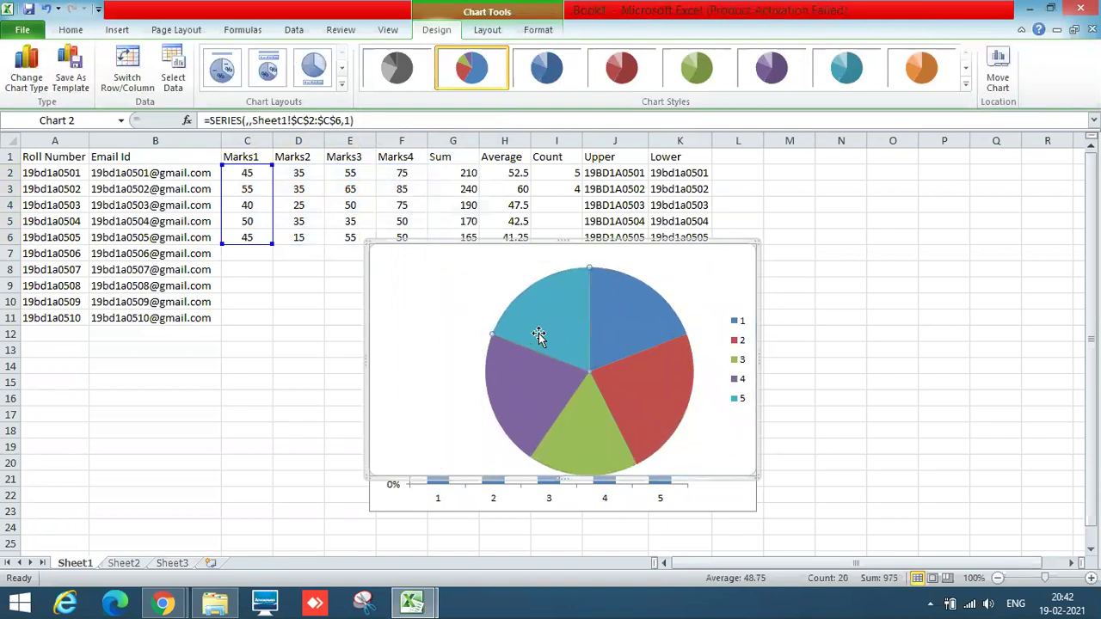
pyautogui.doubleClick(547, 330)
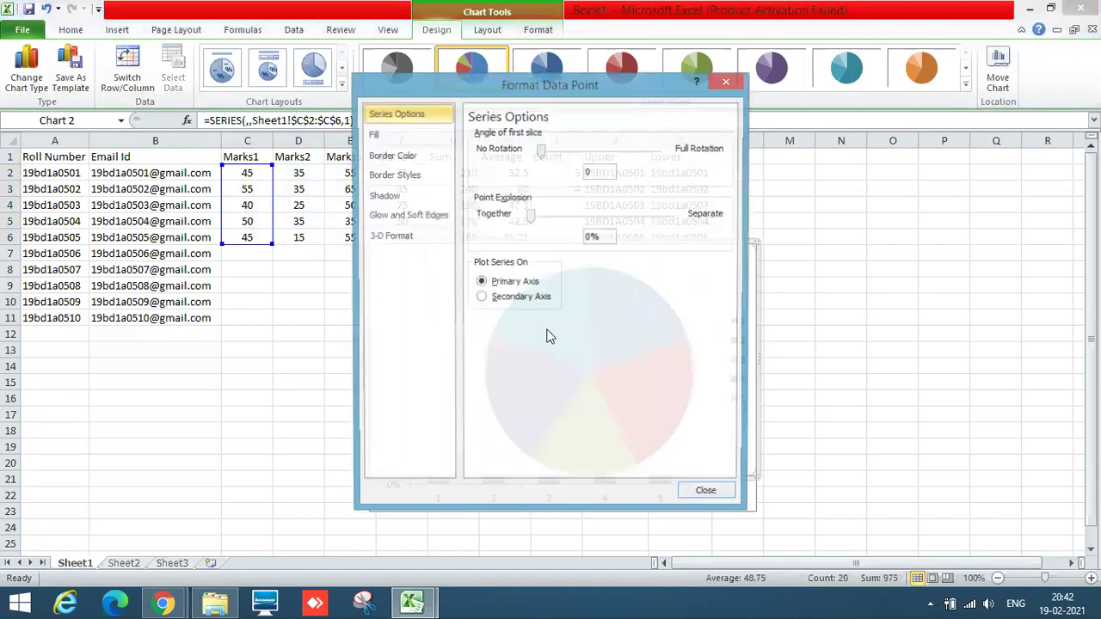
pyautogui.click(704, 493)
pyautogui.moveTo(612, 318)
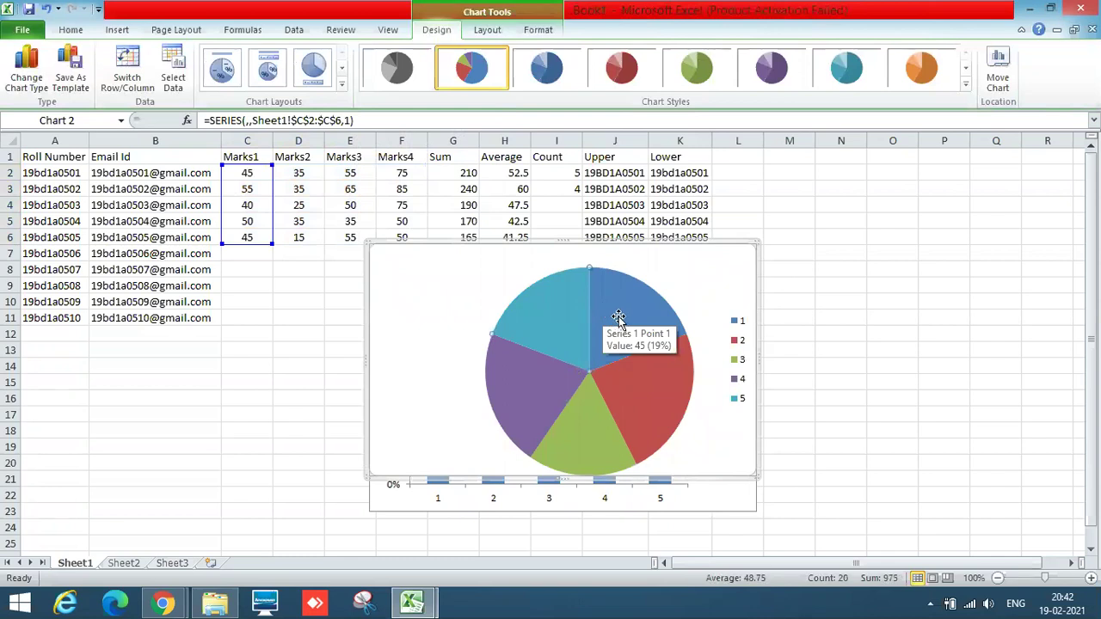
pyautogui.moveTo(560, 319)
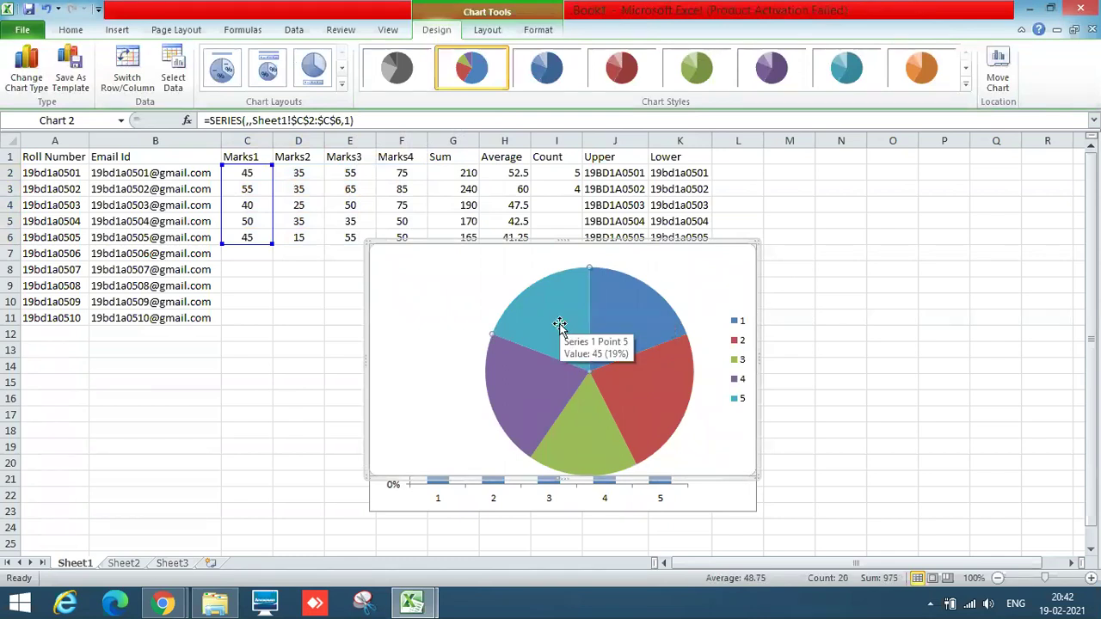
pyautogui.moveTo(657, 413)
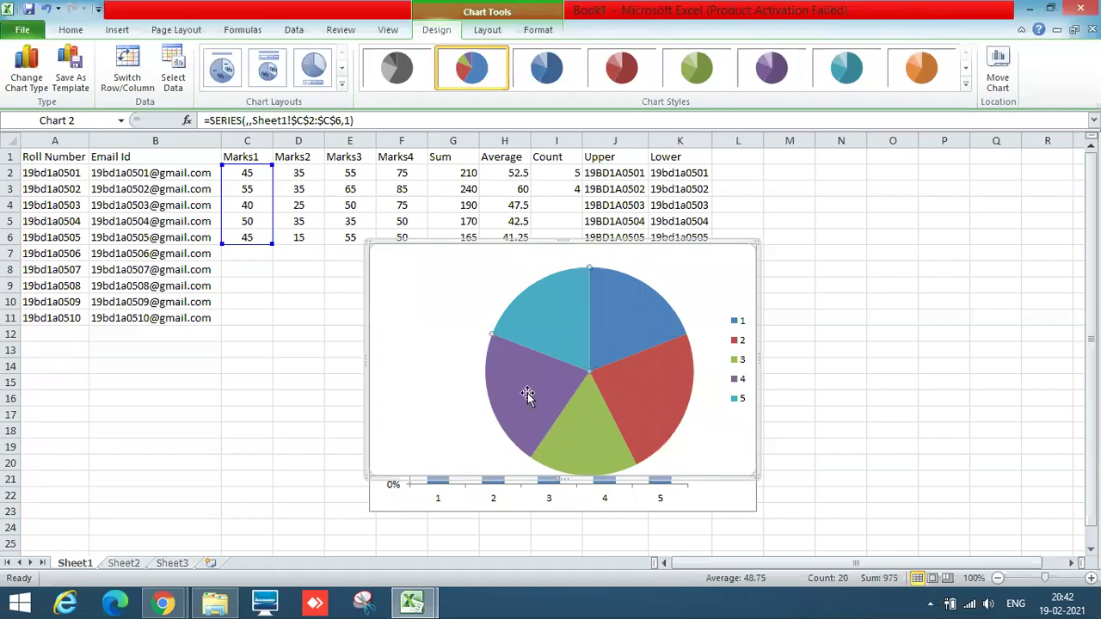
pyautogui.moveTo(592, 360)
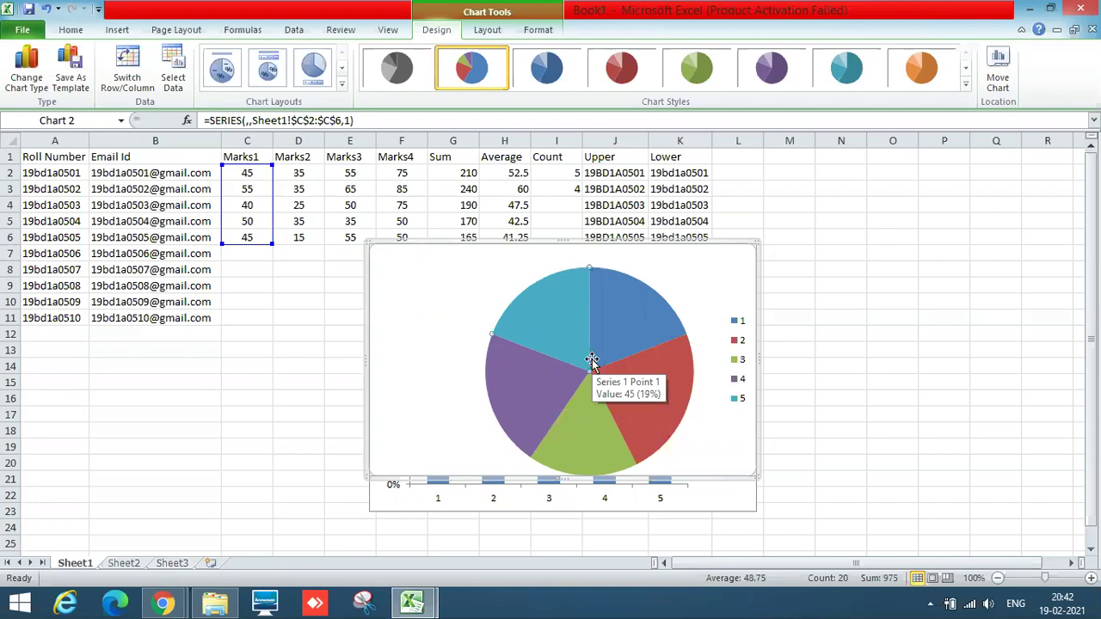
pyautogui.click(899, 443)
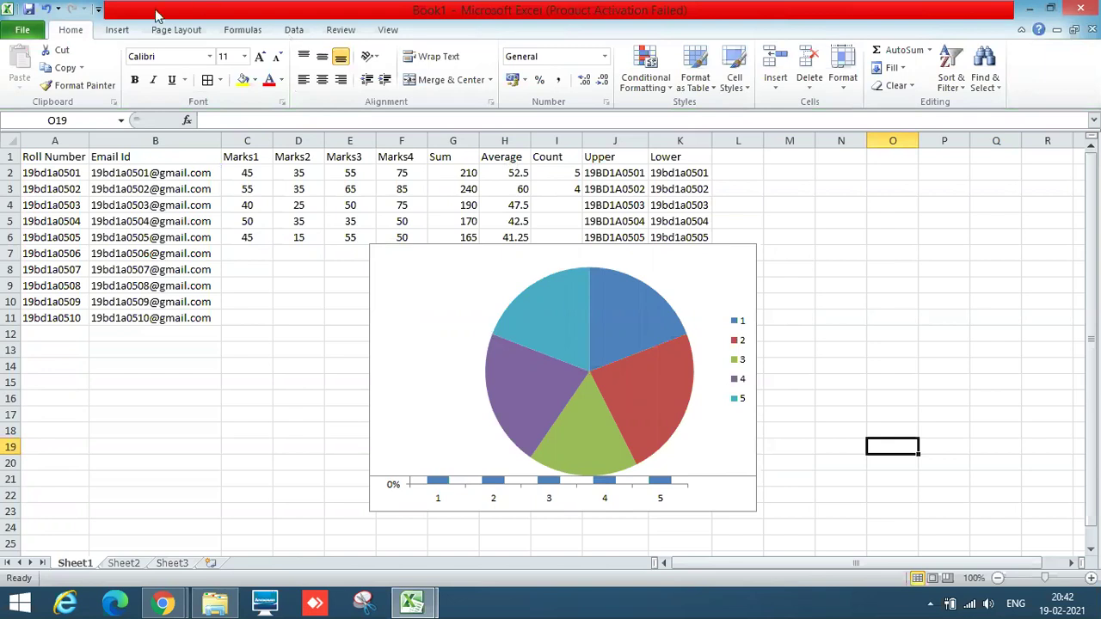
# Switch to File Explorer and copy the Nature-Lake-Sunset wallpaper image in the Pictures > New folder
pyautogui.click(116, 30)
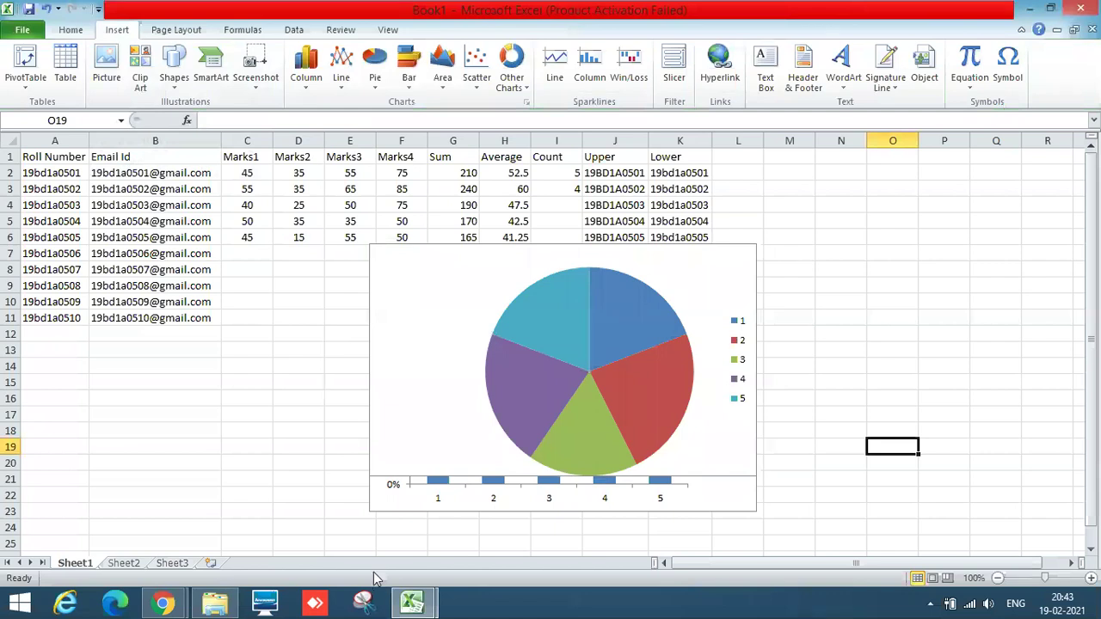
pyautogui.moveTo(214, 602)
pyautogui.click(157, 506)
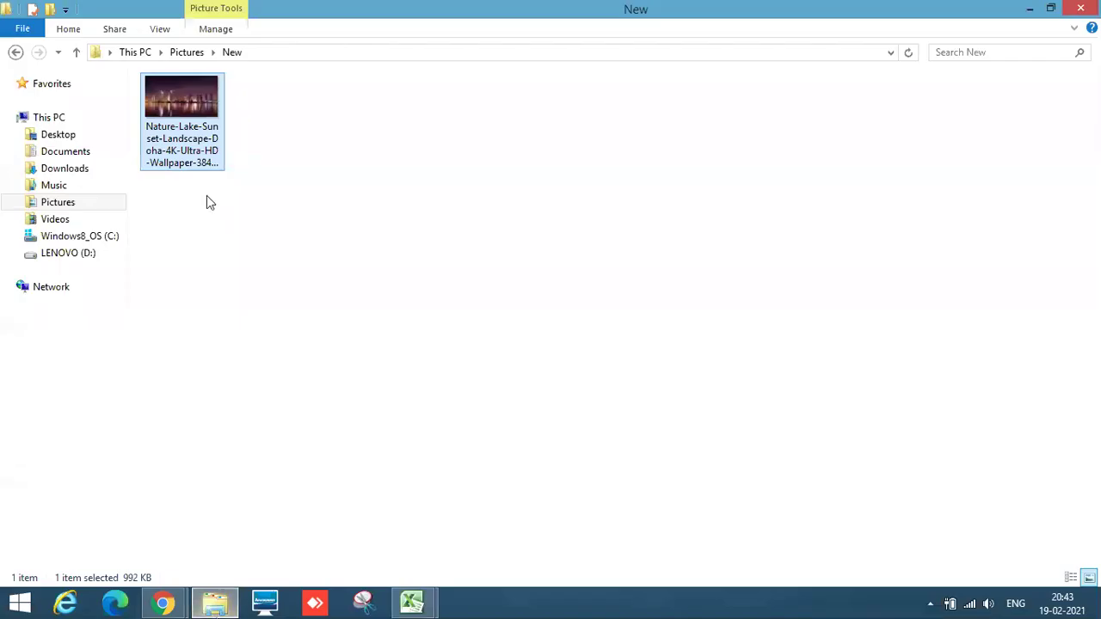
pyautogui.rightClick(183, 144)
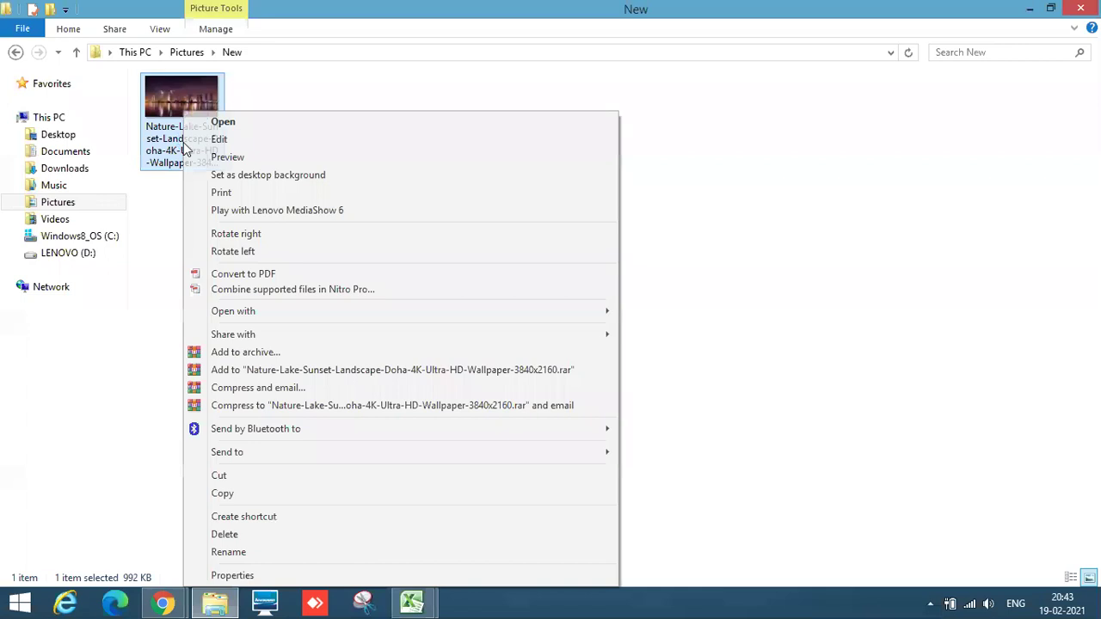
pyautogui.click(222, 492)
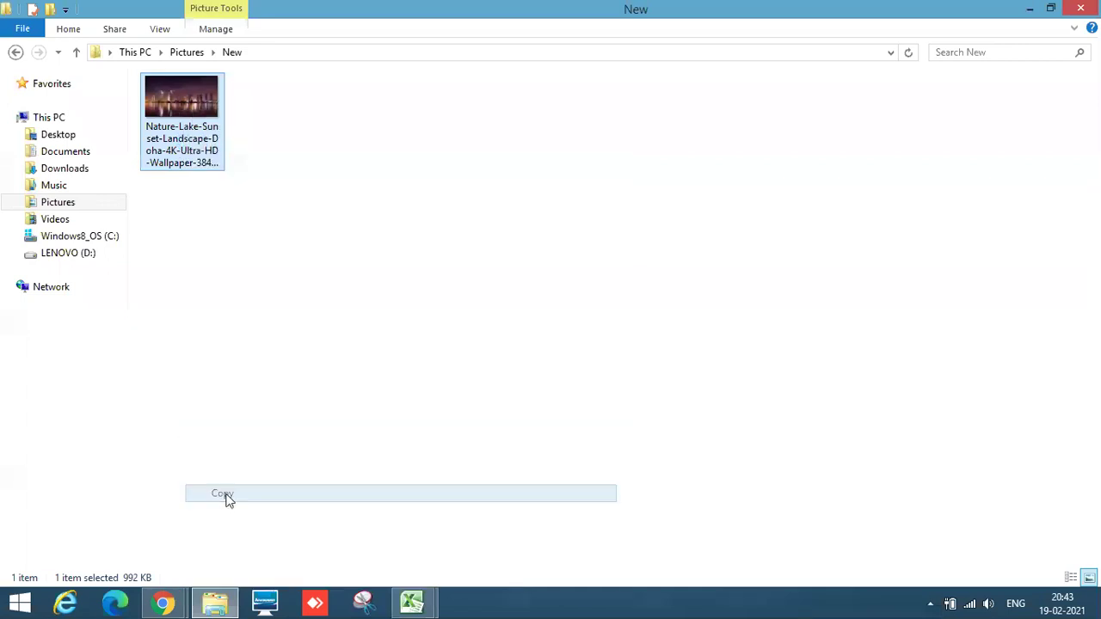
# Return to the Book1 workbook in Excel and select cell F4 on Sheet3 as the picture's location
pyautogui.moveTo(419, 607)
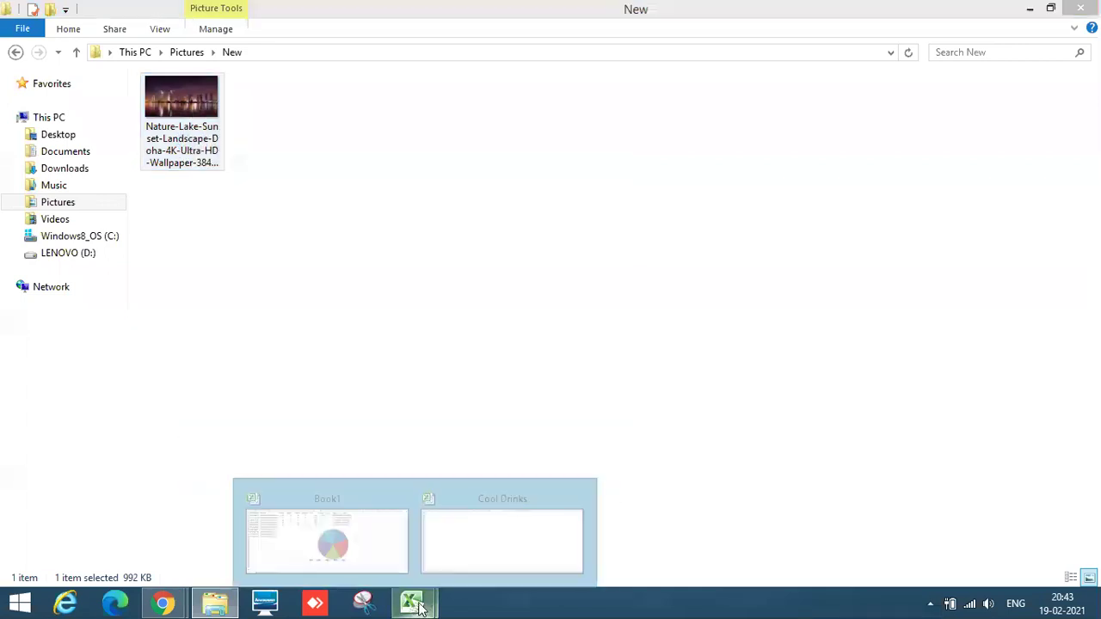
pyautogui.click(370, 529)
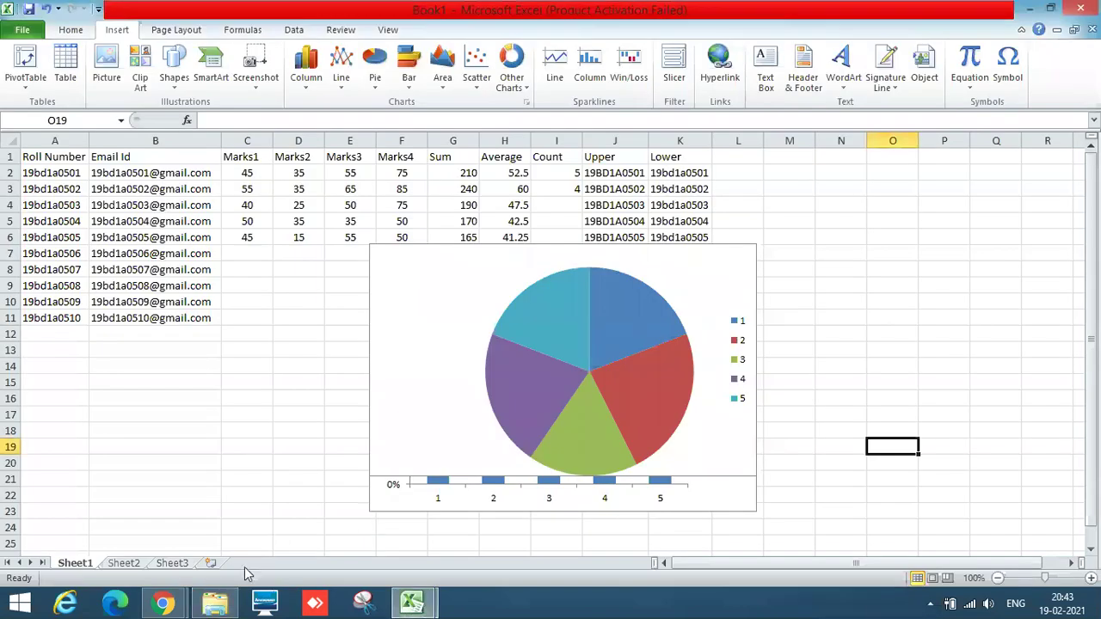
pyautogui.click(129, 565)
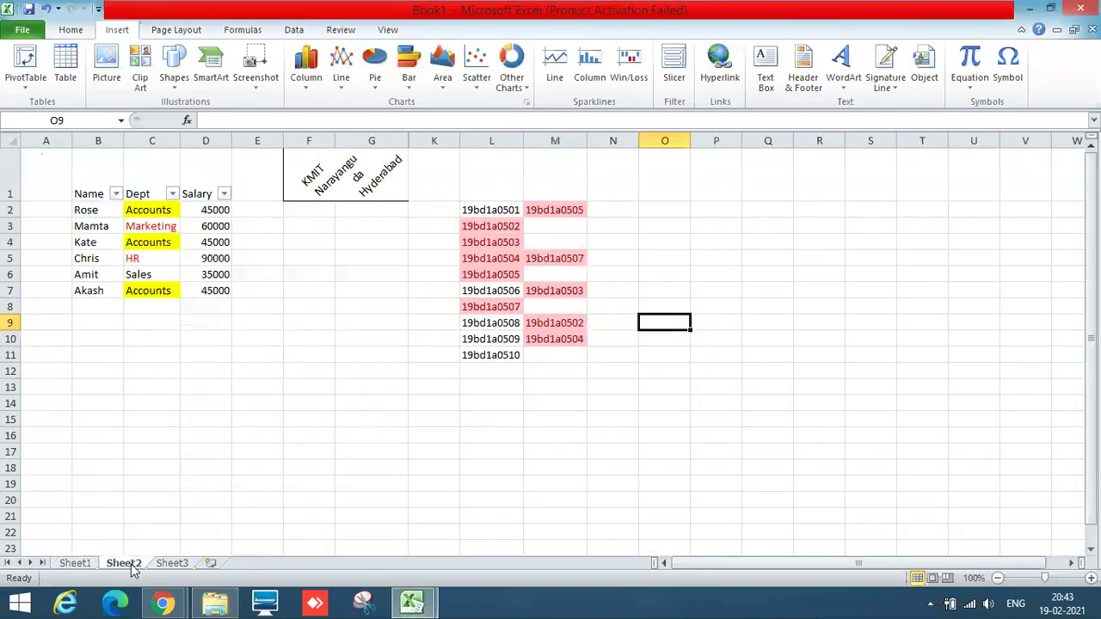
pyautogui.click(176, 566)
pyautogui.click(389, 203)
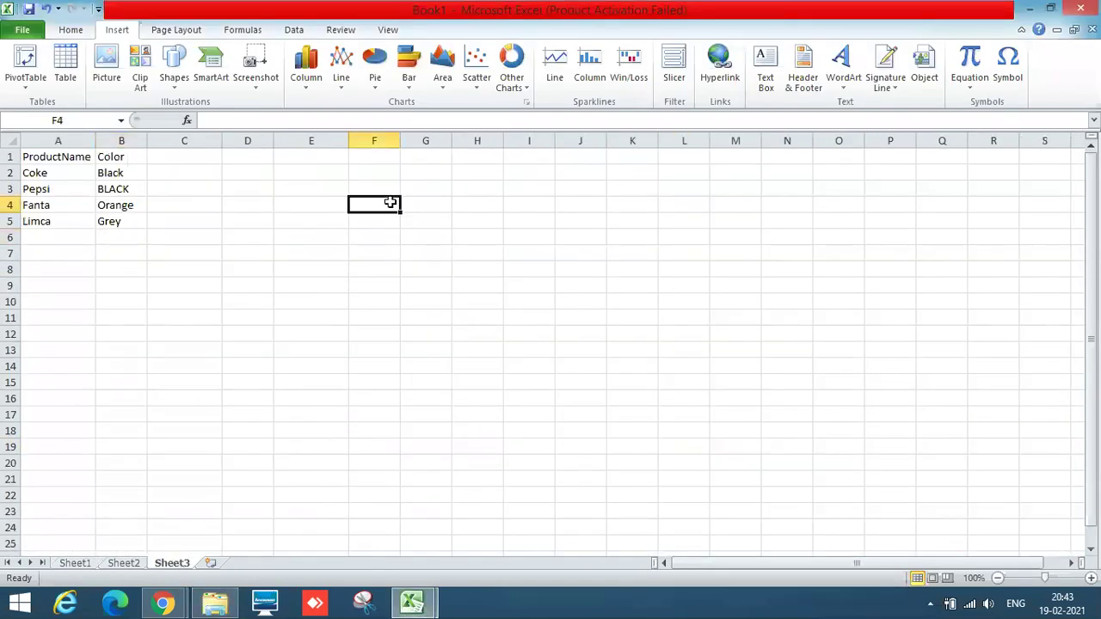
pyautogui.rightClick(388, 206)
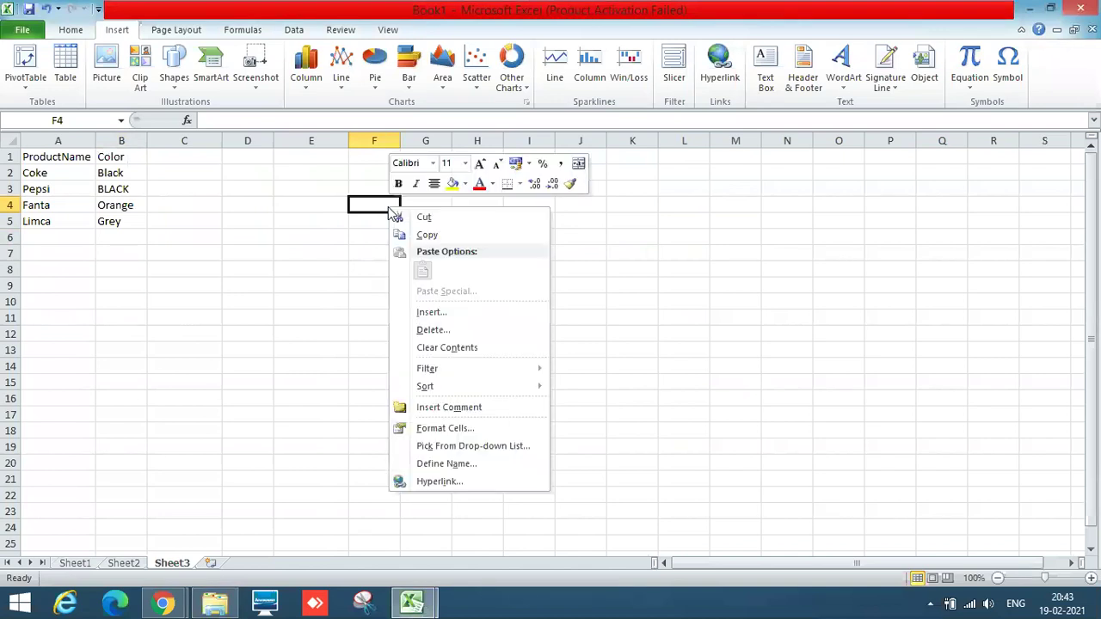
pyautogui.click(678, 336)
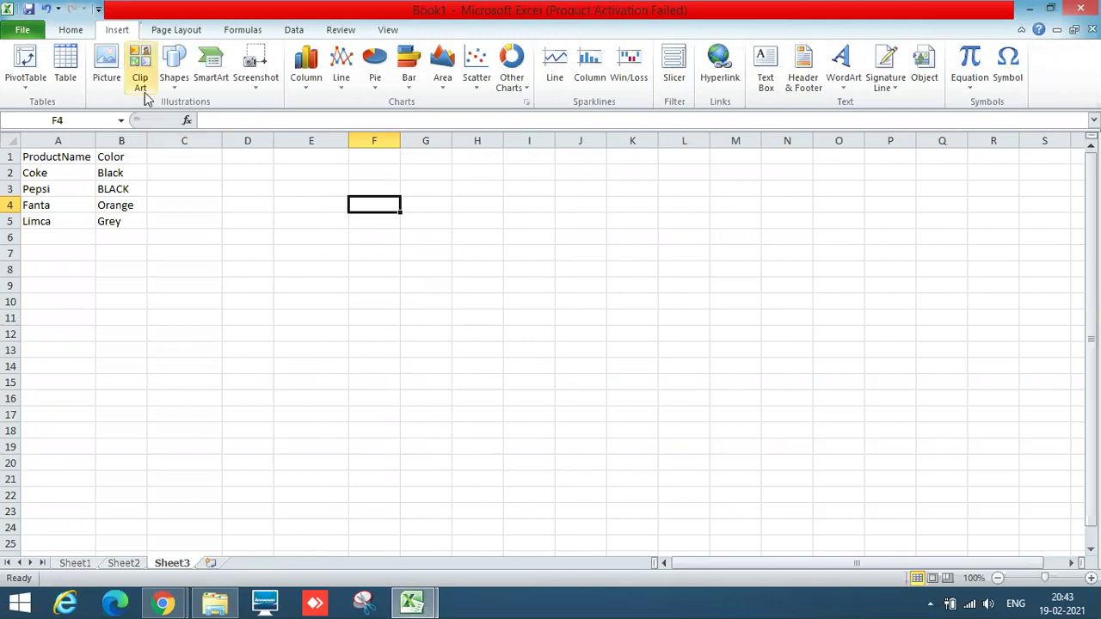
# Insert the Nature-Lake-Sunset wallpaper picture from the Pictures > New folder at cell F4
pyautogui.click(109, 86)
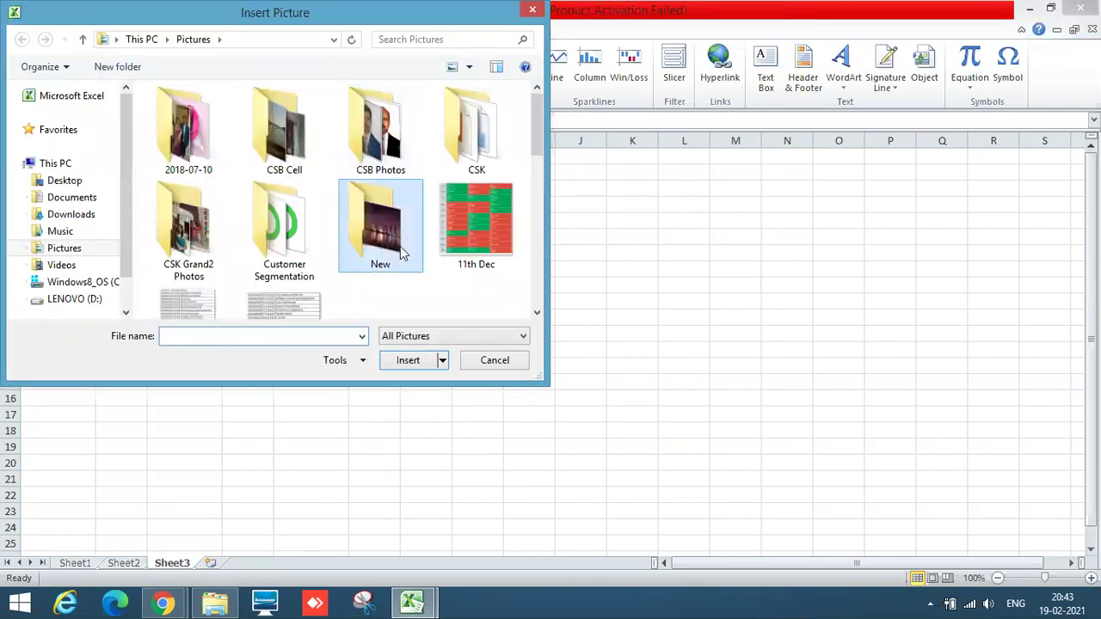
pyautogui.doubleClick(402, 257)
pyautogui.click(221, 154)
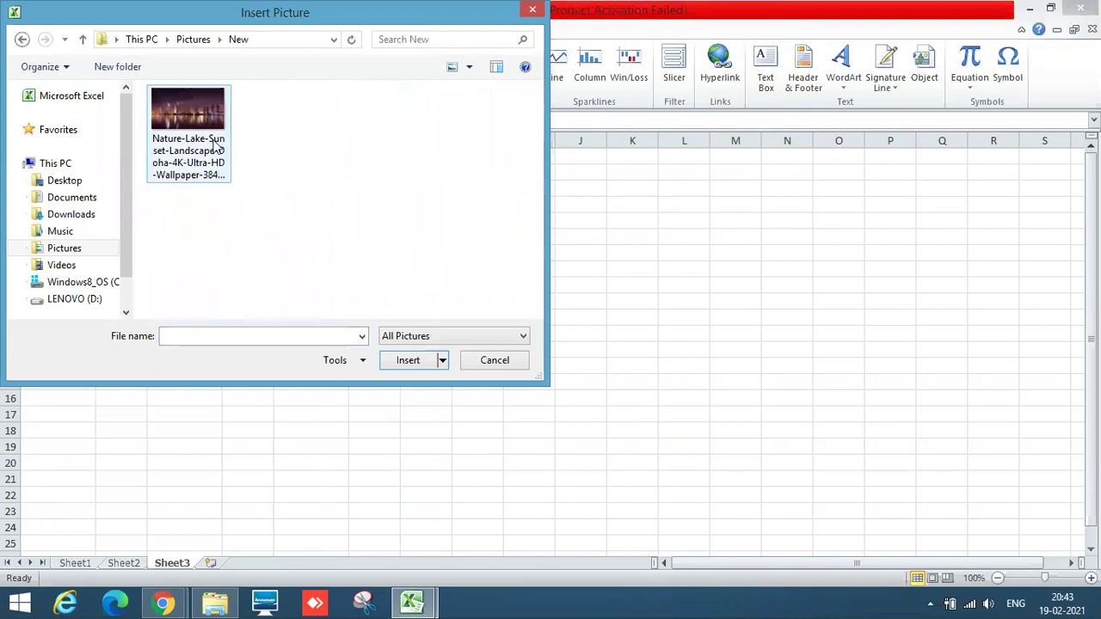
pyautogui.click(395, 362)
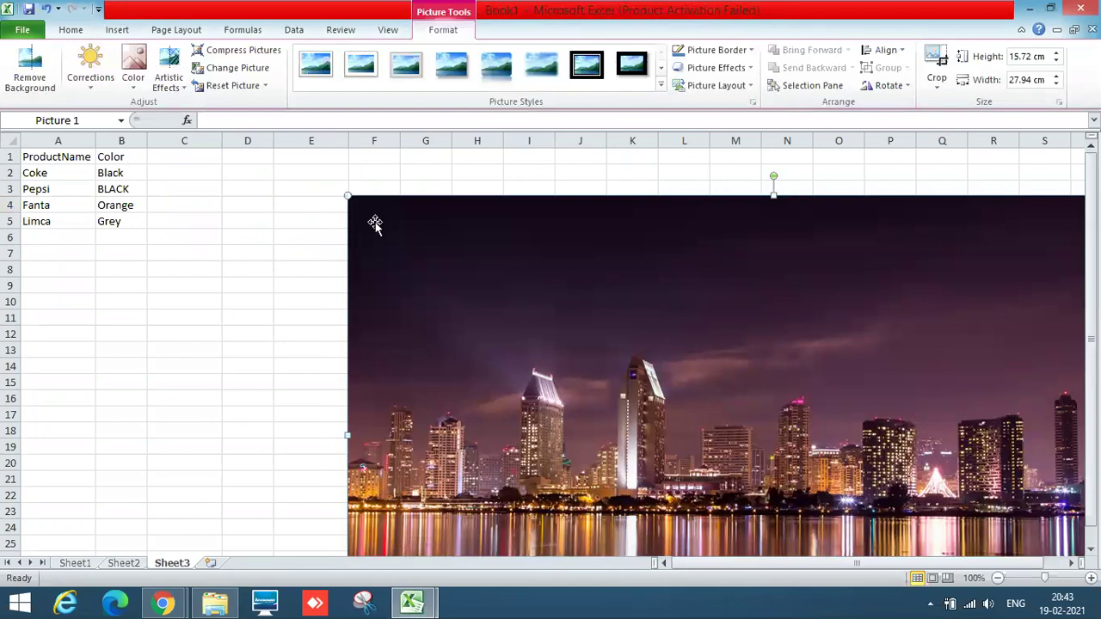
# Shrink the skyline picture to about 8.51 cm high and 13.71 cm wide, placed from column E onward beside the product table
pyautogui.moveTo(348, 196); pyautogui.dragTo(499, 284)
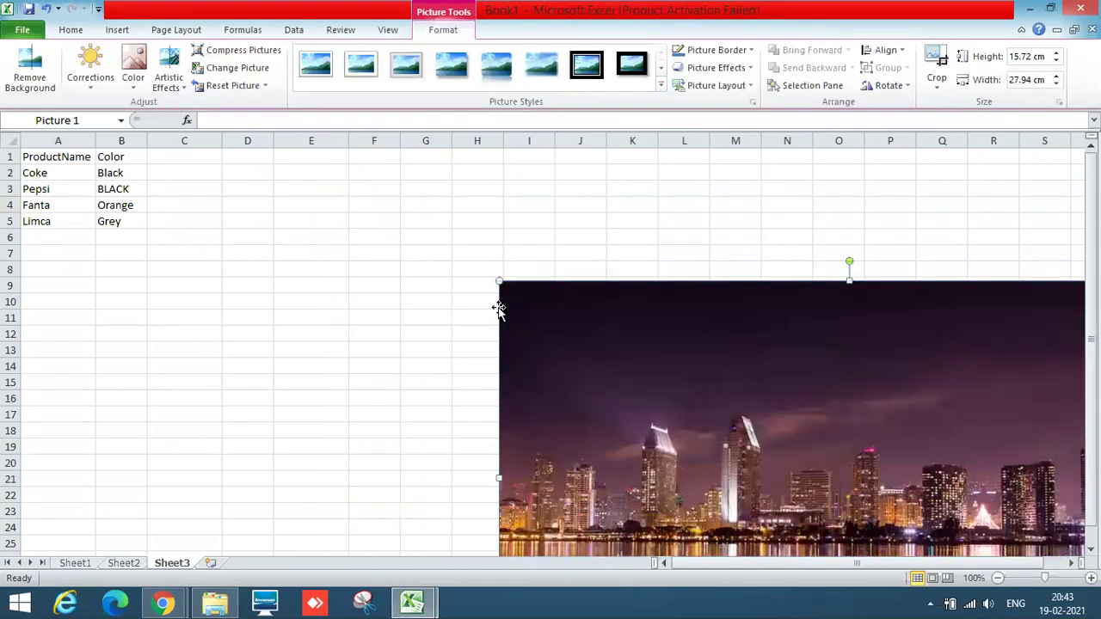
pyautogui.moveTo(577, 353); pyautogui.dragTo(369, 261)
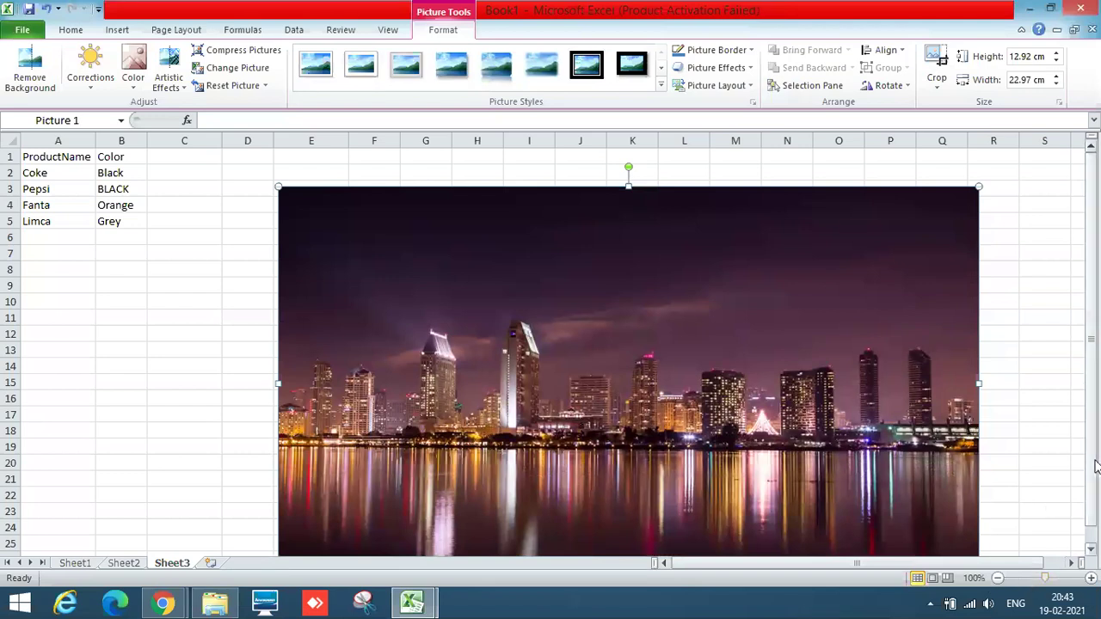
pyautogui.moveTo(1094, 461); pyautogui.dragTo(1094, 475)
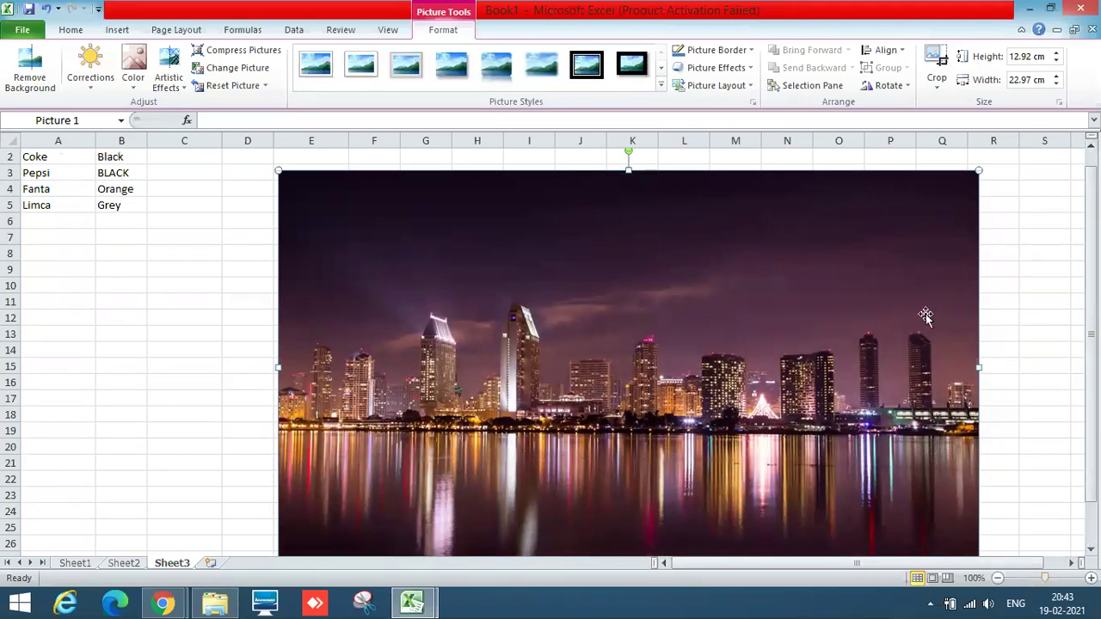
pyautogui.moveTo(978, 175); pyautogui.dragTo(871, 230)
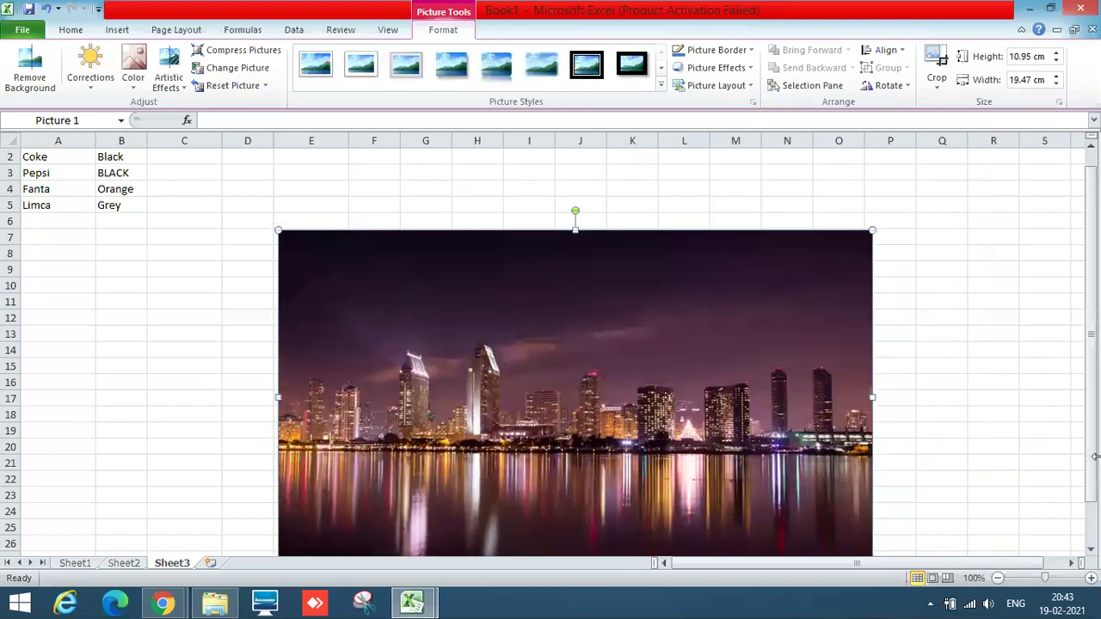
pyautogui.moveTo(1095, 456); pyautogui.dragTo(1095, 460)
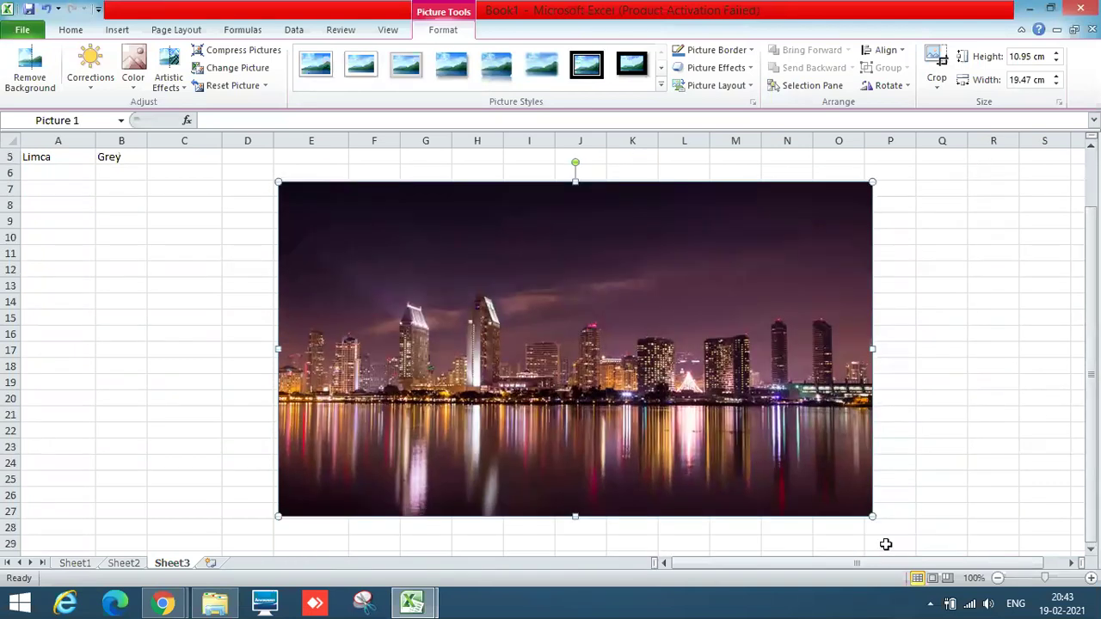
pyautogui.moveTo(871, 516); pyautogui.dragTo(740, 413)
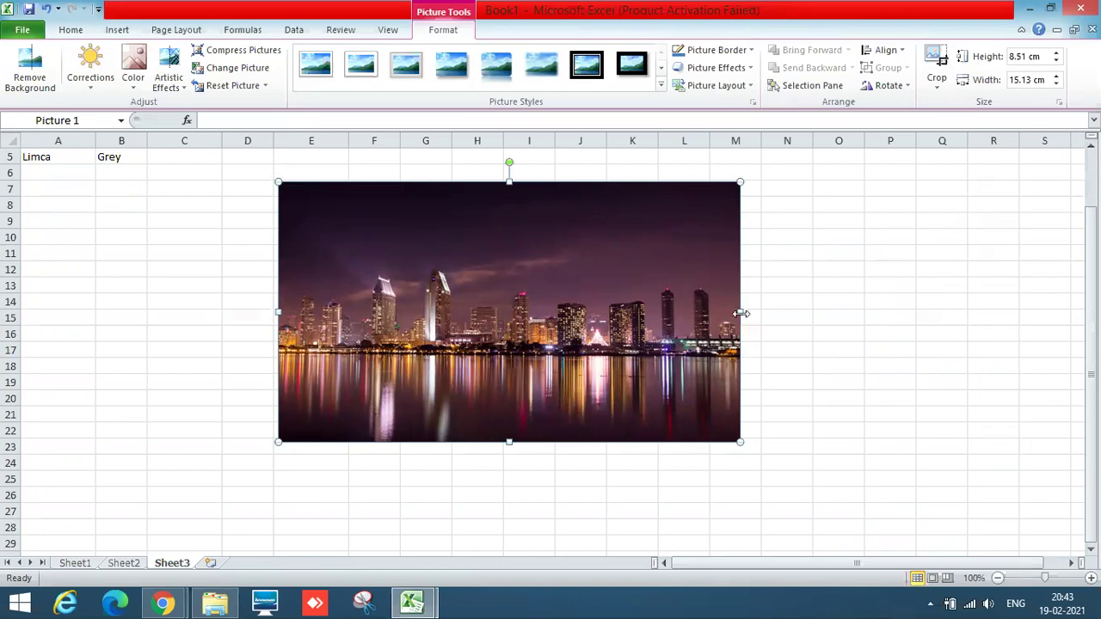
pyautogui.moveTo(739, 311); pyautogui.dragTo(698, 310)
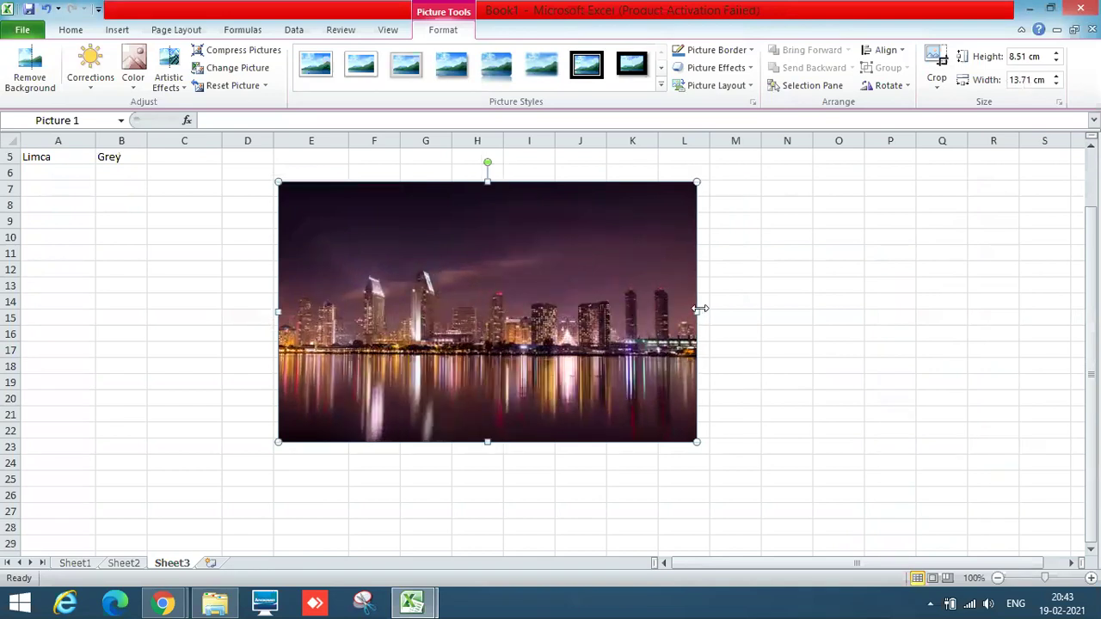
pyautogui.click(197, 309)
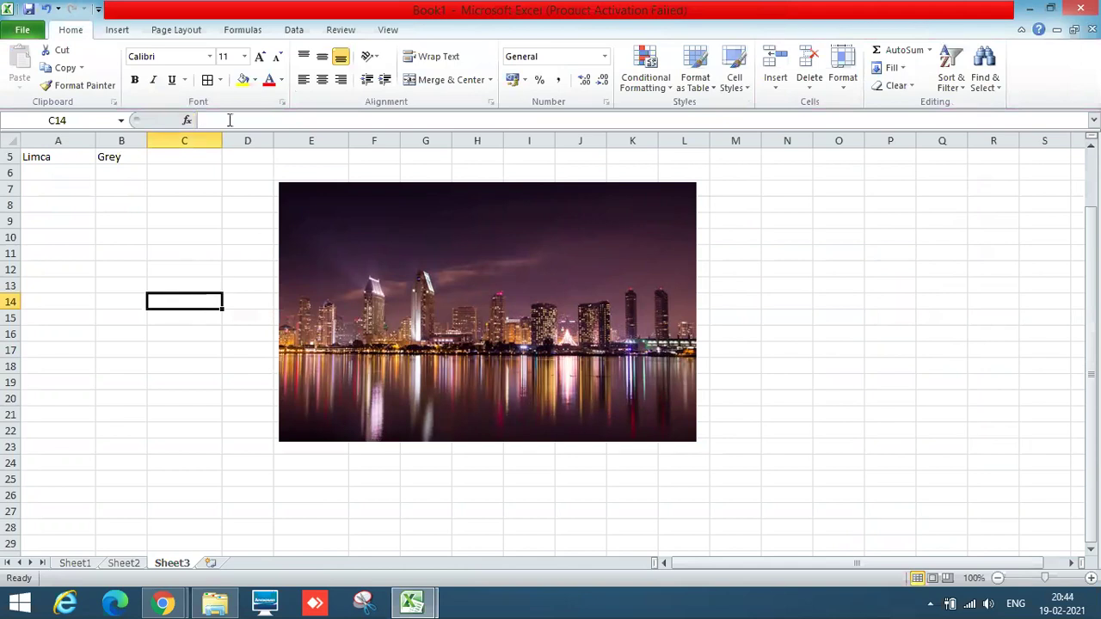
# Look through the AutoSum, Date & Time and Math & Trig function lists in the function library
pyautogui.click(242, 30)
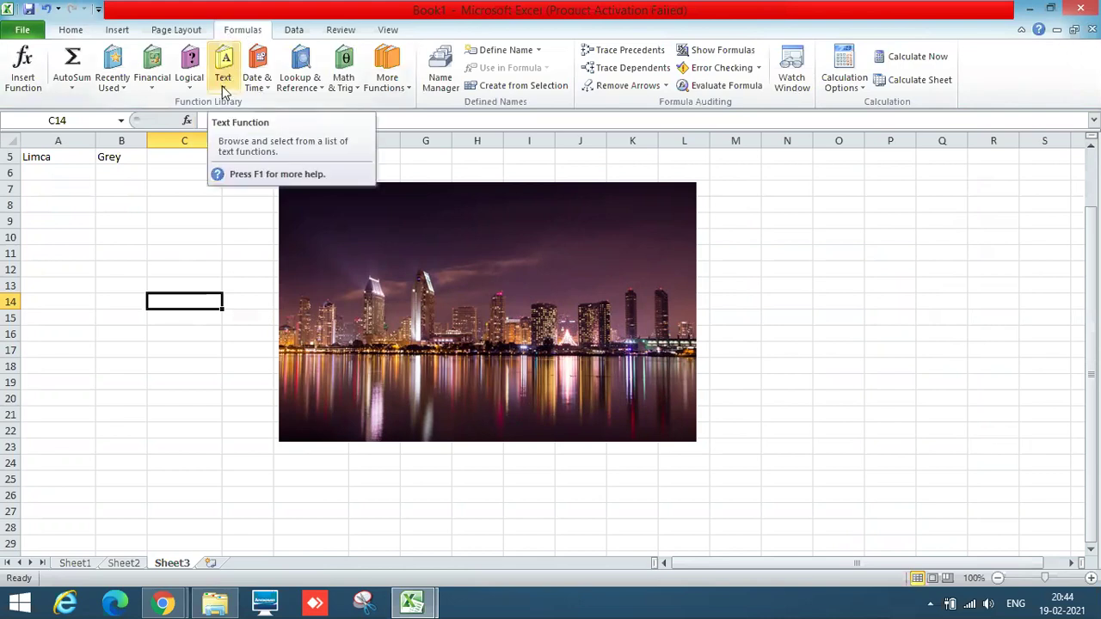
pyautogui.click(72, 86)
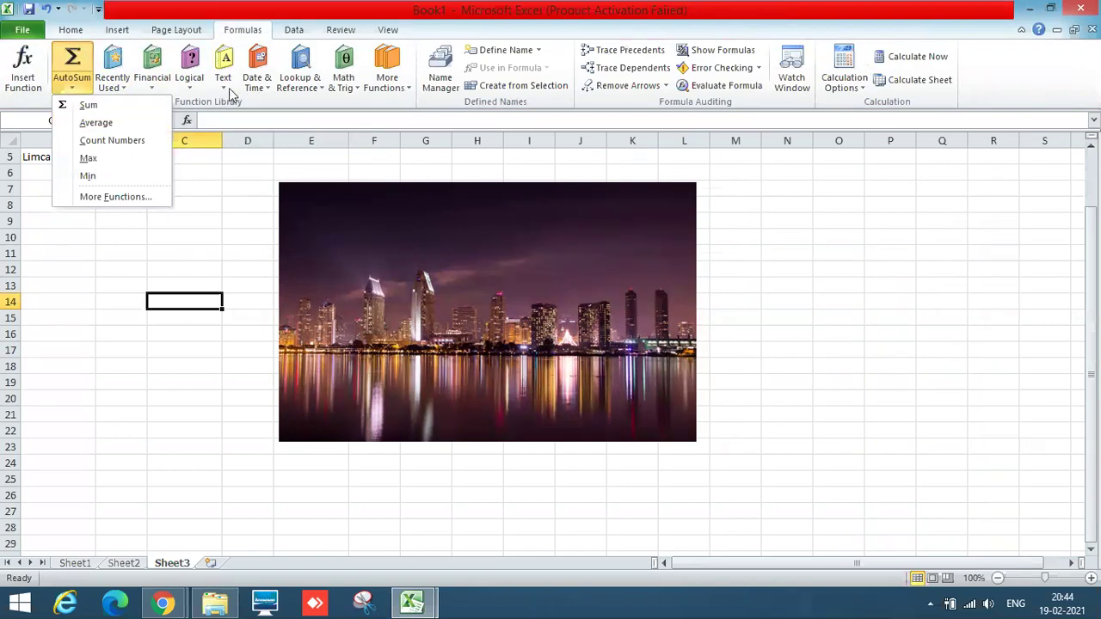
pyautogui.click(269, 89)
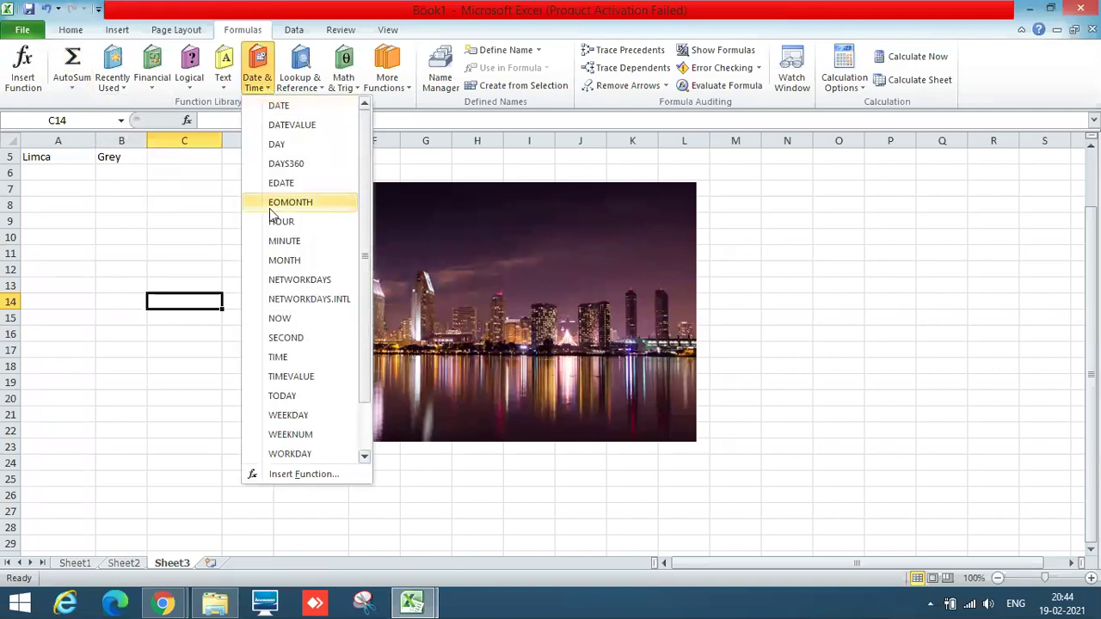
pyautogui.click(344, 83)
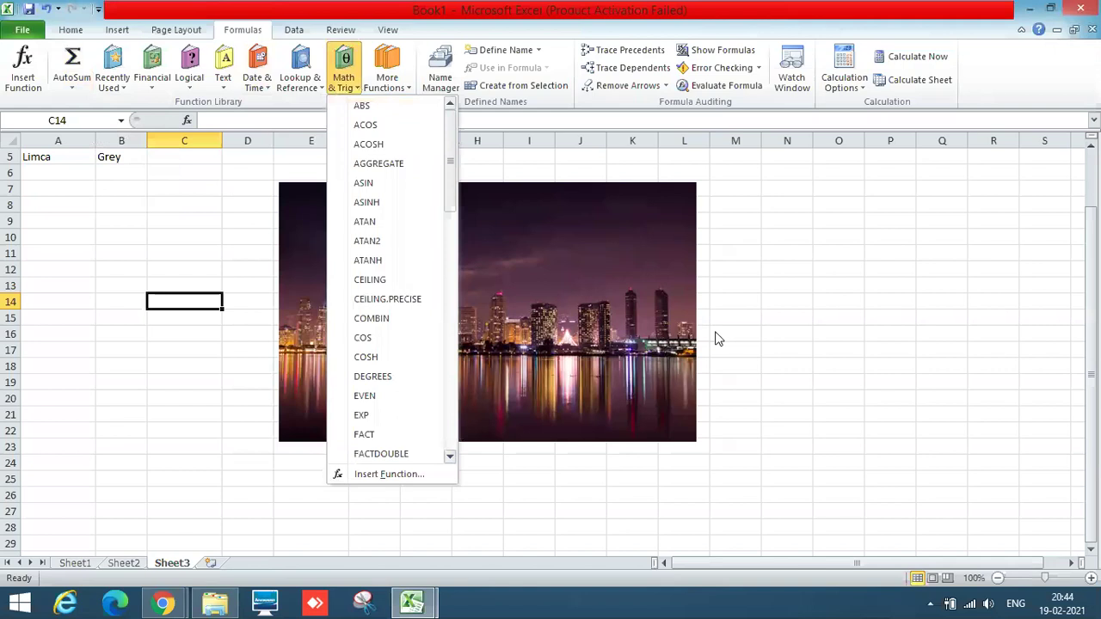
# Calculate the sine with the formula =SIN(90) in cell B12 of Sheet3
pyautogui.press('super+c')
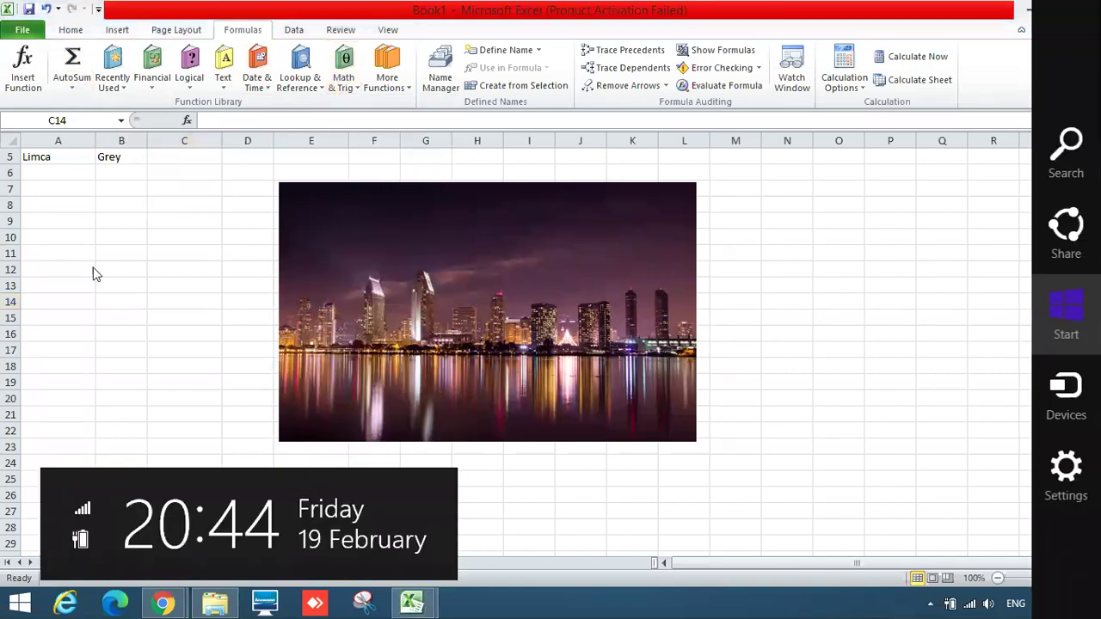
pyautogui.click(111, 276)
pyautogui.click(111, 276)
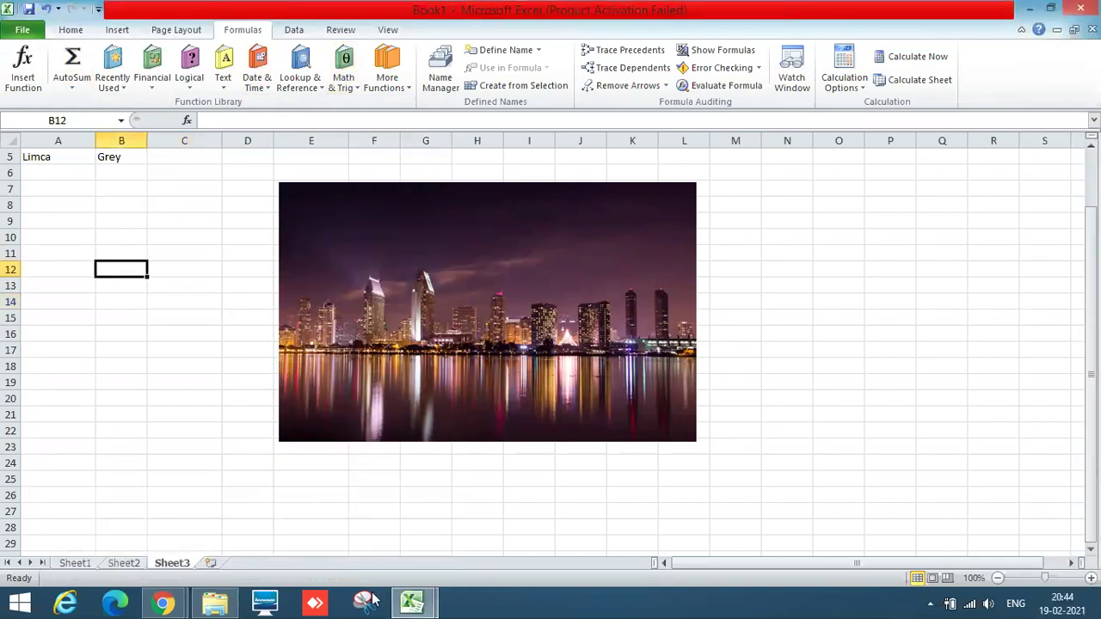
pyautogui.write('=sin')
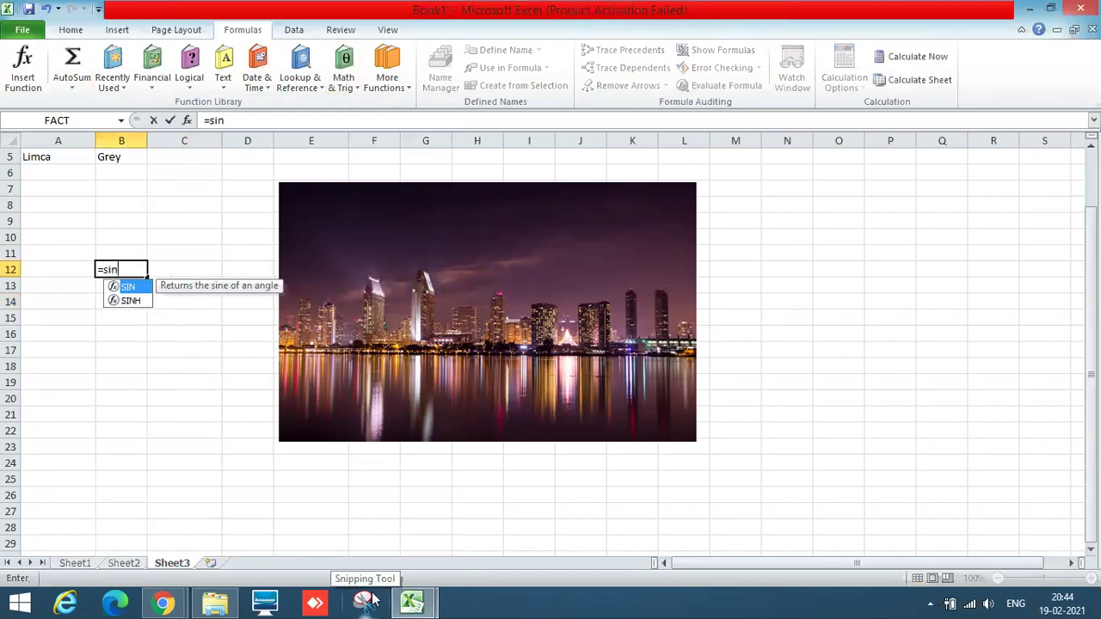
pyautogui.write('(90')
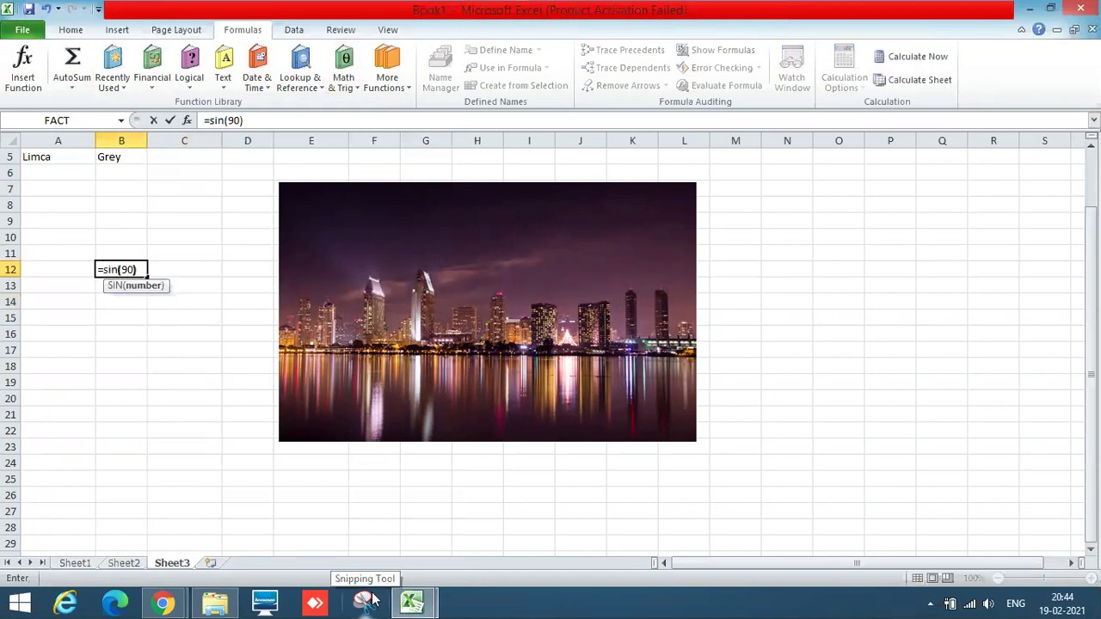
pyautogui.press('Return')
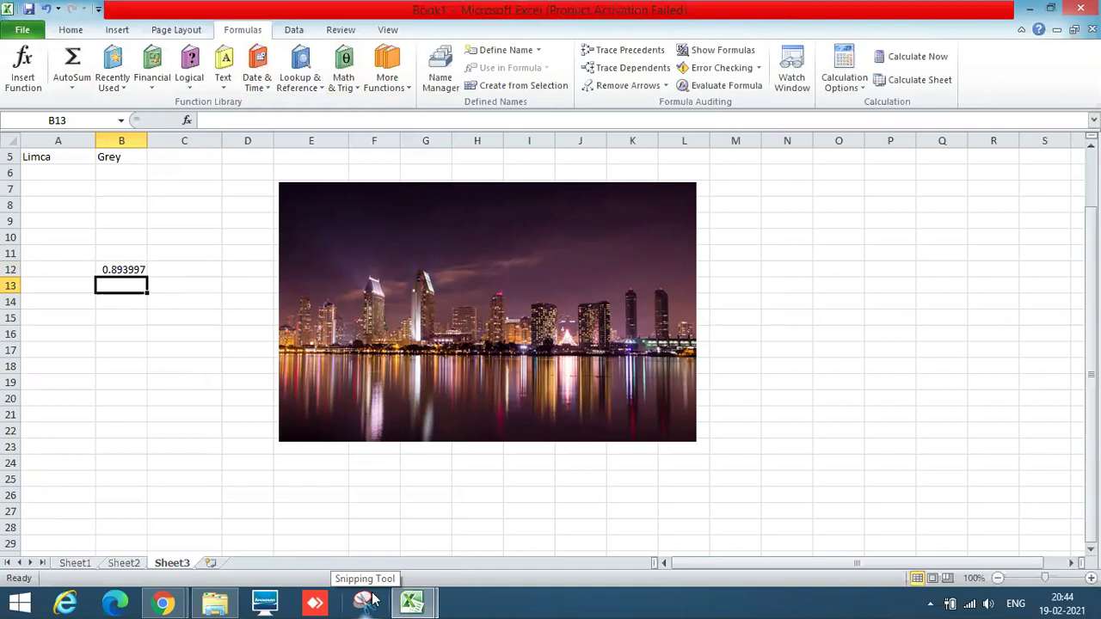
pyautogui.press('Up')
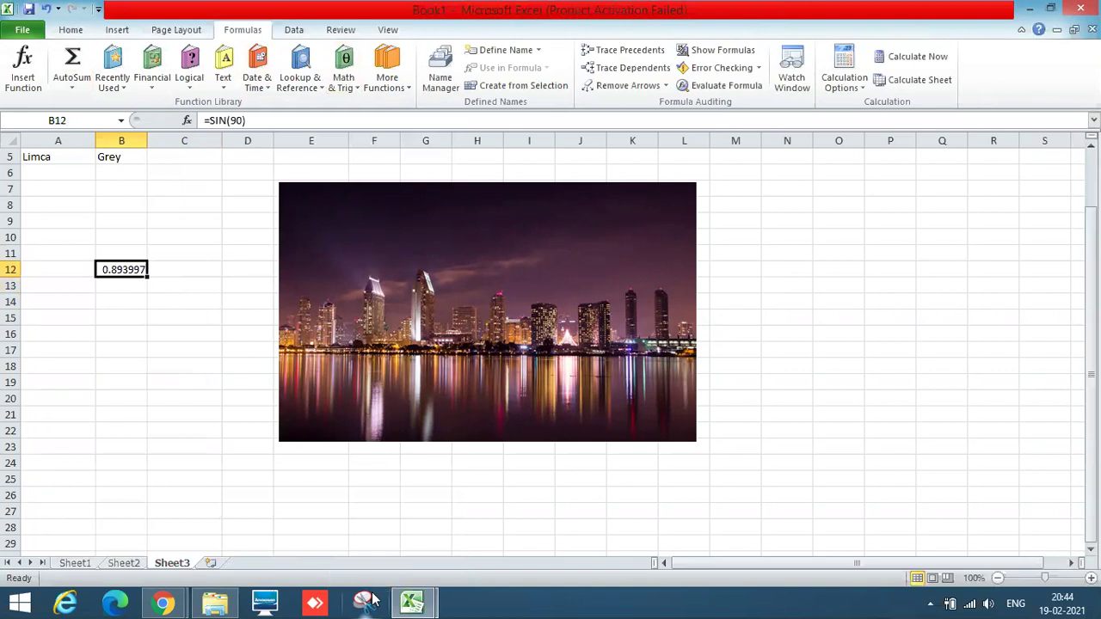
# Insert the Date & Time function MONTH with serial number 2 in cell B14
pyautogui.press('Down')
pyautogui.press('Down')
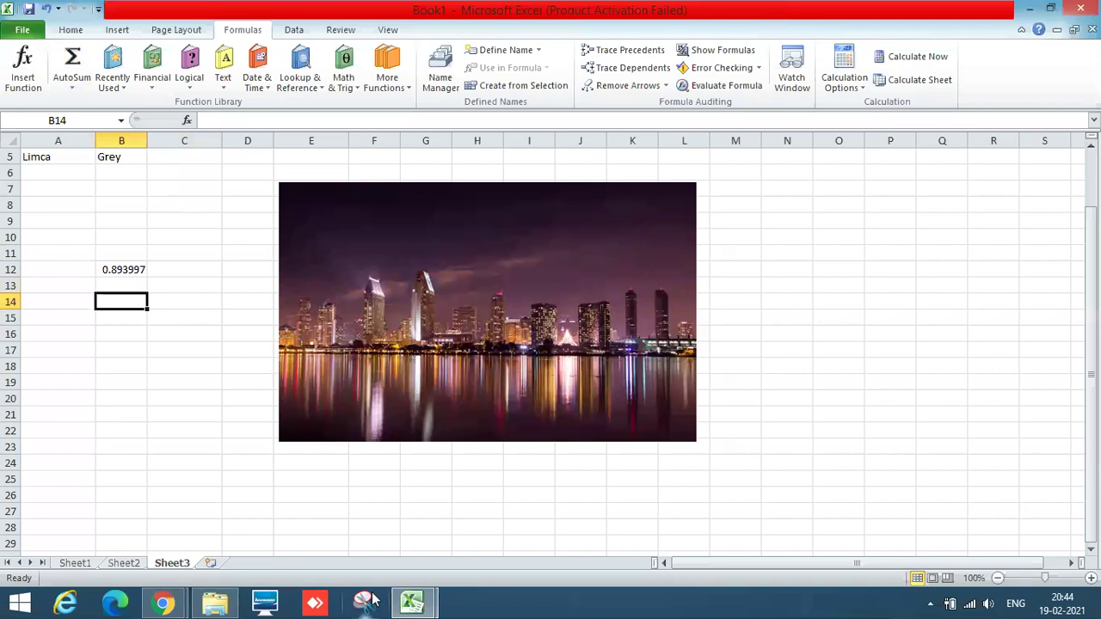
pyautogui.click(269, 89)
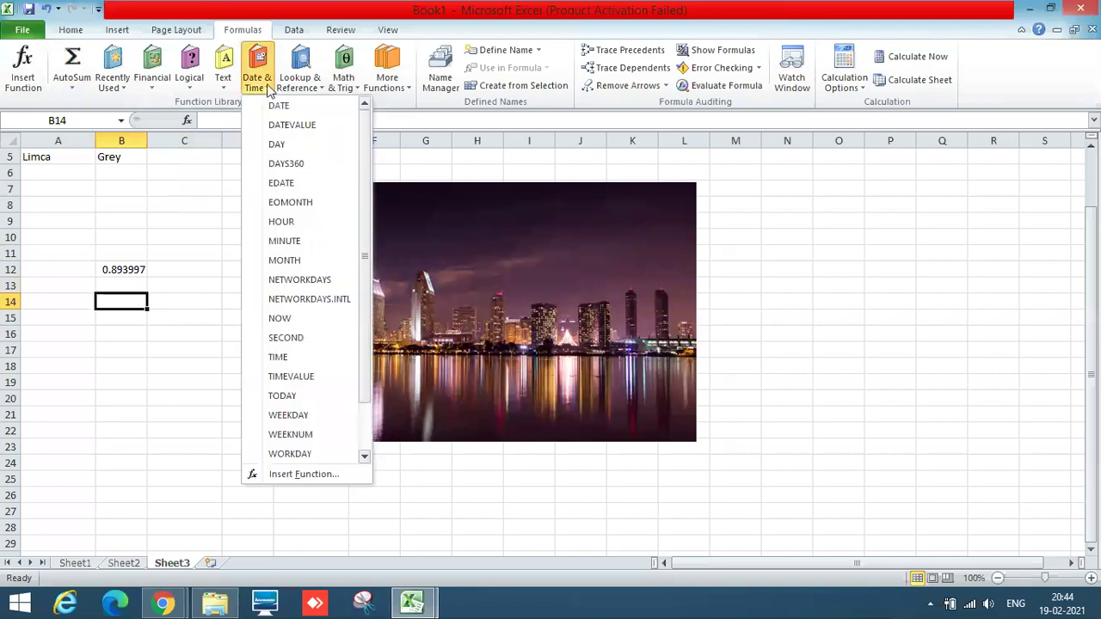
pyautogui.click(286, 260)
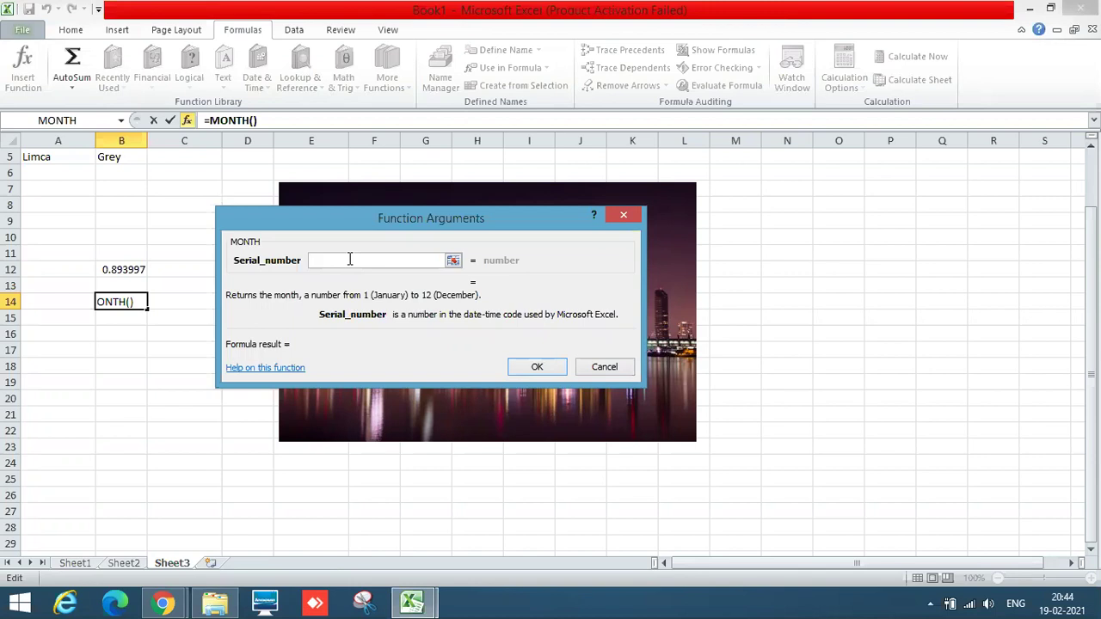
pyautogui.write('2')
pyautogui.press('Return')
pyautogui.press('Return')
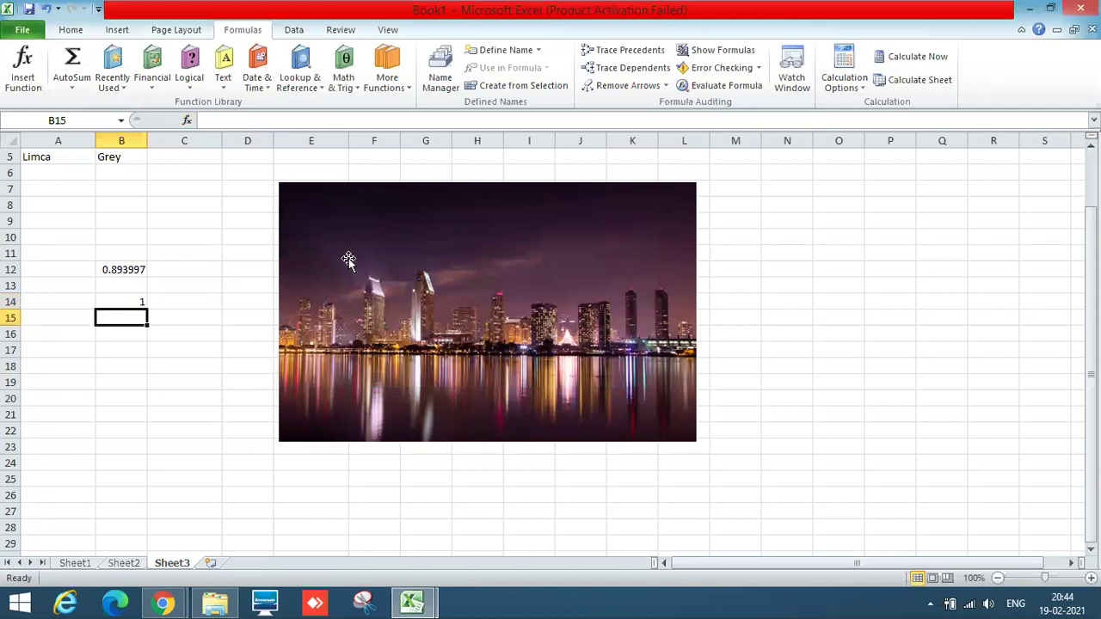
pyautogui.press('Up')
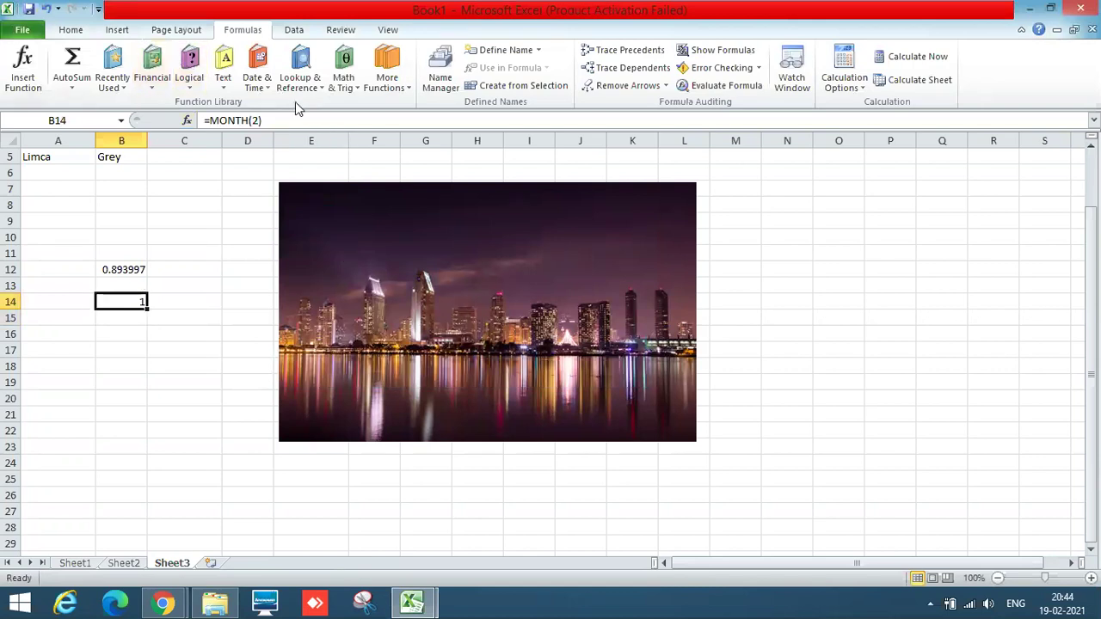
pyautogui.click(362, 89)
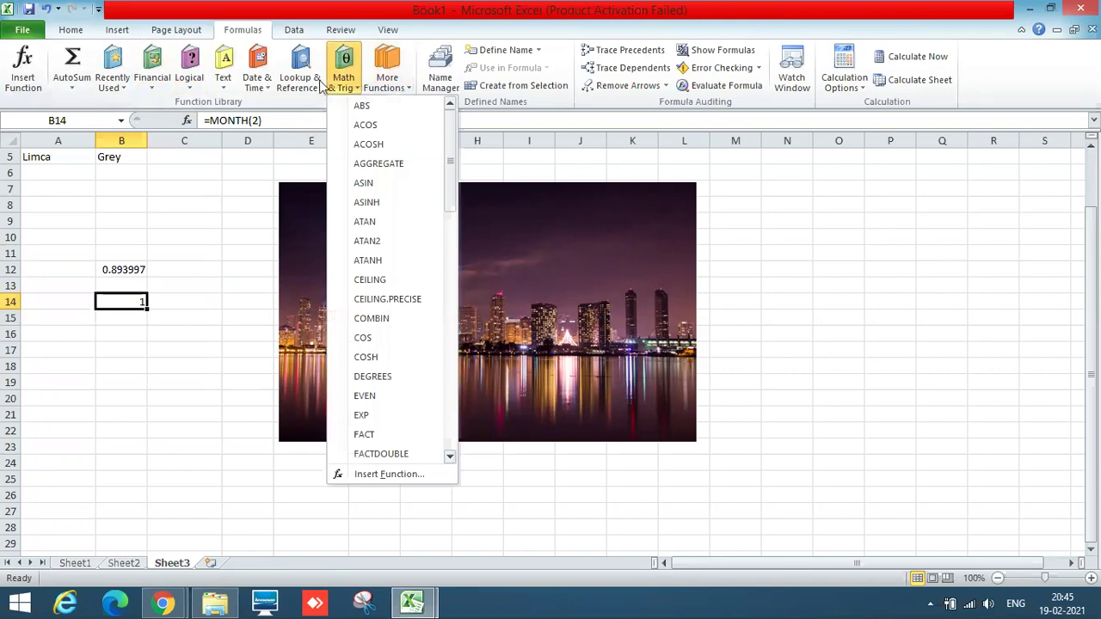
pyautogui.click(266, 89)
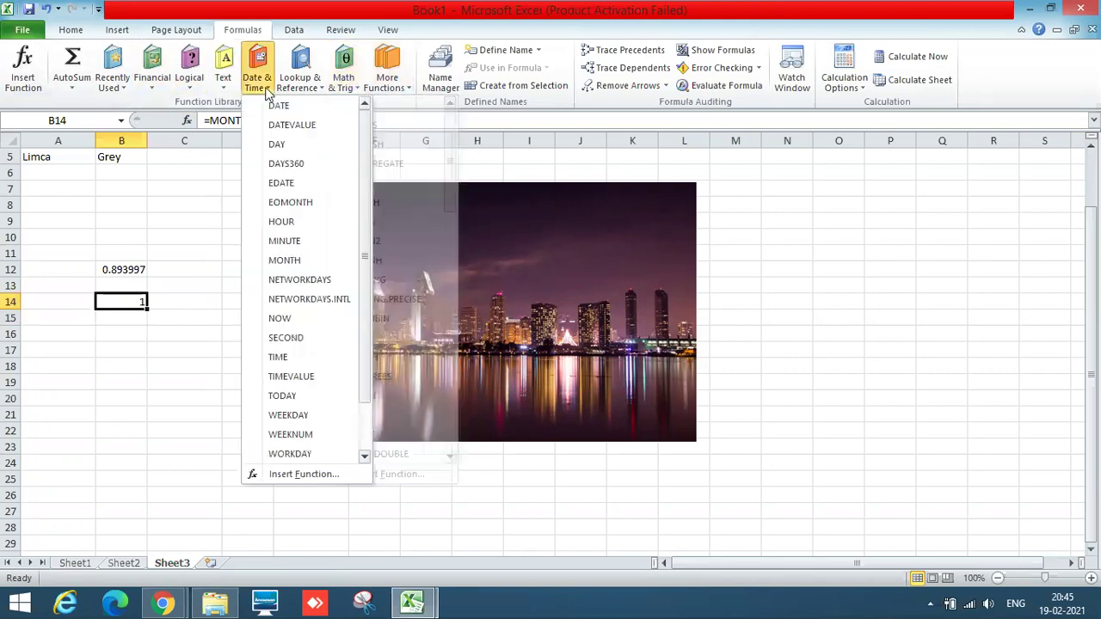
pyautogui.click(297, 260)
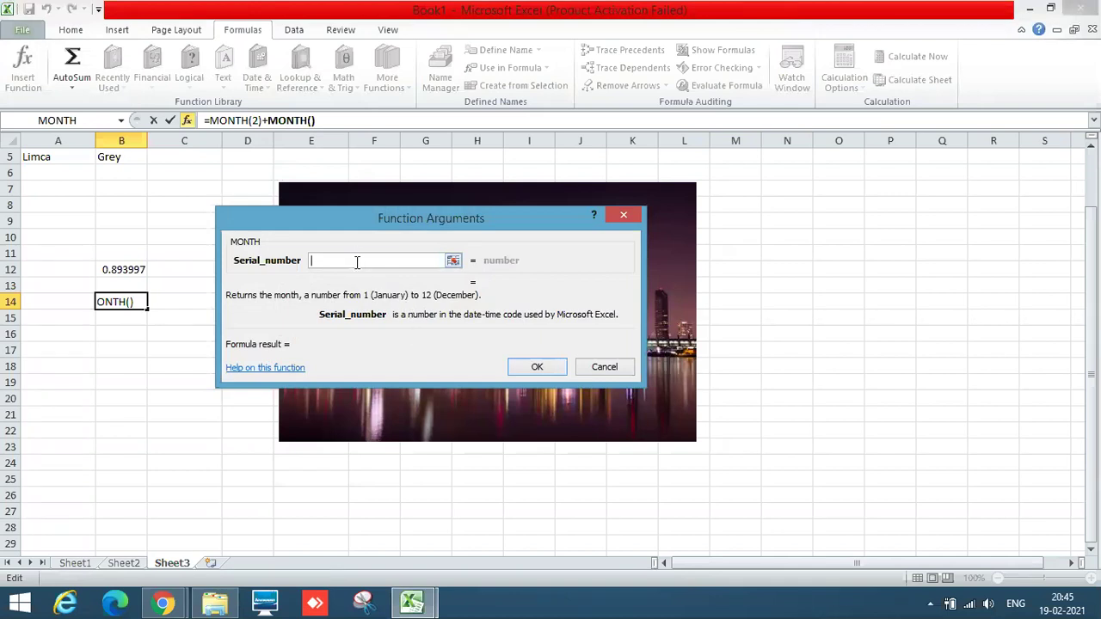
pyautogui.write('2')
pyautogui.press('BackSpace')
pyautogui.click(598, 373)
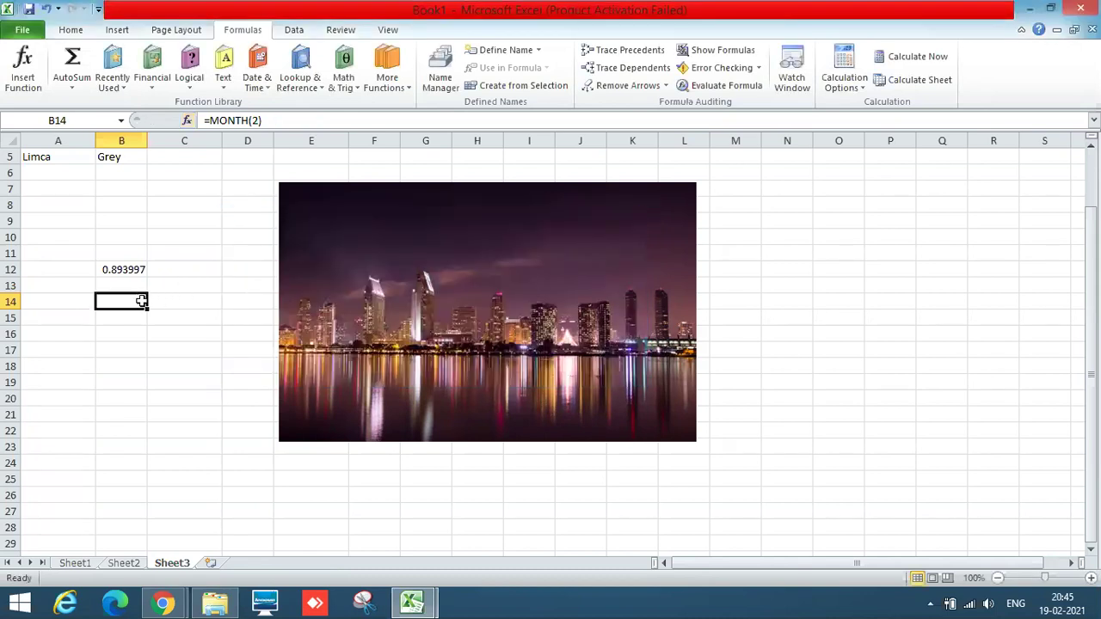
# Put the current date in cell B14 with the TODAY function in place of the MONTH formula
pyautogui.click(159, 364)
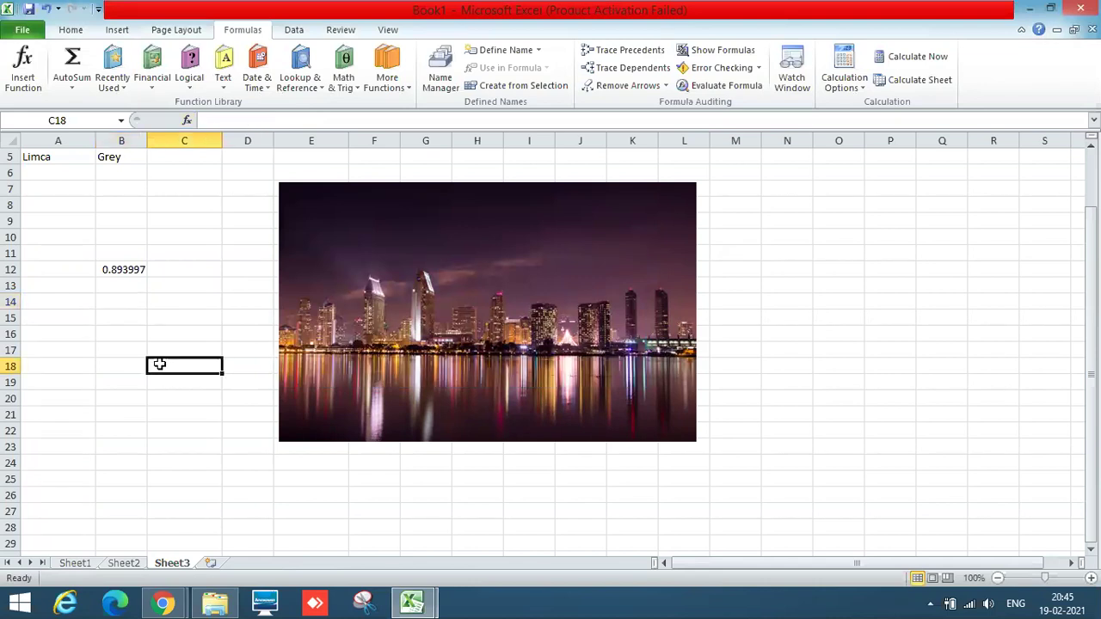
pyautogui.click(114, 299)
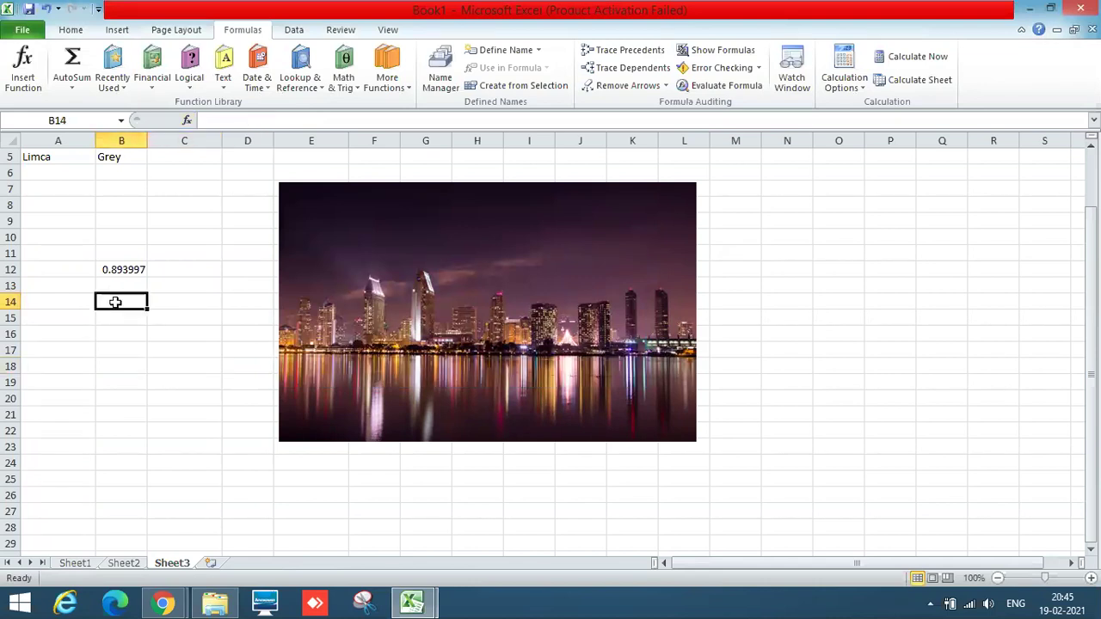
pyautogui.click(270, 92)
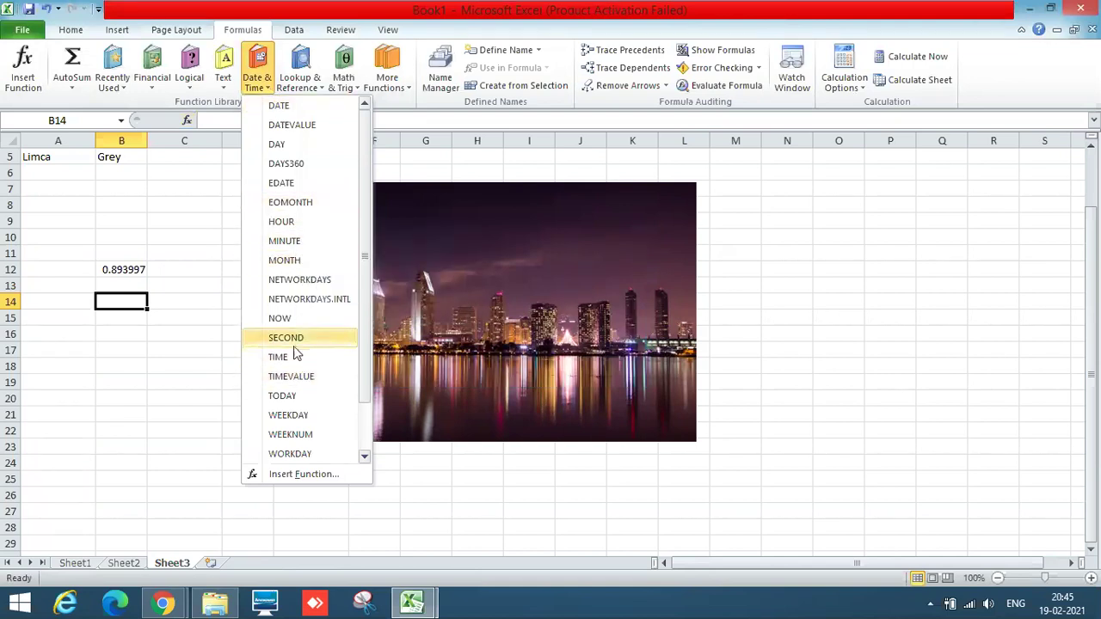
pyautogui.click(298, 396)
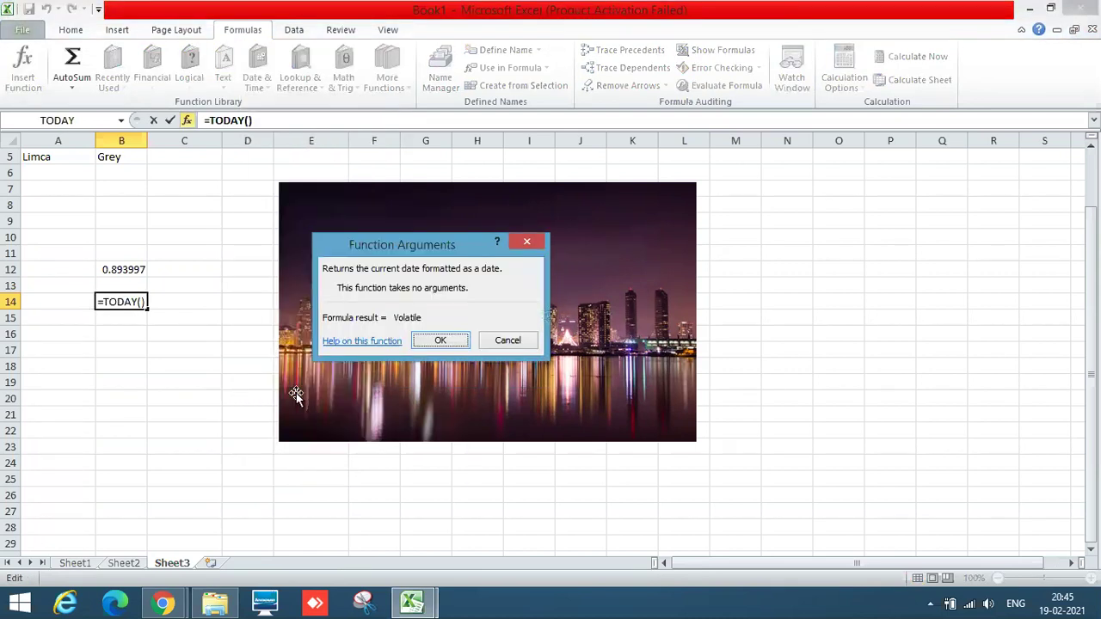
pyautogui.click(438, 341)
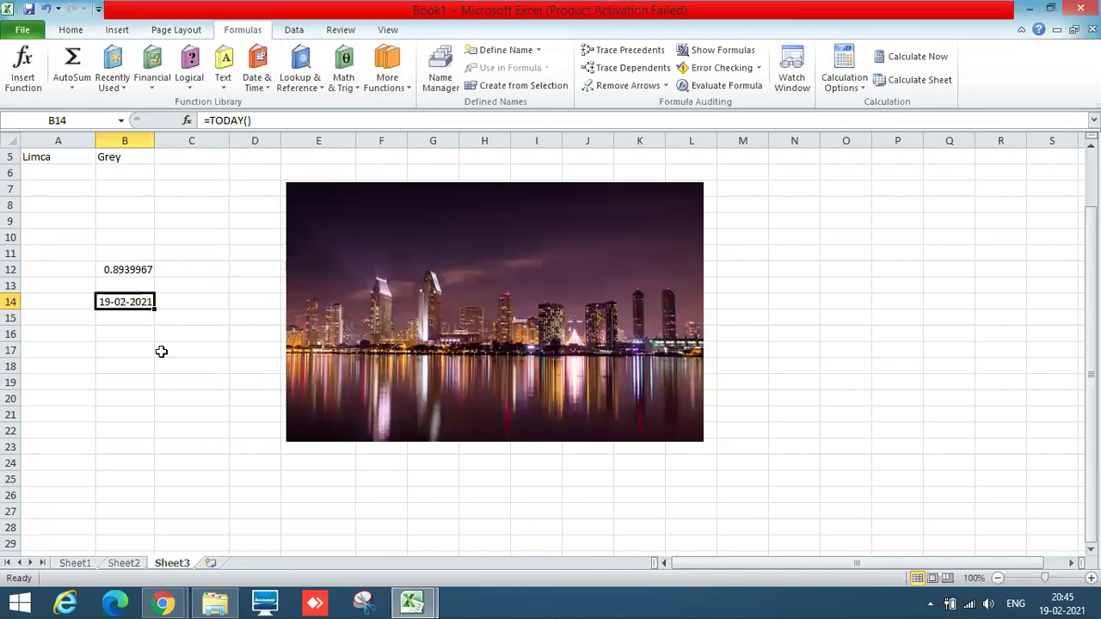
pyautogui.click(129, 318)
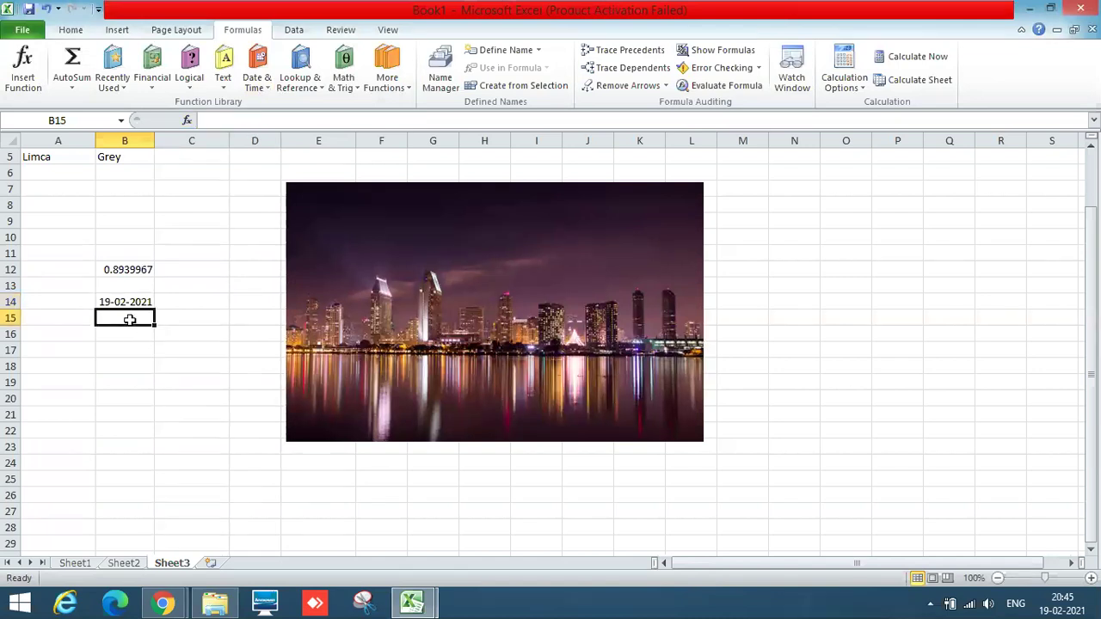
pyautogui.click(128, 301)
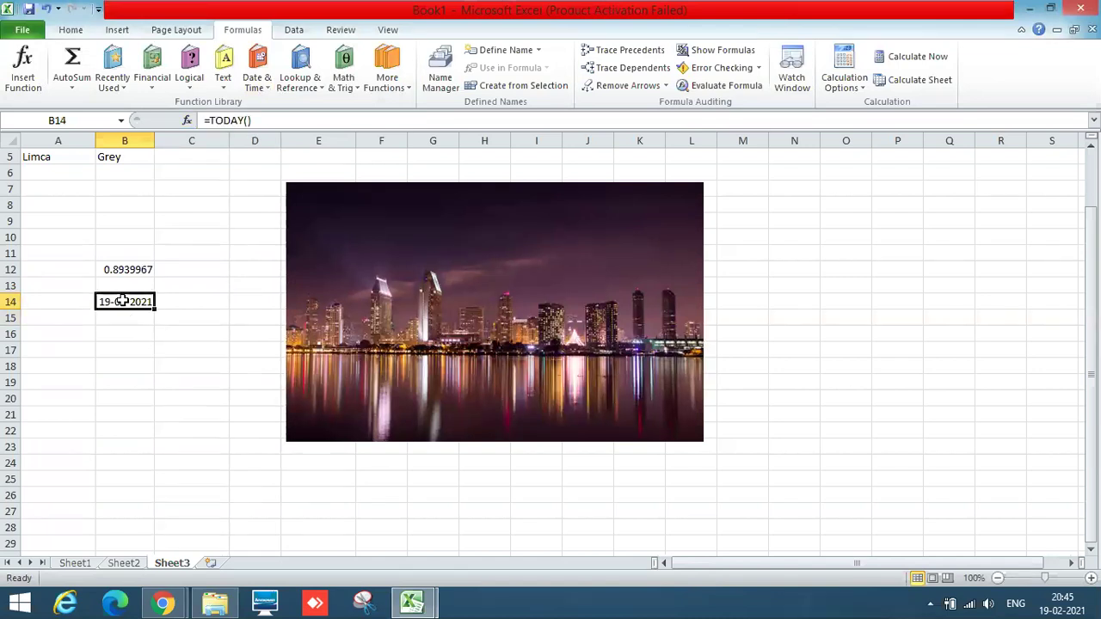
pyautogui.click(269, 93)
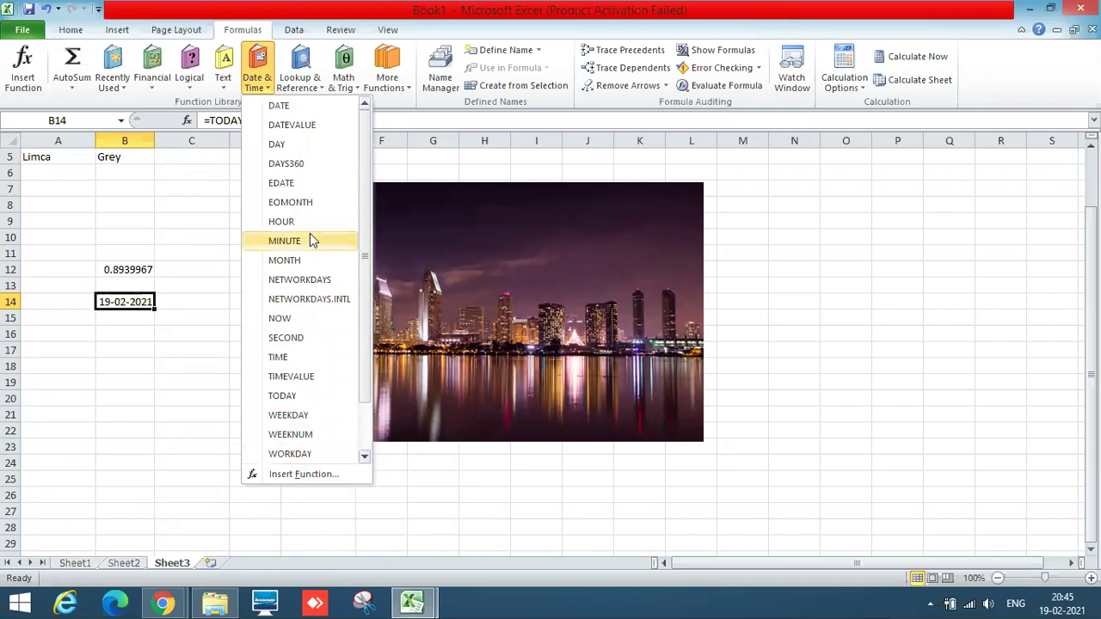
pyautogui.click(361, 97)
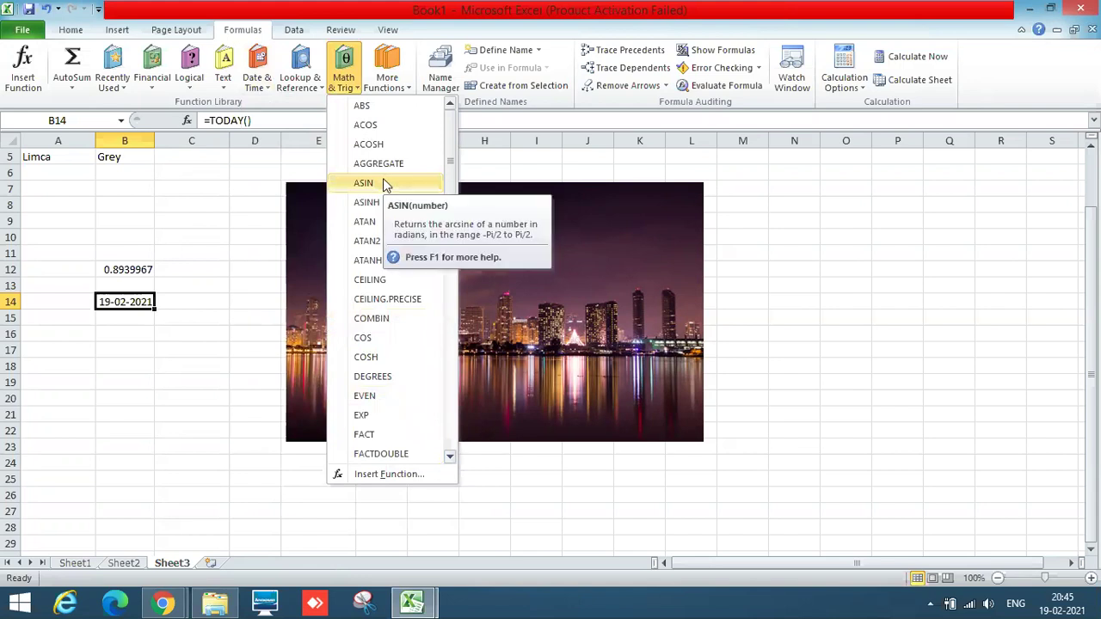
pyautogui.click(409, 86)
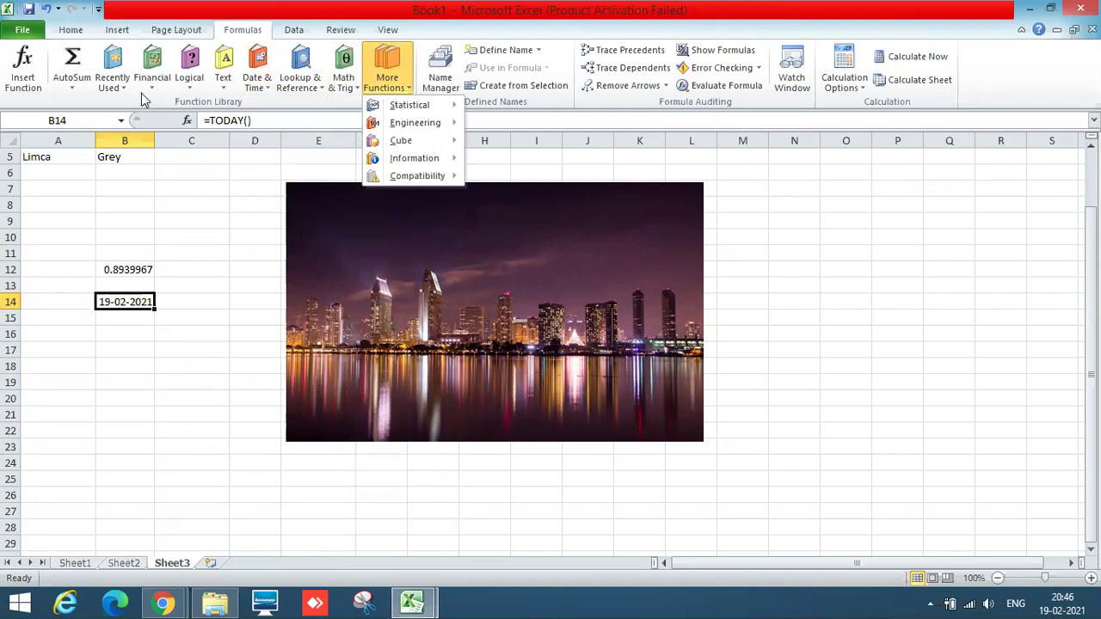
pyautogui.click(73, 90)
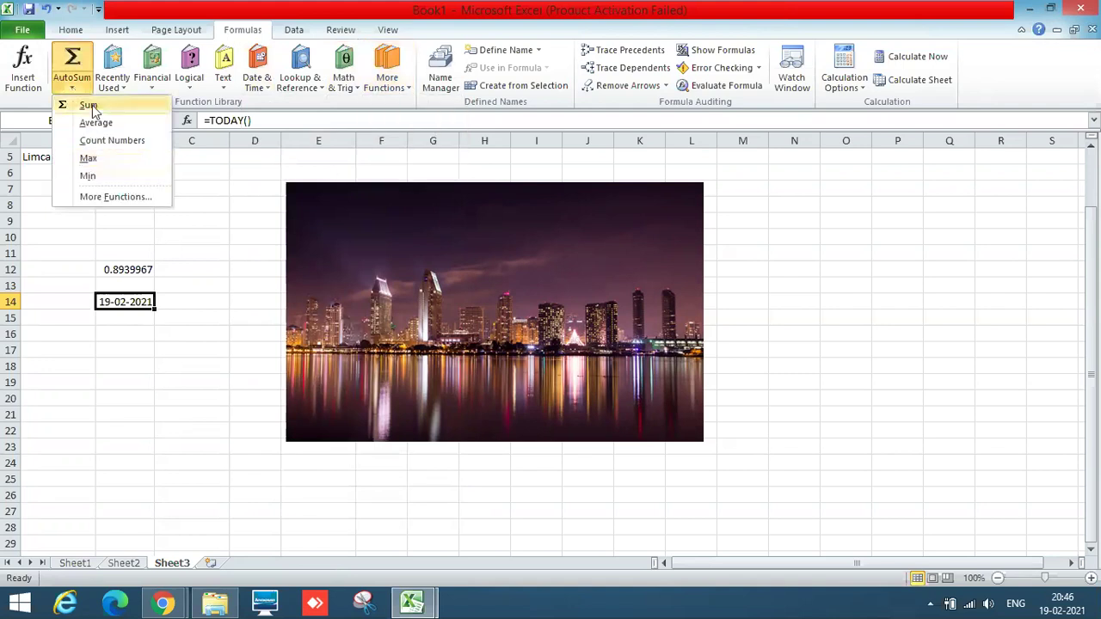
pyautogui.click(187, 283)
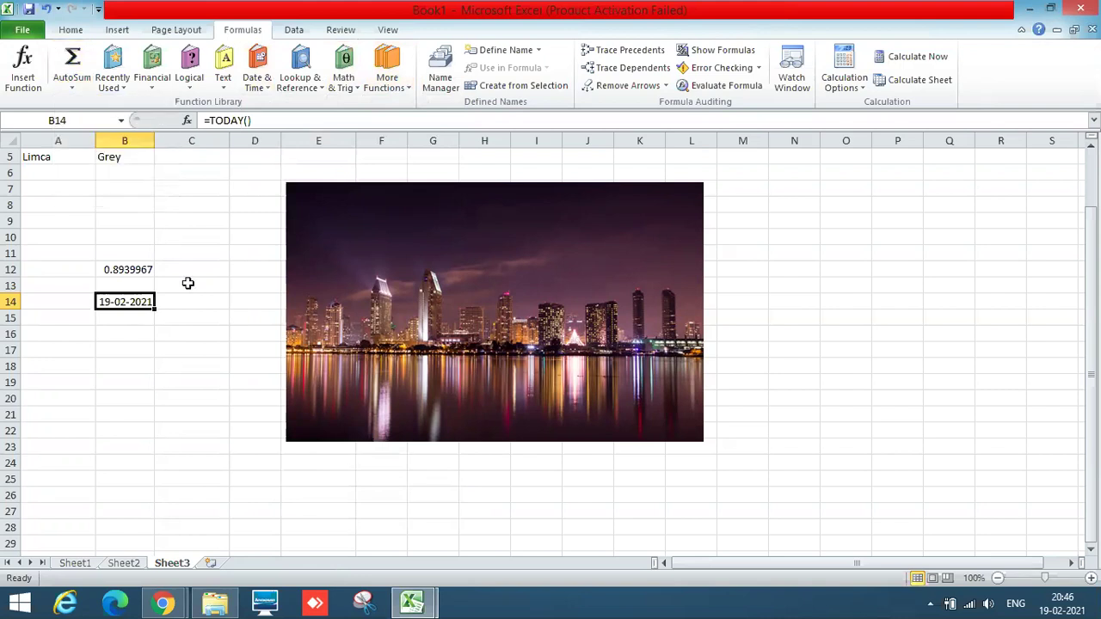
# Add a new worksheet with the headings Roll Number in A1 and Name in B1, fitting column A to its heading
pyautogui.click(294, 31)
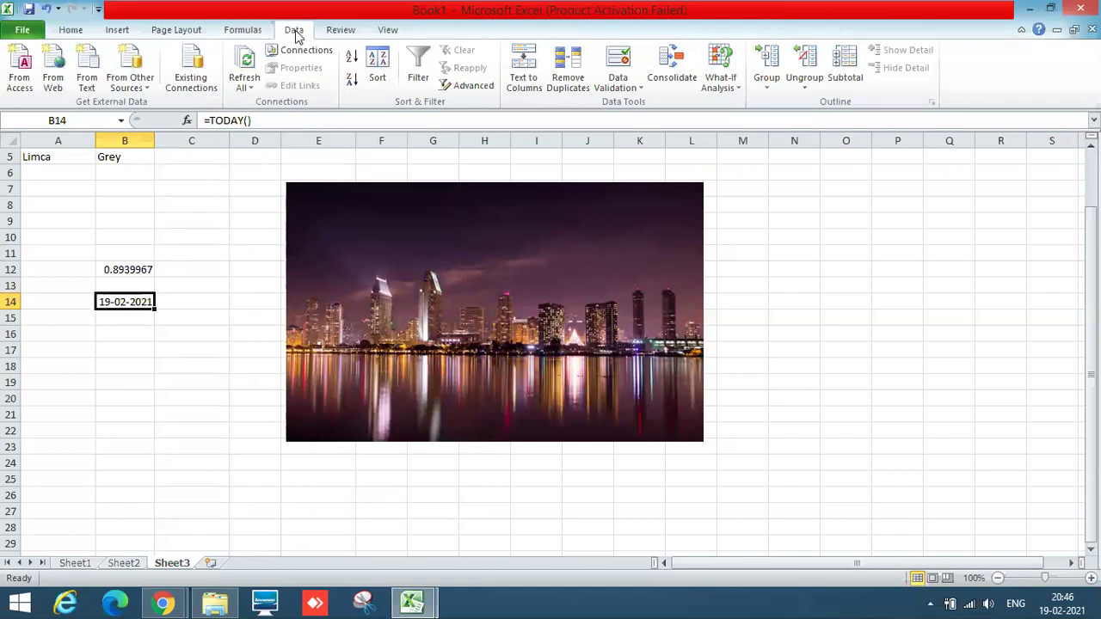
pyautogui.click(211, 566)
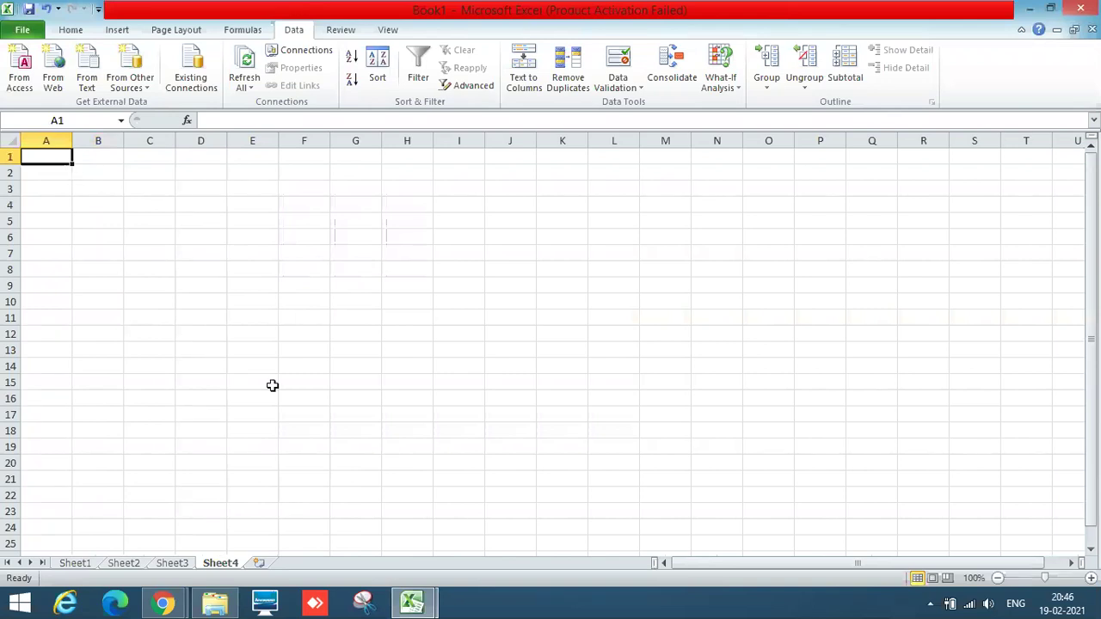
pyautogui.write('Roll Number')
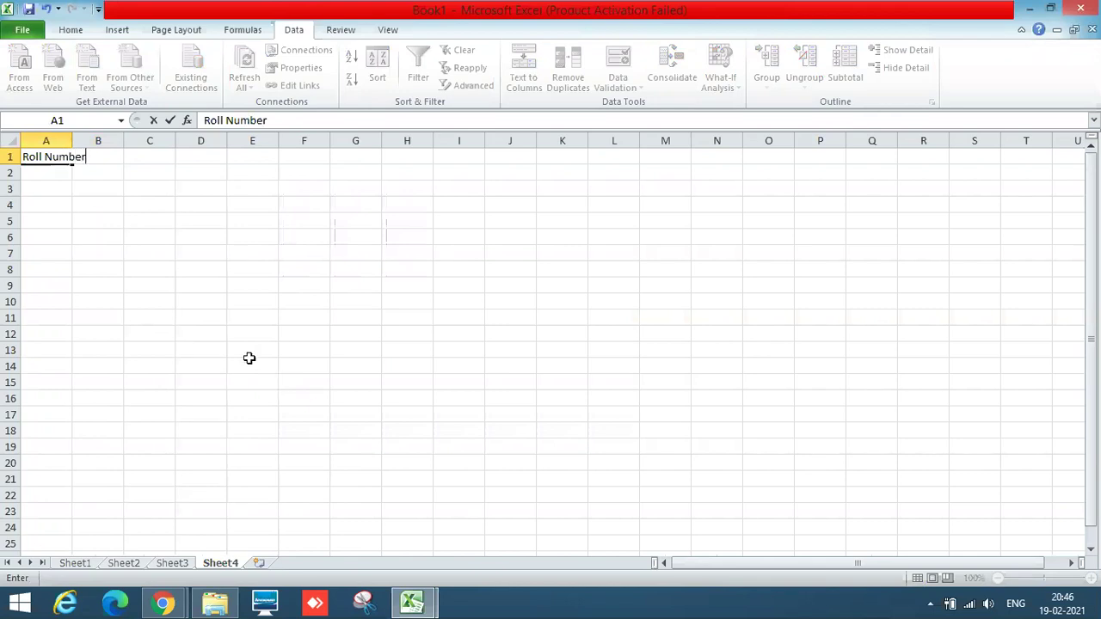
pyautogui.click(141, 250)
pyautogui.doubleClick(73, 138)
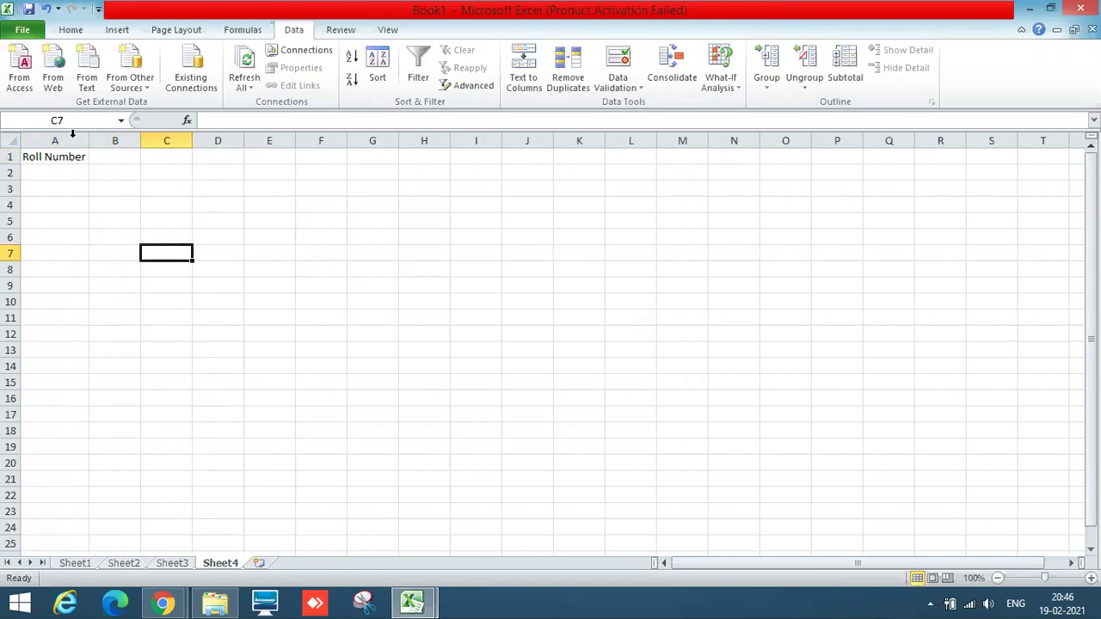
pyautogui.click(134, 159)
pyautogui.write('Name')
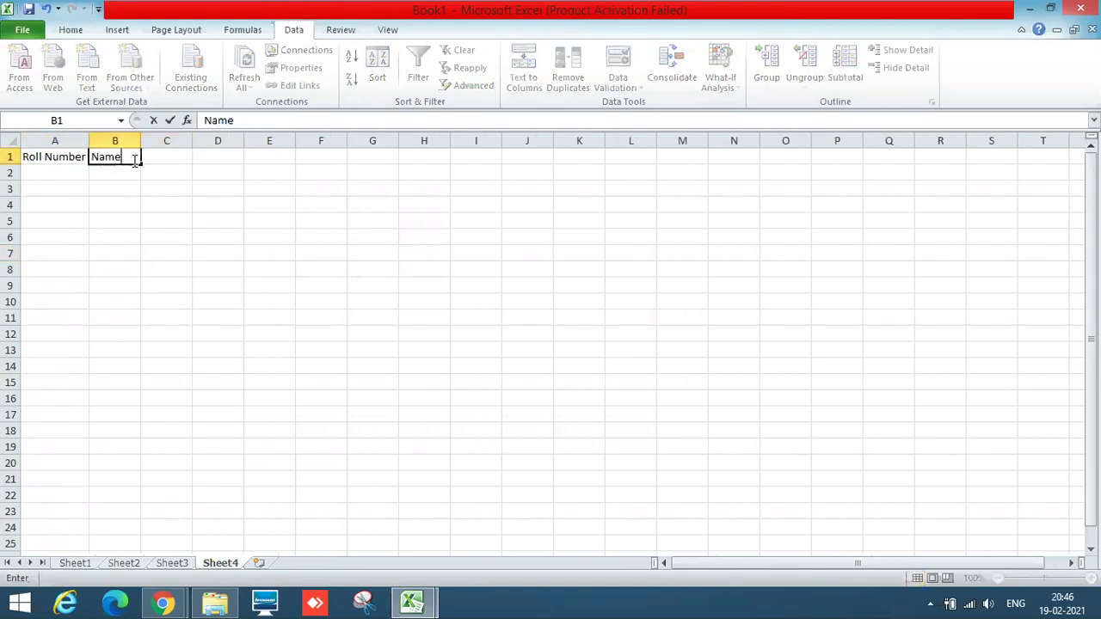
pyautogui.press('Return')
# Enter the first student's roll number in A2 and fill the series down column A to row 62
pyautogui.press('Left')
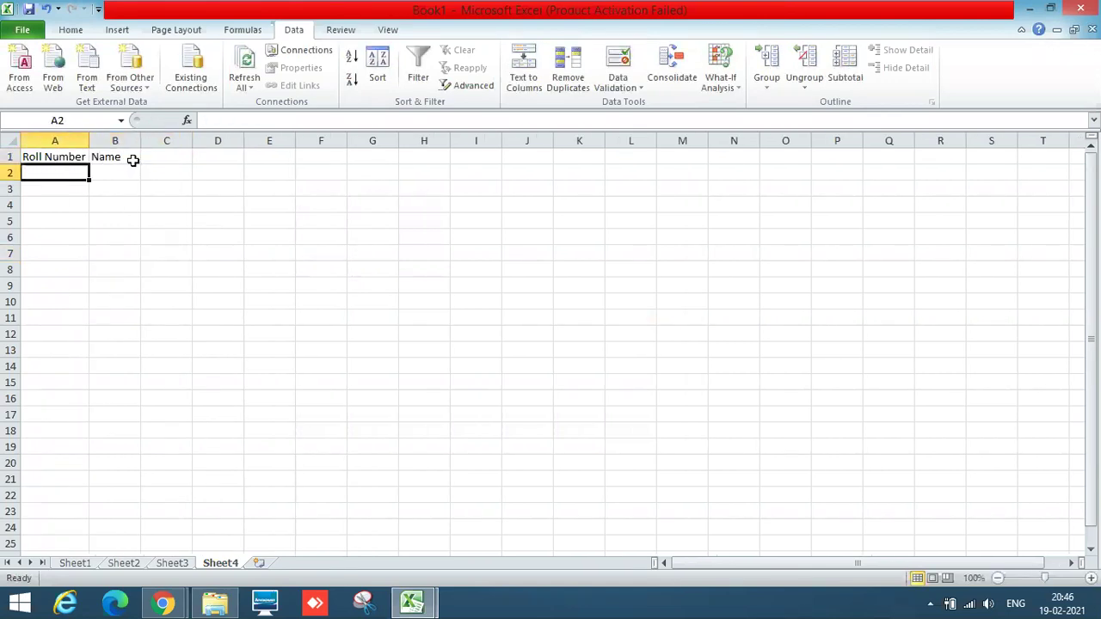
pyautogui.write('19')
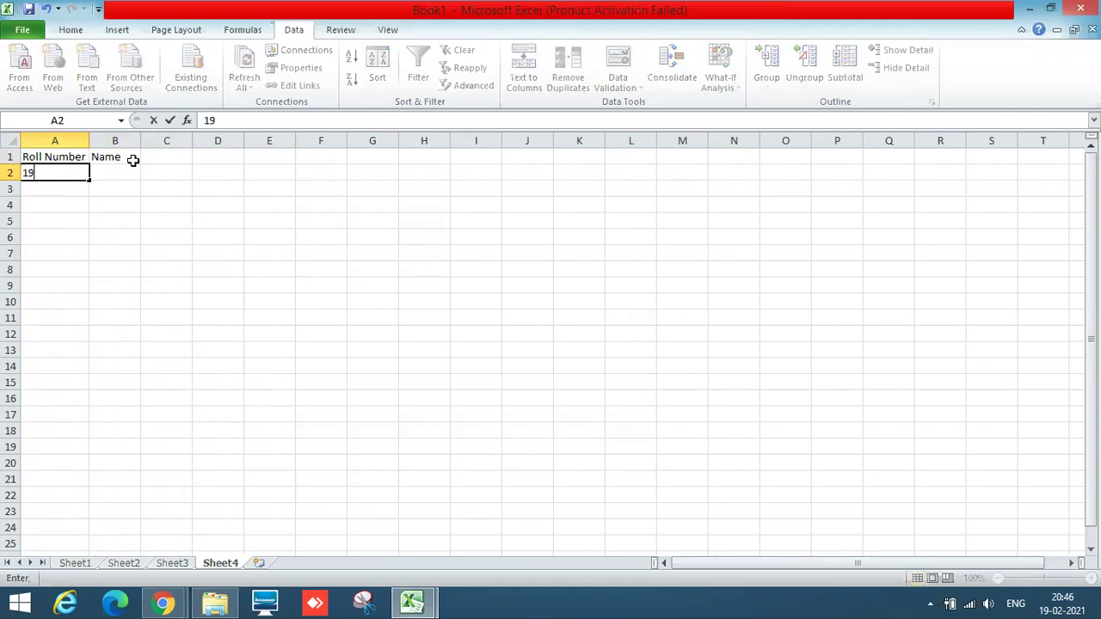
pyautogui.write('bd1a0501')
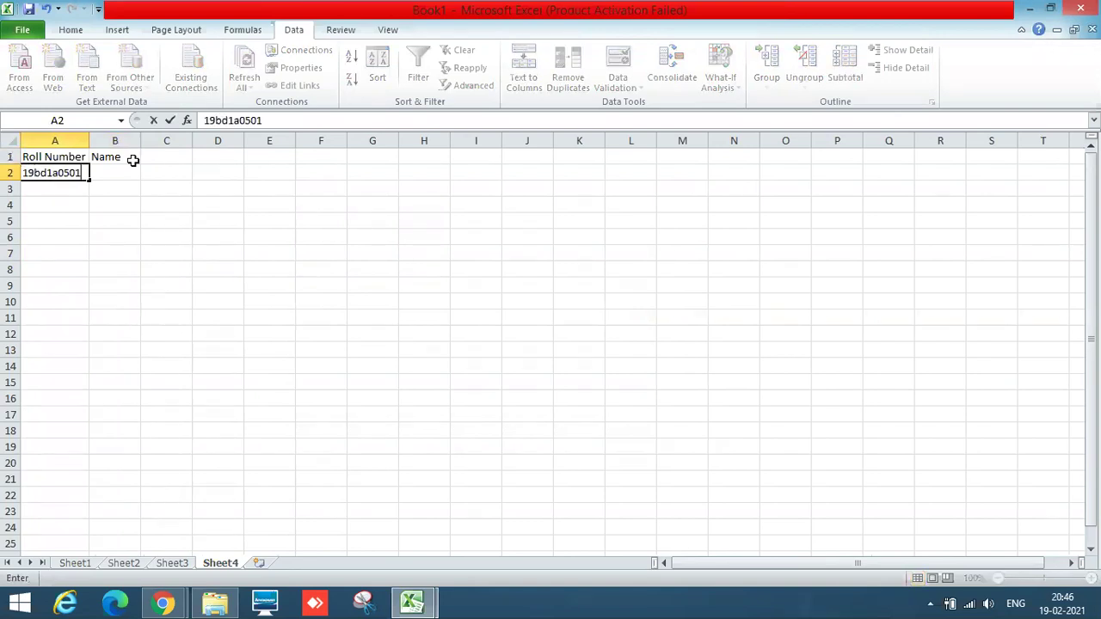
pyautogui.press('Return')
pyautogui.press('Up')
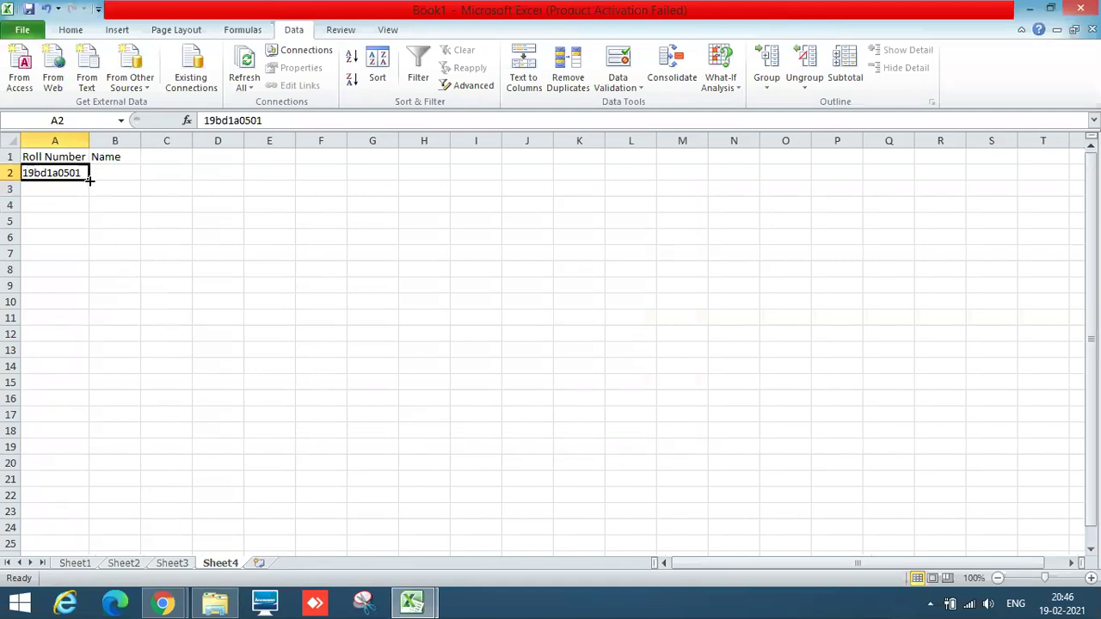
pyautogui.moveTo(90, 180); pyautogui.dragTo(100, 597)
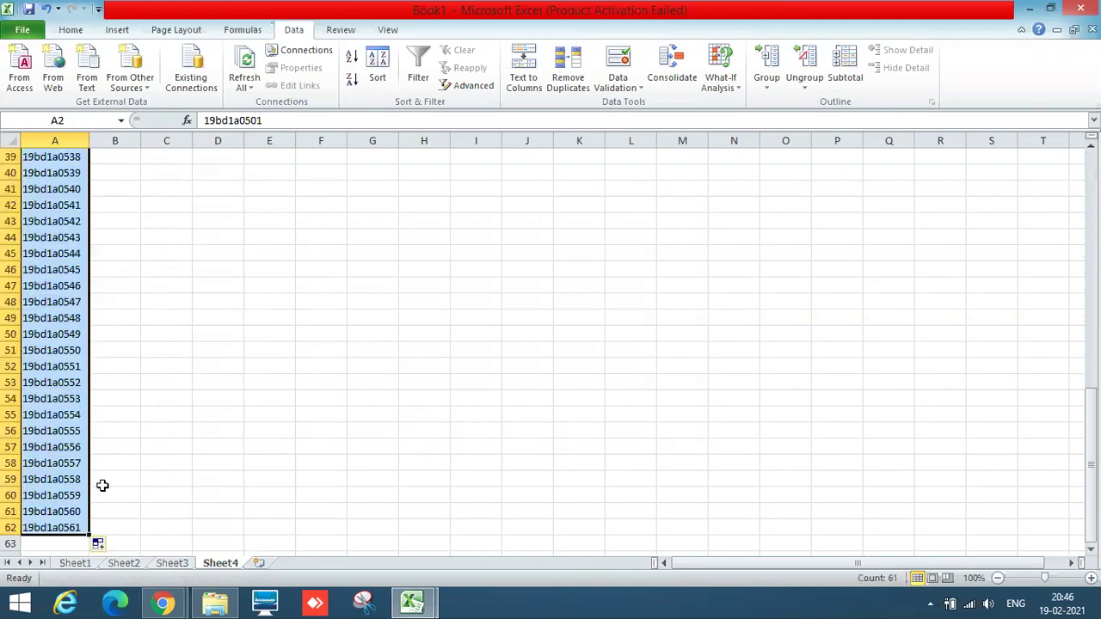
# Enter A in B2 and B in B3 under Name, and fill the alternating pattern down to row 62
pyautogui.hotkey('ctrl', 'Home')
pyautogui.press('Right')
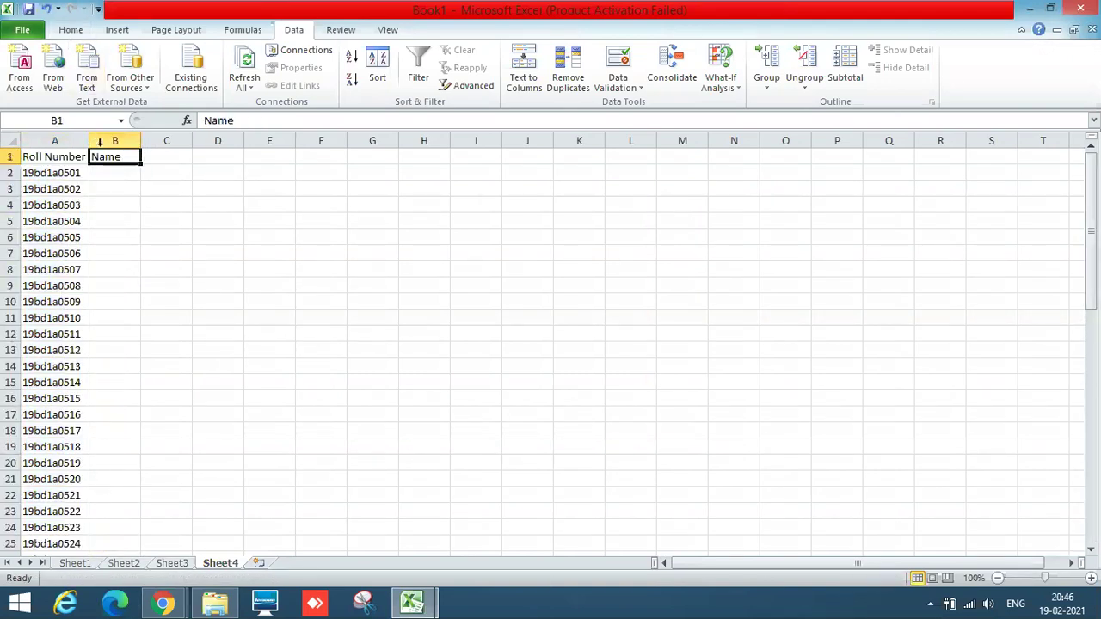
pyautogui.click(114, 177)
pyautogui.write('A')
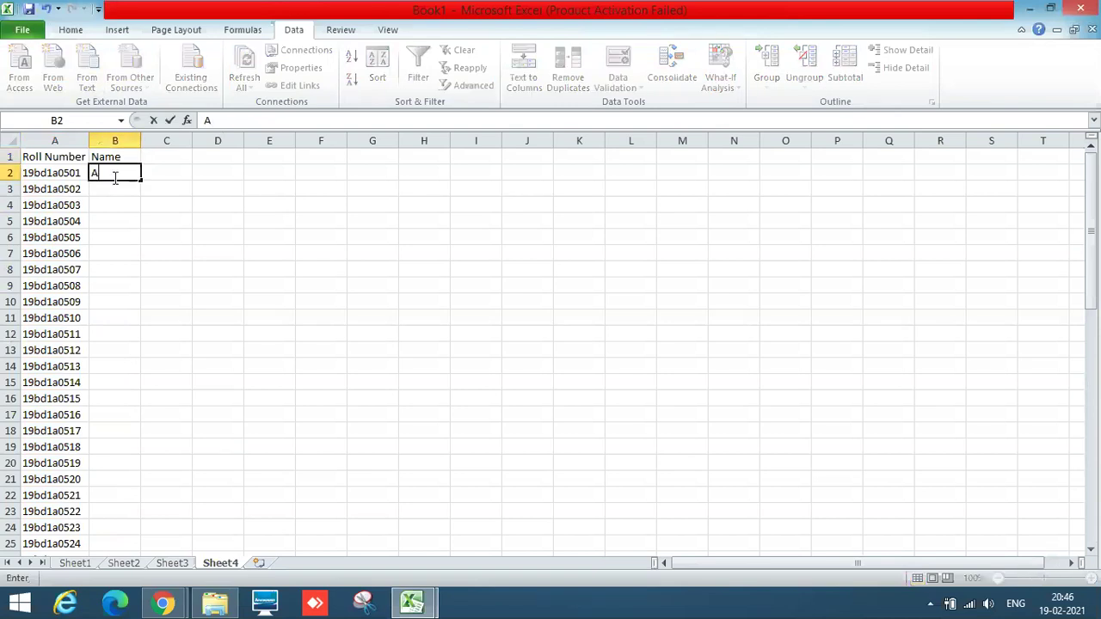
pyautogui.press('Return')
pyautogui.write('B')
pyautogui.click(114, 177)
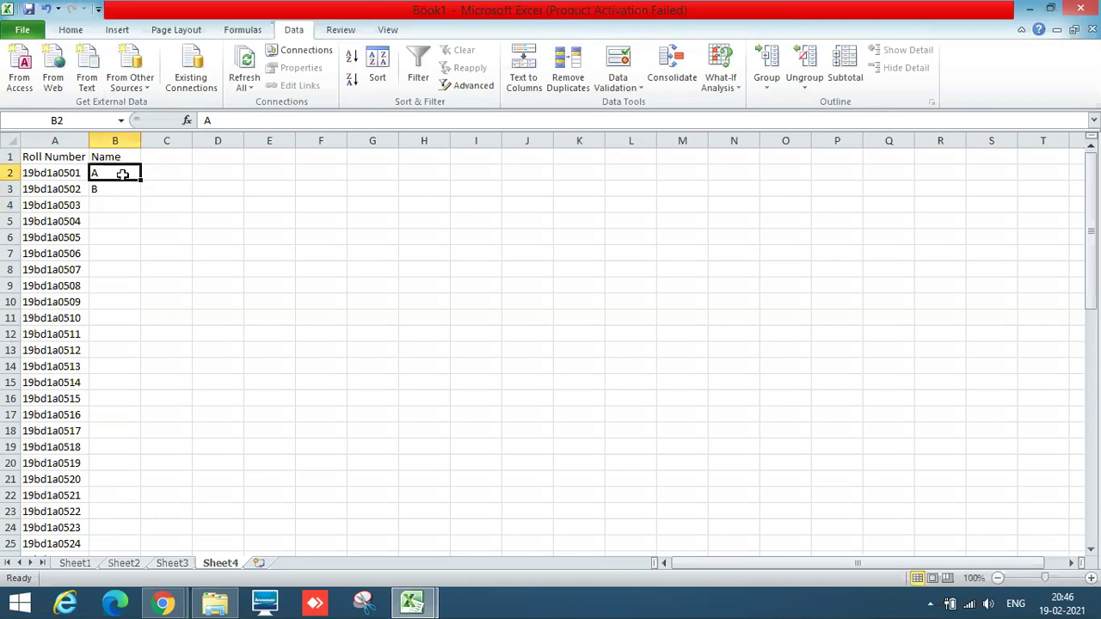
pyautogui.hotkey('shift', 'Down')
pyautogui.moveTo(143, 194); pyautogui.dragTo(143, 530)
pyautogui.click(281, 447)
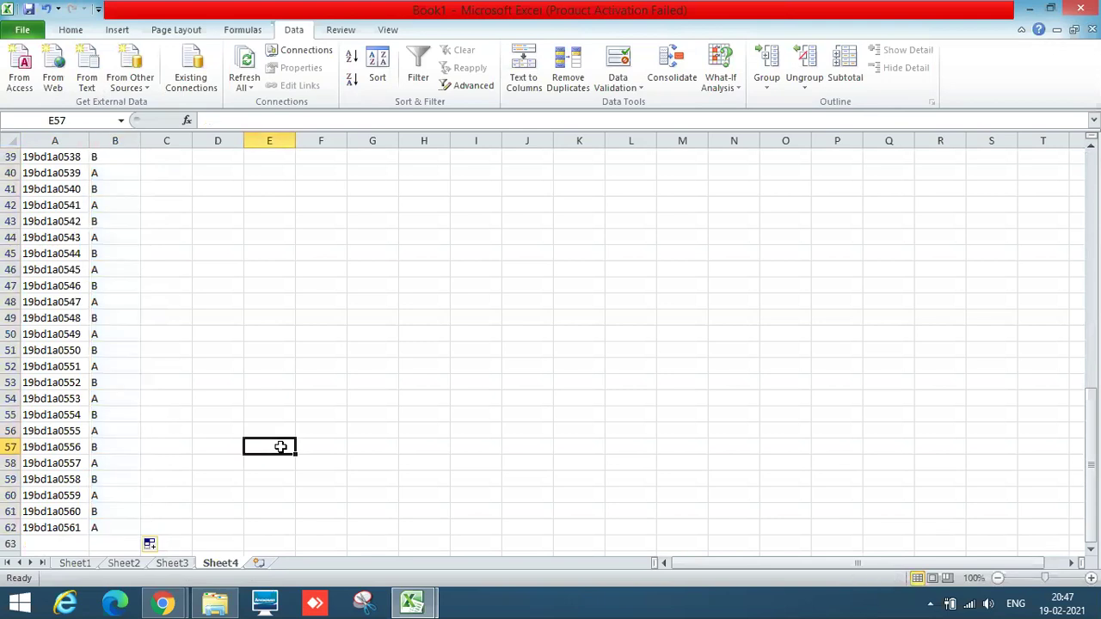
# Select the heading row across A1:Q1 and freeze the worksheet's top row
pyautogui.press('Up')
pyautogui.press('Up')
pyautogui.press('Up')
pyautogui.press('Up')
pyautogui.press('Up')
pyautogui.press('Up')
pyautogui.press('Up')
pyautogui.press('Up')
pyautogui.press('Up')
pyautogui.press('Up')
pyautogui.press('Up')
pyautogui.press('Up')
pyautogui.press('Up')
pyautogui.press('Up')
pyautogui.press('Up')
pyautogui.press('Up')
pyautogui.press('Up')
pyautogui.press('Up')
pyautogui.press('Up')
pyautogui.press('Up')
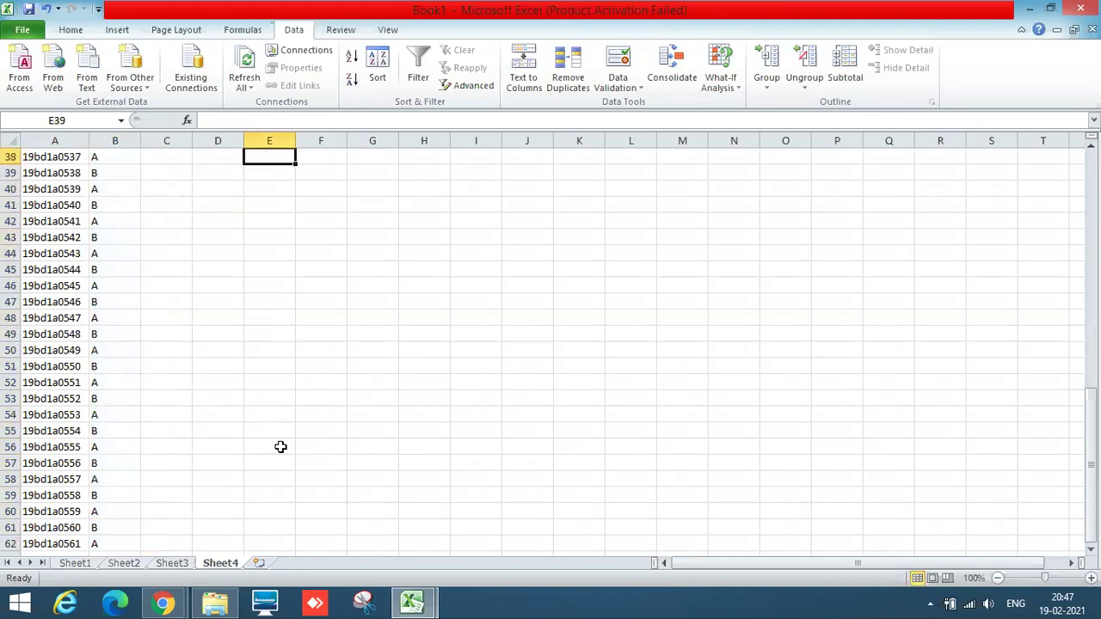
pyautogui.press('Up')
pyautogui.press('Up')
pyautogui.press('Up')
pyautogui.press('Up')
pyautogui.press('Up')
pyautogui.press('Up')
pyautogui.press('Up')
pyautogui.press('Up')
pyautogui.press('Up')
pyautogui.press('Up')
pyautogui.press('Up')
pyautogui.press('Up')
pyautogui.press('Up')
pyautogui.press('Up')
pyautogui.press('Up')
pyautogui.press('Up')
pyautogui.press('Up')
pyautogui.press('Up')
pyautogui.press('Up')
pyautogui.press('Up')
pyautogui.press('Left')
pyautogui.press('Left')
pyautogui.press('Left')
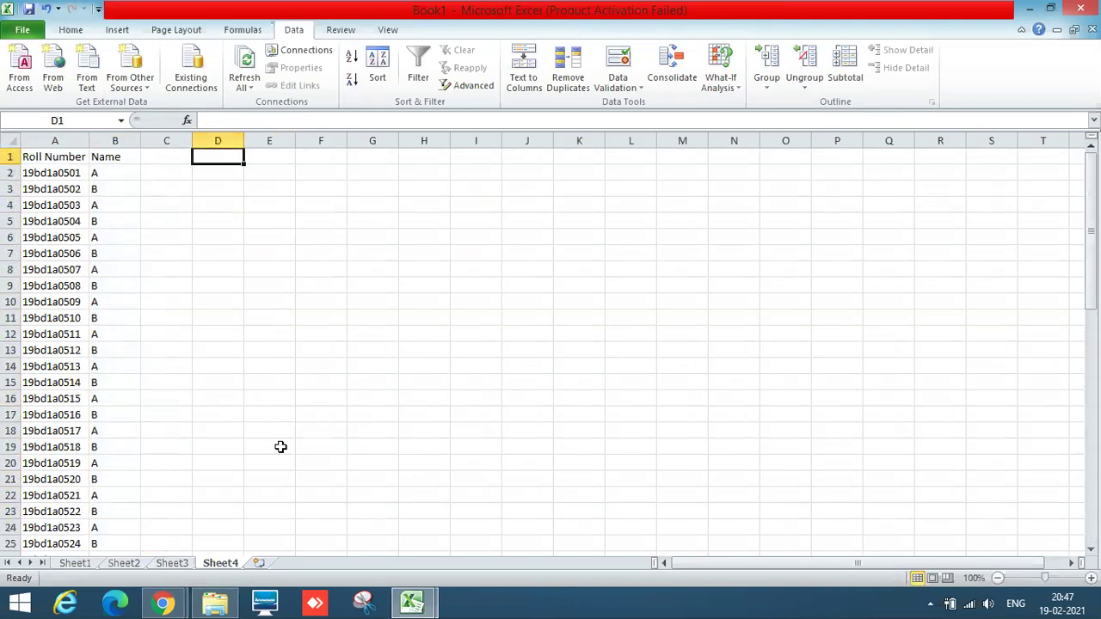
pyautogui.press('Left')
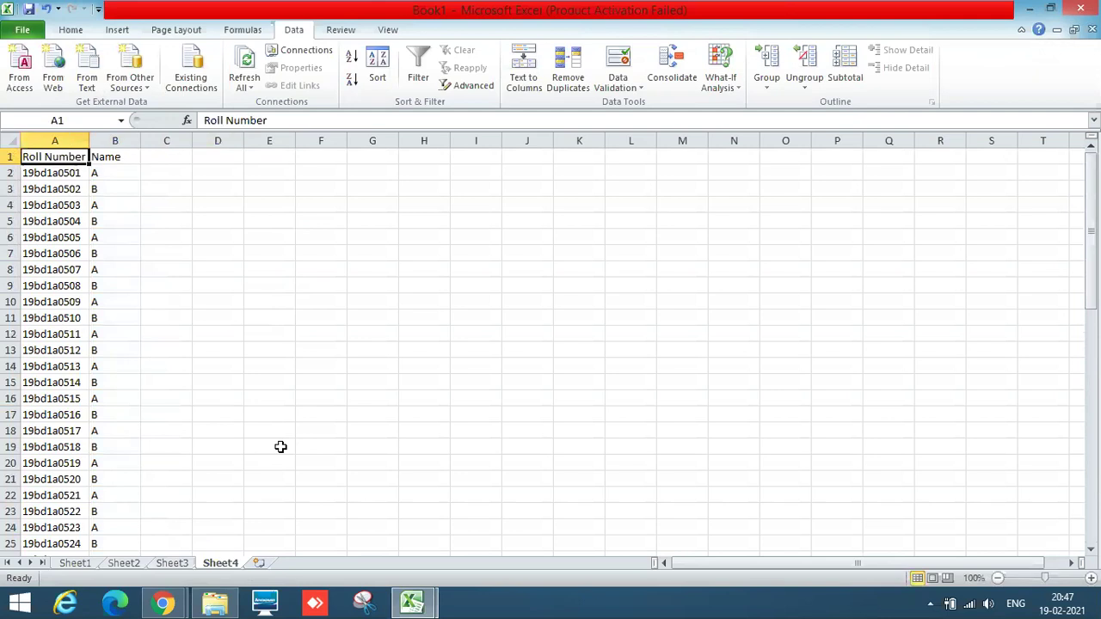
pyautogui.hotkey('shift', 'Right')
pyautogui.hotkey('shift', 'Right')
pyautogui.hotkey('shift', 'Right')
pyautogui.hotkey('shift', 'Right')
pyautogui.hotkey('shift', 'Right')
pyautogui.hotkey('shift', 'Right')
pyautogui.hotkey('shift', 'Right')
pyautogui.hotkey('shift', 'Right')
pyautogui.hotkey('shift', 'Right')
pyautogui.hotkey('shift', 'Right')
pyautogui.hotkey('shift', 'Right')
pyautogui.hotkey('shift', 'Right')
pyautogui.hotkey('shift', 'Right')
pyautogui.hotkey('shift', 'Right')
pyautogui.hotkey('shift', 'Right')
pyautogui.hotkey('shift', 'Right')
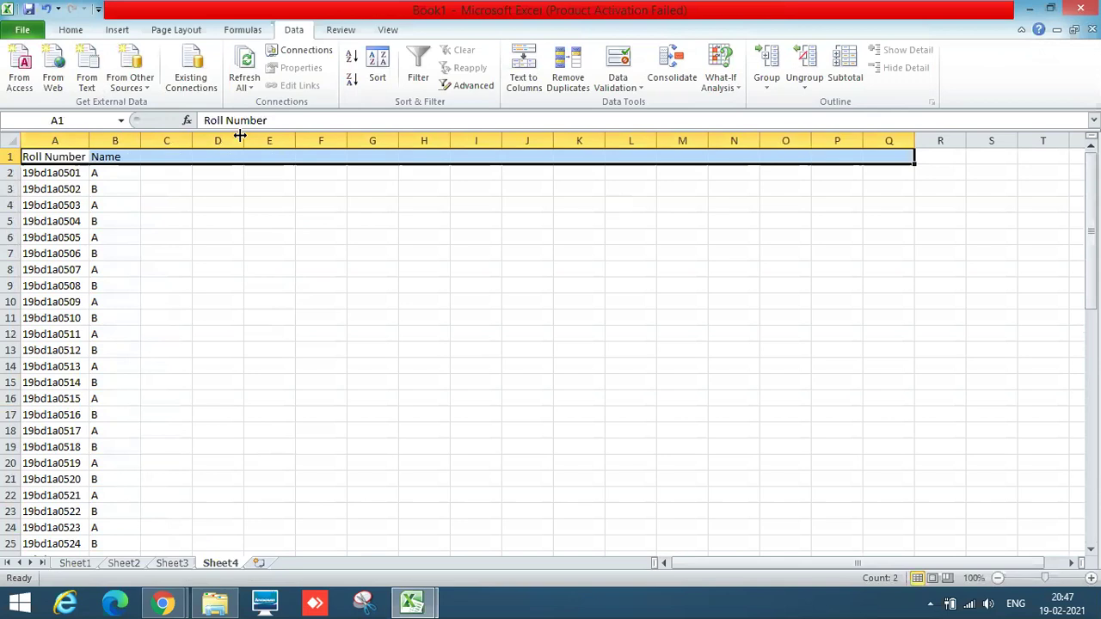
pyautogui.click(389, 31)
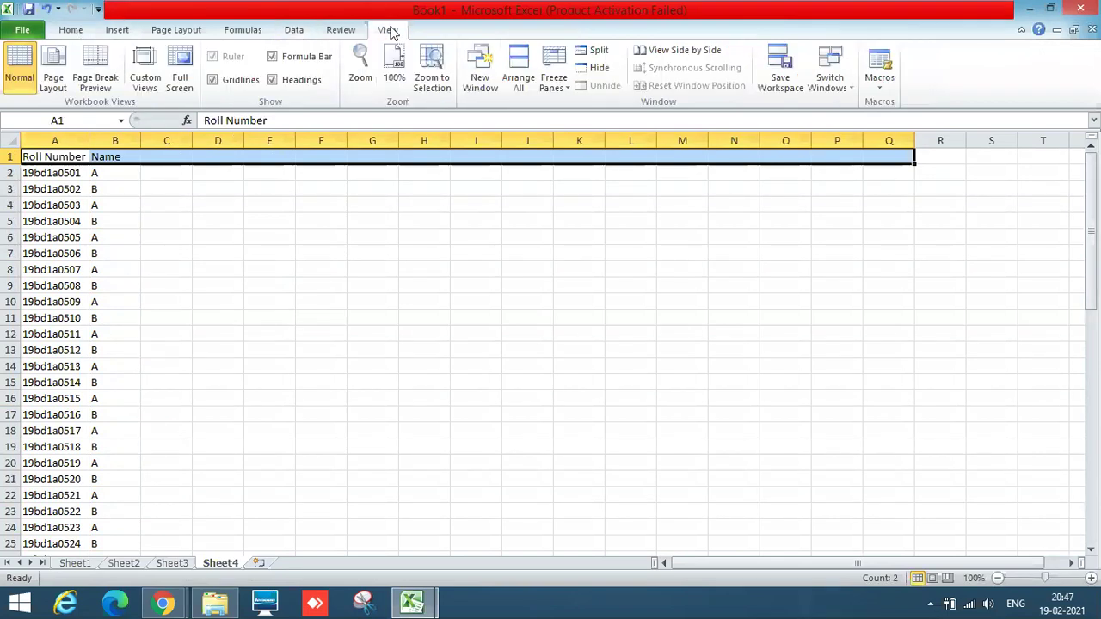
pyautogui.click(566, 87)
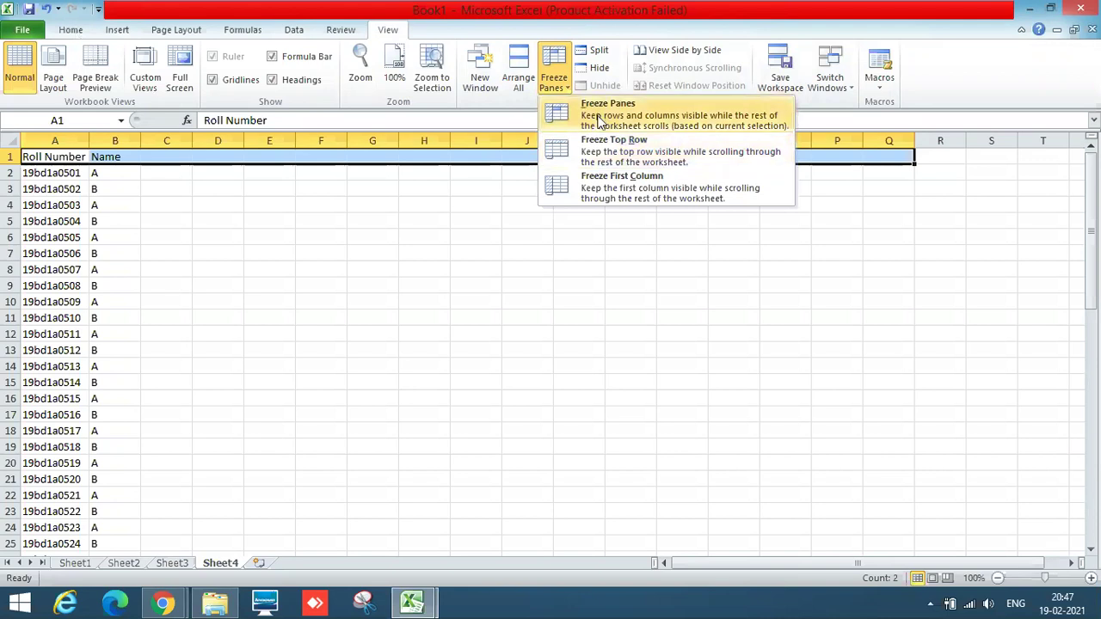
pyautogui.click(599, 147)
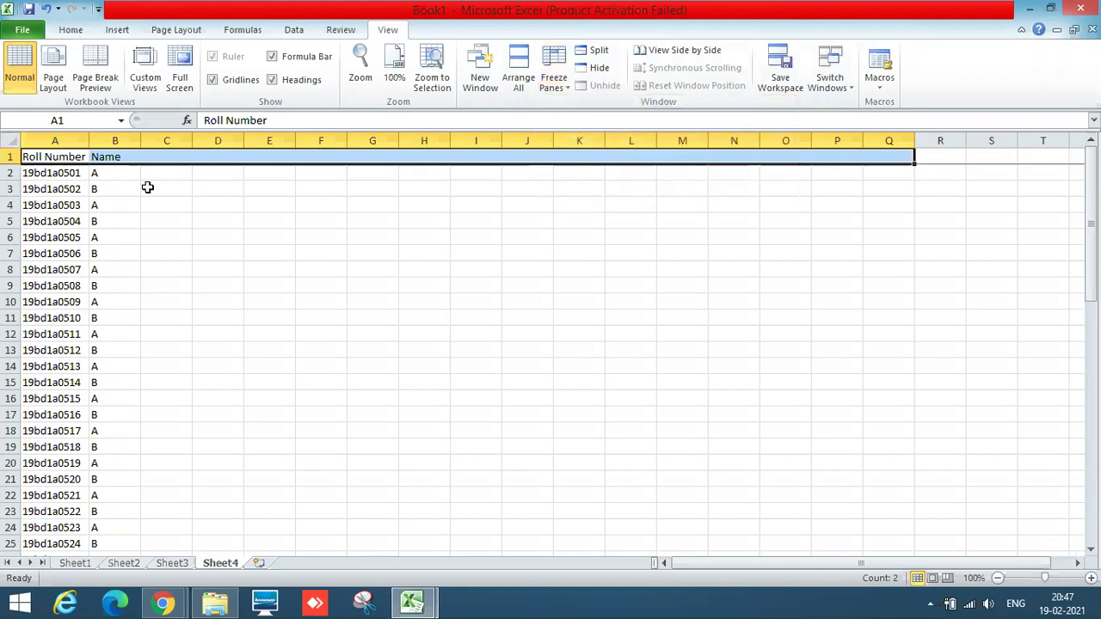
# Go down the Name column from B2 past the last student to check the frozen heading row
pyautogui.click(108, 172)
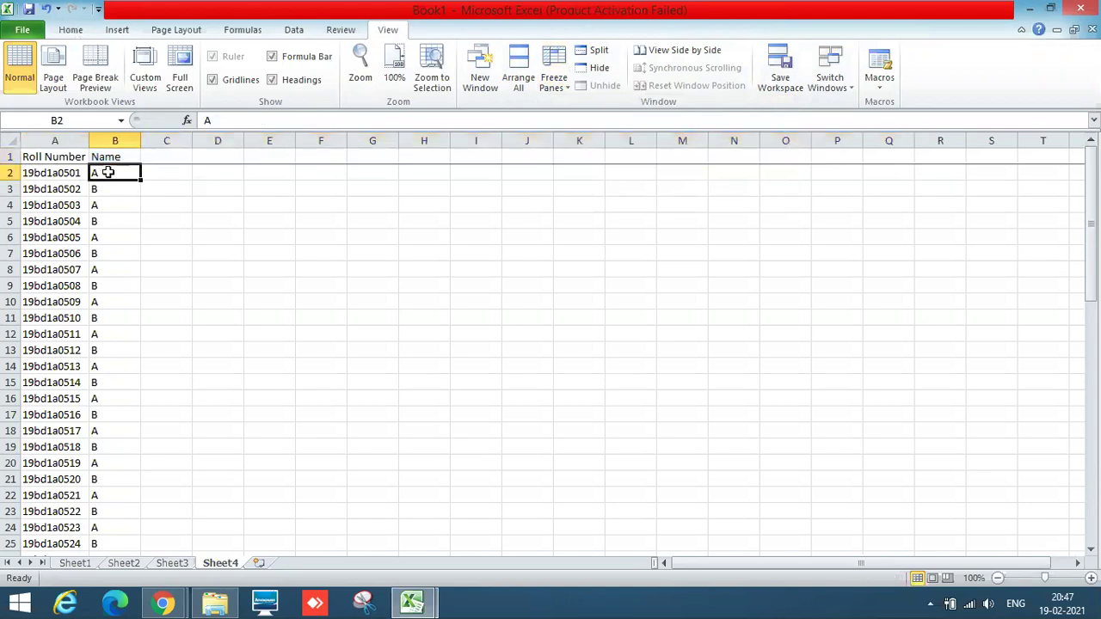
pyautogui.press('Down')
pyautogui.press('Down')
pyautogui.press('Down')
pyautogui.press('Down')
pyautogui.press('Down')
pyautogui.press('Down')
pyautogui.press('Down')
pyautogui.press('Down')
pyautogui.press('Down')
pyautogui.press('Down')
pyautogui.press('Down')
pyautogui.press('Down')
pyautogui.press('Down')
pyautogui.press('Down')
pyautogui.press('Down')
pyautogui.press('Down')
pyautogui.press('Down')
pyautogui.press('Down')
pyautogui.press('Down')
pyautogui.press('Down')
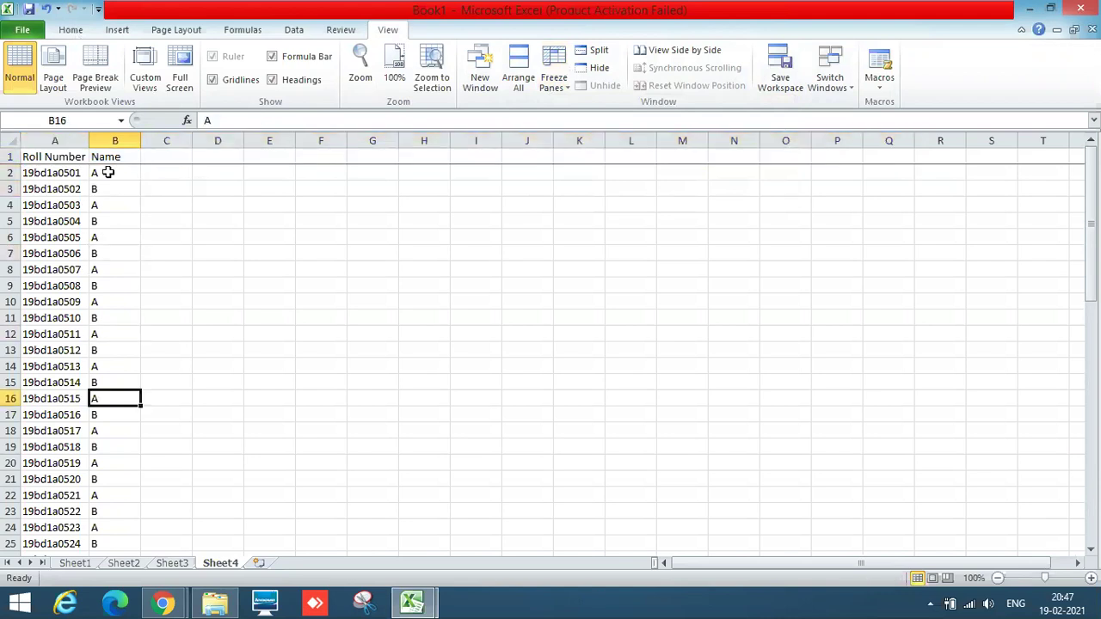
pyautogui.press('Down')
pyautogui.press('Down')
pyautogui.press('Down')
pyautogui.press('Down')
pyautogui.press('Down')
pyautogui.press('Down')
pyautogui.press('Down')
pyautogui.press('Down')
pyautogui.press('Down')
pyautogui.press('Down')
pyautogui.press('Down')
pyautogui.press('Down')
pyautogui.press('Down')
pyautogui.press('Down')
pyautogui.press('Down')
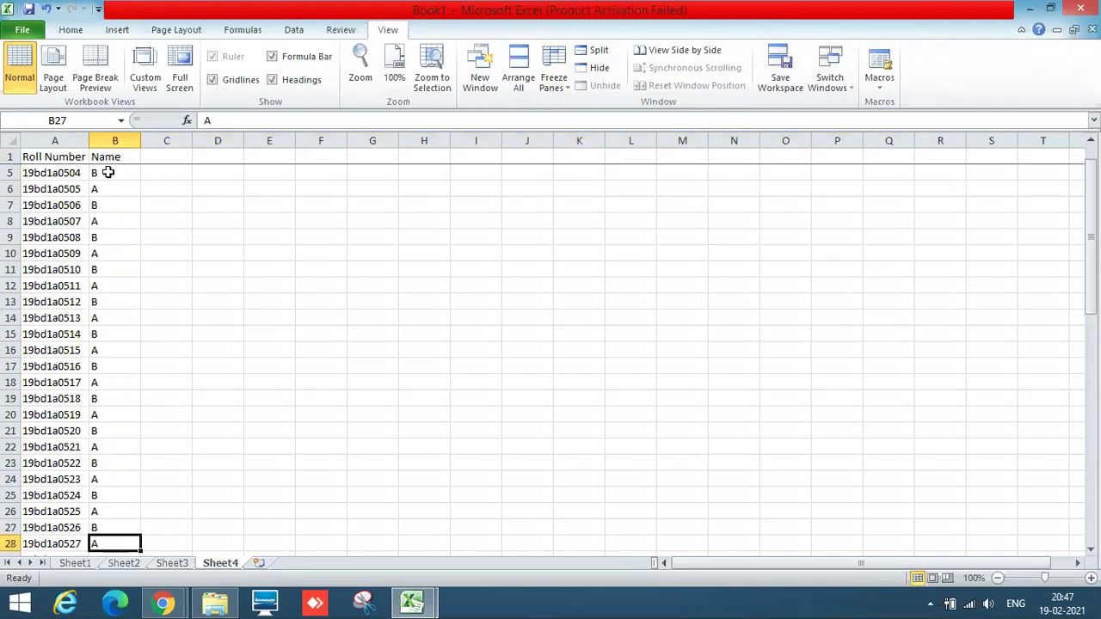
pyautogui.press('Down')
pyautogui.press('Down')
pyautogui.press('Down')
pyautogui.press('Down')
pyautogui.press('Down')
pyautogui.press('Down')
pyautogui.press('Down')
pyautogui.press('Down')
pyautogui.press('Down')
pyautogui.press('Down')
pyautogui.press('Down')
pyautogui.press('Down')
pyautogui.press('Down')
pyautogui.press('Down')
pyautogui.press('Down')
pyautogui.press('Down')
pyautogui.press('Down')
pyautogui.press('Down')
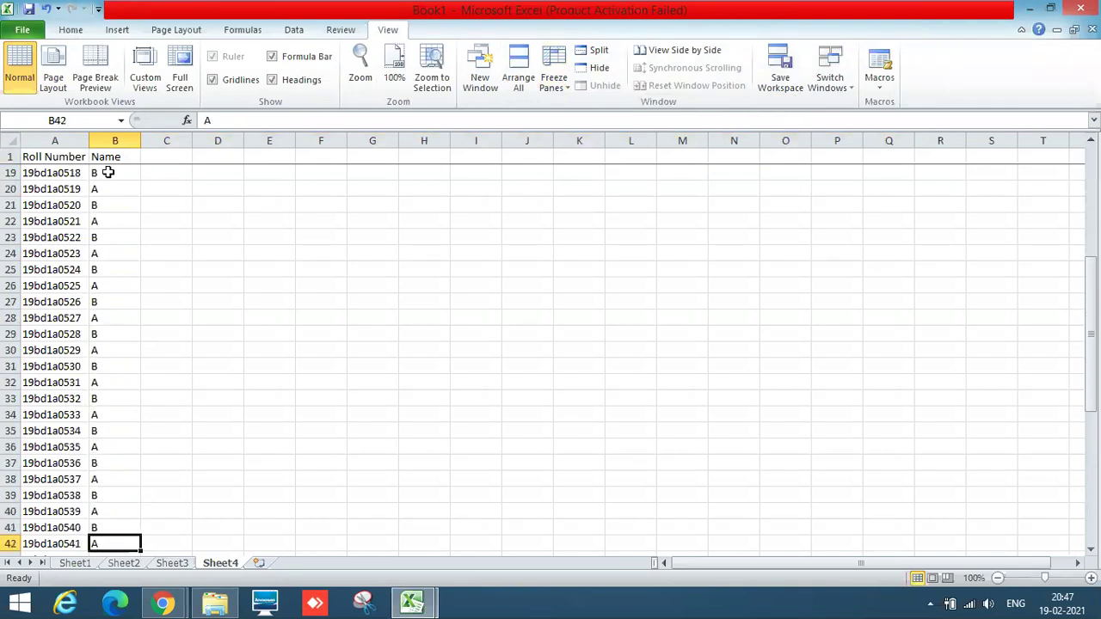
pyautogui.press('Down')
pyautogui.press('Down')
pyautogui.press('Down')
pyautogui.press('Down')
pyautogui.press('Down')
pyautogui.press('Down')
pyautogui.press('Down')
pyautogui.press('Down')
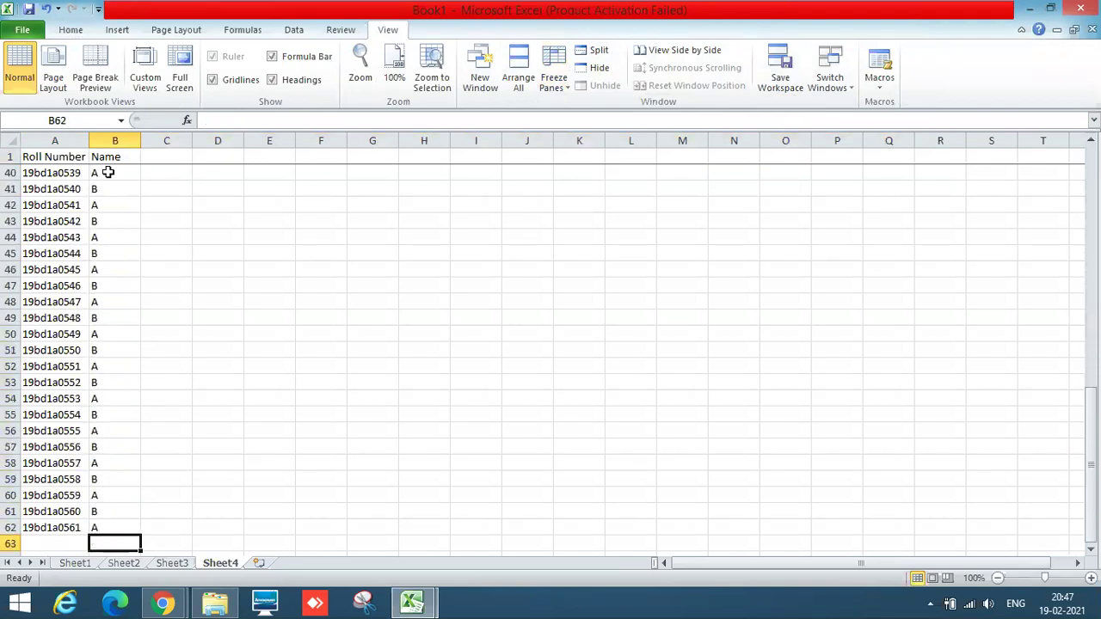
# Go back up the Name column from below the last student to check the frozen heading row
pyautogui.press('Up')
pyautogui.press('Up')
pyautogui.press('Up')
pyautogui.press('Up')
pyautogui.press('Up')
pyautogui.press('Up')
pyautogui.press('Up')
pyautogui.press('Up')
pyautogui.press('Up')
pyautogui.press('Up')
pyautogui.press('Up')
pyautogui.press('Up')
pyautogui.press('Up')
pyautogui.press('Up')
pyautogui.press('Up')
pyautogui.press('Up')
pyautogui.press('Up')
pyautogui.press('Up')
pyautogui.press('Up')
pyautogui.press('Up')
pyautogui.press('Up')
pyautogui.press('Up')
pyautogui.press('Up')
pyautogui.press('Up')
pyautogui.press('Up')
pyautogui.press('Up')
pyautogui.press('Up')
pyautogui.press('Up')
pyautogui.press('Up')
pyautogui.press('Up')
pyautogui.press('Up')
pyautogui.press('Up')
pyautogui.press('Up')
pyautogui.press('Up')
pyautogui.press('Up')
pyautogui.press('Up')
pyautogui.press('Up')
pyautogui.press('Up')
pyautogui.press('Up')
pyautogui.press('Up')
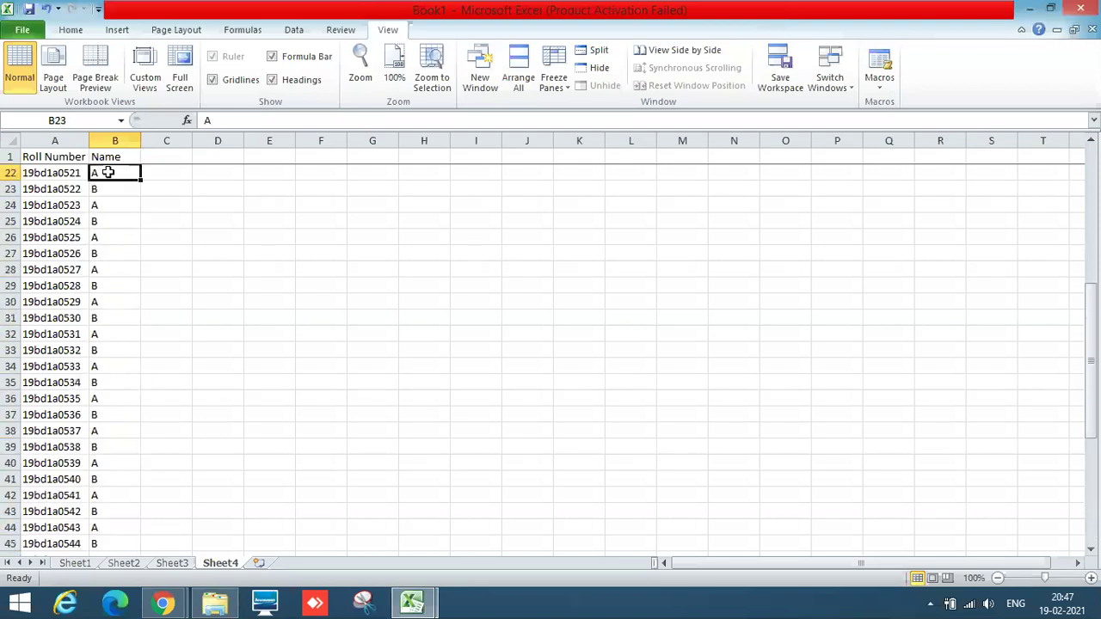
# Go down the Name column to row 34 and return to the Name heading in B1, watching the frozen top row
pyautogui.press('Down')
pyautogui.press('Down')
pyautogui.press('Down')
pyautogui.press('Down')
pyautogui.press('Down')
pyautogui.press('Down')
pyautogui.press('Down')
pyautogui.press('Down')
pyautogui.press('Down')
pyautogui.press('Down')
pyautogui.press('Down')
pyautogui.press('Down')
pyautogui.press('Down')
pyautogui.press('Down')
pyautogui.press('Down')
pyautogui.press('Down')
pyautogui.press('Down')
pyautogui.press('Down')
pyautogui.press('Down')
pyautogui.press('Down')
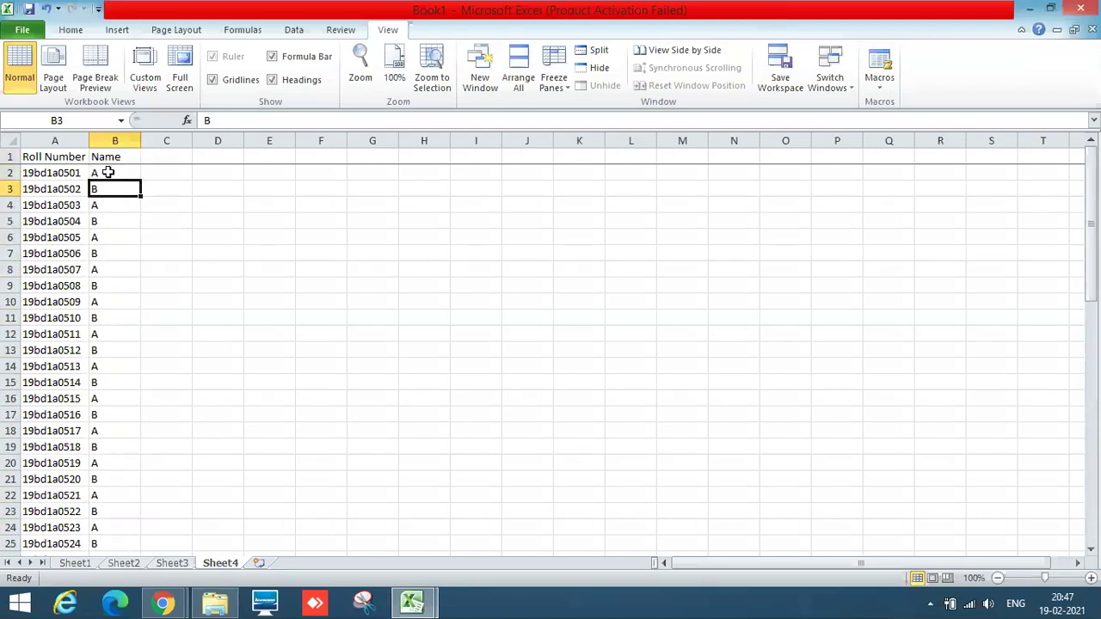
pyautogui.press('Down')
pyautogui.press('Down')
pyautogui.press('Down')
pyautogui.press('Down')
pyautogui.press('Down')
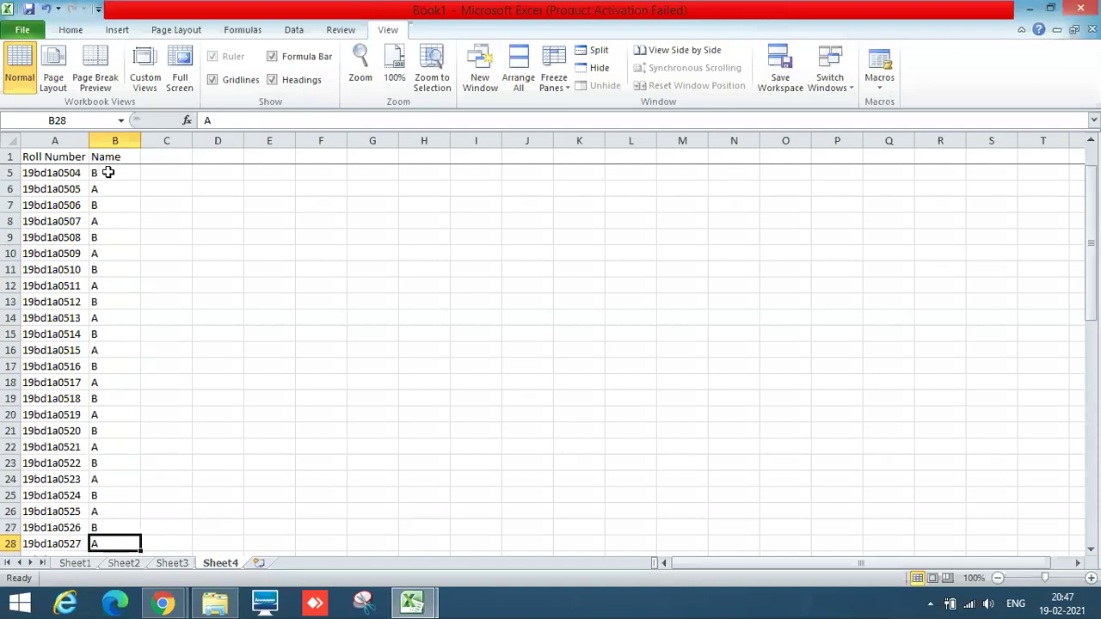
pyautogui.press('Down')
pyautogui.press('Down')
pyautogui.press('Down')
pyautogui.press('Down')
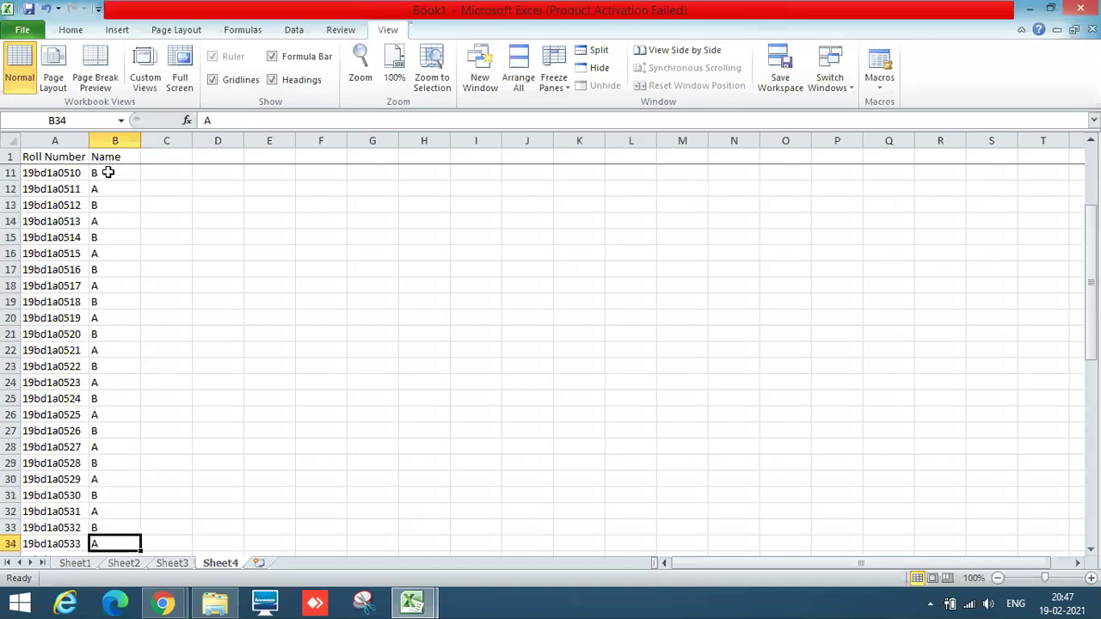
pyautogui.press('Up')
pyautogui.press('Up')
pyautogui.press('Up')
pyautogui.press('Up')
pyautogui.press('Up')
pyautogui.press('Up')
pyautogui.press('Up')
pyautogui.press('Up')
pyautogui.press('Up')
pyautogui.press('Up')
pyautogui.press('Up')
pyautogui.press('Up')
pyautogui.press('Up')
pyautogui.press('Up')
pyautogui.press('Up')
pyautogui.press('Up')
pyautogui.press('Up')
pyautogui.press('Up')
pyautogui.press('Up')
pyautogui.press('Up')
pyautogui.press('Up')
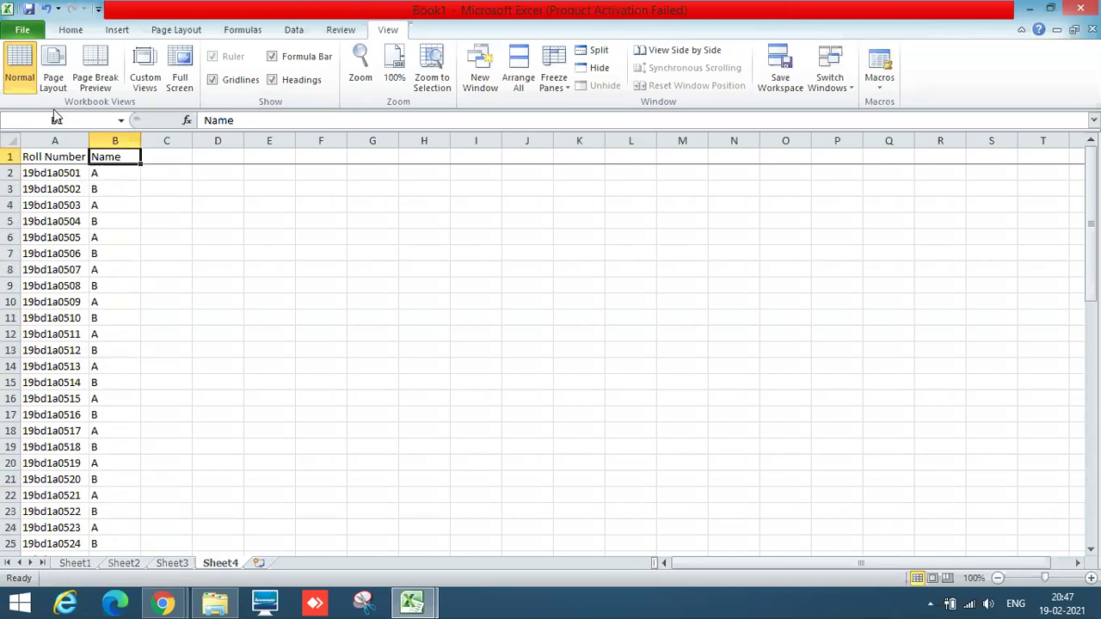
# Select the Roll Number column A, freeze the worksheet's first column, and move the selection to D3
pyautogui.click(49, 140)
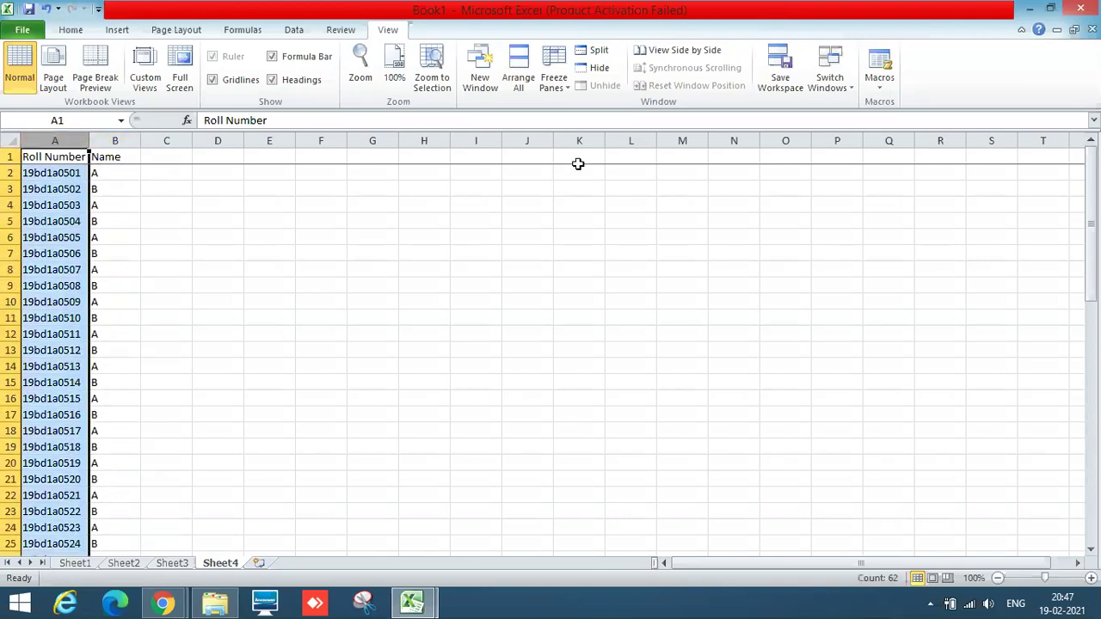
pyautogui.click(556, 86)
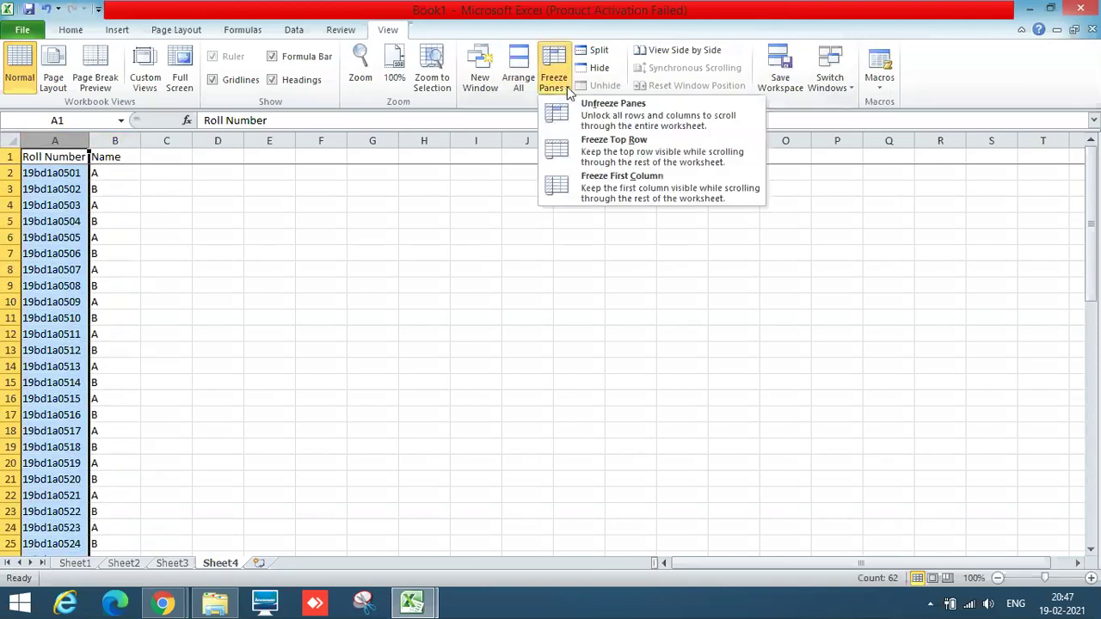
pyautogui.click(625, 193)
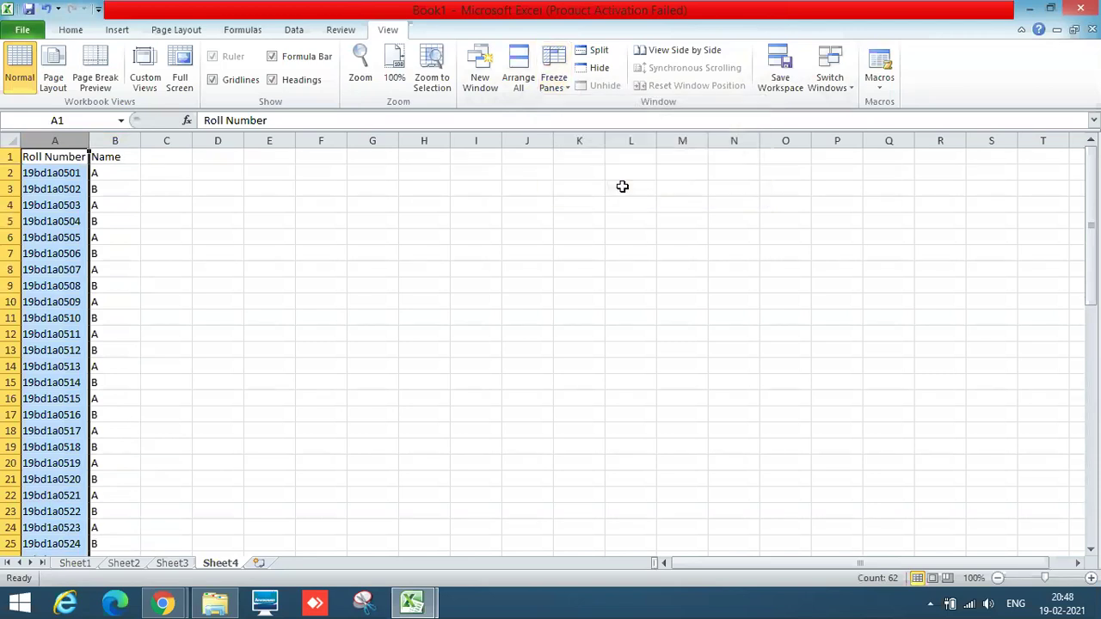
pyautogui.click(240, 190)
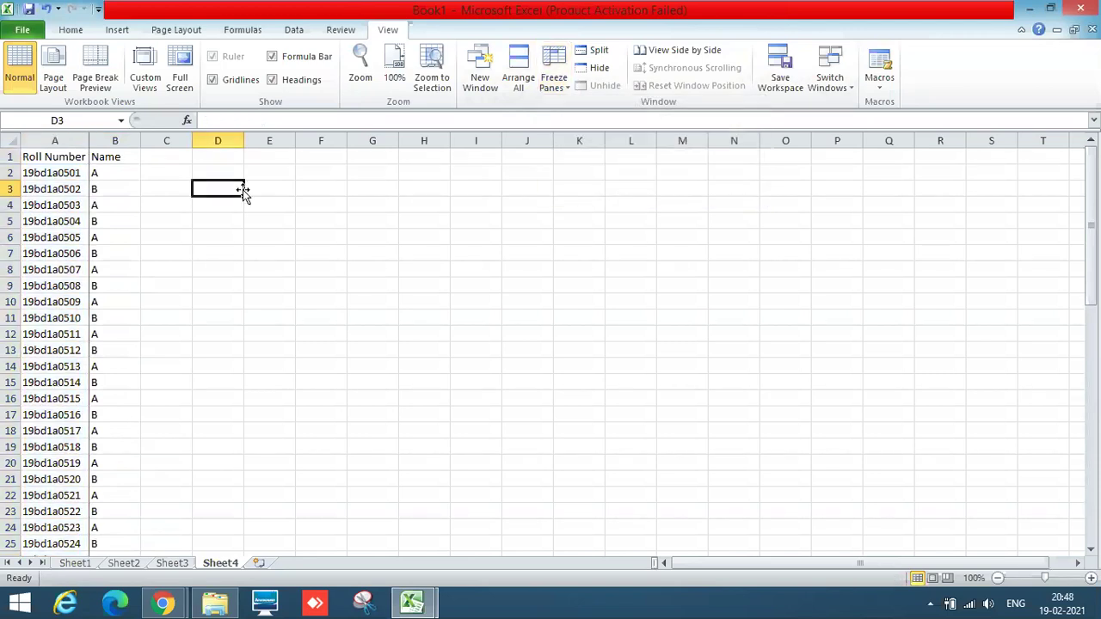
# Go down the Name column from B2 through the student list with the first column frozen
pyautogui.click(106, 175)
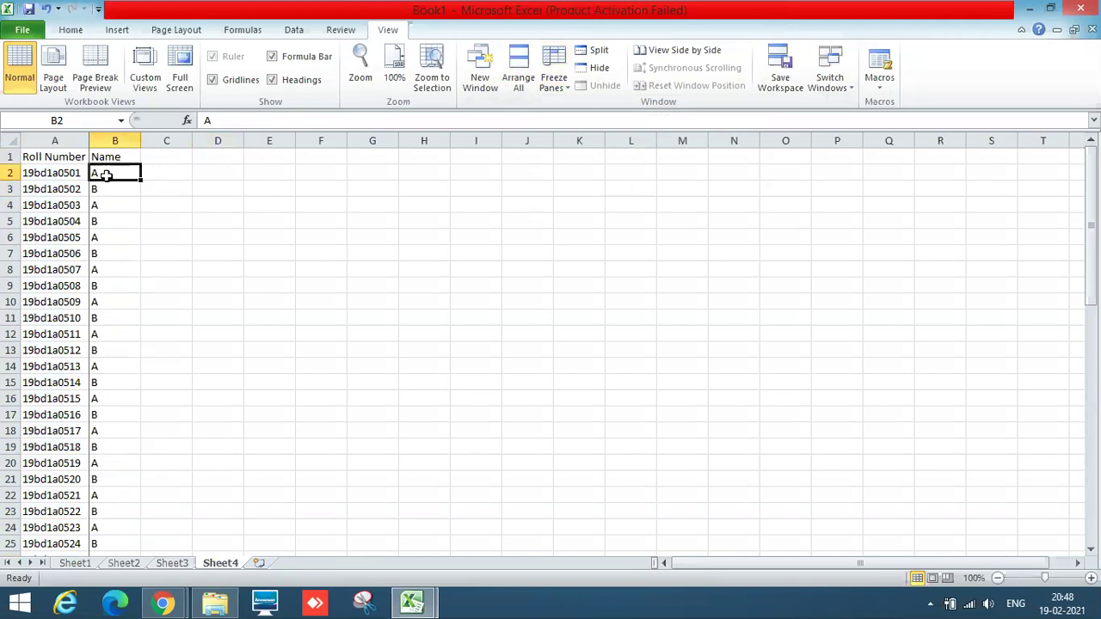
pyautogui.press('Down')
pyautogui.press('Down')
pyautogui.press('Down')
pyautogui.press('Down')
pyautogui.press('Down')
pyautogui.press('Down')
pyautogui.press('Down')
pyautogui.press('Down')
pyautogui.press('Down')
pyautogui.press('Down')
pyautogui.press('Down')
pyautogui.press('Down')
pyautogui.press('Down')
pyautogui.press('Down')
pyautogui.press('Down')
pyautogui.press('Down')
pyautogui.press('Down')
pyautogui.press('Down')
pyautogui.press('Down')
pyautogui.press('Down')
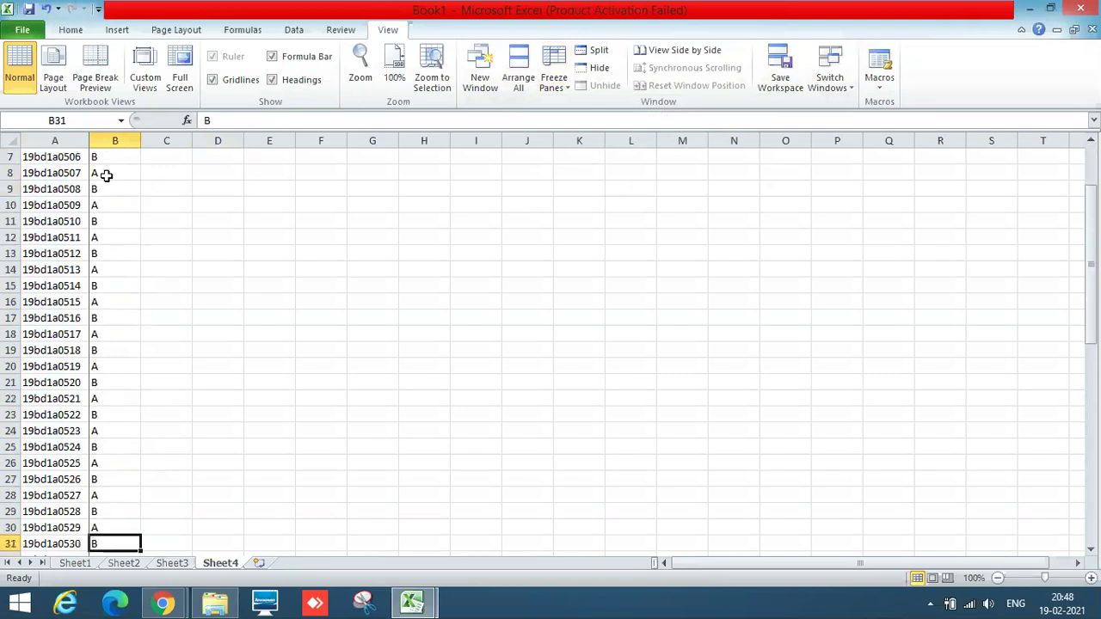
pyautogui.press('Down')
pyautogui.press('Down')
pyautogui.press('Down')
pyautogui.press('Down')
pyautogui.press('Down')
pyautogui.press('Down')
pyautogui.press('Down')
pyautogui.press('Down')
pyautogui.press('Down')
# Go back up the Name column through the student list to B2 with the first column frozen
pyautogui.press('Up')
pyautogui.press('Up')
pyautogui.press('Up')
pyautogui.press('Up')
pyautogui.press('Up')
pyautogui.press('Up')
pyautogui.press('Up')
pyautogui.press('Up')
pyautogui.press('Up')
pyautogui.press('Up')
pyautogui.press('Up')
pyautogui.press('Up')
pyautogui.press('Up')
pyautogui.press('Up')
pyautogui.press('Up')
pyautogui.press('Up')
pyautogui.press('Up')
pyautogui.press('Up')
pyautogui.press('Up')
pyautogui.press('Up')
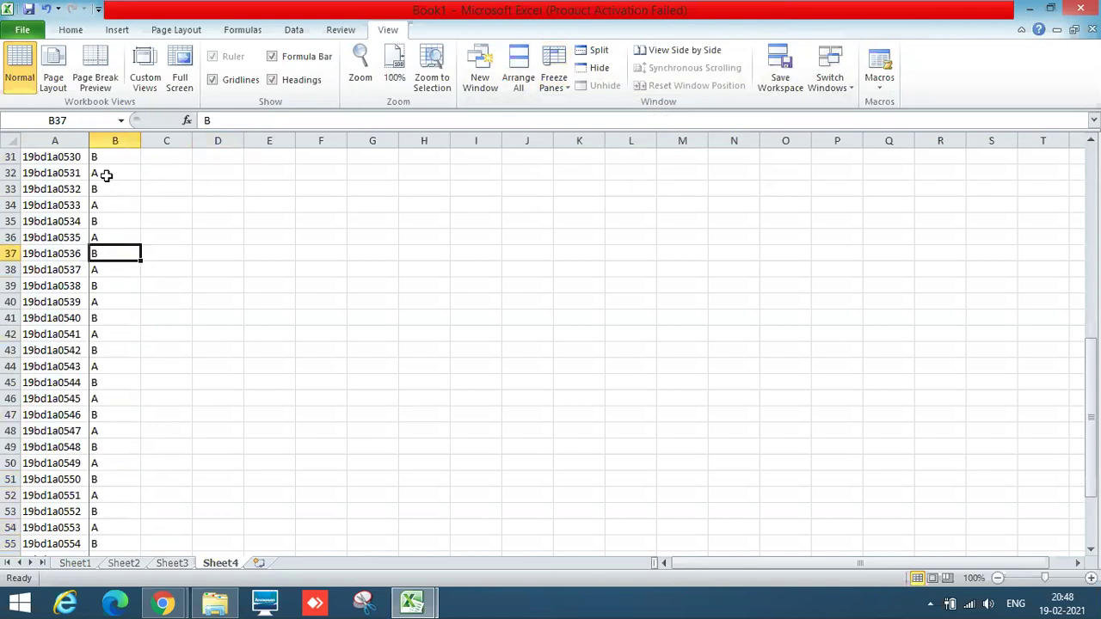
pyautogui.press('Up')
pyautogui.press('Up')
pyautogui.press('Up')
pyautogui.press('Up')
pyautogui.press('Up')
pyautogui.press('Up')
pyautogui.press('Up')
pyautogui.press('Up')
pyautogui.press('Up')
pyautogui.press('Up')
pyautogui.press('Up')
pyautogui.press('Up')
pyautogui.press('Up')
pyautogui.press('Up')
pyautogui.press('Up')
pyautogui.press('Up')
pyautogui.press('Up')
pyautogui.press('Up')
pyautogui.press('Up')
pyautogui.press('Up')
pyautogui.press('Down')
# Move across row 2 from the Name column to BN2 to check the frozen Roll Number column
pyautogui.press('Right')
pyautogui.press('Right')
pyautogui.press('Right')
pyautogui.press('Right')
pyautogui.press('Right')
pyautogui.press('Right')
pyautogui.press('Right')
pyautogui.press('Right')
pyautogui.press('Right')
pyautogui.press('Right')
pyautogui.press('Right')
pyautogui.press('Right')
pyautogui.press('Right')
pyautogui.press('Right')
pyautogui.press('Right')
pyautogui.press('Right')
pyautogui.press('Right')
pyautogui.press('Right')
pyautogui.press('Right')
pyautogui.press('Right')
pyautogui.press('Right')
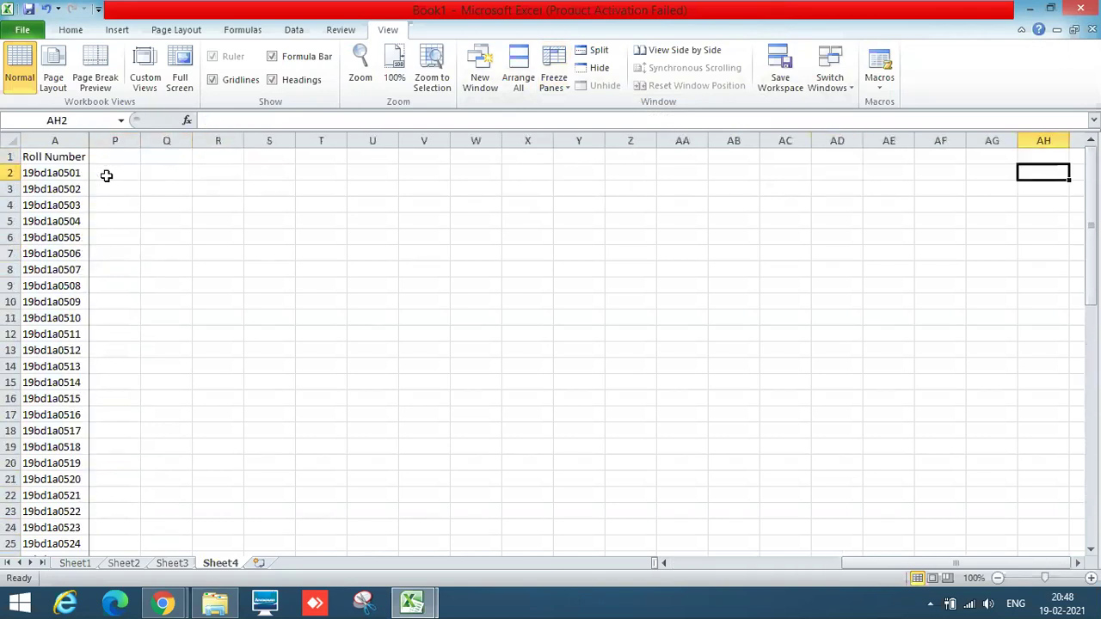
pyautogui.press('Right')
pyautogui.press('Right')
pyautogui.press('Right')
pyautogui.press('Right')
pyautogui.press('Right')
pyautogui.press('Right')
pyautogui.press('Right')
pyautogui.press('Right')
pyautogui.press('Right')
pyautogui.press('Right')
pyautogui.press('Right')
pyautogui.press('Right')
pyautogui.press('Right')
pyautogui.press('Right')
pyautogui.press('Right')
pyautogui.press('Right')
pyautogui.press('Right')
pyautogui.press('Right')
pyautogui.press('Right')
pyautogui.press('Right')
pyautogui.press('Right')
pyautogui.press('Right')
pyautogui.press('Right')
pyautogui.press('Right')
pyautogui.press('Right')
pyautogui.press('Right')
pyautogui.press('Right')
pyautogui.press('Right')
pyautogui.press('Right')
pyautogui.press('Right')
pyautogui.press('Right')
pyautogui.press('Right')
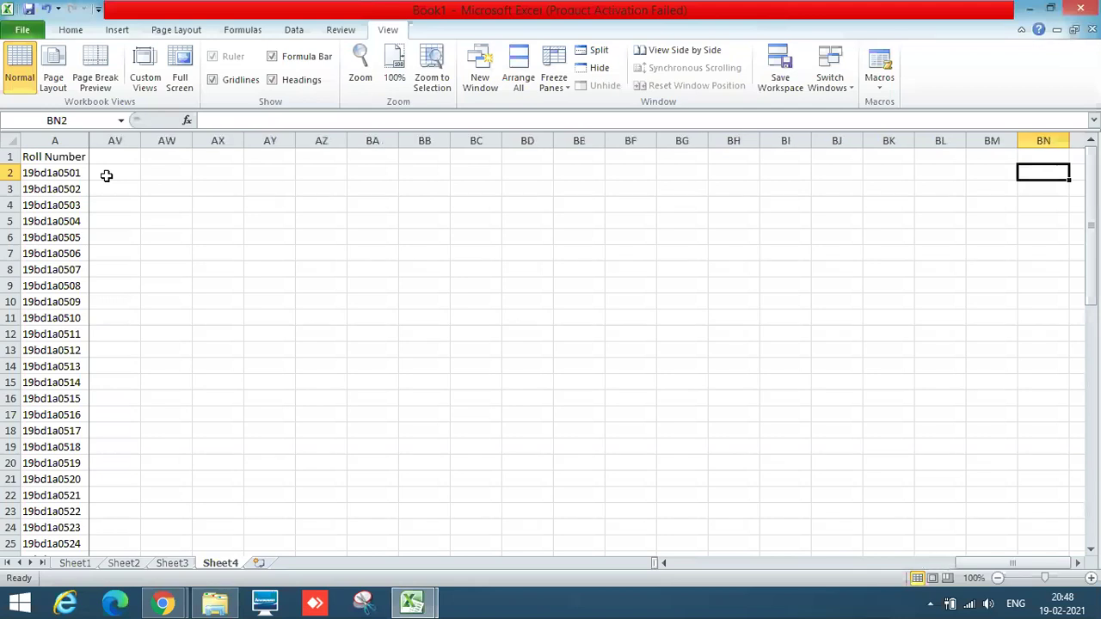
# Move back along row 2 from BN2 to the first roll number in A2, watching the frozen column
pyautogui.press('Left')
pyautogui.press('Left')
pyautogui.press('Left')
pyautogui.press('Left')
pyautogui.press('Left')
pyautogui.press('Left')
pyautogui.press('Left')
pyautogui.press('Left')
pyautogui.press('Left')
pyautogui.press('Left')
pyautogui.press('Left')
pyautogui.press('Left')
pyautogui.press('Left')
pyautogui.press('Left')
pyautogui.press('Left')
pyautogui.press('Left')
pyautogui.press('Left')
pyautogui.press('Left')
pyautogui.press('Left')
pyautogui.press('Left')
pyautogui.press('Left')
pyautogui.press('Left')
pyautogui.press('Left')
pyautogui.press('Left')
pyautogui.press('Left')
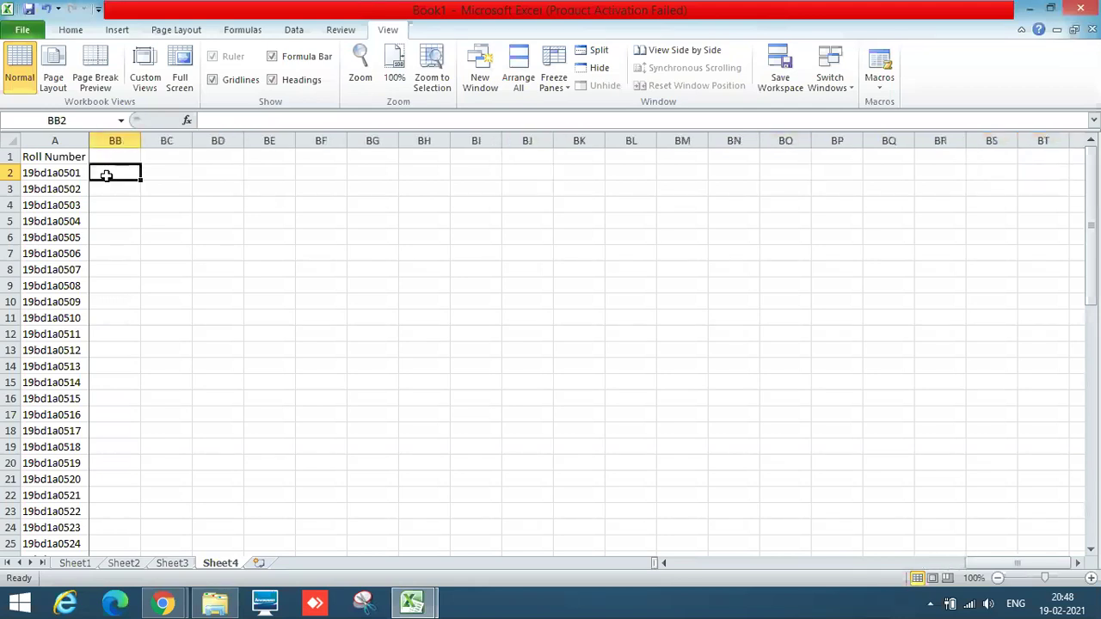
pyautogui.hotkey('ctrl', 'z')
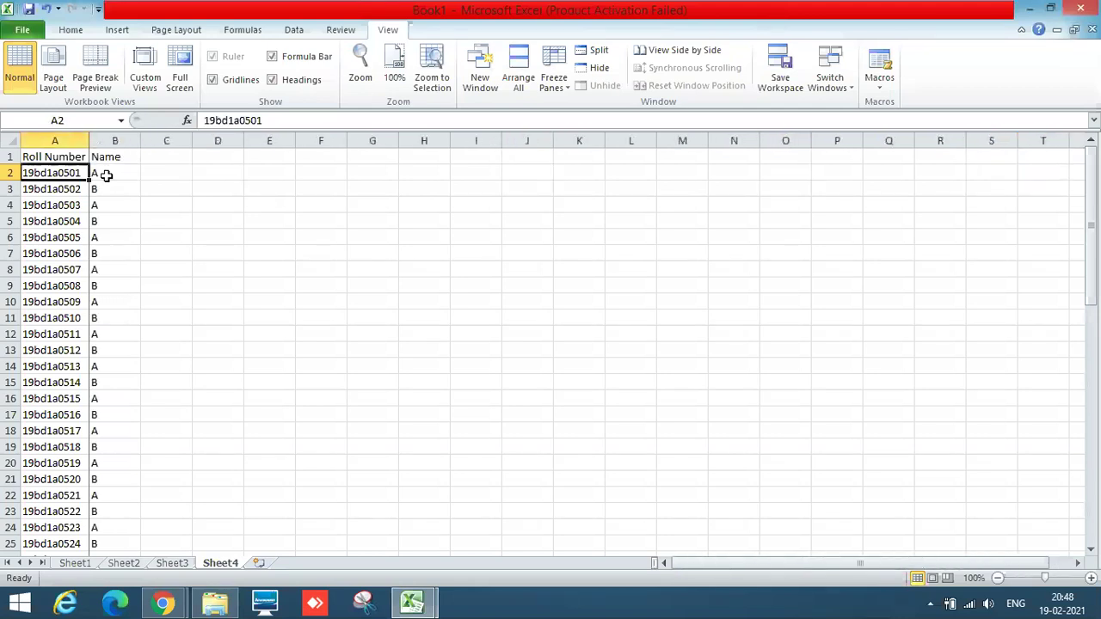
# Replace the first-column freeze with Freeze Panes based on the selected Roll Number and Name headings in A1:B1
pyautogui.hotkey('shift', 'Right')
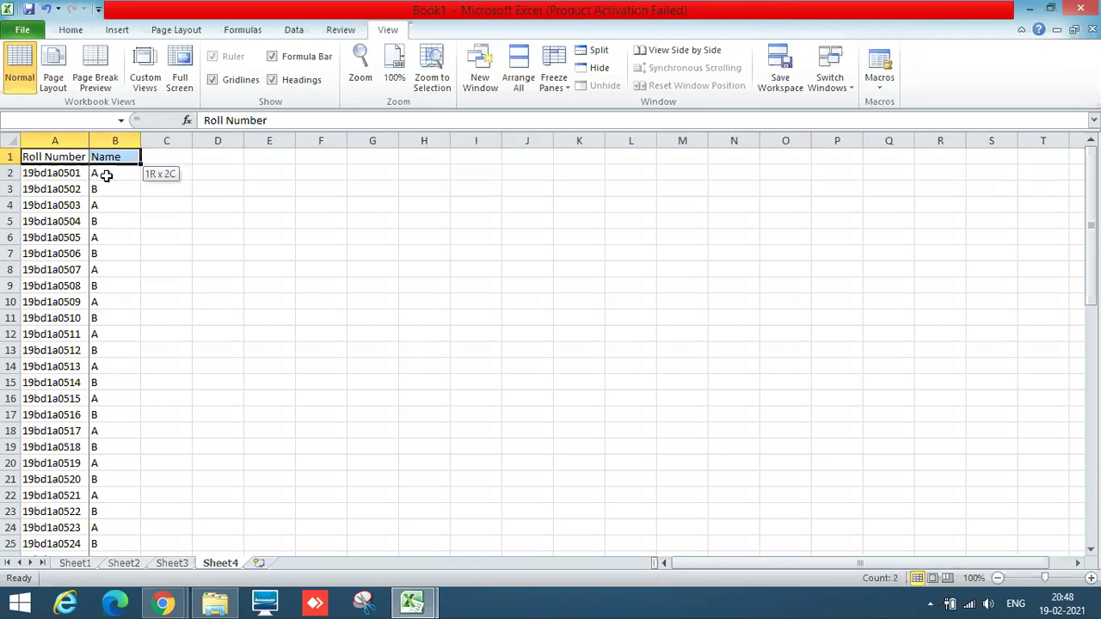
pyautogui.click(555, 83)
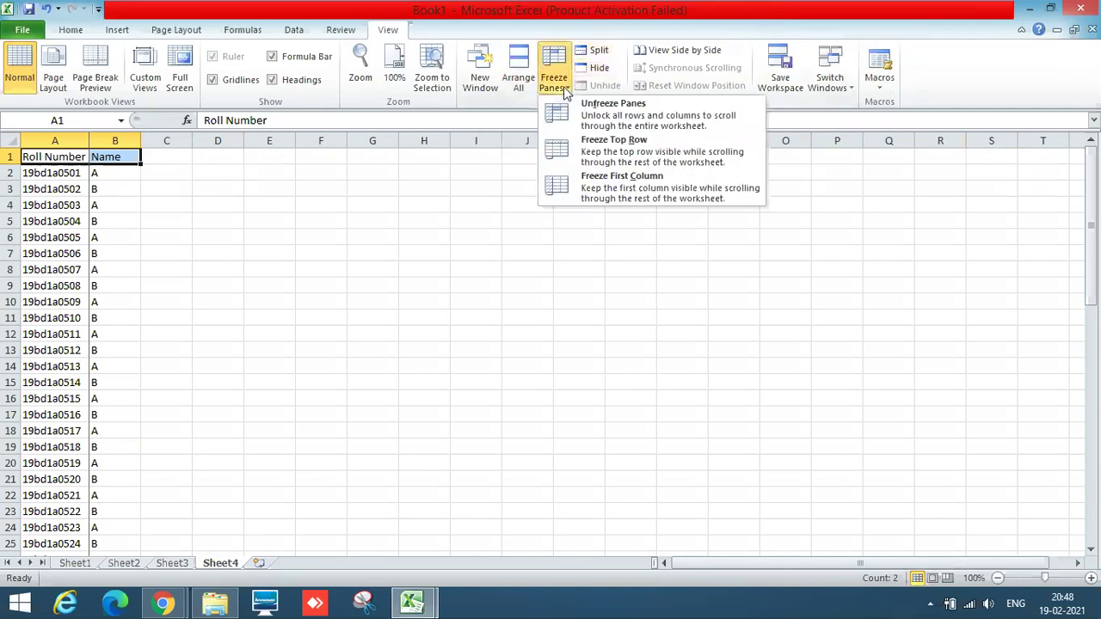
pyautogui.click(600, 115)
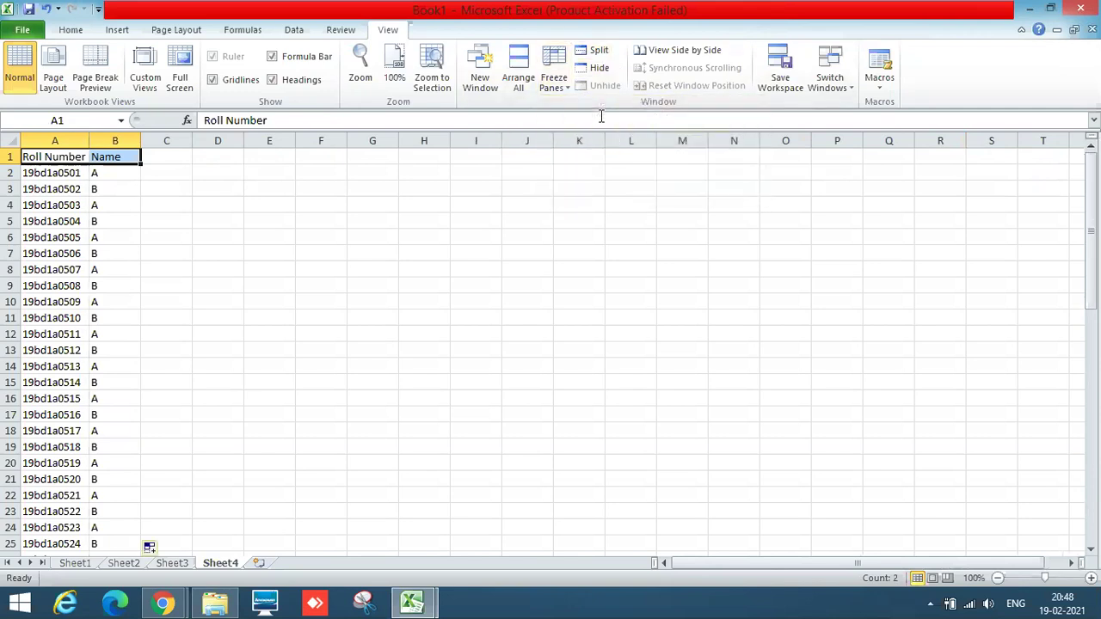
pyautogui.click(554, 82)
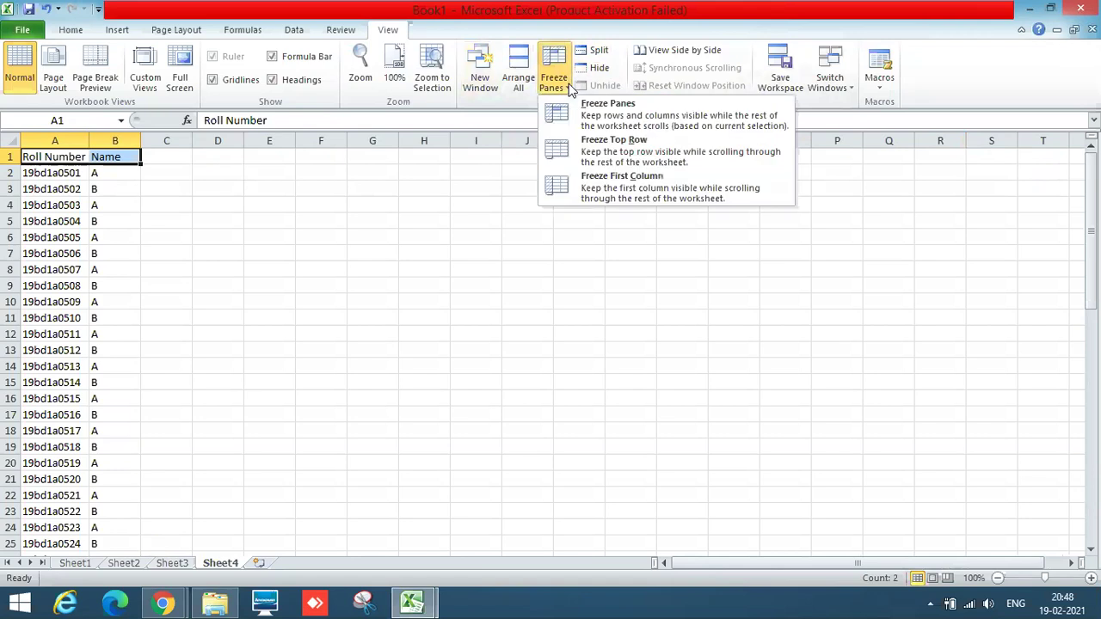
pyautogui.click(606, 114)
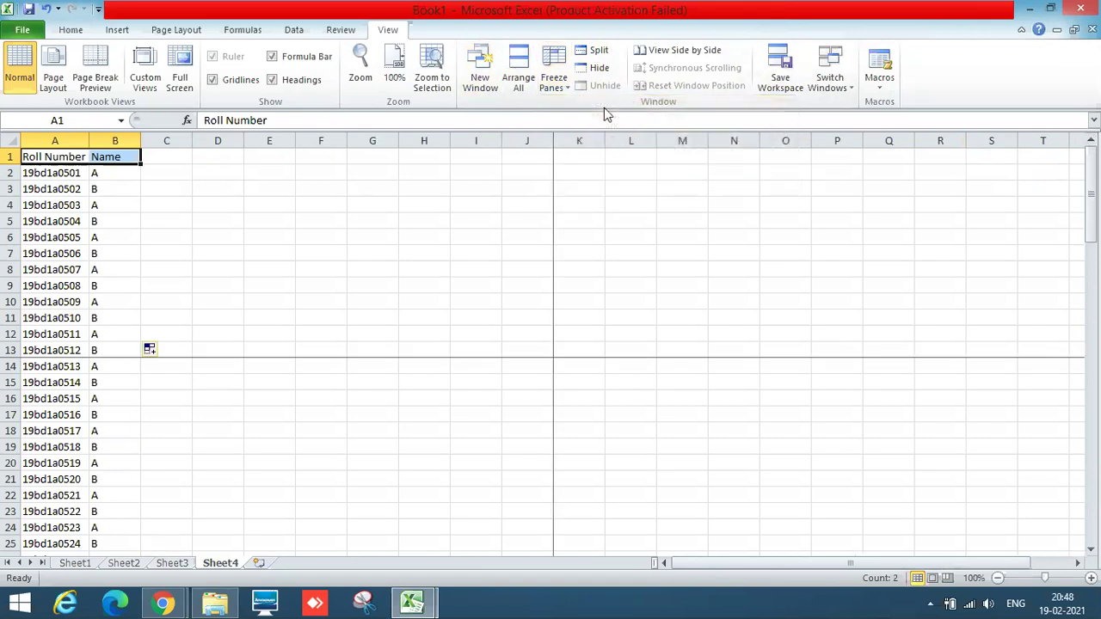
# Move down column C beside the student list to check how the frozen panes behave while scrolling
pyautogui.click(148, 277)
pyautogui.press('Down')
pyautogui.press('Down')
pyautogui.press('Down')
pyautogui.press('Down')
pyautogui.press('Down')
pyautogui.press('Down')
pyautogui.press('Down')
pyautogui.press('Down')
pyautogui.press('Down')
pyautogui.press('Down')
pyautogui.press('Down')
pyautogui.press('Down')
pyautogui.press('Down')
pyautogui.press('Down')
pyautogui.press('Down')
pyautogui.press('Down')
pyautogui.press('Down')
pyautogui.press('Down')
pyautogui.press('Down')
pyautogui.press('Down')
pyautogui.press('Down')
pyautogui.press('Down')
pyautogui.press('Down')
pyautogui.press('Down')
pyautogui.press('Down')
pyautogui.press('Down')
pyautogui.press('Down')
pyautogui.press('Down')
pyautogui.press('Down')
pyautogui.press('Down')
pyautogui.press('Down')
pyautogui.press('Down')
pyautogui.press('Down')
pyautogui.press('Down')
pyautogui.press('Down')
pyautogui.press('Down')
pyautogui.press('Down')
pyautogui.press('Down')
pyautogui.press('Down')
pyautogui.press('Down')
# Go back up column C to C1, rechecking a few rows on the way to observe the frozen area
pyautogui.press('Up')
pyautogui.press('Up')
pyautogui.press('Up')
pyautogui.press('Up')
pyautogui.press('Up')
pyautogui.press('Up')
pyautogui.press('Up')
pyautogui.press('Up')
pyautogui.press('Up')
pyautogui.press('Up')
pyautogui.press('Up')
pyautogui.press('Up')
pyautogui.press('Up')
pyautogui.press('Up')
pyautogui.press('Up')
pyautogui.press('Up')
pyautogui.press('Up')
pyautogui.press('Up')
pyautogui.press('Up')
pyautogui.press('Up')
pyautogui.press('Up')
pyautogui.press('Up')
pyautogui.press('Up')
pyautogui.press('Up')
pyautogui.press('Up')
pyautogui.press('Up')
pyautogui.press('Up')
pyautogui.press('Up')
pyautogui.press('Up')
pyautogui.press('Up')
pyautogui.press('Up')
pyautogui.press('Up')
pyautogui.press('Up')
pyautogui.press('Up')
pyautogui.press('Up')
pyautogui.press('Up')
pyautogui.press('Up')
pyautogui.press('Up')
pyautogui.press('Up')
pyautogui.press('Up')
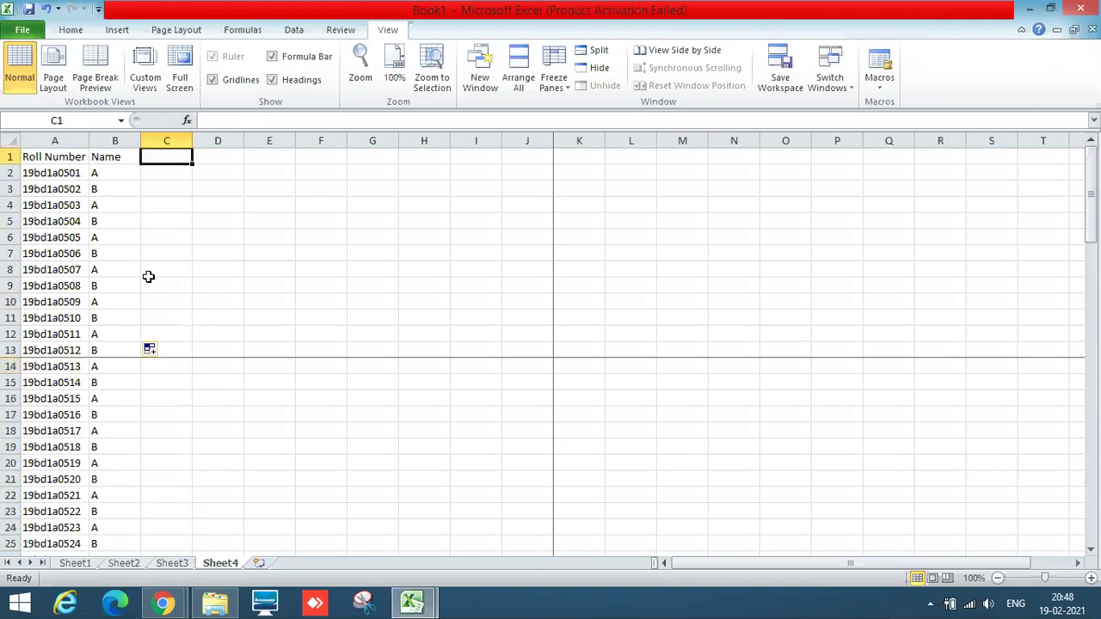
pyautogui.press('Down')
pyautogui.press('Down')
pyautogui.press('Down')
pyautogui.press('Down')
pyautogui.press('Down')
pyautogui.press('Up')
pyautogui.press('Up')
pyautogui.press('Up')
pyautogui.press('Up')
pyautogui.press('Up')
pyautogui.press('Up')
pyautogui.press('Up')
pyautogui.press('Up')
pyautogui.press('Up')
pyautogui.press('Up')
pyautogui.press('Up')
pyautogui.press('Up')
pyautogui.press('Up')
# Unfreeze the panes on Sheet4
pyautogui.click(567, 89)
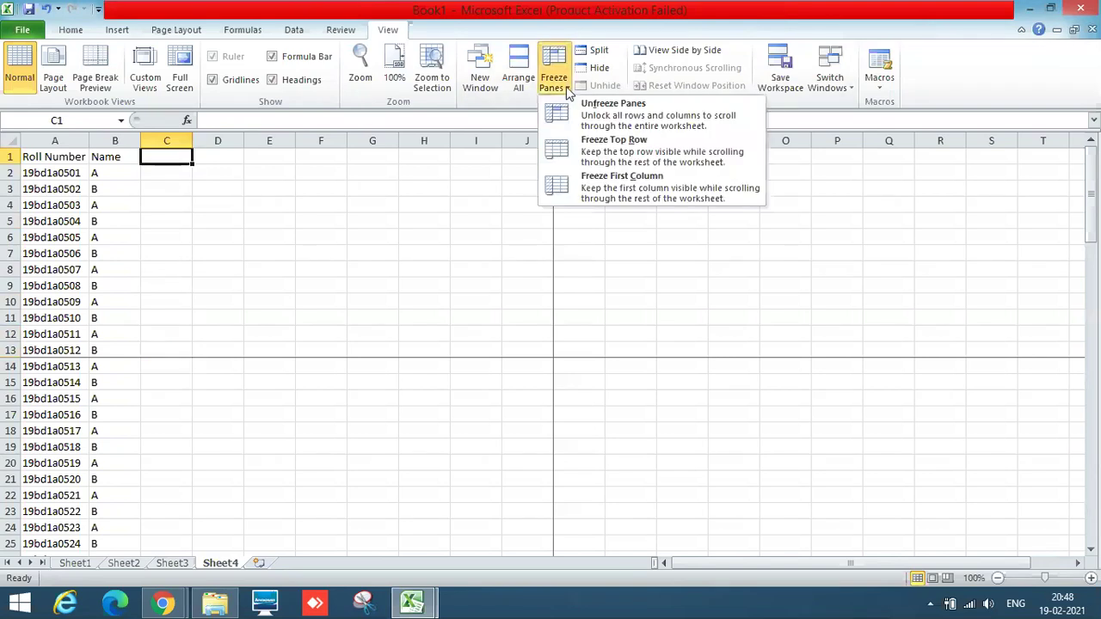
pyautogui.click(614, 116)
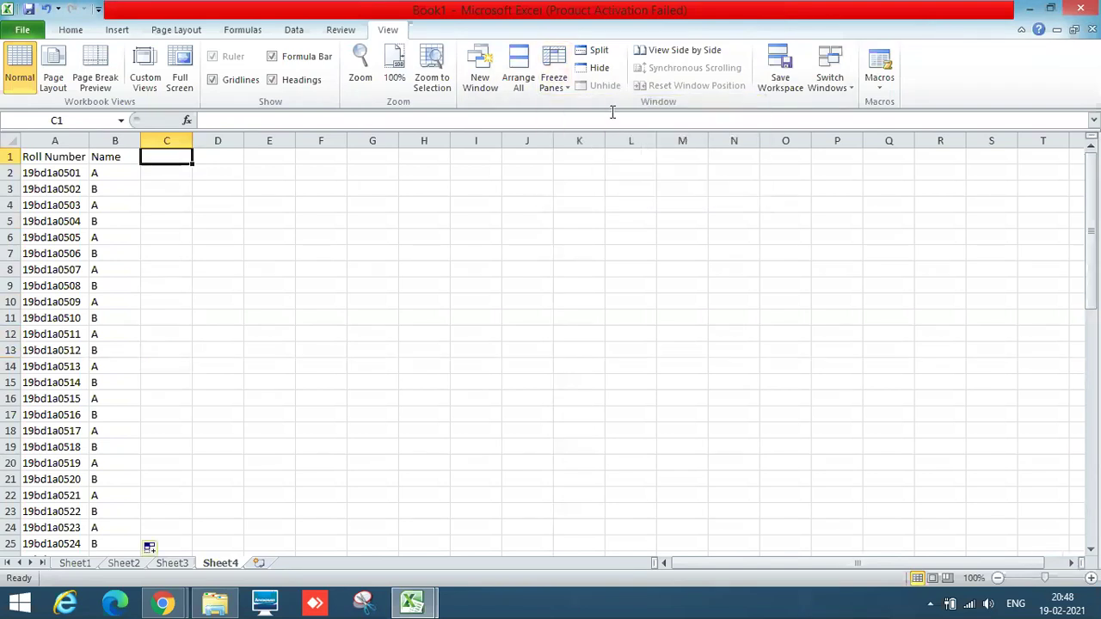
# Highlight row 1 rightward from the Roll Number heading to point out the top row, and return to A1
pyautogui.click(50, 155)
pyautogui.hotkey('shift', 'Right')
pyautogui.hotkey('shift', 'Right')
pyautogui.hotkey('shift', 'Right')
pyautogui.hotkey('shift', 'Right')
pyautogui.hotkey('shift', 'Right')
pyautogui.hotkey('shift', 'Right')
pyautogui.hotkey('shift', 'Right')
pyautogui.hotkey('shift', 'Right')
pyautogui.hotkey('shift', 'Right')
pyautogui.hotkey('shift', 'Right')
pyautogui.hotkey('shift', 'Right')
pyautogui.hotkey('shift', 'Right')
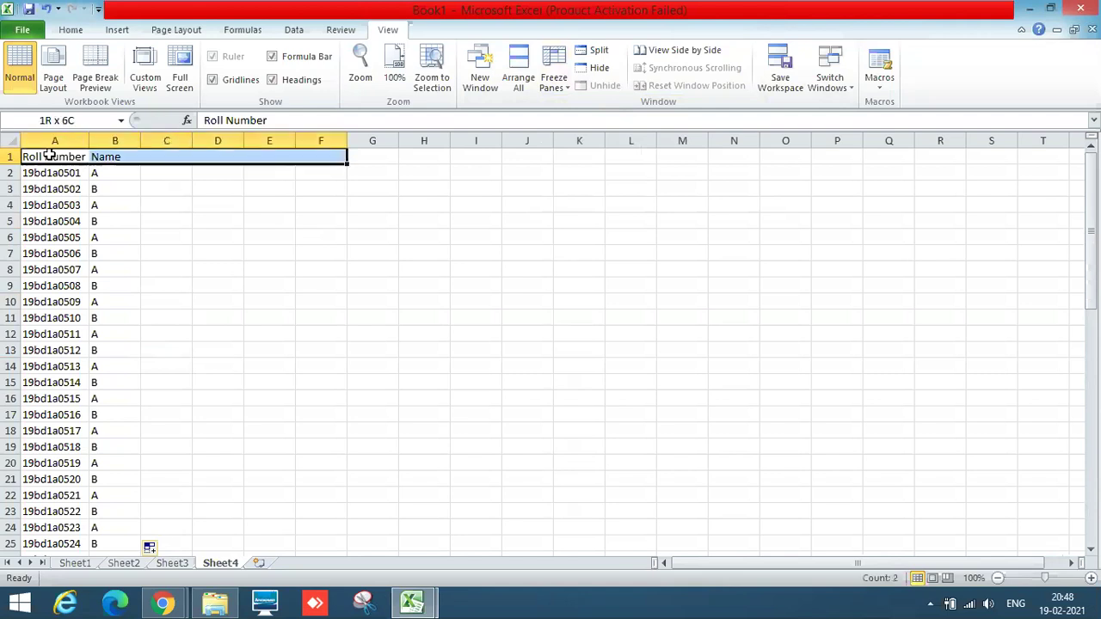
pyautogui.click(50, 155)
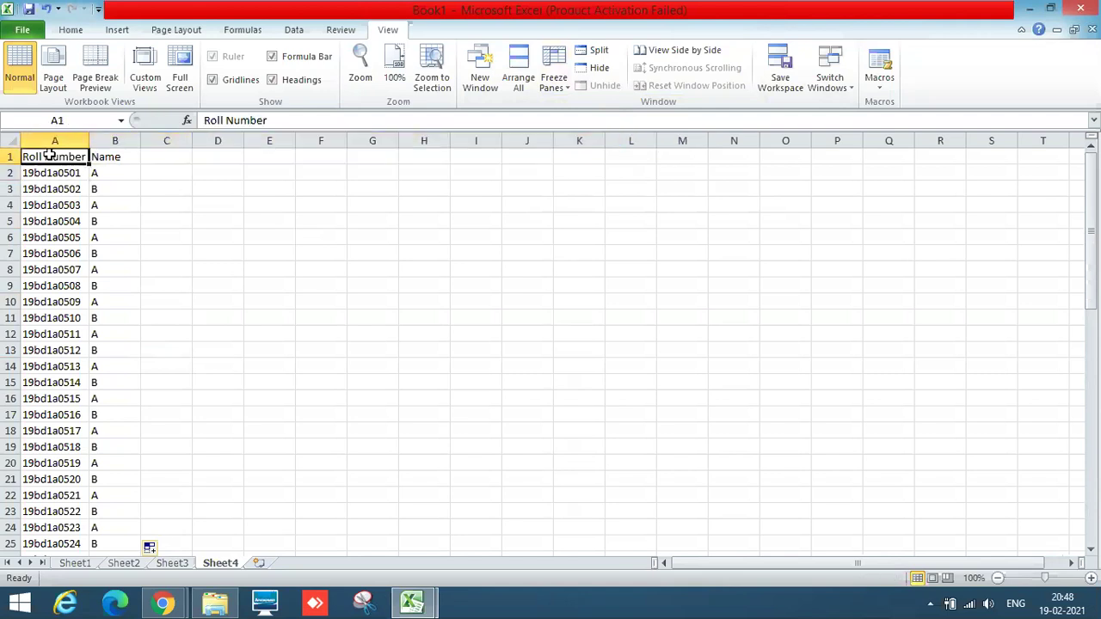
# Highlight the Roll Number column downward from A1 to point out the first column, and return to A1
pyautogui.hotkey('shift', 'Down')
pyautogui.hotkey('shift', 'Down')
pyautogui.hotkey('shift', 'Down')
pyautogui.hotkey('shift', 'Down')
pyautogui.hotkey('shift', 'Down')
pyautogui.hotkey('shift', 'Down')
pyautogui.hotkey('shift', 'Down')
pyautogui.hotkey('shift', 'Down')
pyautogui.hotkey('shift', 'Down')
pyautogui.hotkey('shift', 'Down')
pyautogui.hotkey('shift', 'Down')
pyautogui.hotkey('shift', 'Down')
pyautogui.hotkey('shift', 'Down')
pyautogui.hotkey('shift', 'Down')
pyautogui.hotkey('shift', 'Down')
pyautogui.hotkey('shift', 'Down')
pyautogui.hotkey('shift', 'Down')
pyautogui.hotkey('shift', 'Down')
pyautogui.hotkey('shift', 'Down')
pyautogui.hotkey('shift', 'Down')
pyautogui.hotkey('shift', 'Down')
pyautogui.hotkey('shift', 'Down')
pyautogui.hotkey('shift', 'Down')
pyautogui.hotkey('shift', 'Down')
pyautogui.hotkey('shift', 'Down')
pyautogui.hotkey('shift', 'Down')
pyautogui.hotkey('shift', 'Down')
pyautogui.hotkey('shift', 'Down')
pyautogui.hotkey('shift', 'Down')
pyautogui.hotkey('shift', 'Down')
pyautogui.hotkey('shift', 'Down')
pyautogui.hotkey('shift', 'Down')
pyautogui.hotkey('shift', 'Down')
pyautogui.hotkey('shift', 'Down')
pyautogui.hotkey('shift', 'Down')
pyautogui.hotkey('shift', 'Down')
pyautogui.hotkey('shift', 'Down')
pyautogui.hotkey('shift', 'Down')
pyautogui.hotkey('shift', 'Down')
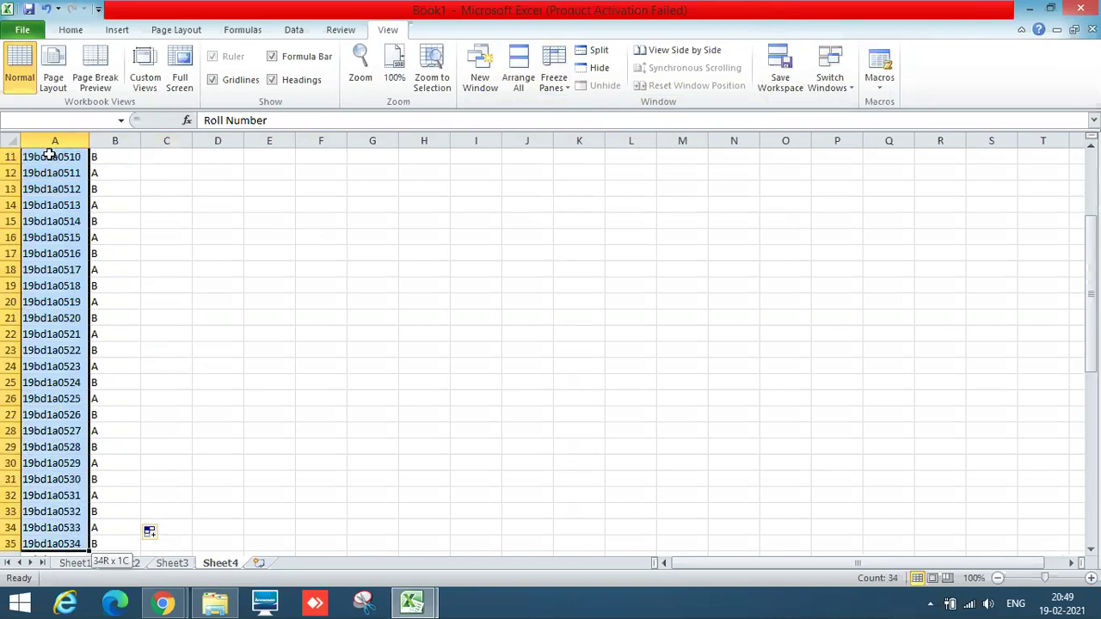
pyautogui.hotkey('ctrl', 'Home')
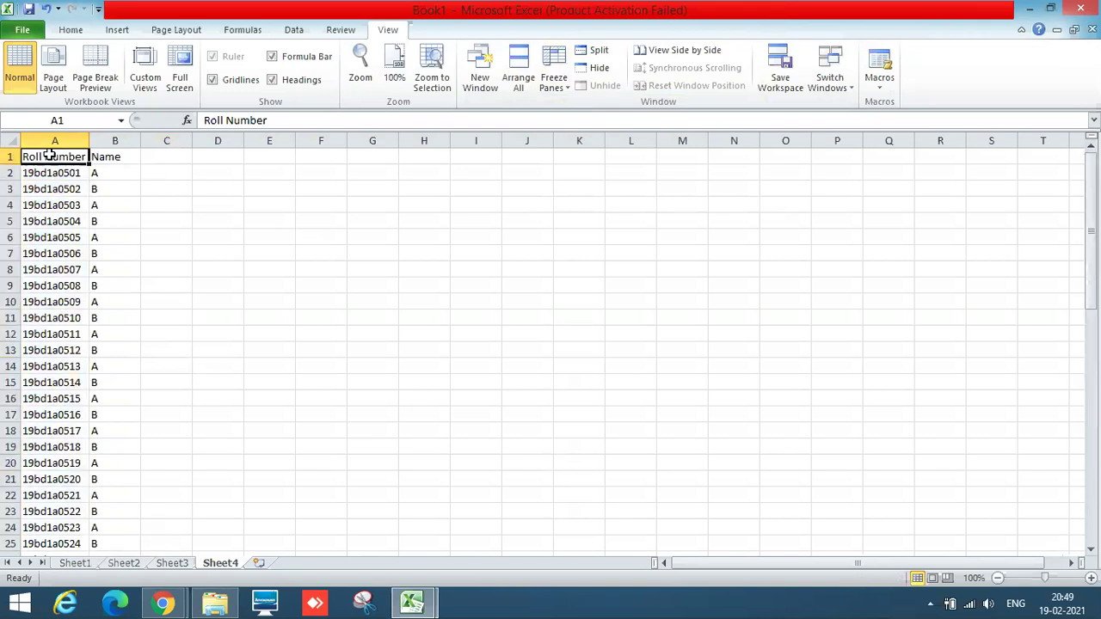
# Review the page orientation choices and the preset page margins available for the sheet
pyautogui.click(72, 30)
pyautogui.click(336, 31)
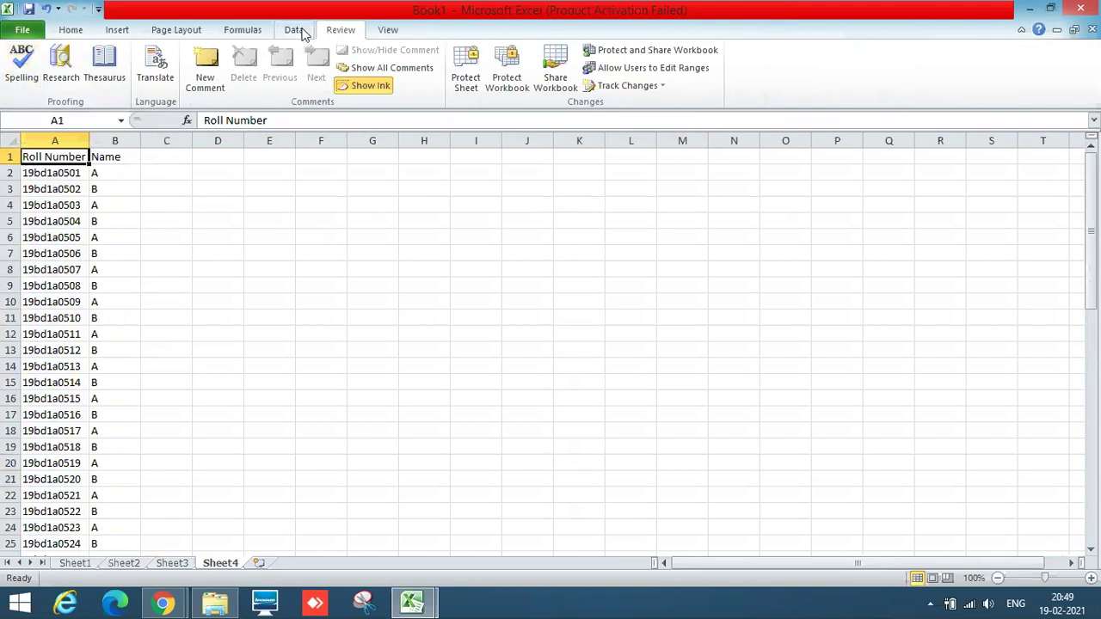
pyautogui.click(181, 34)
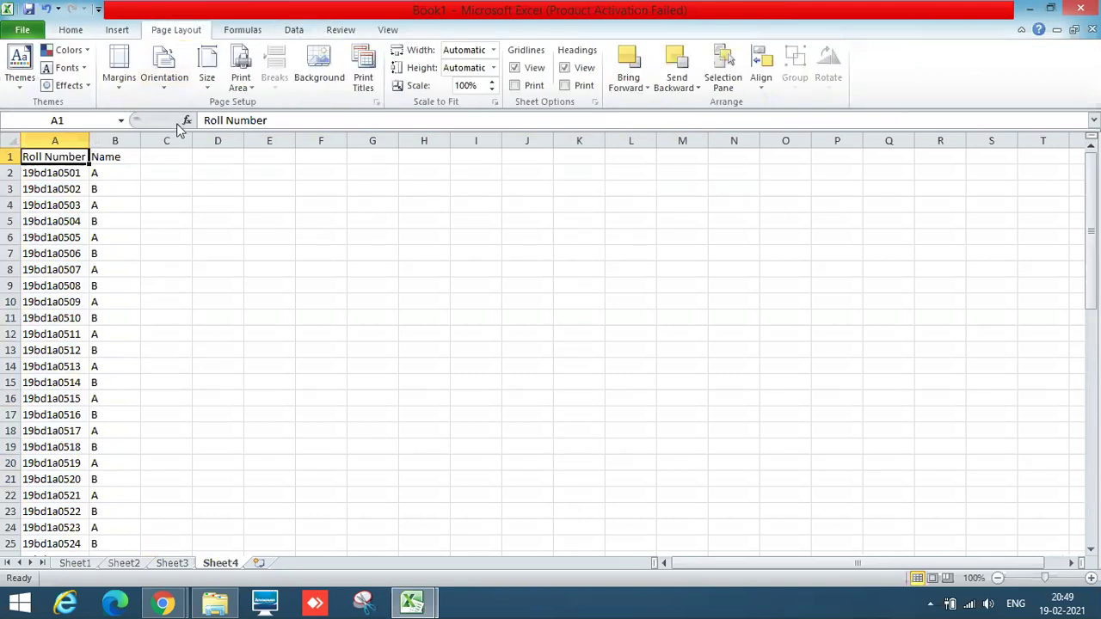
pyautogui.click(162, 91)
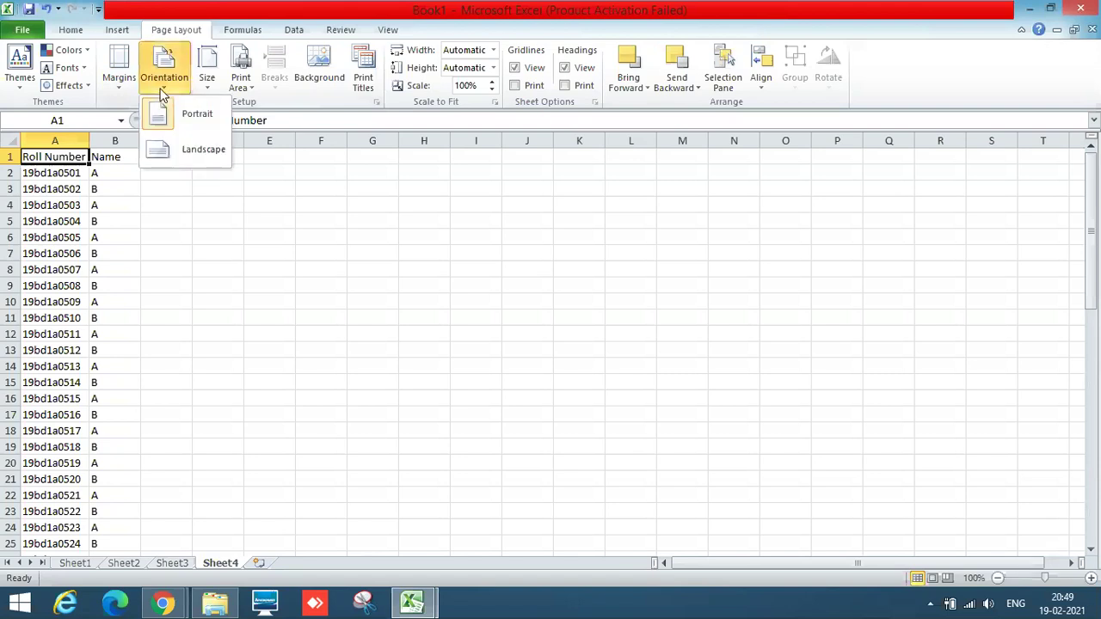
pyautogui.click(121, 90)
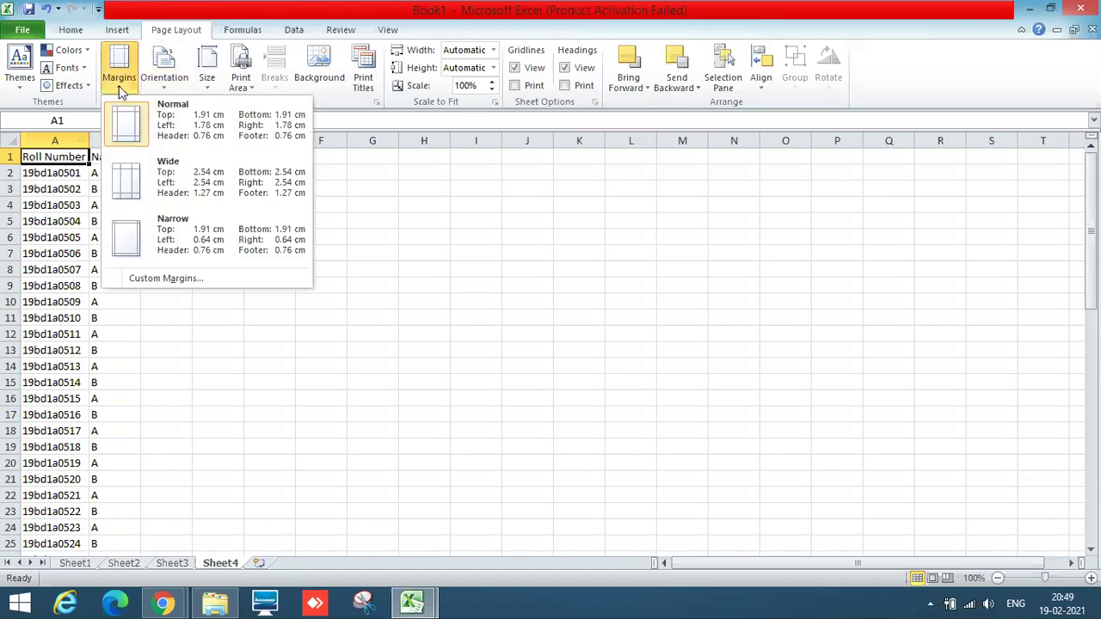
# Preview Sheet4 in Page Layout view and Page Break Preview, dismissing the welcome notice, and return to Normal view
pyautogui.click(707, 324)
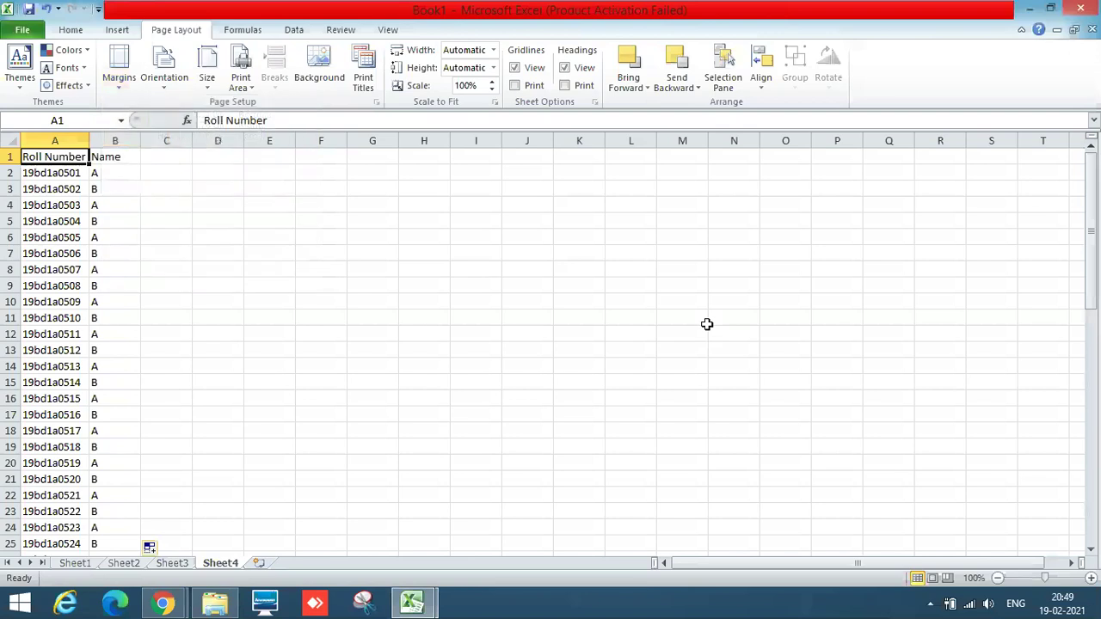
pyautogui.click(933, 580)
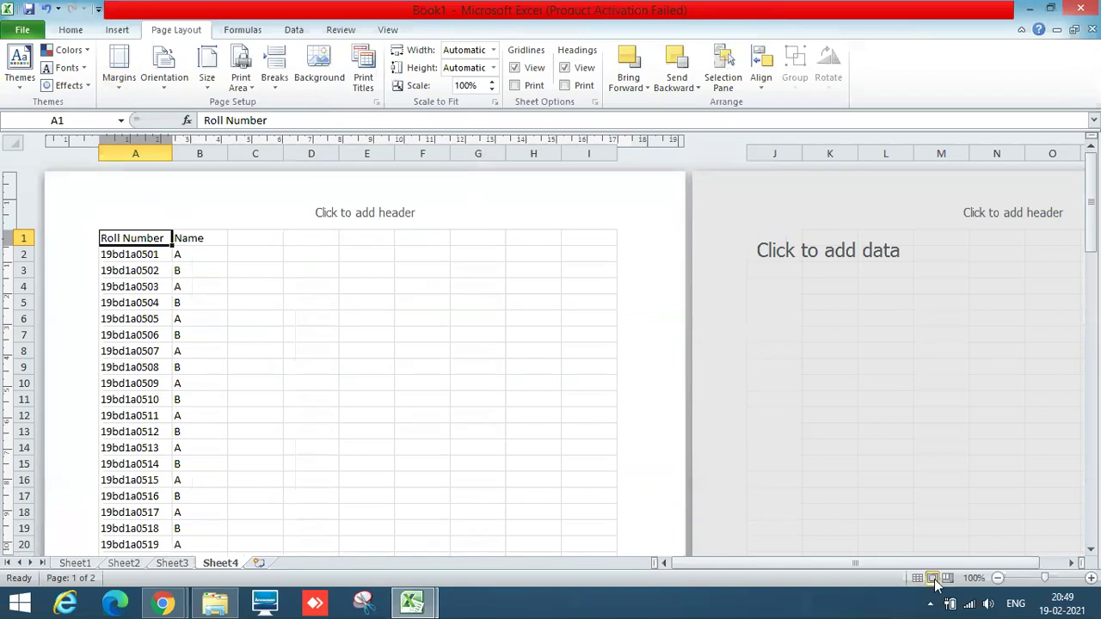
pyautogui.click(947, 579)
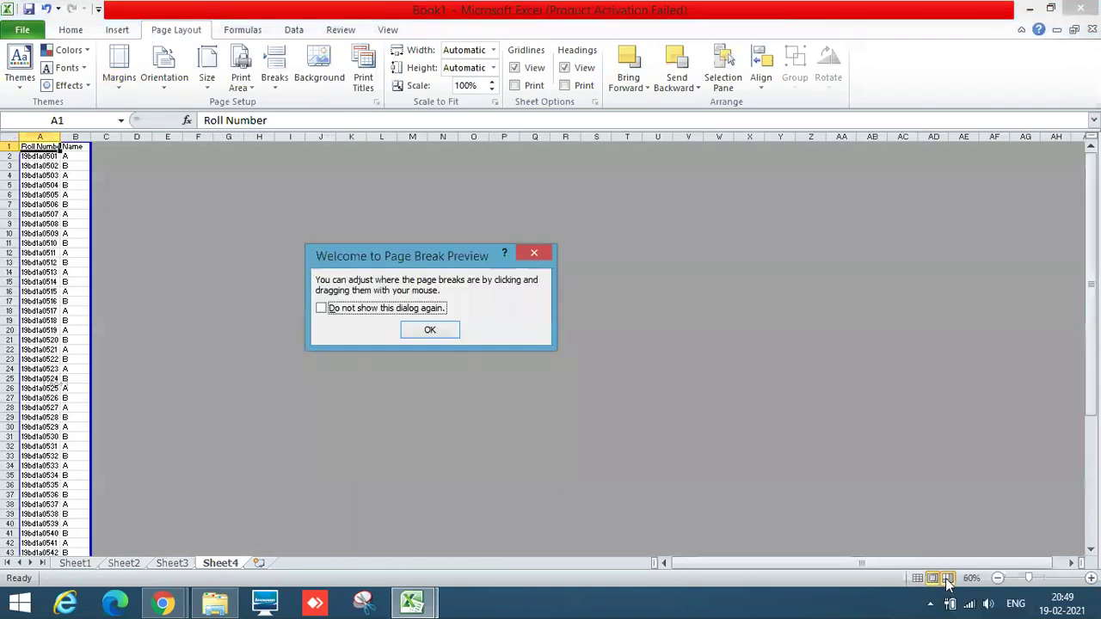
pyautogui.click(433, 331)
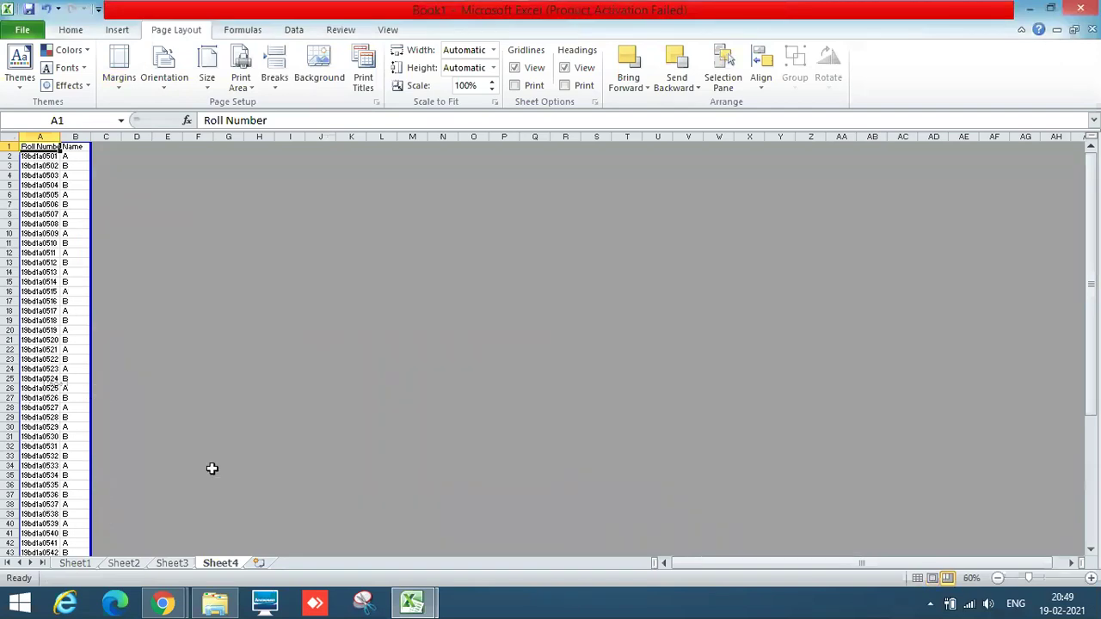
pyautogui.click(918, 581)
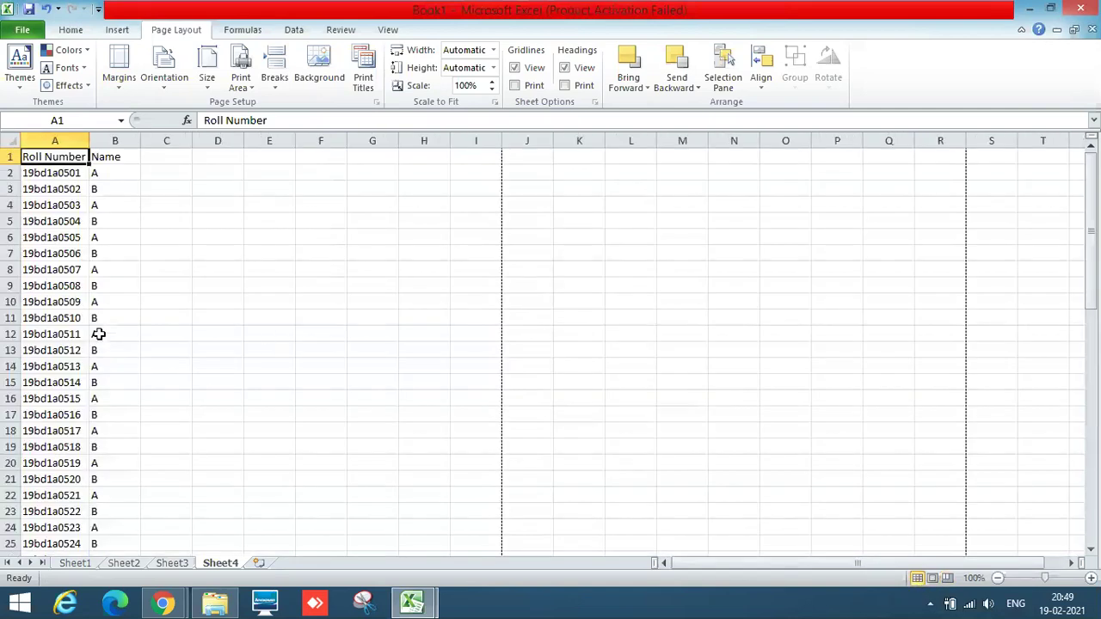
# Examine the page-break lines along the Roll Number column down past the last entry, and return to A1
pyautogui.press('Down')
pyautogui.press('Down')
pyautogui.press('Down')
pyautogui.press('Down')
pyautogui.press('Down')
pyautogui.press('Down')
pyautogui.press('Down')
pyautogui.press('Down')
pyautogui.press('Down')
pyautogui.press('Down')
pyautogui.press('Down')
pyautogui.press('Down')
pyautogui.press('Down')
pyautogui.press('Down')
pyautogui.press('Down')
pyautogui.press('Down')
pyautogui.press('Down')
pyautogui.press('Down')
pyautogui.press('Down')
pyautogui.press('Down')
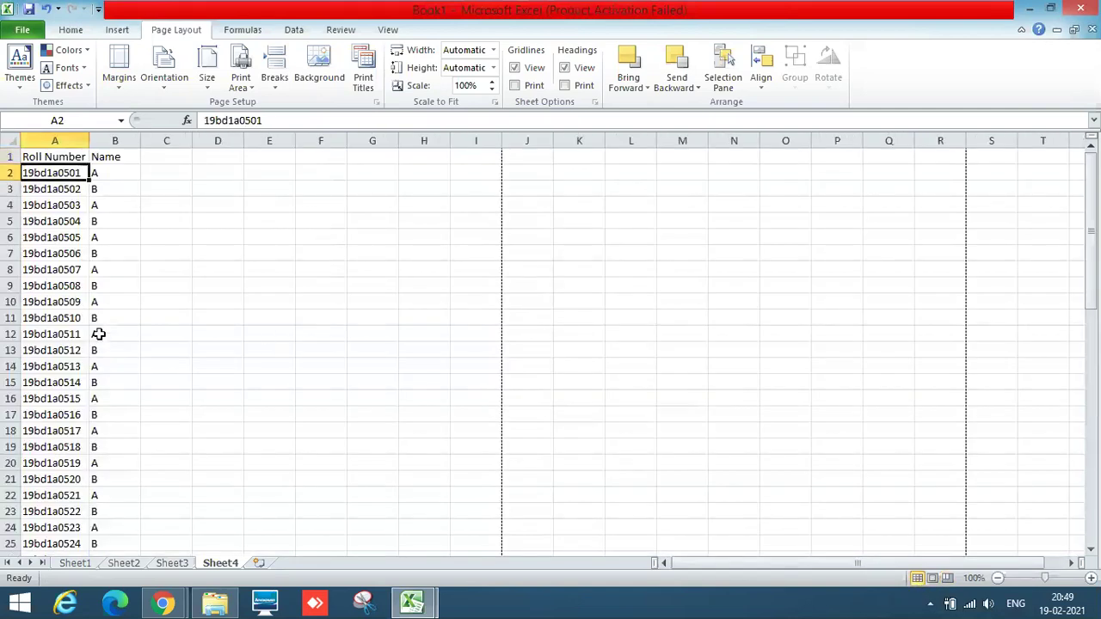
pyautogui.press('Down')
pyautogui.press('Down')
pyautogui.press('Down')
pyautogui.press('Down')
pyautogui.press('Down')
pyautogui.press('Down')
pyautogui.press('Down')
pyautogui.press('Down')
pyautogui.press('Down')
pyautogui.press('Down')
pyautogui.press('Down')
pyautogui.press('Down')
pyautogui.press('Down')
pyautogui.press('Down')
pyautogui.press('Down')
pyautogui.press('Down')
pyautogui.press('Down')
pyautogui.press('Down')
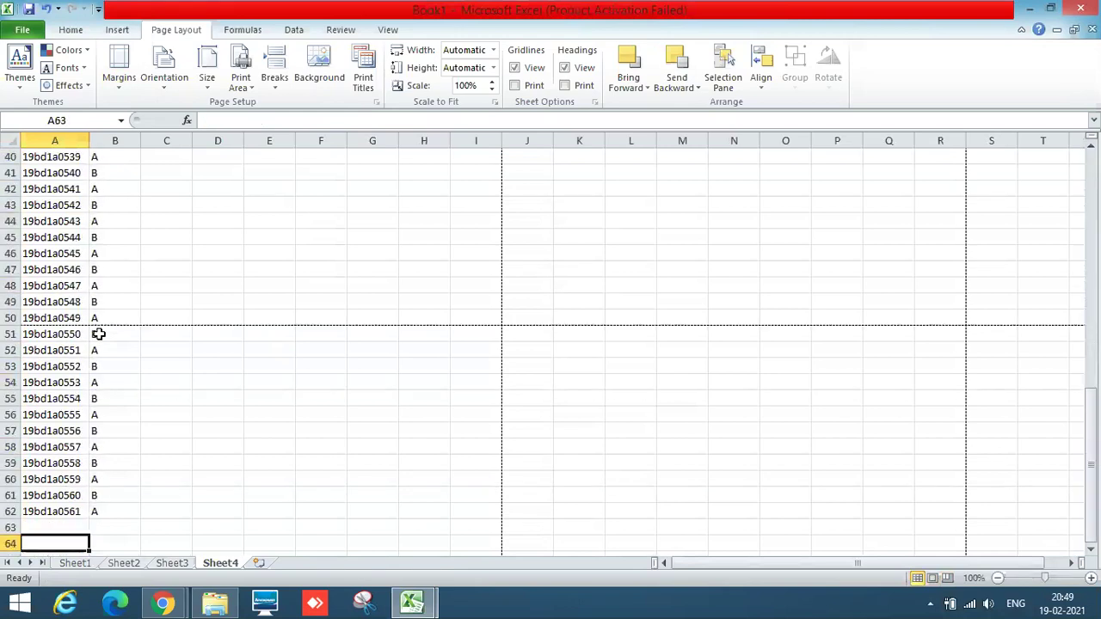
pyautogui.press('Up')
pyautogui.press('Up')
pyautogui.press('Up')
pyautogui.press('Up')
pyautogui.press('Up')
pyautogui.press('Up')
pyautogui.press('Up')
pyautogui.press('Up')
pyautogui.press('Up')
pyautogui.press('Up')
pyautogui.press('Up')
pyautogui.press('Up')
pyautogui.press('Up')
pyautogui.press('Up')
pyautogui.press('Up')
pyautogui.press('Up')
pyautogui.press('Up')
pyautogui.press('Up')
pyautogui.press('Up')
pyautogui.press('Up')
pyautogui.press('Up')
pyautogui.press('Up')
pyautogui.press('Up')
pyautogui.press('Up')
pyautogui.press('Up')
pyautogui.press('Up')
pyautogui.press('Up')
pyautogui.press('Up')
pyautogui.press('Up')
pyautogui.press('Up')
pyautogui.press('Up')
pyautogui.press('Up')
pyautogui.press('Up')
pyautogui.press('Up')
pyautogui.press('Up')
pyautogui.press('Up')
pyautogui.press('Up')
pyautogui.press('Up')
pyautogui.press('Up')
pyautogui.press('Up')
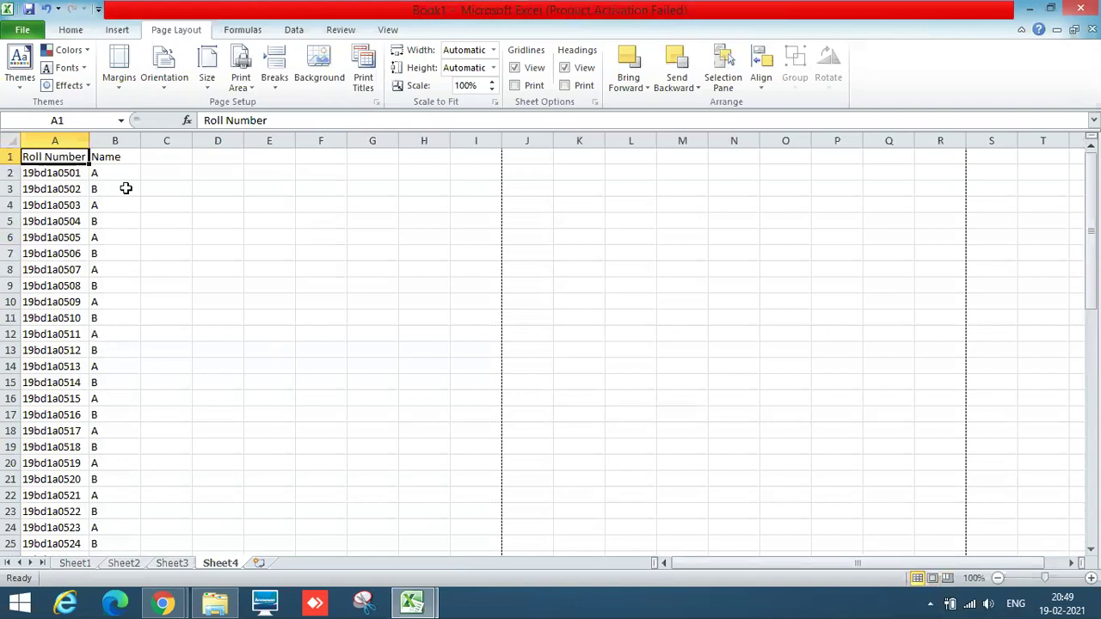
pyautogui.click(121, 31)
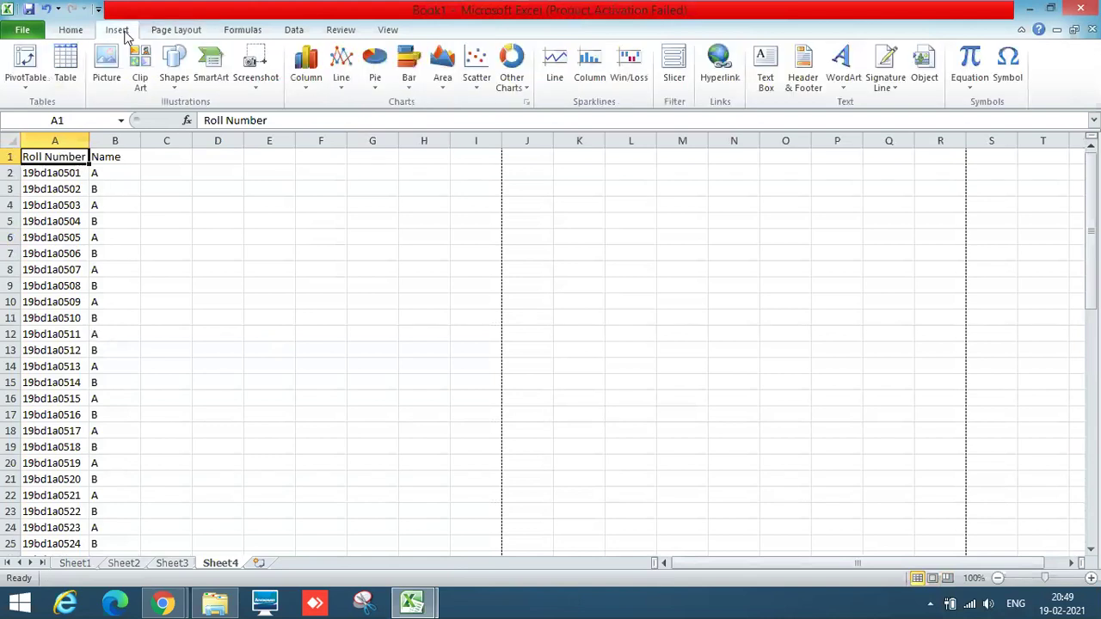
pyautogui.click(74, 31)
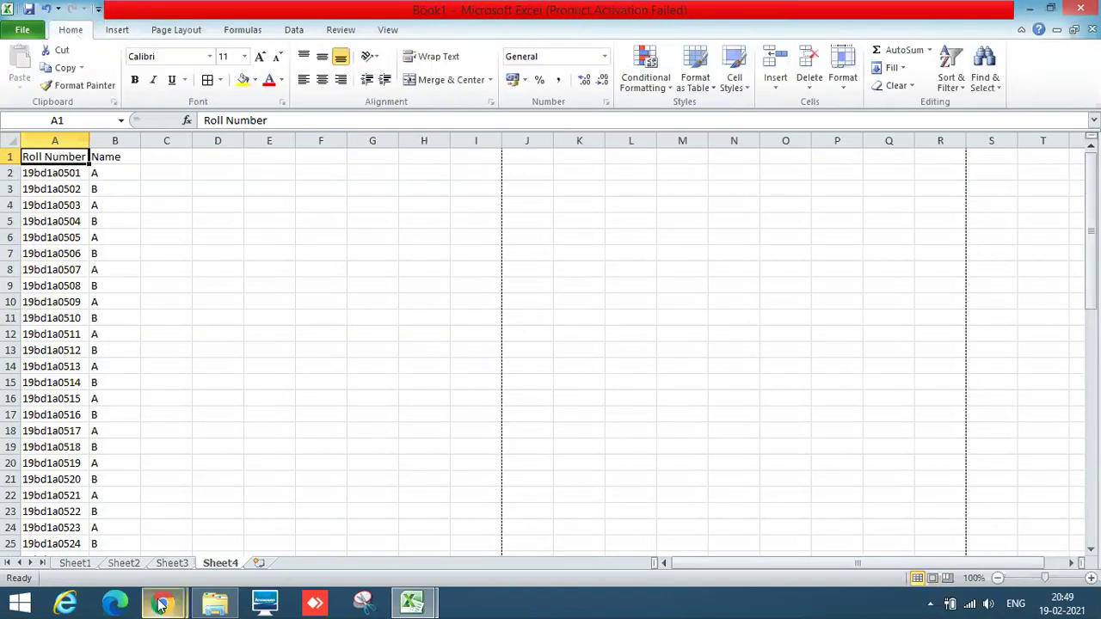
# Switch to the Zoom meeting in Chrome and read the newest messages in the meeting chat
pyautogui.moveTo(161, 605)
pyautogui.click(127, 501)
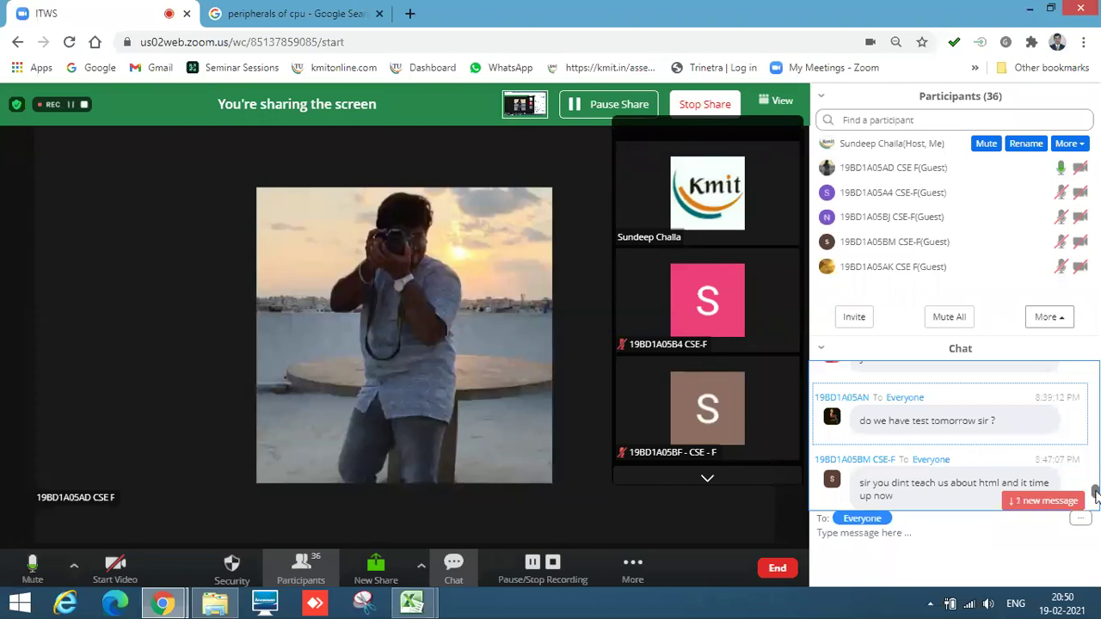
pyautogui.moveTo(1095, 492); pyautogui.dragTo(1096, 514)
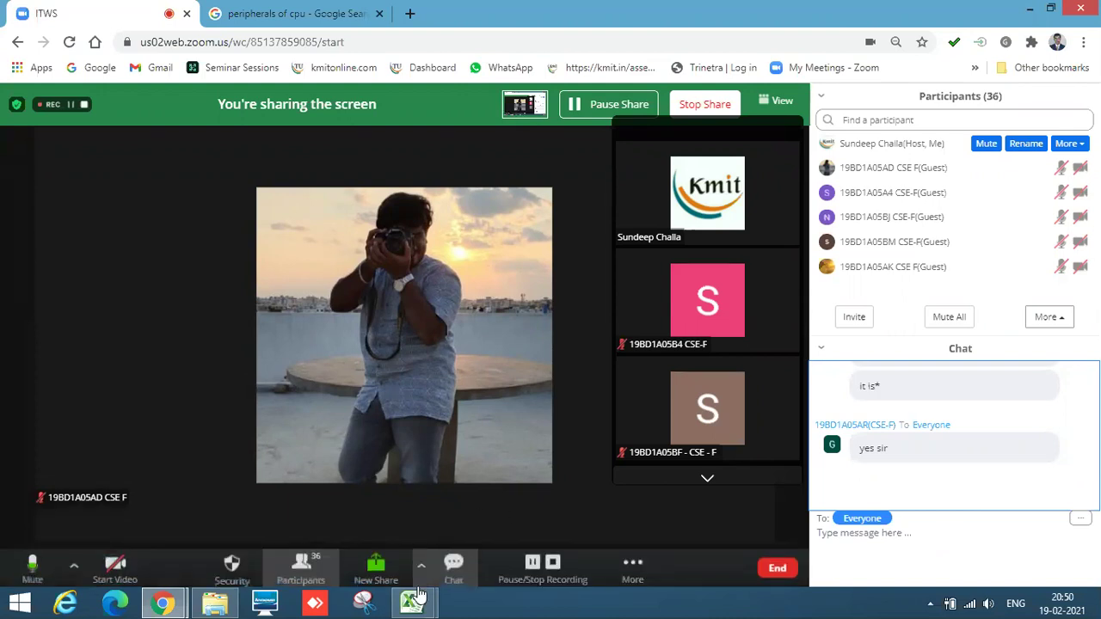
pyautogui.moveTo(412, 611)
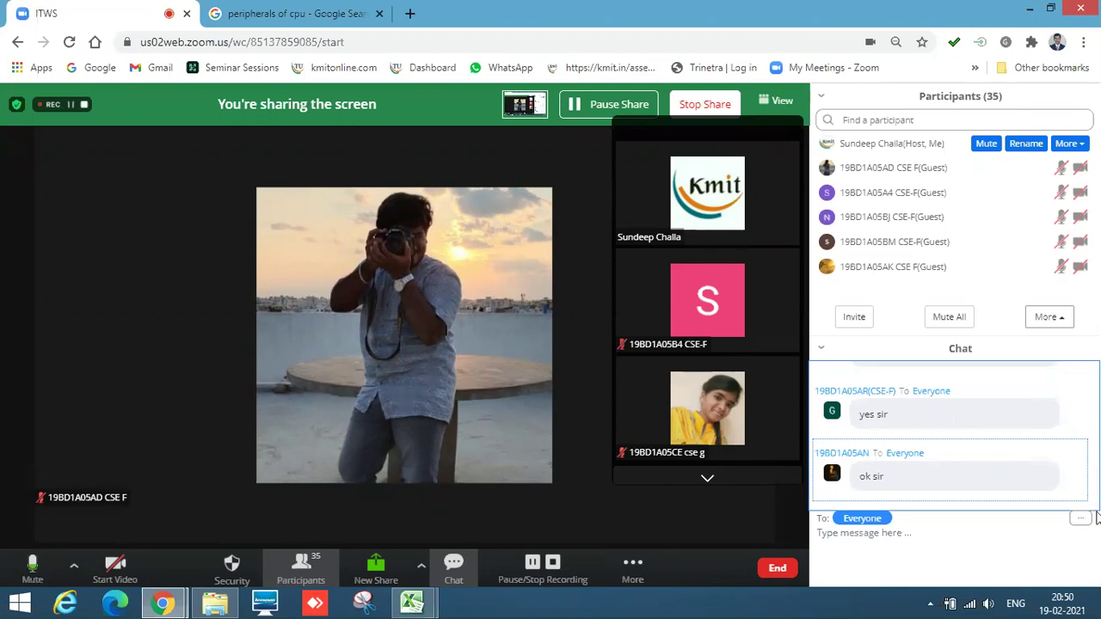
pyautogui.moveTo(1096, 506)
pyautogui.mouseDown()
pyautogui.moveTo(1096, 465)
pyautogui.moveTo(1096, 507)
pyautogui.mouseUp()
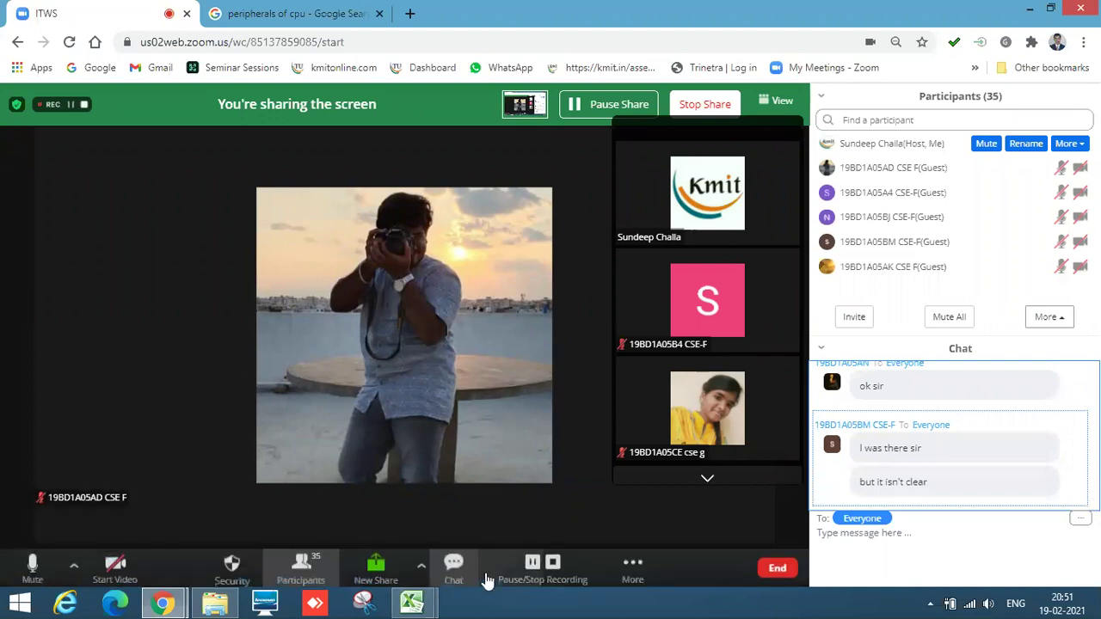
pyautogui.moveTo(791, 283)
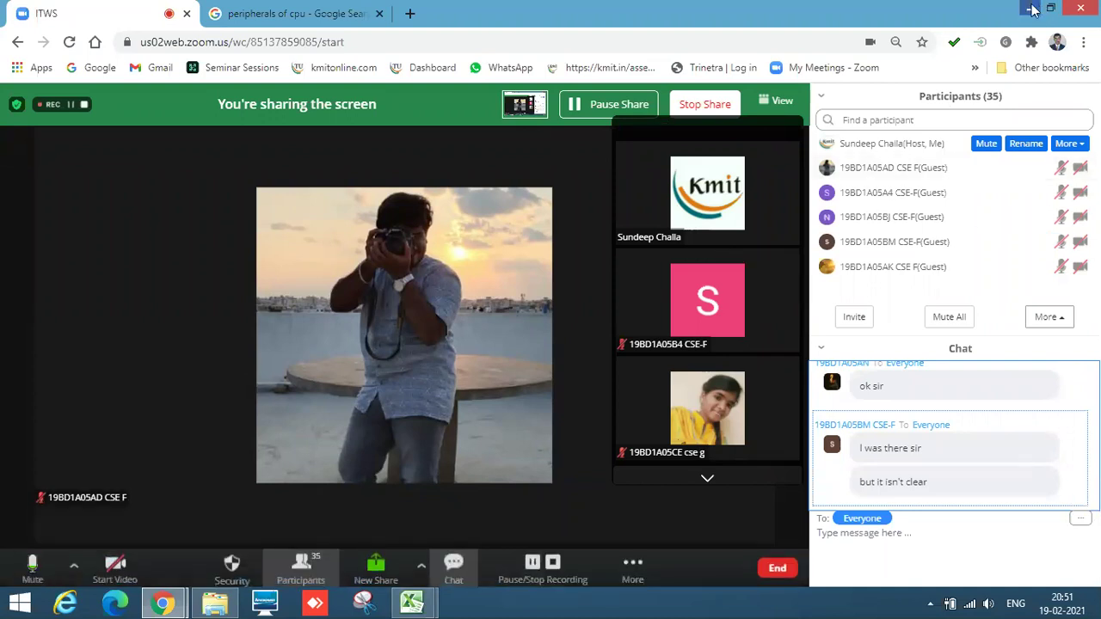